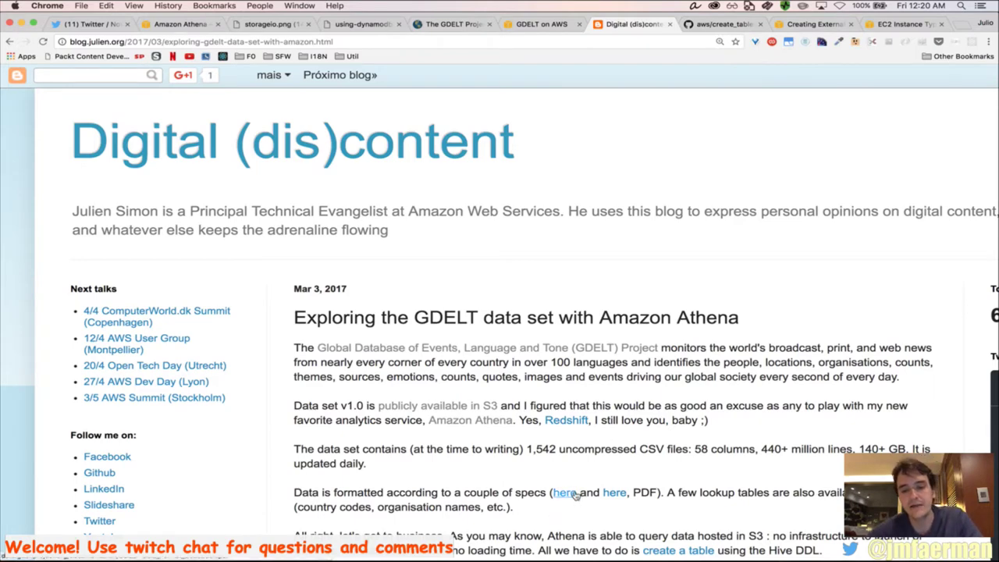
Open the second GDELT spec link, the Data Format Codebook PDF, in its own tab
left_click(565, 493, "super")
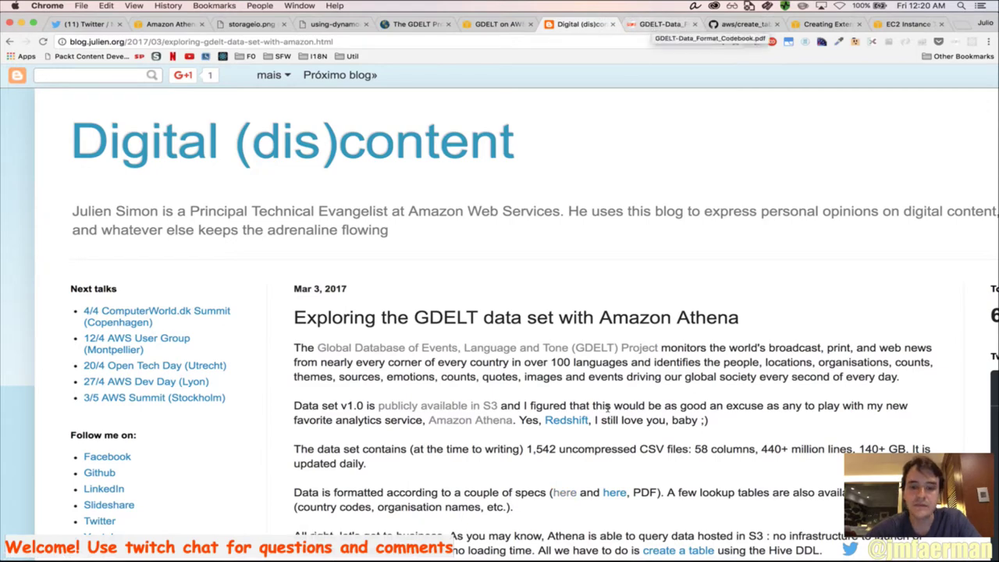
scroll(632, 208, "down", 1)
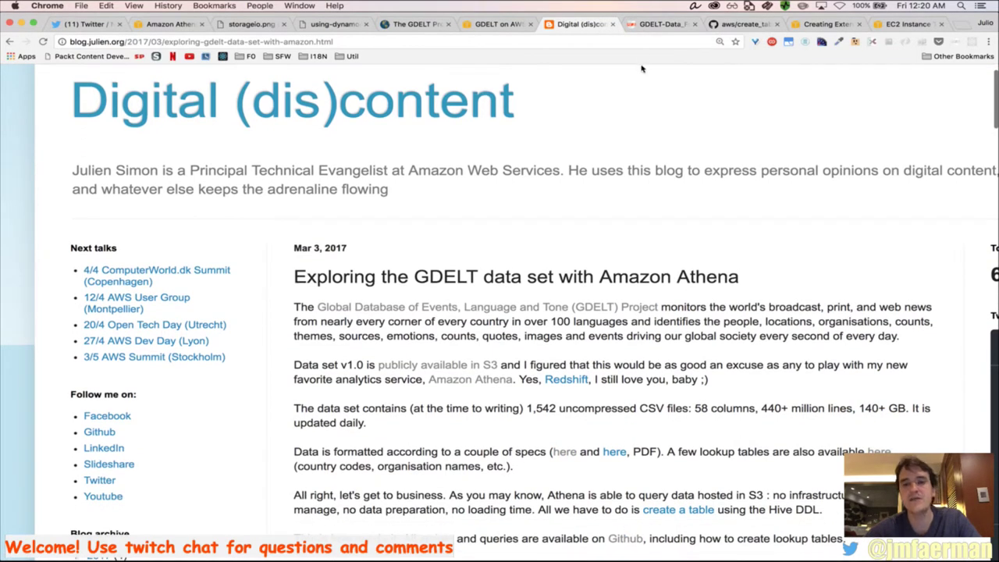
left_click(663, 30)
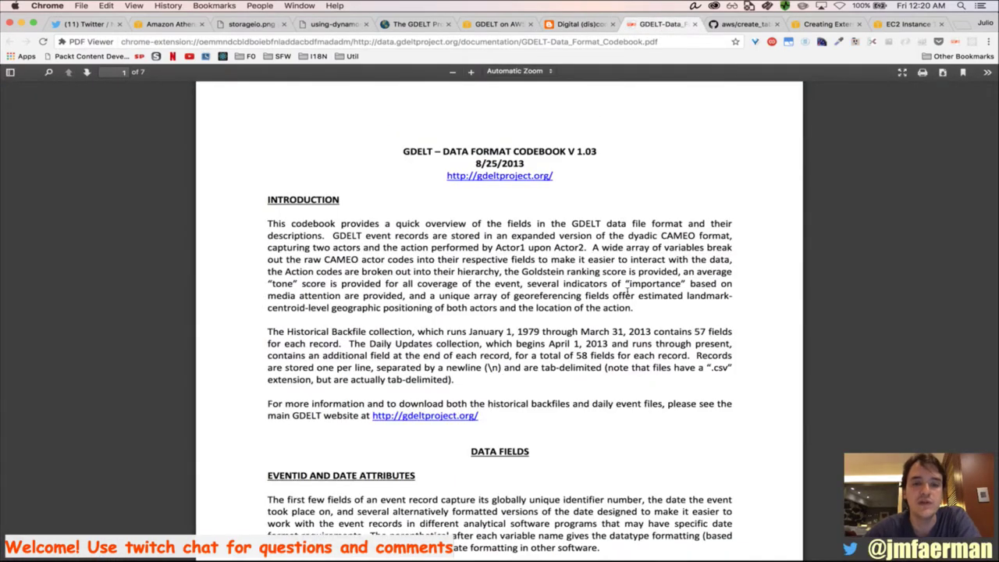
scroll(664, 283, "down", 5)
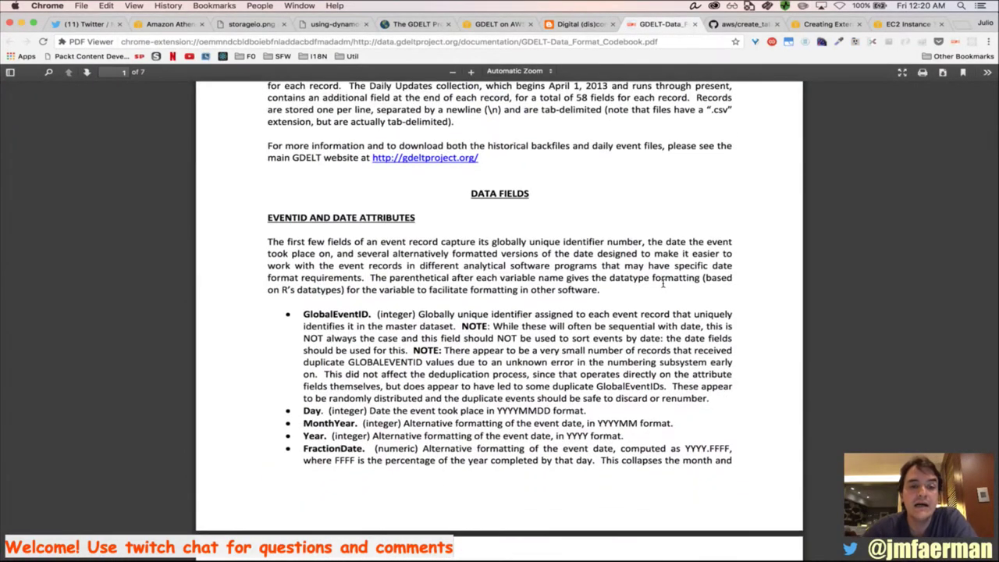
scroll(664, 283, "down", 1)
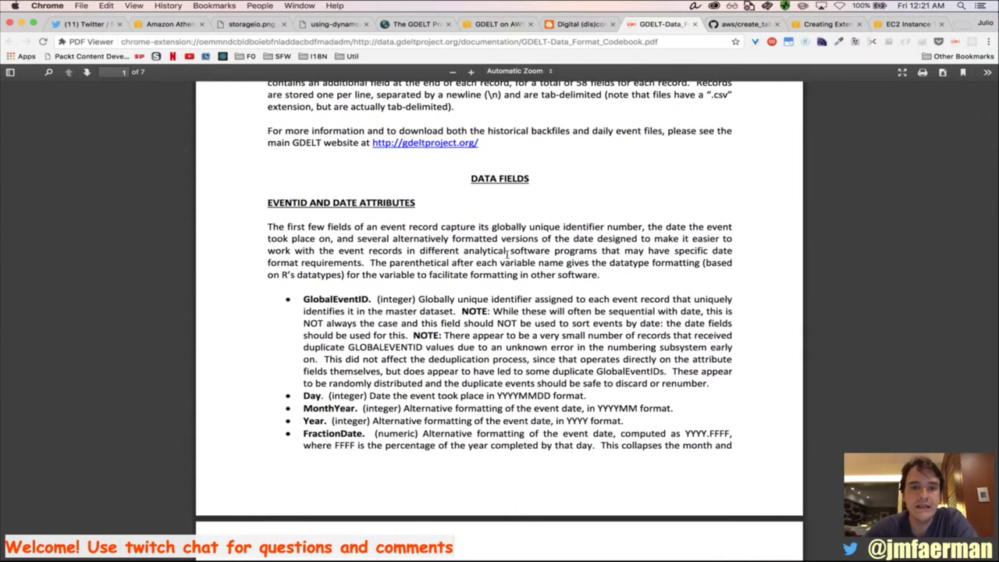
scroll(469, 288, "down", 2)
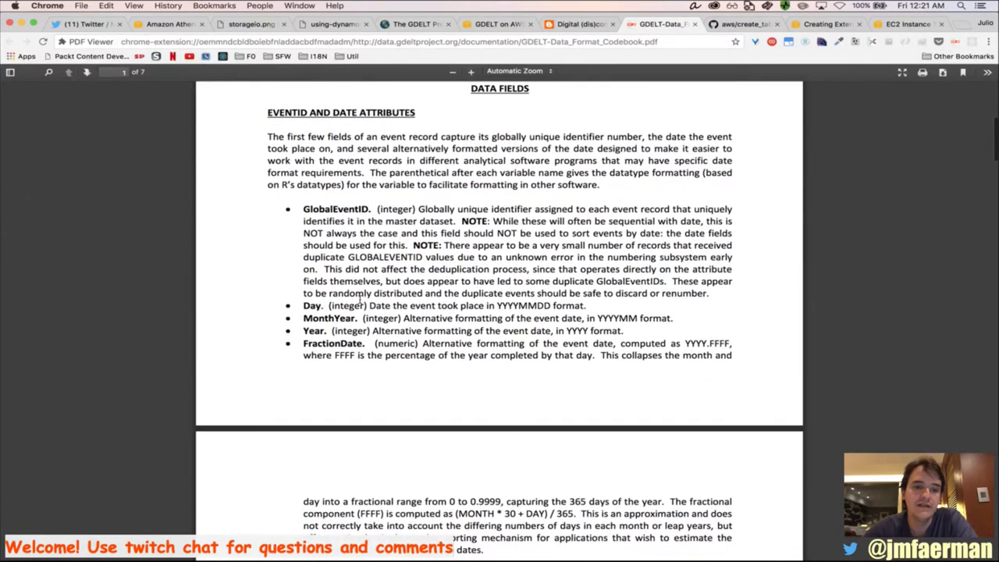
Zoom the codebook to 160% and read down to the AvgTone and Event Geography section
left_click(471, 72)
left_click(472, 72)
scroll(360, 328, "down", 5)
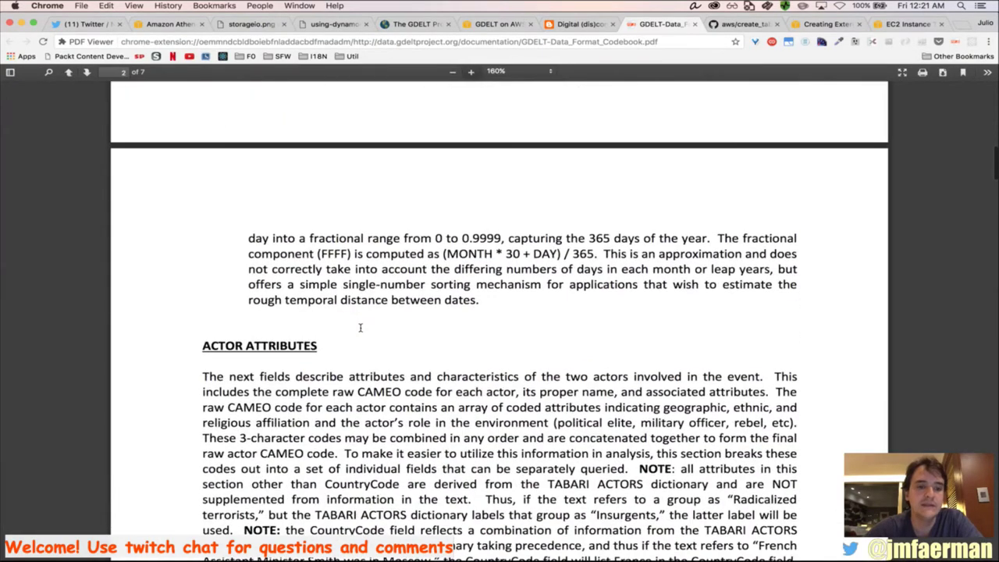
scroll(360, 328, "down", 8)
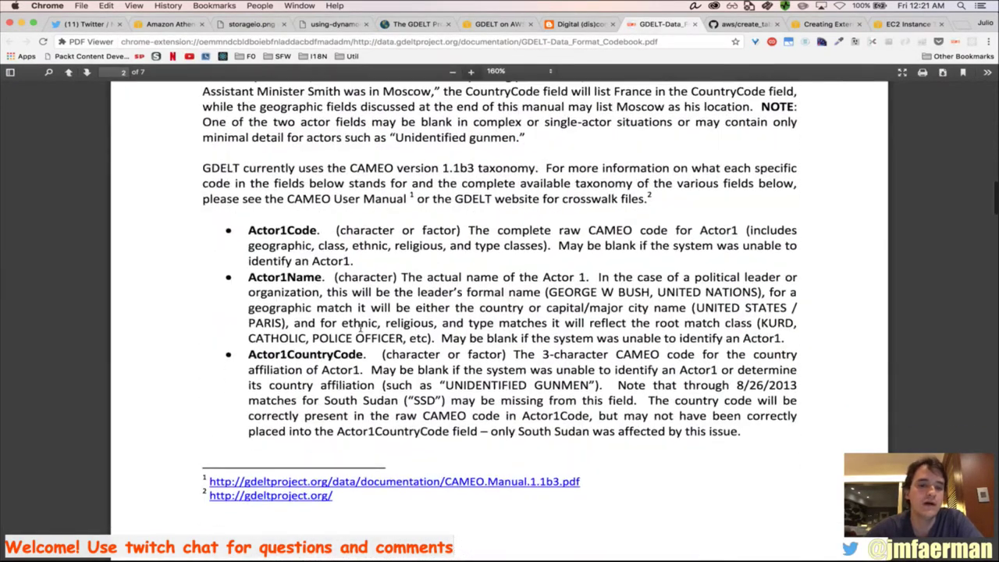
scroll(360, 328, "down", 8)
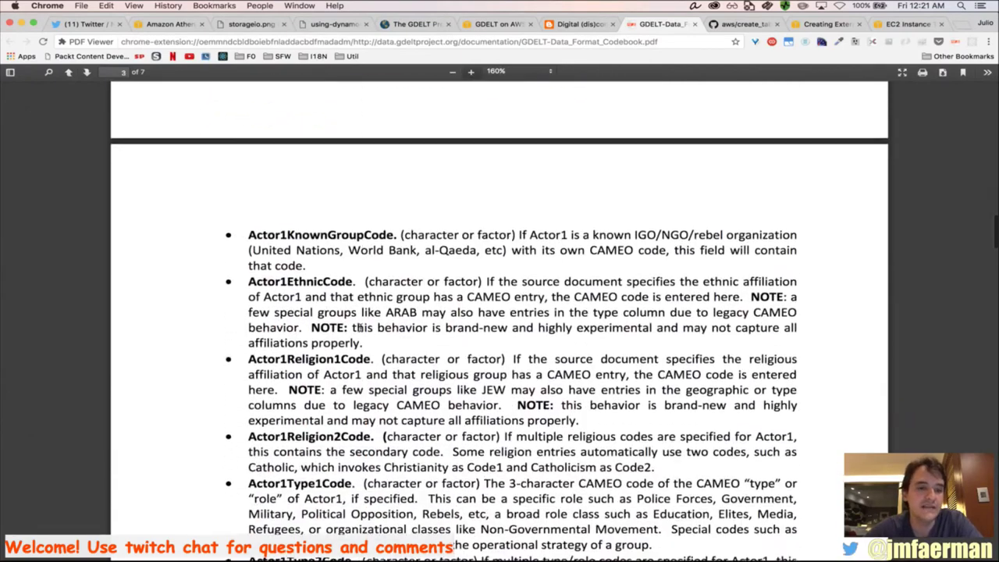
scroll(359, 328, "down", 8)
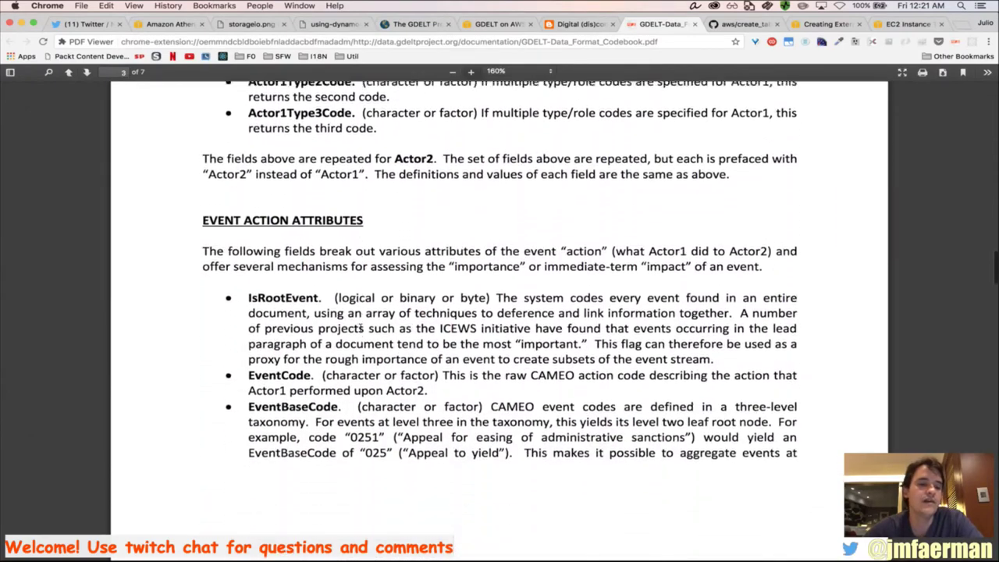
scroll(360, 328, "down", 4)
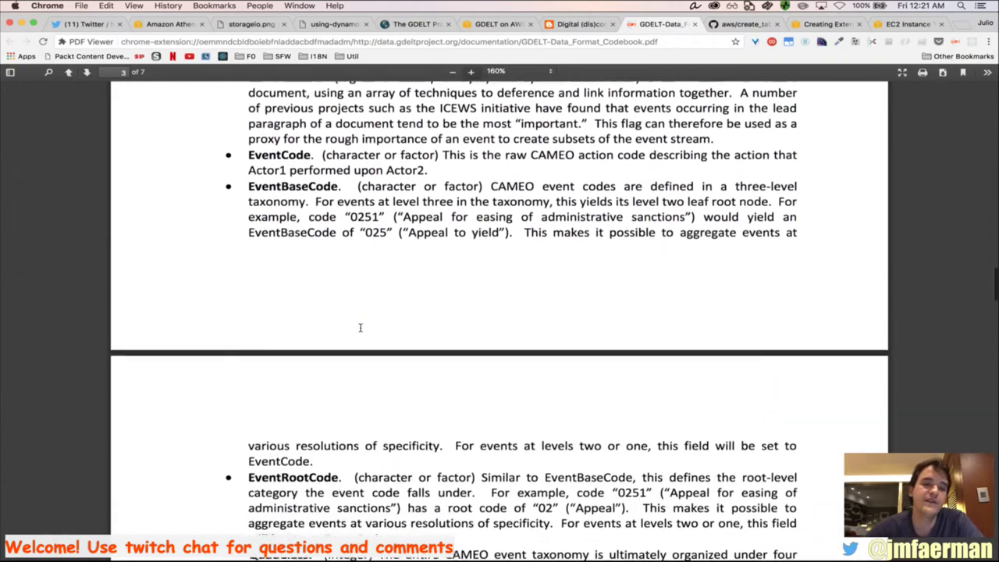
scroll(360, 328, "down", 5)
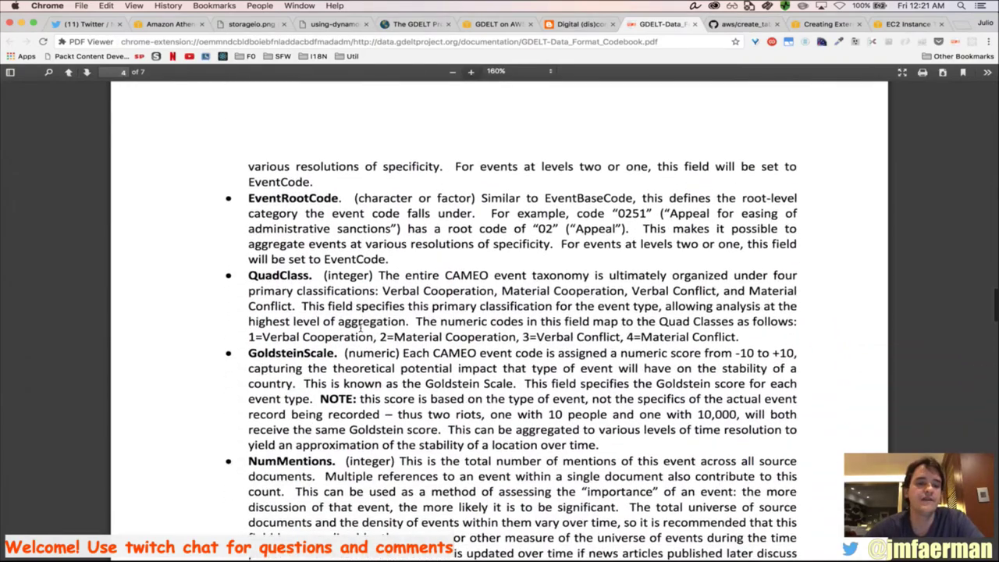
scroll(360, 327, "down", 5)
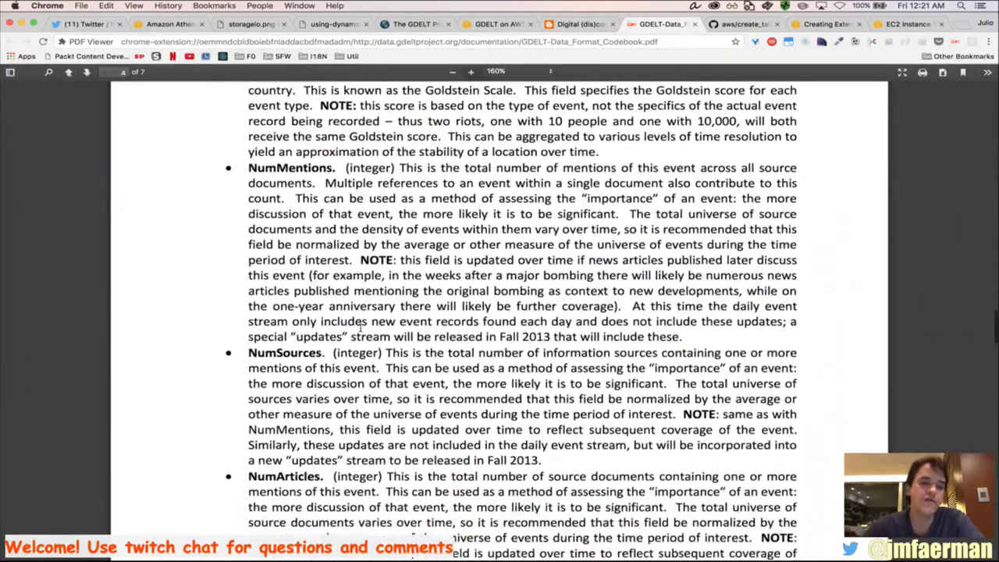
scroll(360, 329, "down", 3)
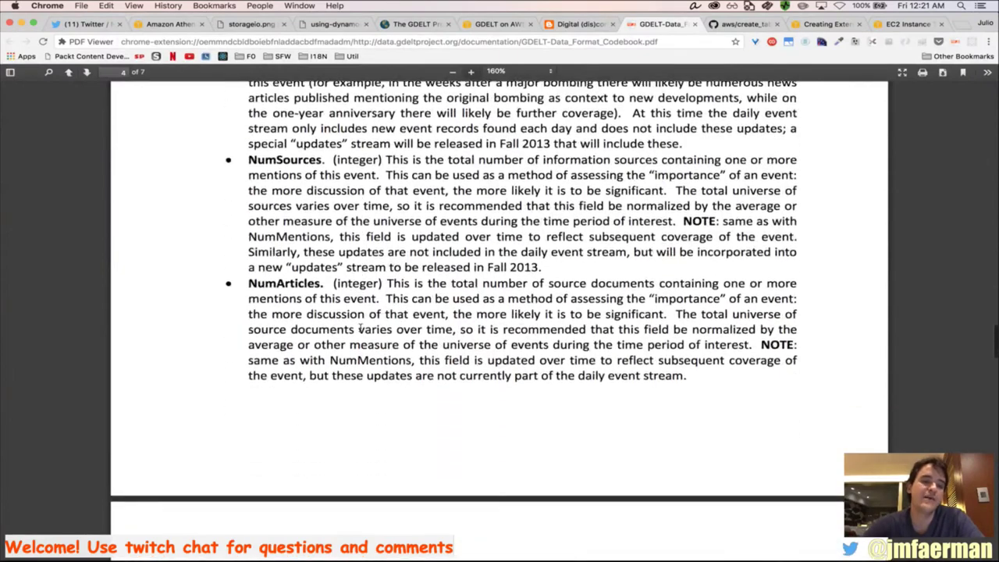
scroll(359, 329, "down", 1)
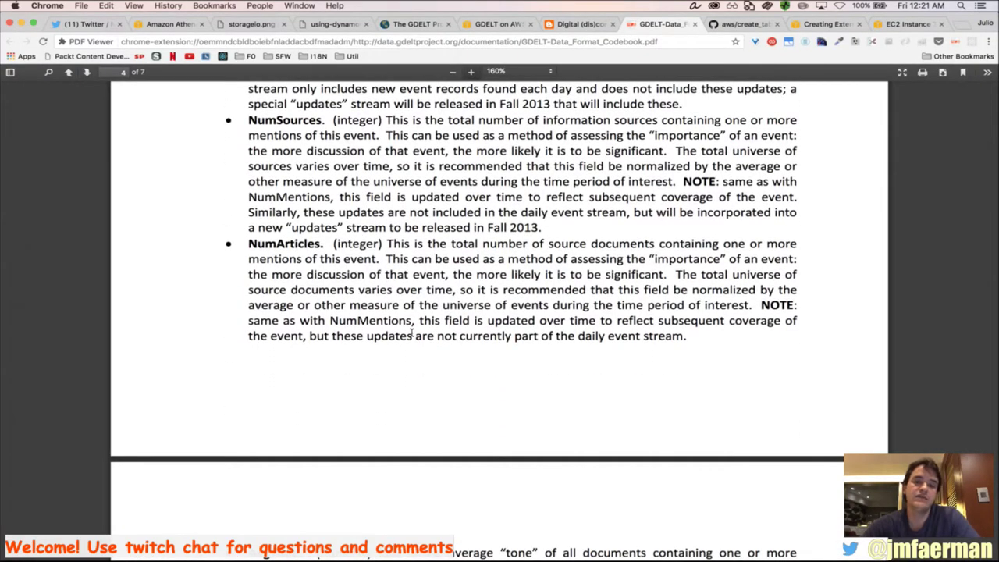
scroll(412, 335, "down", 7)
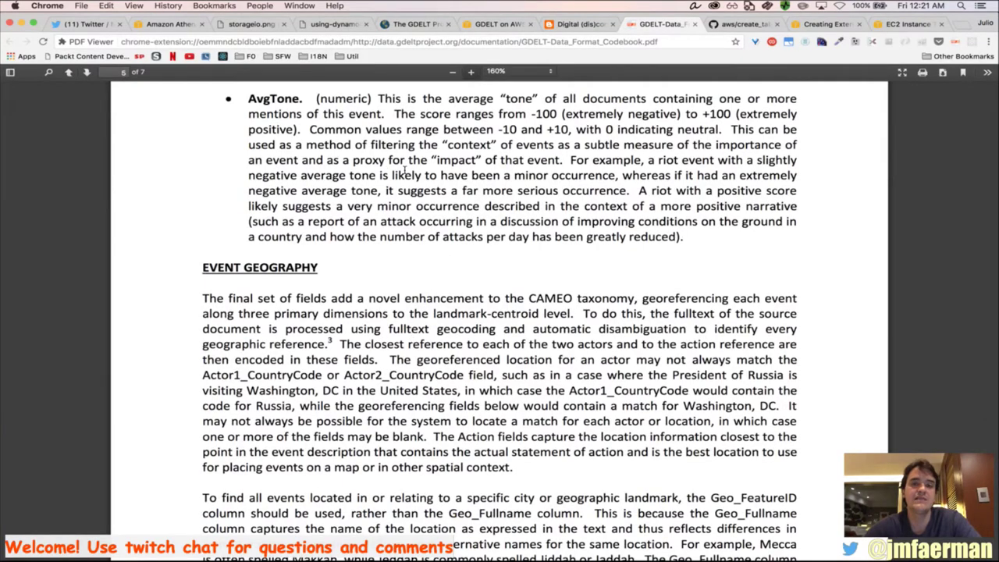
scroll(406, 170, "up", 1)
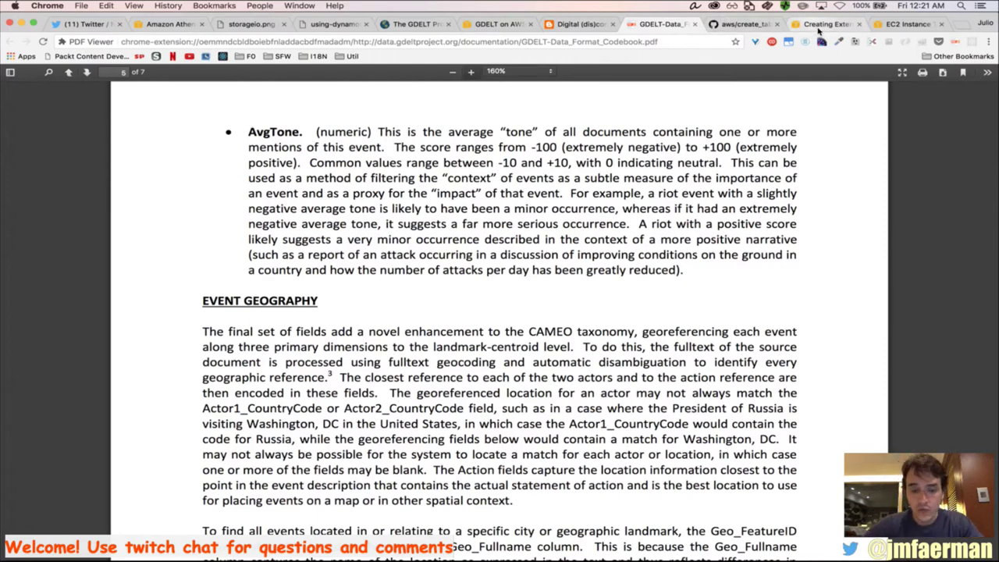
Switch to Firefox and open the Athena query editor
key("super+Tab")
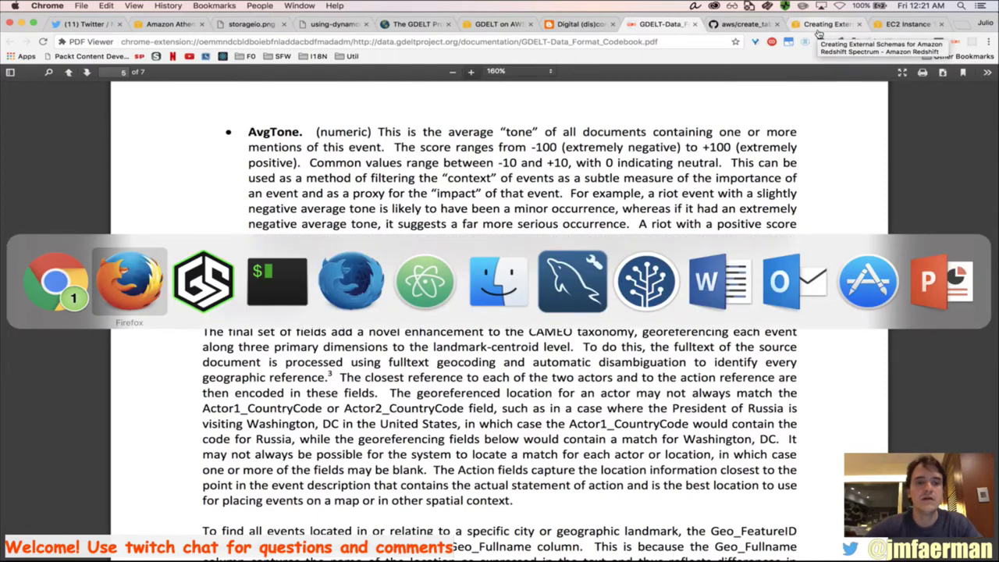
key("super+Tab")
key("super+Tab")
key("super+Tab")
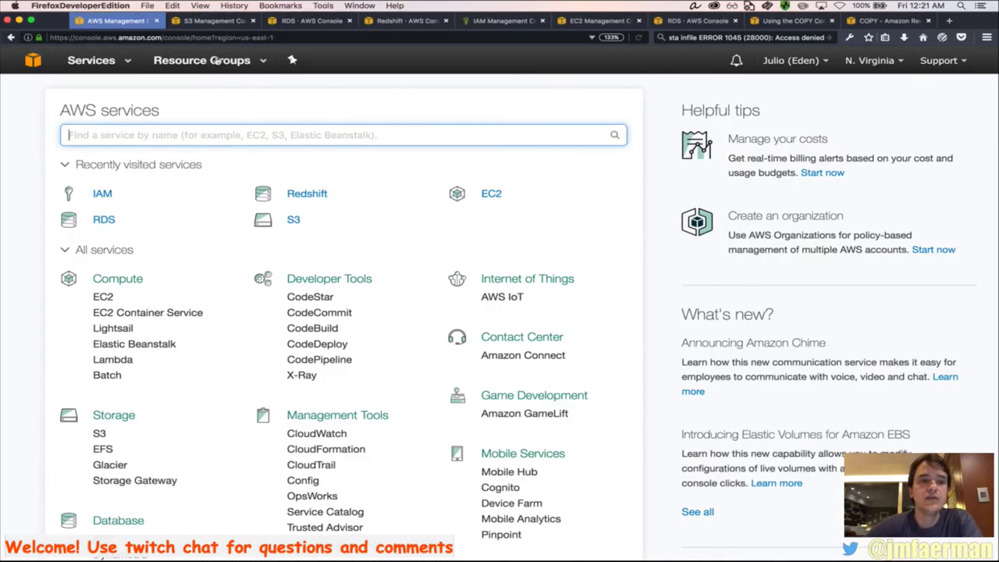
type("athe")
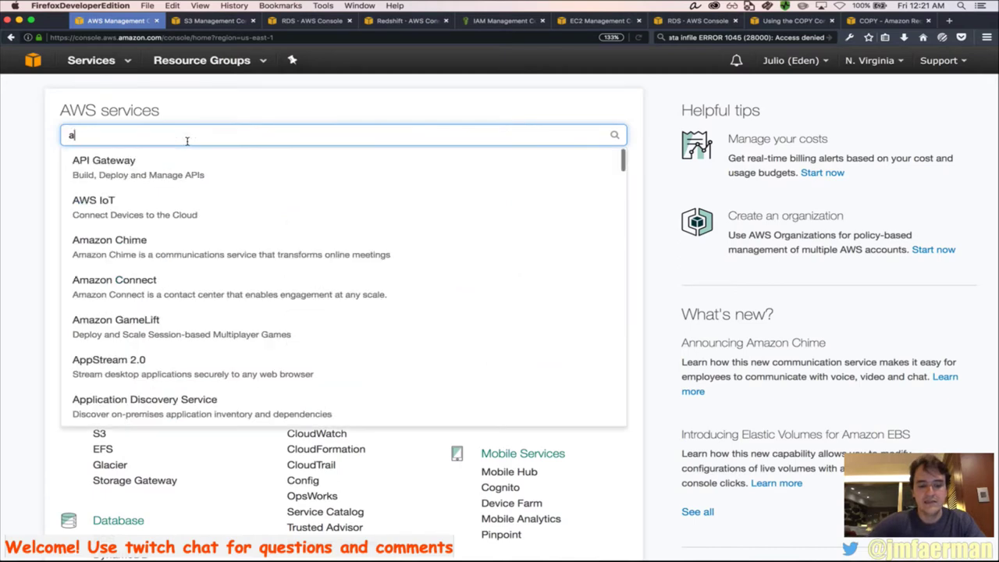
left_click(167, 168)
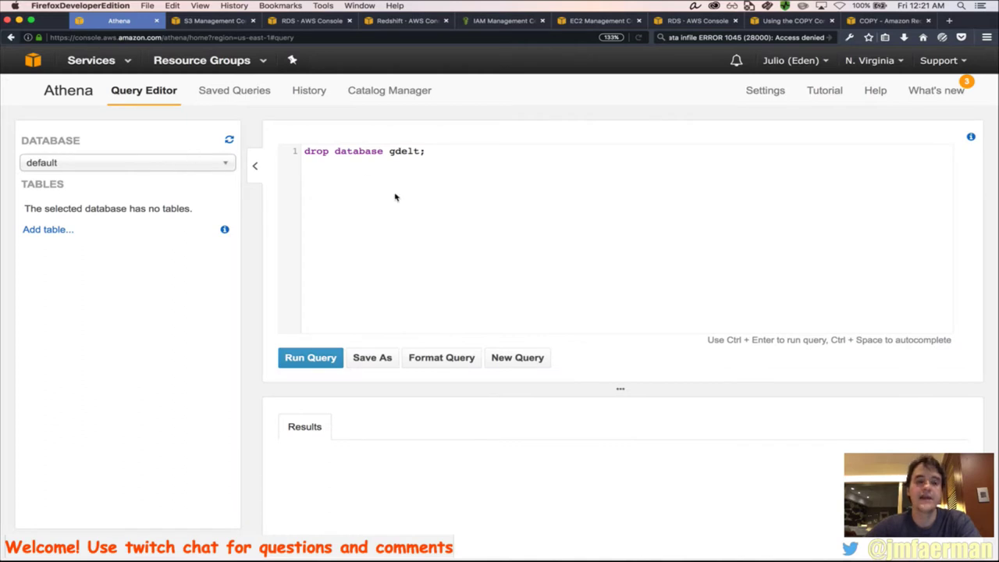
Replace the old drop query with 'create database gdelt;' and run it
triple_click(357, 161)
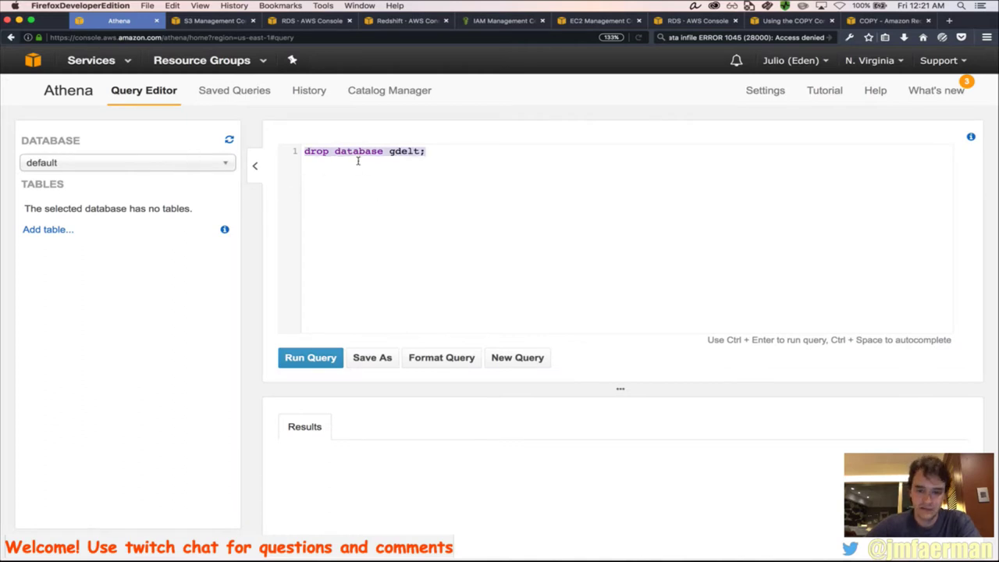
key("BackSpace")
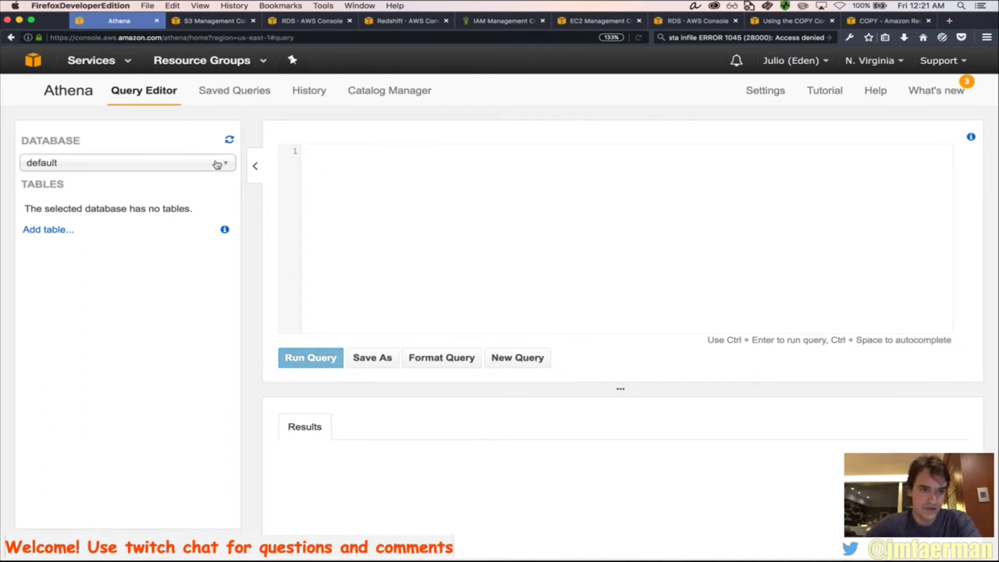
left_click(228, 140)
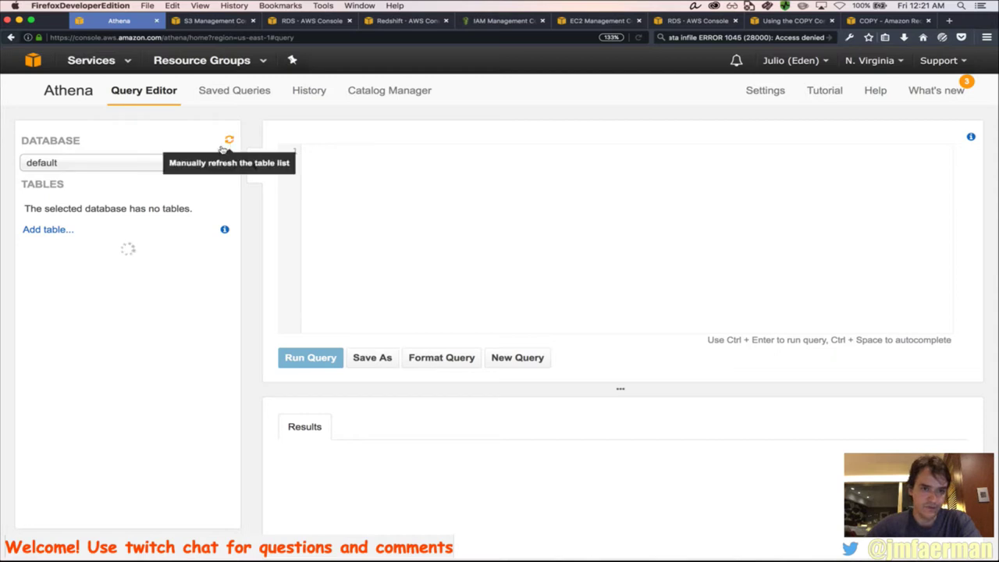
left_click(126, 168)
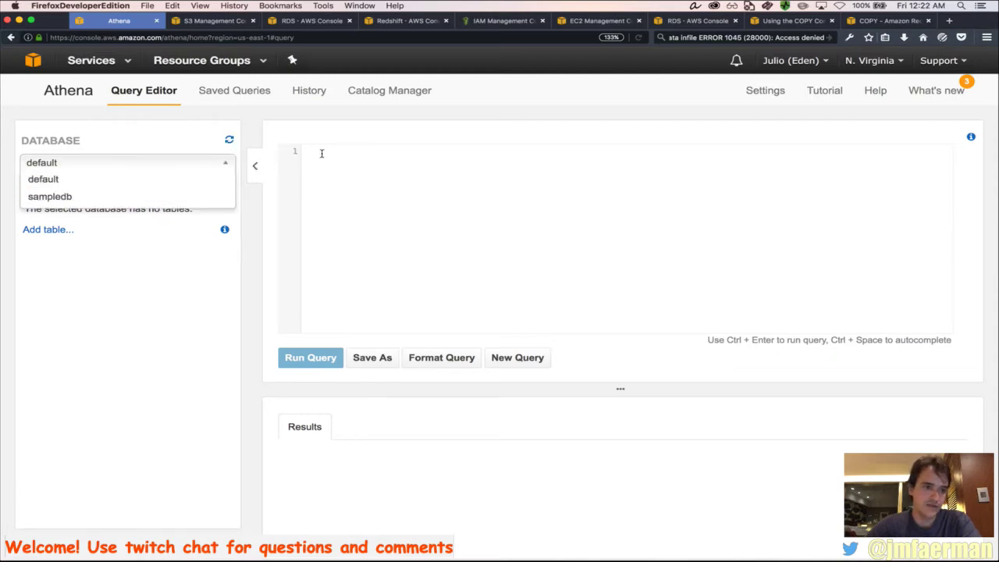
left_click(147, 147)
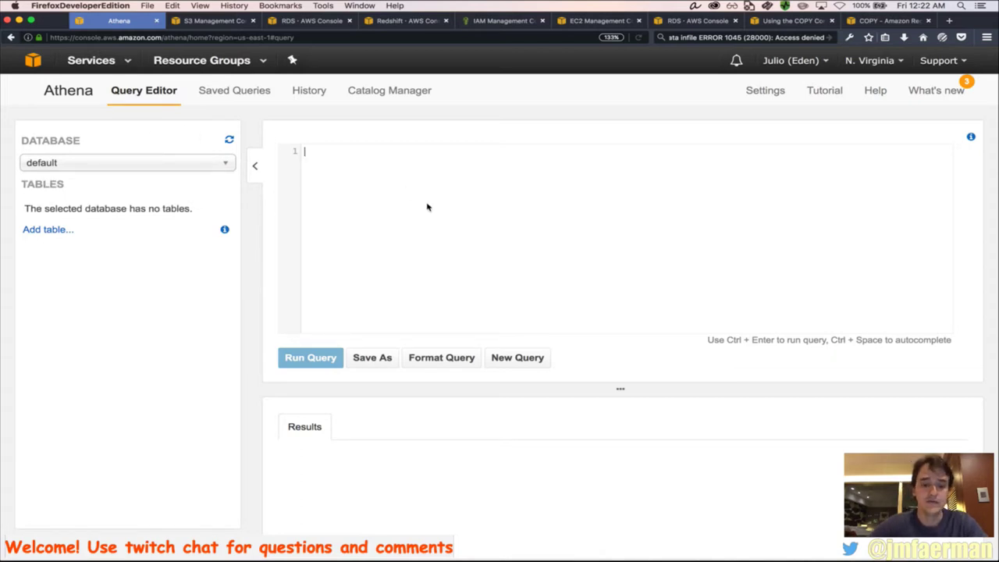
type("create datab")
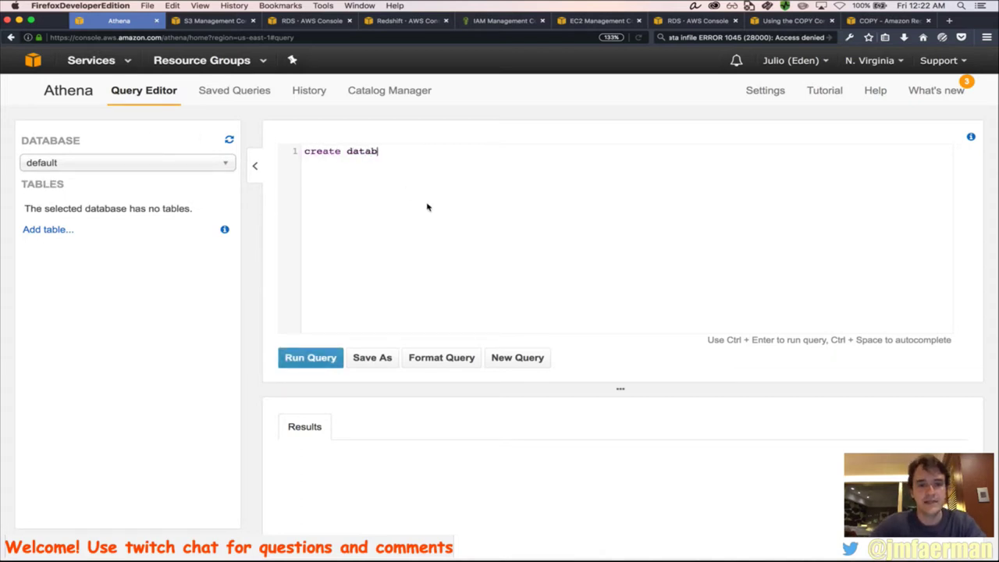
type("ase gdelt;")
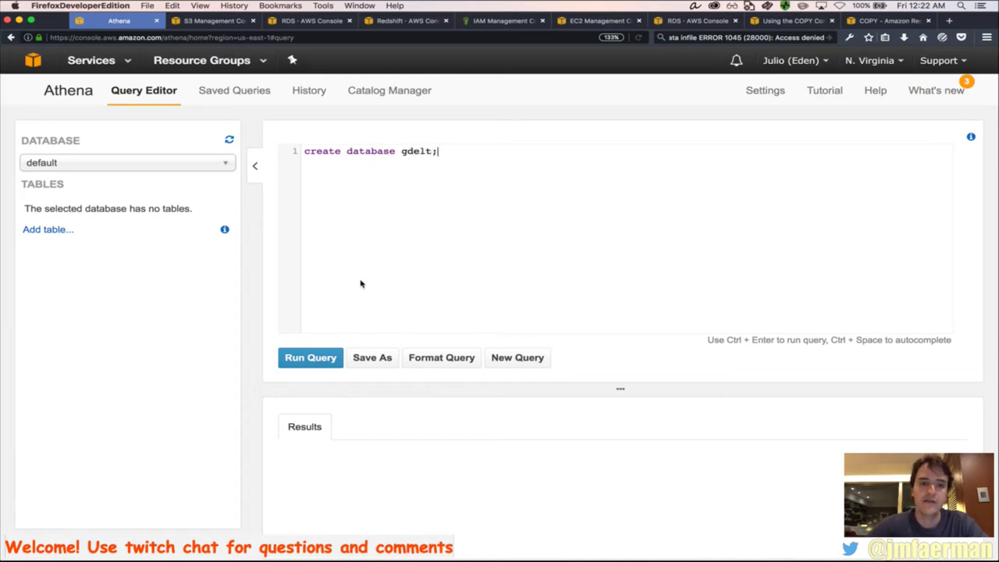
left_click(323, 357)
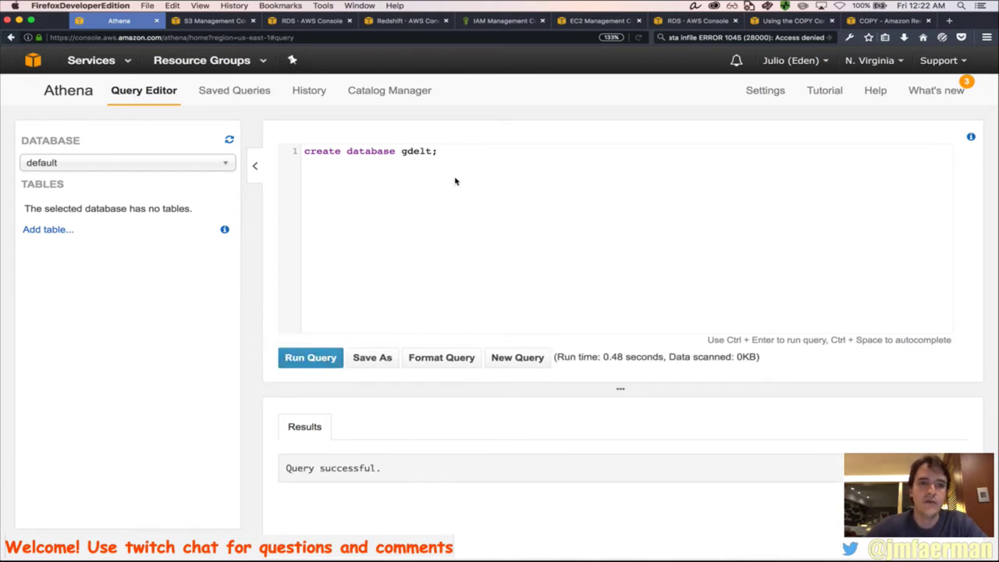
Open the gdelt-events-data bucket in the S3 management console
left_click(221, 25)
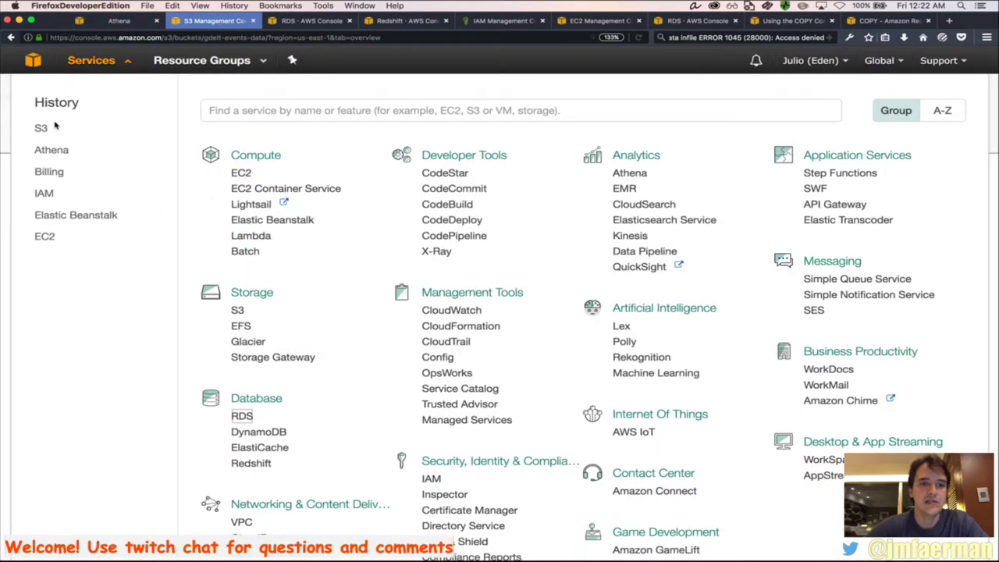
left_click(40, 129)
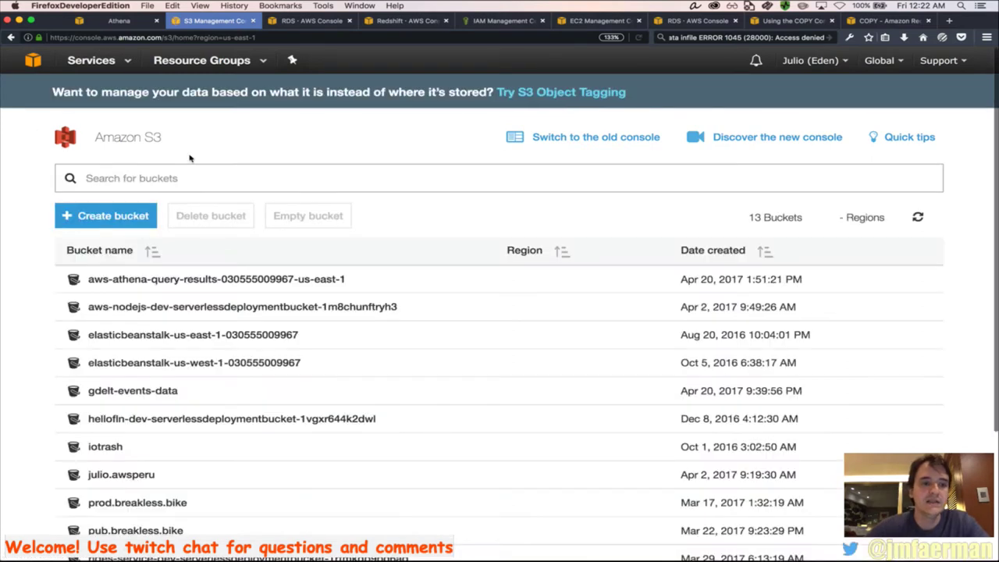
left_click(166, 391)
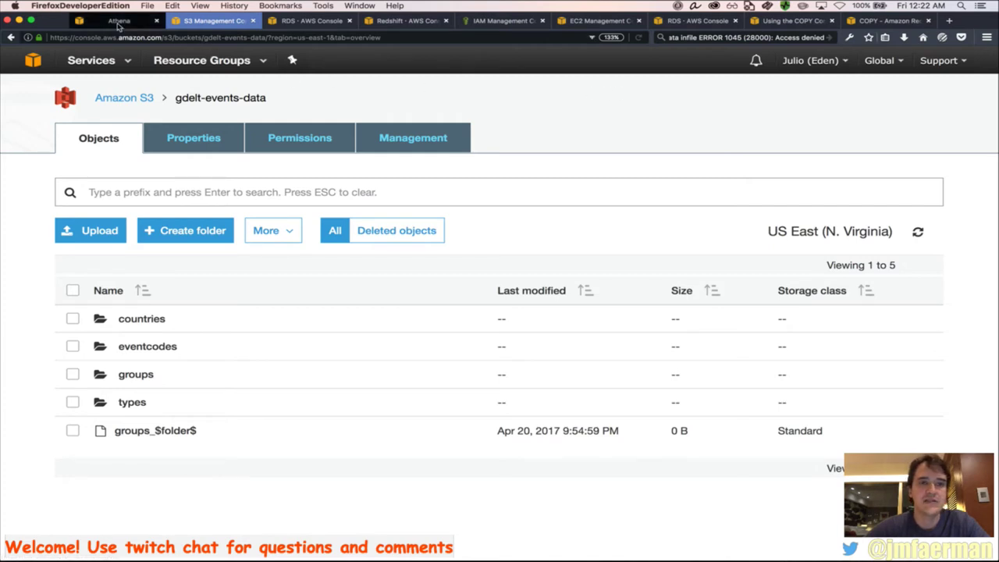
Copy the s3://gdelt-open-data/events/ path from the GDELT on AWS page in Chrome
key("super+Tab")
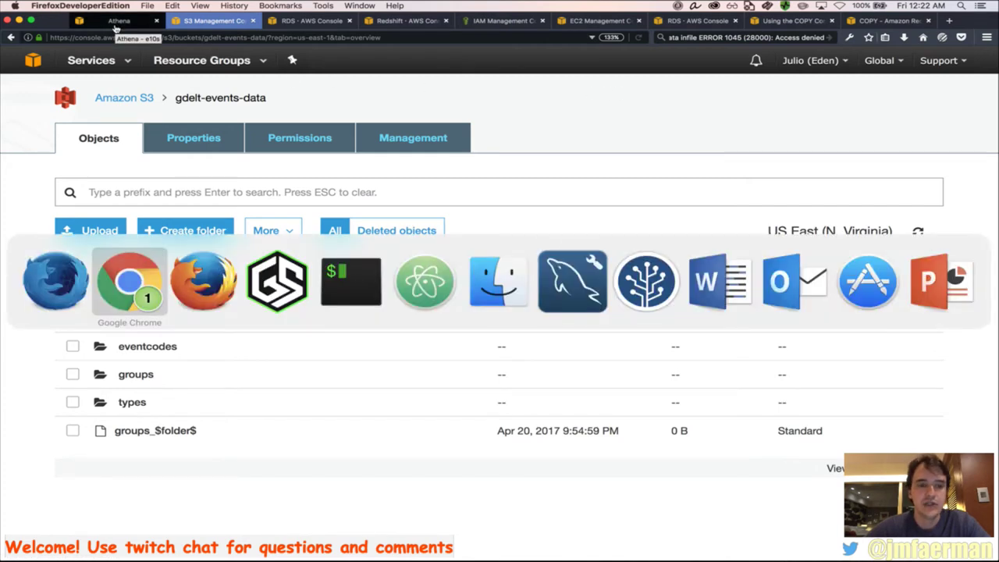
key("super+Tab")
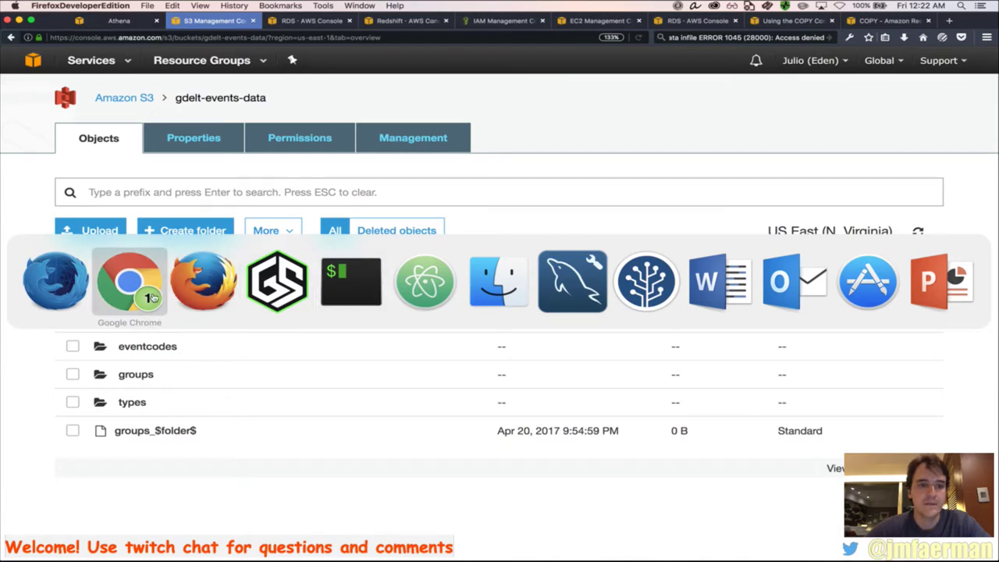
left_click(189, 281)
key("super+Tab")
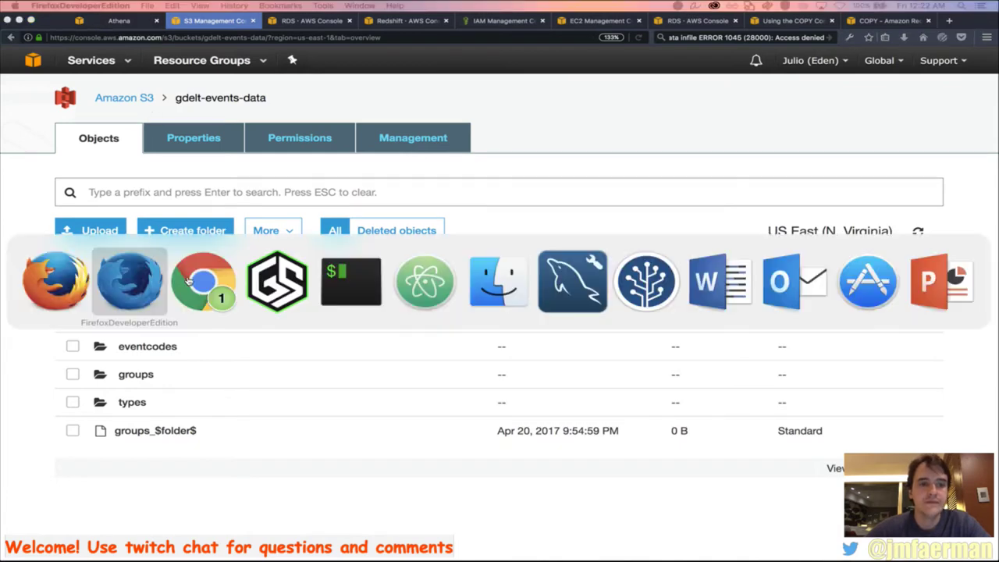
left_click(189, 283)
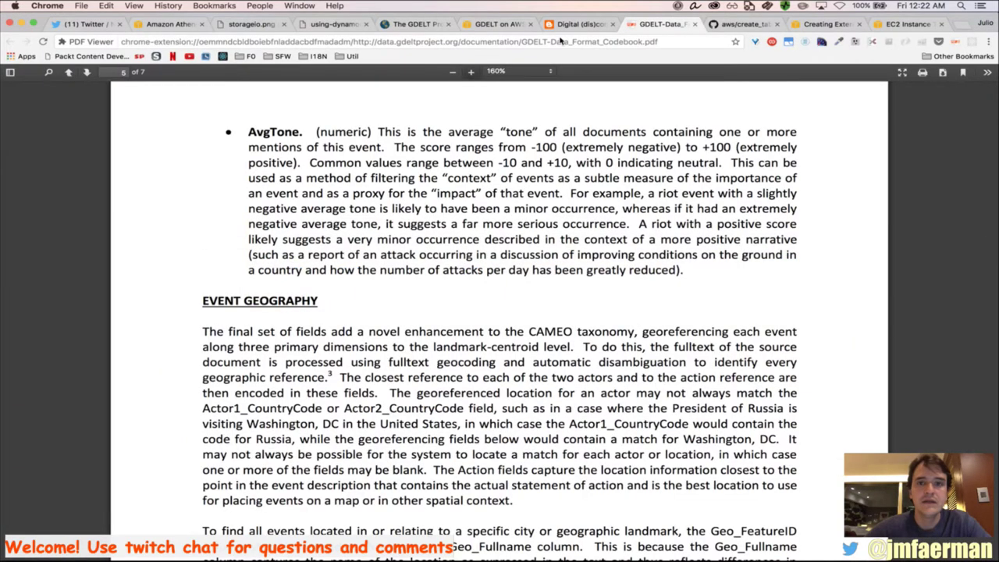
left_click(500, 25)
left_click_drag(607, 258, 398, 260)
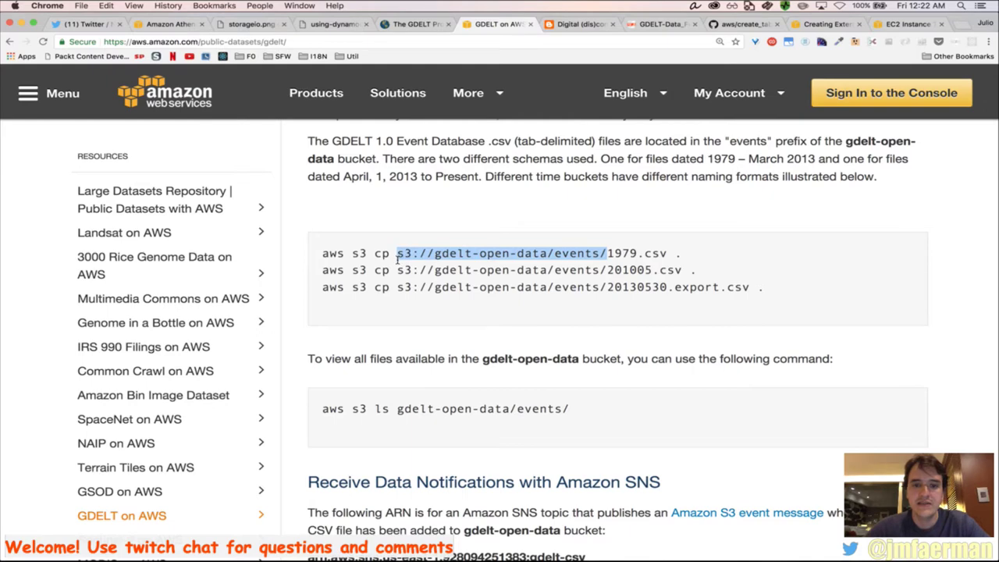
key("super+c")
key("super+Tab")
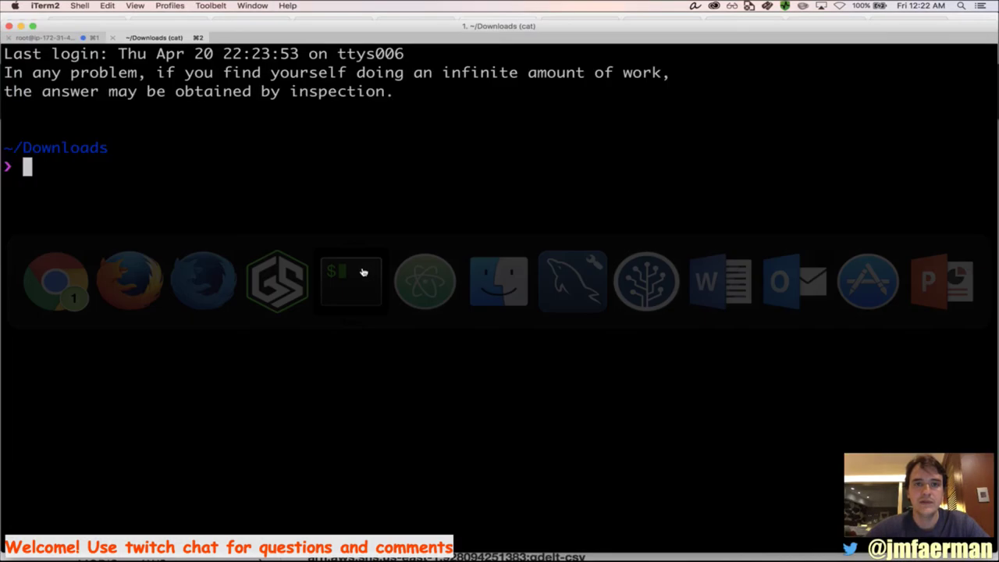
left_click(361, 272)
Run 'aws s3 ls s3://gdelt-open-data/events/' in the terminal
type("a")
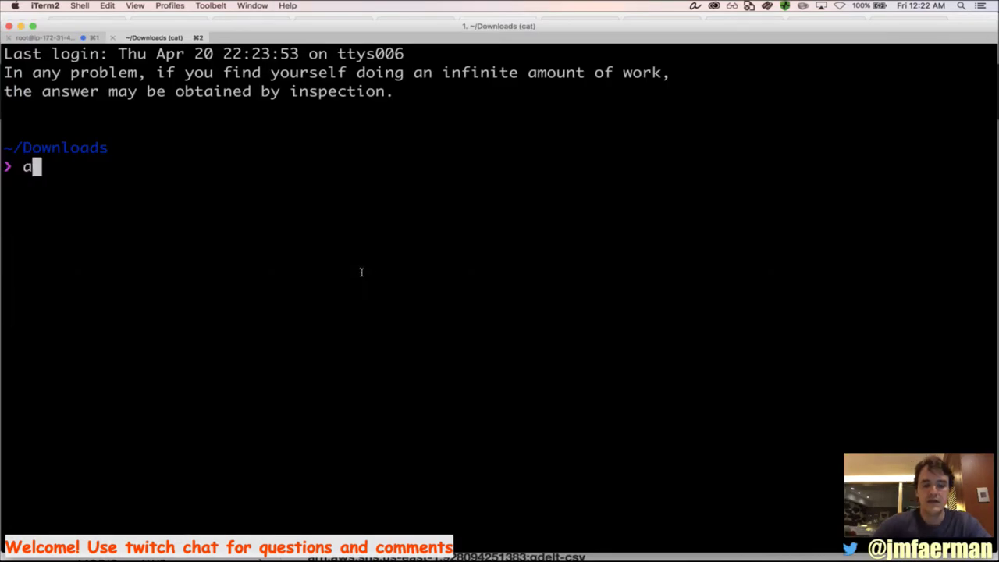
type("ws s3 ls")
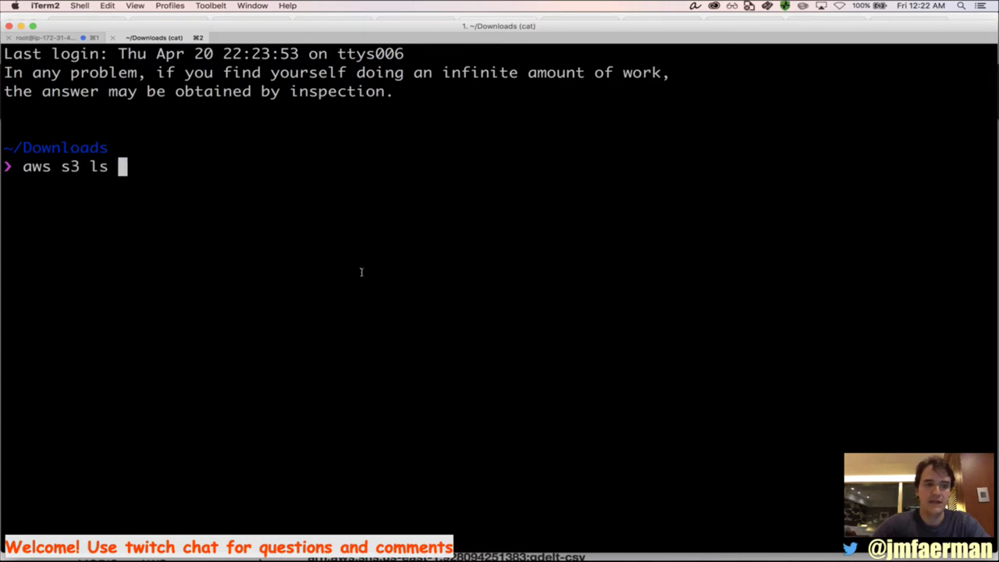
key("super+v")
key("Return")
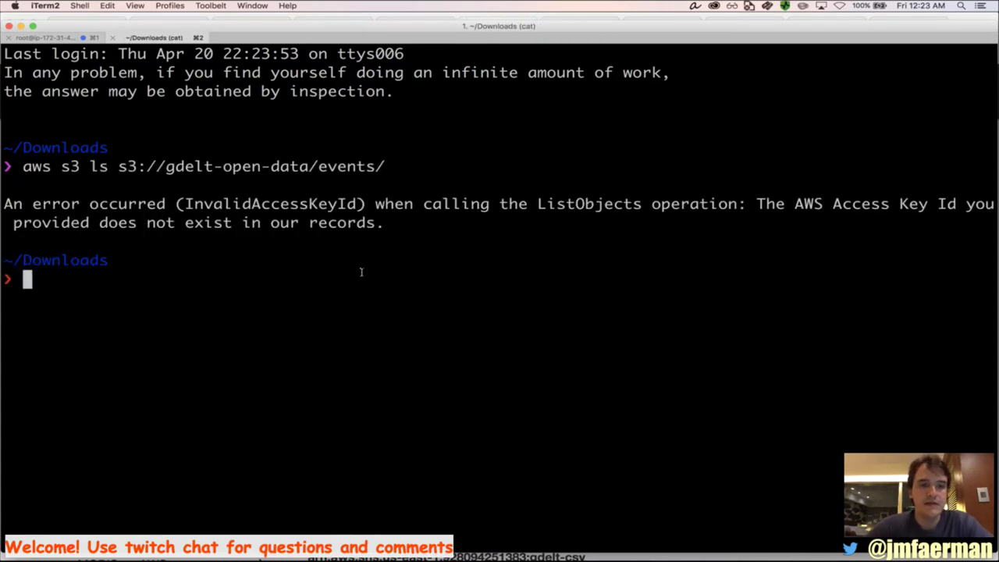
Switch AWS credentials and rerun the listing, which ends at 20170419.export.csv
type("peden")
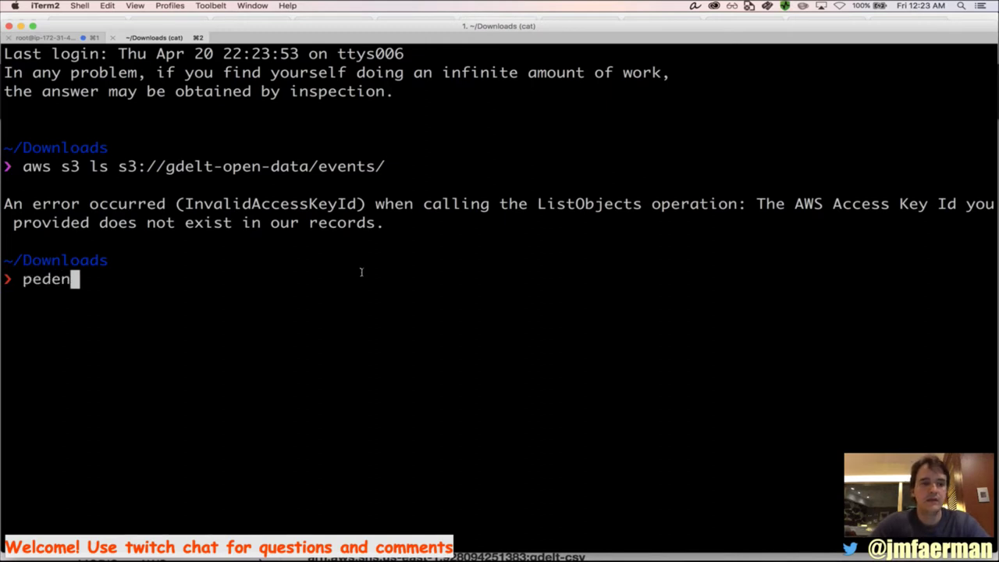
key("Return")
type("+")
key("BackSpace")
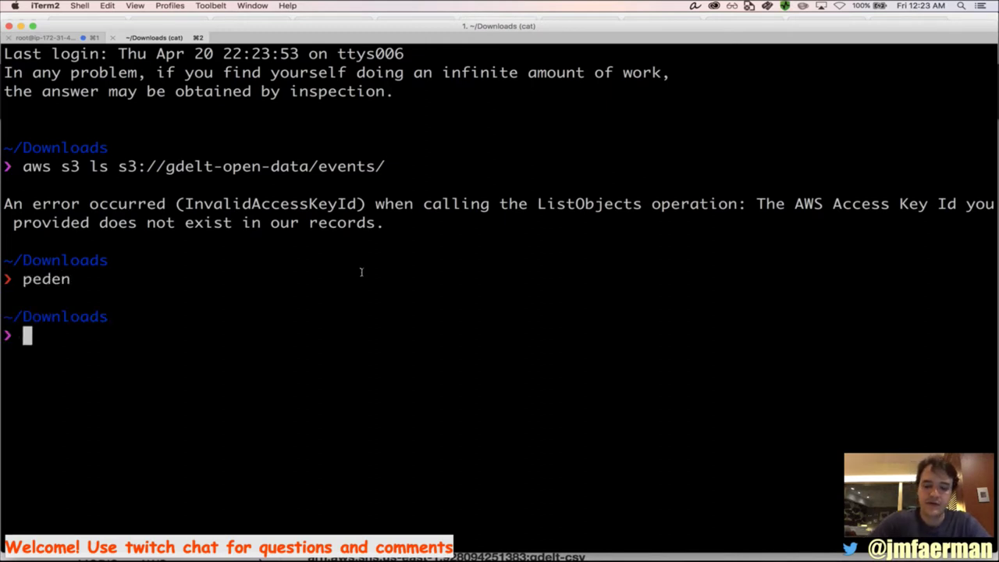
key("ctrl+l")
key("Up")
key("Up")
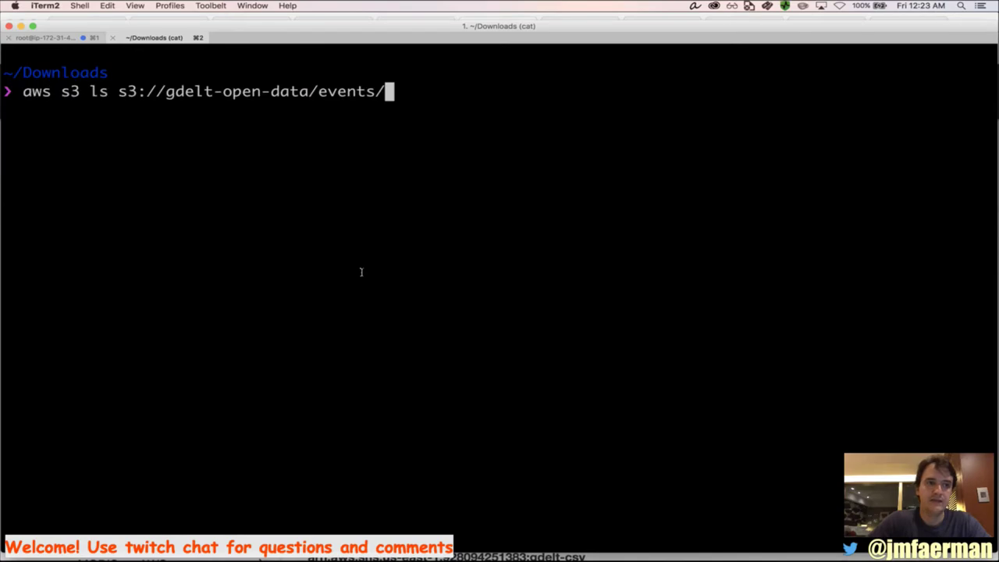
key("Return")
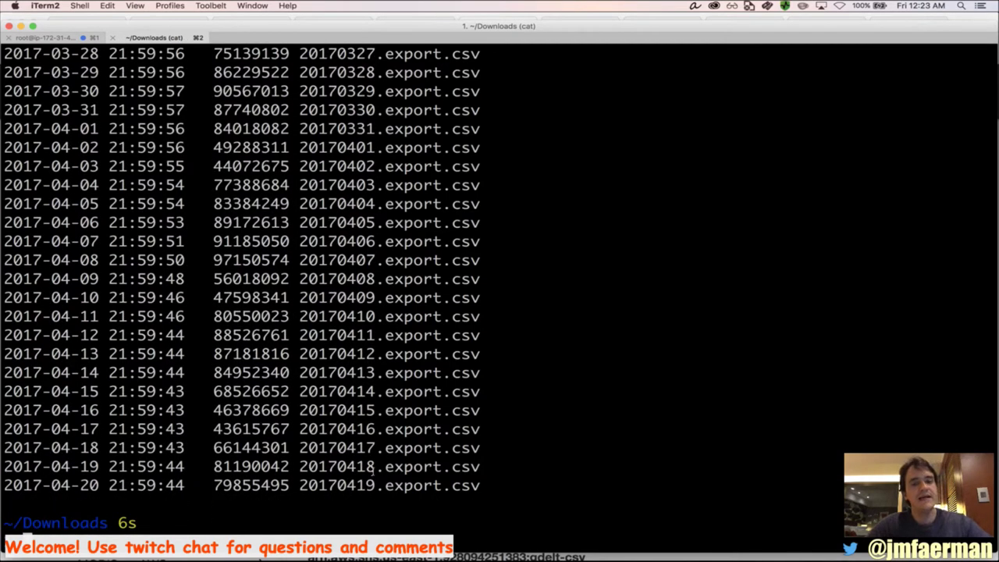
triple_click(349, 490)
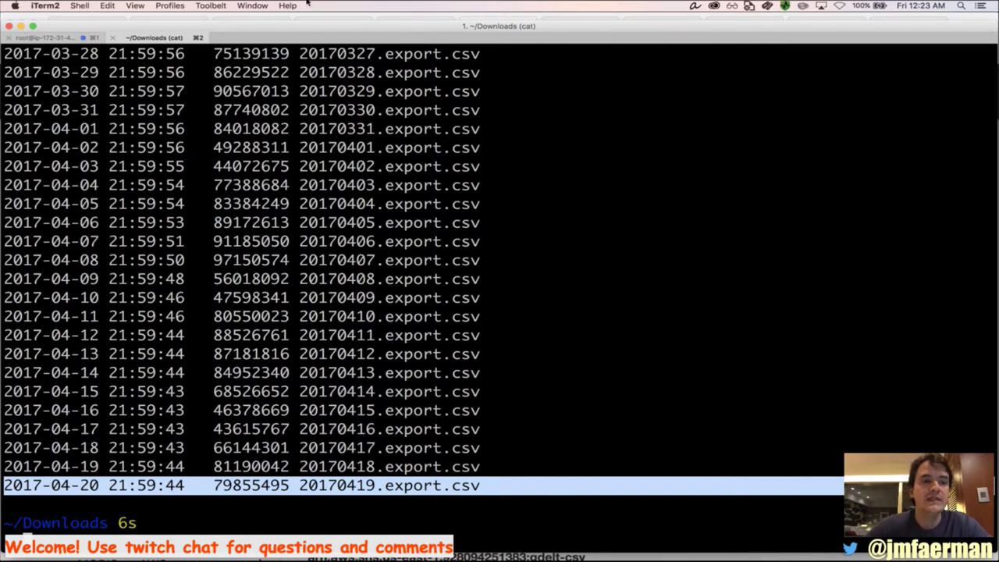
key("super+Tab")
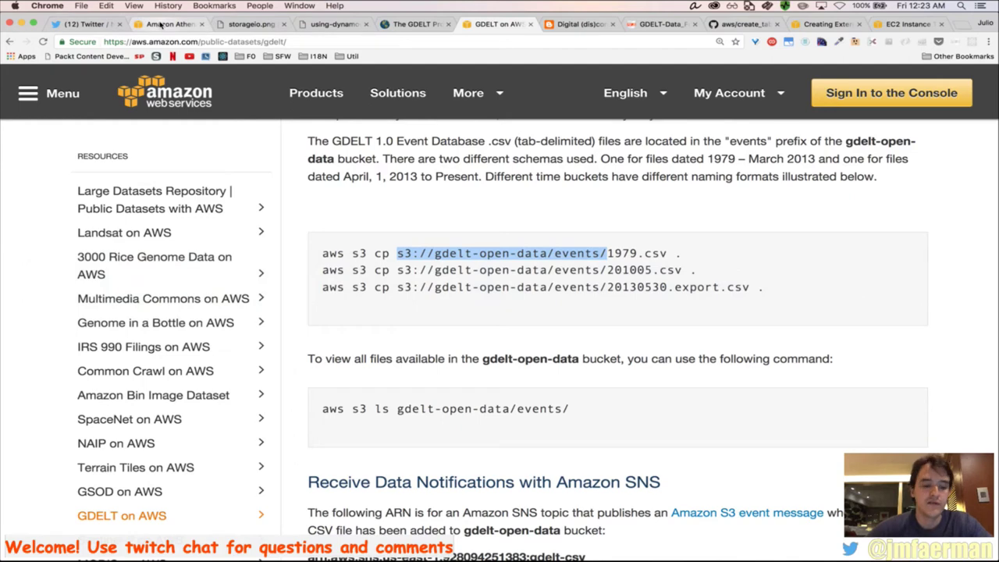
Copy the CREATE EXTERNAL TABLE gdelt.events statement from create_tables.txt on GitHub
key("super+Tab")
key("super+Tab")
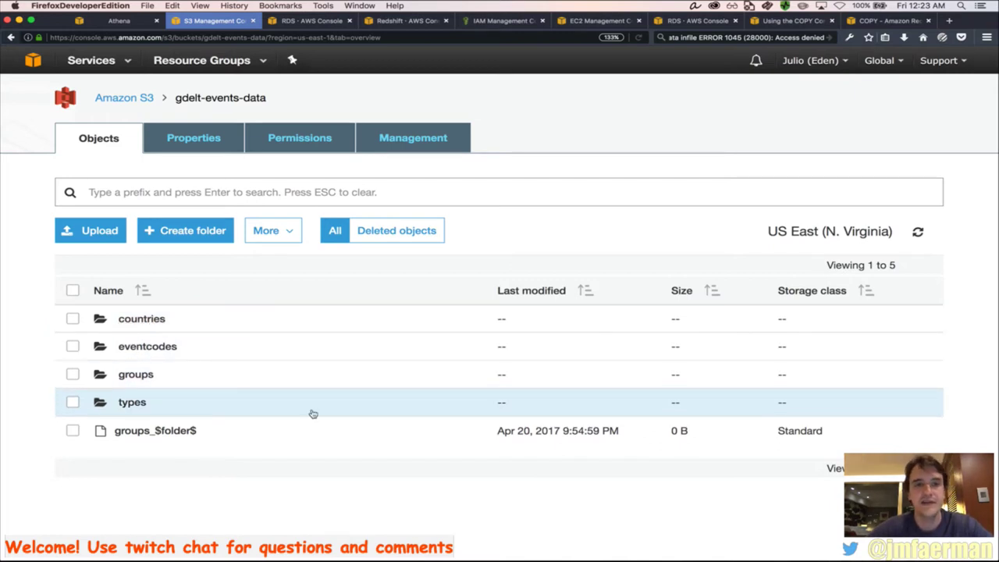
left_click(121, 20)
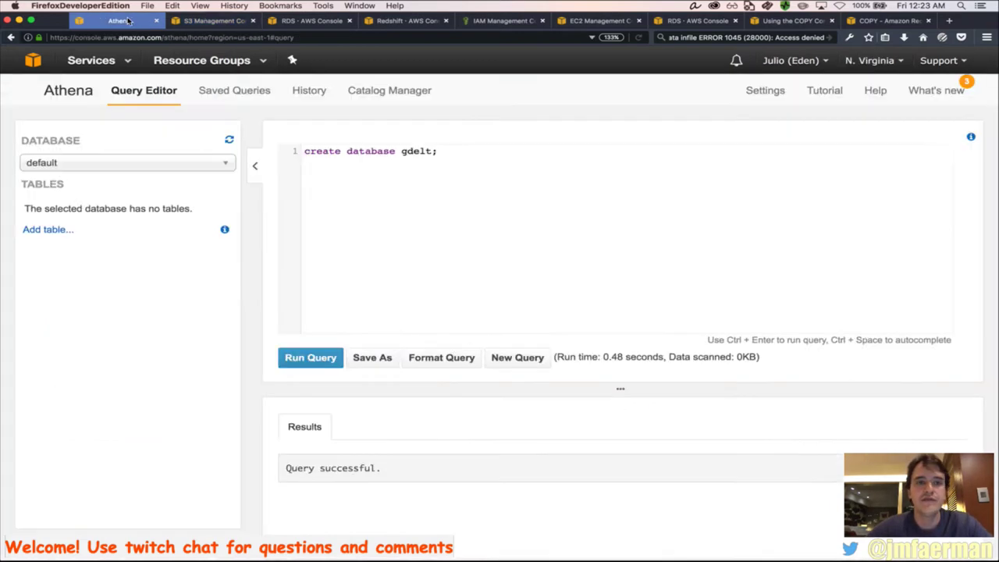
key("super+Tab")
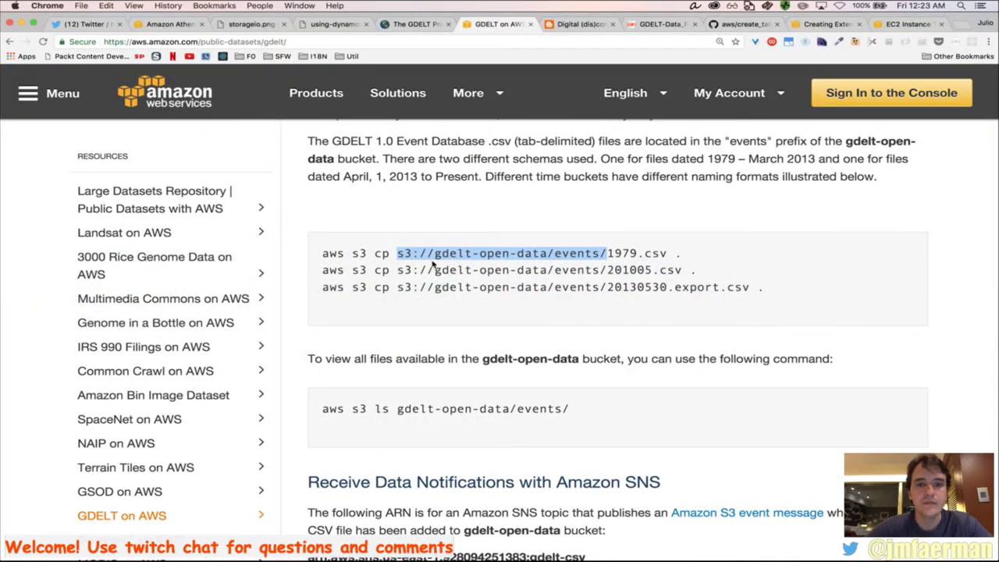
left_click(585, 24)
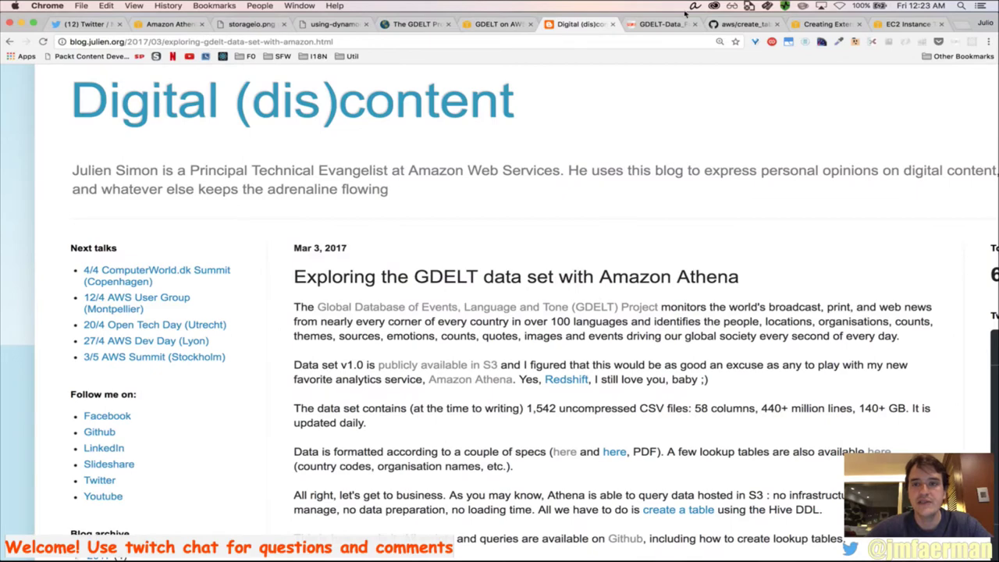
left_click(738, 25)
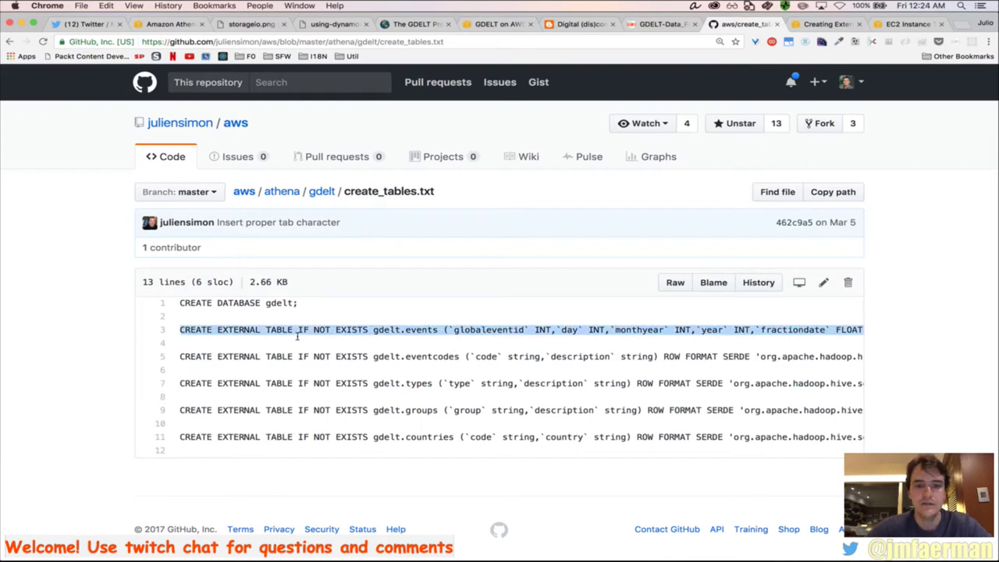
key("super+c")
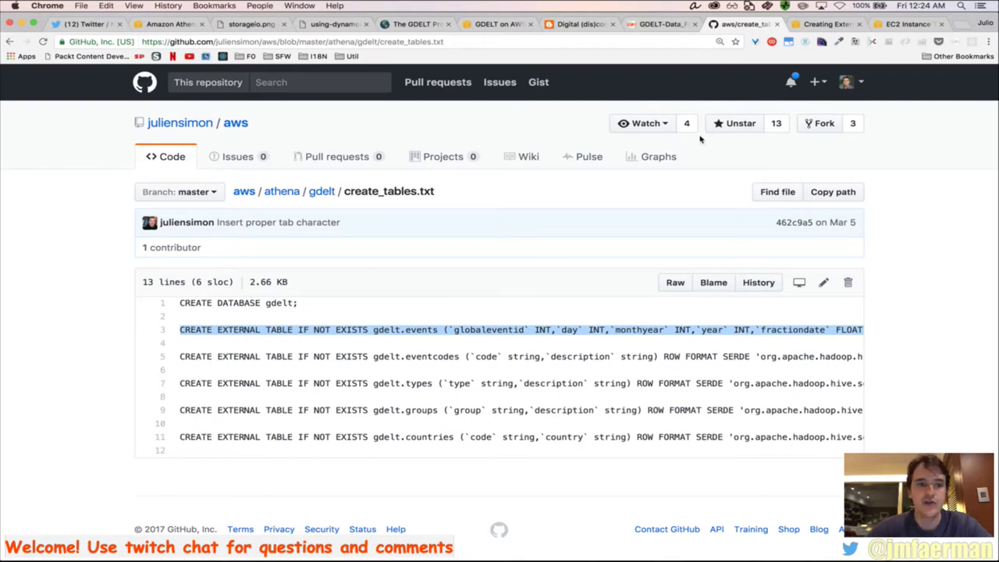
key("super+Tab")
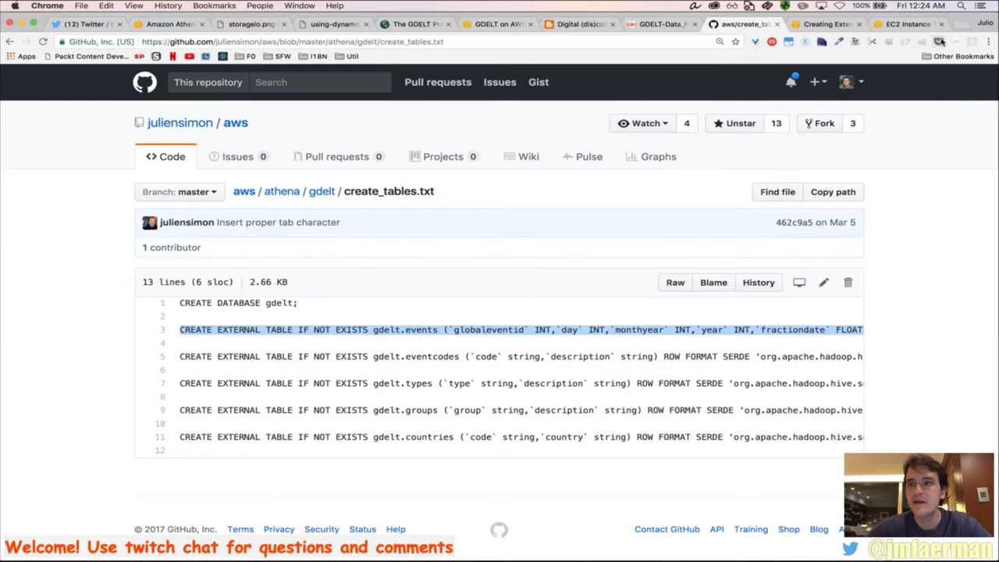
left_click(959, 25)
Beautify the pasted gdelt.events CREATE EXTERNAL TABLE statement on sqllint.com and select the result
type("sql")
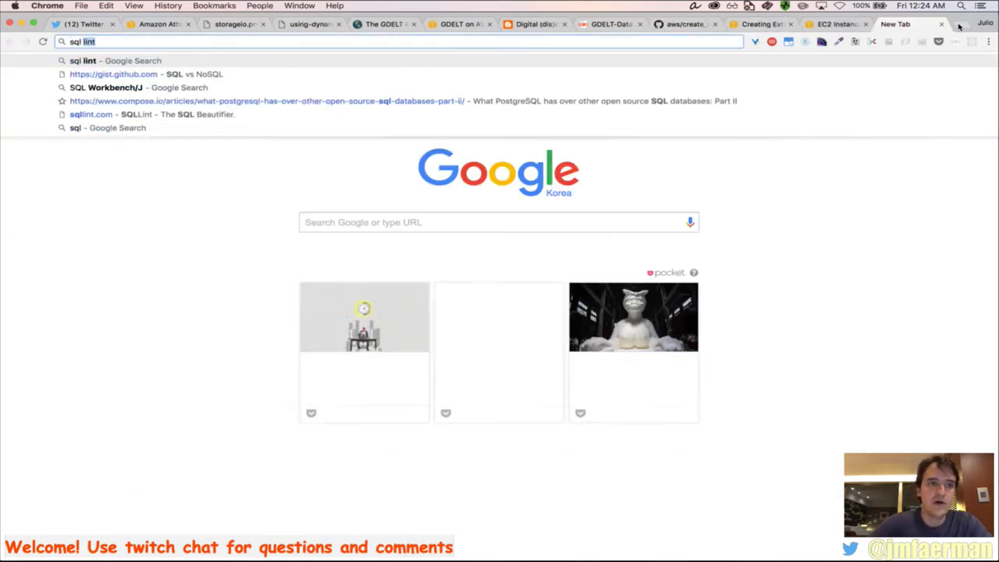
key("BackSpace")
key("BackSpace")
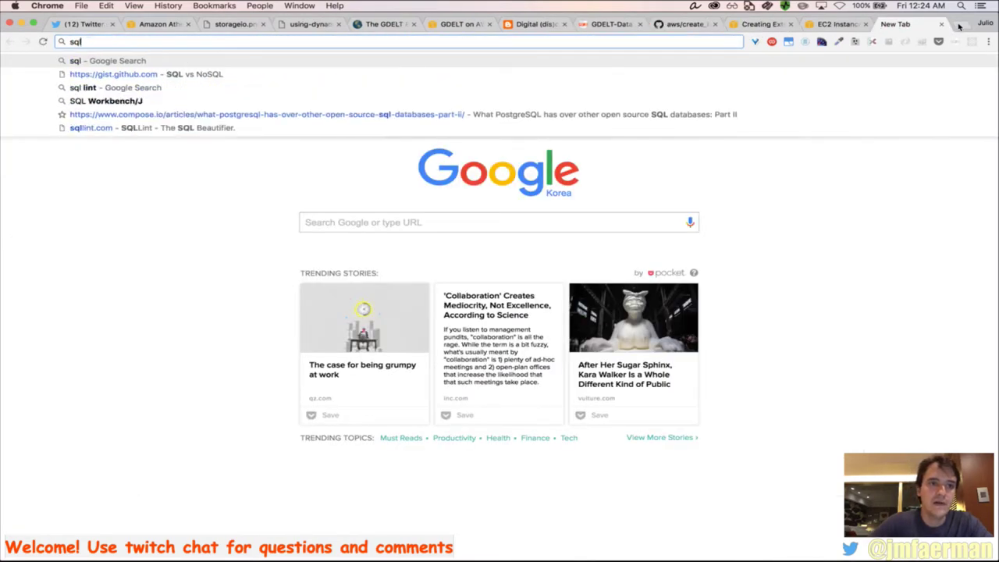
type("lint.com")
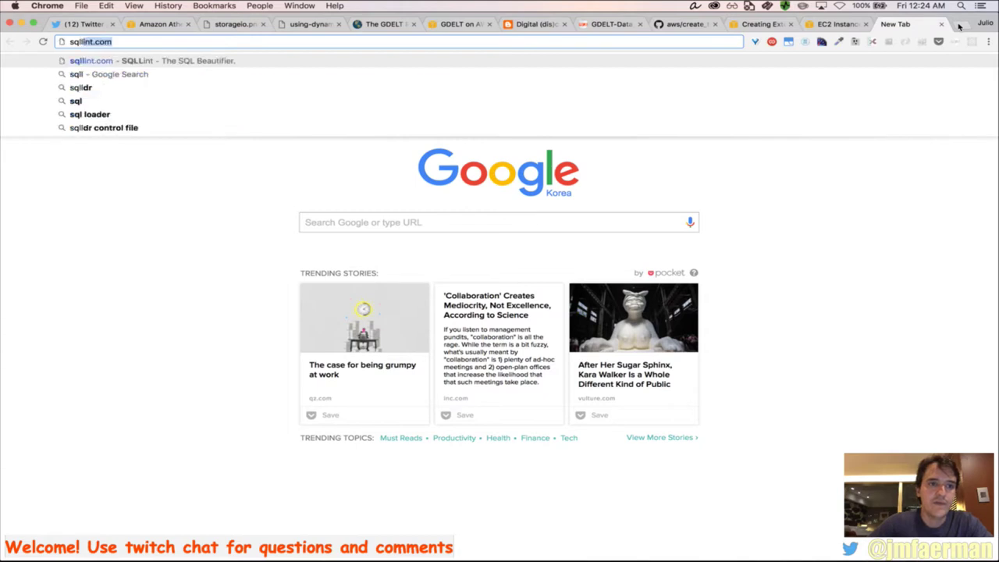
key("Return")
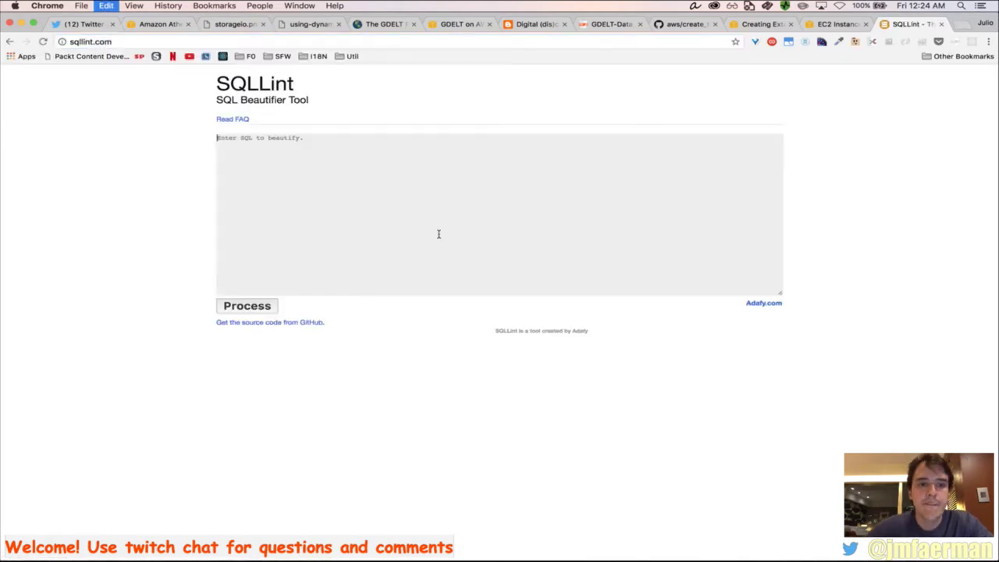
key("ctrl+v")
left_click(240, 306)
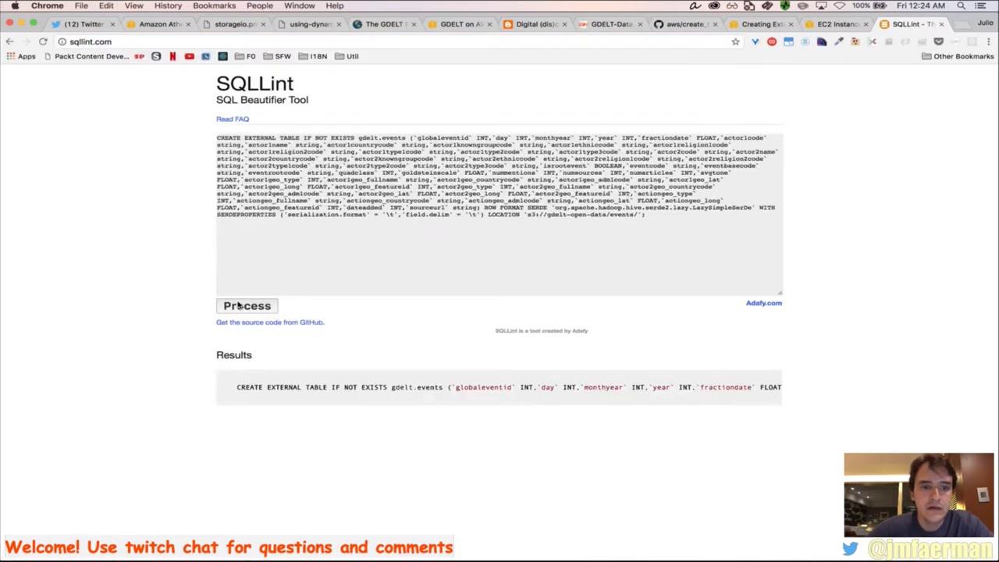
triple_click(383, 394)
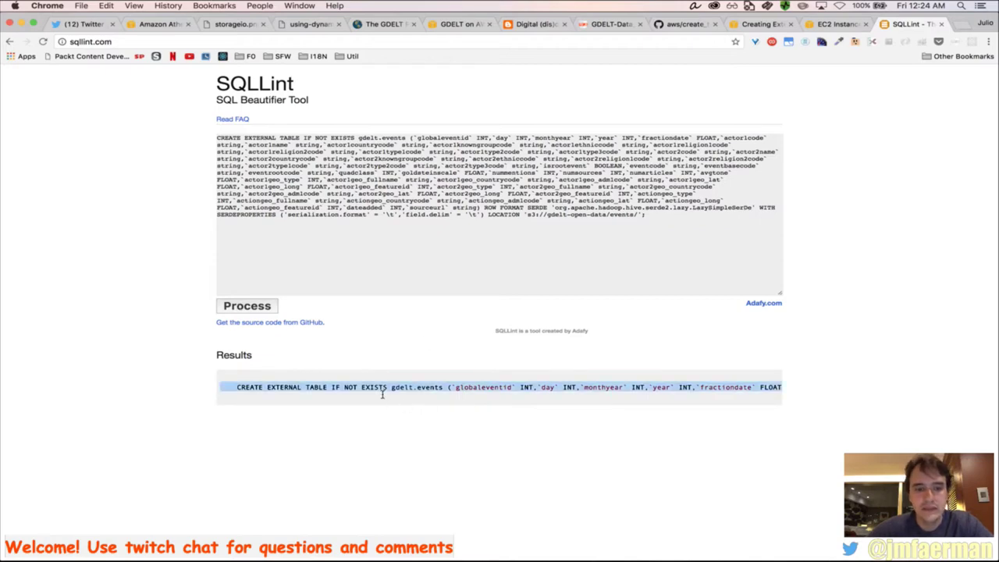
key("super+Tab")
key("super+Tab")
key("super+Tab")
key("super+Tab")
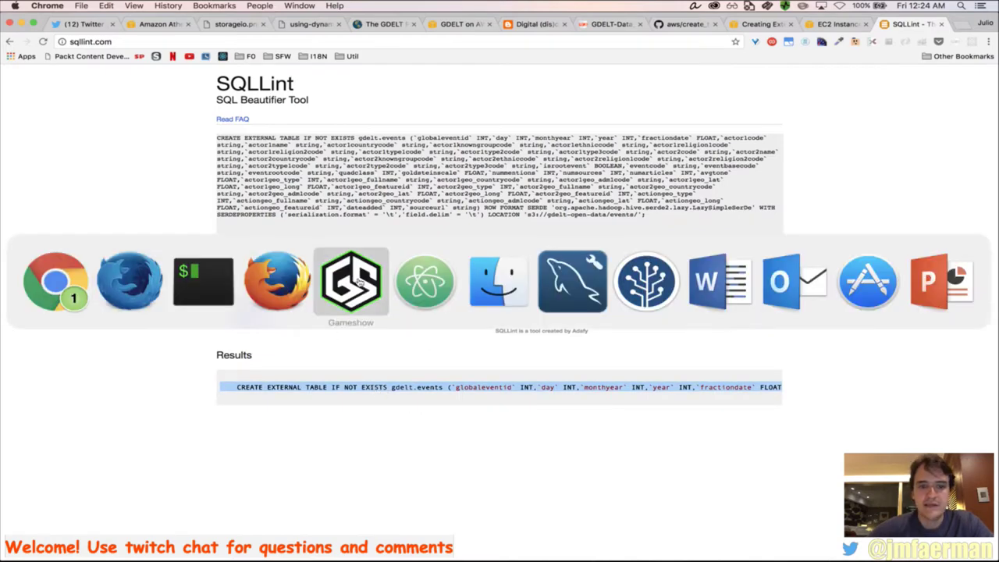
Paste the statement into a new Atom file and save it as some.sql, replacing the old file
key("super+n")
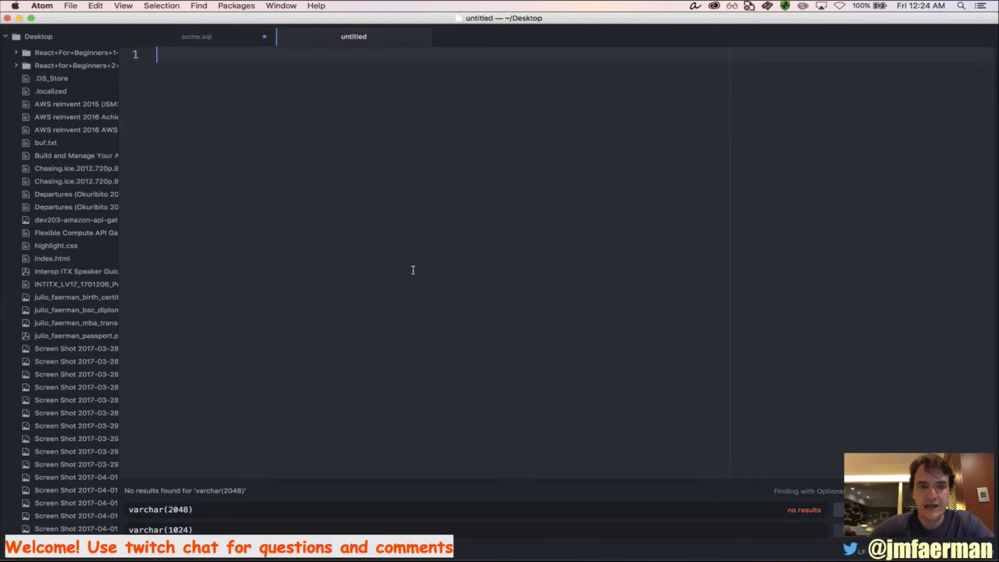
left_click(264, 36)
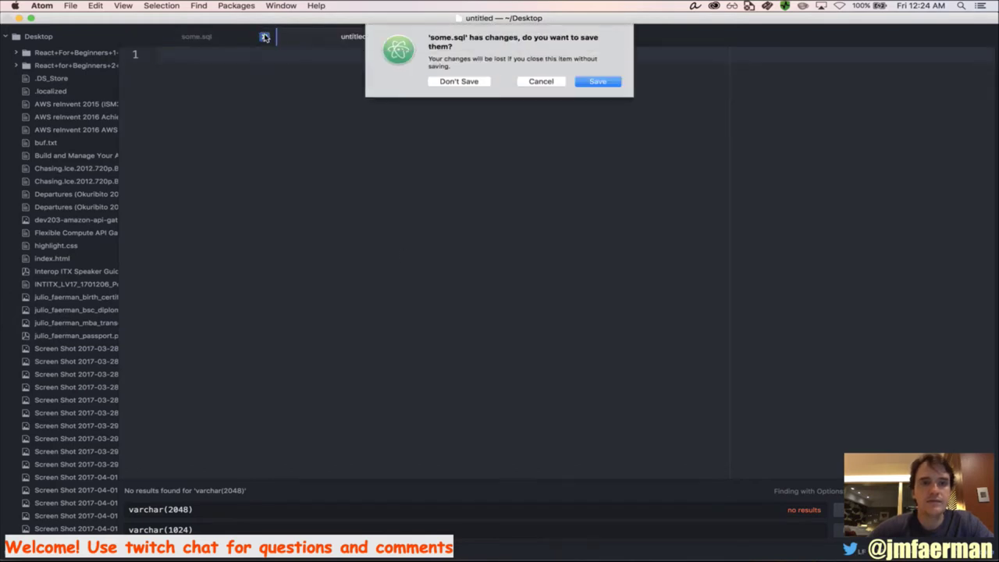
left_click(461, 81)
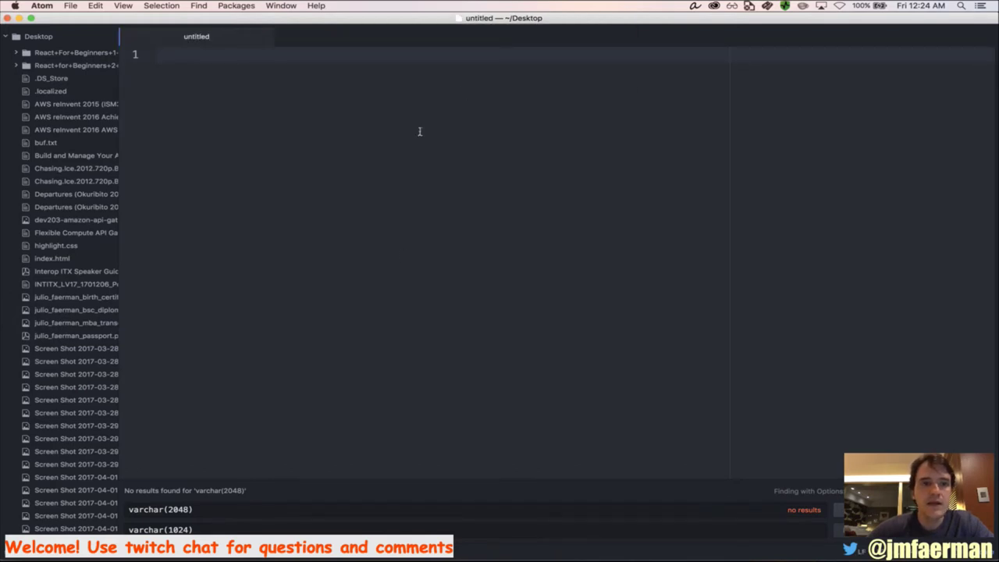
key("super+v")
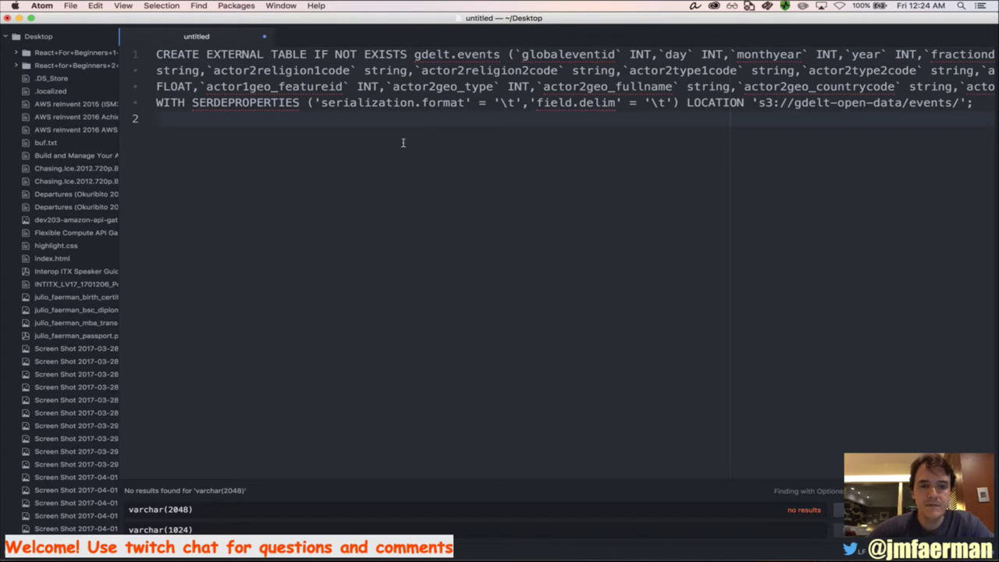
key("super+s")
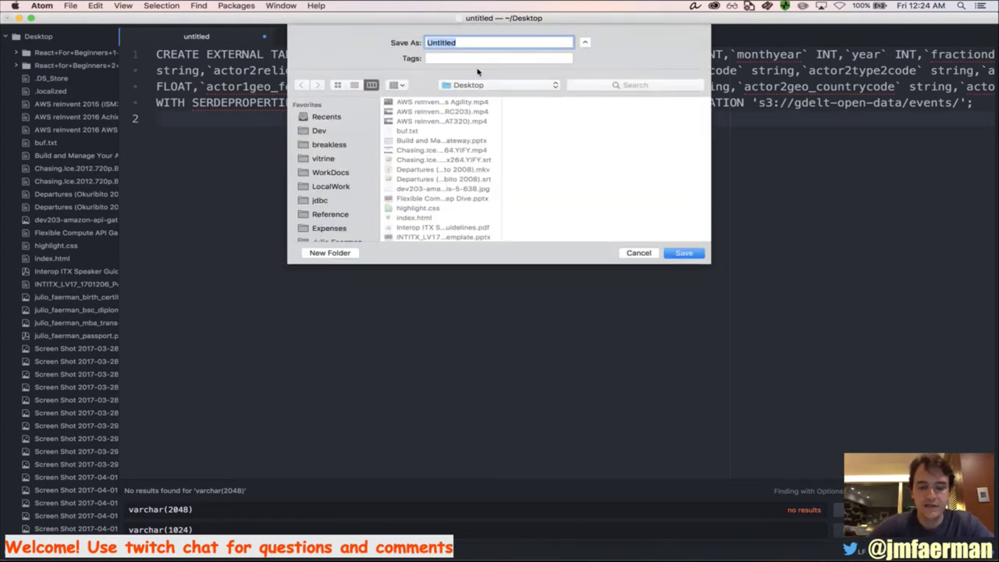
type("some.sql")
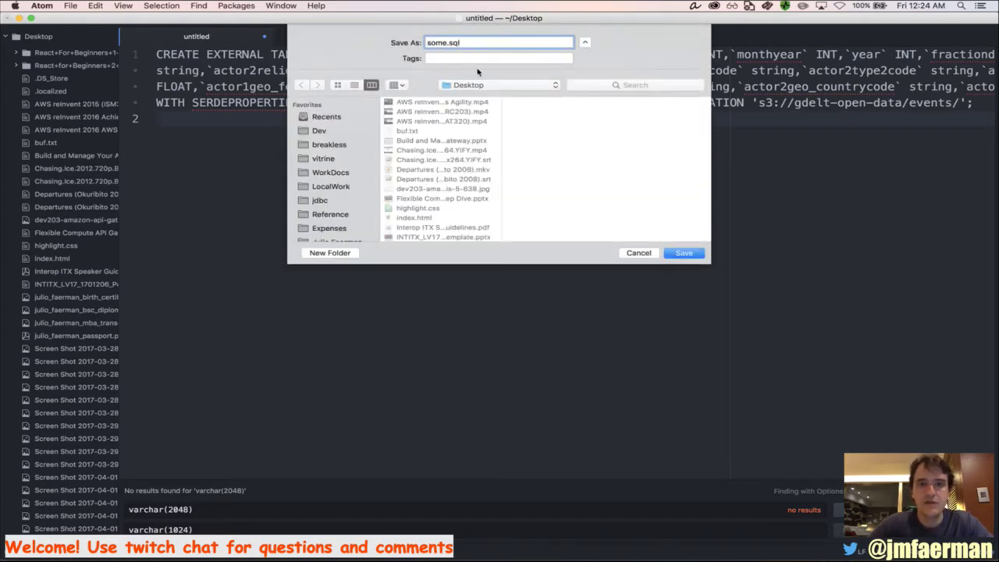
key("Return")
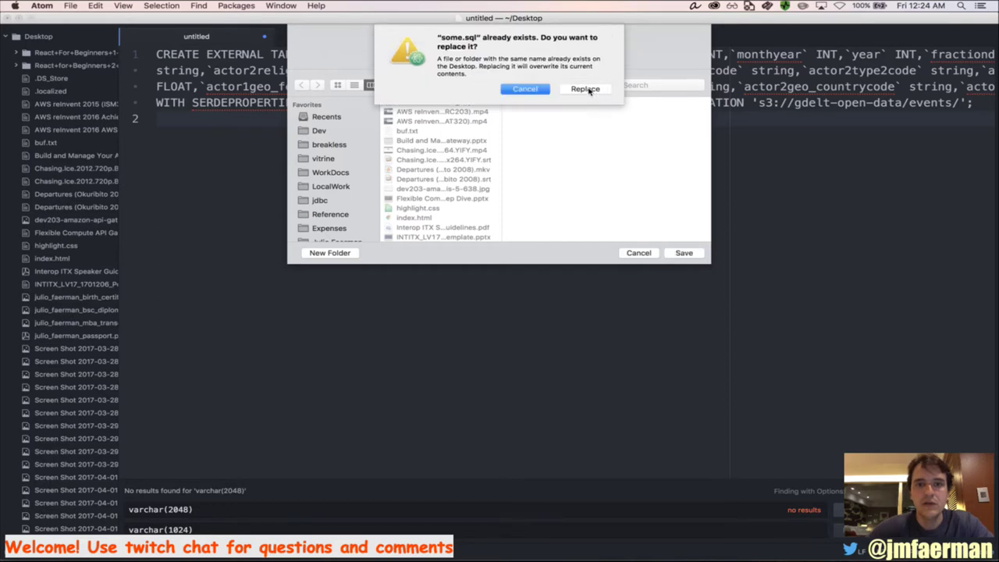
left_click(587, 89)
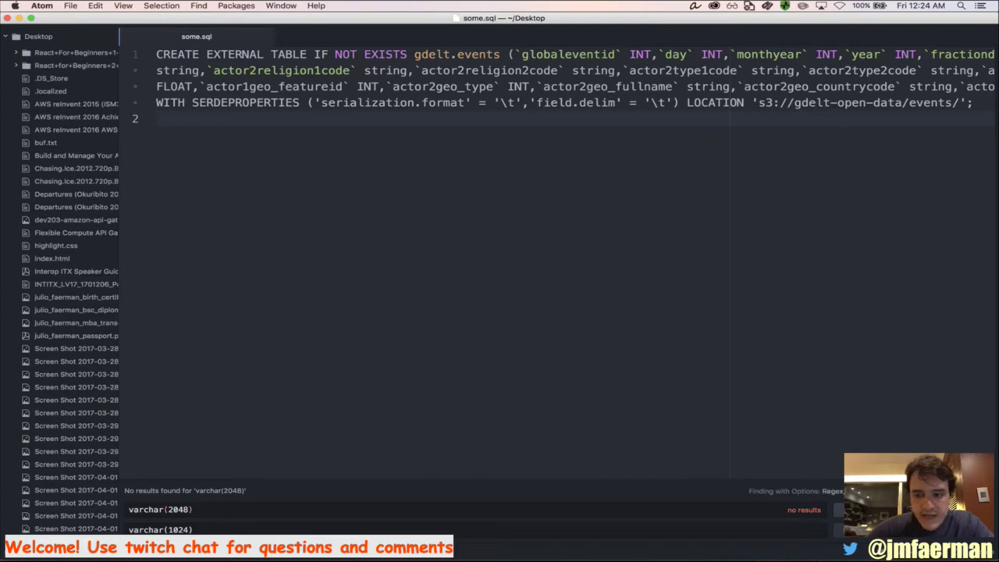
Regex-replace every ',' with ',\n' so each column sits on its own line
left_click(253, 512)
key("super+a")
type(",")
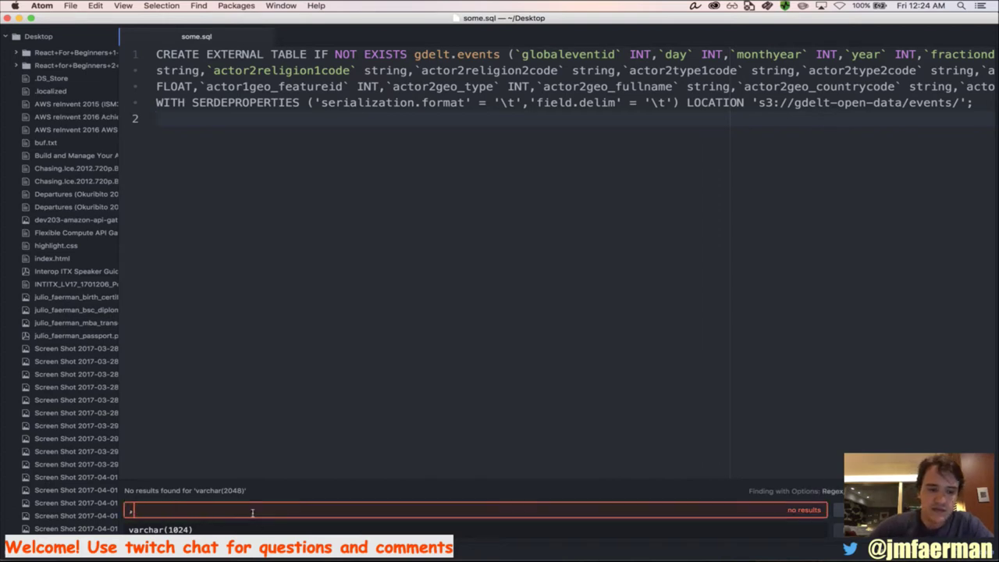
left_click(212, 530)
key("super+a")
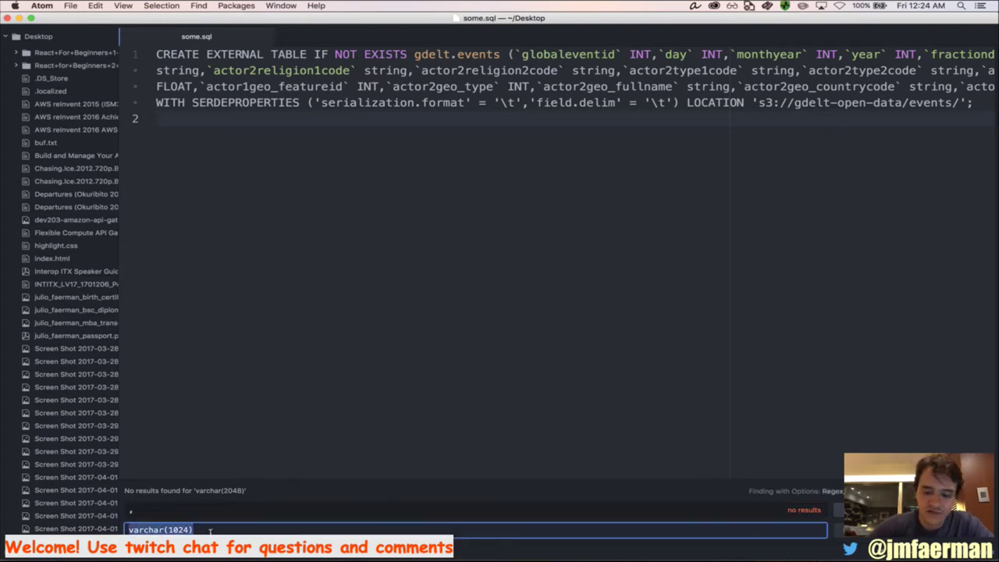
type(",")
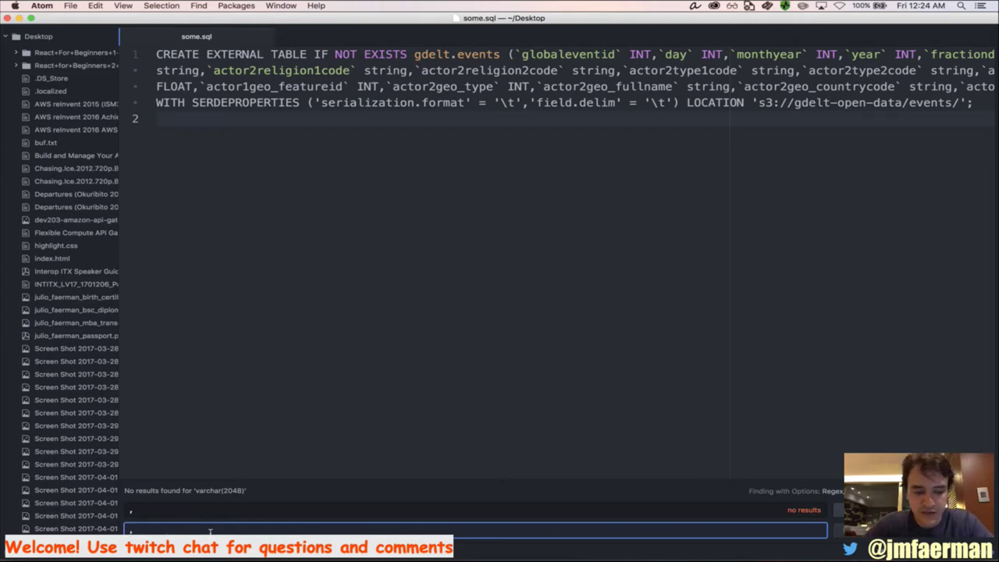
type("\\n")
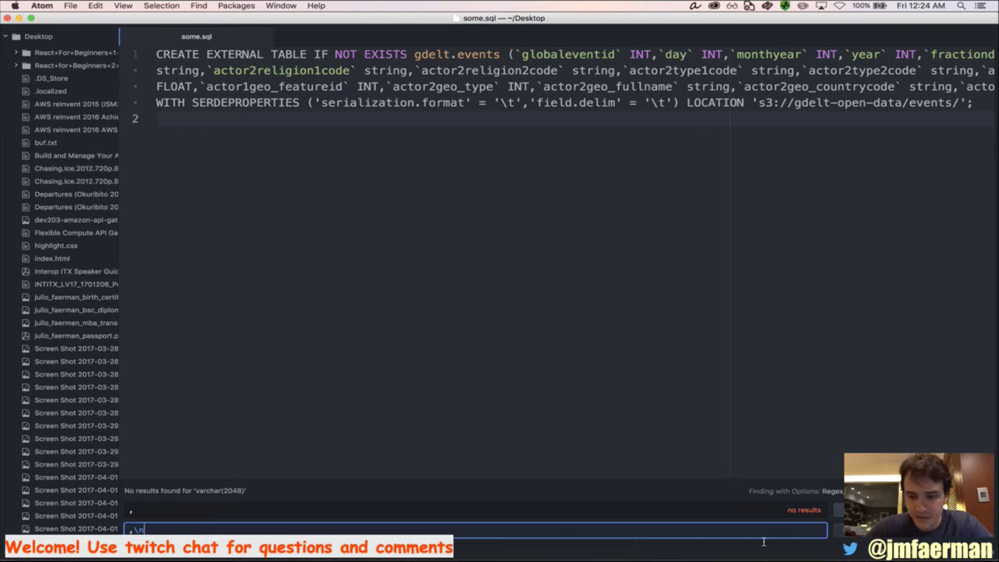
left_click(737, 511)
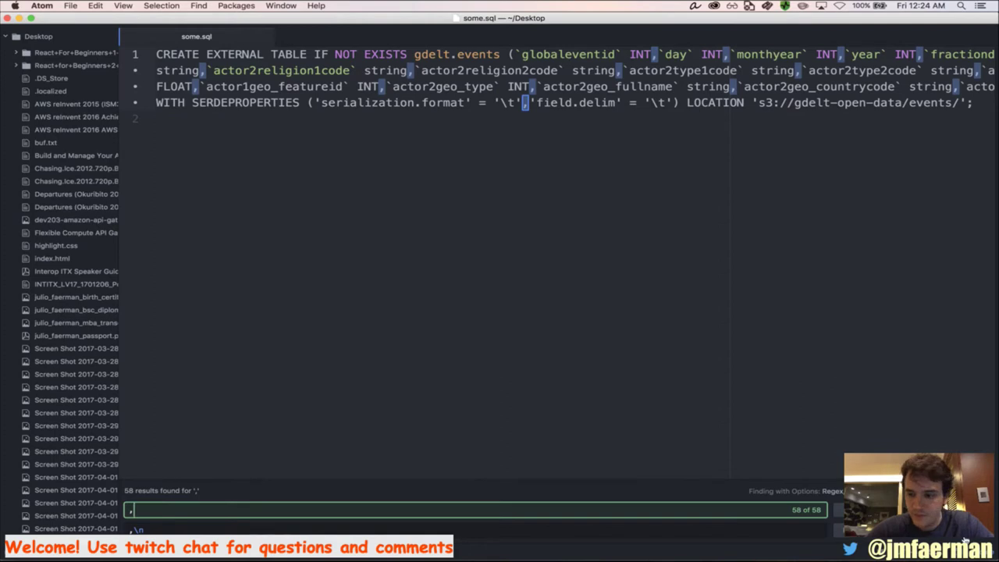
key("Tab")
key("super+Return")
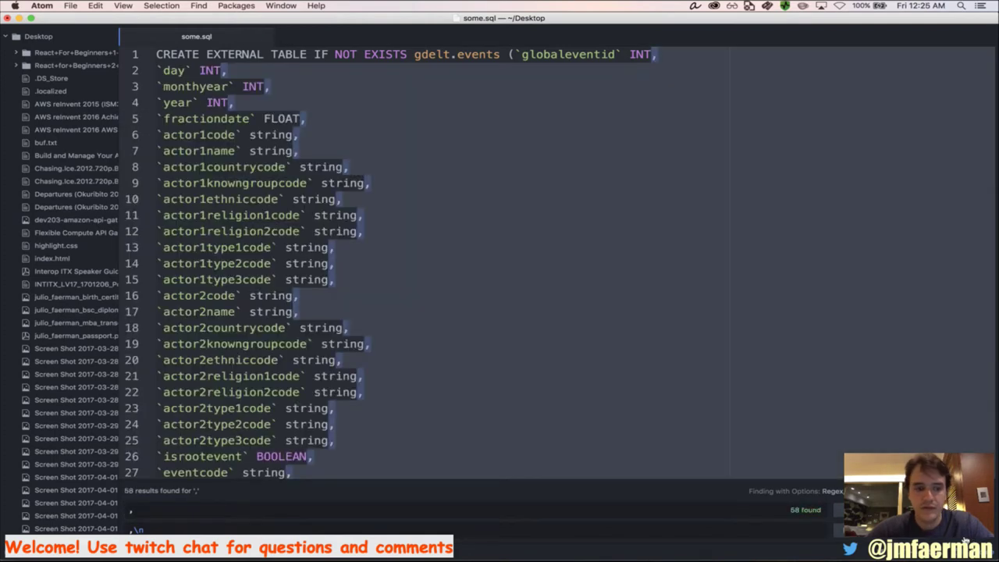
Review the reformatted column list in some.sql, glancing at the terminal output
left_click(586, 264)
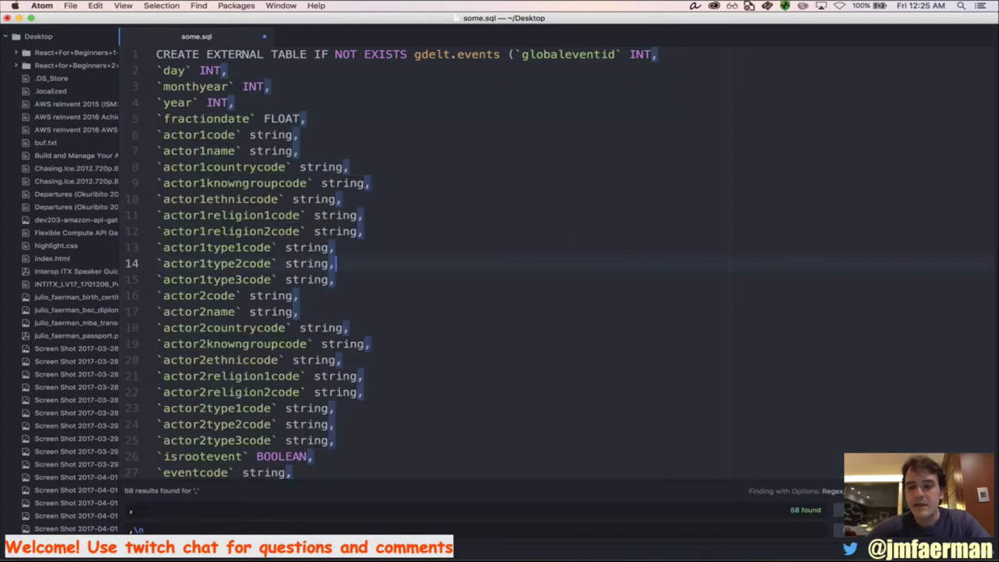
key("super+g")
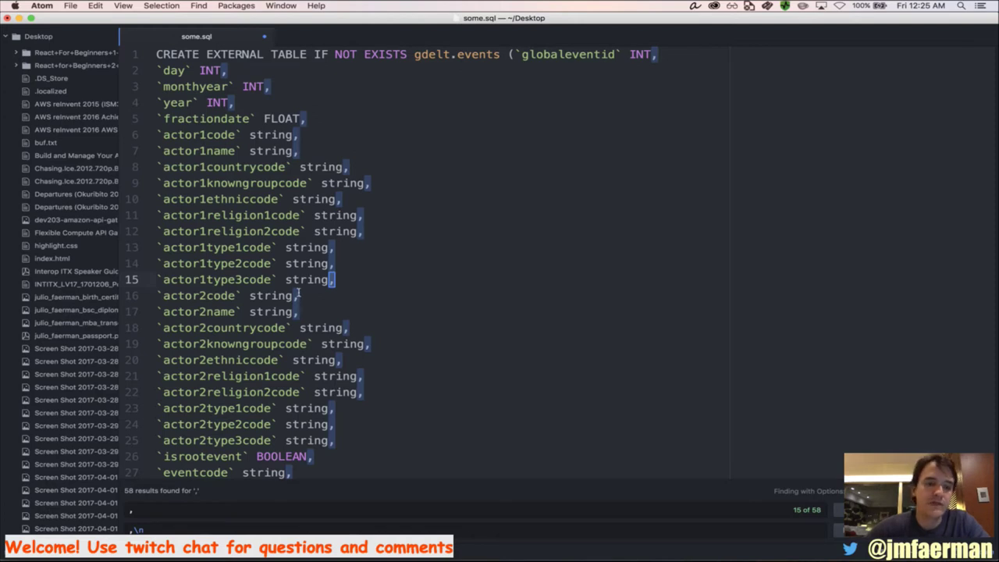
scroll(296, 404, "down", 9)
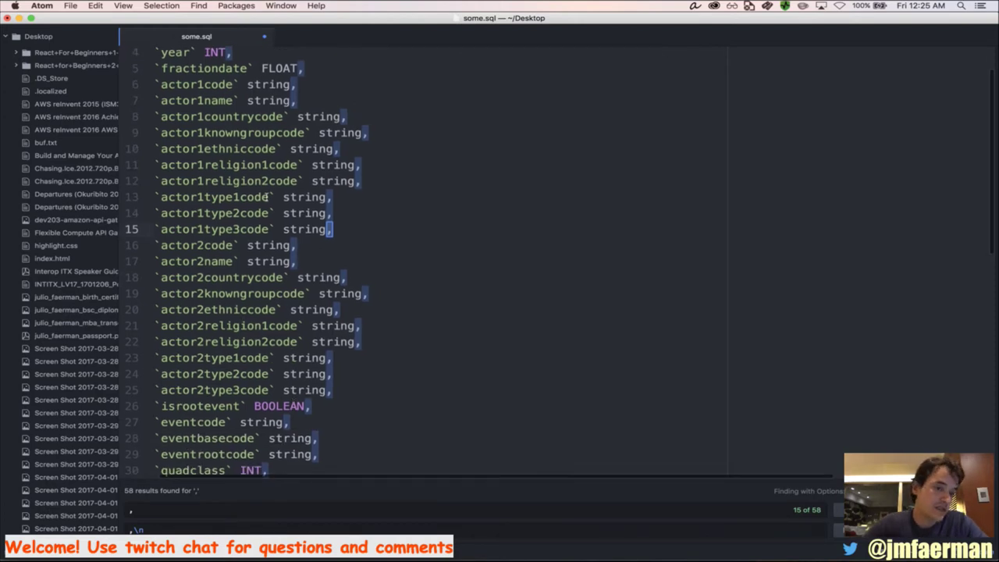
scroll(267, 197, "down", 5)
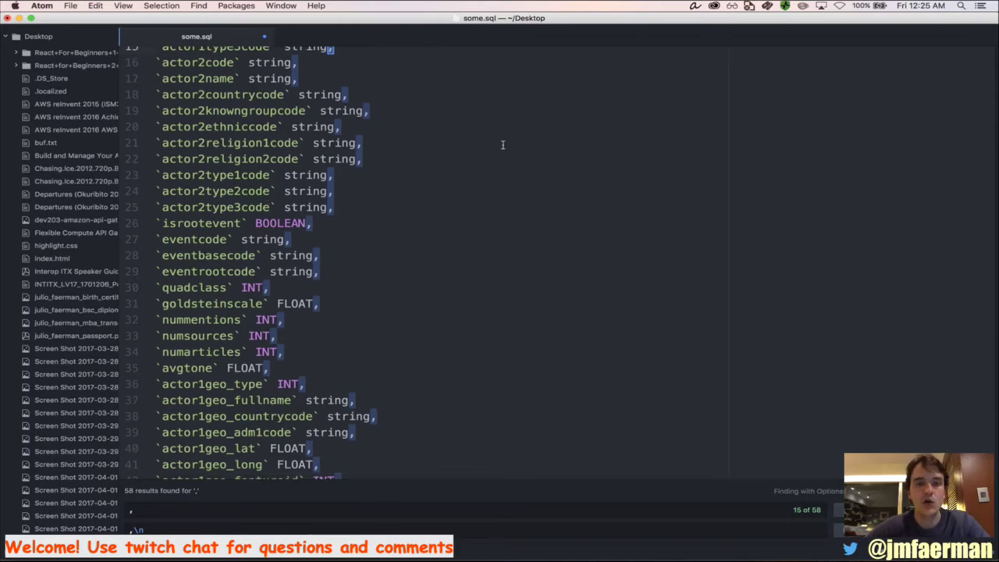
key("super+Tab")
key("super+Tab")
key("super+Tab")
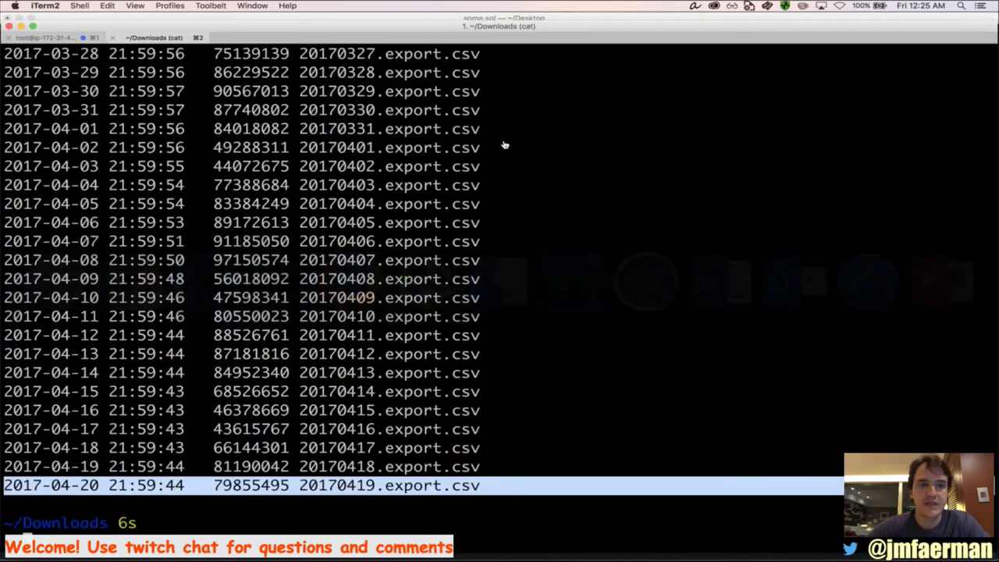
left_click(82, 39)
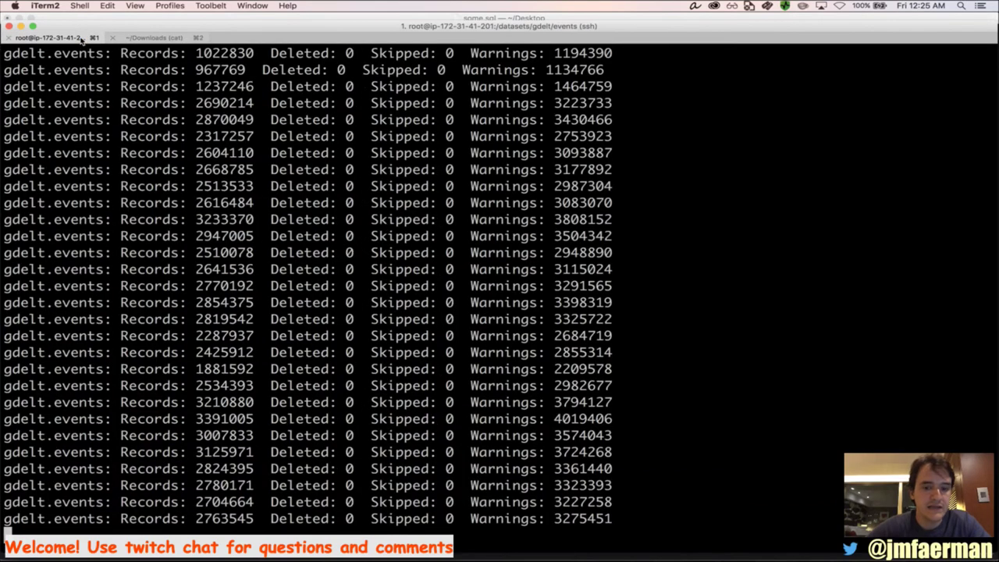
left_click(142, 40)
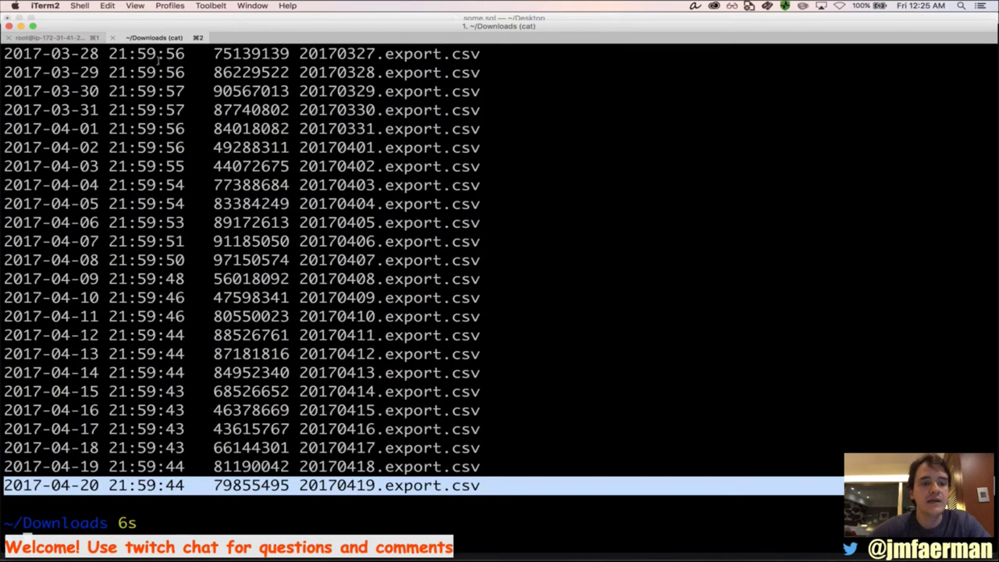
key("super+Tab")
scroll(328, 284, "down", 5)
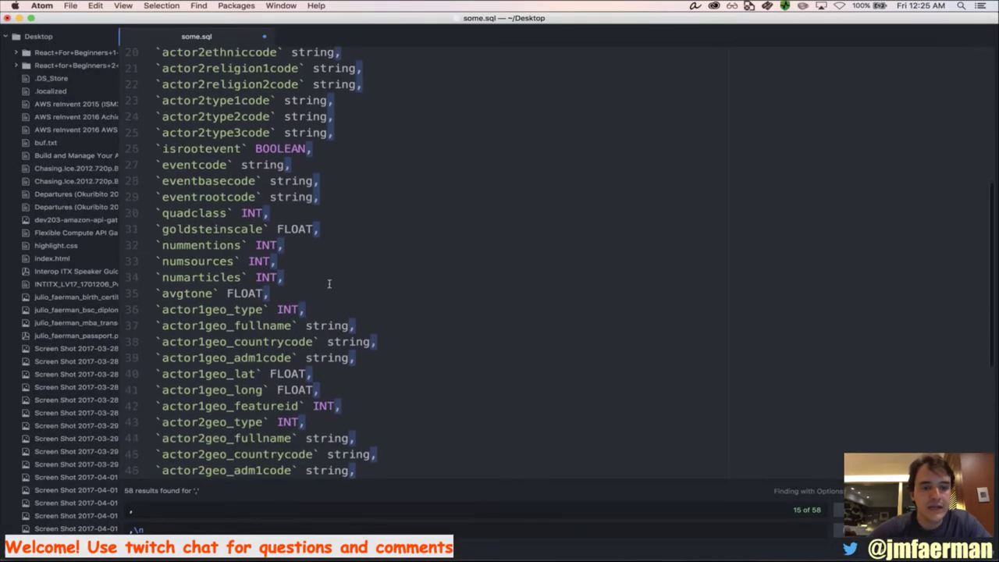
key("super+Tab")
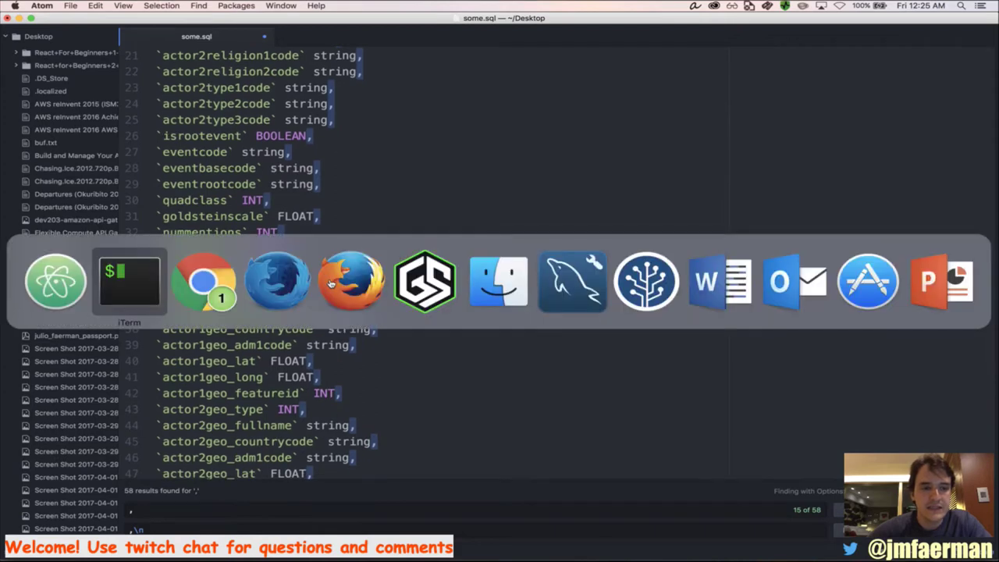
key("Escape")
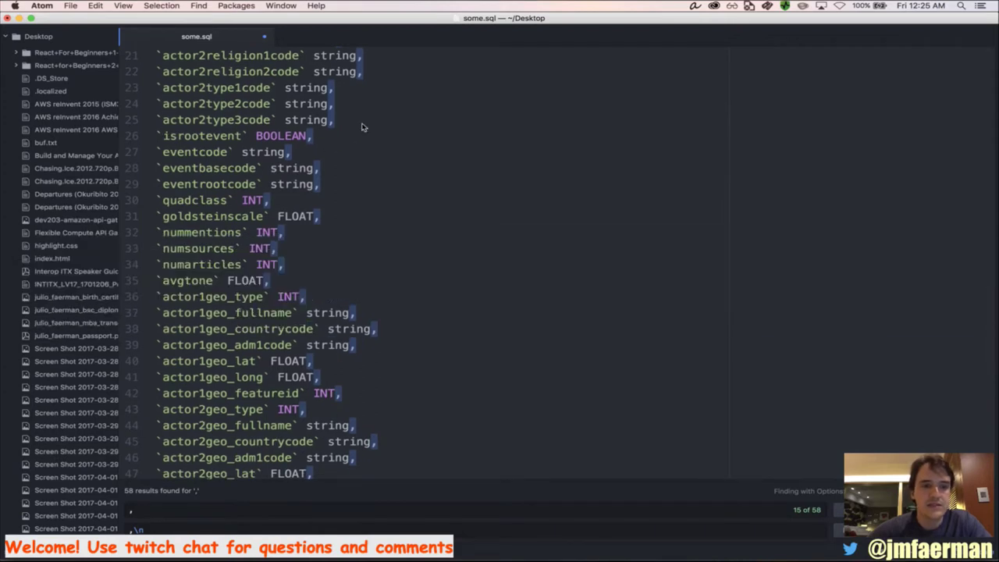
scroll(375, 216, "down", 5)
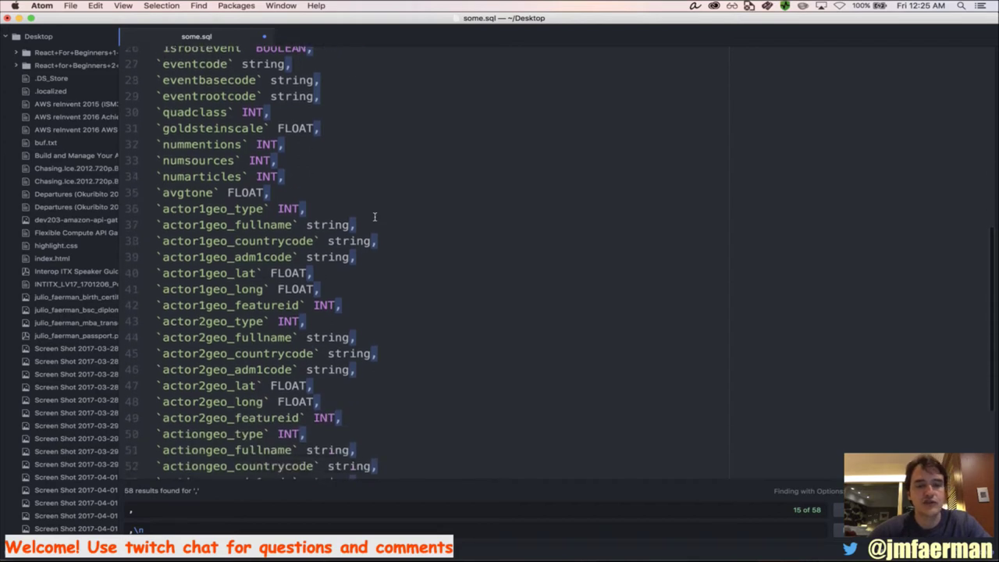
scroll(375, 216, "down", 8)
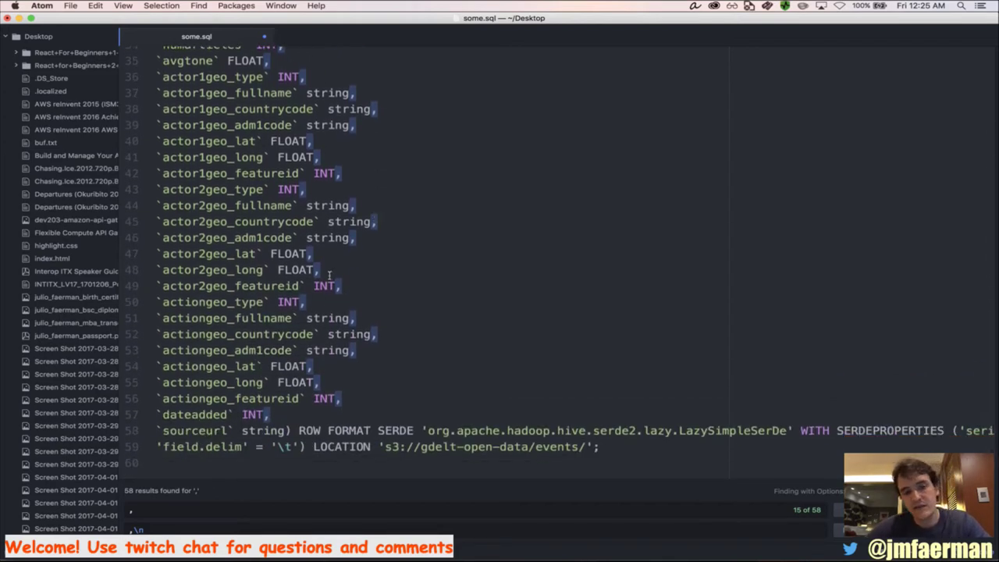
Put ROW FORMAT SERDE and WITH SERDEPROPERTIES on their own lines and check the LOCATION path
left_click(300, 431)
key("Return")
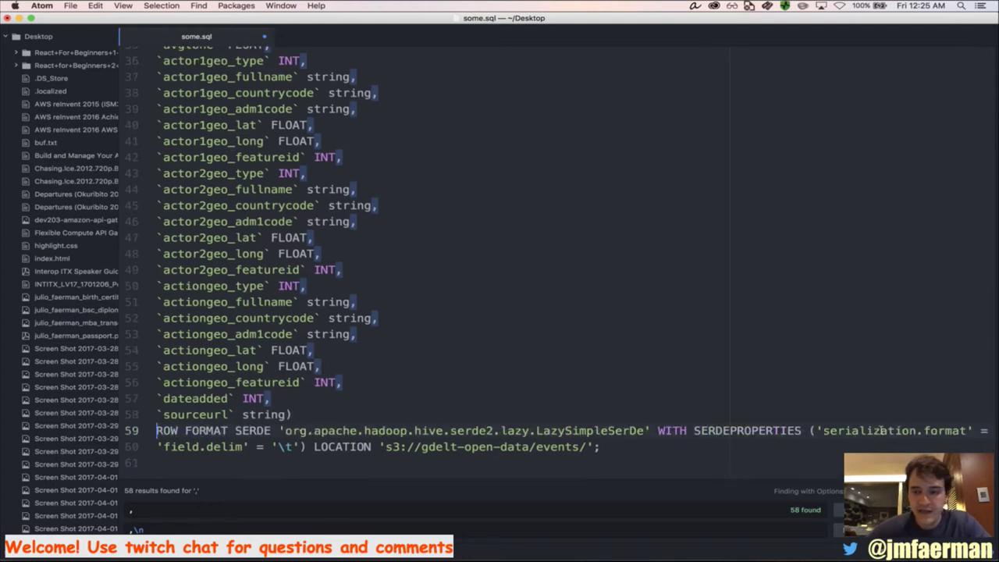
left_click(661, 435)
key("Return")
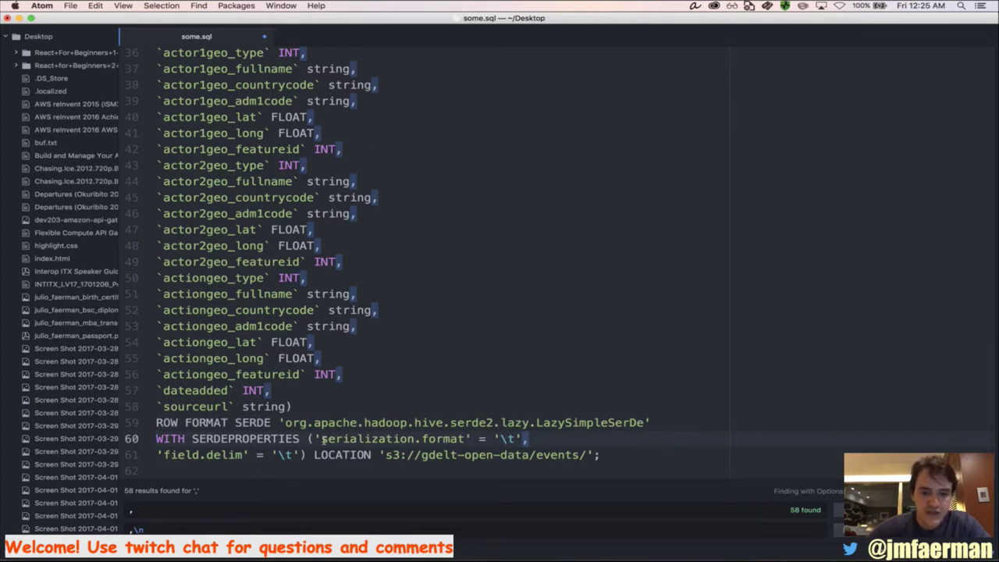
left_click_drag(157, 455, 303, 457)
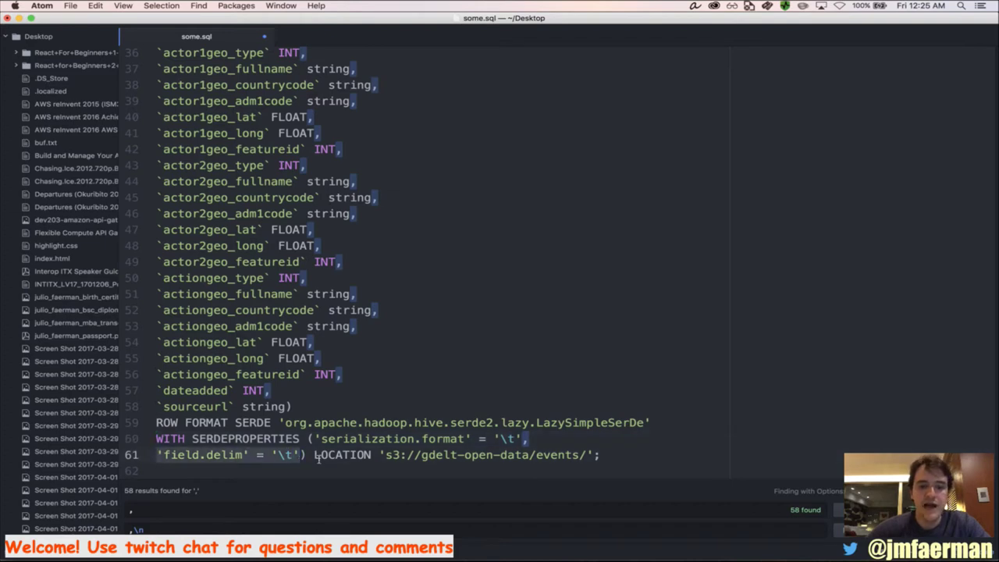
left_click(315, 456)
left_click(385, 456)
left_click_drag(379, 456, 334, 4)
left_click(610, 461)
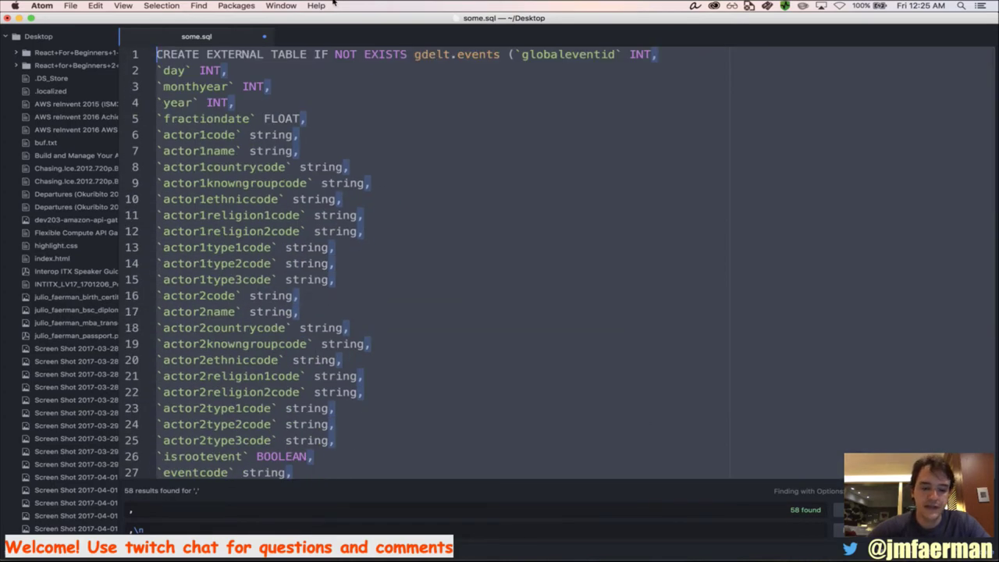
Run the pasted CREATE TABLE query in Athena, switch to gdelt, and preview ten events rows
key("super+Tab")
key("super+Tab")
key("super+Tab")
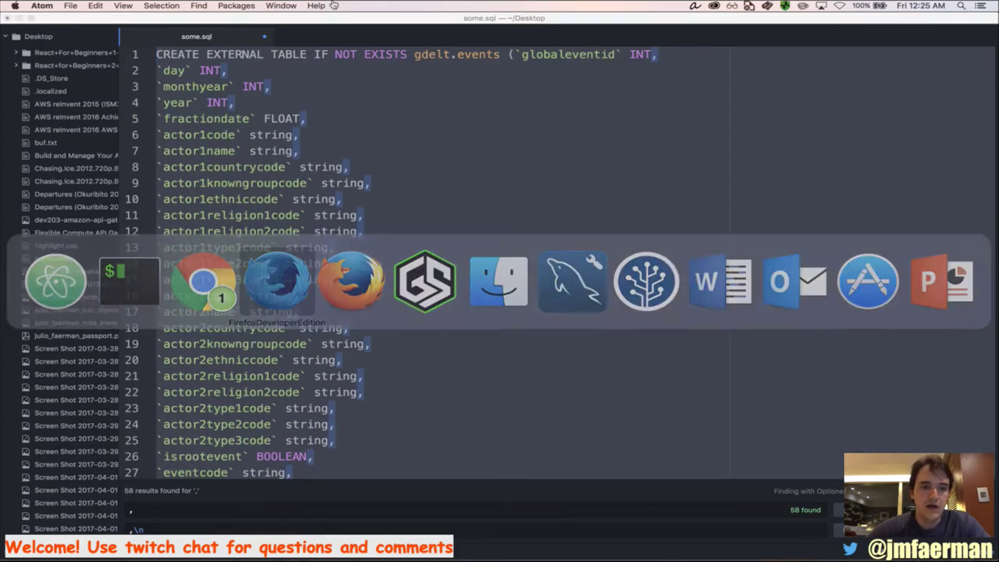
key("super+a")
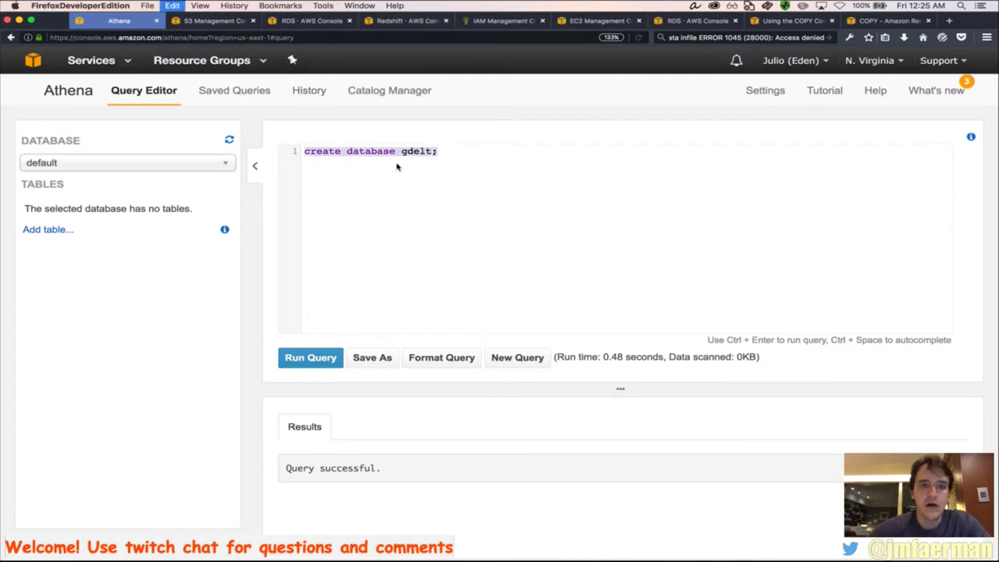
key("super+v")
left_click(319, 359)
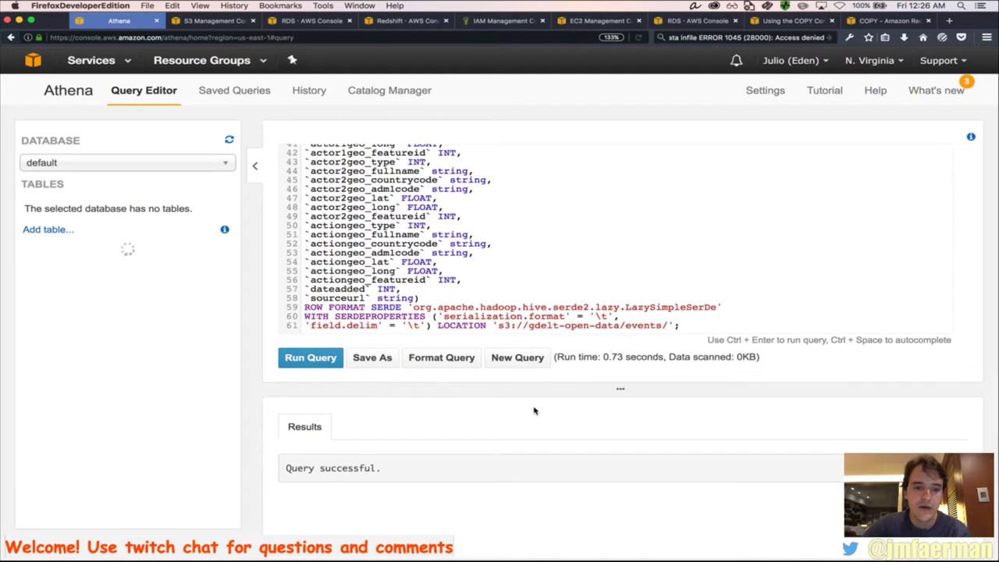
left_click(208, 164)
left_click(198, 196)
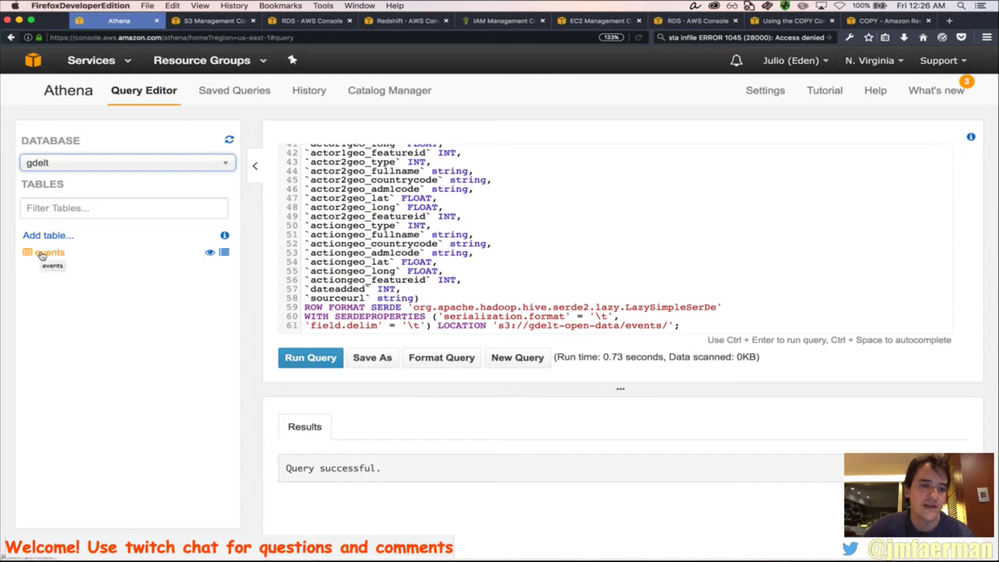
left_click(209, 253)
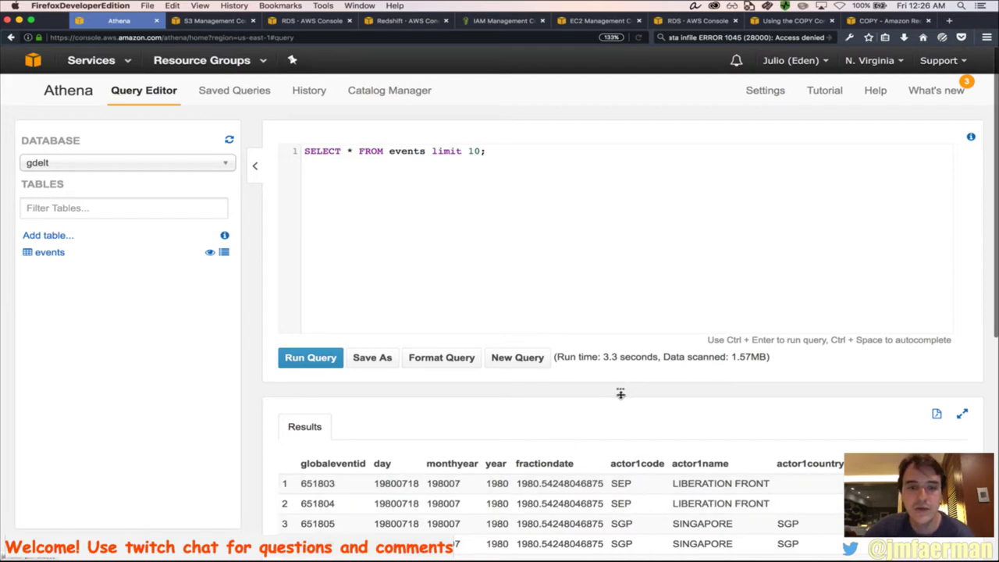
Enlarge the results pane and scroll across the events columns to the actor geography fields
left_click_drag(620, 394, 621, 290)
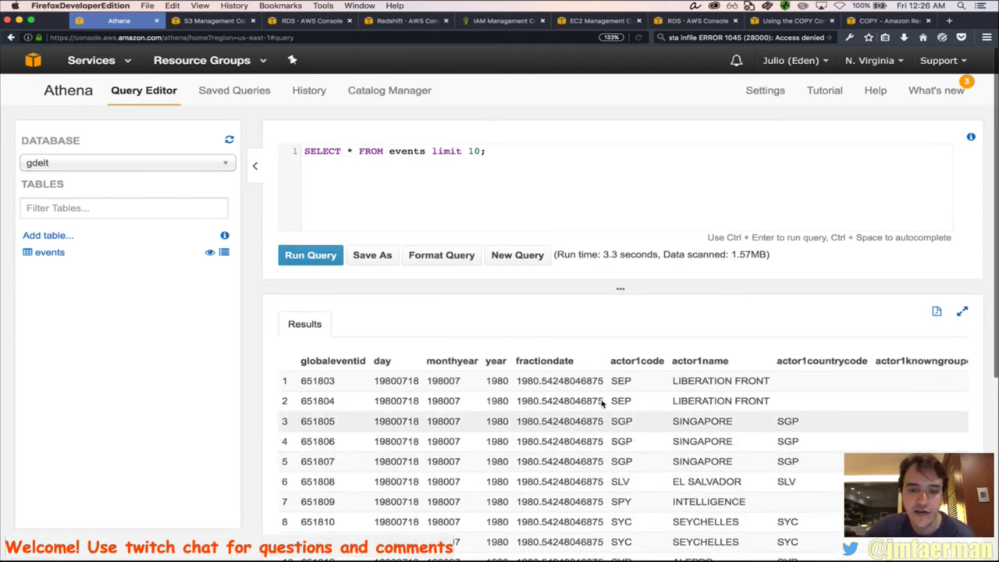
scroll(575, 428, "right", 5)
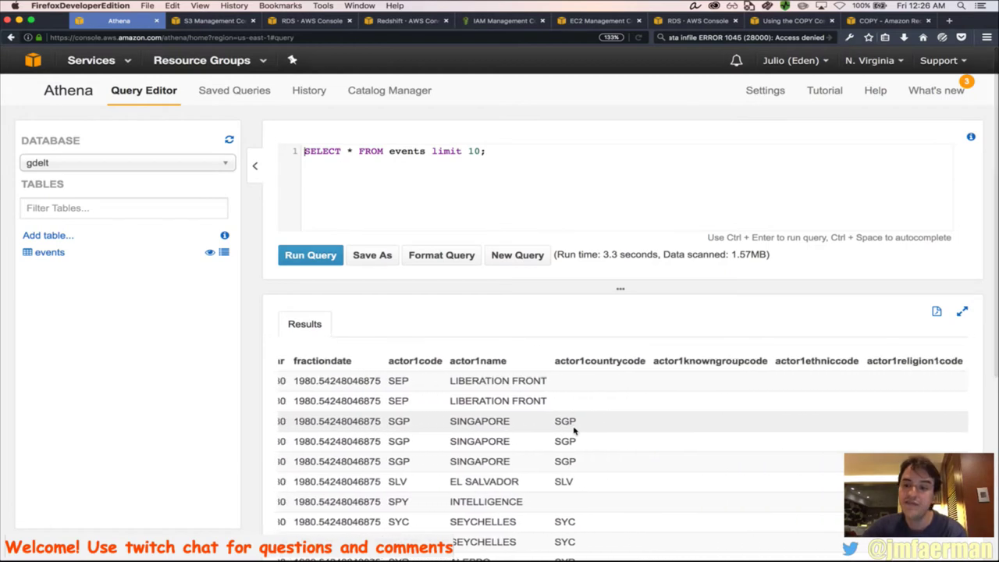
scroll(575, 429, "right", 15)
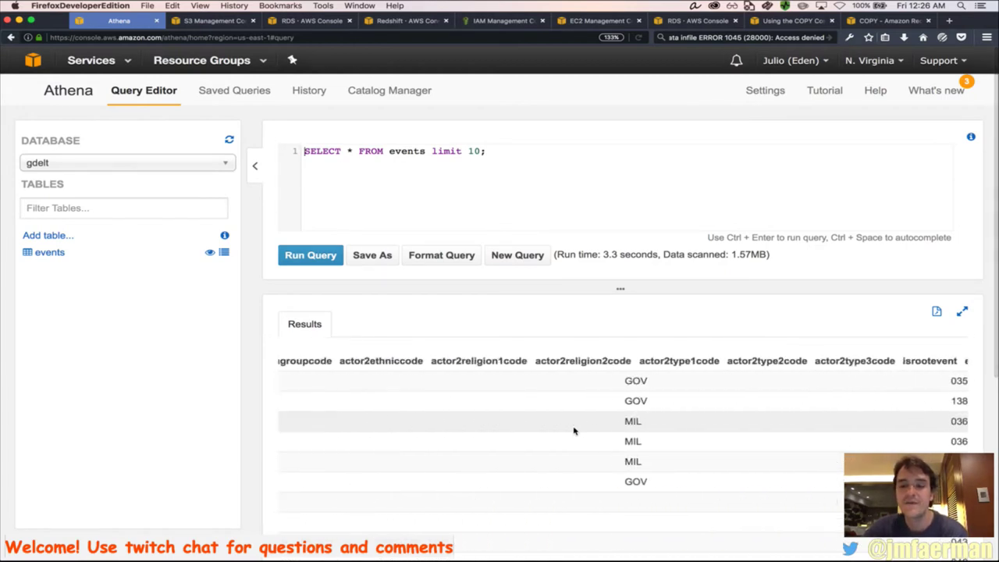
scroll(574, 430, "right", 20)
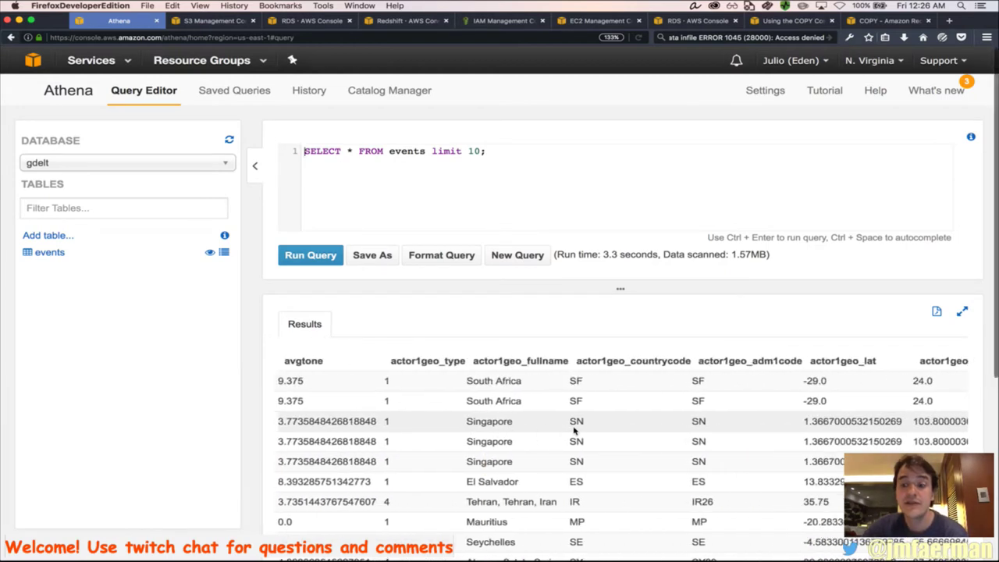
scroll(575, 431, "right", 20)
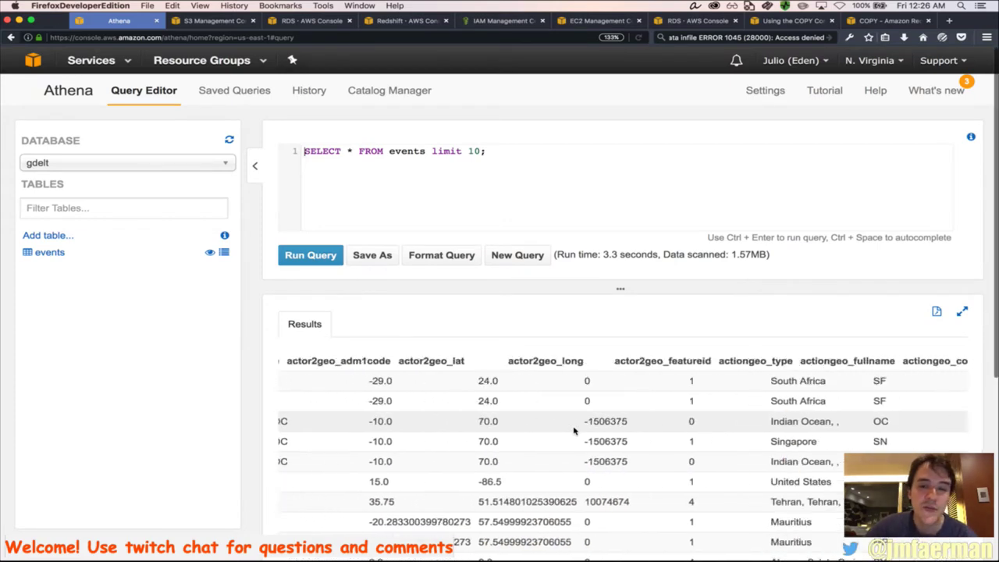
scroll(574, 430, "right", 5)
scroll(575, 431, "left", 20)
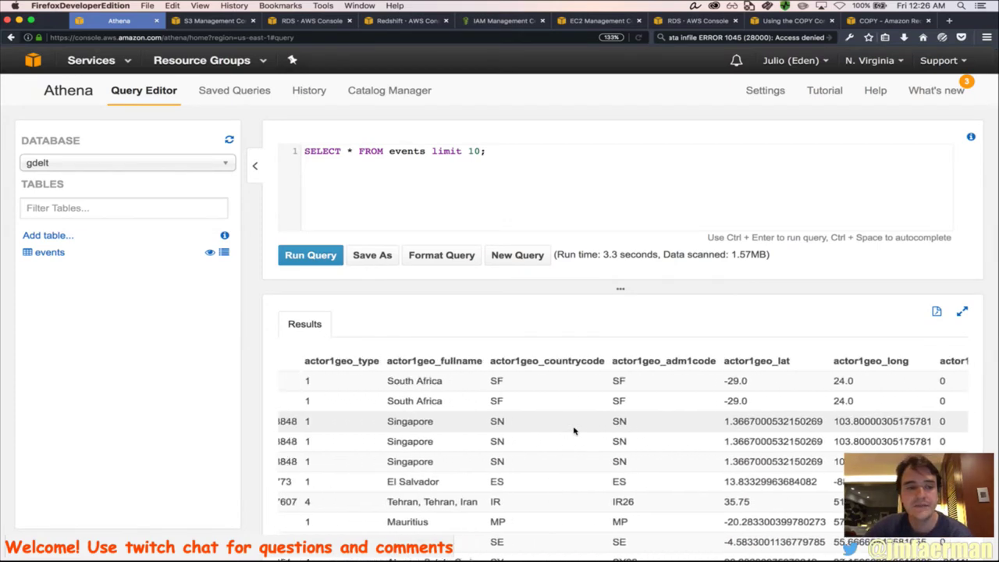
scroll(575, 430, "left", 20)
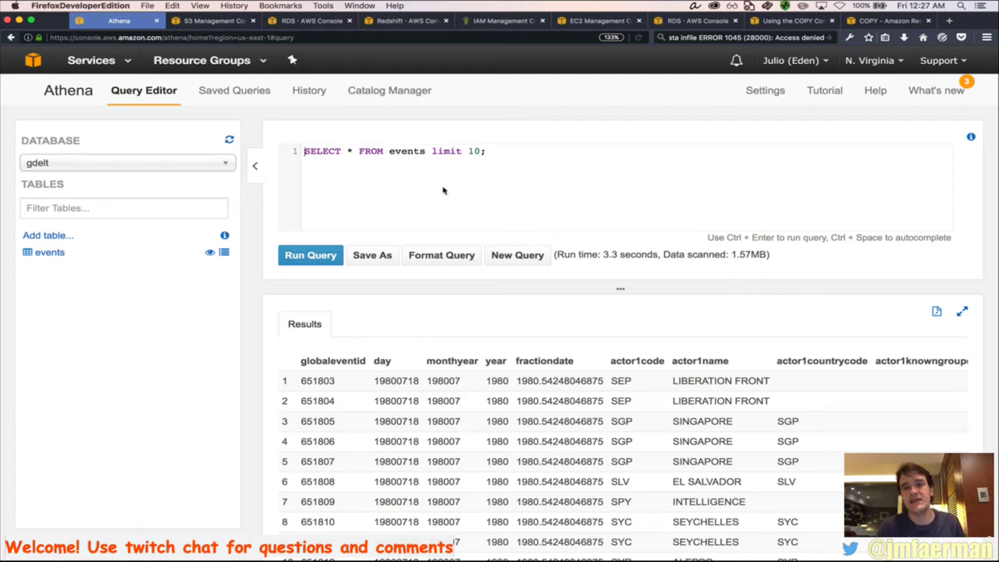
Clear the leftover MySQL load-data error text from the Firefox search box
left_click(687, 37)
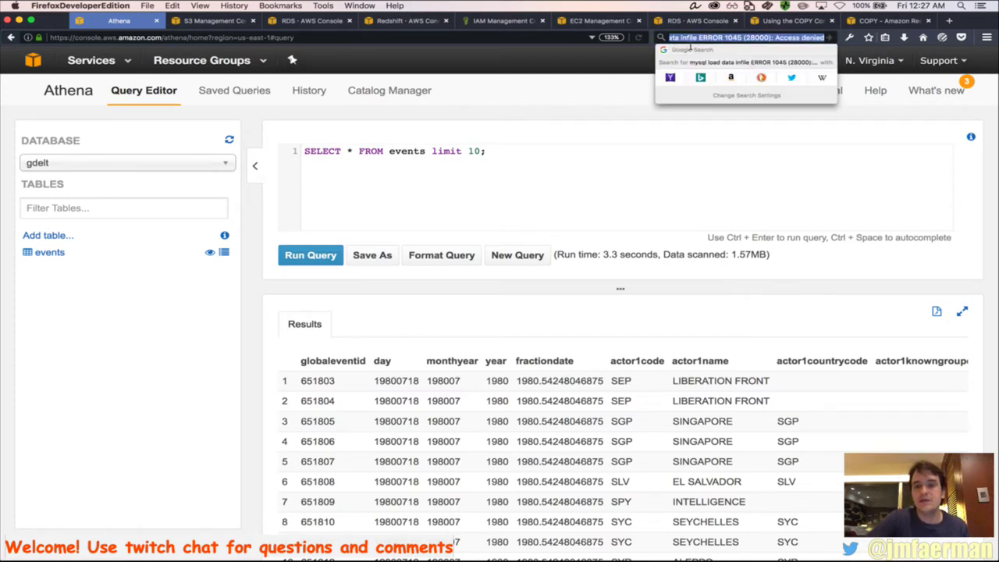
key("BackSpace")
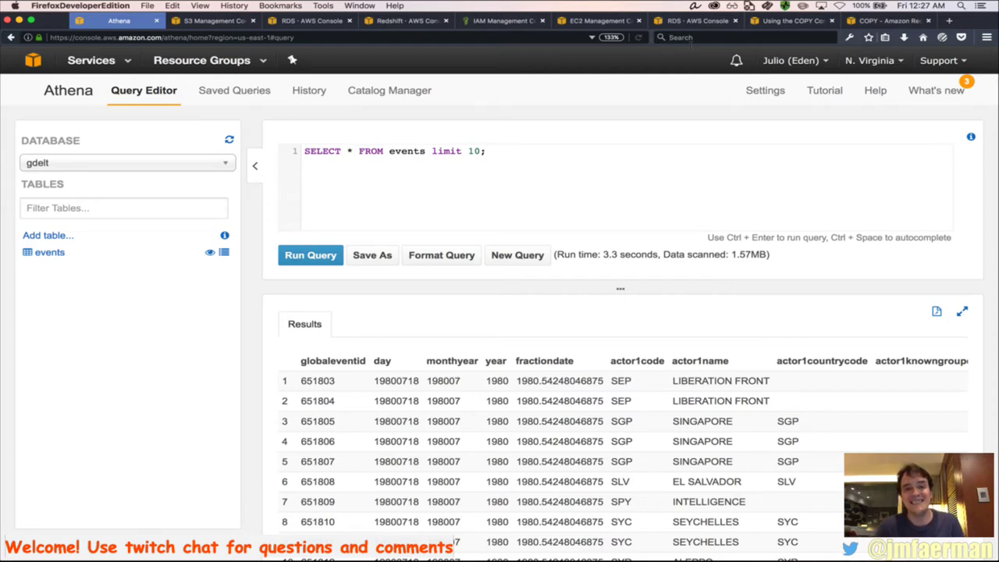
left_click(691, 40)
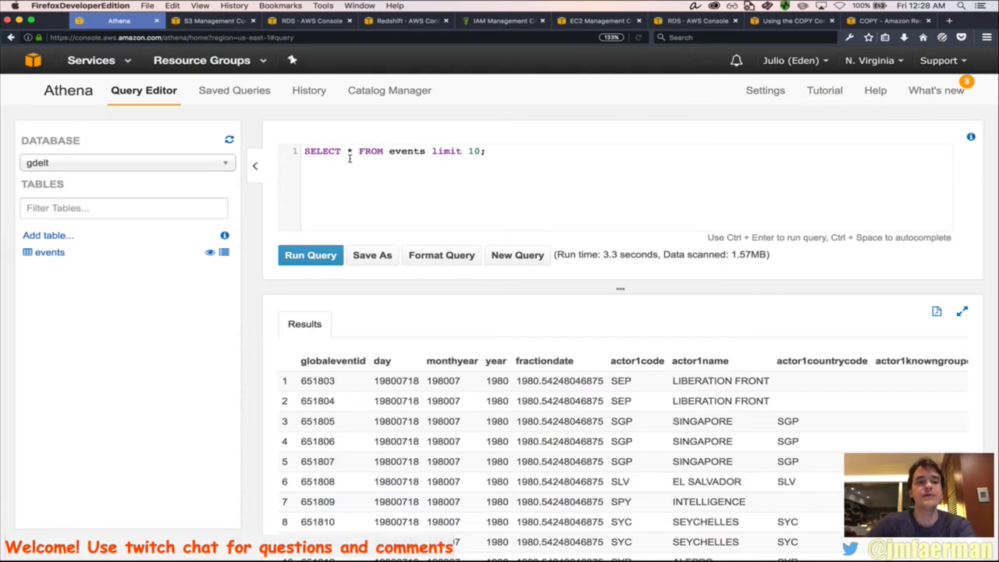
Replace the editor contents with select count(*) from events and run it
key("super+a")
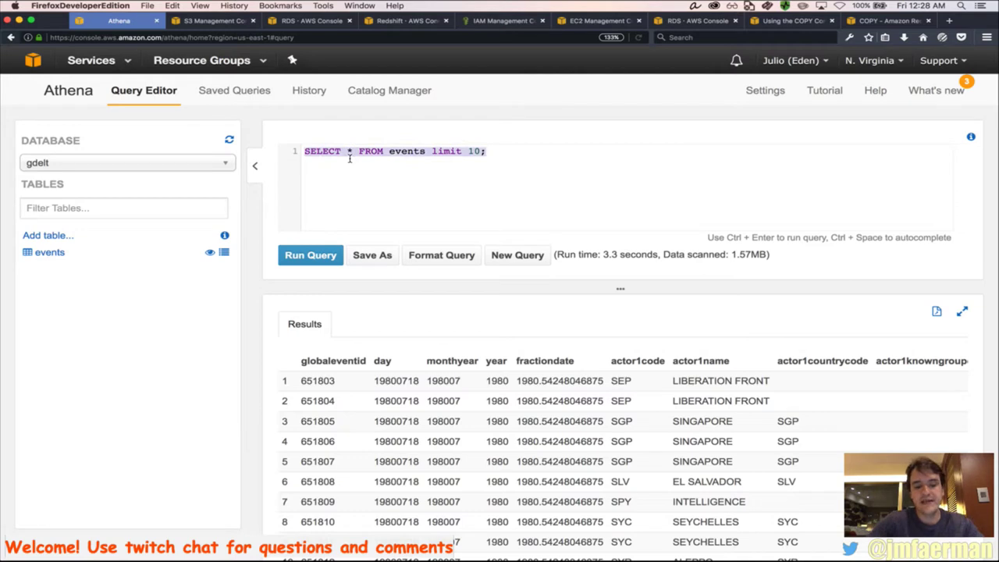
type("select ")
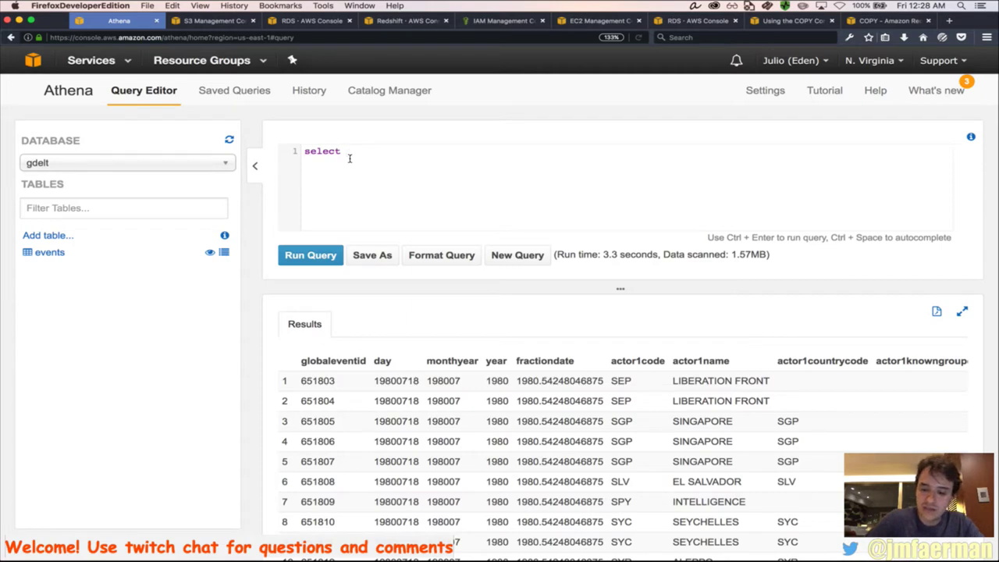
type("count")
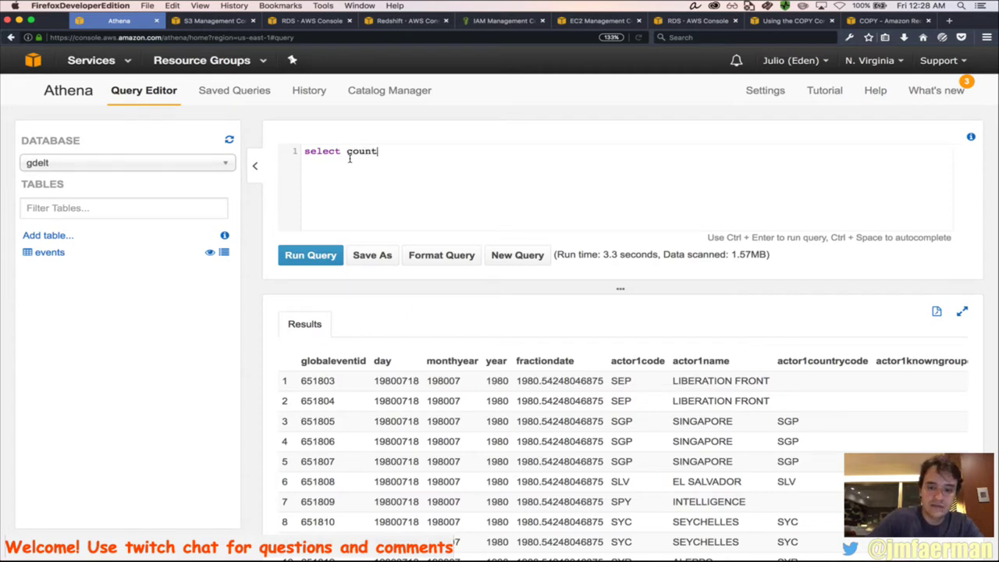
type("(*) from events")
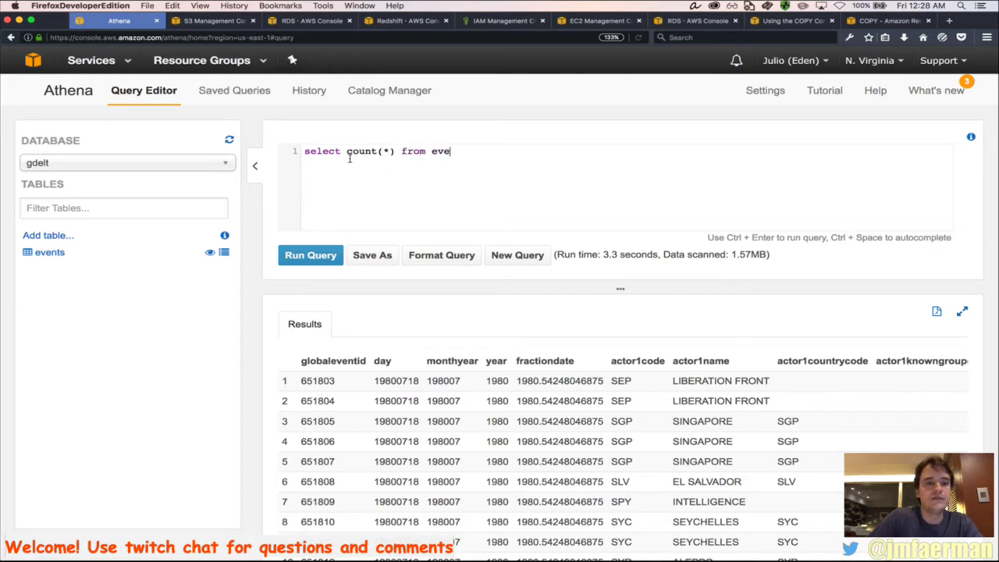
left_click(318, 255)
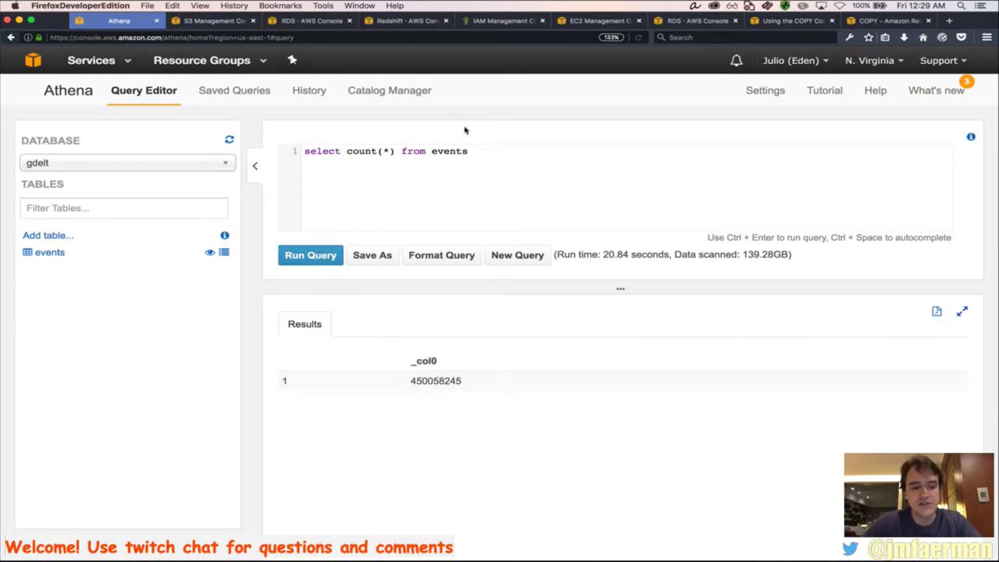
key("super+Tab")
key("super+Tab")
key("super+Tab")
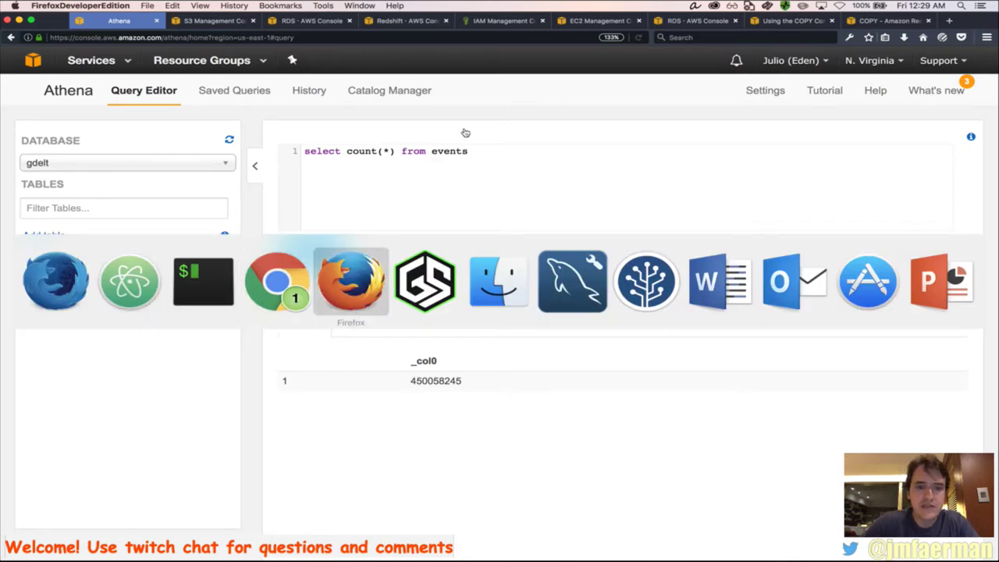
key("super+shift+Tab")
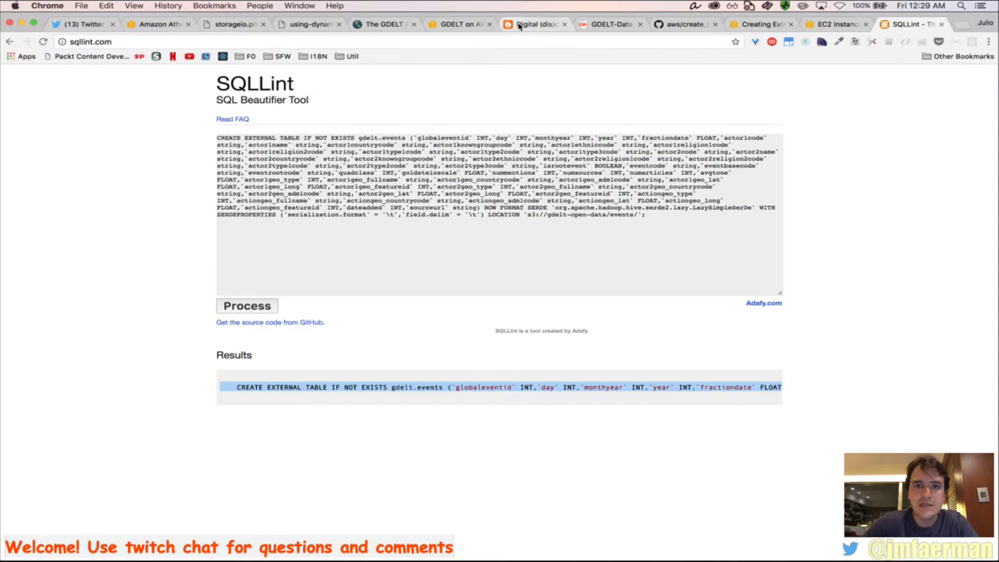
left_click(512, 26)
scroll(465, 338, "down", 3)
scroll(474, 357, "down", 1)
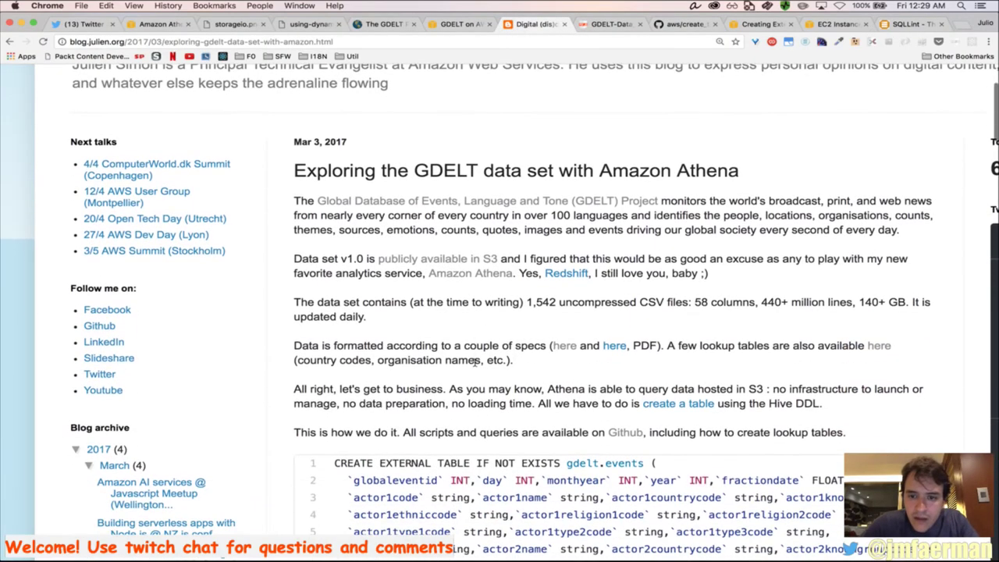
left_click_drag(525, 303, 559, 305)
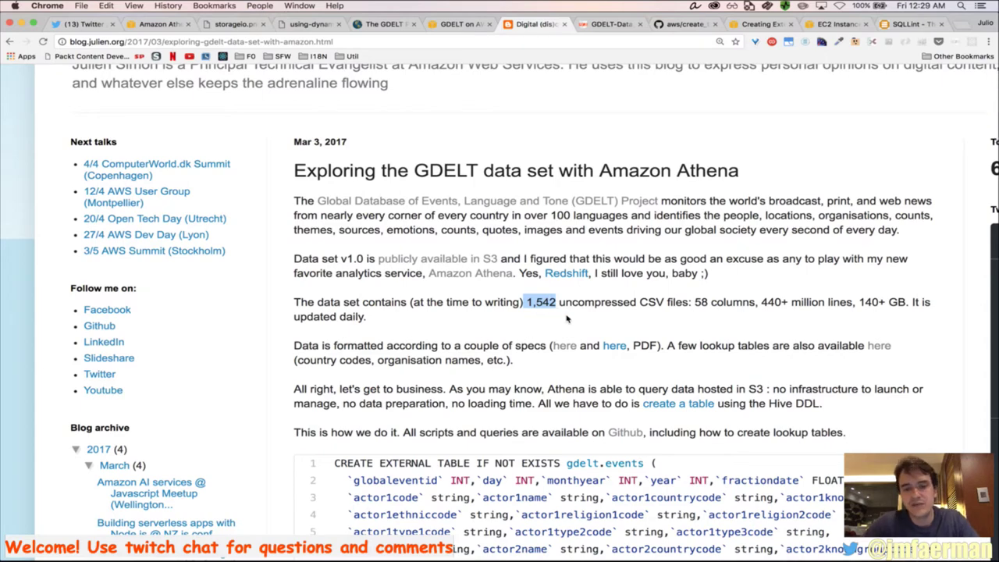
key("super+Tab")
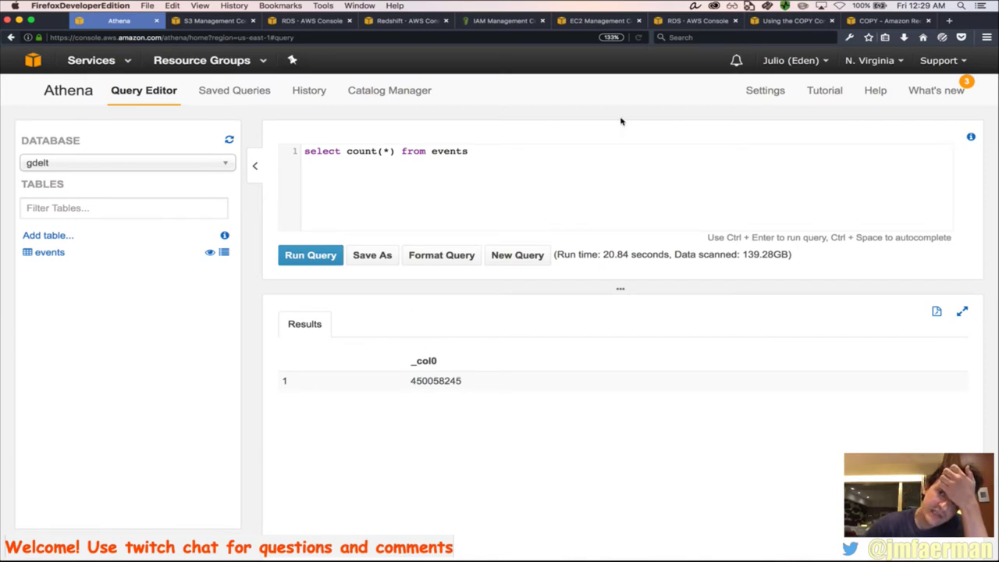
left_click(234, 93)
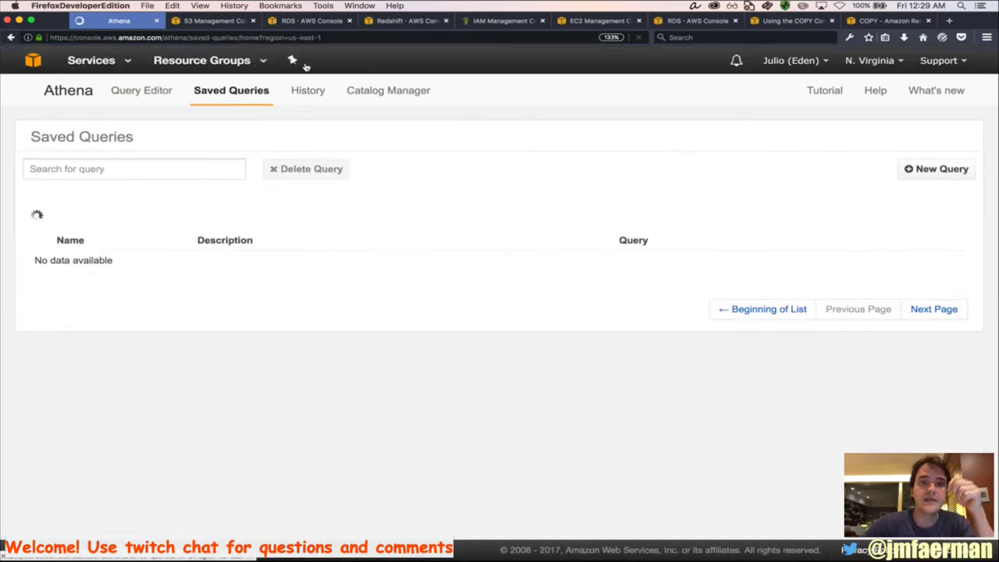
left_click(292, 61)
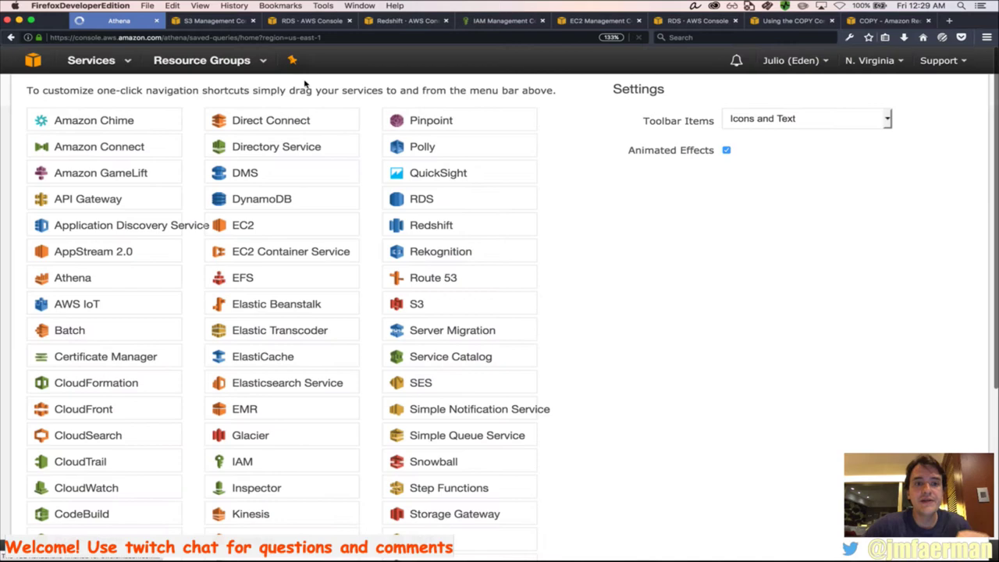
left_click(123, 67)
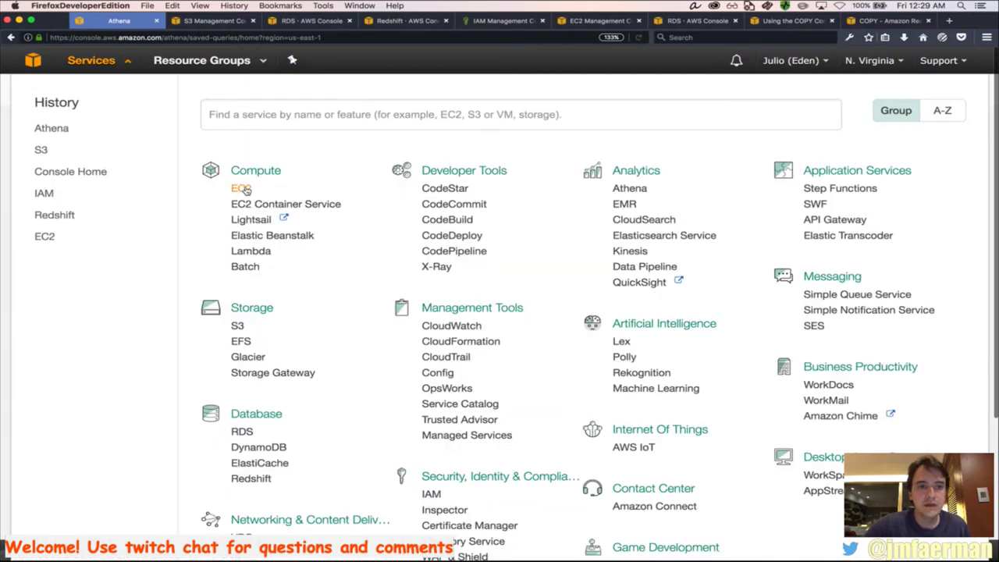
left_click(123, 68)
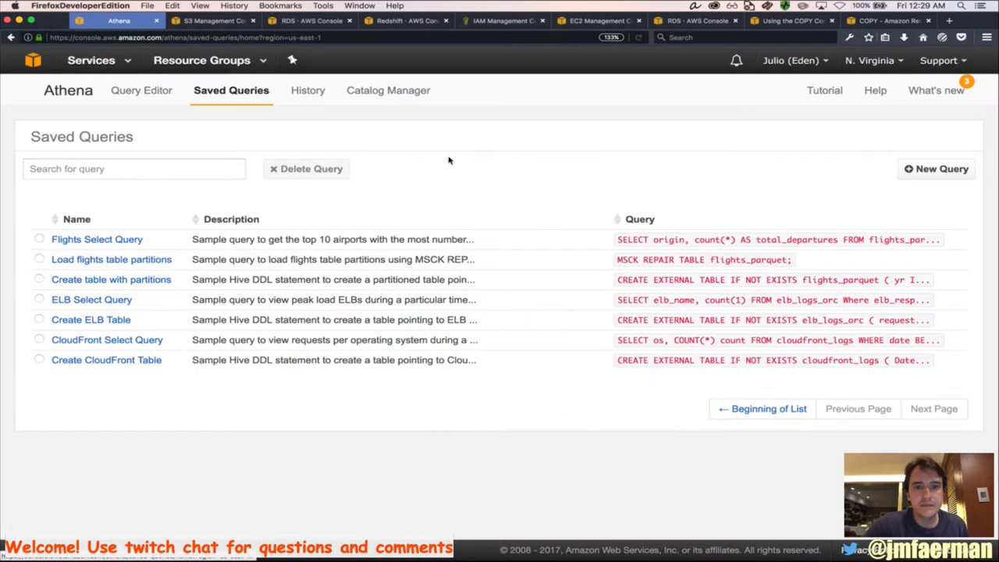
left_click(303, 93)
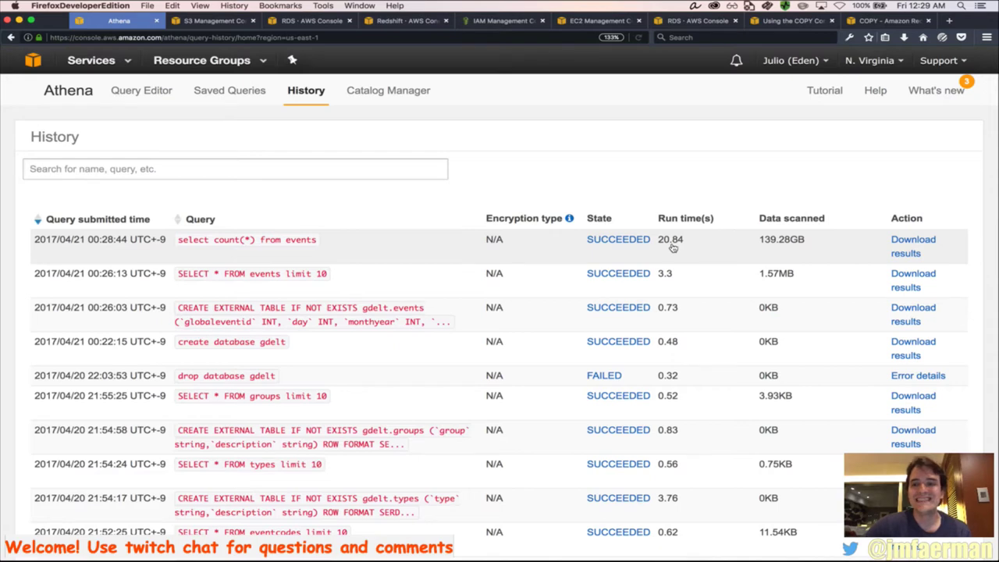
left_click_drag(760, 241, 804, 242)
left_click(804, 242)
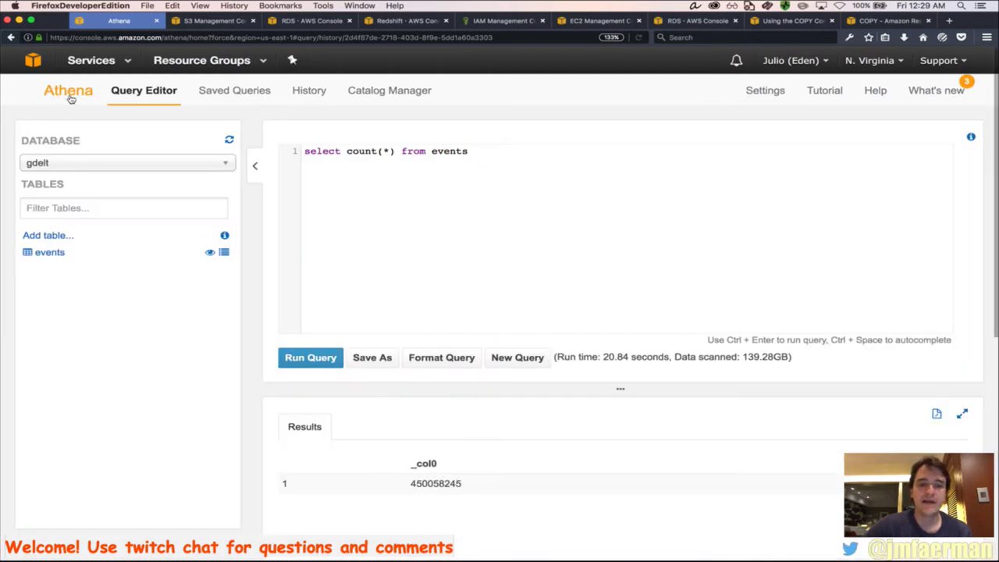
left_click_drag(468, 490, 447, 488)
double_click(446, 489)
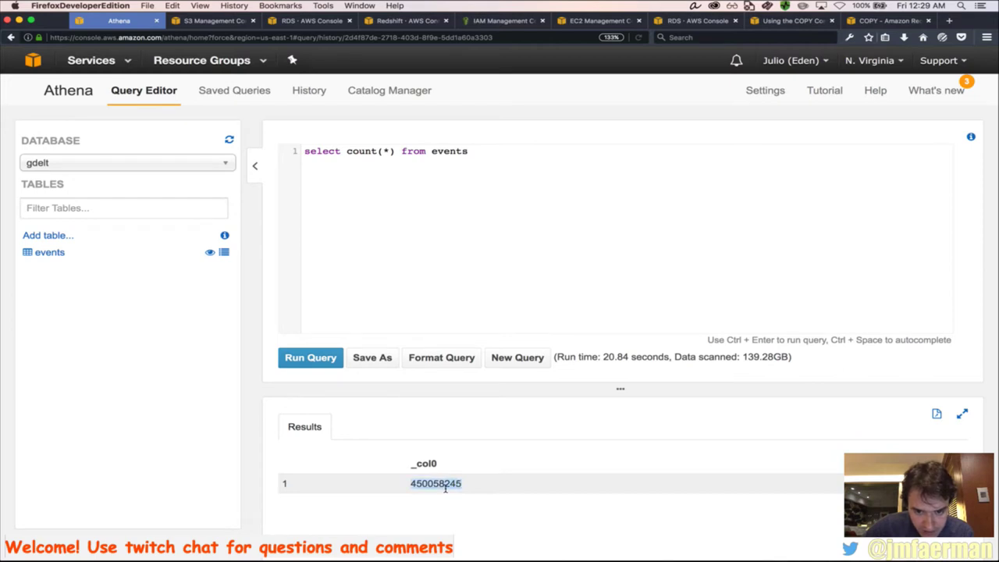
left_click(437, 491)
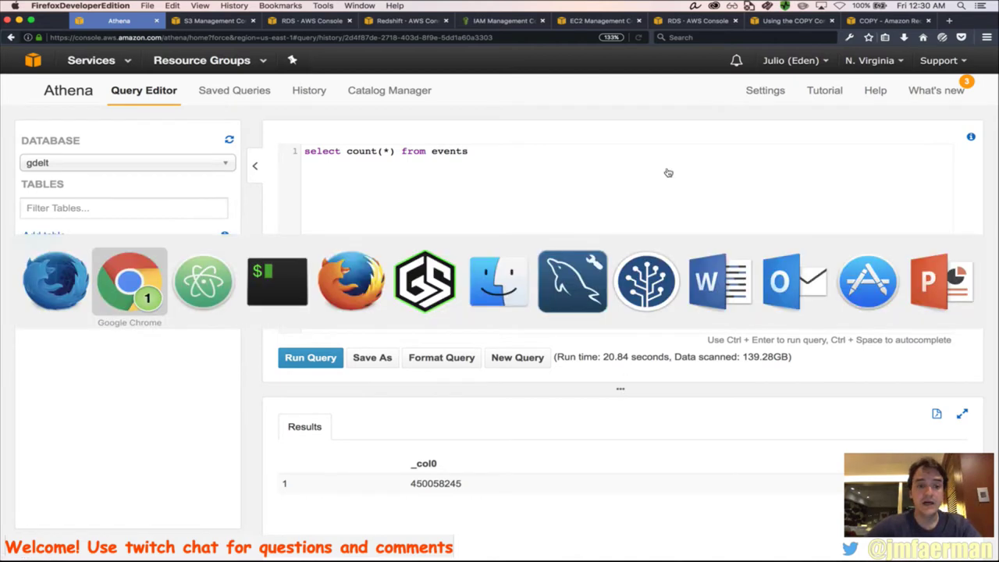
Paste the gdelt.eventcodes CREATE statement from GitHub's create_tables.txt into the Athena editor
key("super+Tab")
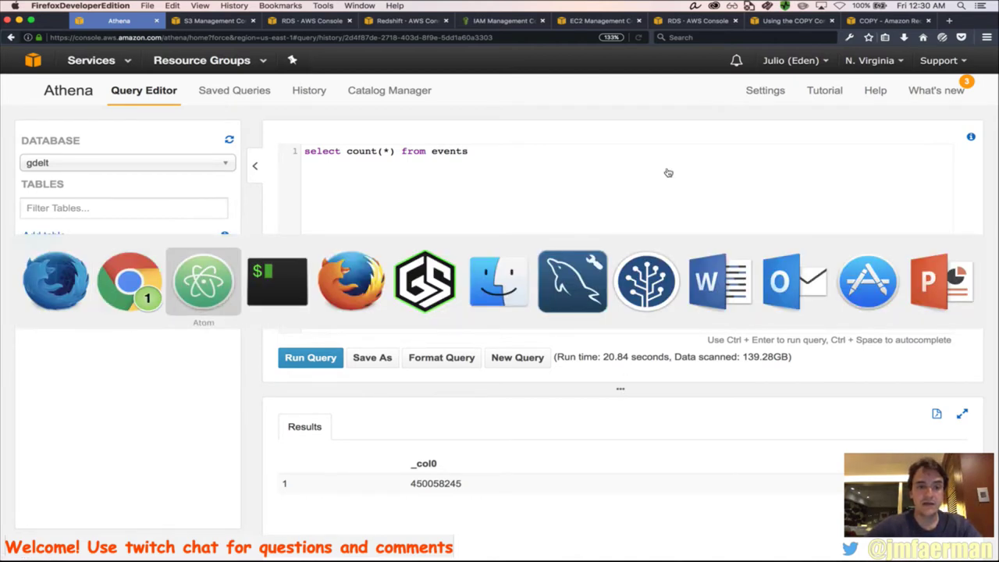
key("super+shift+Tab")
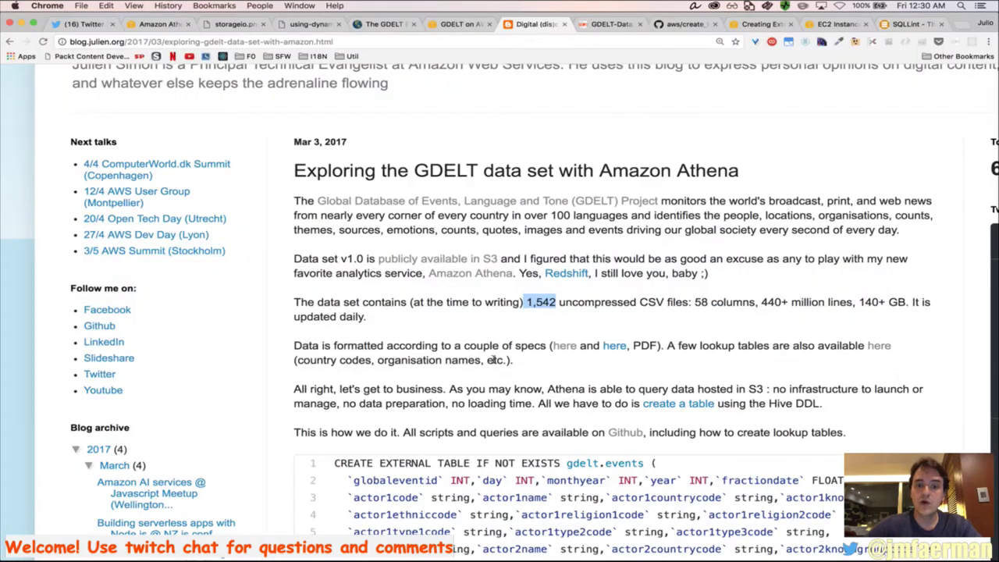
left_click(684, 25)
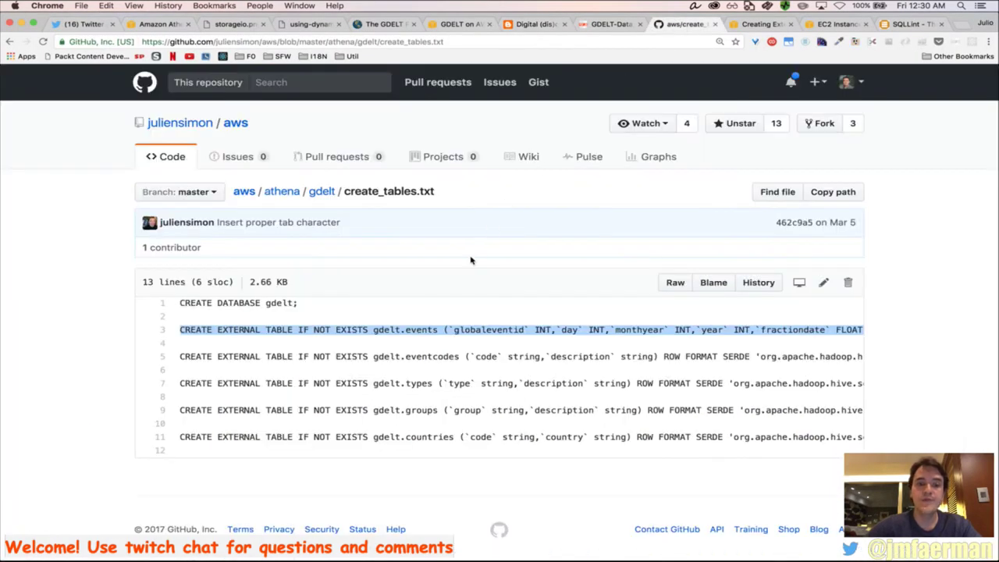
triple_click(429, 357)
key("super+c")
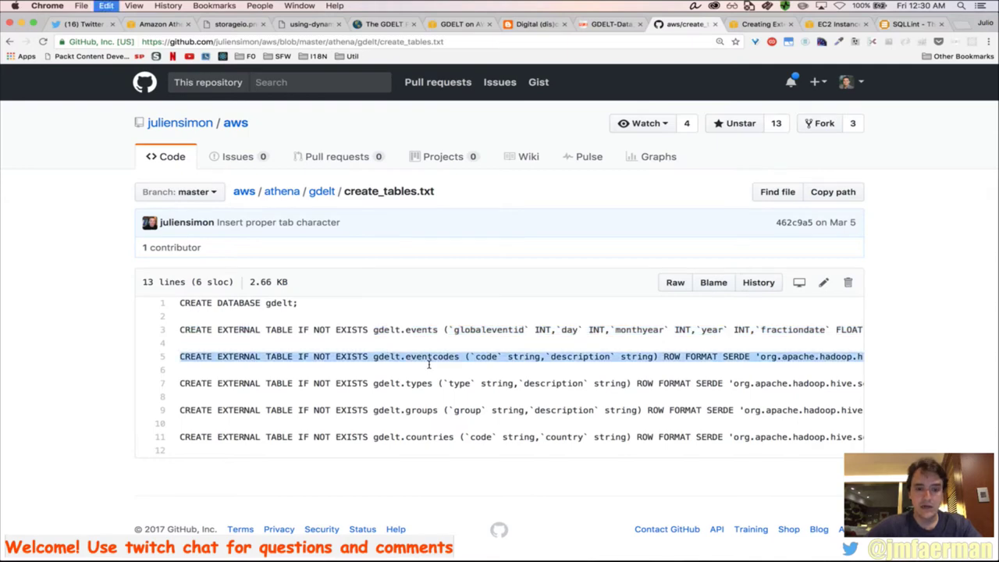
key("super+Tab")
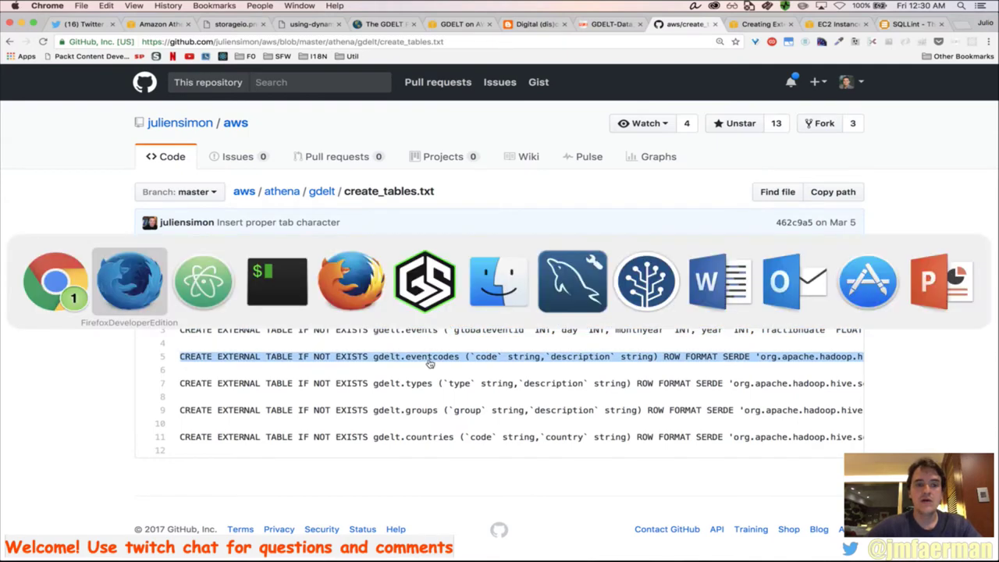
key("super+a")
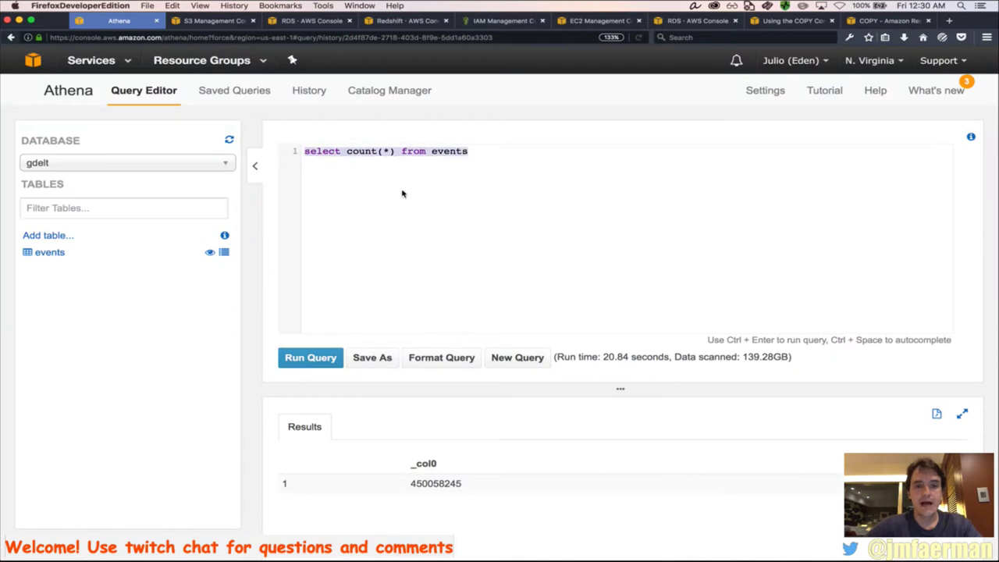
key("super+v")
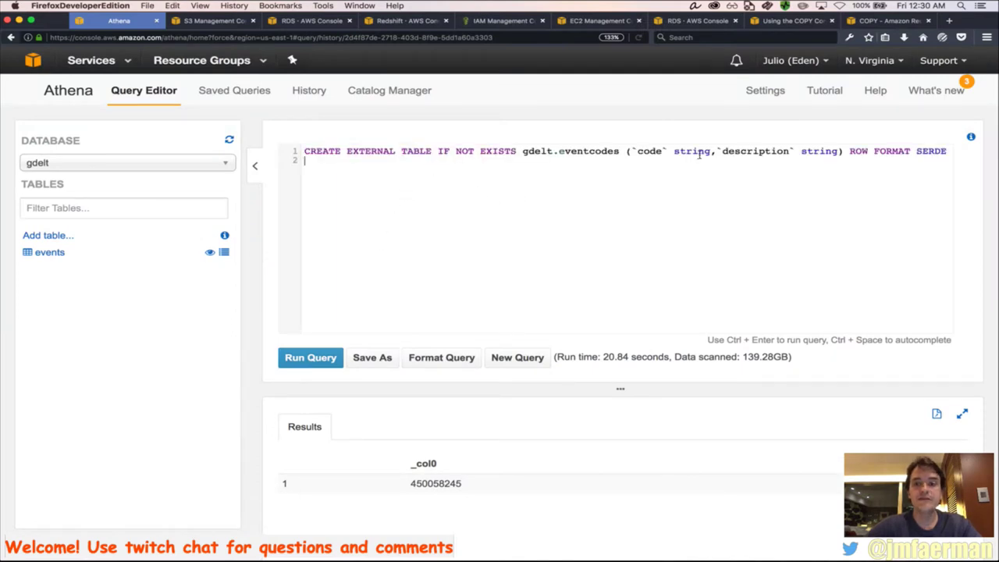
Split the statement into lines: column list, ROW FORMAT SERDE, WITH SERDEPROPERTIES, LOCATION
left_click(627, 151)
key("Return")
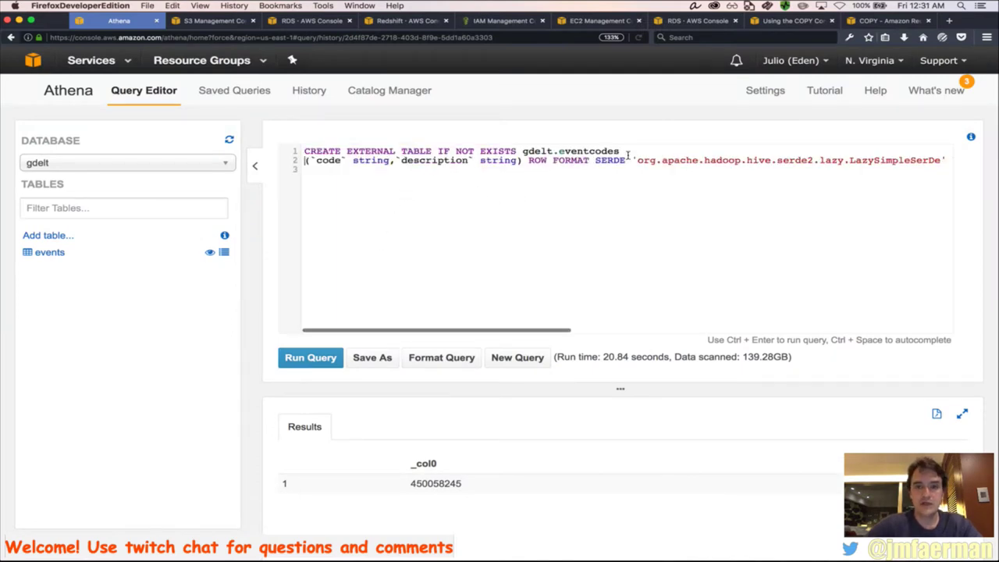
left_click(524, 160)
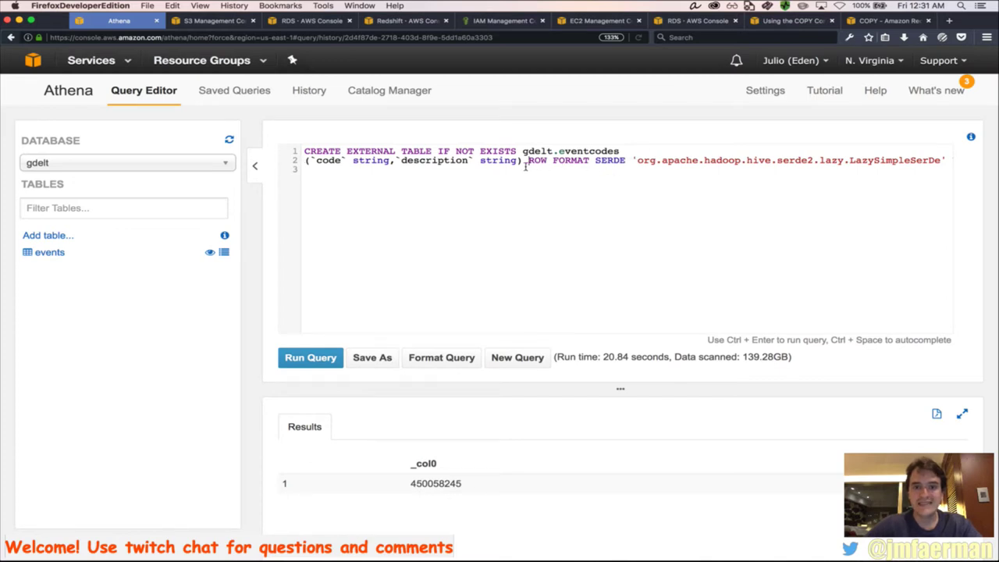
key("Return")
left_click(726, 172)
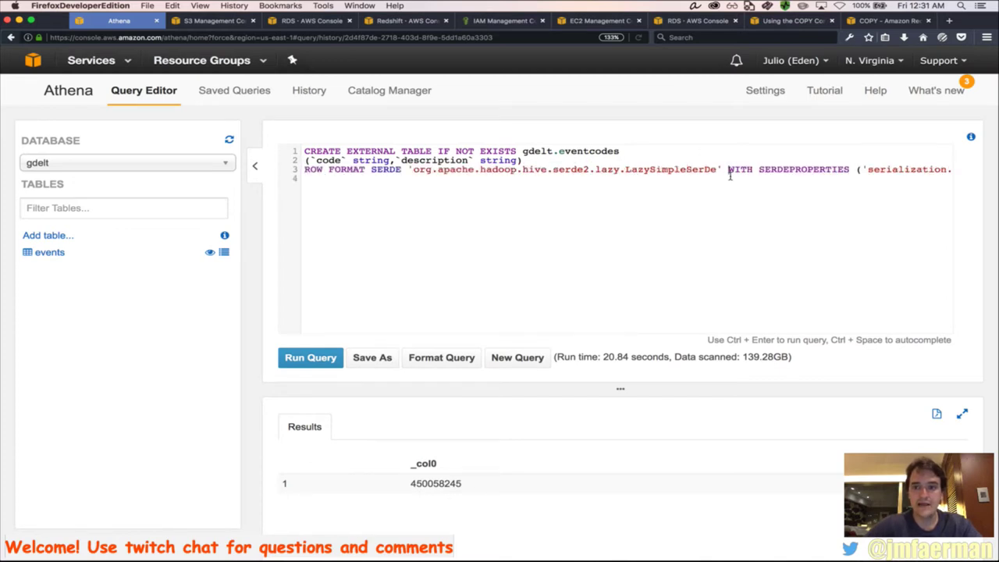
key("Return")
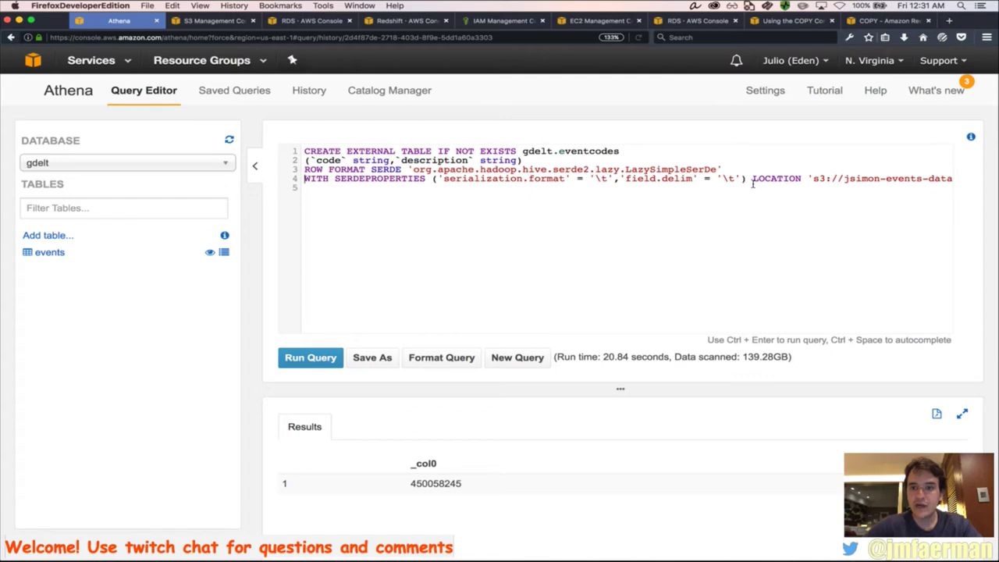
left_click(750, 179)
key("Return")
Change bucket jsimon to gdelt in the LOCATION path and run the eventcodes table creation
key("super+Tab")
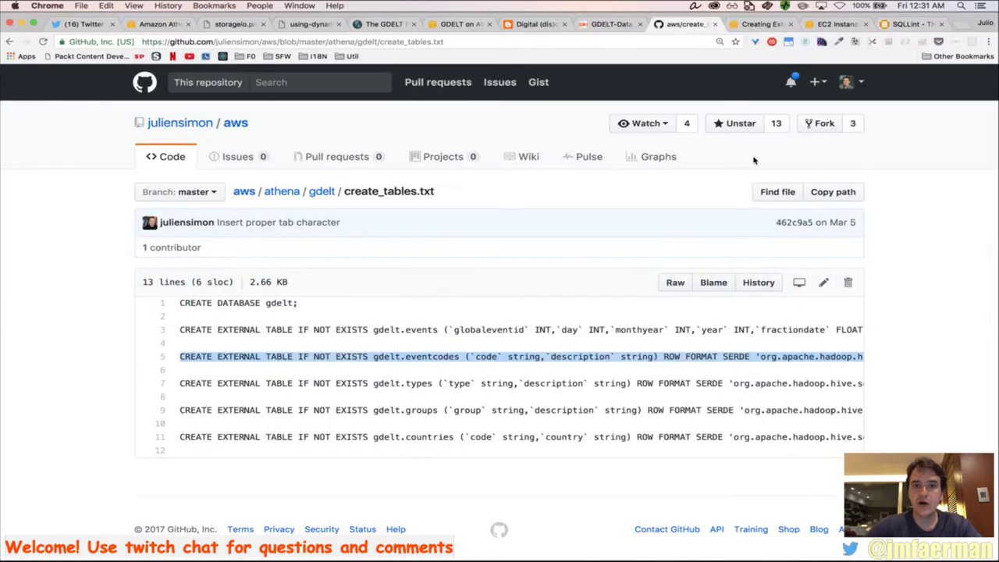
left_click(285, 196, "super")
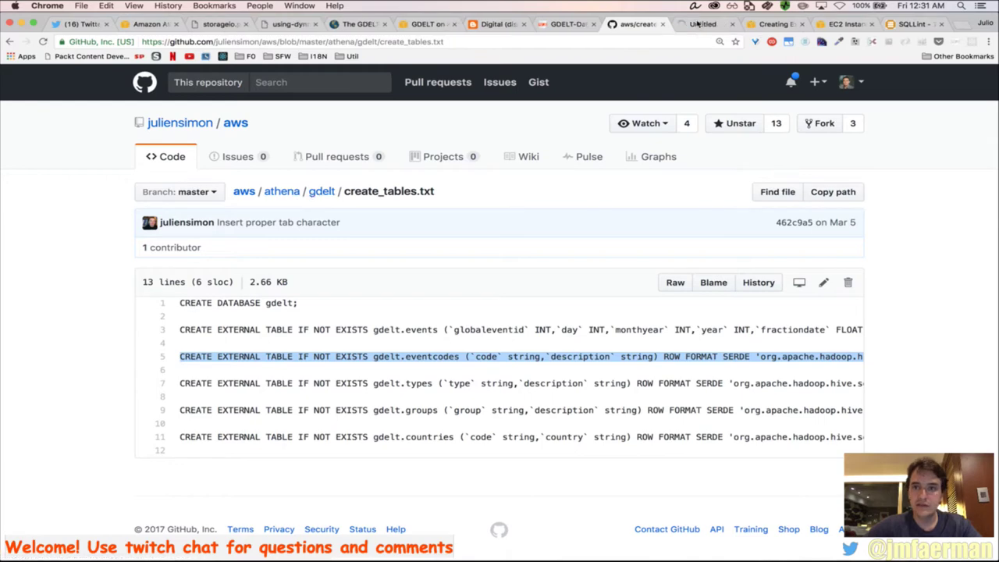
left_click(701, 24)
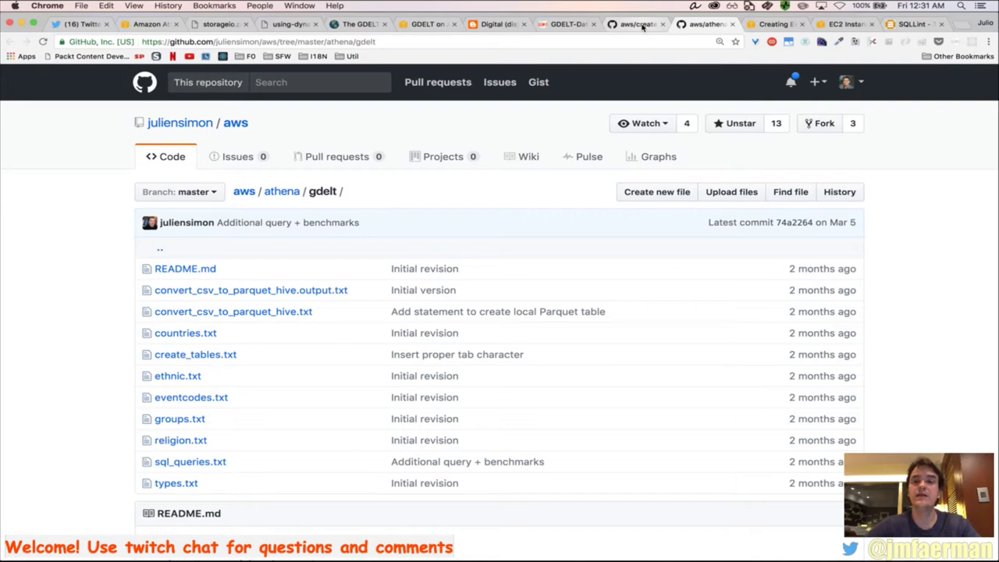
key("super+Tab")
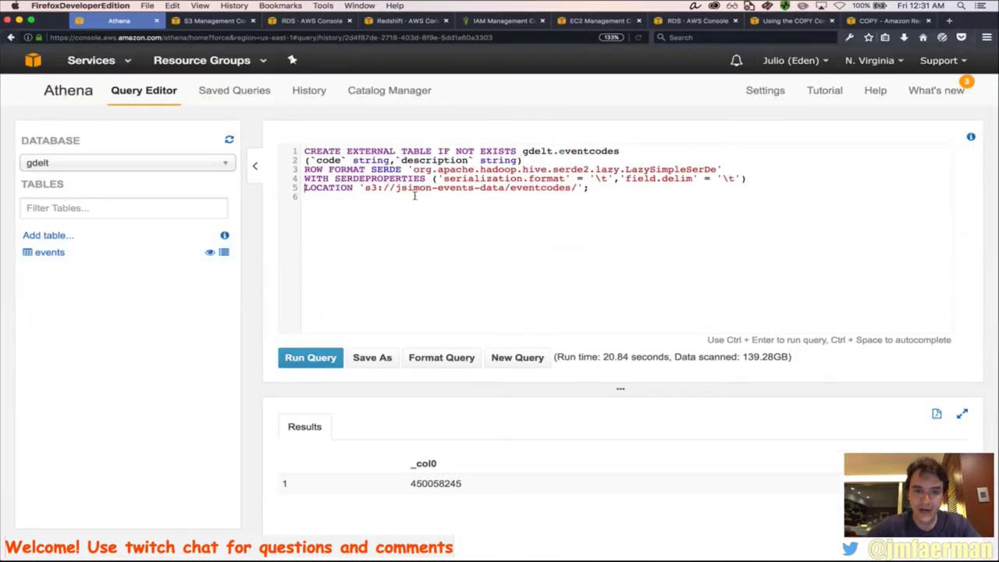
left_click_drag(397, 191, 429, 195)
type("gdelt")
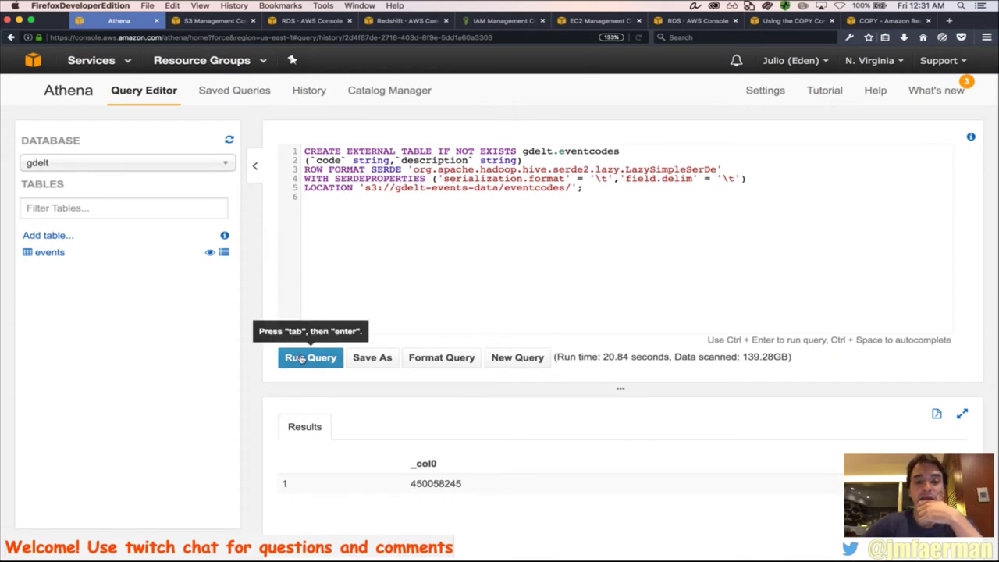
left_click(301, 359)
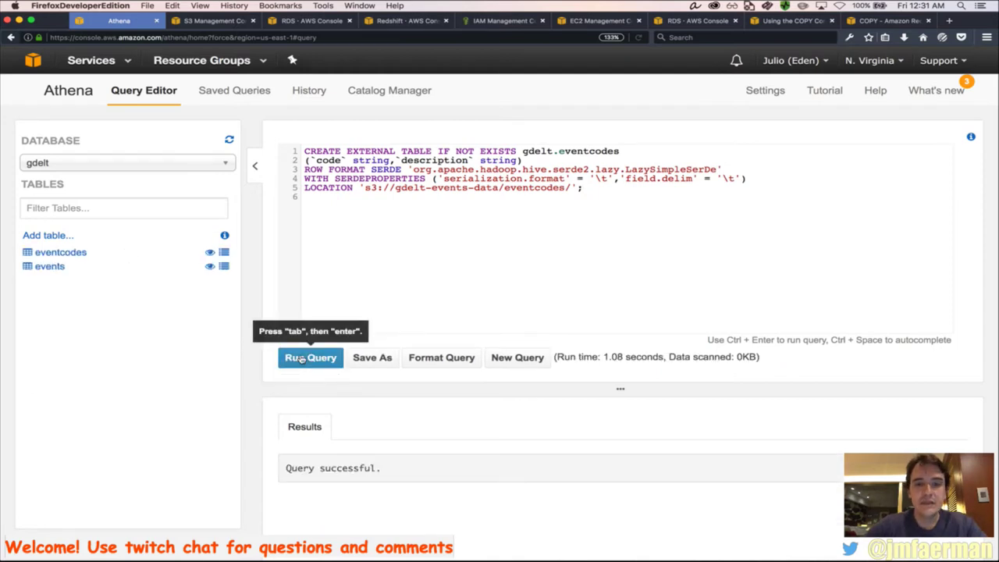
key("super+Tab")
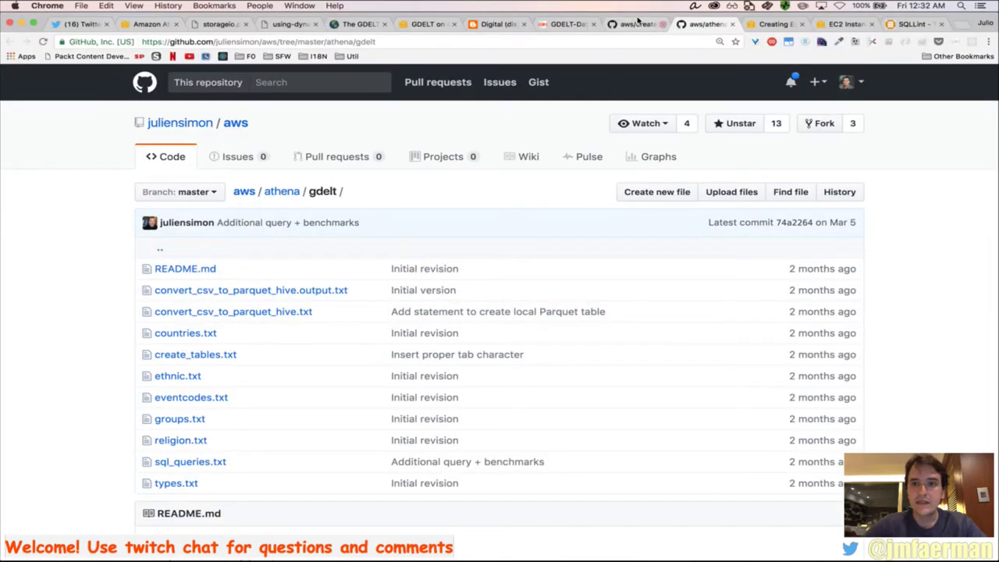
Create gdelt.types from the GitHub statement, changing jsimon to gdelt in its S3 path
left_click(634, 23)
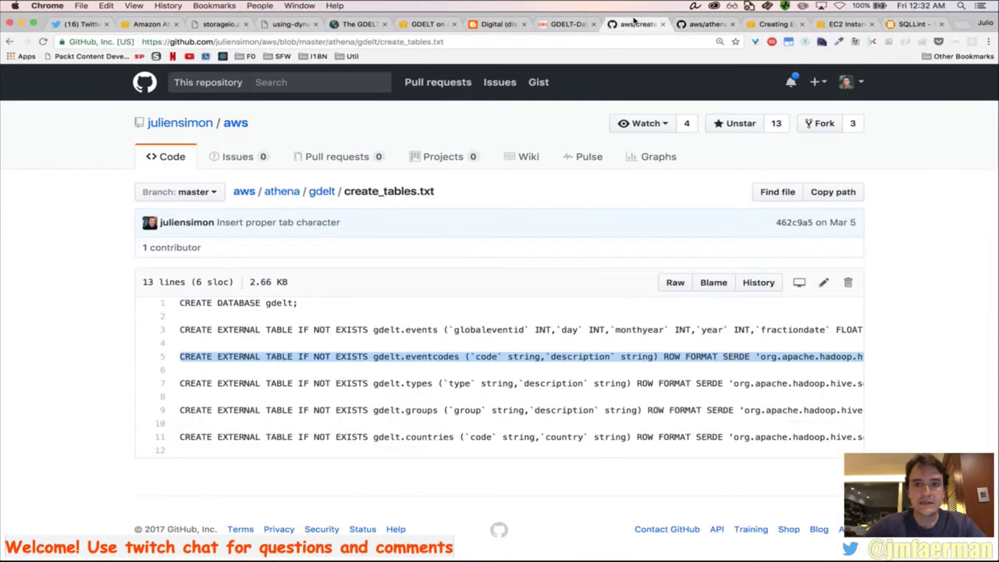
triple_click(341, 385)
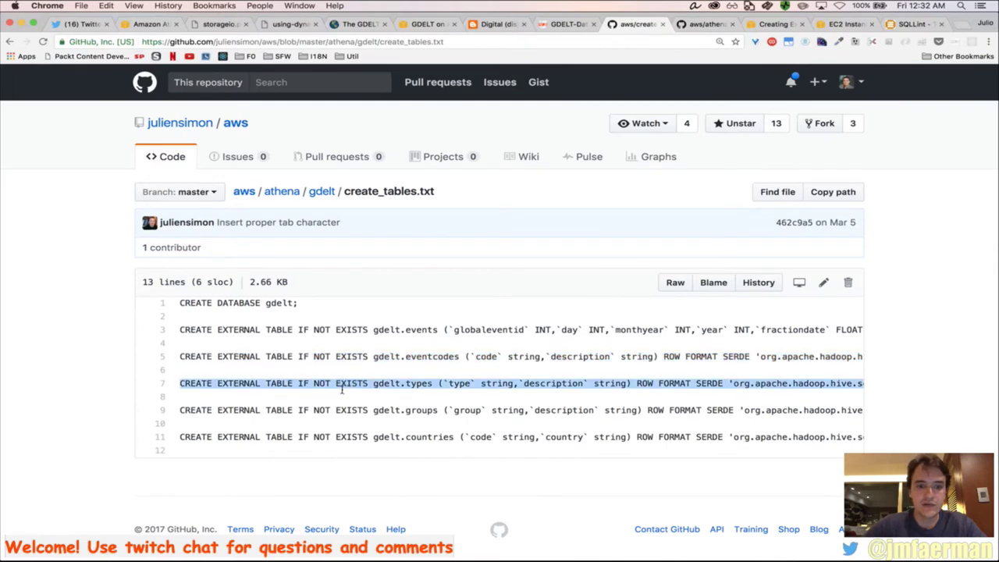
key("super+c")
key("super+Tab")
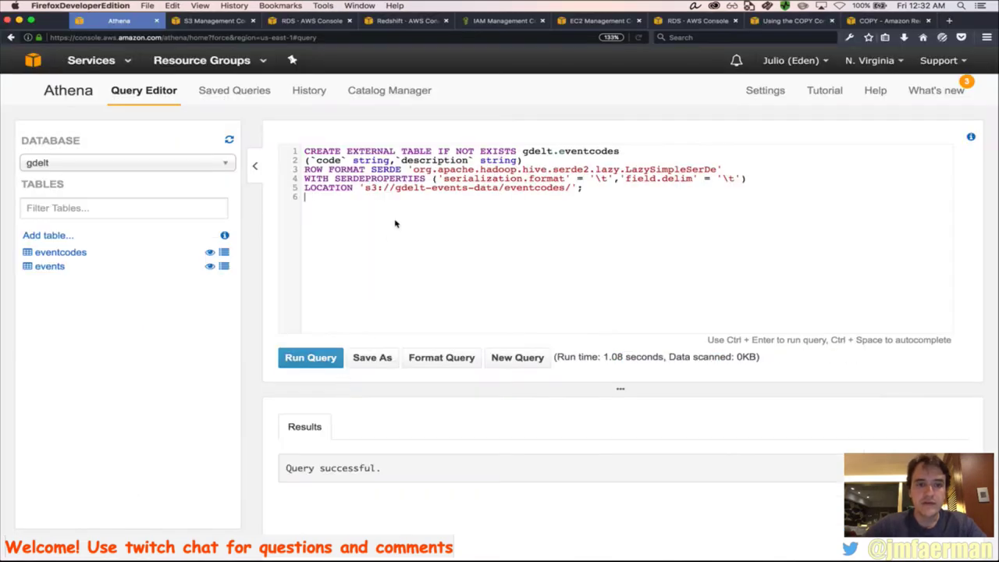
key("super+a")
key("super+v")
scroll(599, 171, "right", 10)
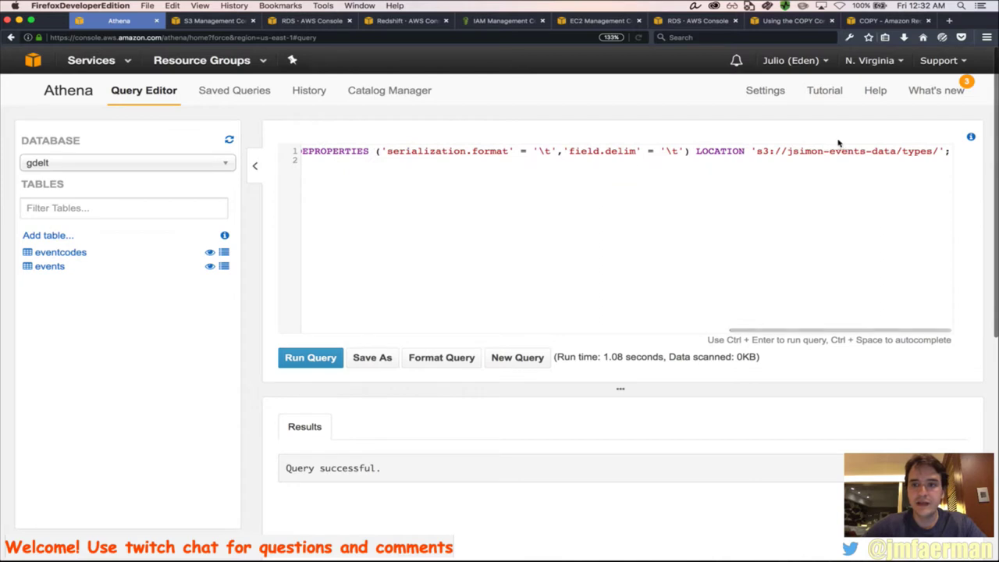
double_click(804, 150)
type("gdelt")
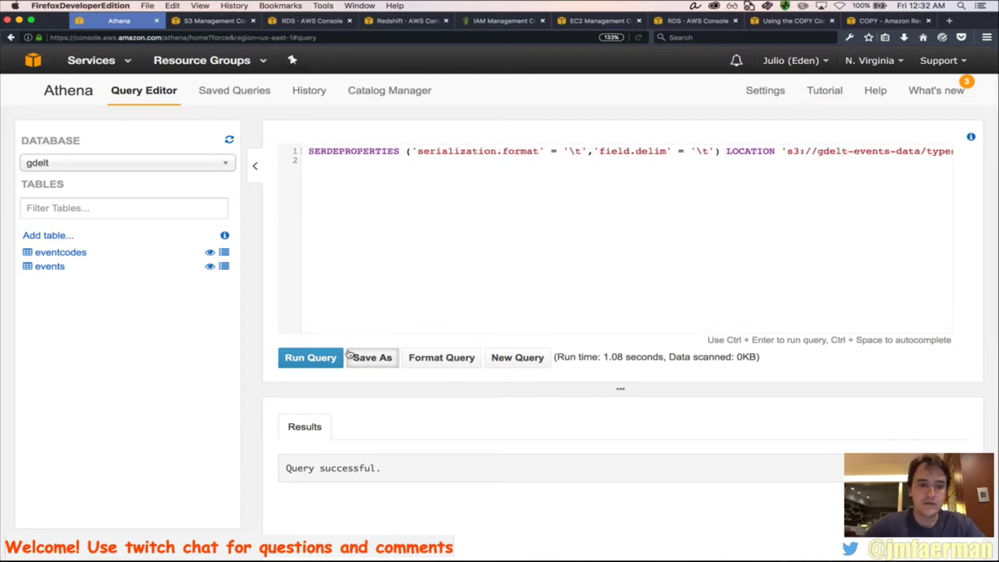
left_click(305, 358)
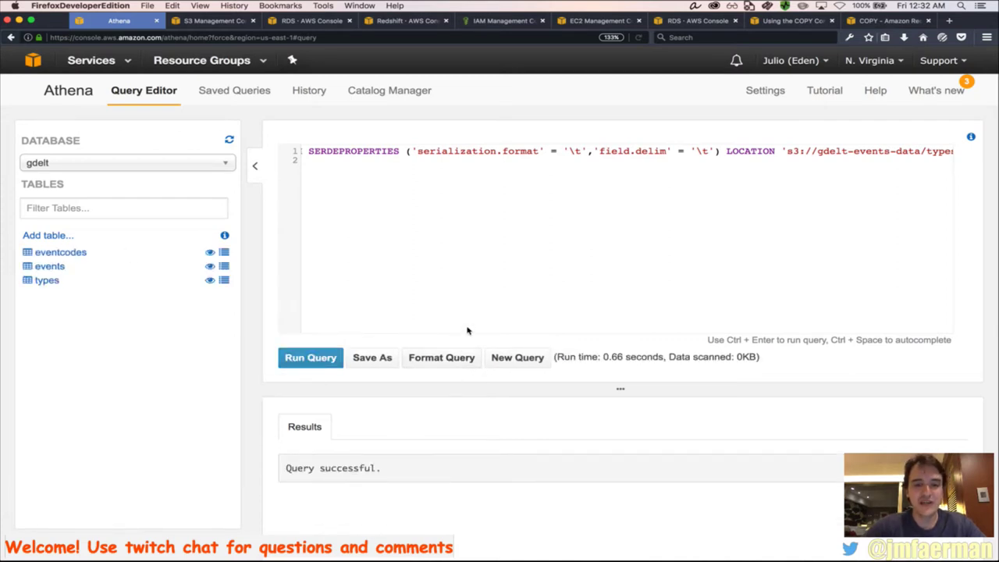
Create gdelt.groups from the GitHub statement, formatted, with jsimon changed to gdelt in its path
key("super+Tab")
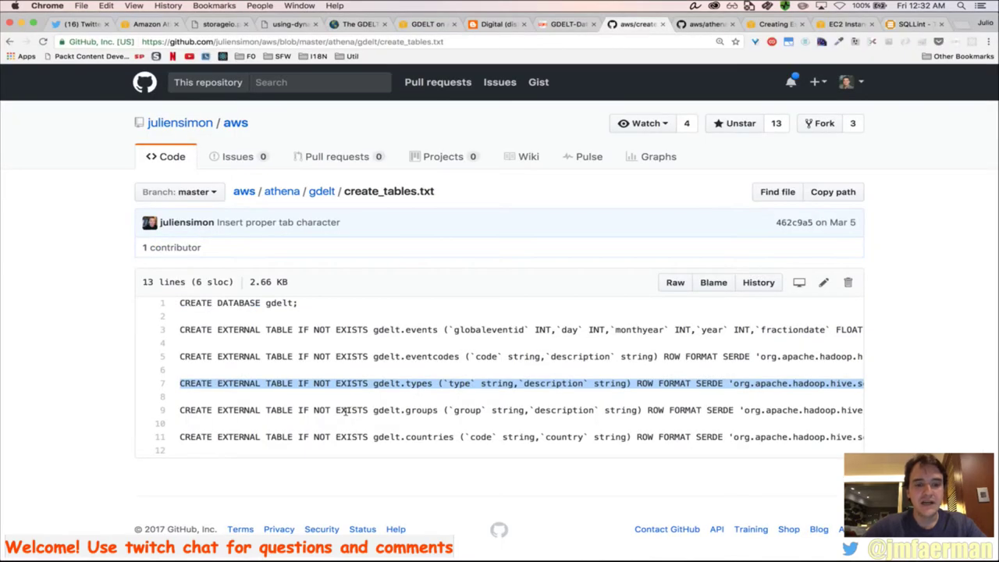
triple_click(344, 412)
key("super+Tab")
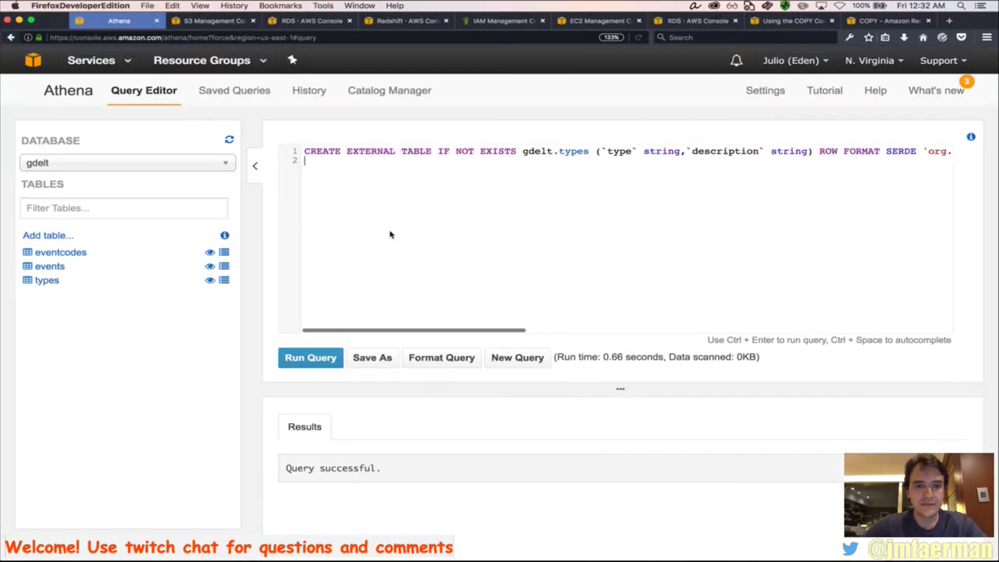
key("super+a")
key("super+v")
scroll(535, 187, "right", 10)
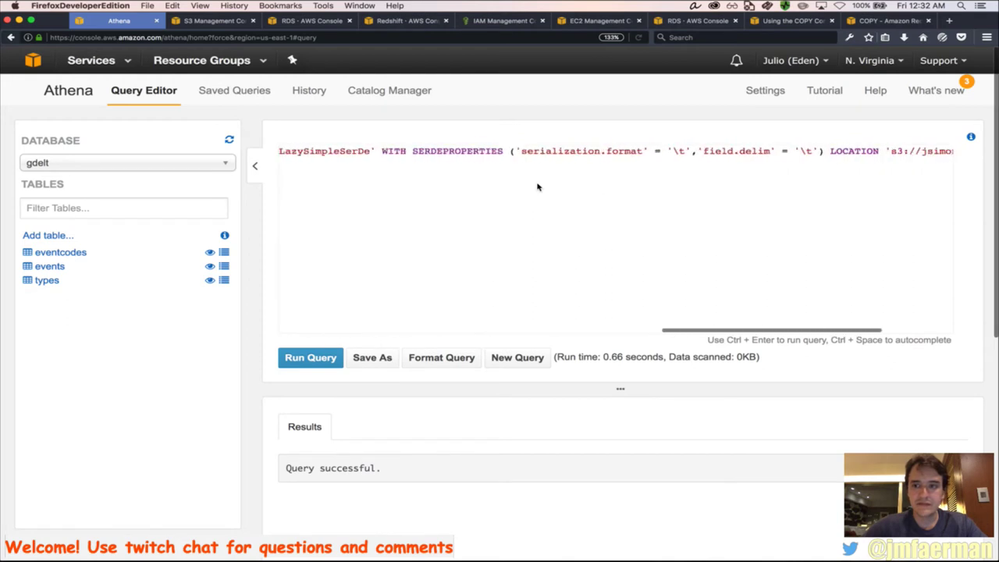
left_click(461, 360)
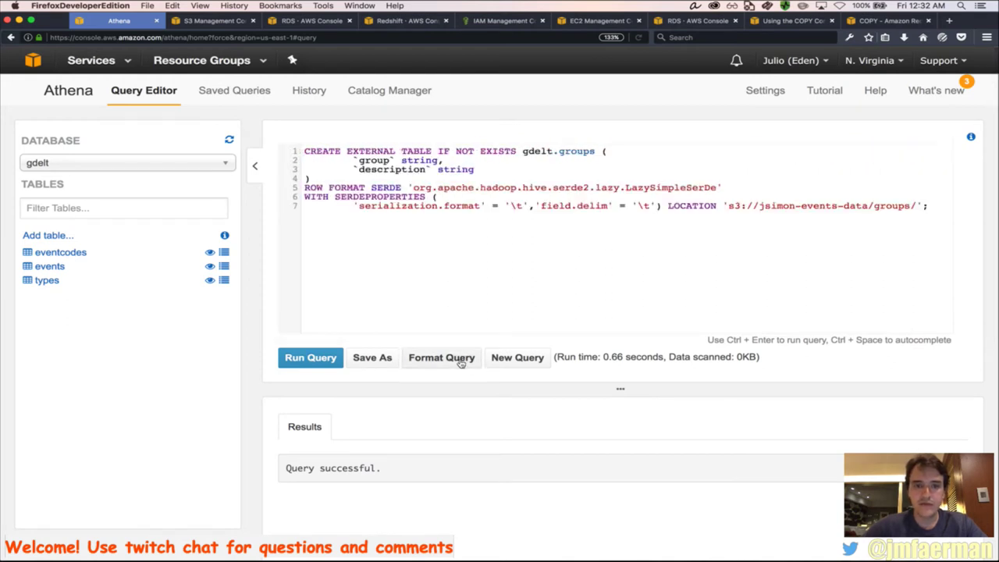
left_click(768, 217)
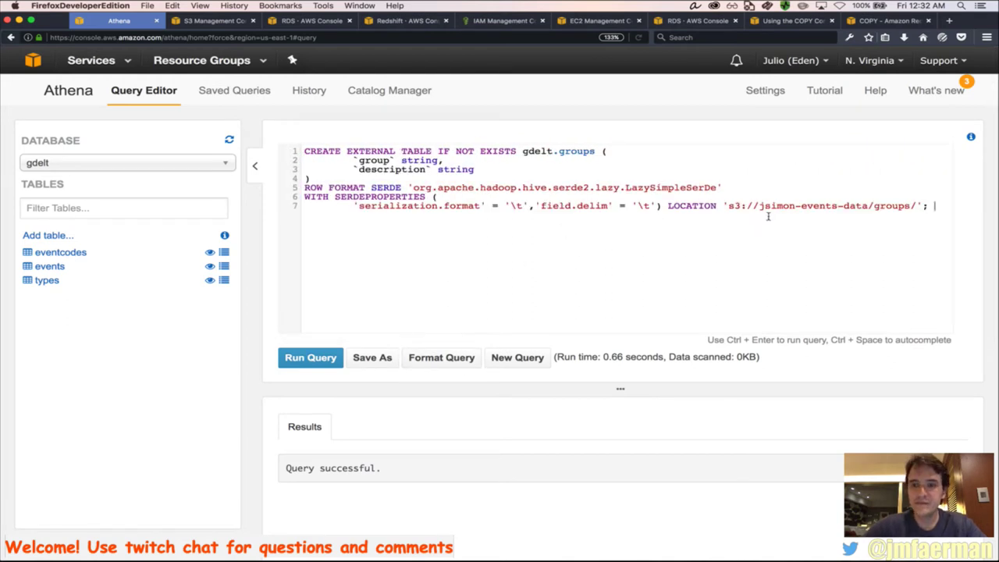
double_click(774, 207)
type("gdelt")
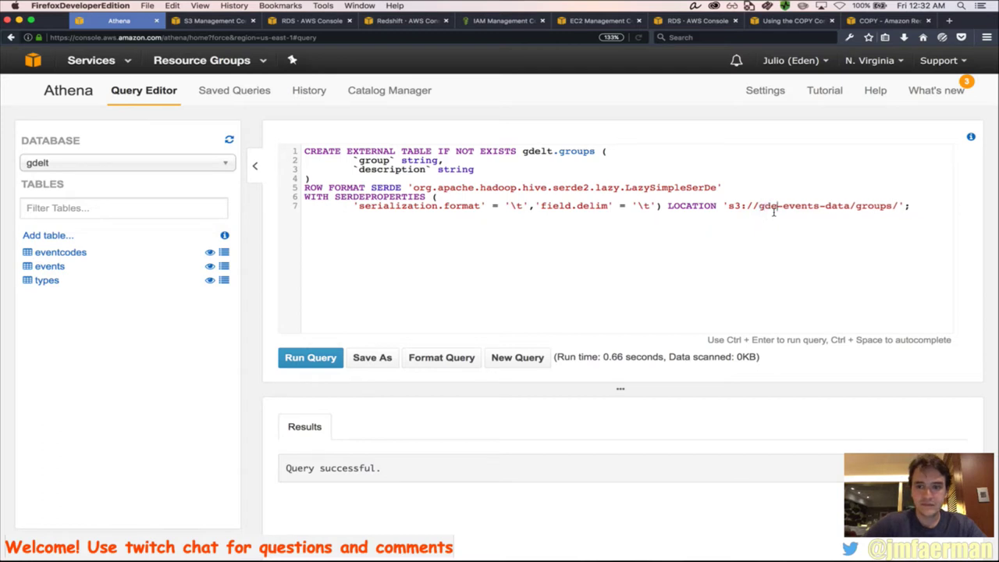
left_click(322, 359)
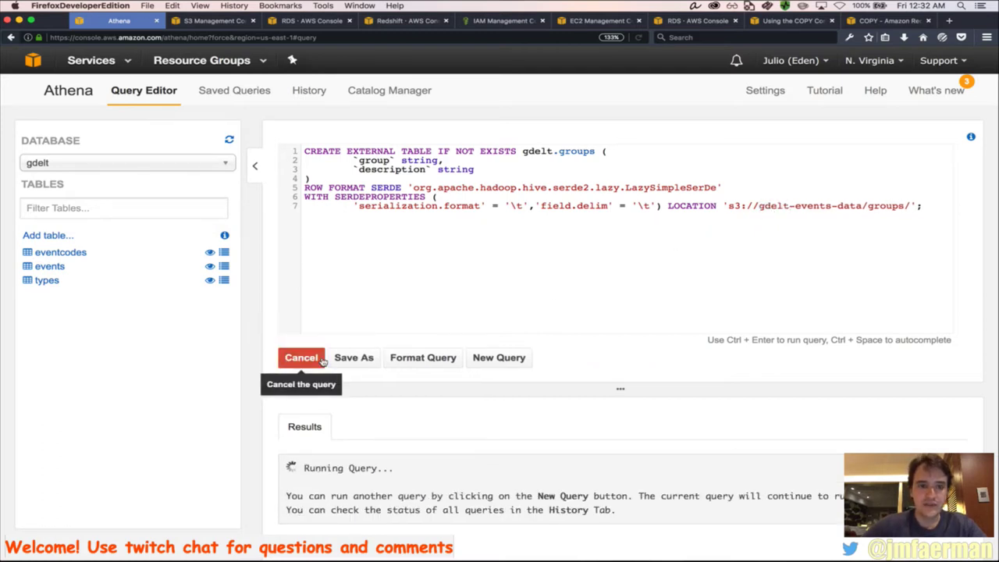
key("super+Tab")
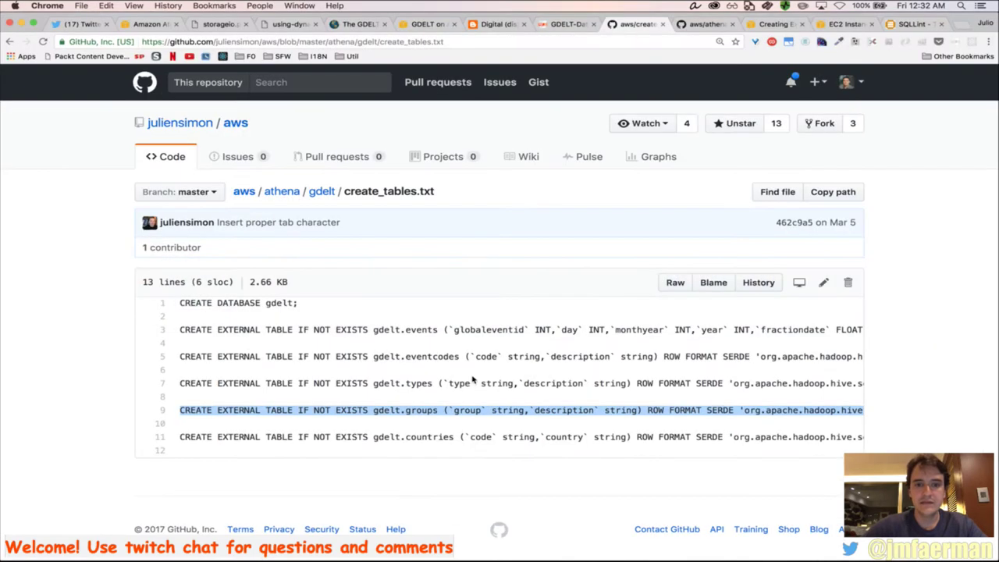
Paste the gdelt.countries statement from GitHub over the Athena editor's query
triple_click(330, 437)
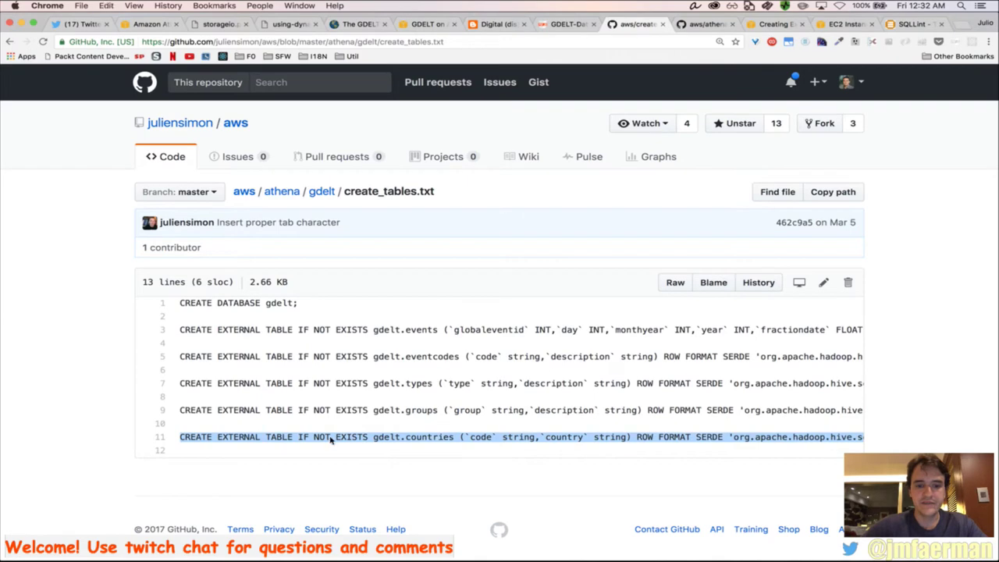
key("super+c")
key("super+Tab")
key("super+a")
key("super+v")
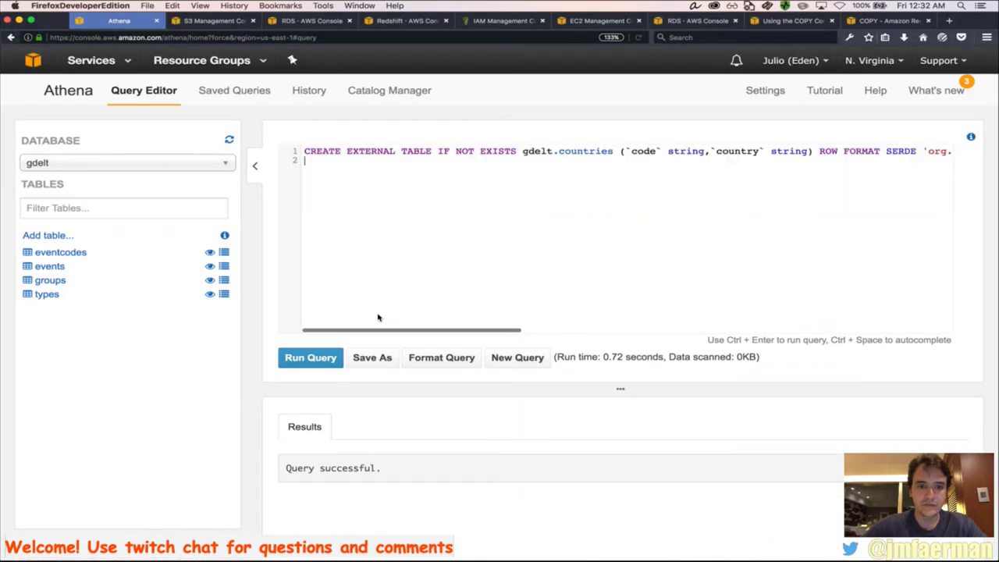
Format it, set the bucket to gdelt-events-data, run it, and preview the countries table
left_click(428, 357)
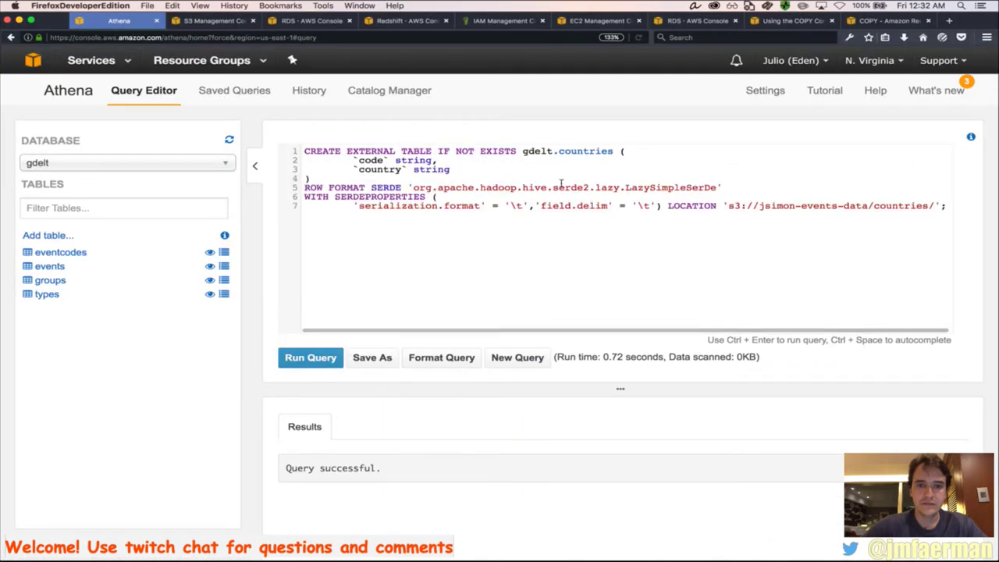
double_click(773, 209)
type("gdelt-")
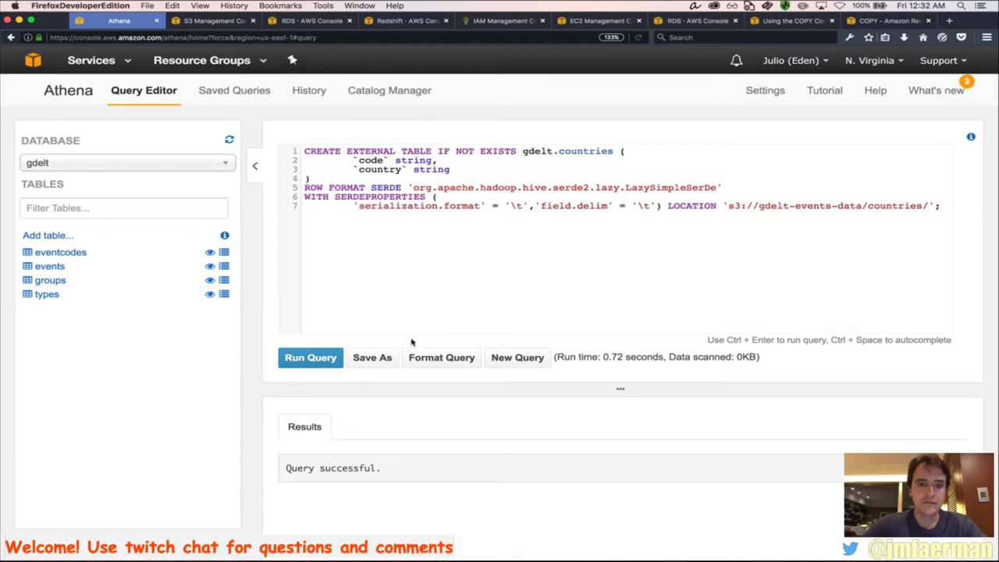
left_click(307, 364)
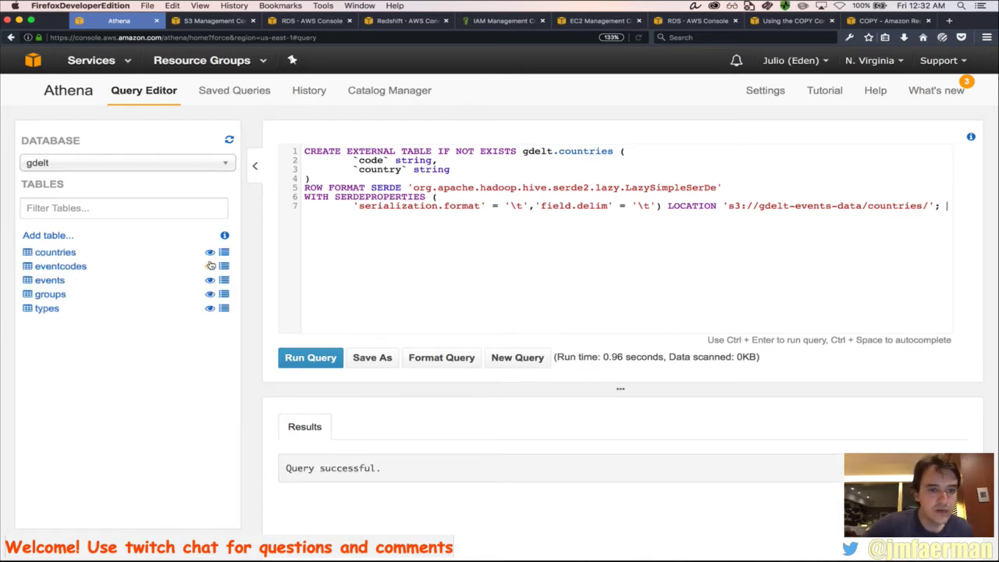
left_click(209, 252)
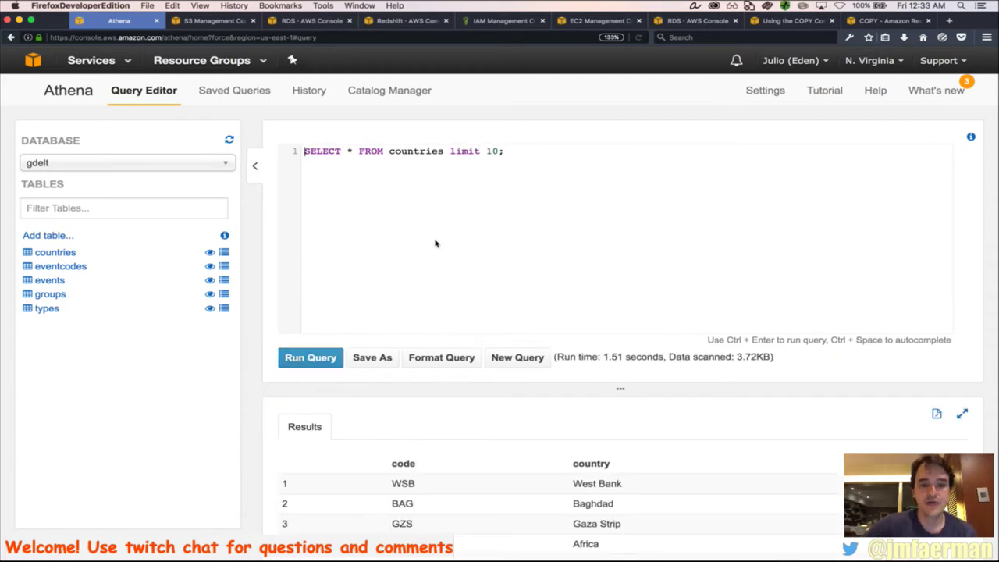
Scroll through the ten countries preview rows, from WSB West Bank to CAS Central Asia
scroll(507, 507, "down", 2)
scroll(507, 507, "down", 5)
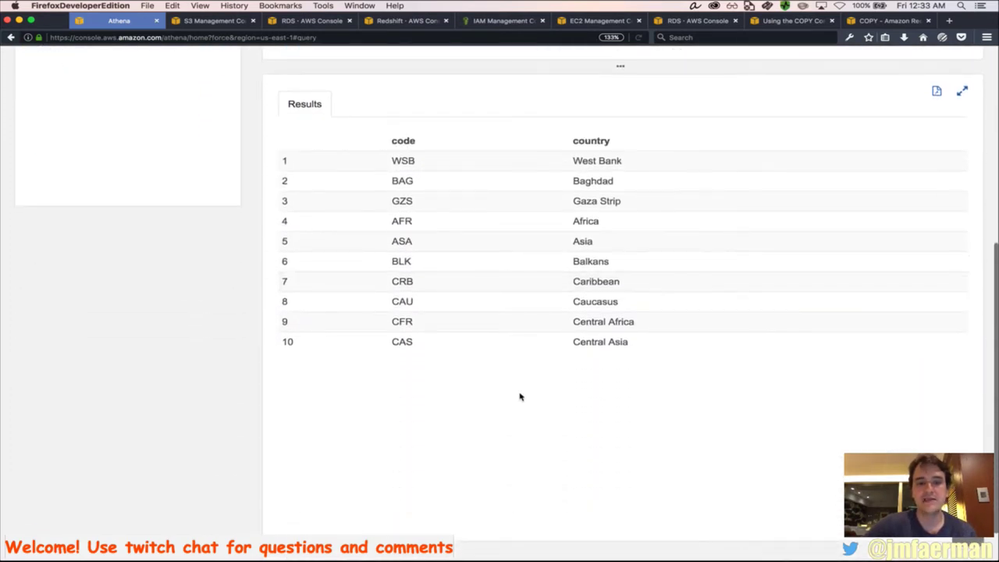
scroll(520, 397, "up", 8)
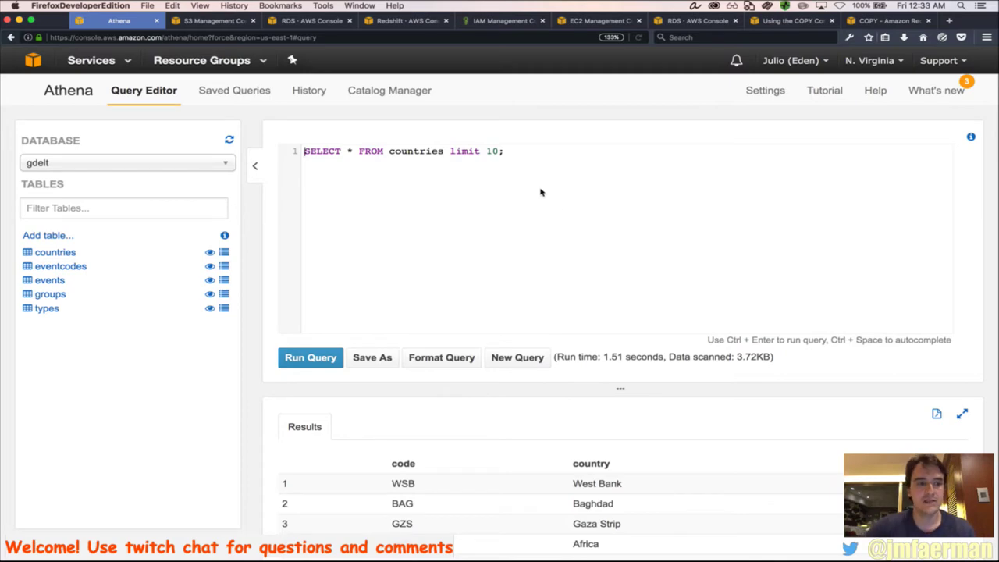
key("super+Tab")
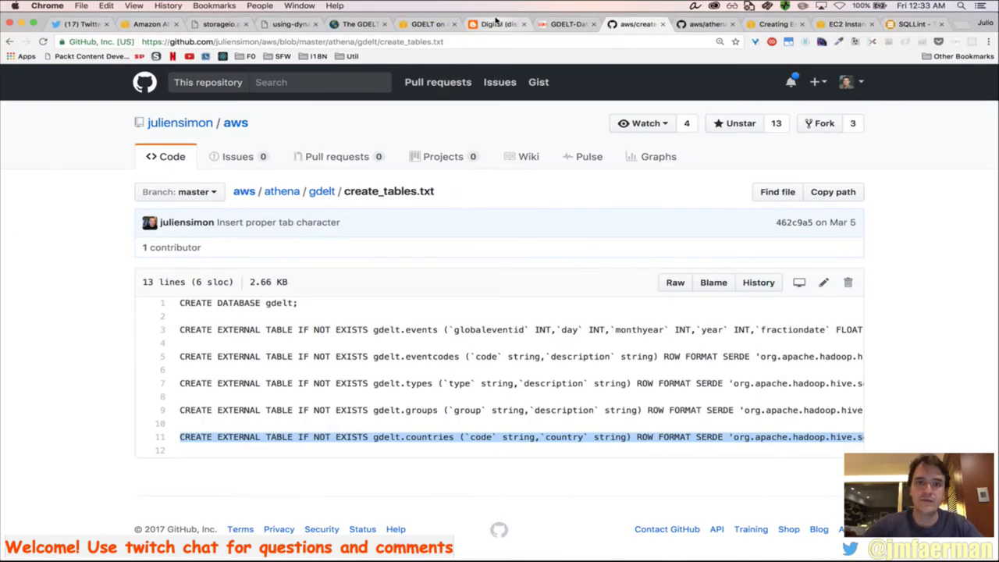
Select the events-per-year SQL query in the GDELT blog post
left_click(496, 20)
scroll(507, 324, "down", 15)
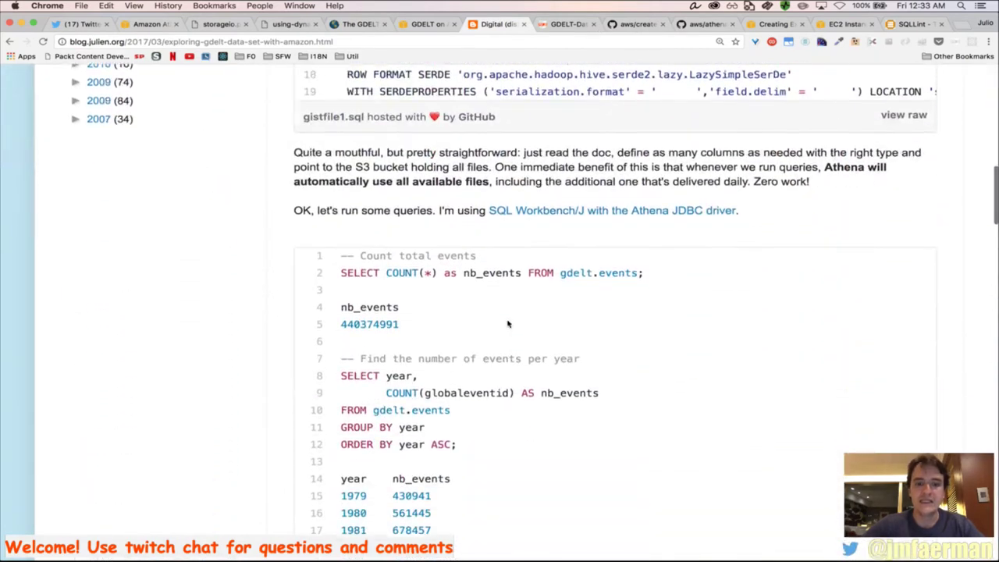
scroll(508, 324, "down", 2)
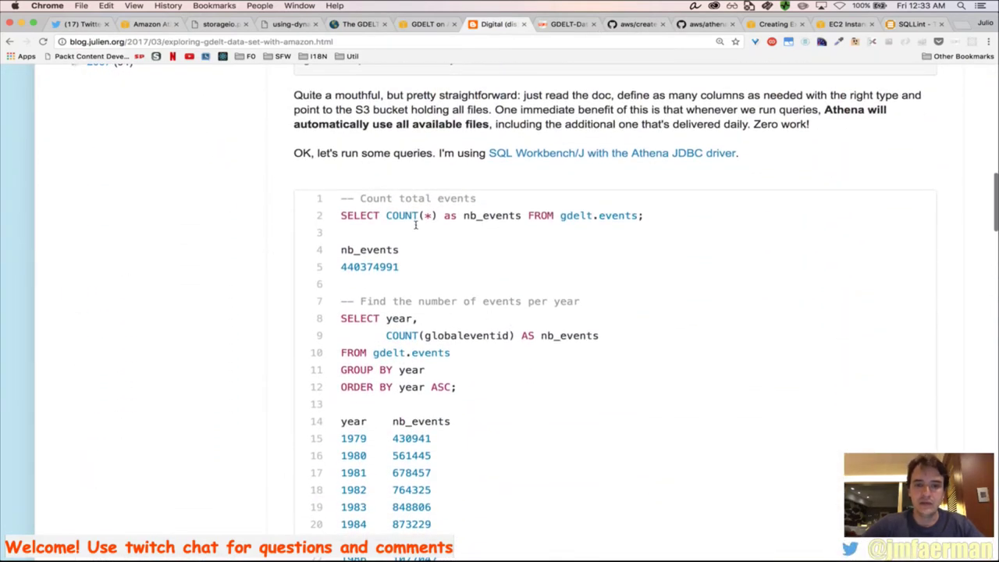
scroll(474, 263, "down", 1)
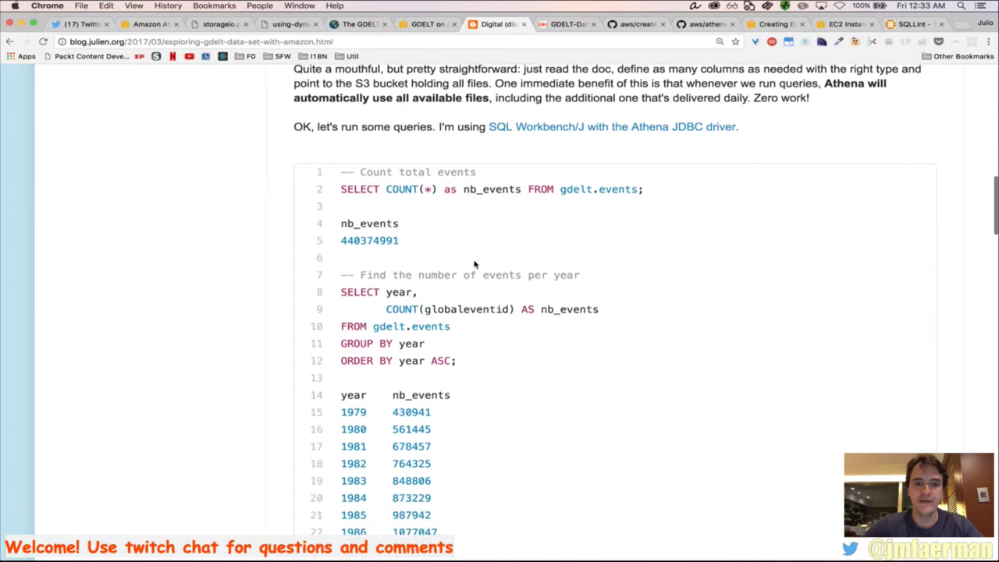
scroll(474, 264, "down", 3)
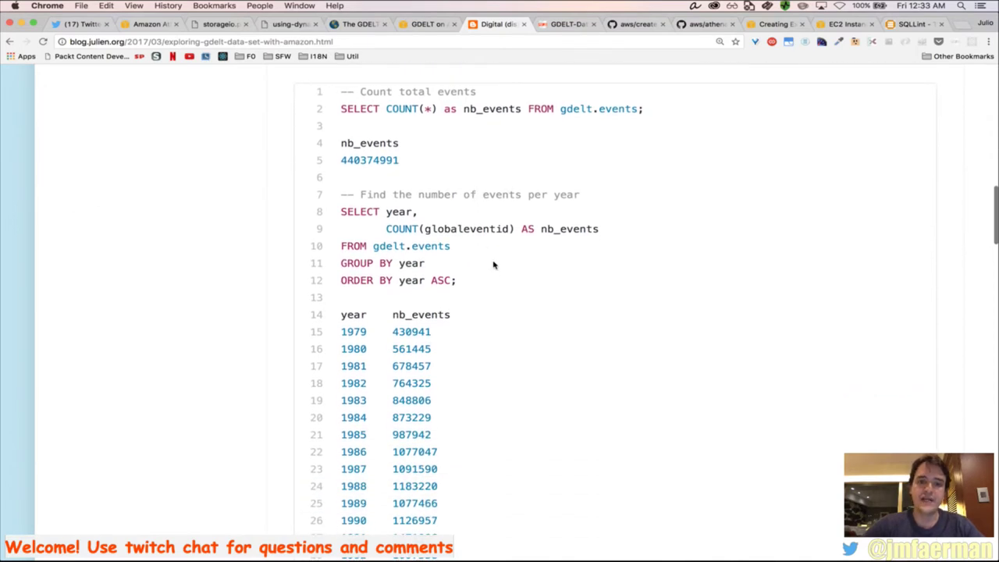
left_click_drag(466, 281, 333, 211)
Paste the events-per-year query into Athena's editor, run it, and open a new tab
key("super+Tab")
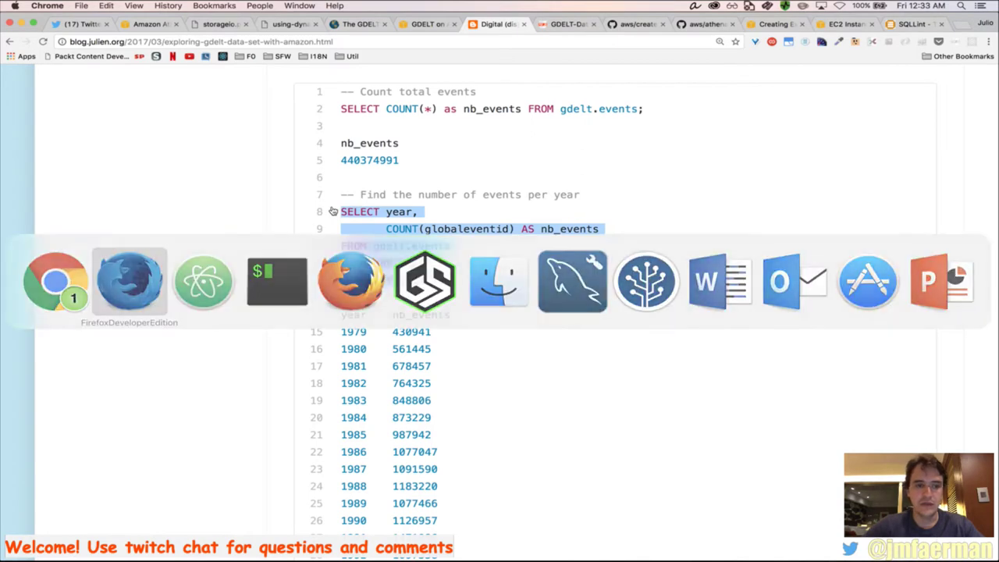
key("super+a")
key("super+v")
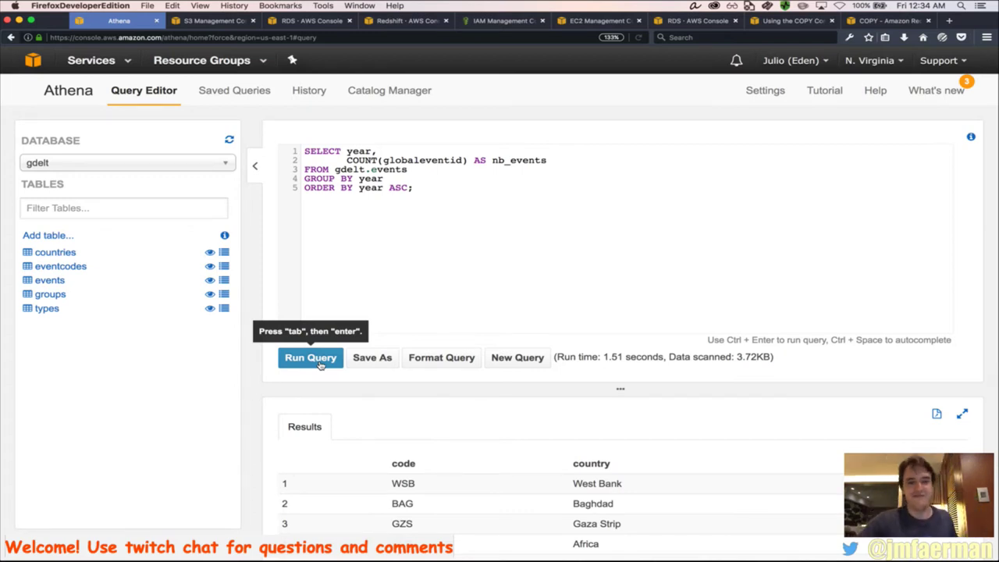
left_click(319, 365)
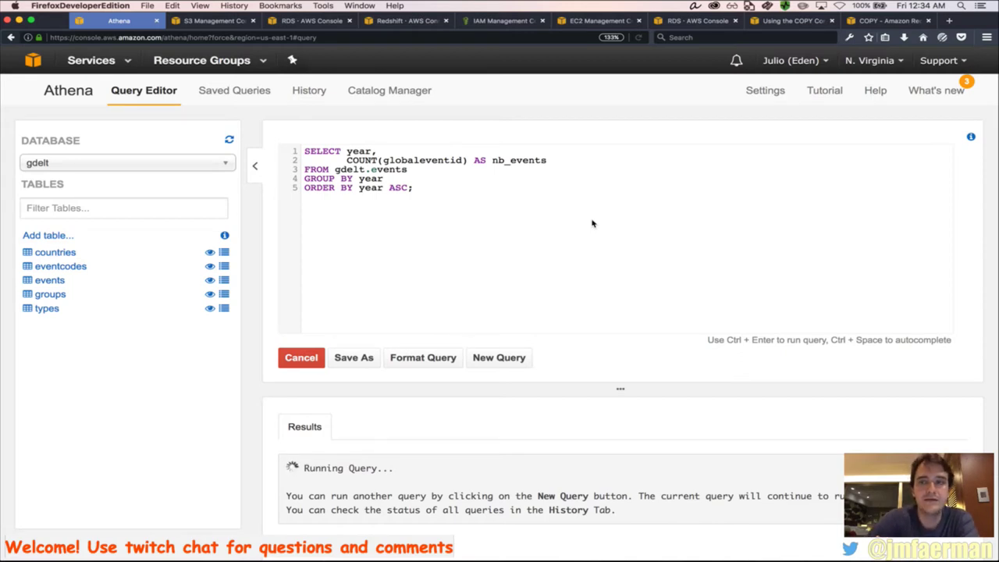
left_click(949, 21)
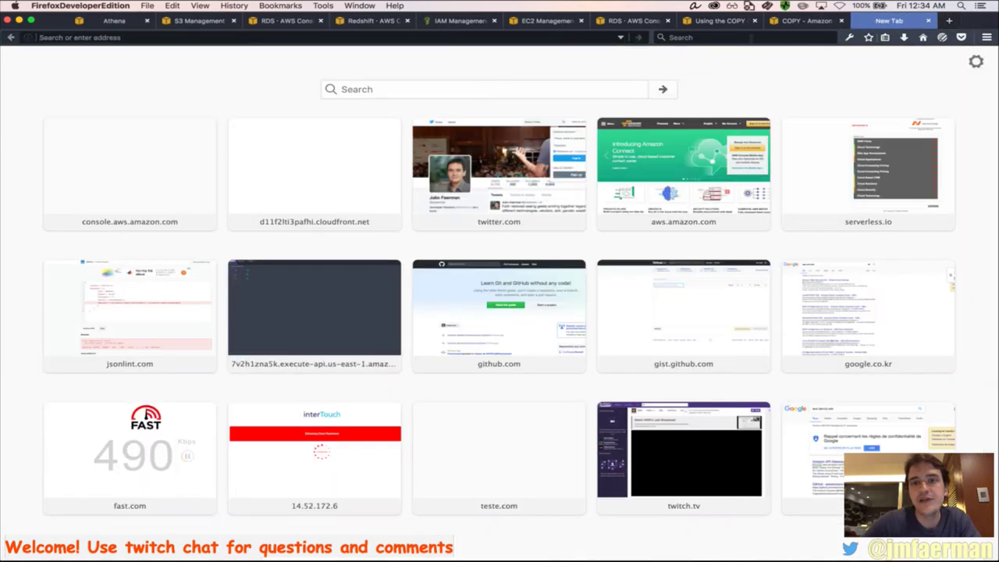
Search Google for 'aws athena drivers' and open the Accessing Amazon Athena with JDBC result
left_click(749, 38)
type("athena dr")
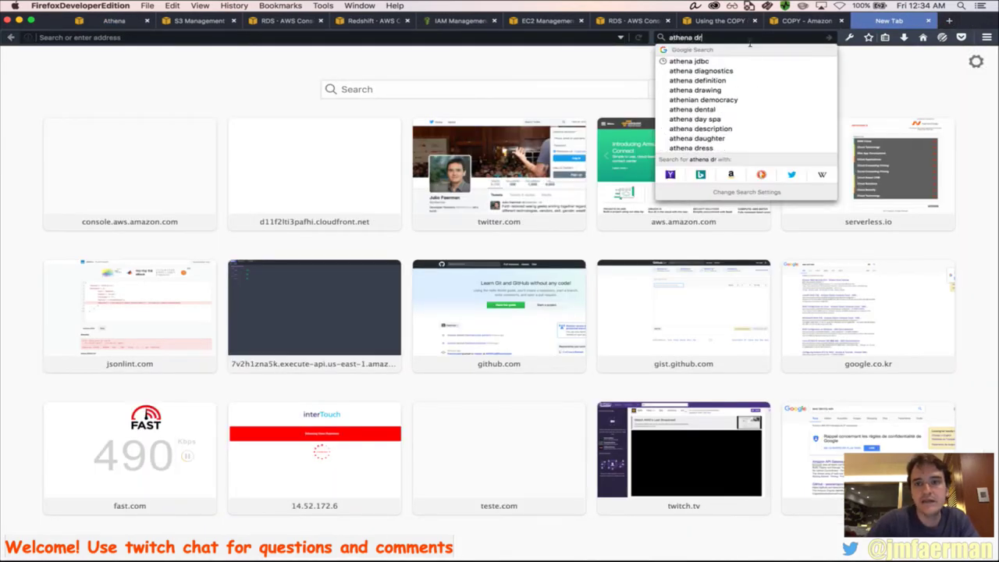
type("ivers")
key("Return")
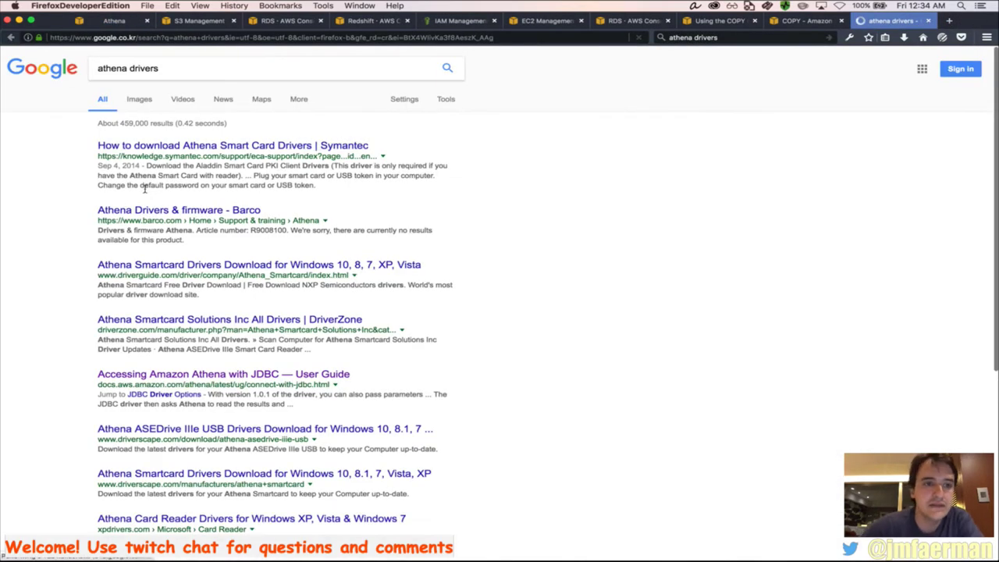
left_click(97, 71)
type("aws")
key("Return")
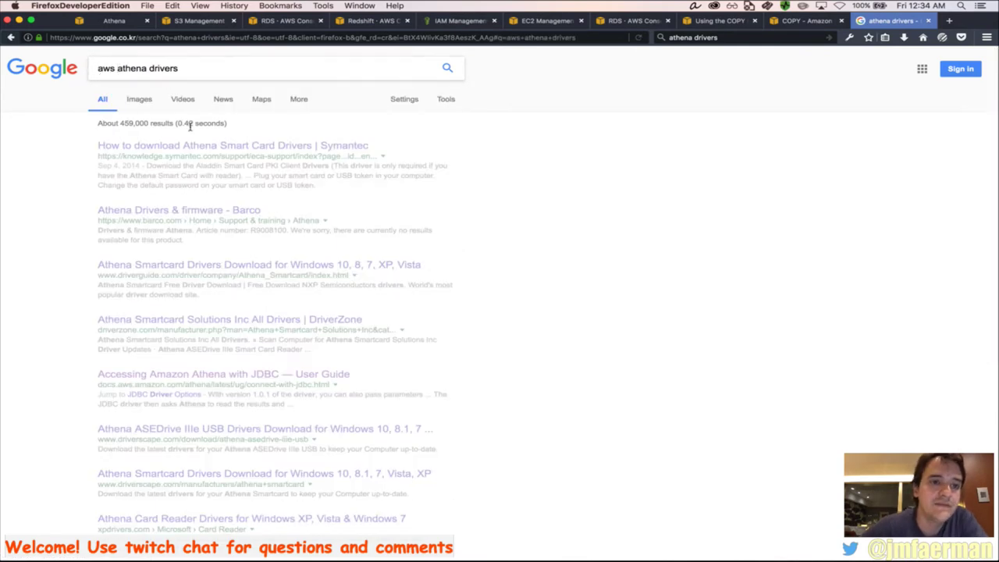
left_click(189, 145)
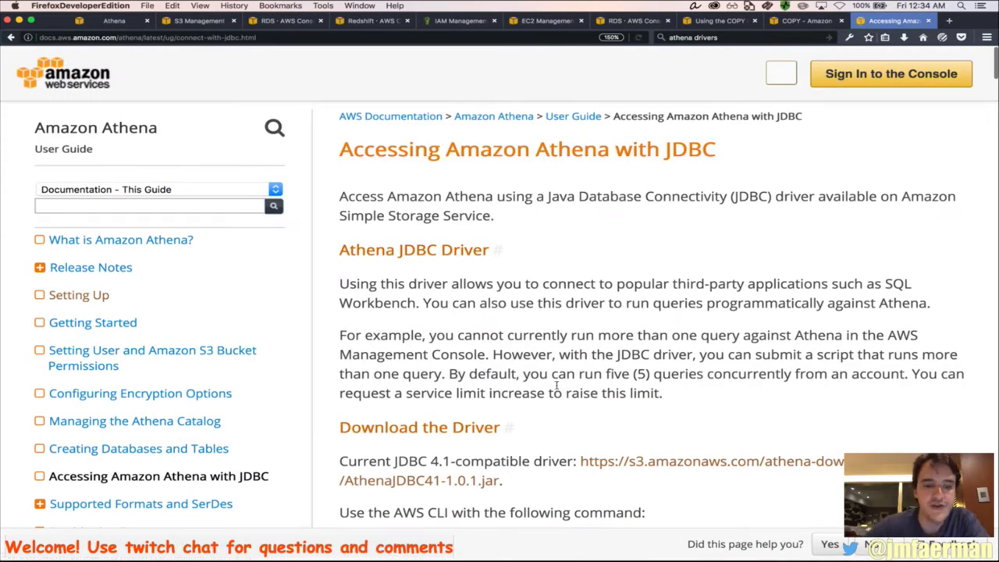
Read through the JDBC guide's driver download, JDBC URL format and driver options
scroll(551, 392, "down", 6)
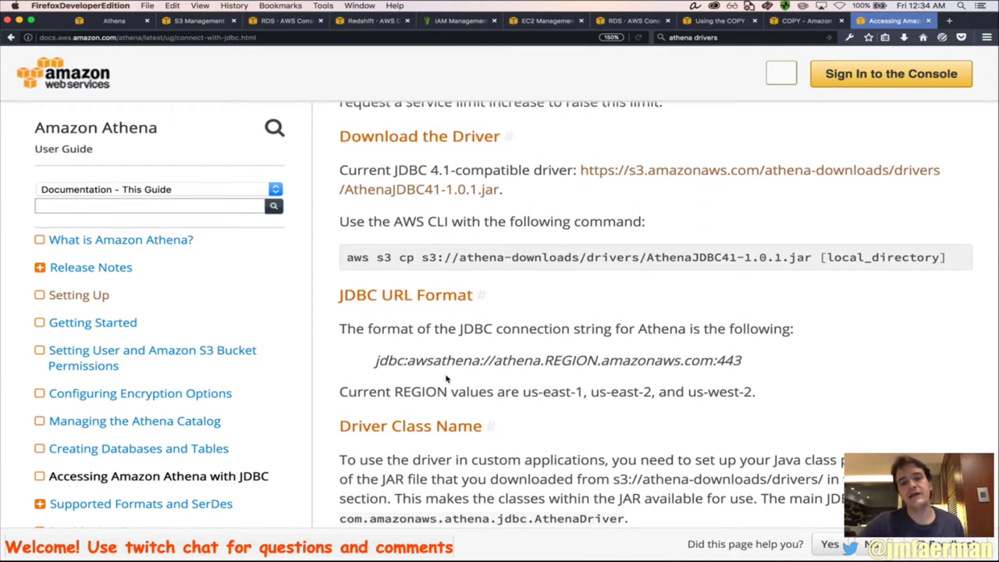
scroll(540, 392, "down", 1)
scroll(539, 392, "down", 6)
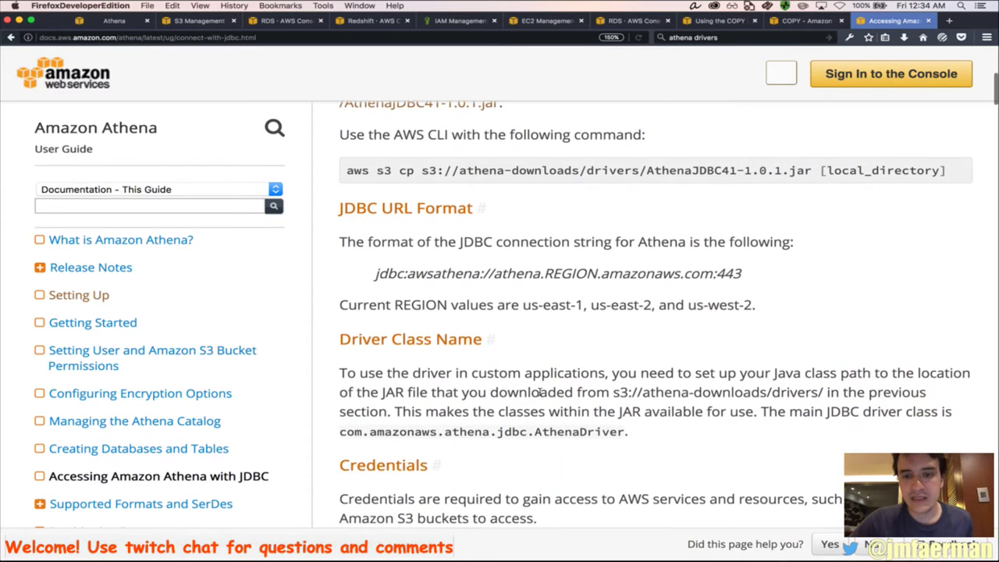
scroll(539, 388, "down", 3)
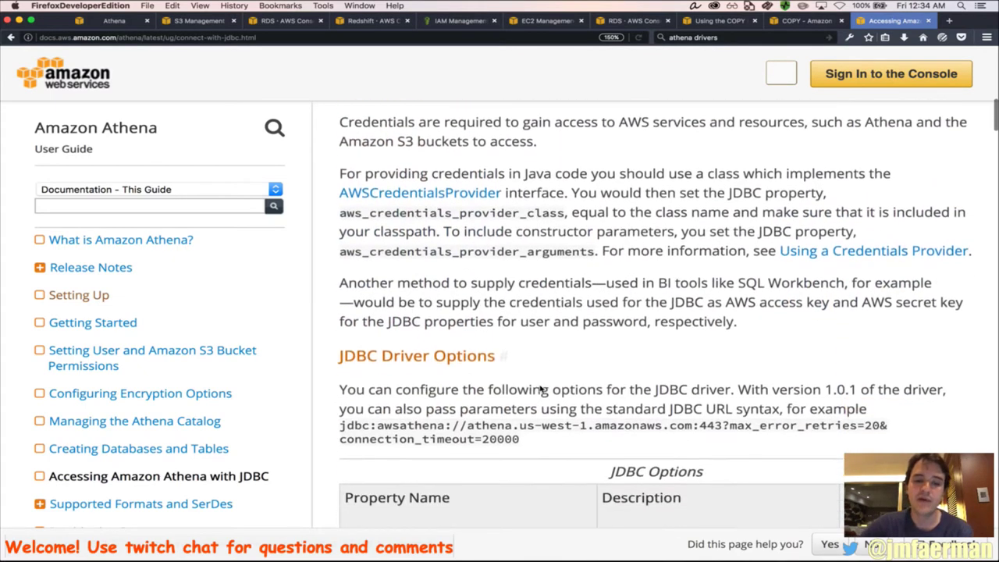
scroll(544, 390, "down", 6)
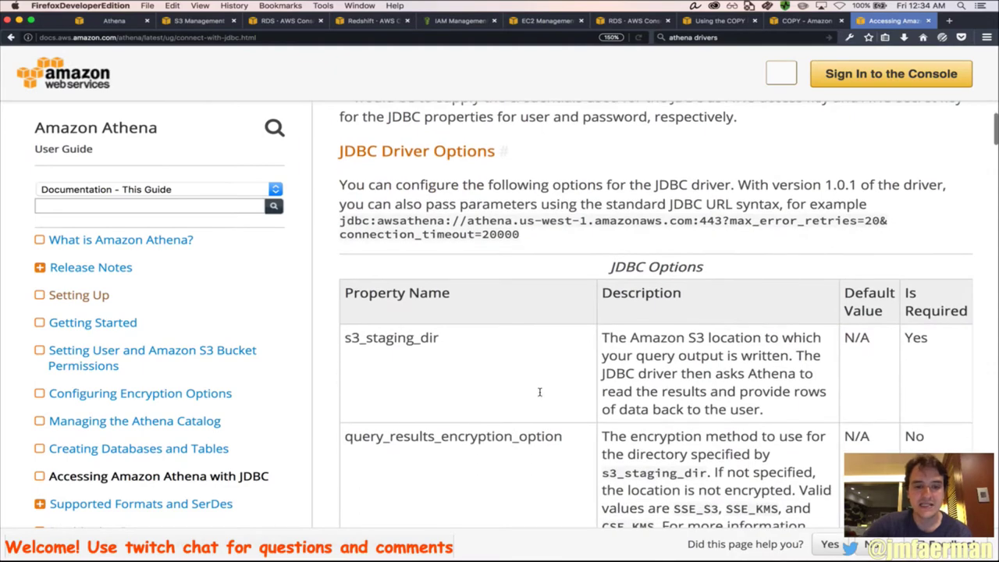
scroll(578, 355, "down", 5)
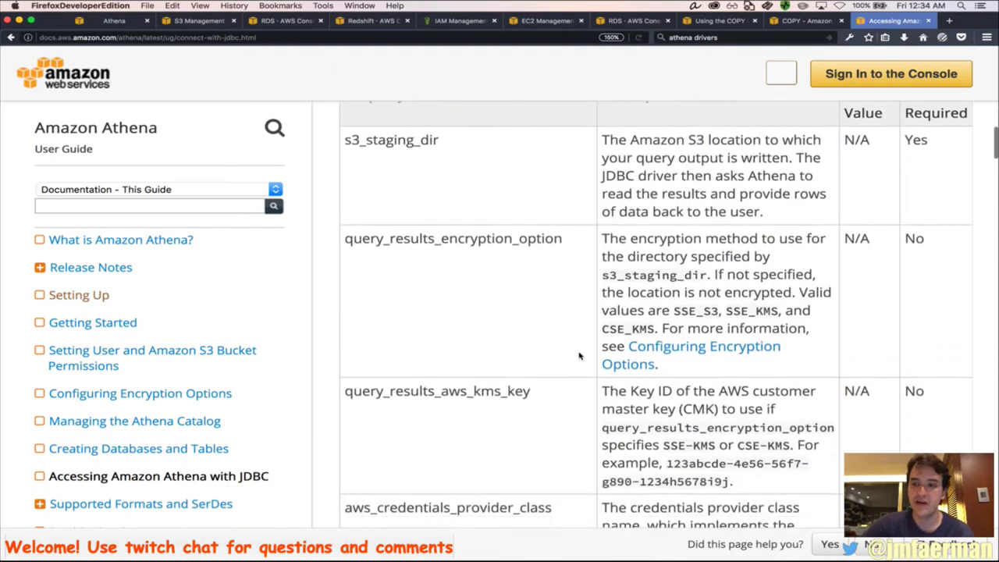
scroll(580, 356, "up", 6)
scroll(579, 356, "up", 14)
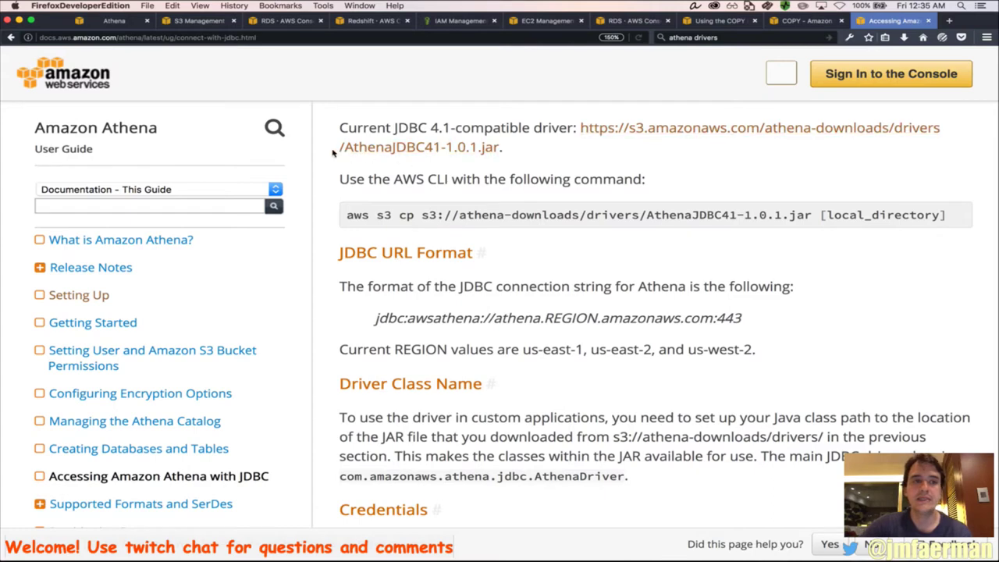
Review the per-year counts from 1979 to 2017, peaking at 72880606 in 2016
left_click(116, 22)
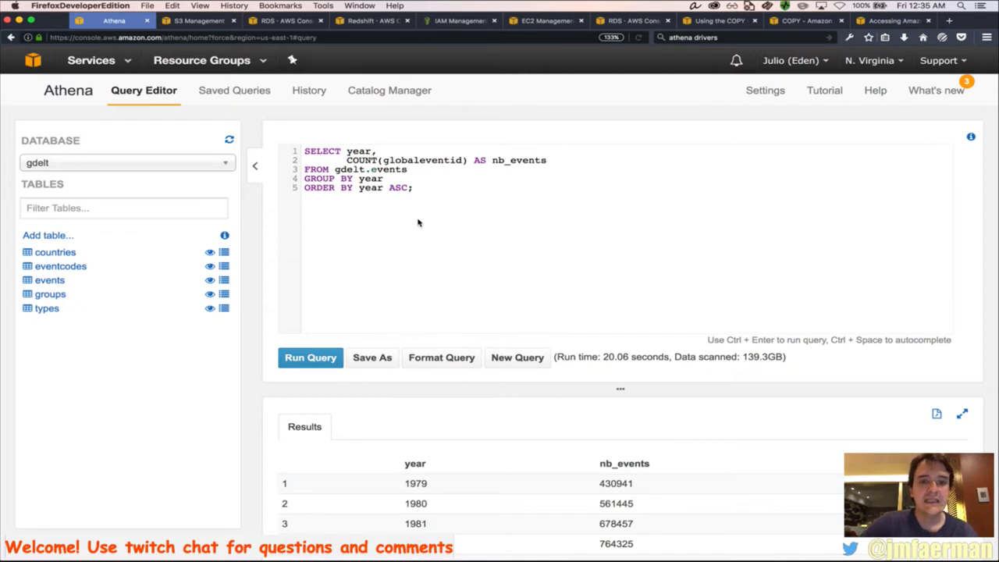
scroll(436, 379, "down", 2)
scroll(436, 378, "down", 3)
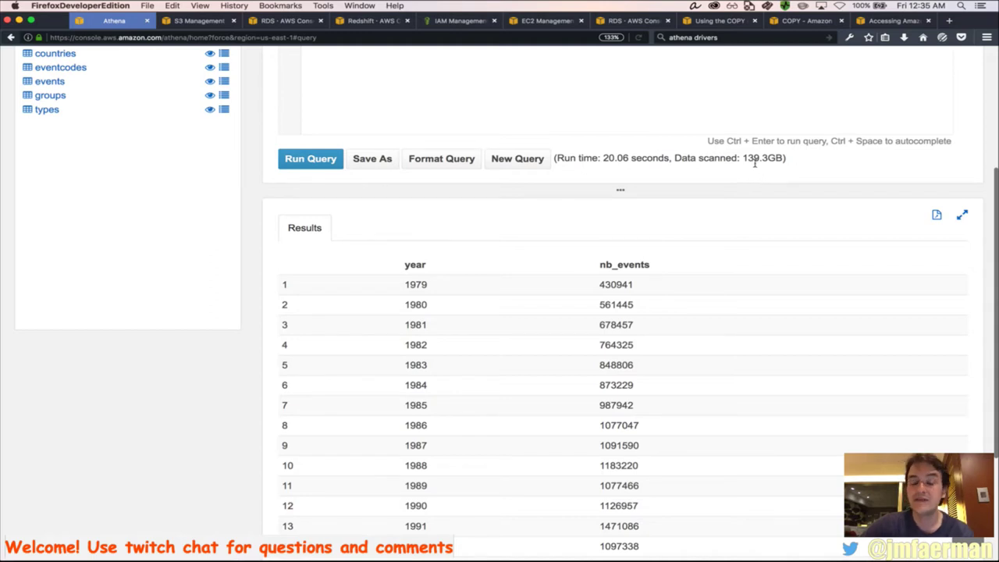
scroll(550, 257, "down", 2)
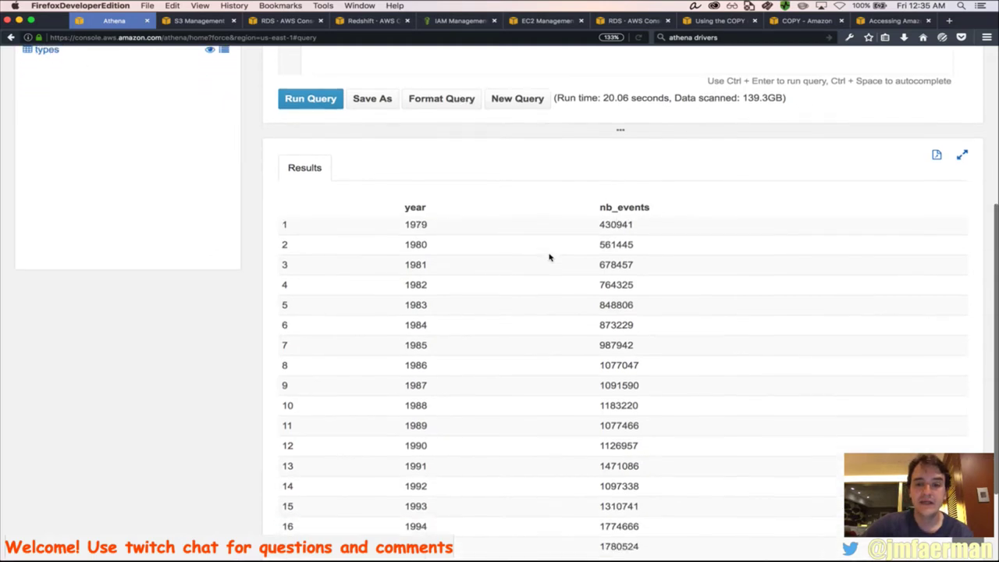
scroll(550, 257, "down", 5)
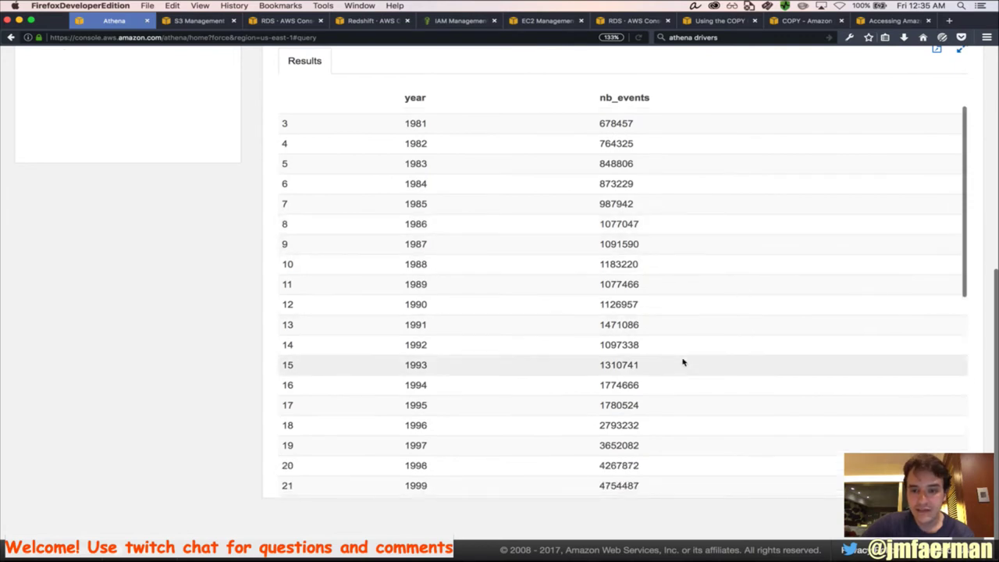
scroll(683, 361, "down", 10)
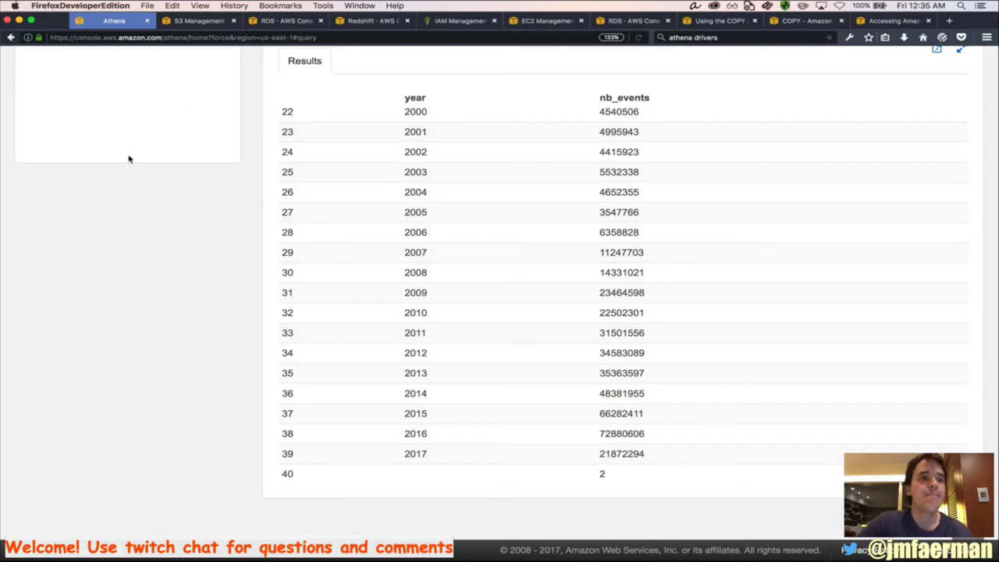
key("super+Tab")
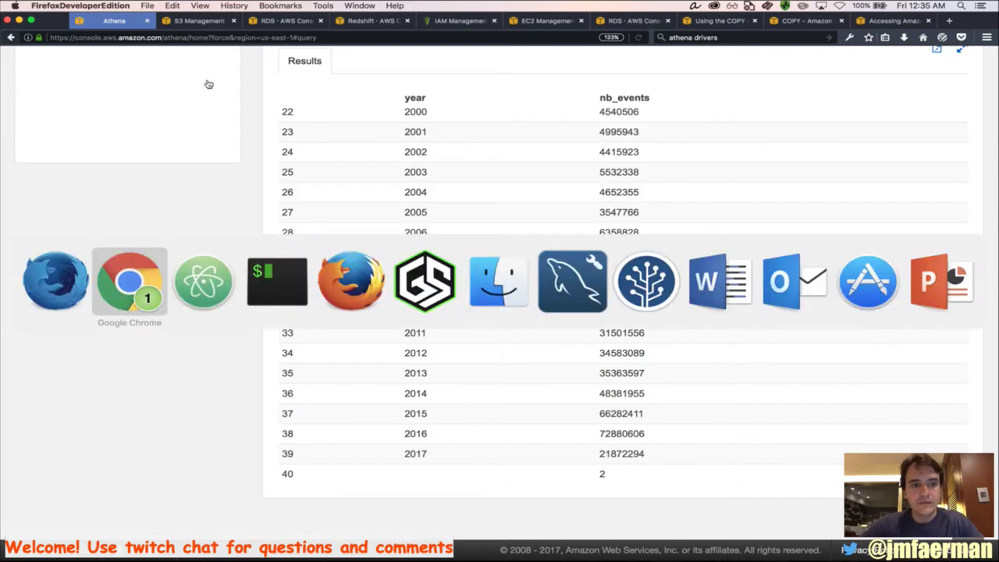
Select the blog's top-10 event categories query and switch to the Amazon Athena product page
scroll(472, 343, "down", 5)
scroll(471, 343, "down", 10)
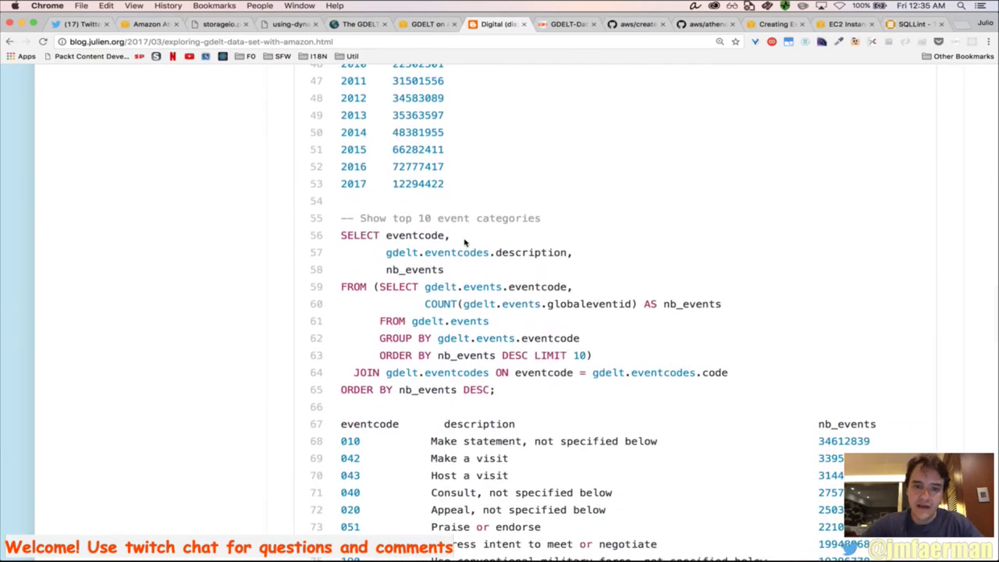
scroll(438, 242, "down", 2)
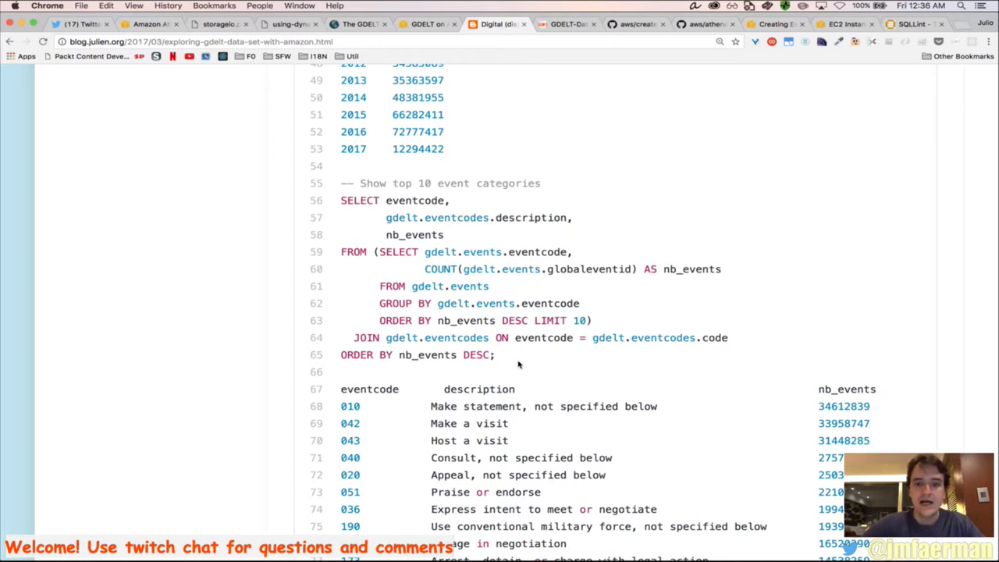
left_click_drag(508, 359, 333, 182)
key("super+c")
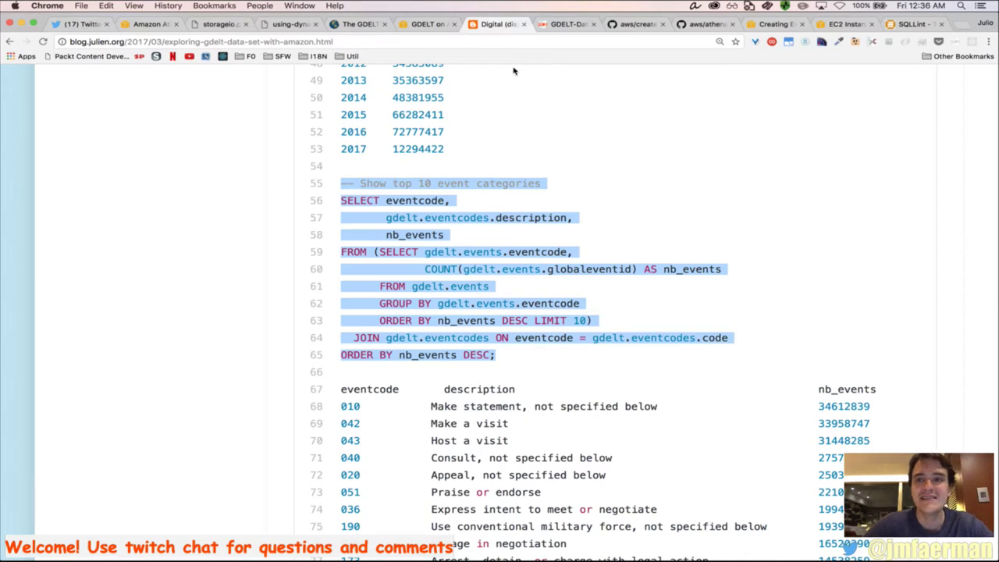
left_click(146, 24)
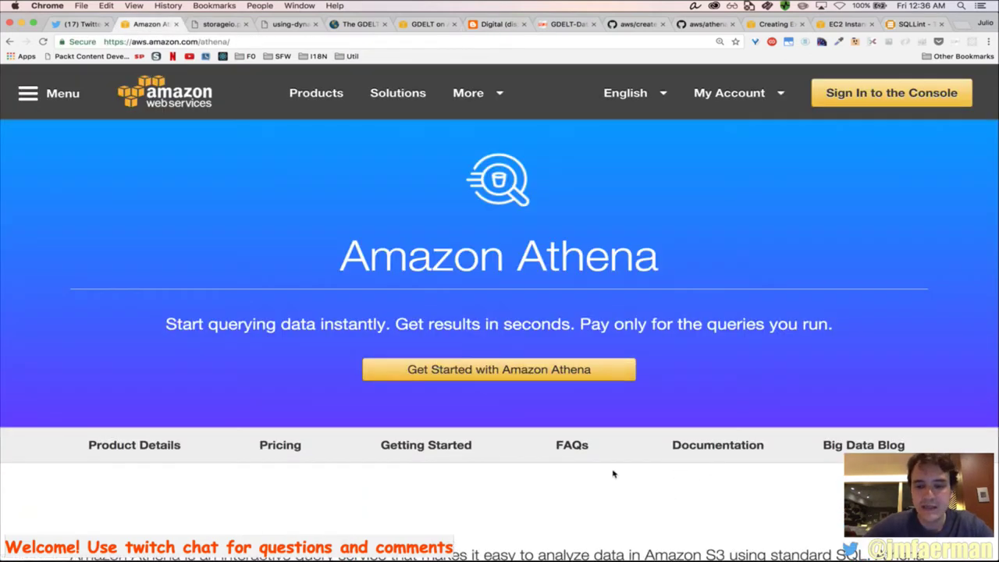
Highlight the "$5 per TB of data scanned." price on the Athena pricing page, then return to the Athena console
left_click(288, 448)
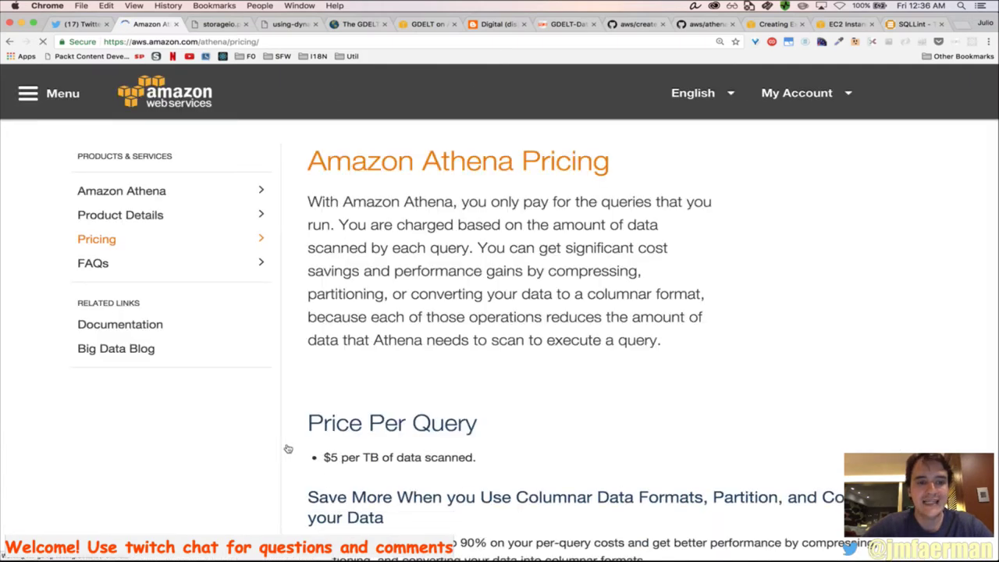
scroll(530, 397, "down", 2)
left_click_drag(530, 398, 530, 398)
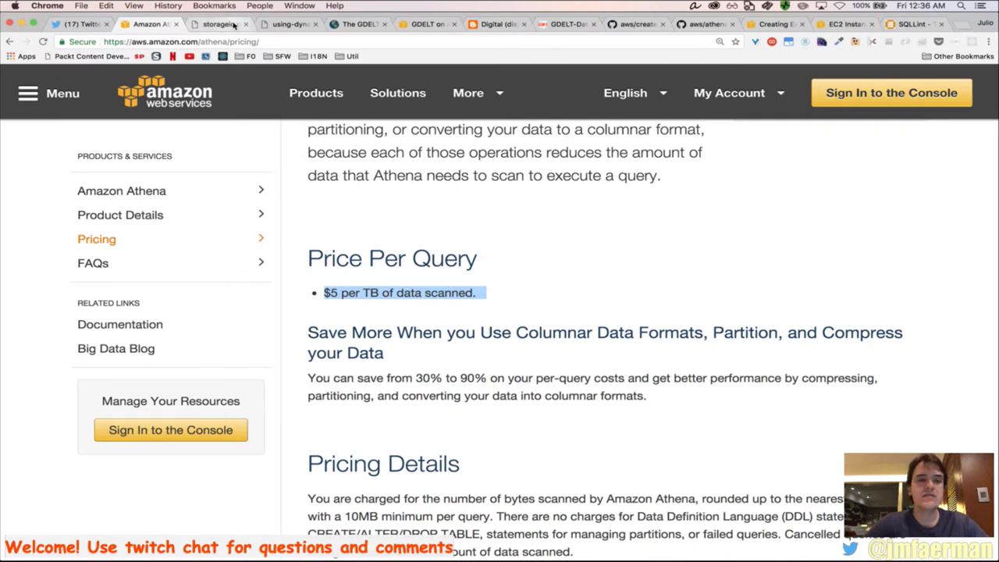
key("super+Tab")
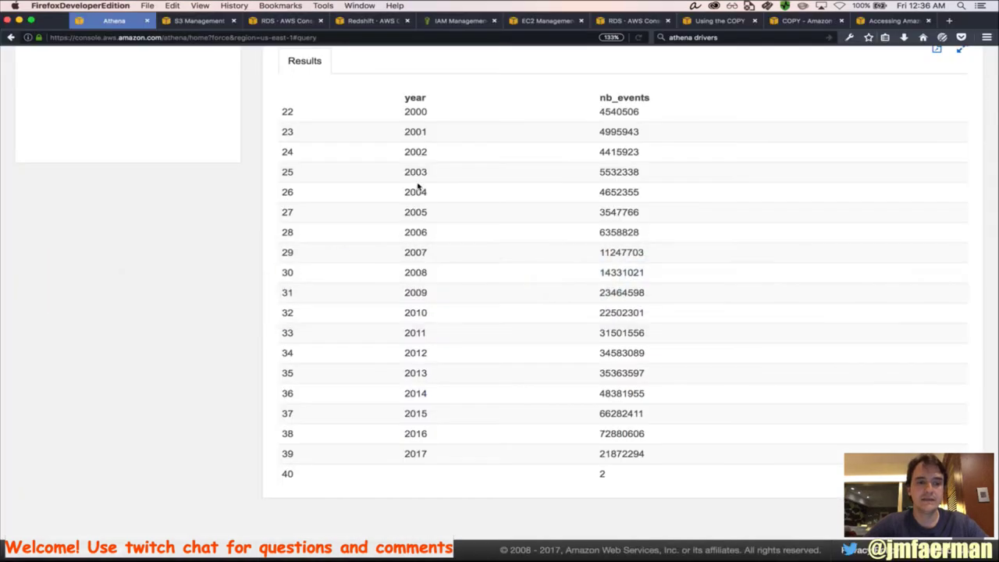
Replace the editor contents with the top 10 event categories query and run it
scroll(418, 183, "up", 10)
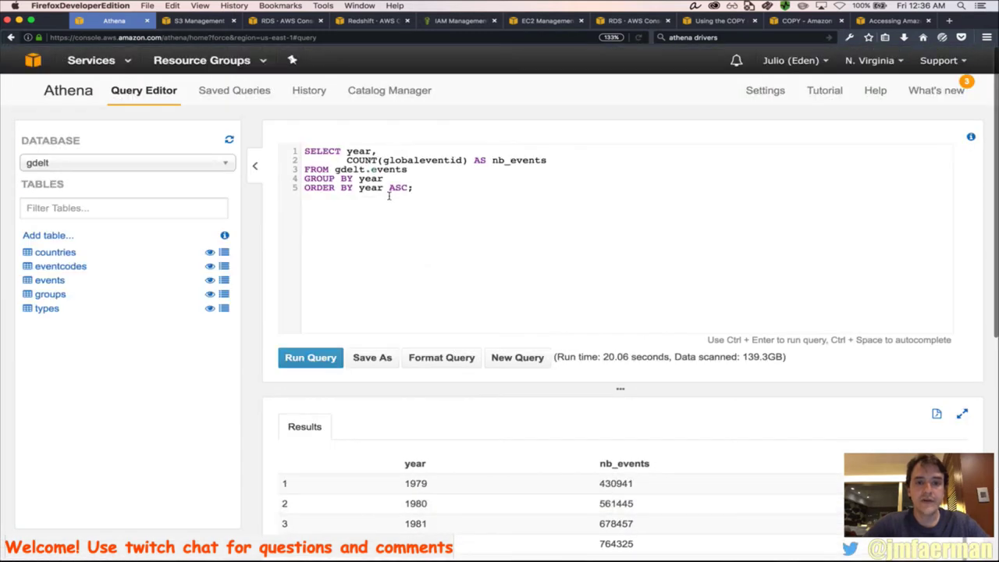
key("super+a")
key("super+v")
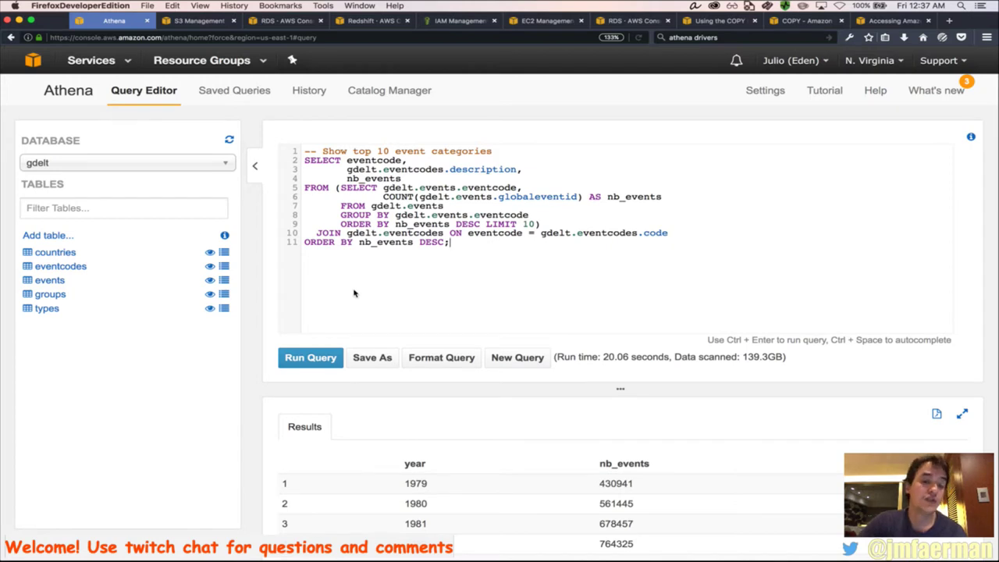
left_click(325, 359)
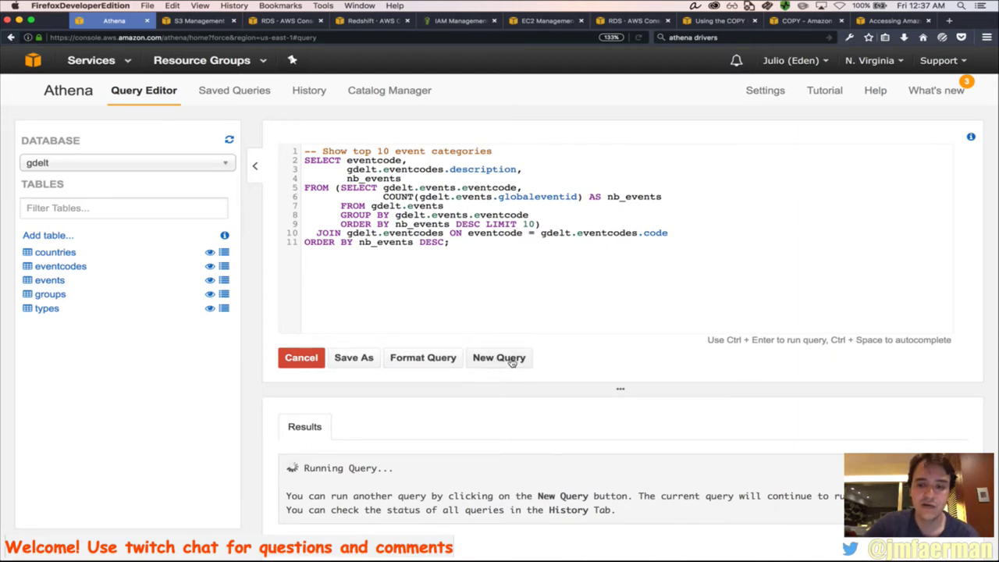
Start a new Athena query and select the Count Obama events per year query in the GDELT blog
left_click(513, 361)
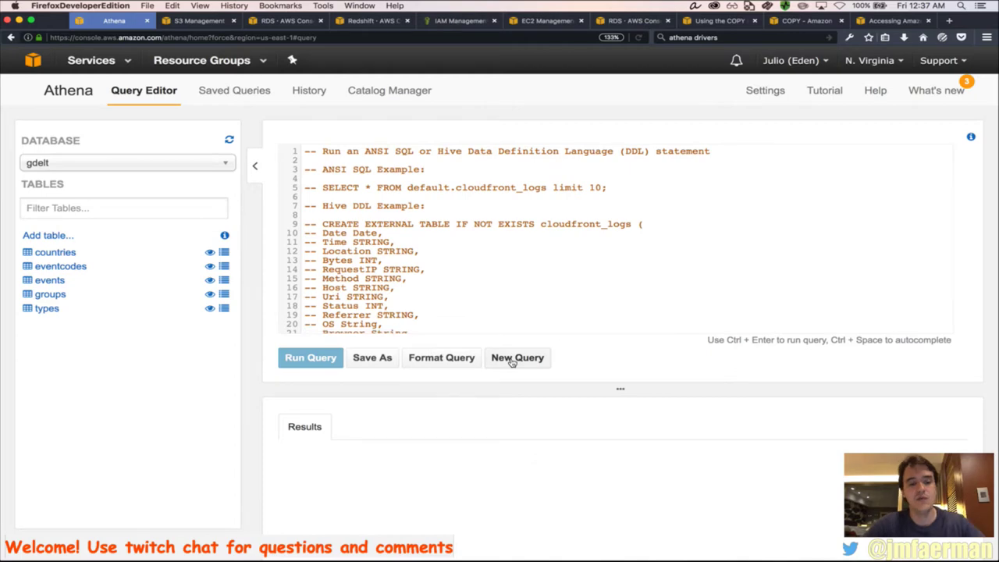
key("super+Tab")
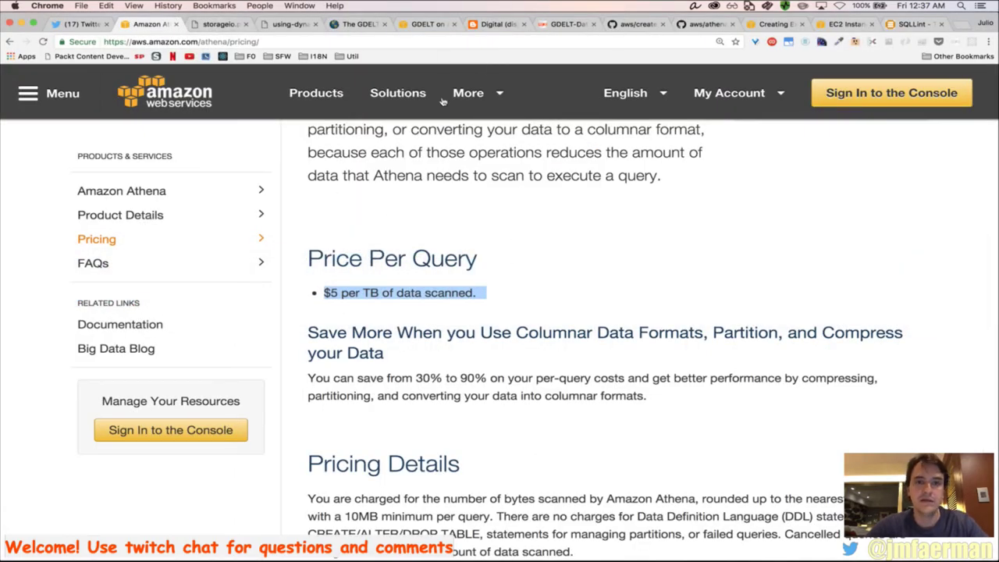
left_click(492, 25)
scroll(491, 251, "down", 8)
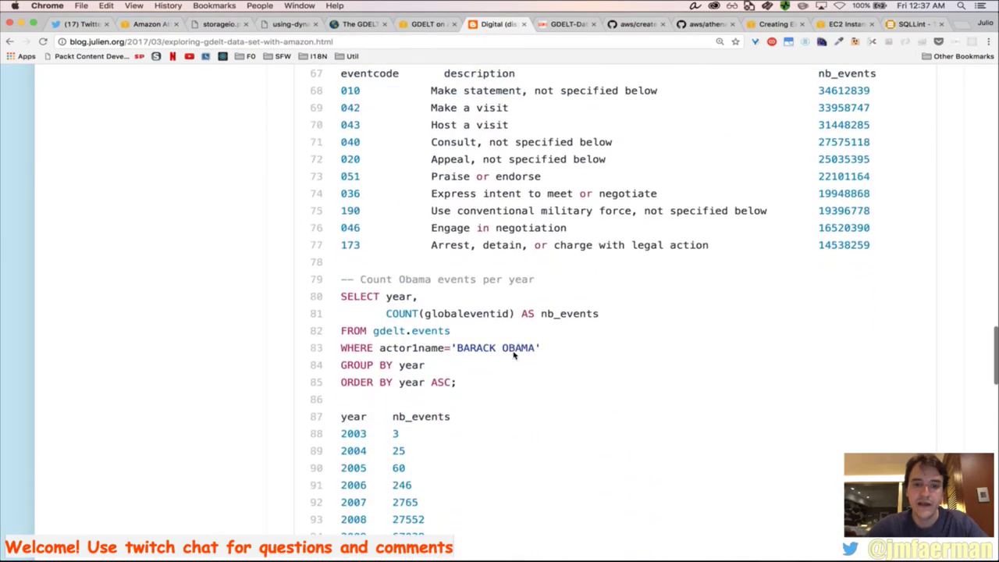
scroll(484, 336, "down", 1)
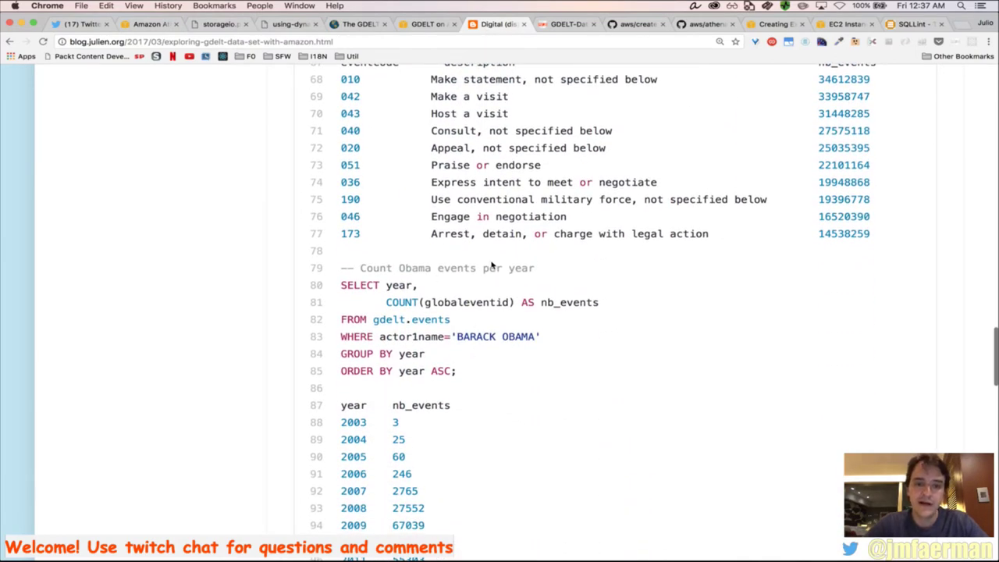
left_click_drag(476, 381, 341, 286)
key("super+c")
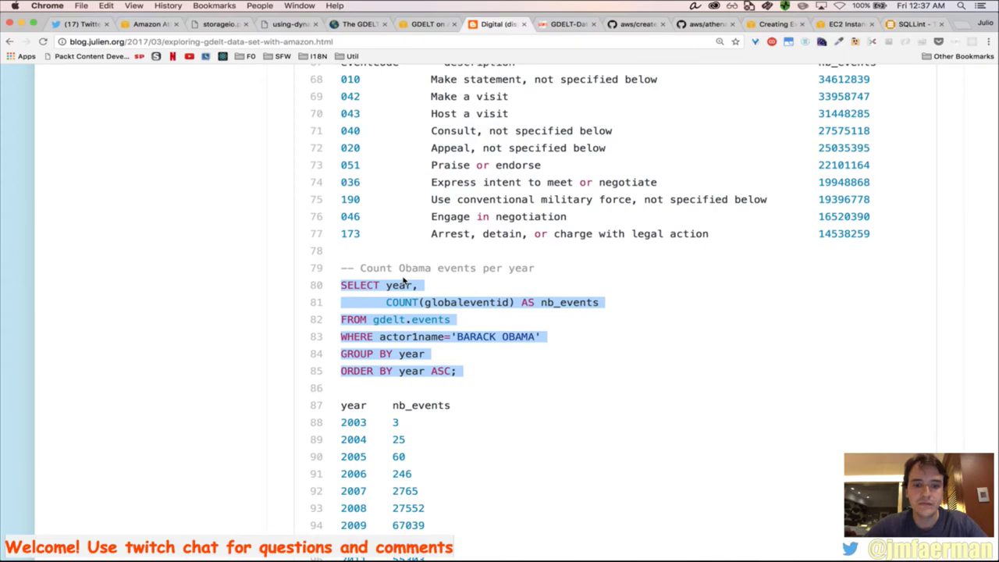
Paste the Obama events-per-year query into the empty Athena editor and run it
key("super+Tab")
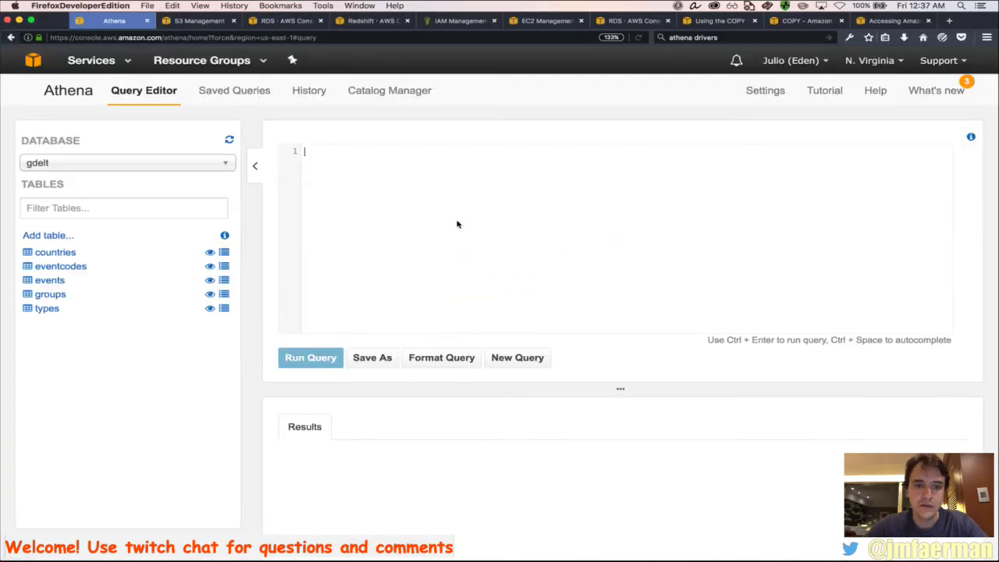
key("super+v")
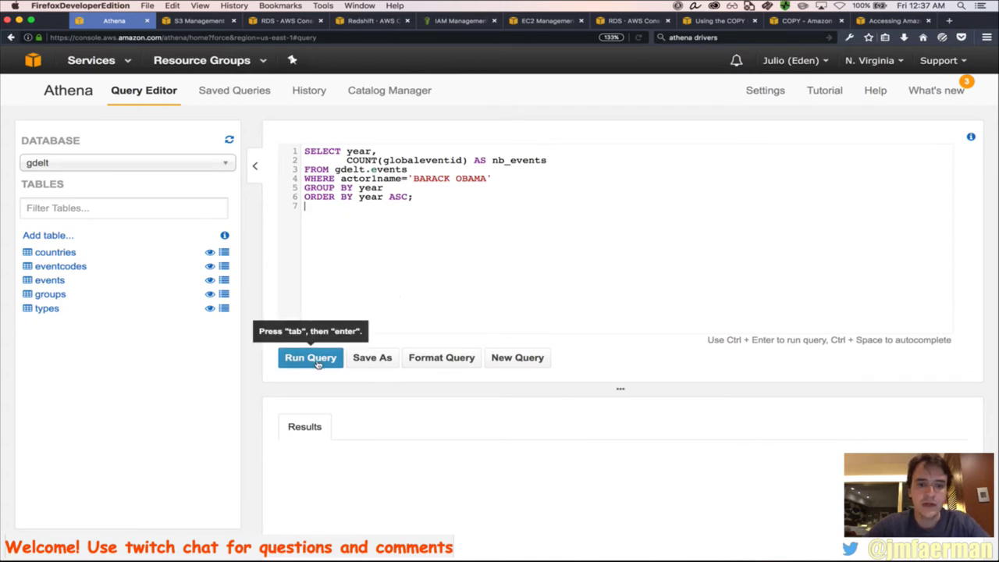
left_click(311, 358)
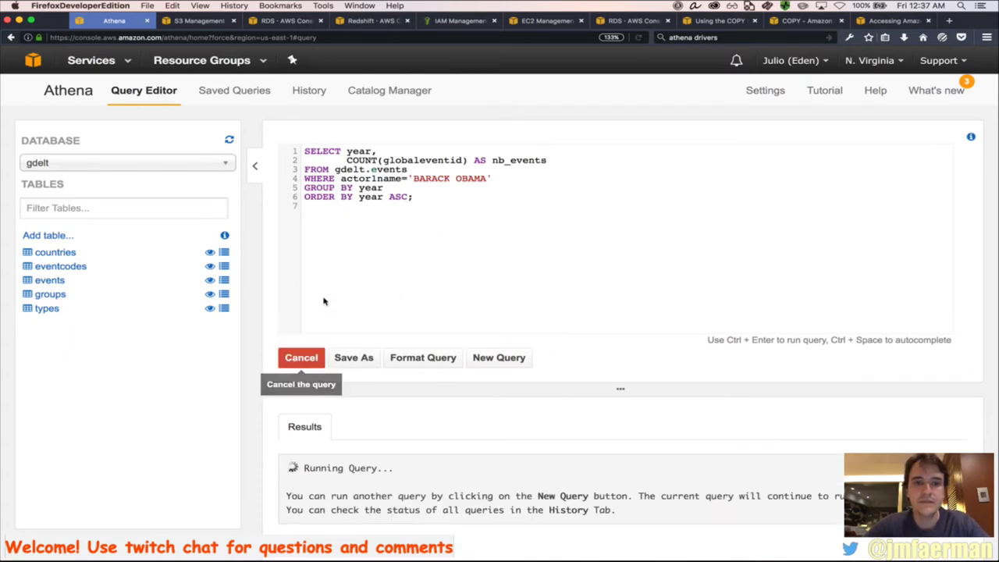
Download the top 10 event categories results from History as a CSV and open it in Excel
left_click(310, 92)
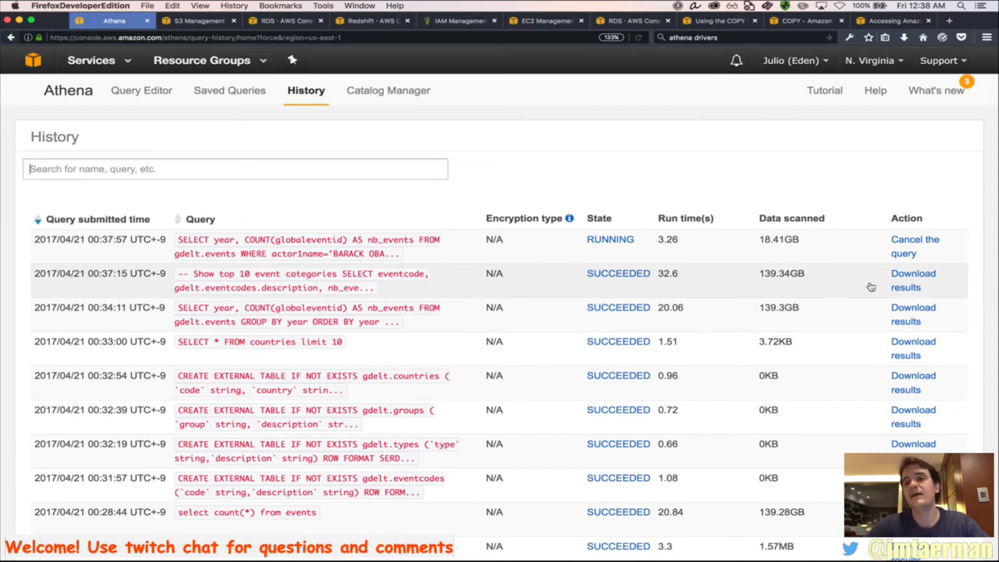
left_click(904, 287)
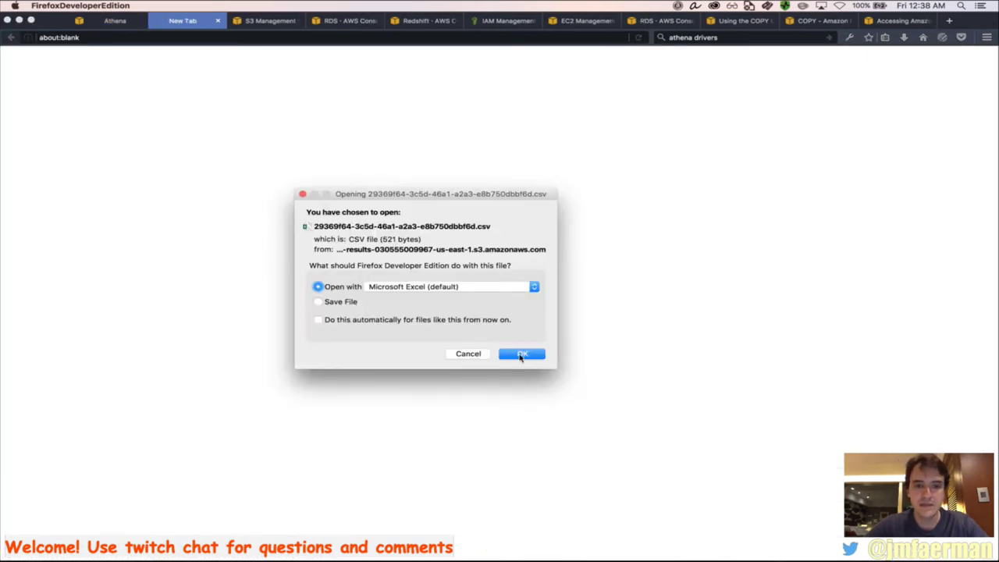
left_click(523, 355)
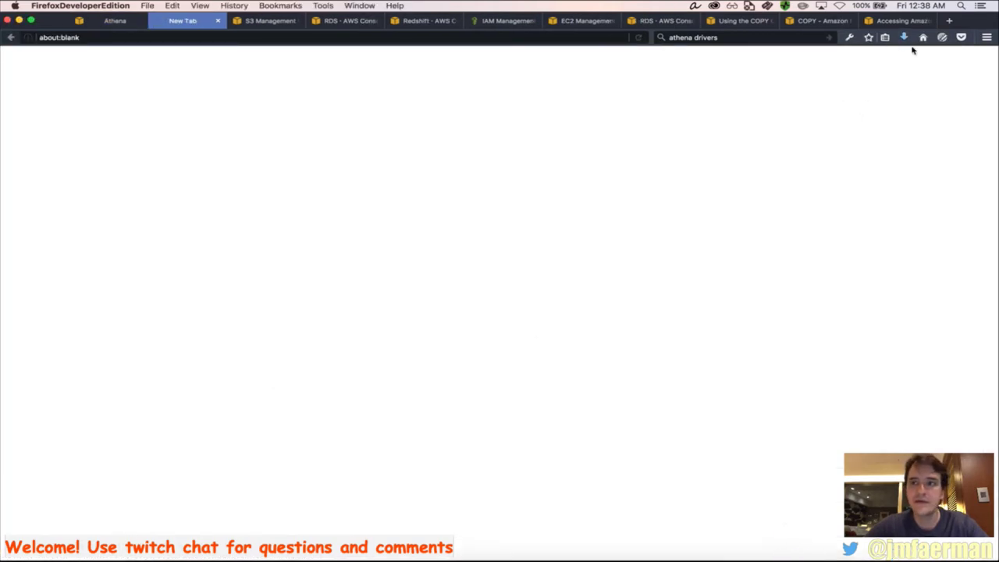
left_click(904, 37)
Widen the eventcode and description columns and read the descriptions down to Engage in negotiation
left_click(851, 63)
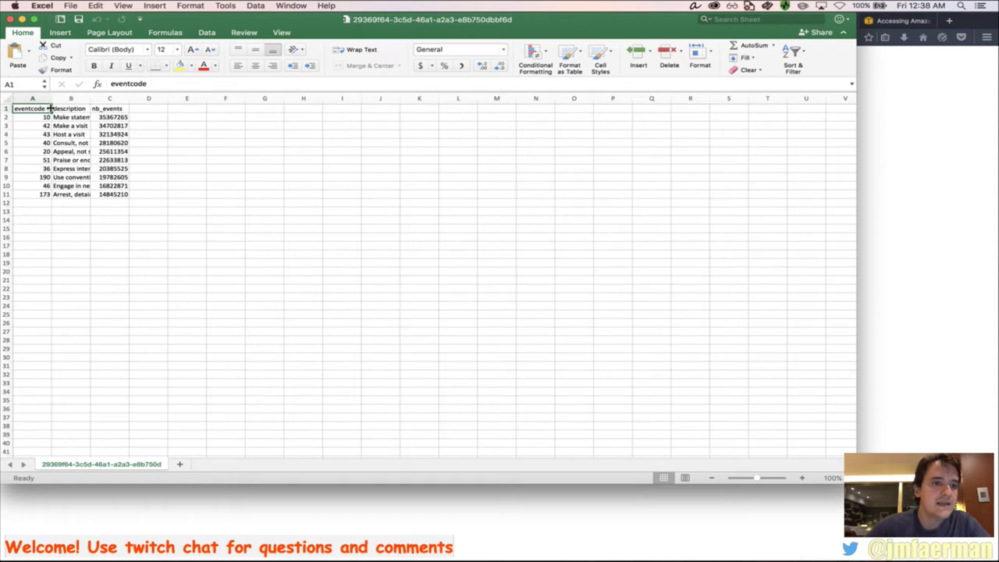
left_click_drag(51, 108, 231, 139)
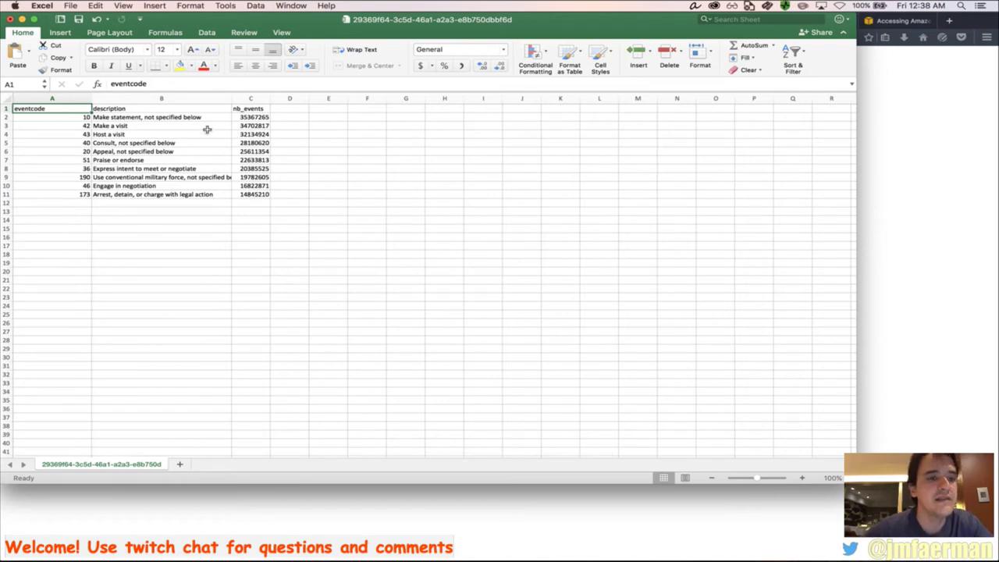
key("Down")
key("Right")
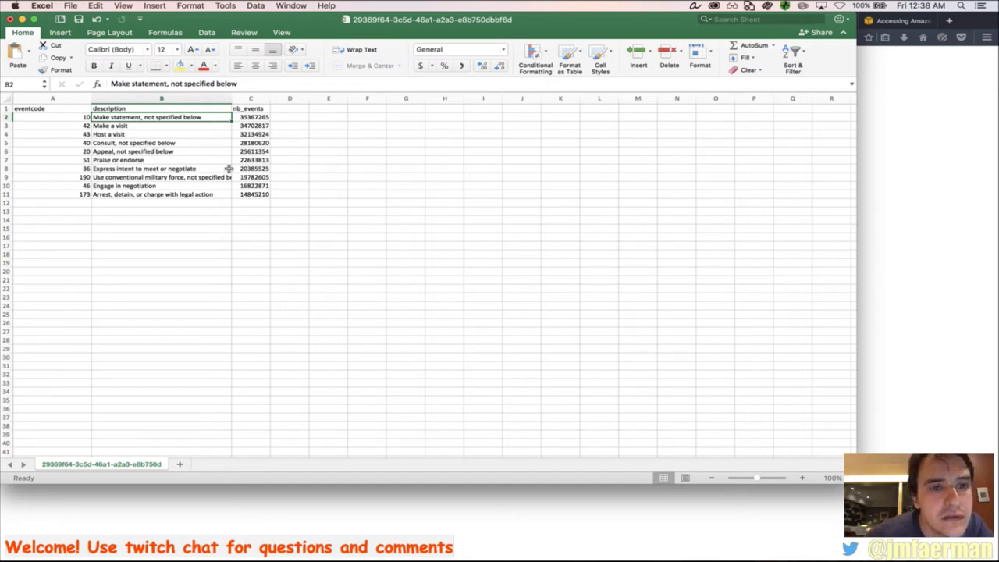
key("Down")
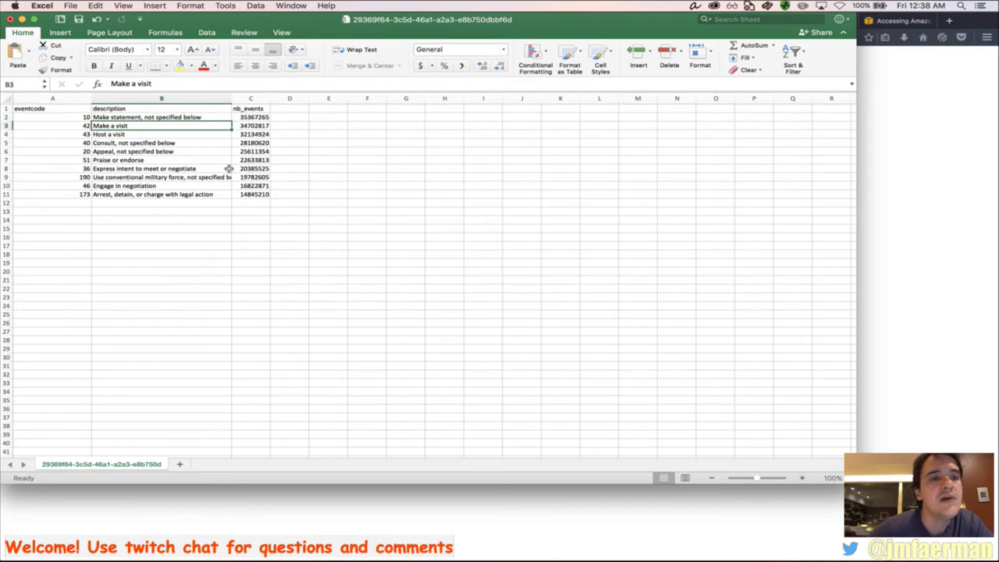
key("Down")
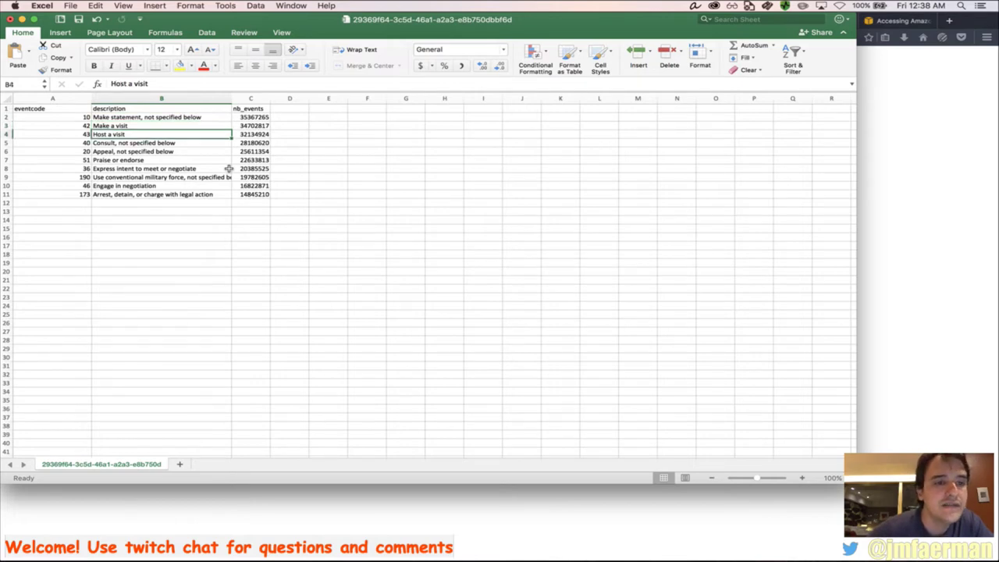
key("Down")
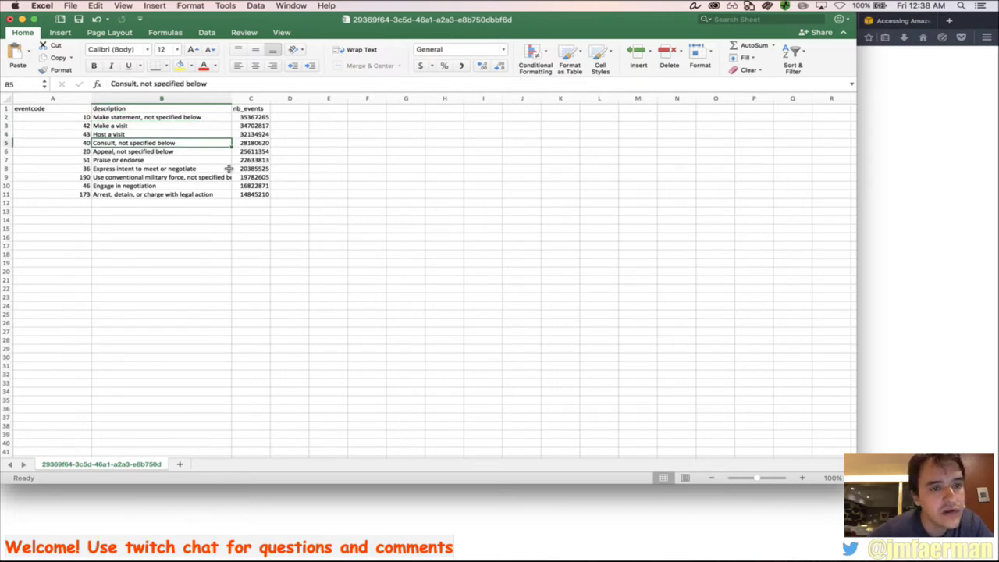
key("Down")
key("Down")
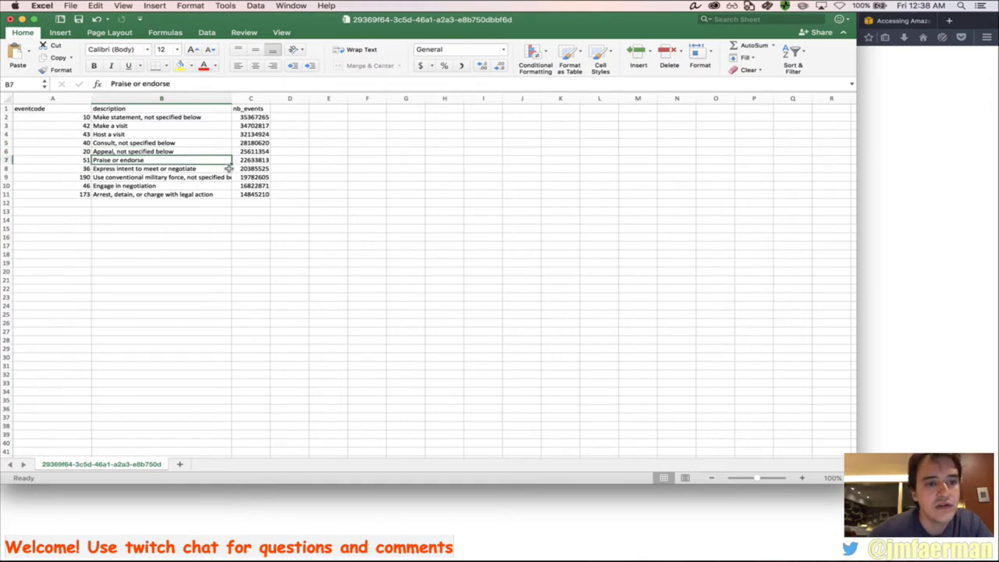
key("Down")
key("Down")
key("Down")
key("super+Tab")
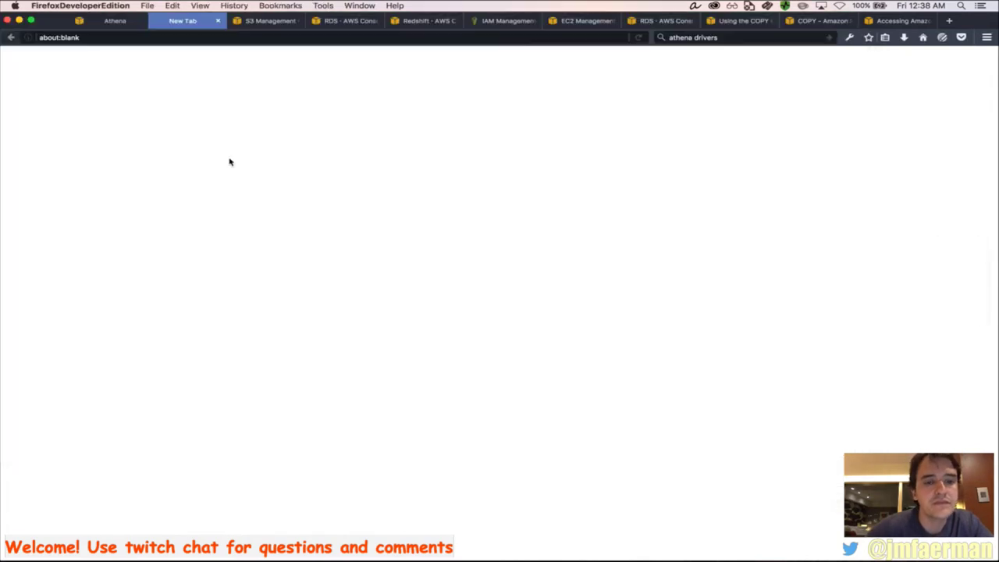
Download the completed Obama events-per-year results from the Athena History list
left_click(115, 20)
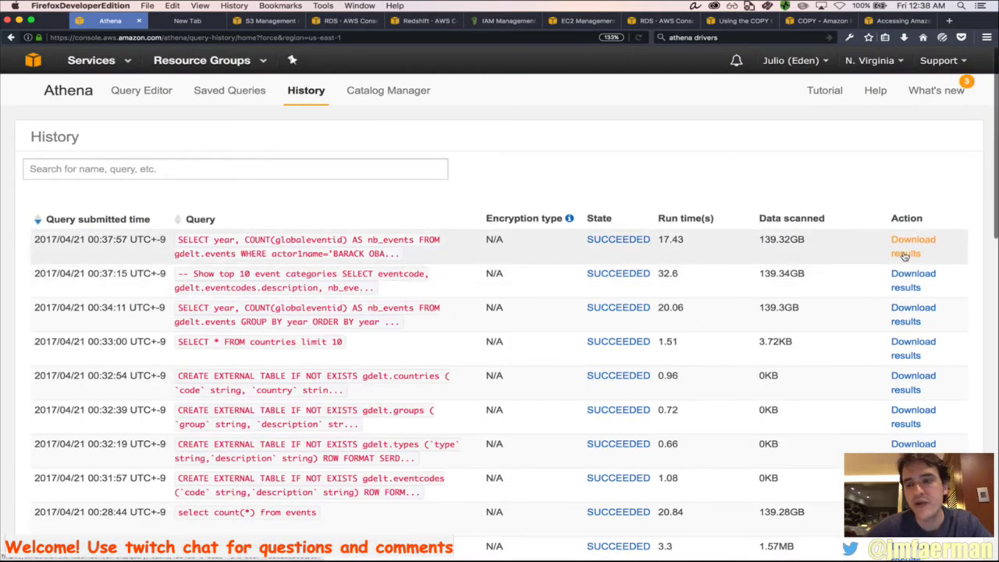
left_click(904, 254)
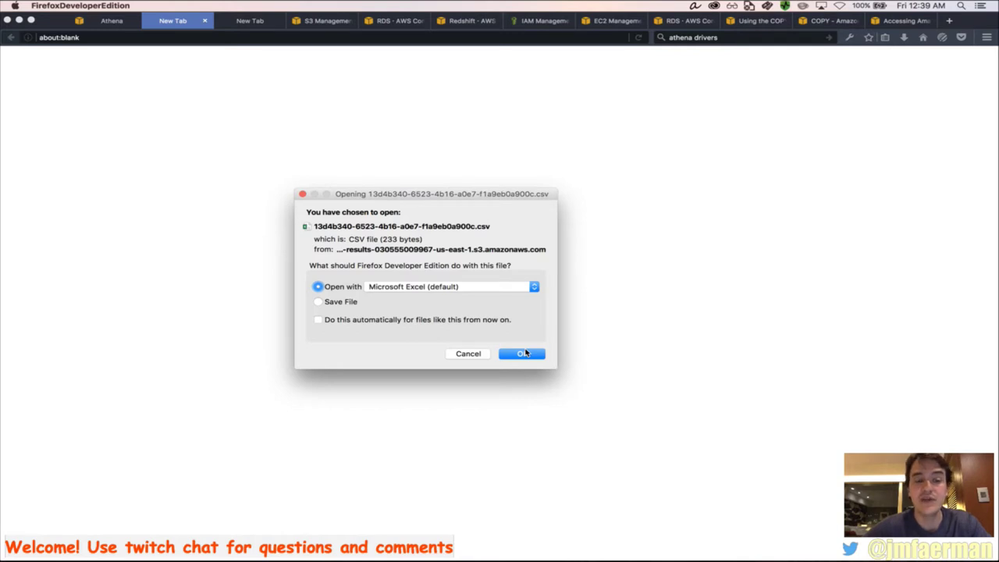
Open the Obama per-year CSV (2003–2017) in Excel and widen the nb_events column
left_click(523, 353)
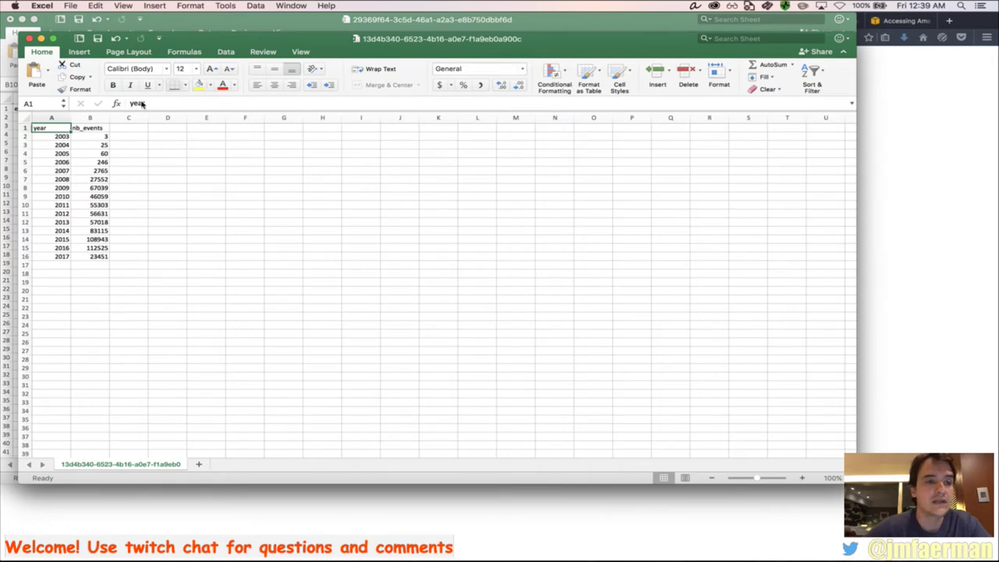
left_click_drag(109, 128, 130, 135)
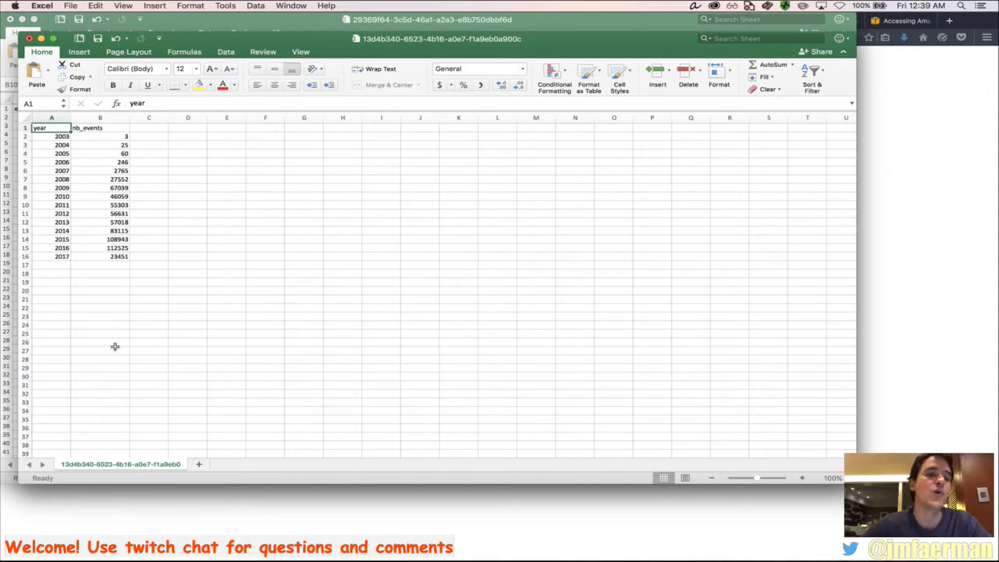
key("super+Tab")
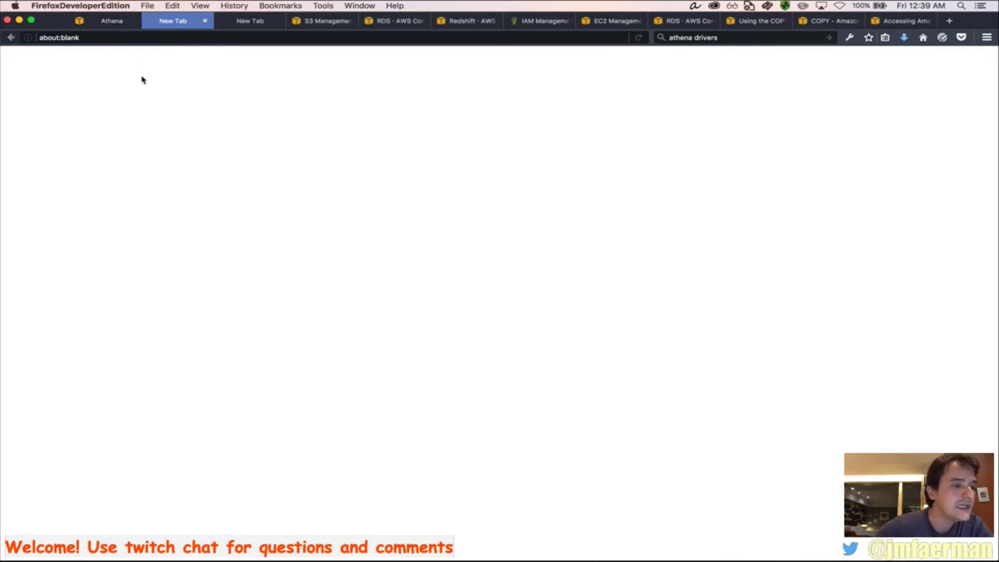
Close the two empty New Tab tabs and return to the Athena query History
left_click(107, 23)
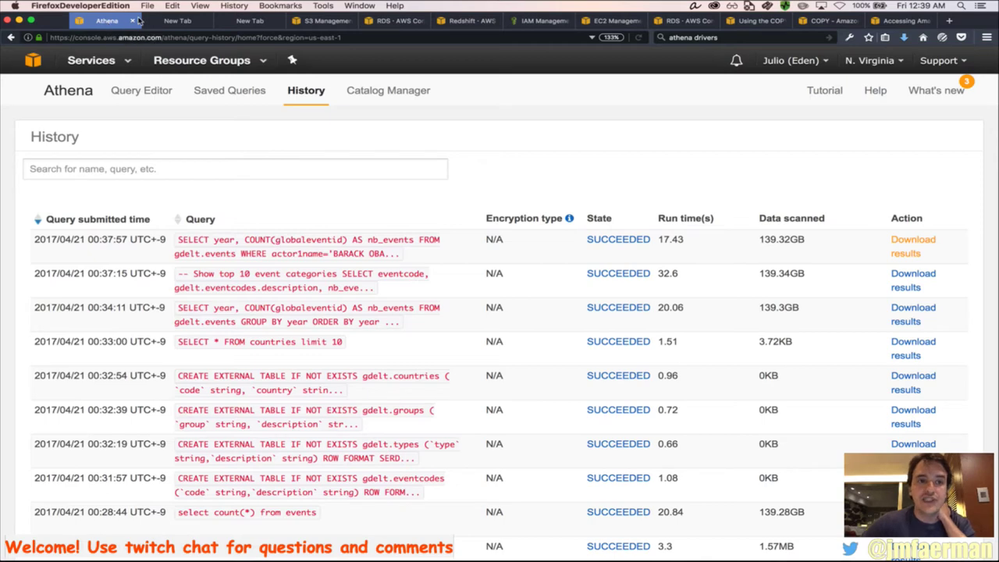
left_click(173, 20)
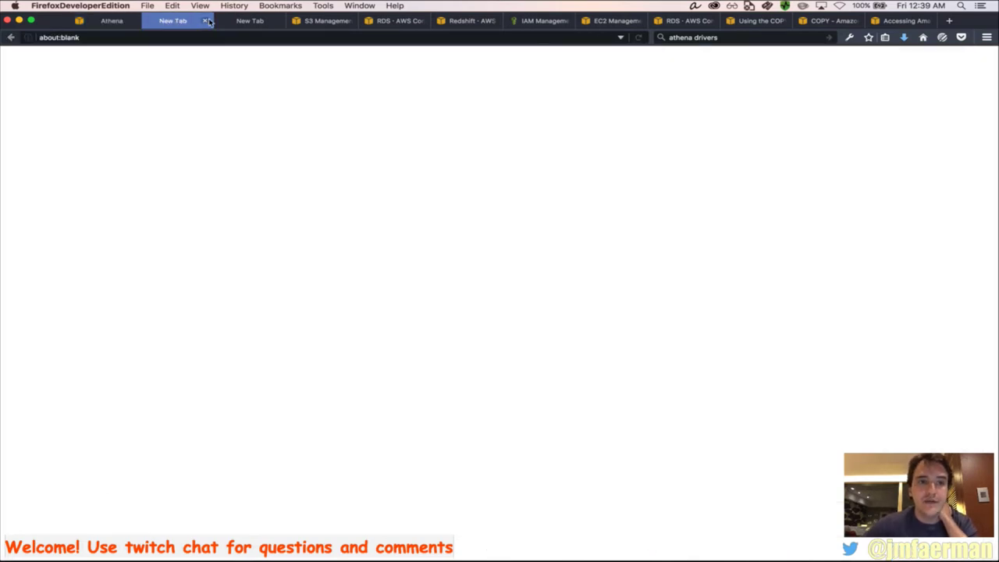
left_click(205, 21)
left_click(206, 21)
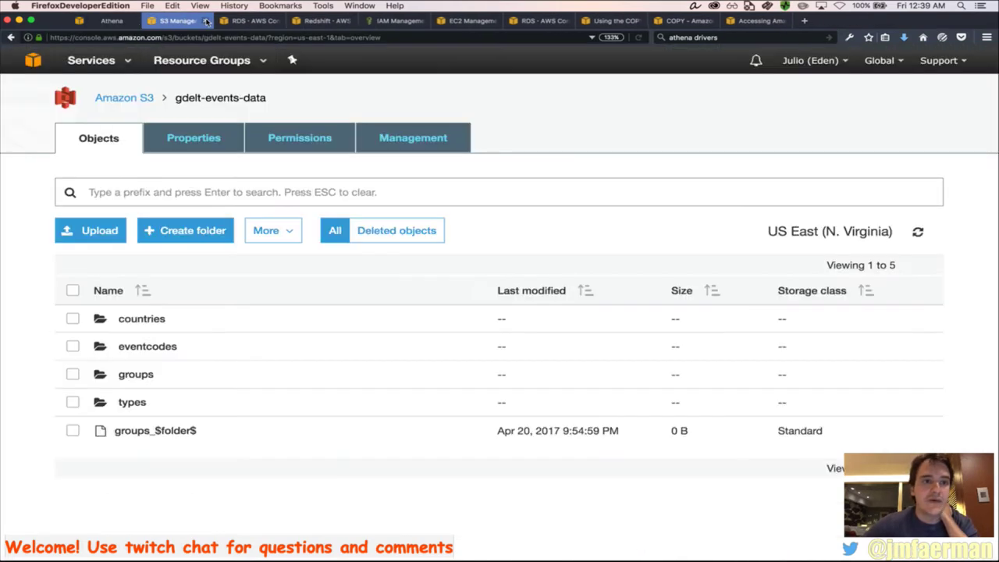
left_click(101, 21)
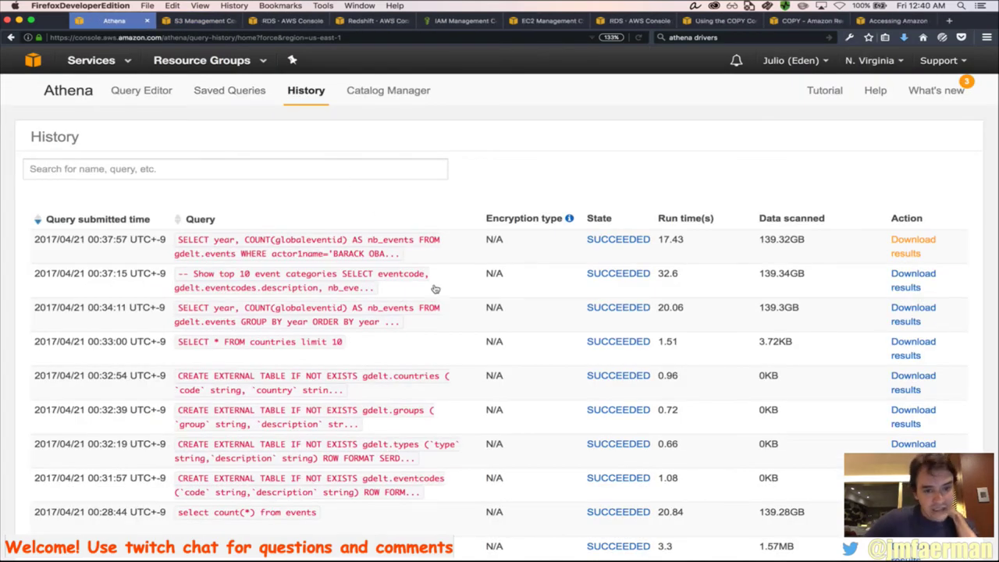
Check the per-year results spreadsheet in Excel, then bring up the GDELT blog in Chrome
key("super+Tab")
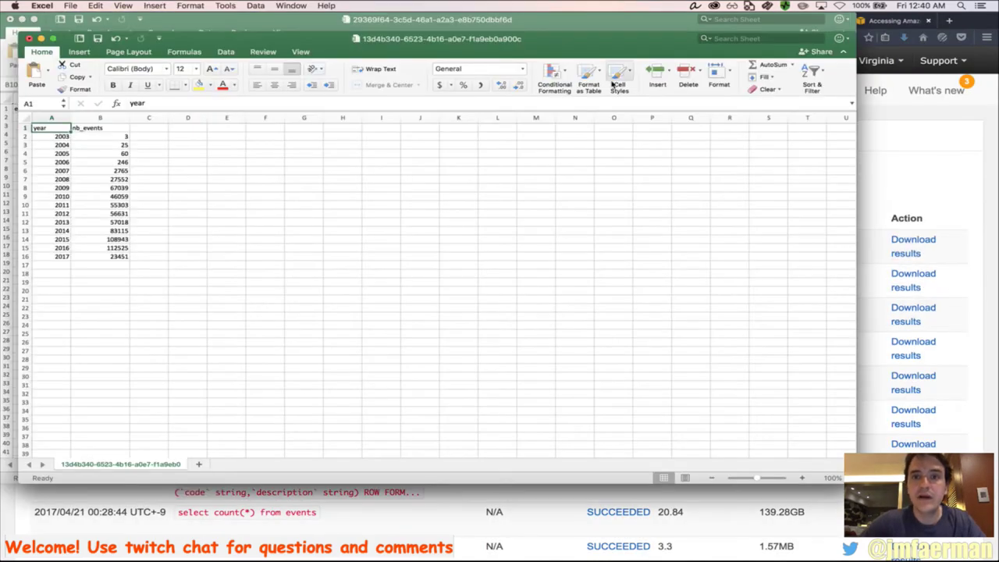
key("super+Tab")
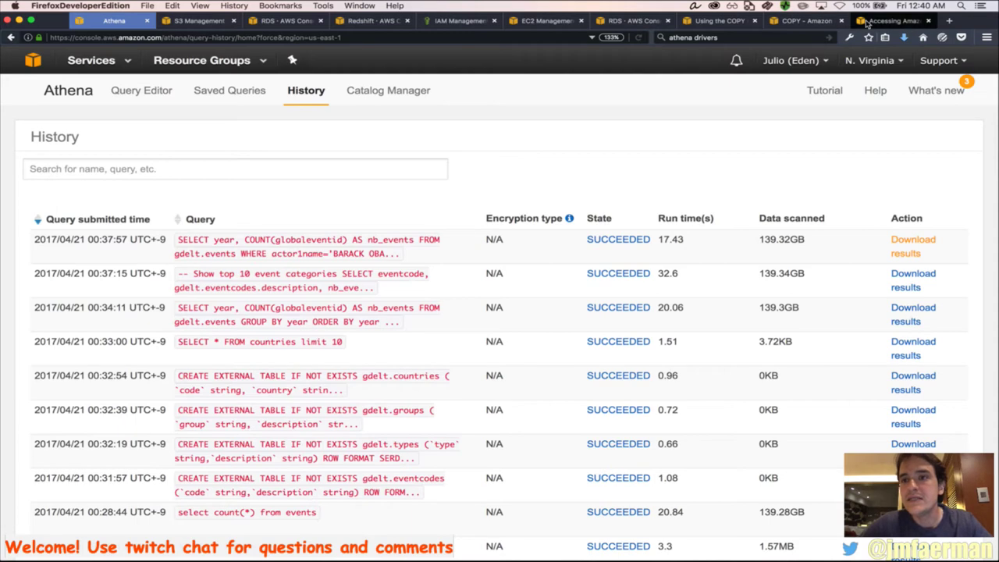
key("super+Tab")
key("super+Tab")
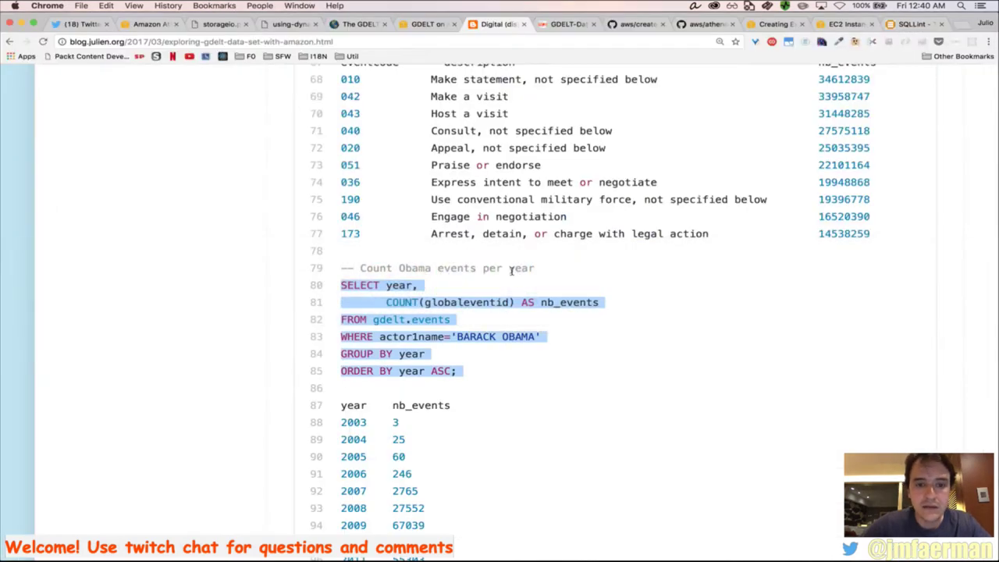
Copy the blog's Obama/Putin events-per-category query, then return to Athena's History in Firefox
scroll(573, 342, "down", 10)
scroll(573, 342, "down", 5)
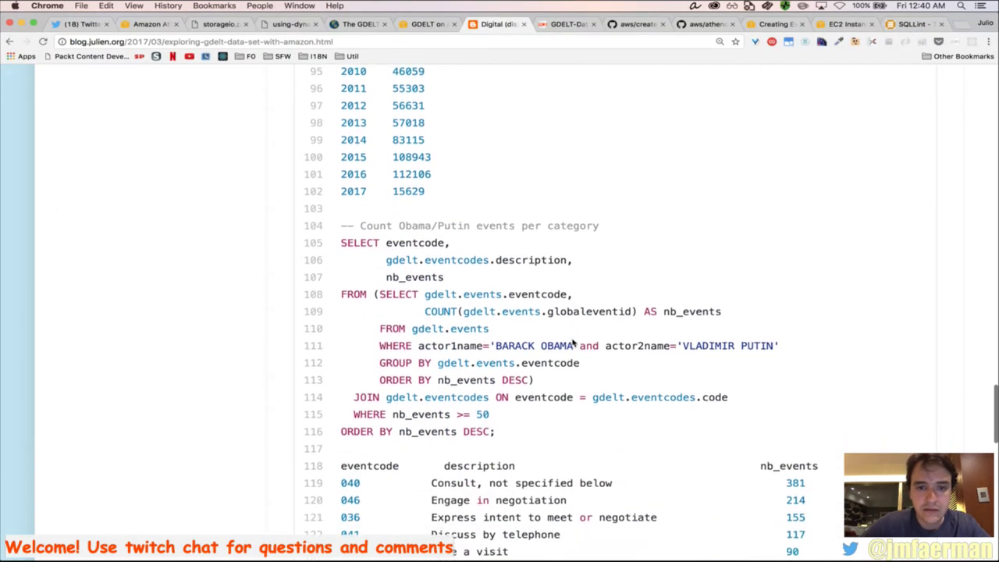
scroll(573, 342, "down", 1)
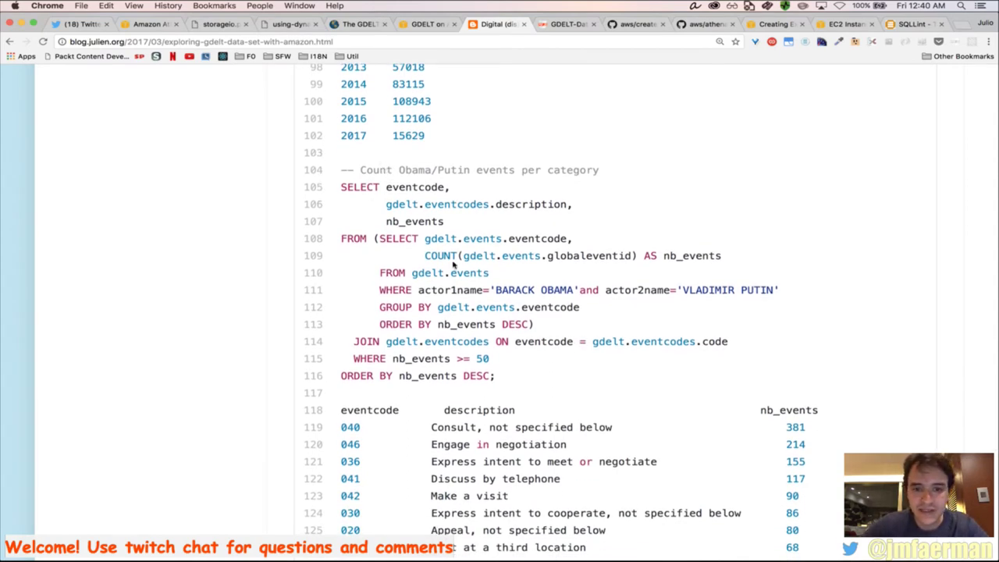
left_click_drag(520, 376, 342, 192)
key("super+c")
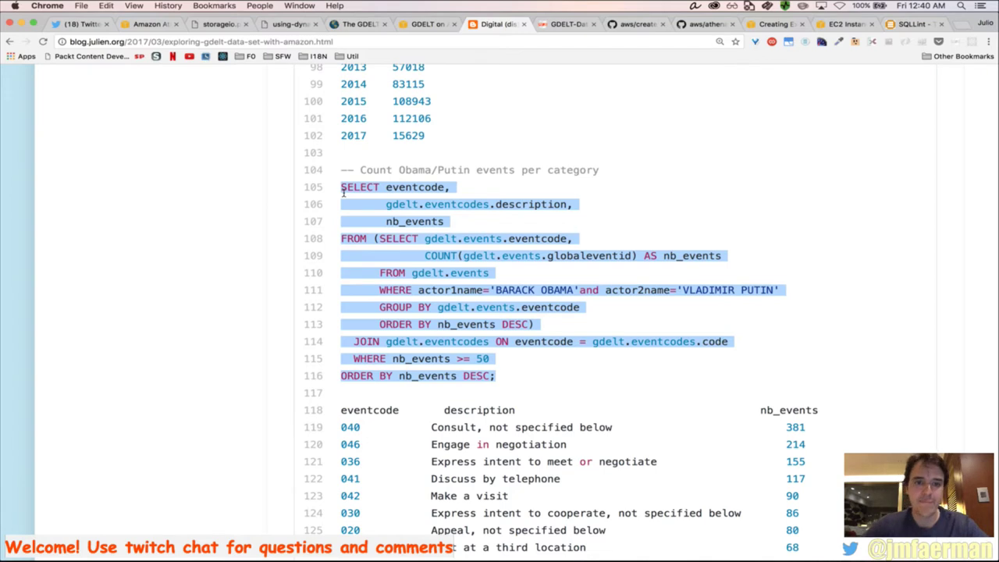
key("super+Tab")
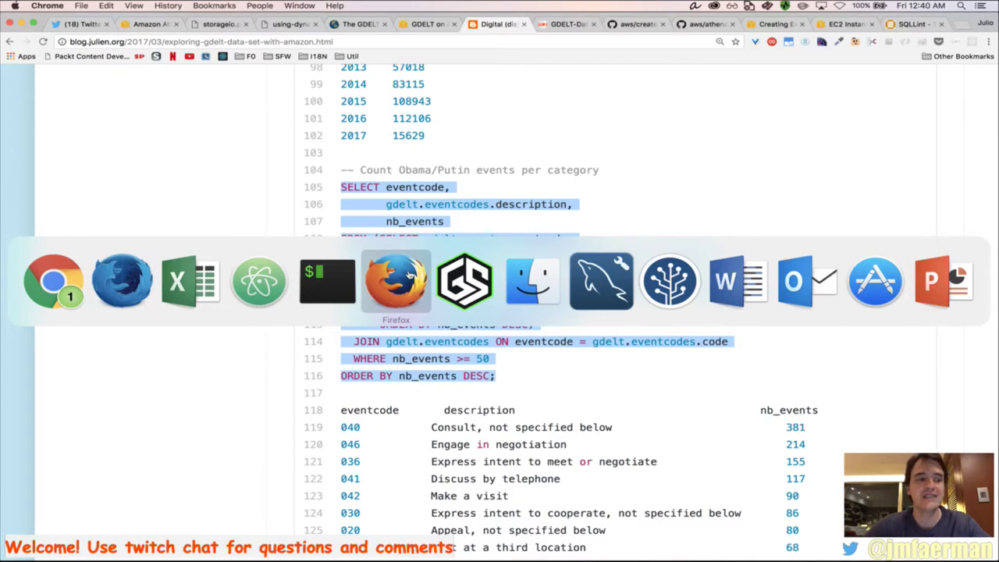
key("Escape")
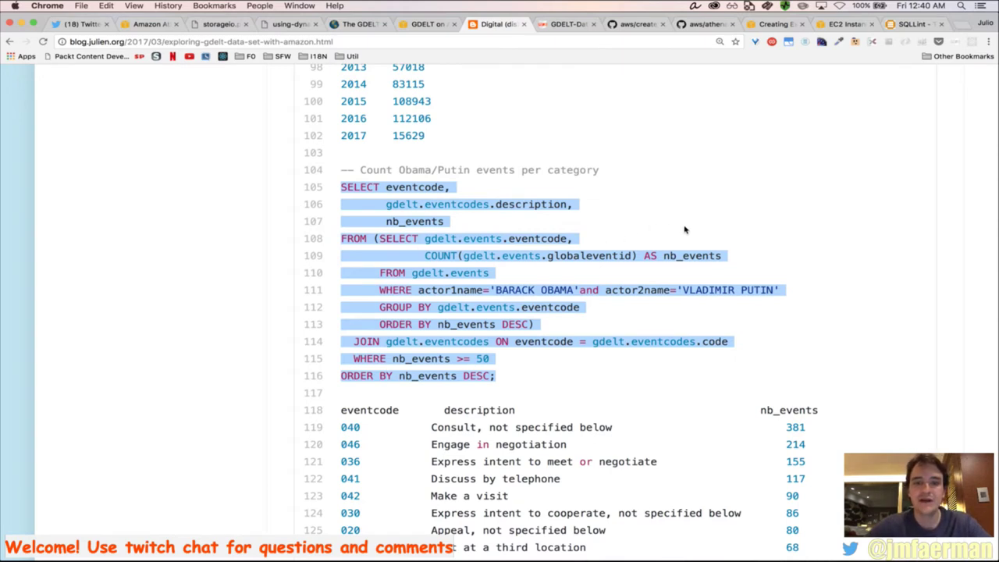
left_click(614, 273)
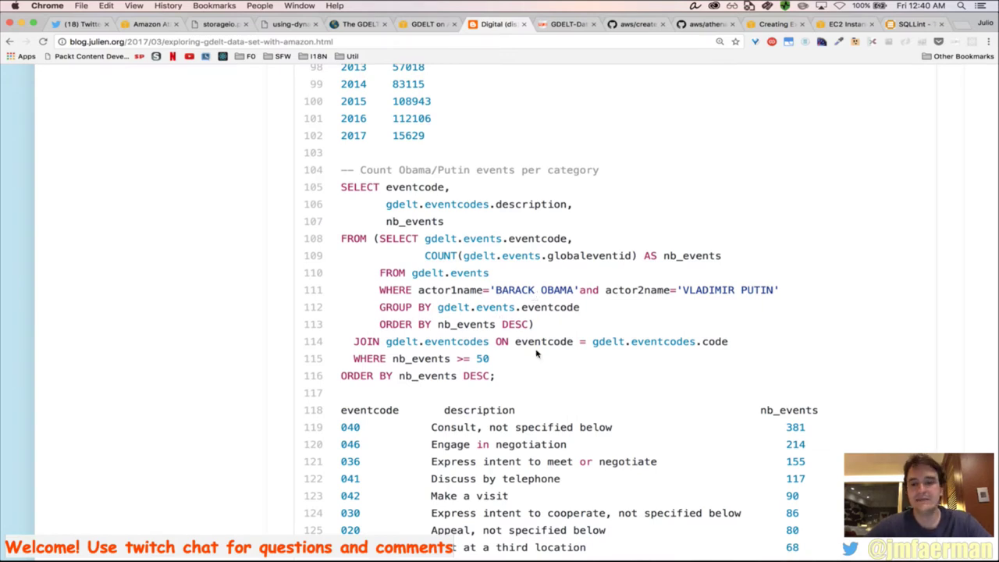
key("super+Tab")
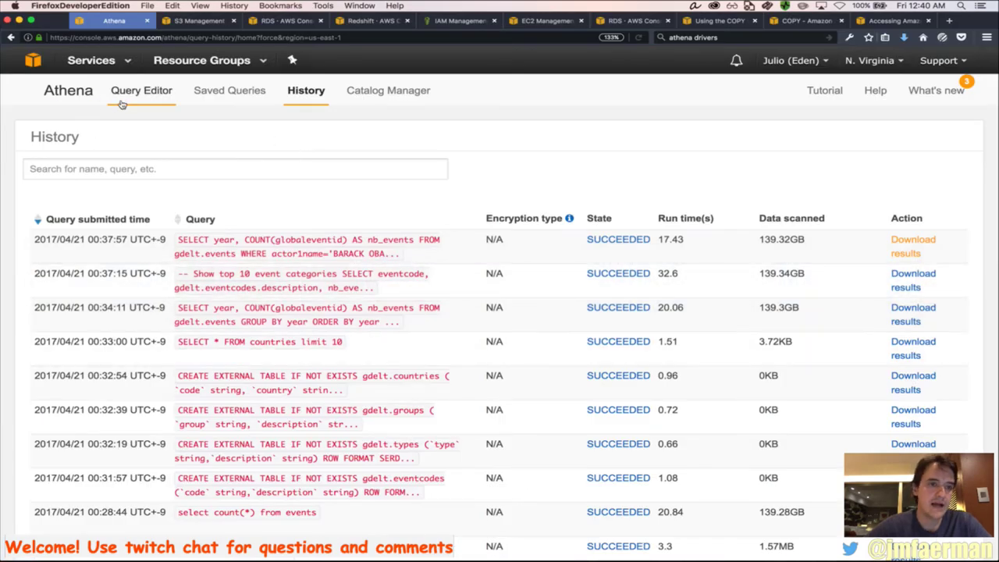
Paste the 12-line Obama/Putin events-per-category query over the old per-year query and run it
left_click(148, 94)
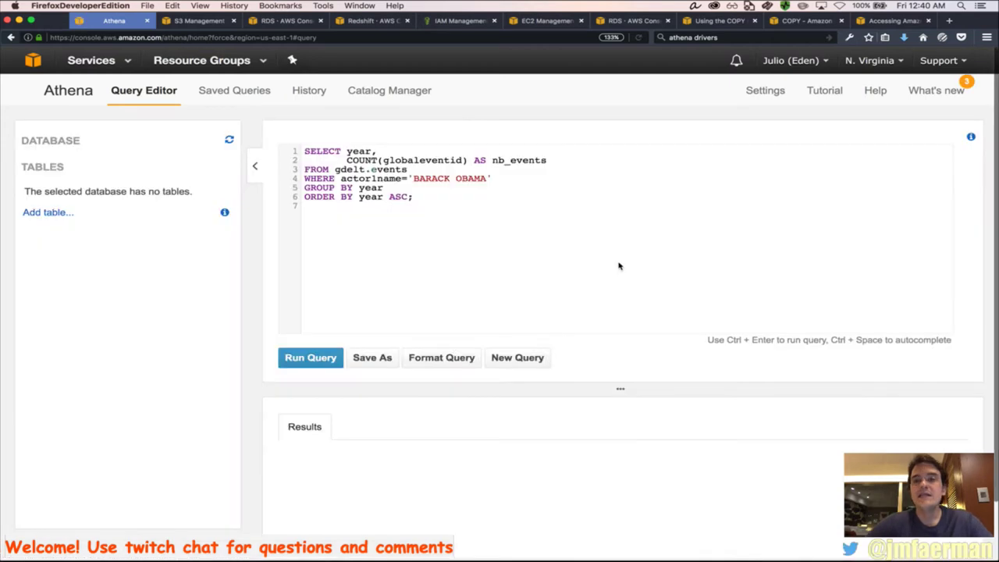
key("super+a")
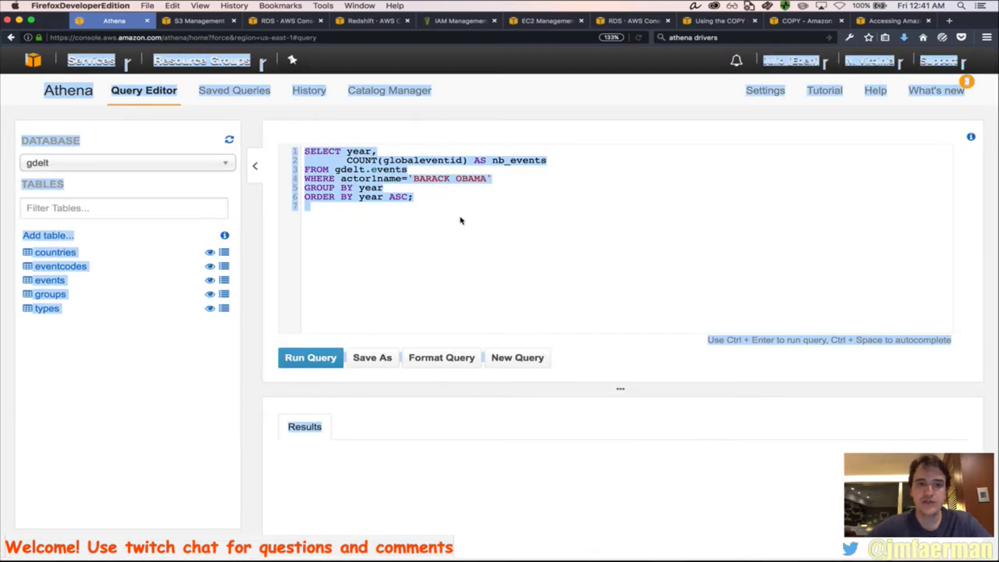
left_click(476, 201)
key("super+a")
key("super+v")
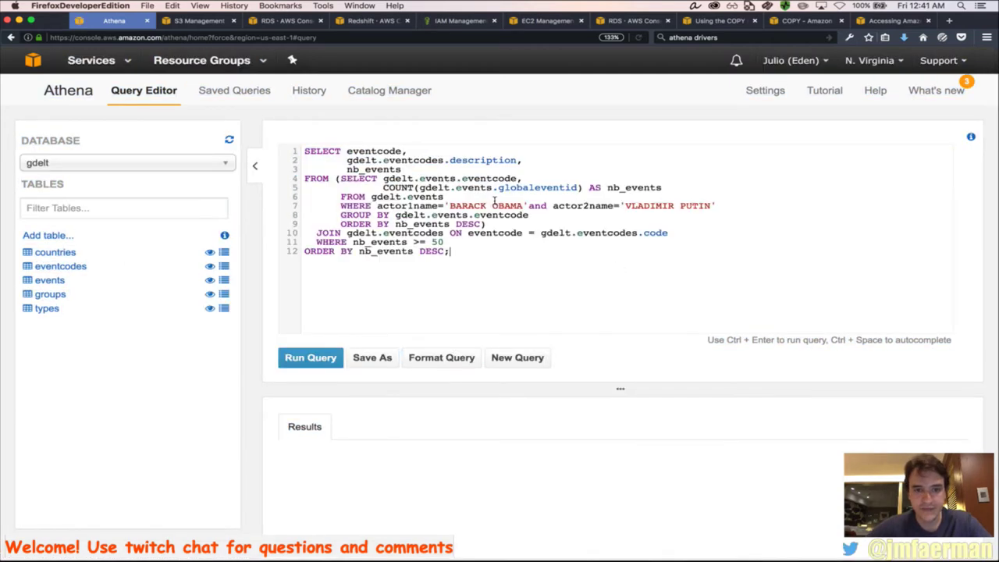
left_click(324, 365)
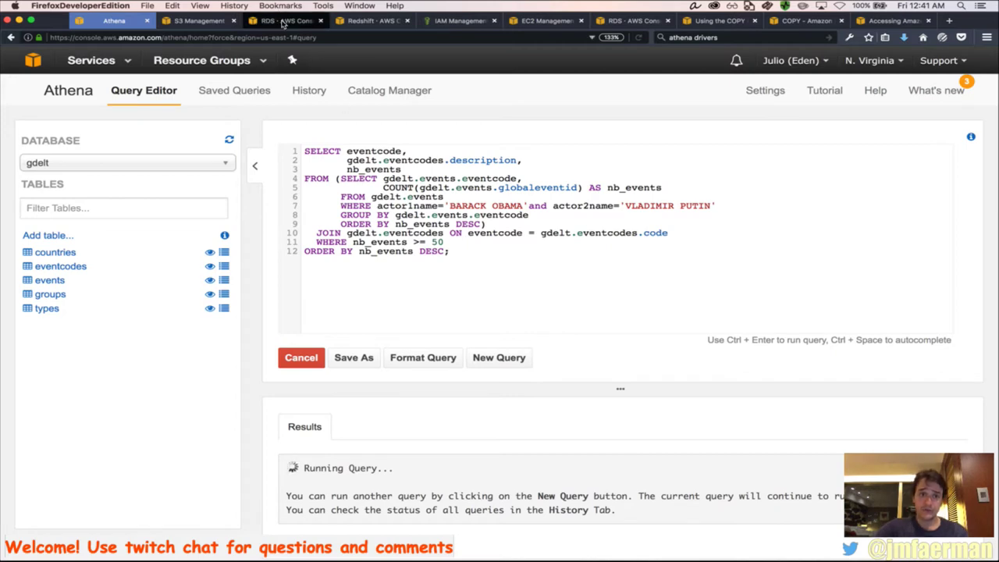
left_click(283, 20)
In RDS, view the DB instances list and start launching a new instance at the Aurora engine step
scroll(581, 406, "down", 5)
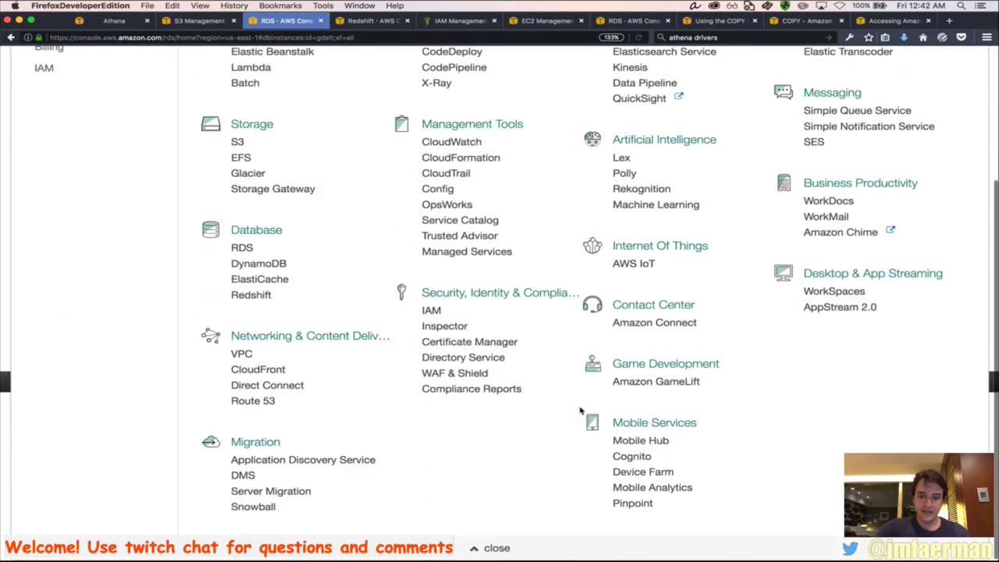
left_click(481, 547)
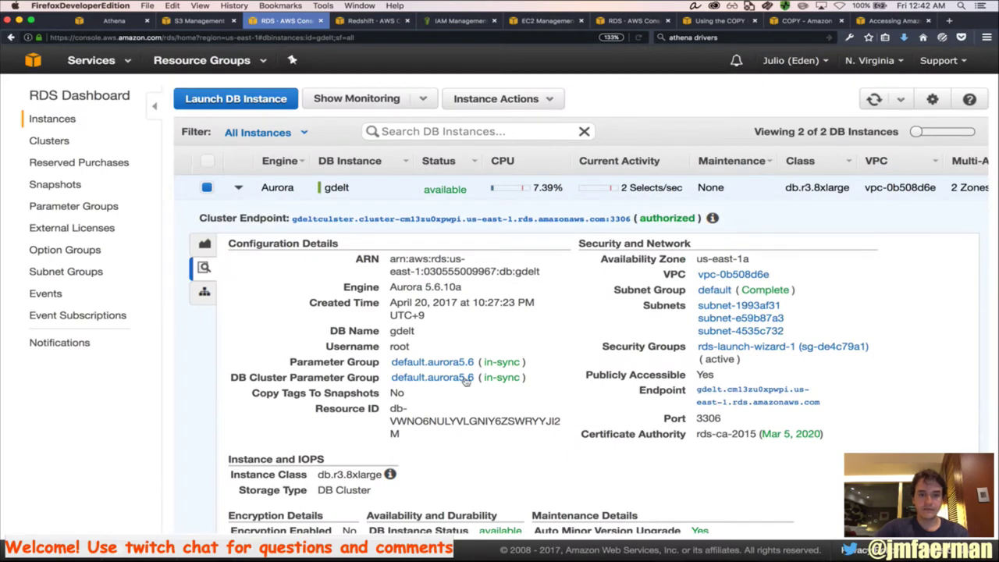
left_click(65, 121)
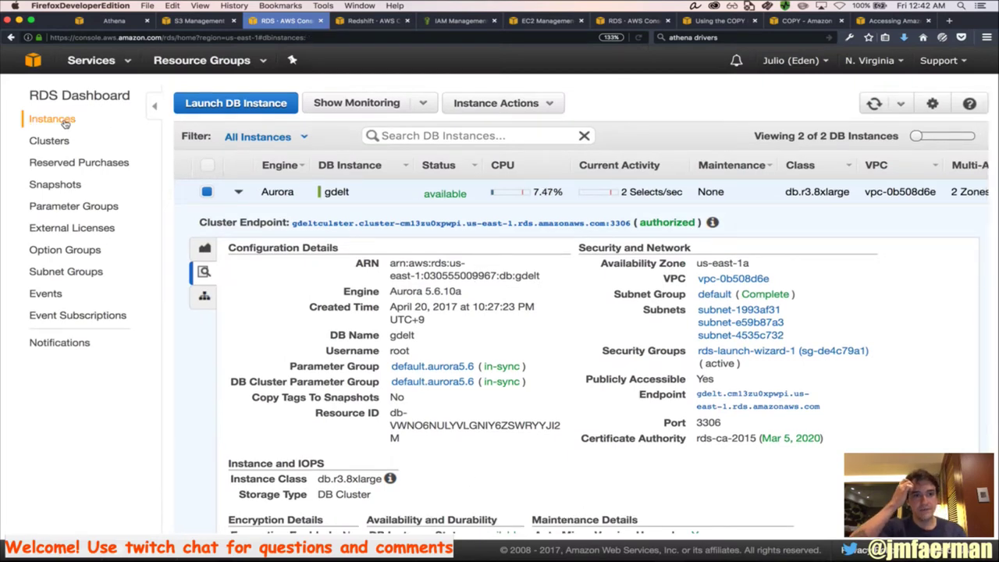
left_click(214, 103)
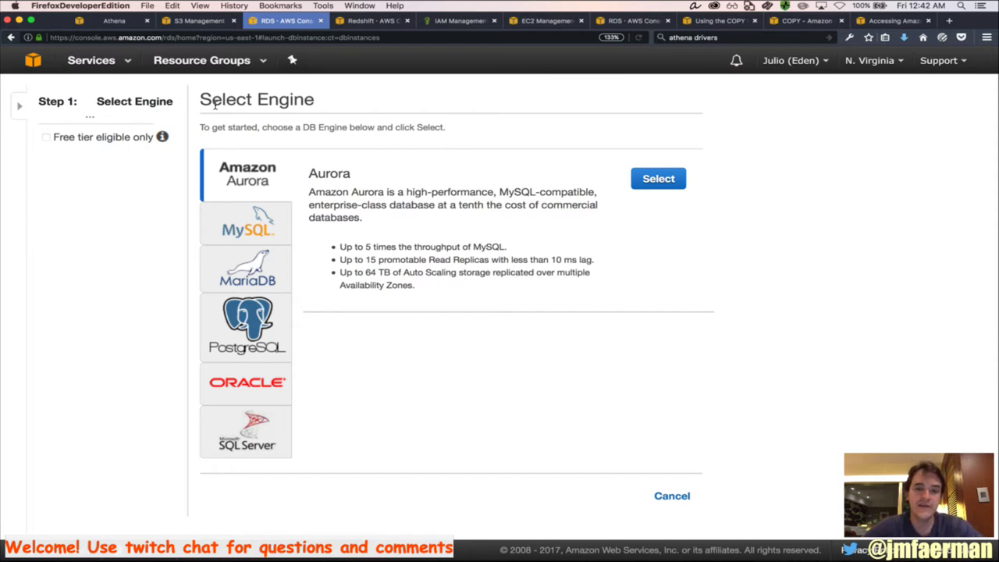
left_click(249, 445)
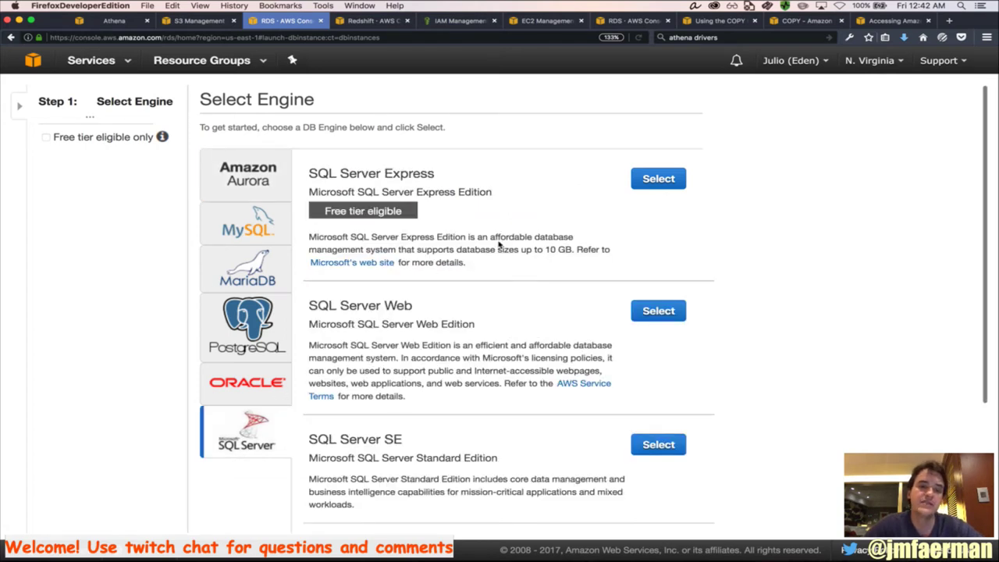
scroll(477, 413, "down", 4)
scroll(338, 381, "up", 3)
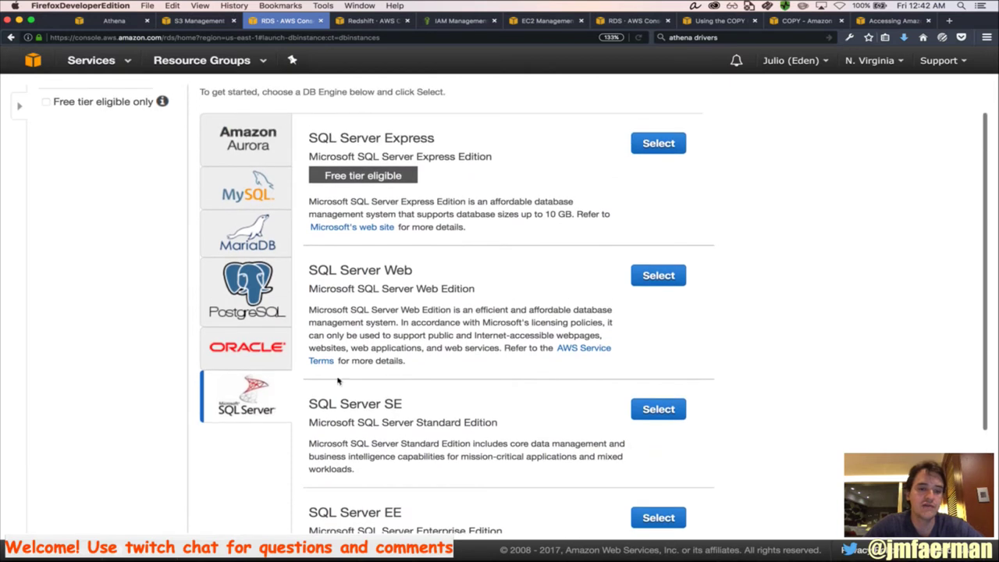
left_click(267, 358)
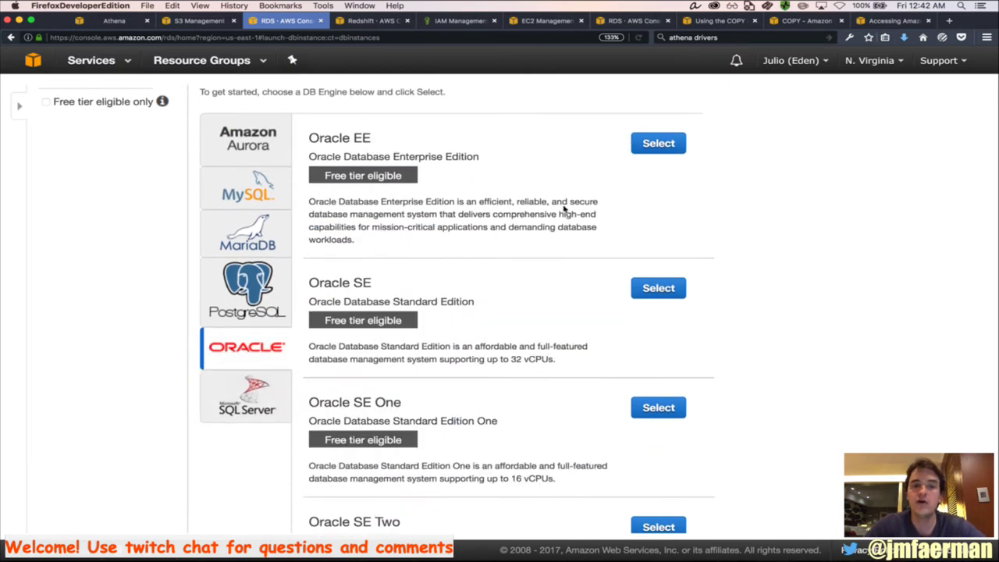
scroll(491, 296, "down", 4)
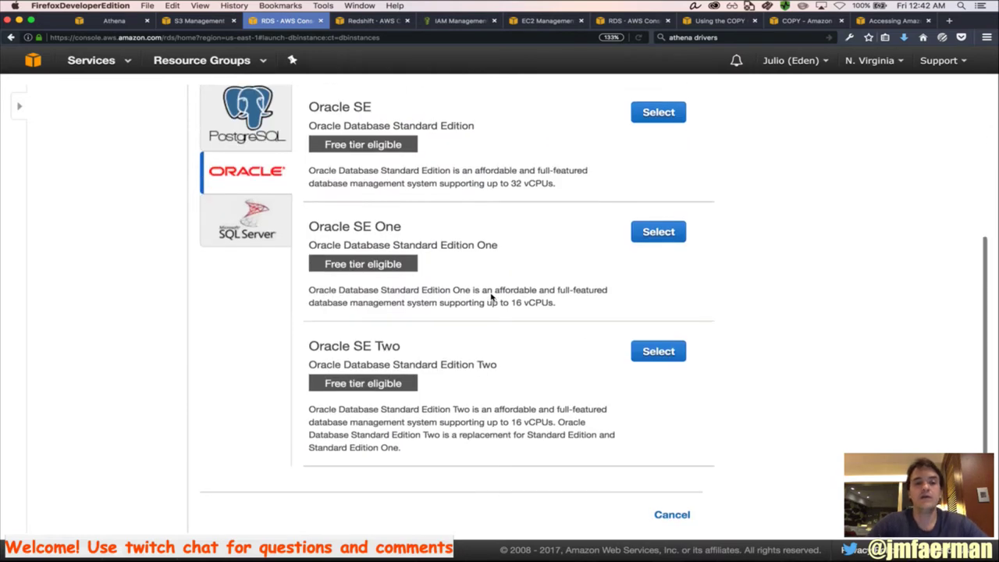
scroll(492, 297, "up", 5)
scroll(491, 296, "down", 5)
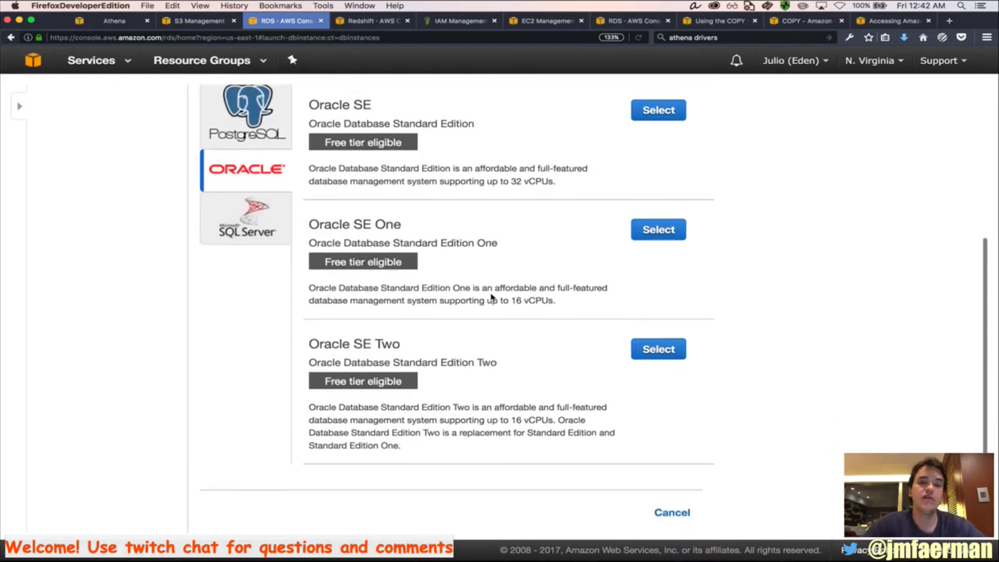
scroll(491, 296, "up", 2)
scroll(491, 297, "up", 4)
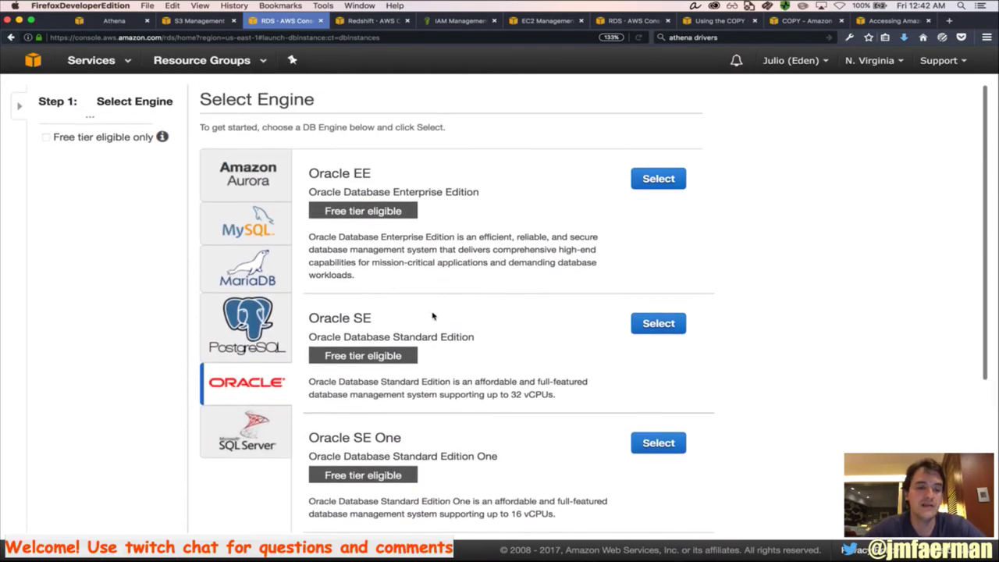
left_click(237, 331)
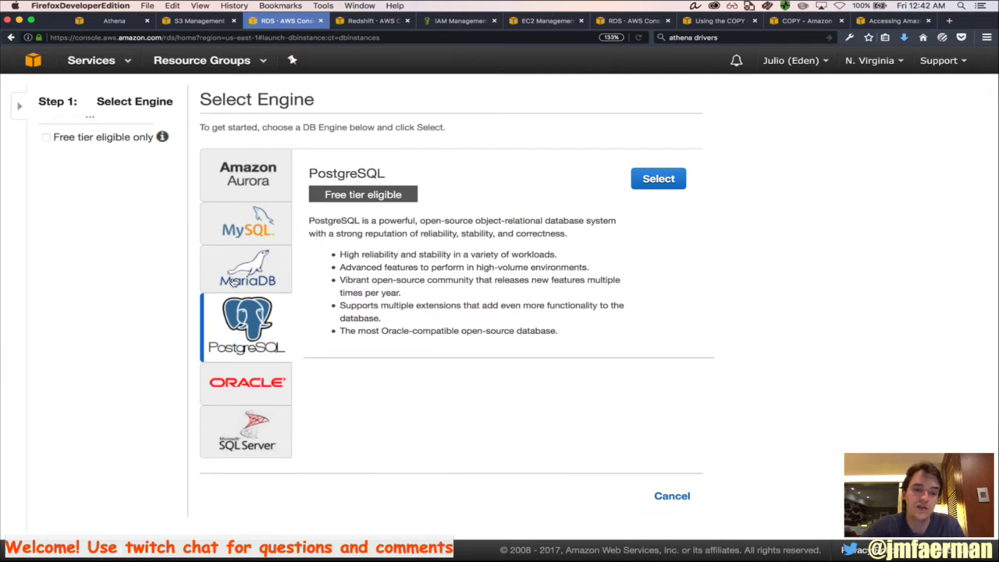
left_click(251, 280)
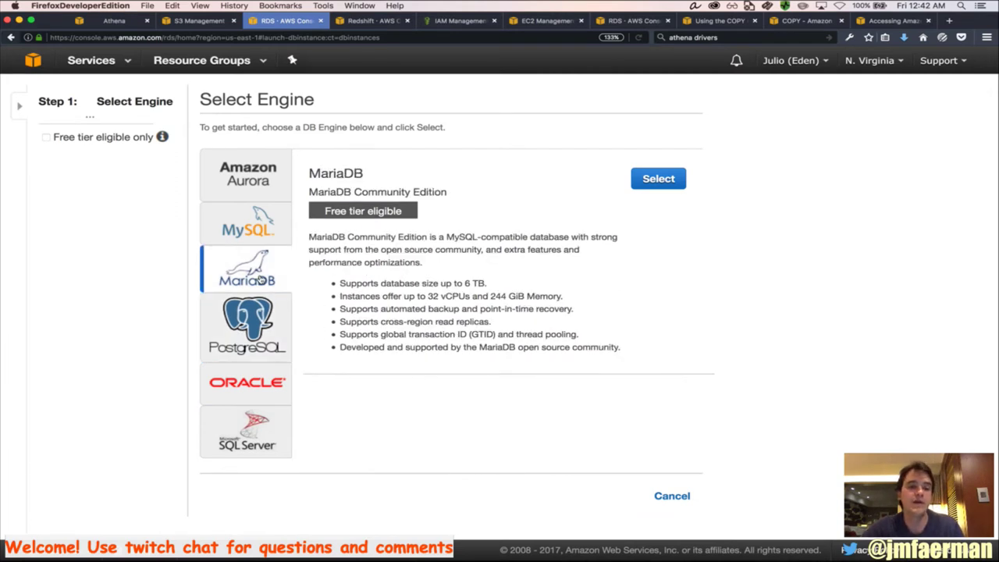
left_click(263, 229)
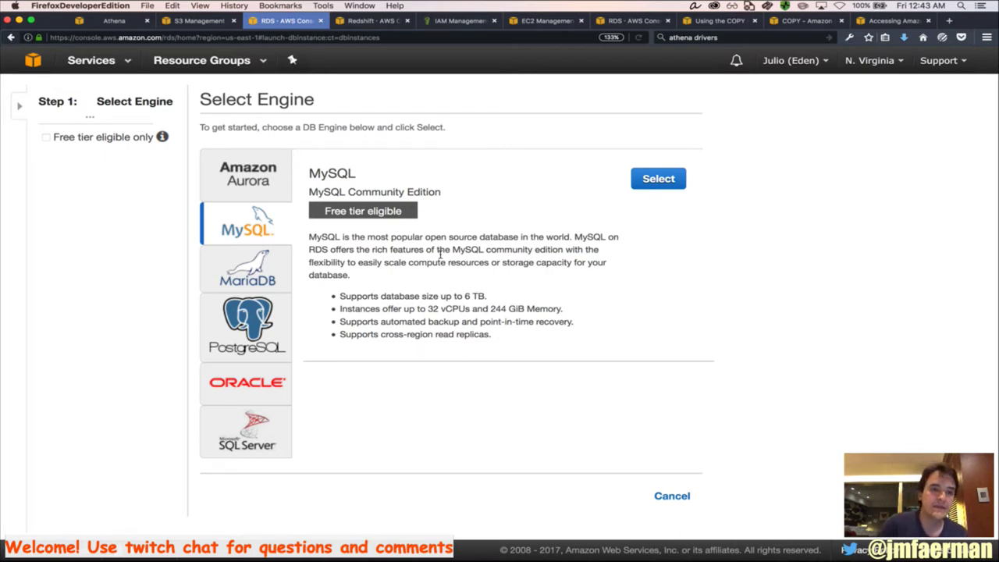
left_click(242, 176)
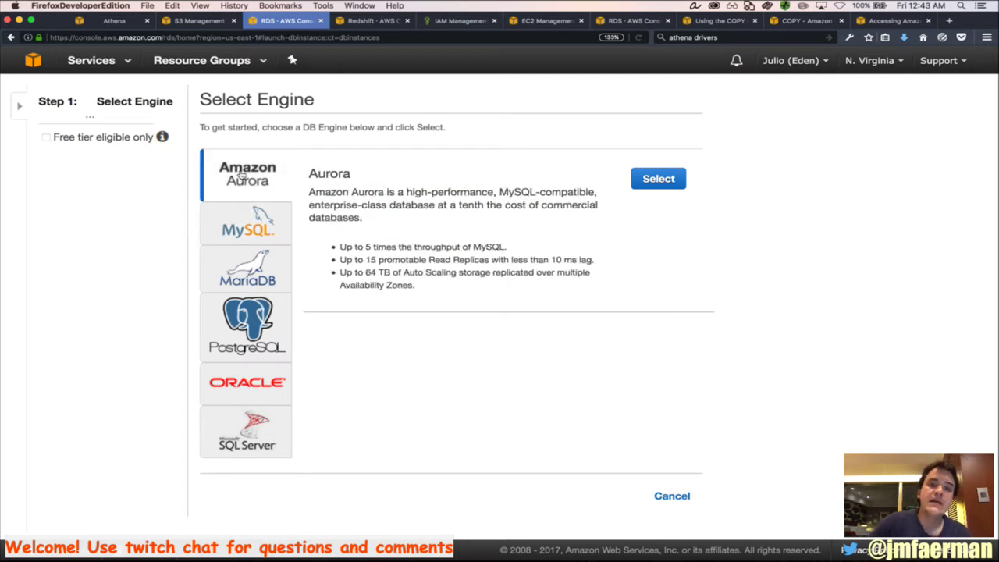
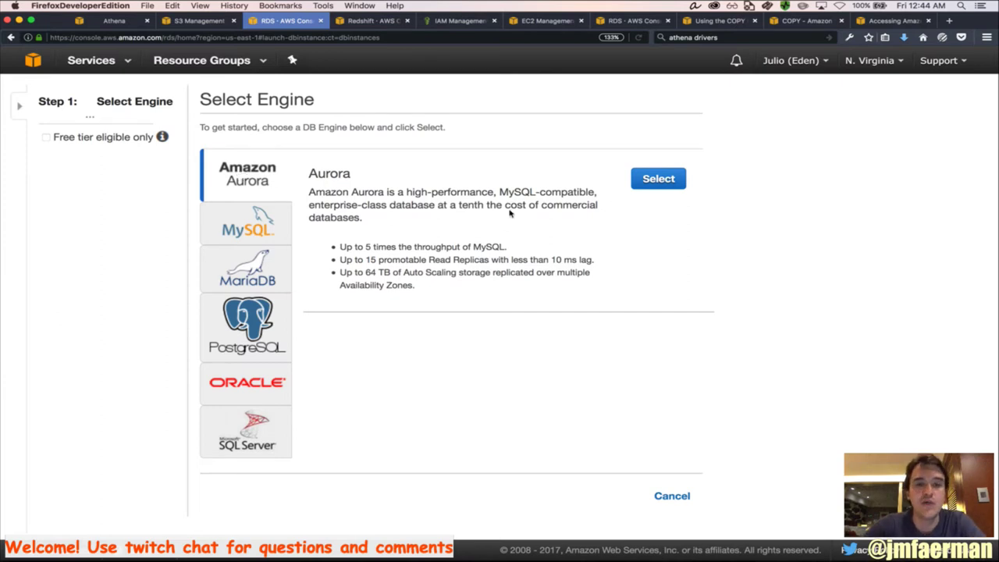
Choose Amazon Aurora as the engine, review the DB instance classes, and open a new browser tab
left_click(661, 186)
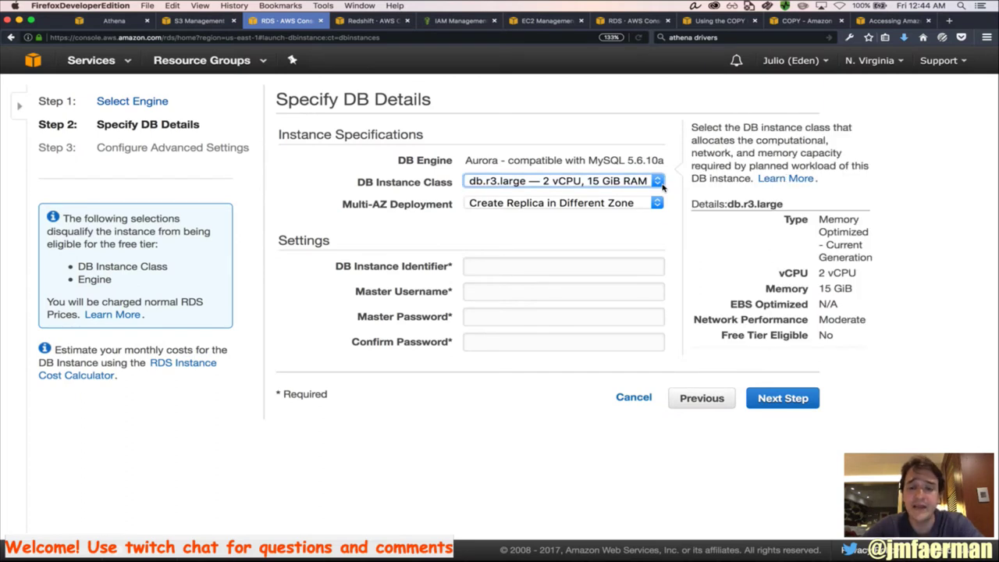
left_click(652, 183)
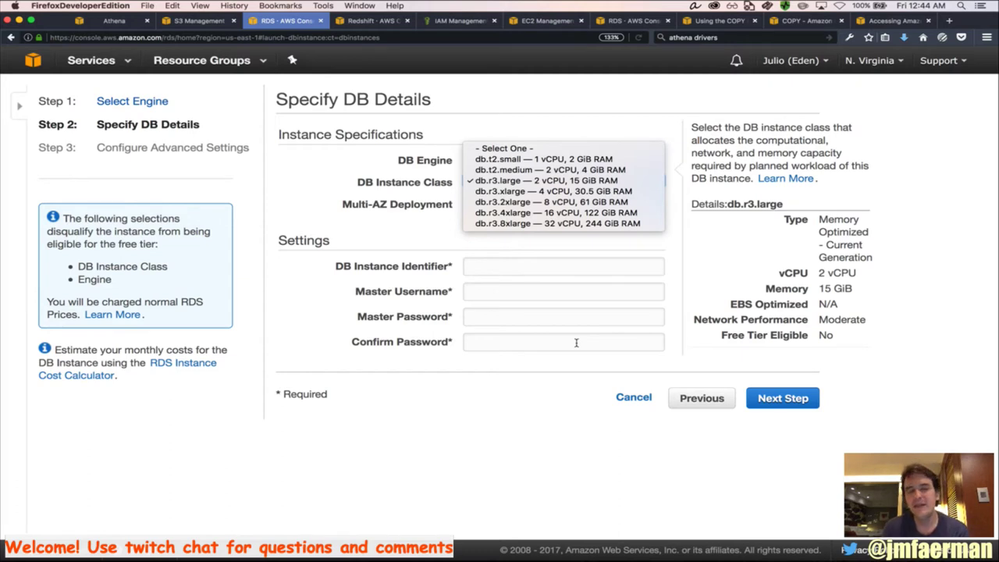
left_click(951, 22)
left_click(950, 22)
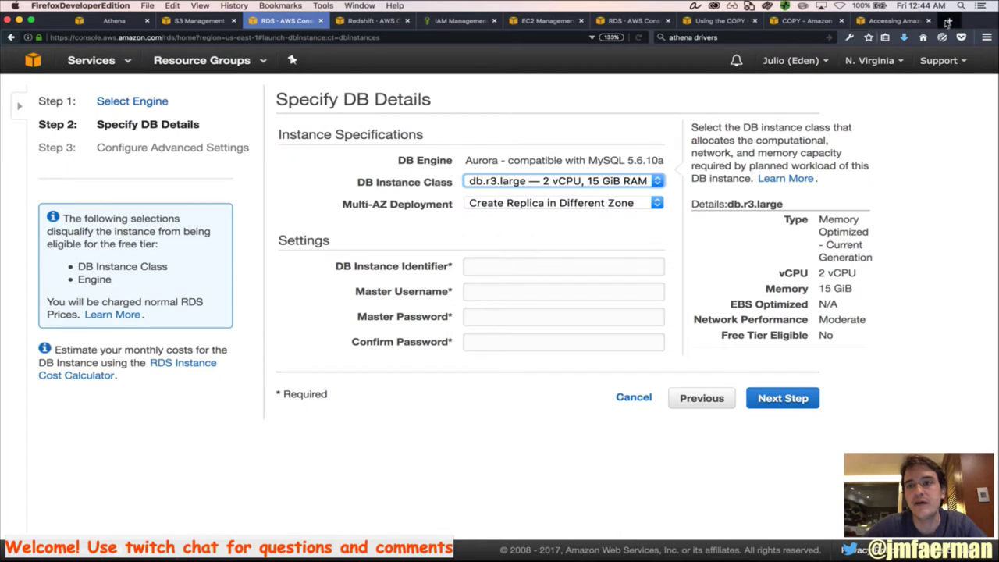
left_click(762, 38)
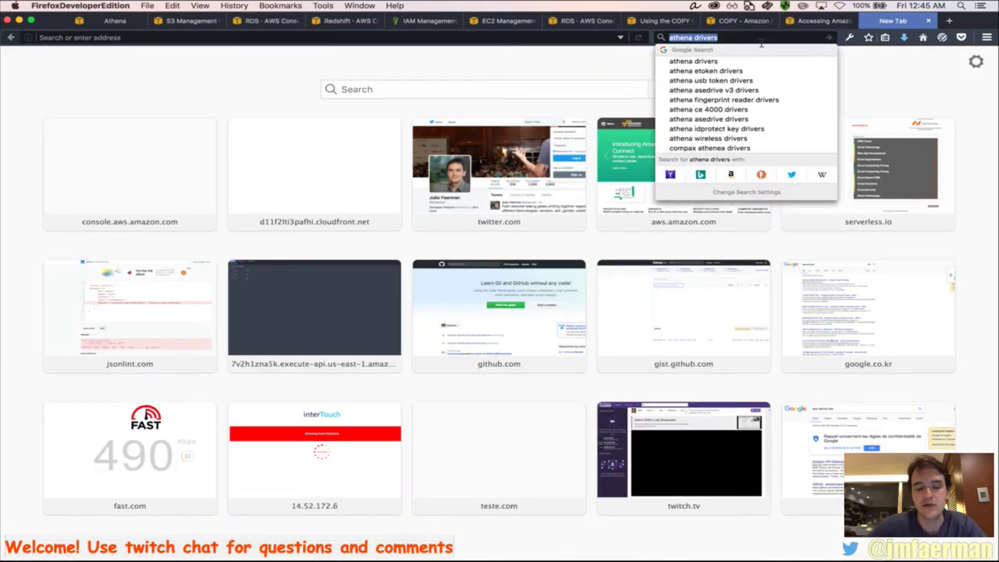
Search Google for container reuse lambda and read the Understanding Container Reuse in AWS Lambda article
type("container ")
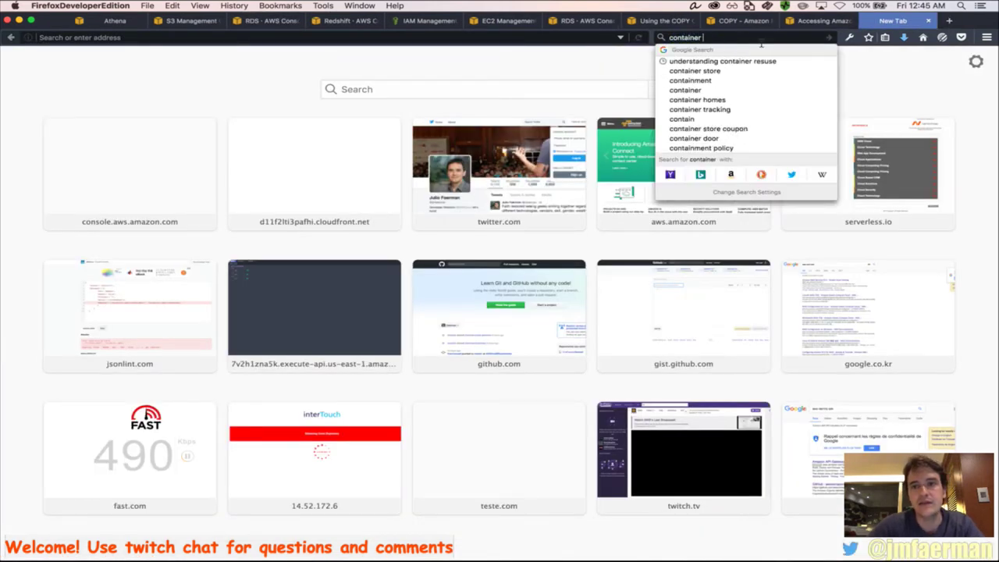
type("resuse")
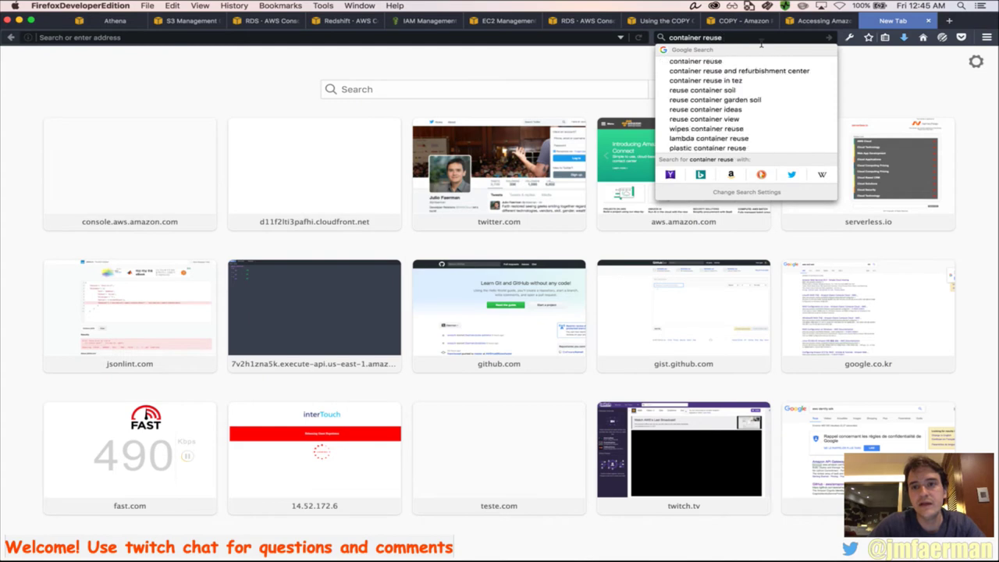
type(" lambda")
key("Return")
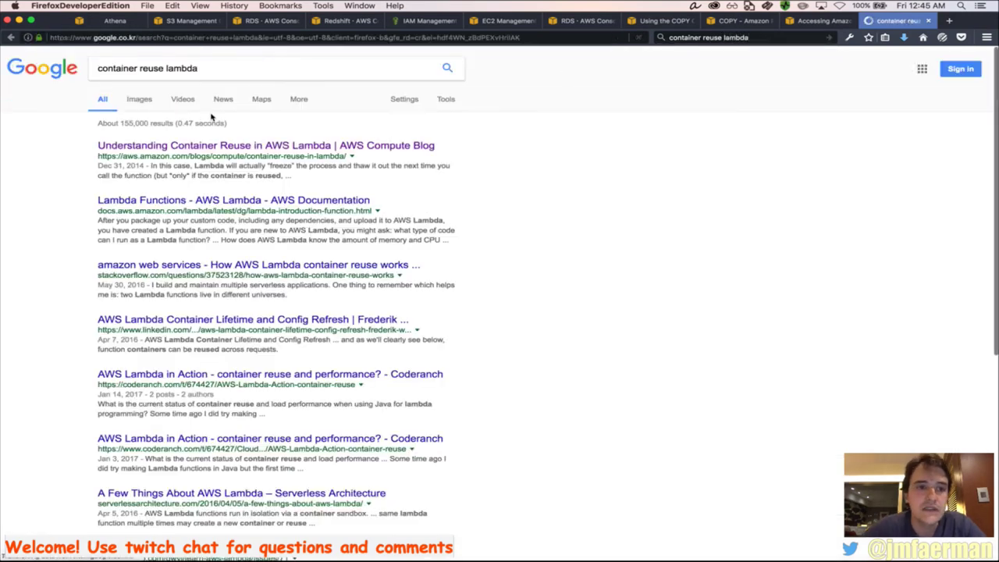
left_click(175, 147)
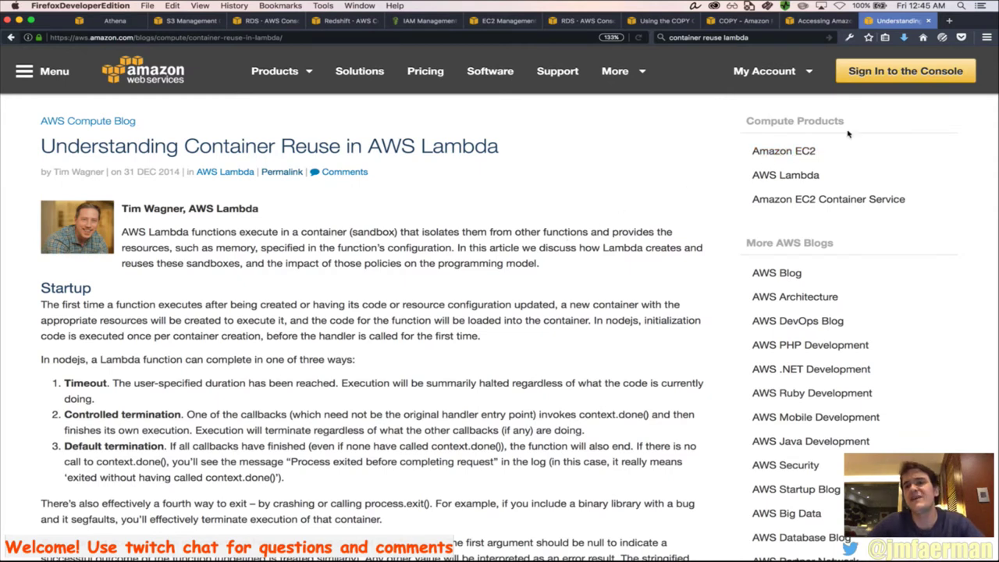
left_click(950, 20)
left_click(754, 44)
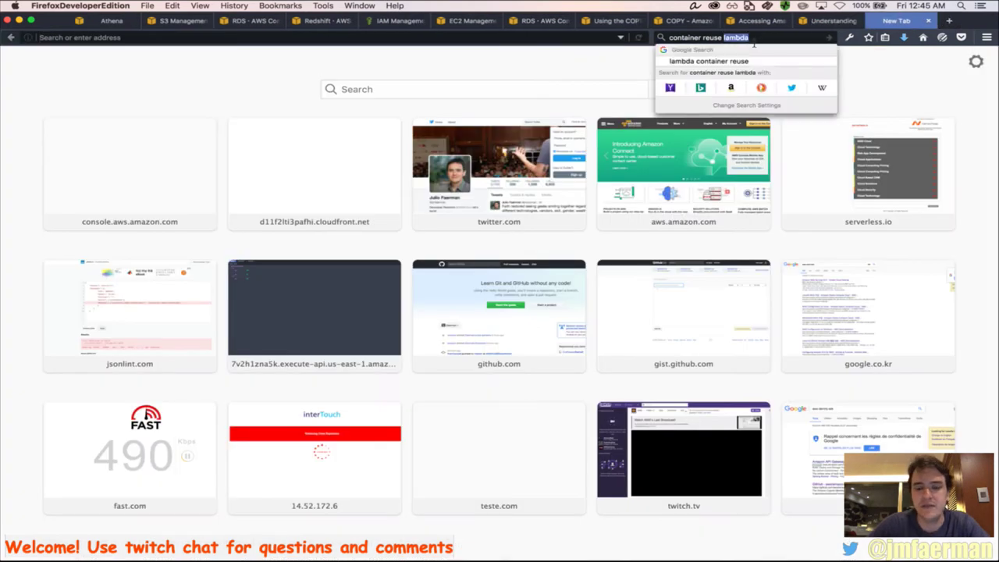
Search for 'hikari cp' and open the HikariCP repository on GitHub
type("hikari cp")
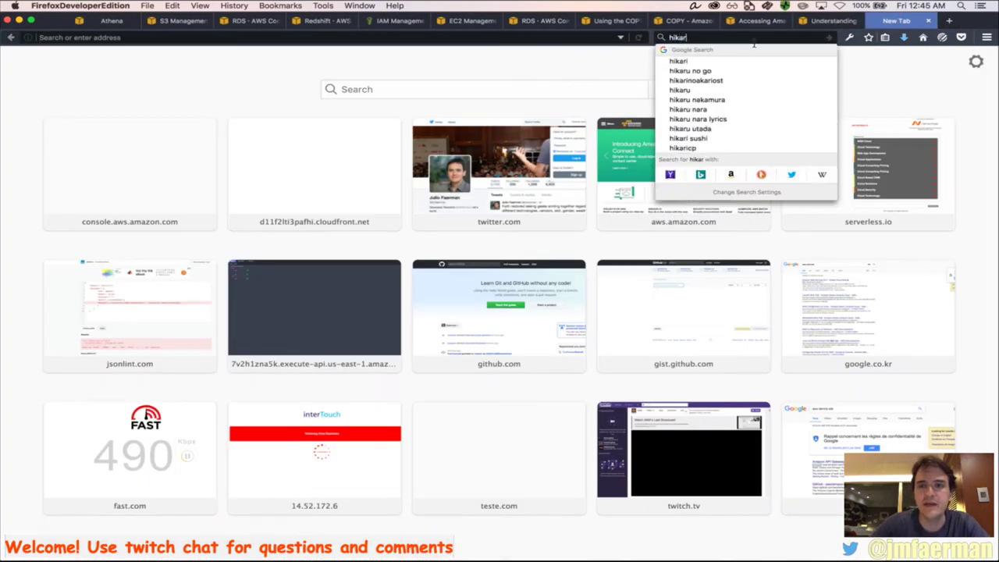
key("Return")
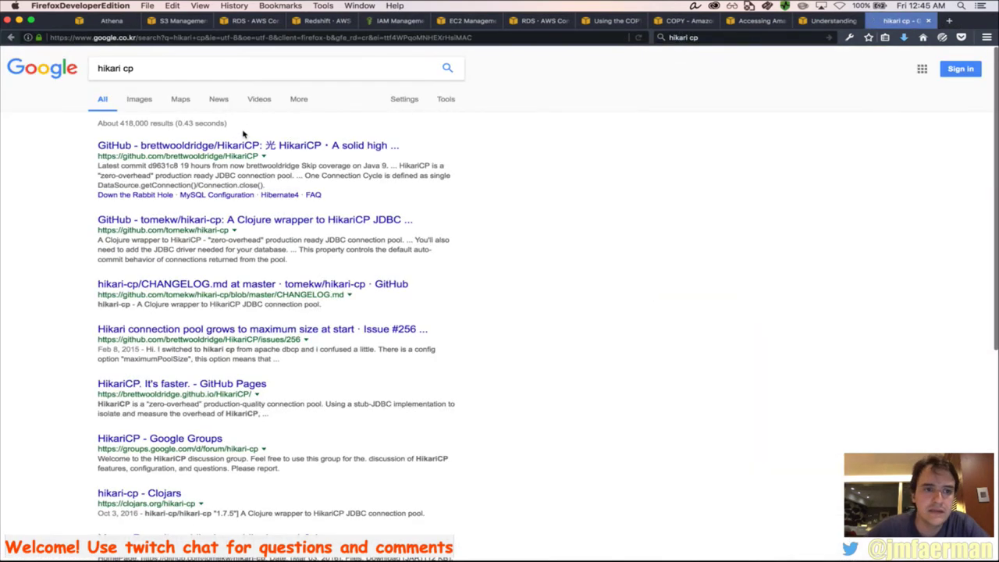
left_click(242, 147)
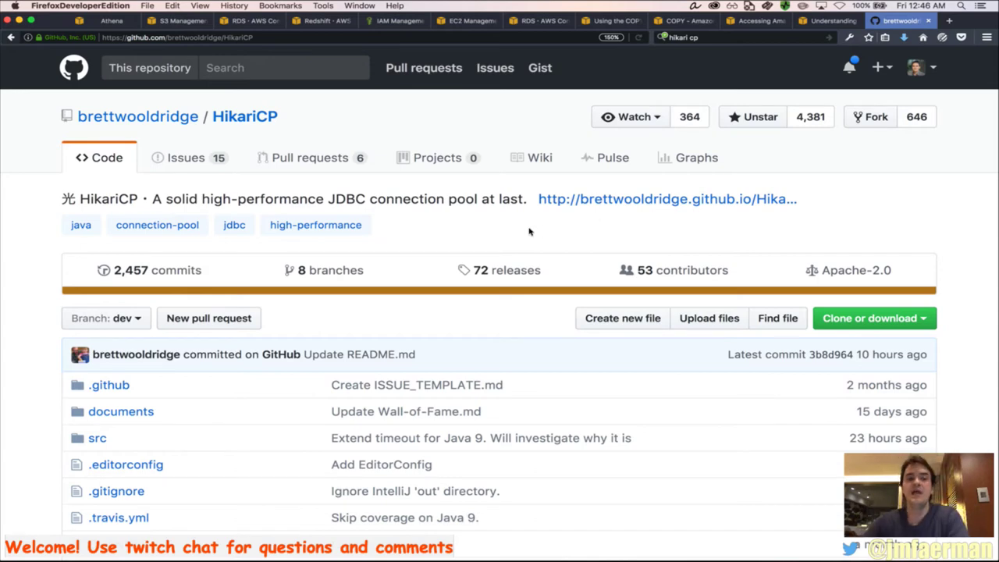
scroll(529, 231, "down", 1)
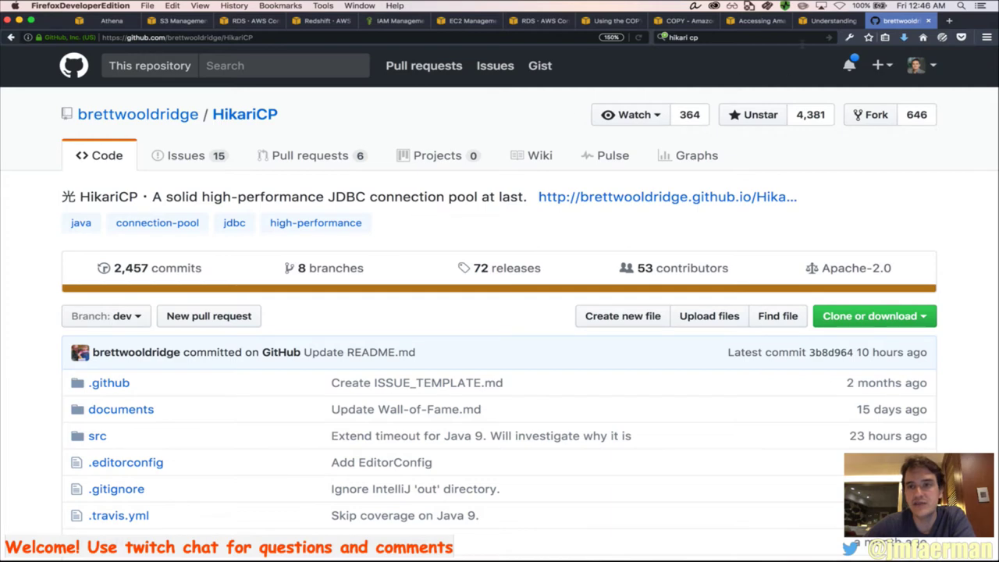
Revisit the Lambda container reuse article, then switch to the gdelt-events-data S3 bucket
left_click(820, 21)
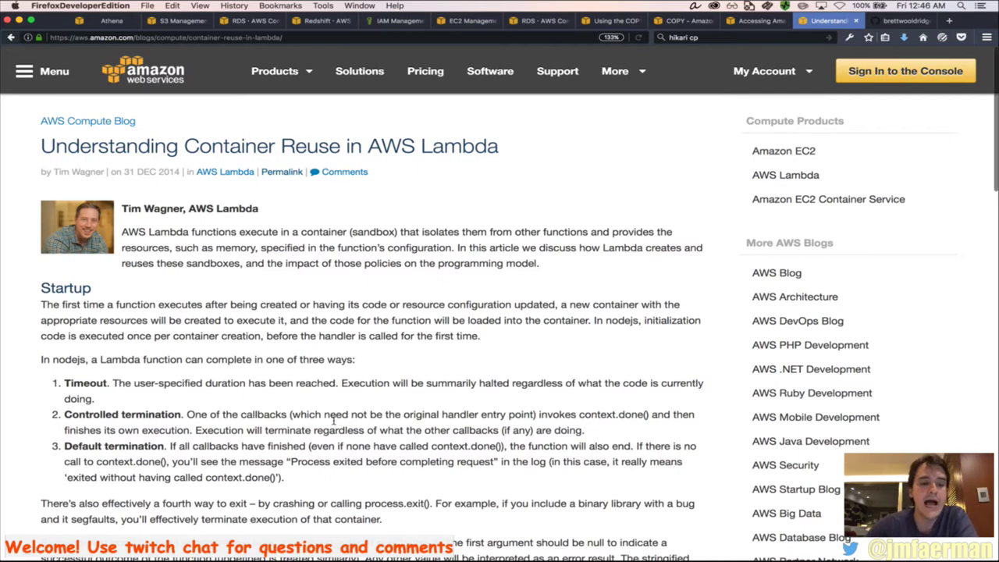
scroll(334, 421, "down", 3)
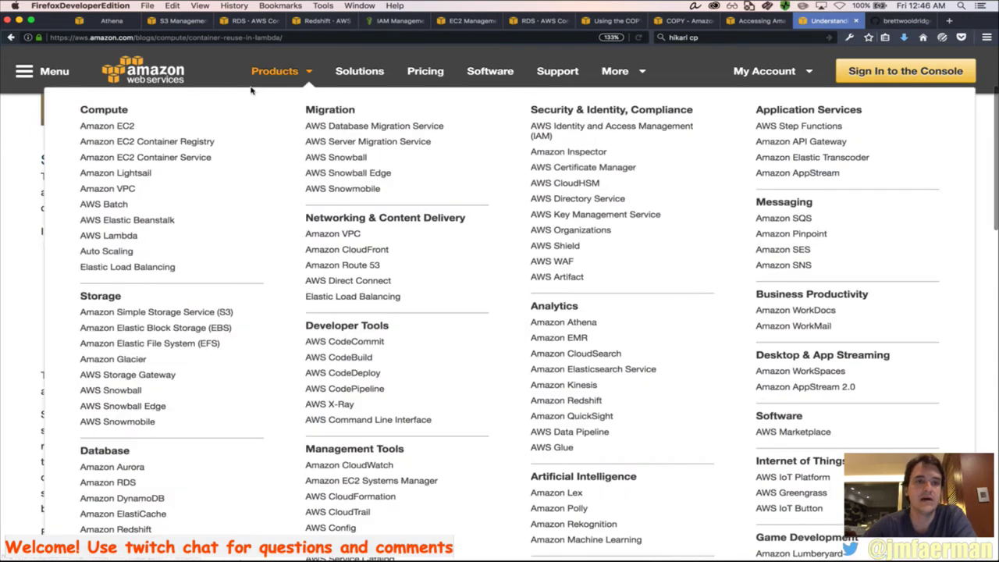
scroll(297, 183, "up", 3)
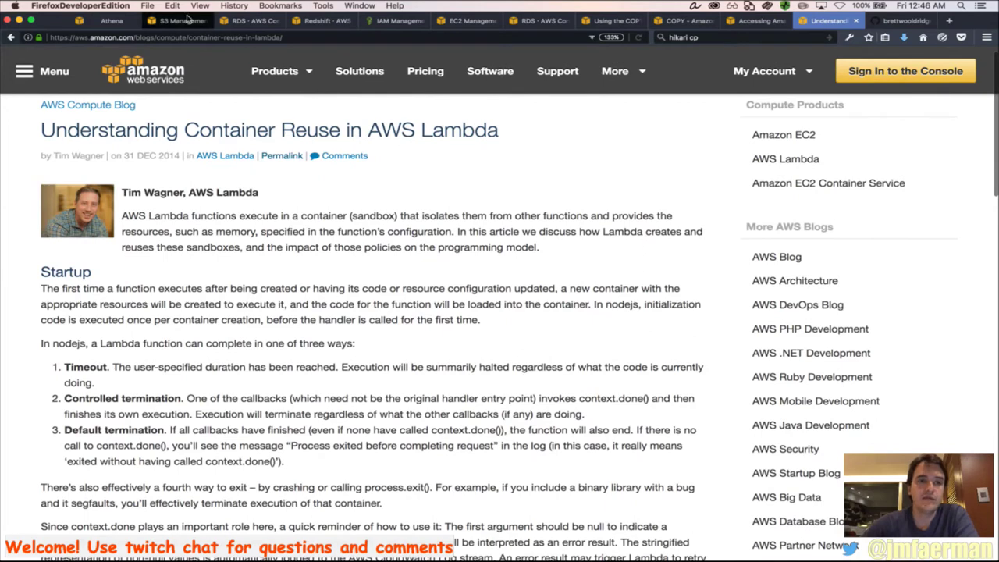
left_click(187, 19)
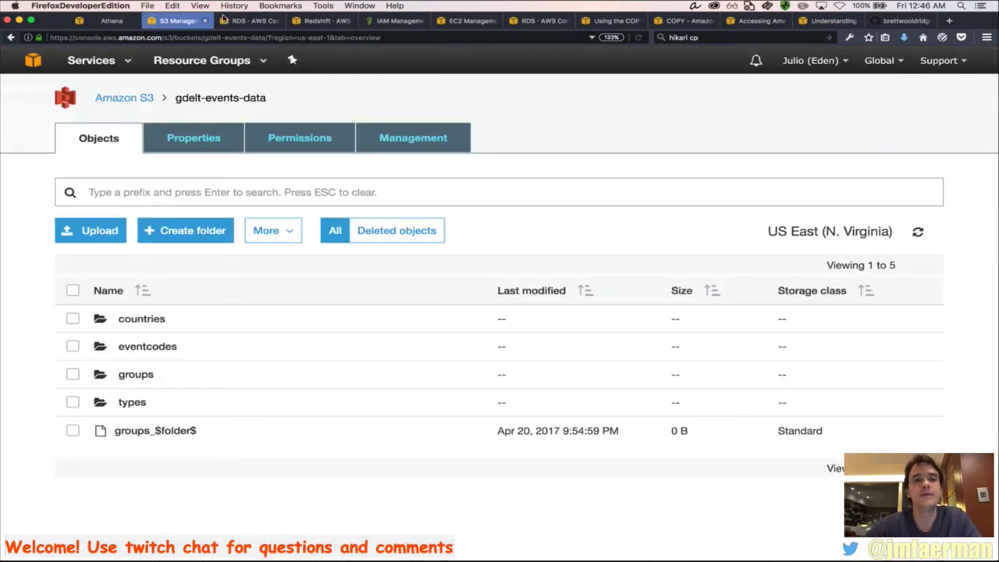
Set the Aurora instance class to db.r3.8xlarge with a replica in a different zone
left_click(235, 19)
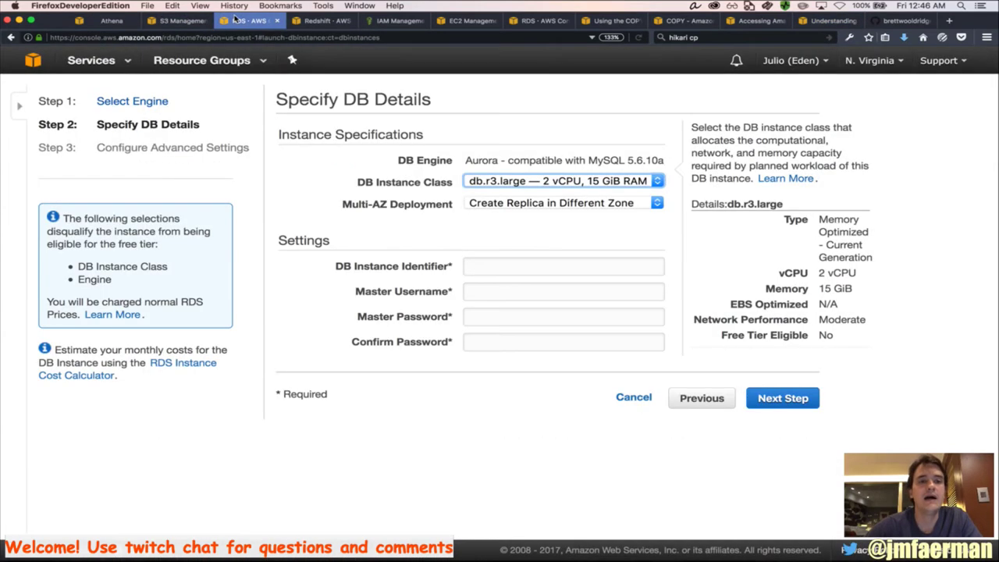
left_click(517, 182)
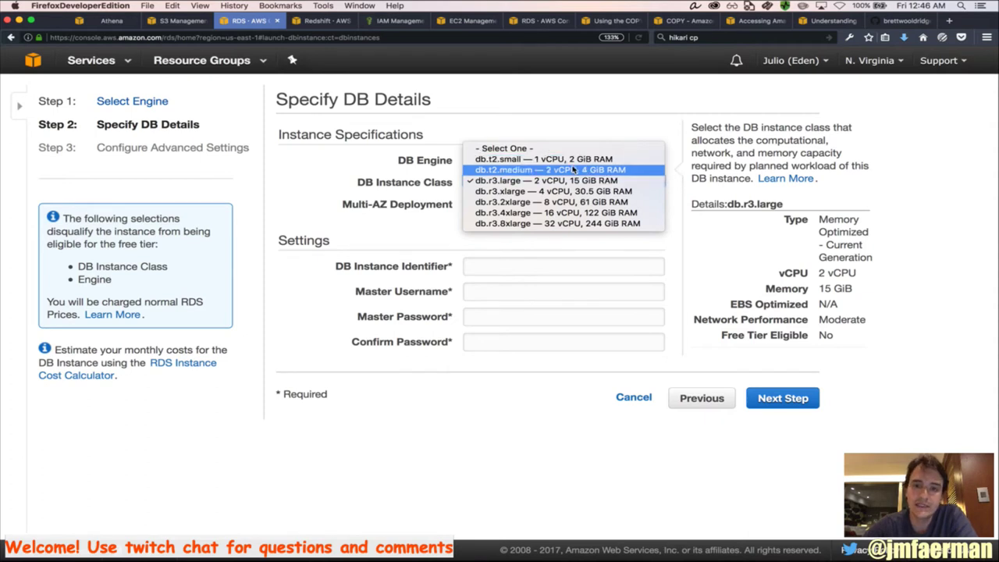
left_click(581, 223)
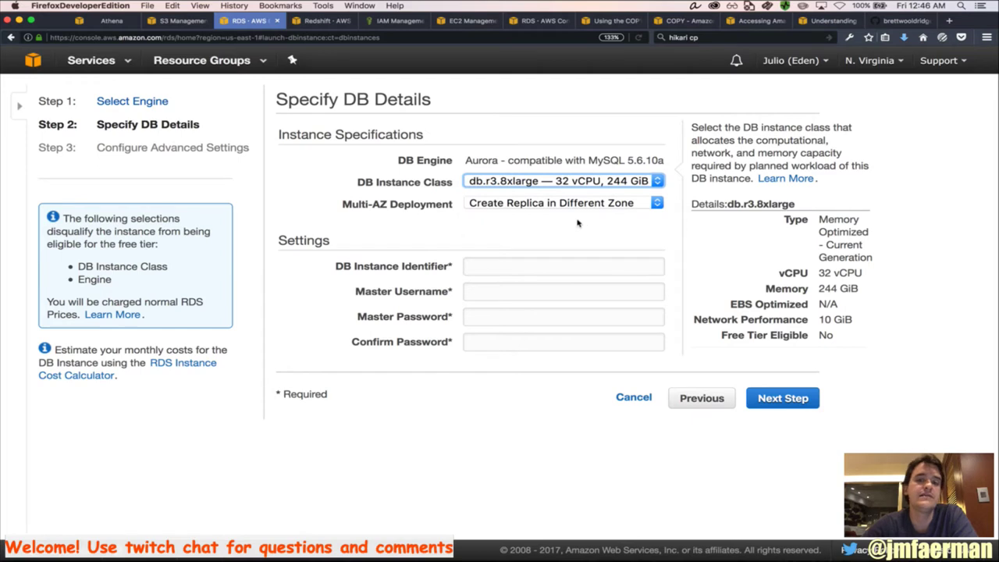
left_click(563, 206)
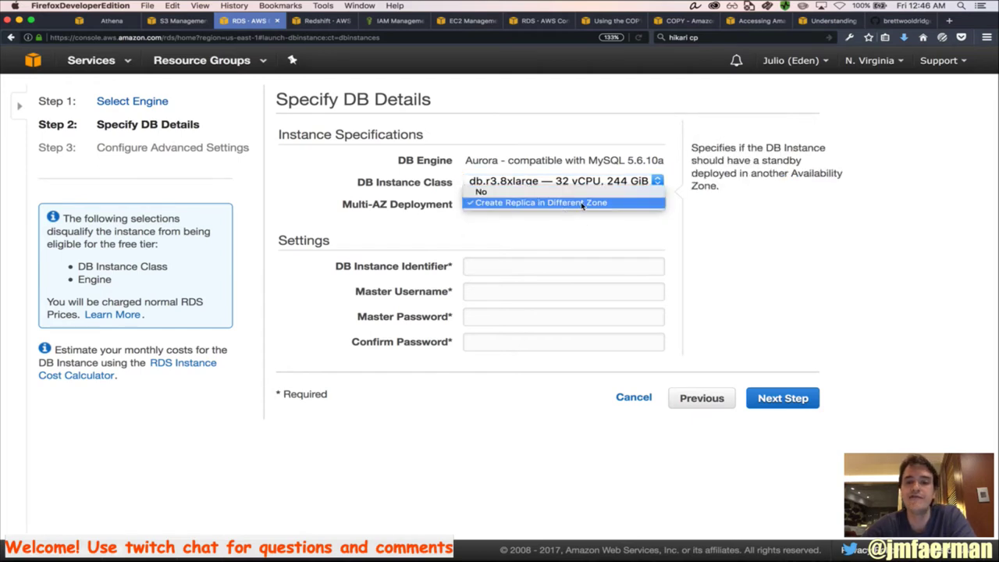
left_click(582, 206)
Enter mydb as the DB instance identifier
left_click(515, 268)
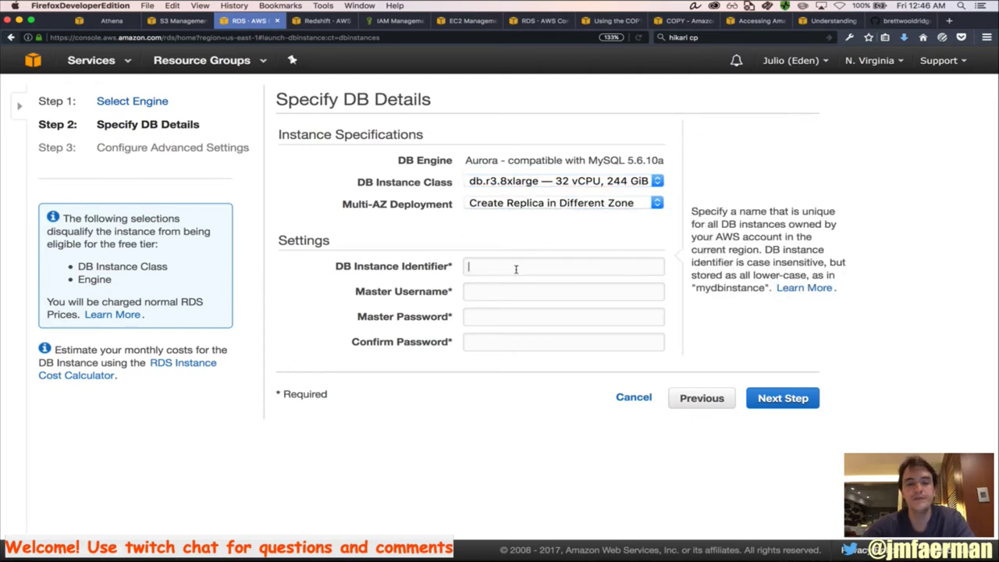
type("root")
key("Tab")
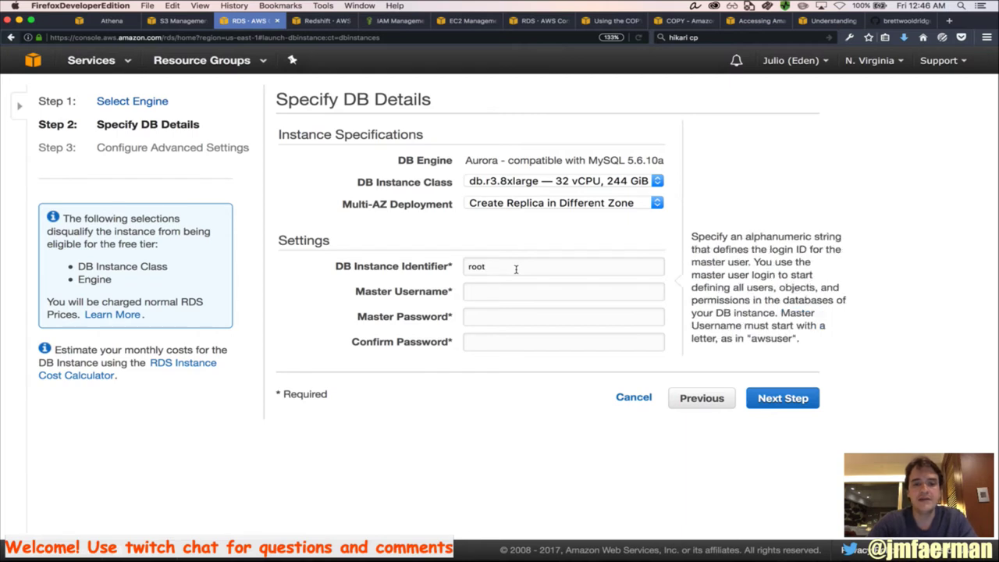
double_click(499, 268)
type("m")
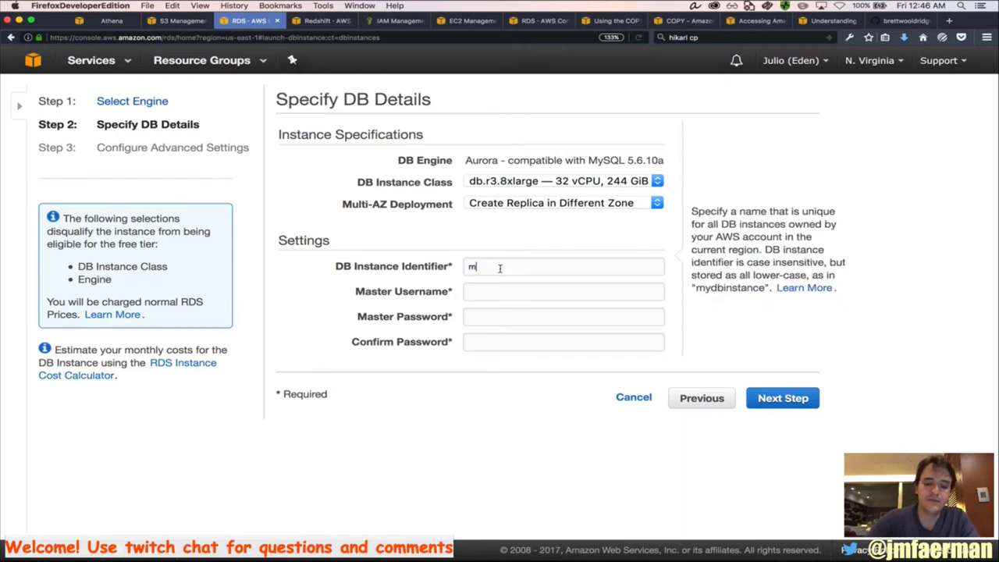
type("ydb")
Set master username root, enter and confirm the master password, and continue to advanced settings
left_click(490, 294)
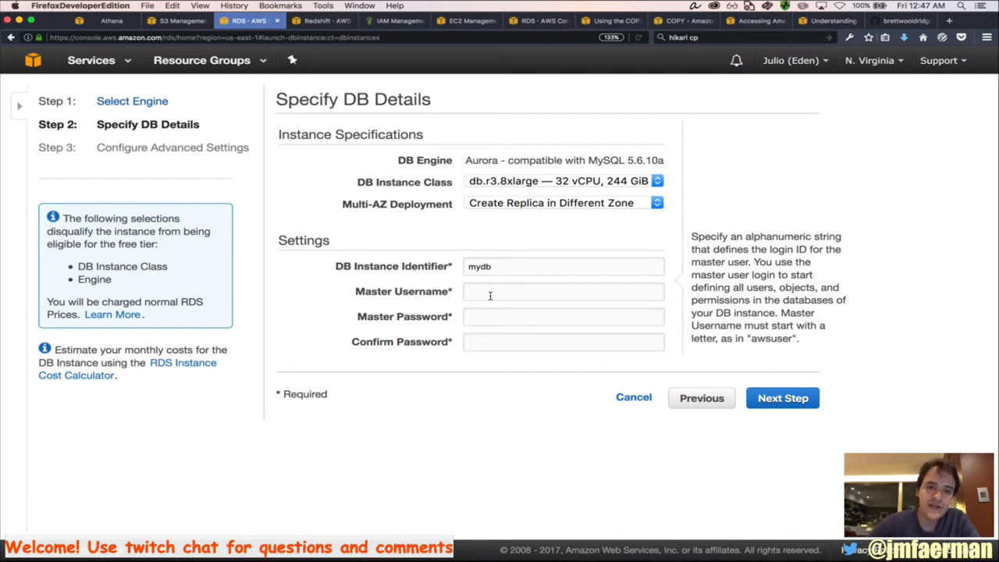
key("Tab")
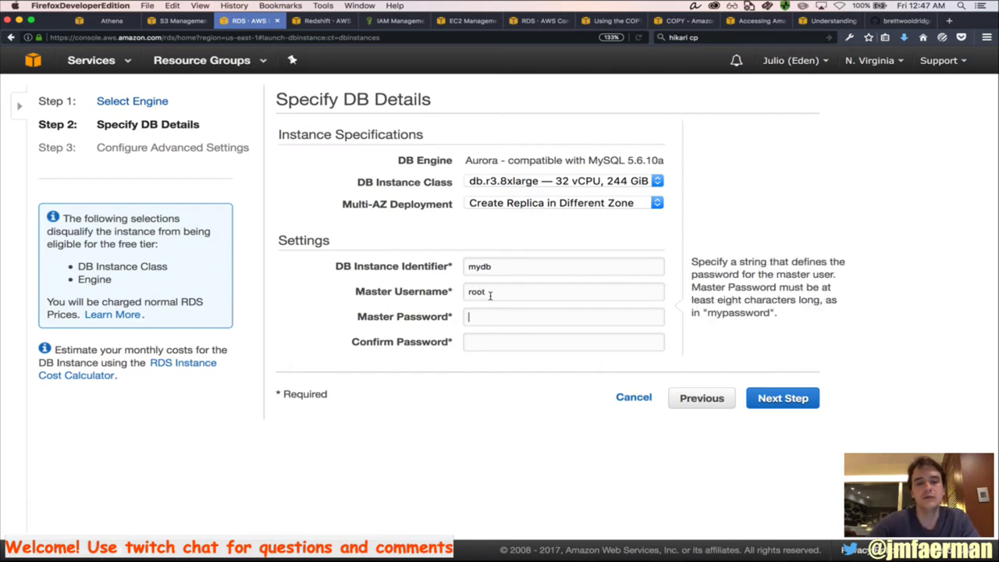
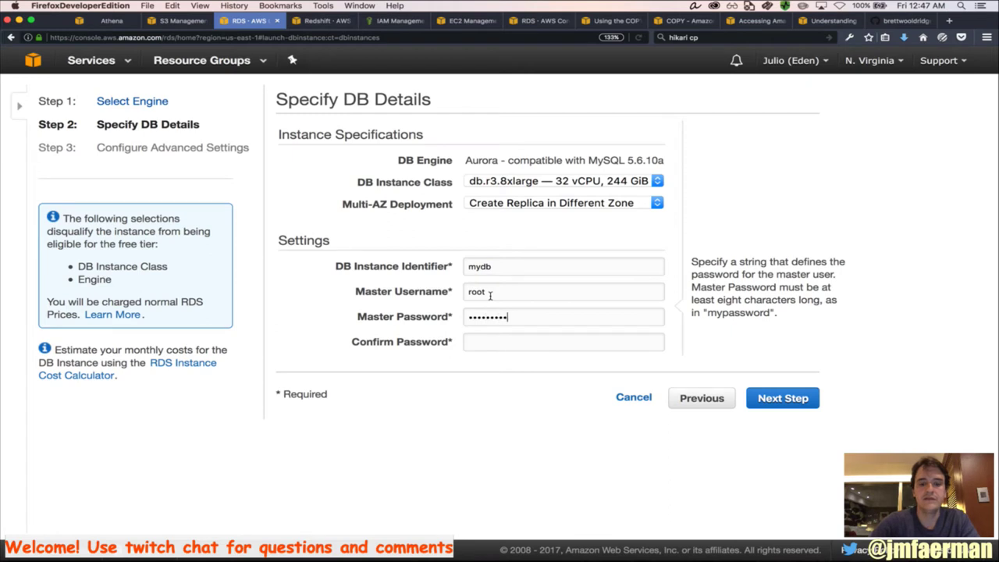
left_click(493, 348)
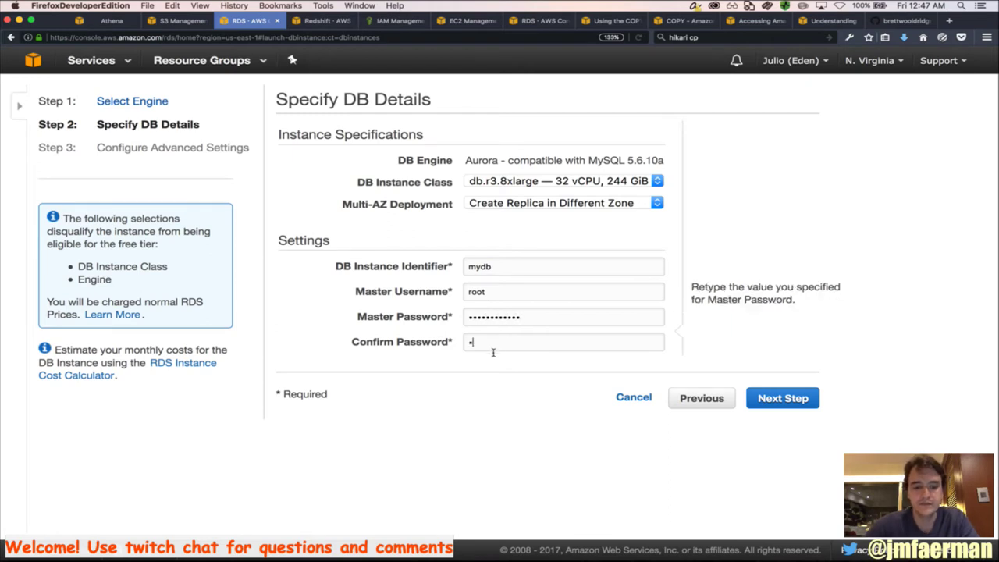
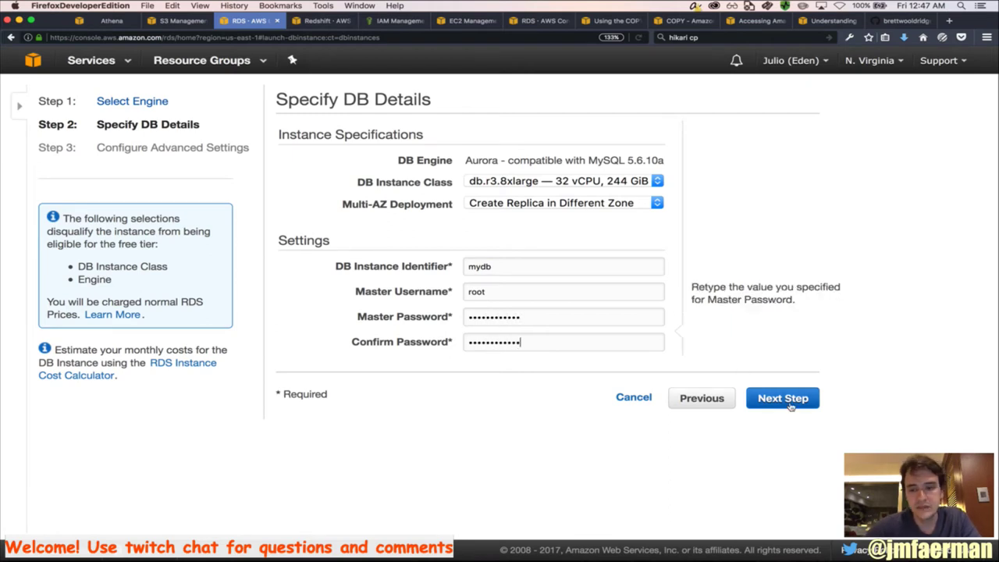
left_click(790, 405)
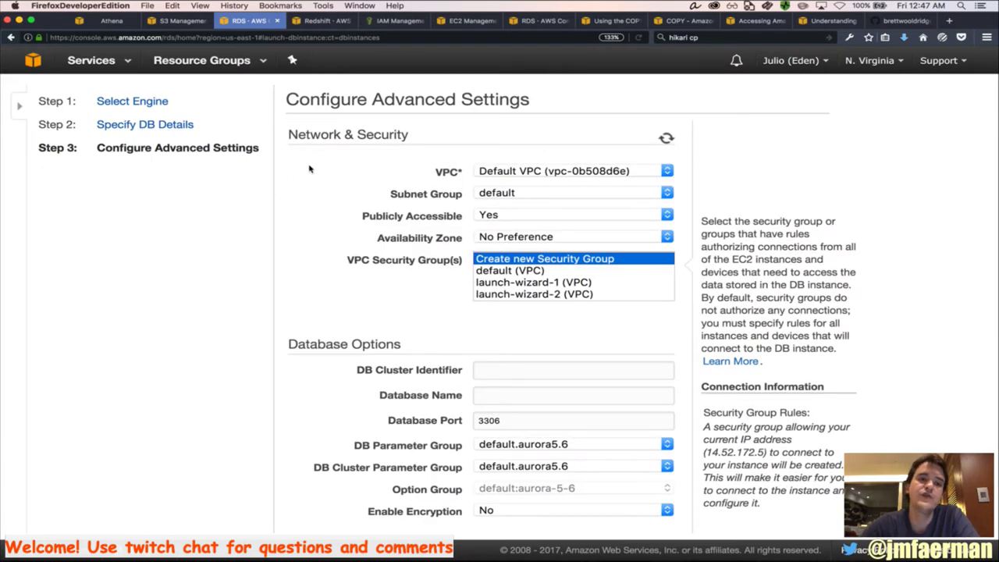
Enter DB cluster identifier mydbcluter and database name mydb
scroll(310, 168, "down", 1)
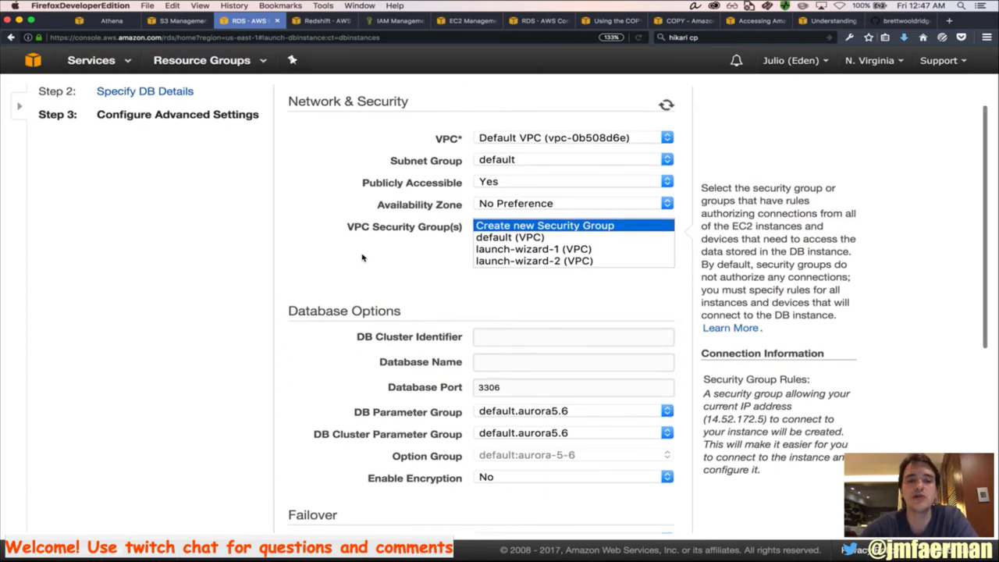
scroll(363, 258, "down", 1)
scroll(362, 257, "down", 1)
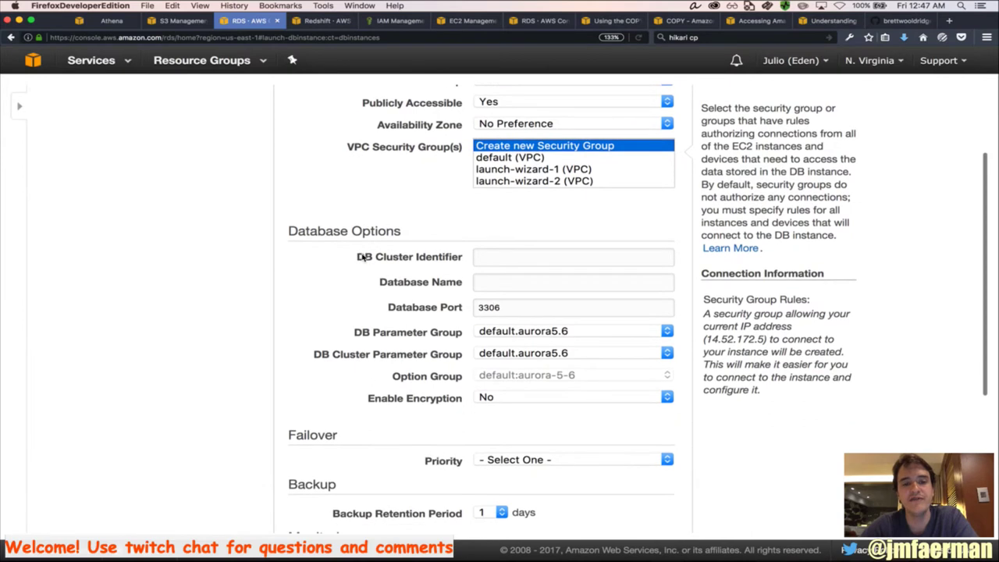
left_click(485, 257)
type("mydbc")
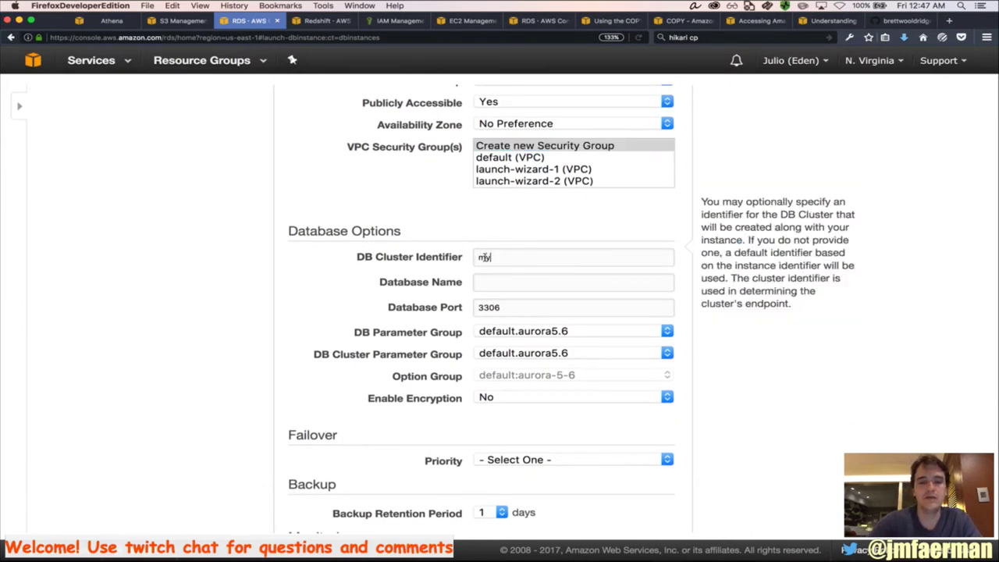
left_click(506, 285)
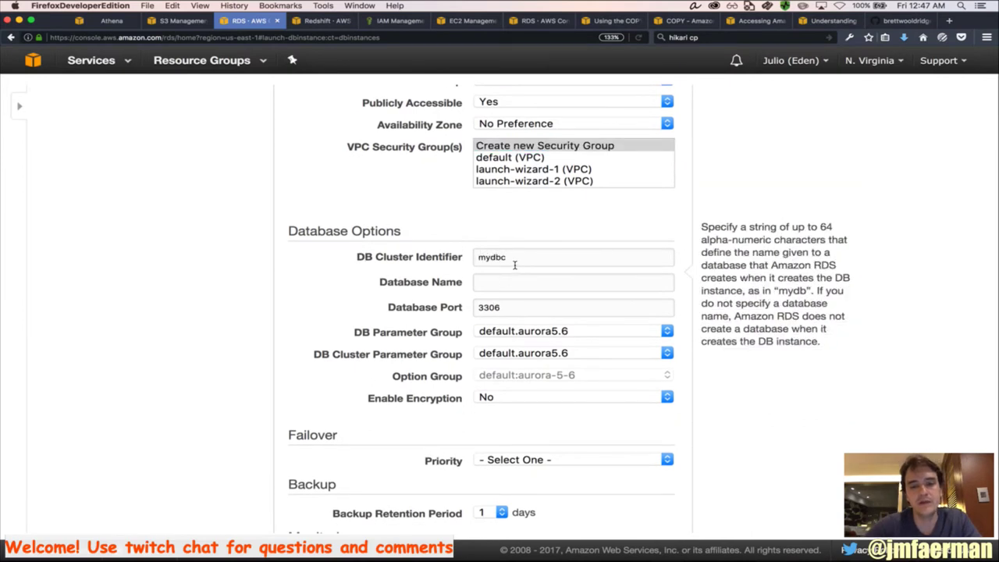
left_click(513, 264)
key("BackSpace")
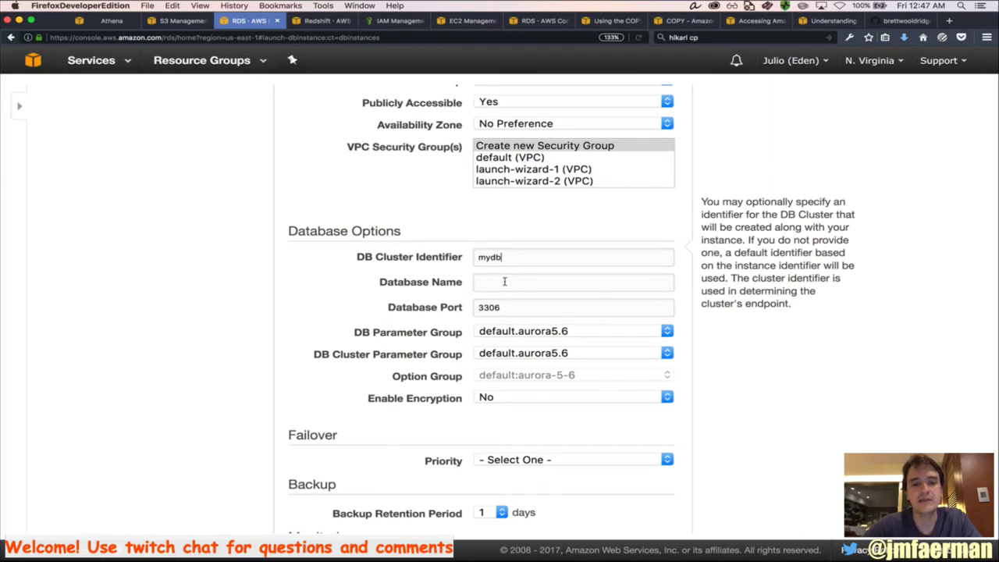
type("cluter")
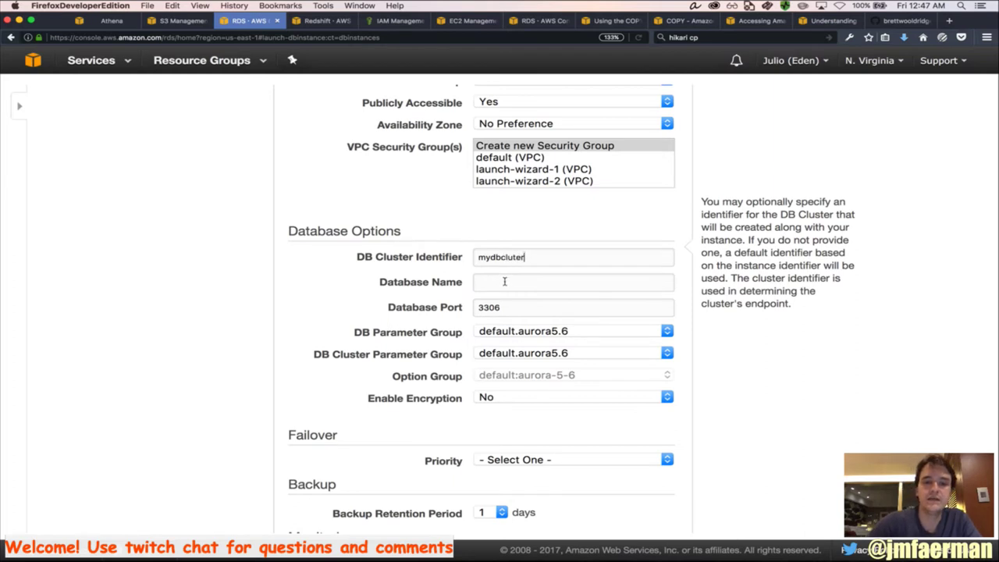
left_click(504, 281)
type("mydb")
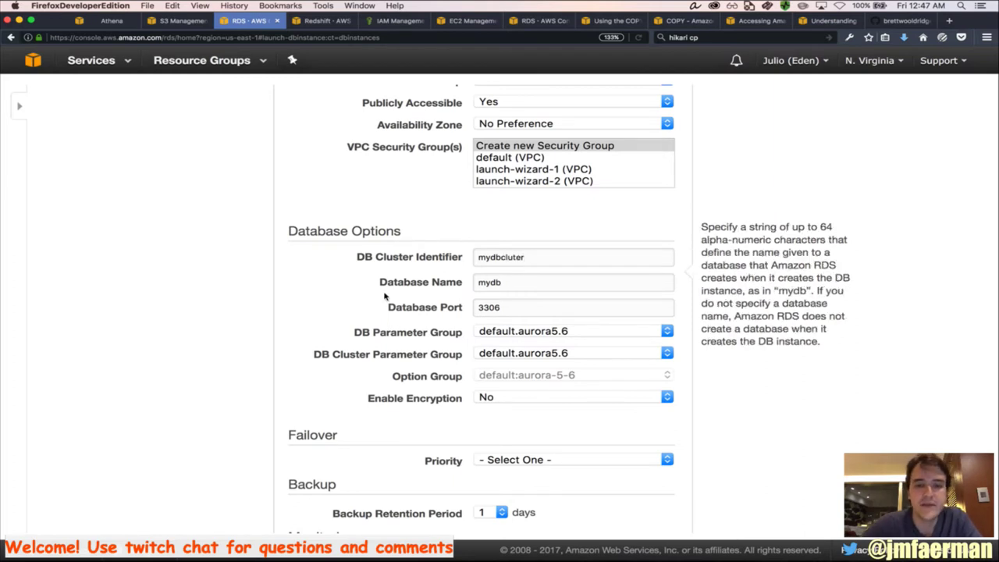
Review the failover priority, backup retention period and maintenance window settings
scroll(384, 292, "down", 4)
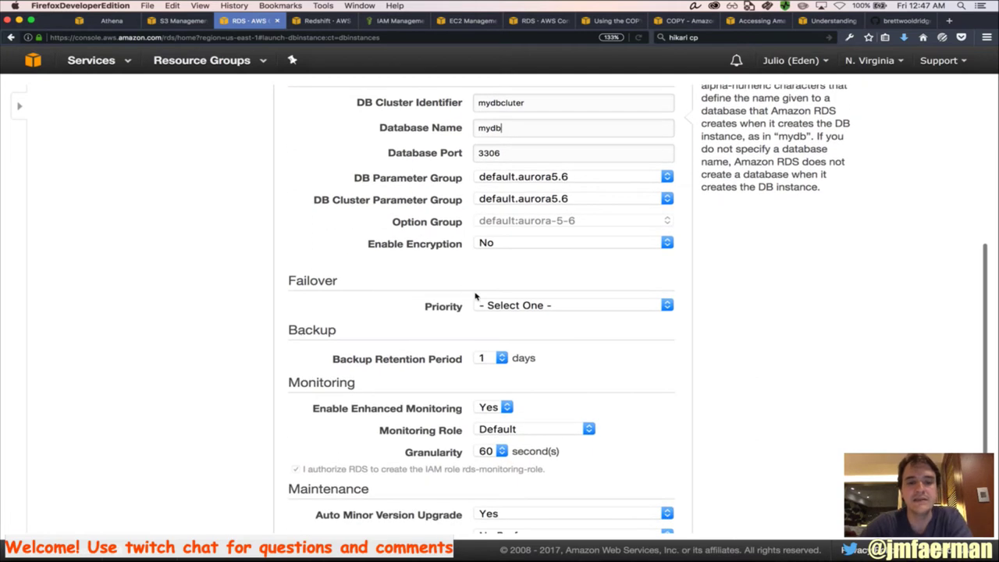
left_click(488, 306)
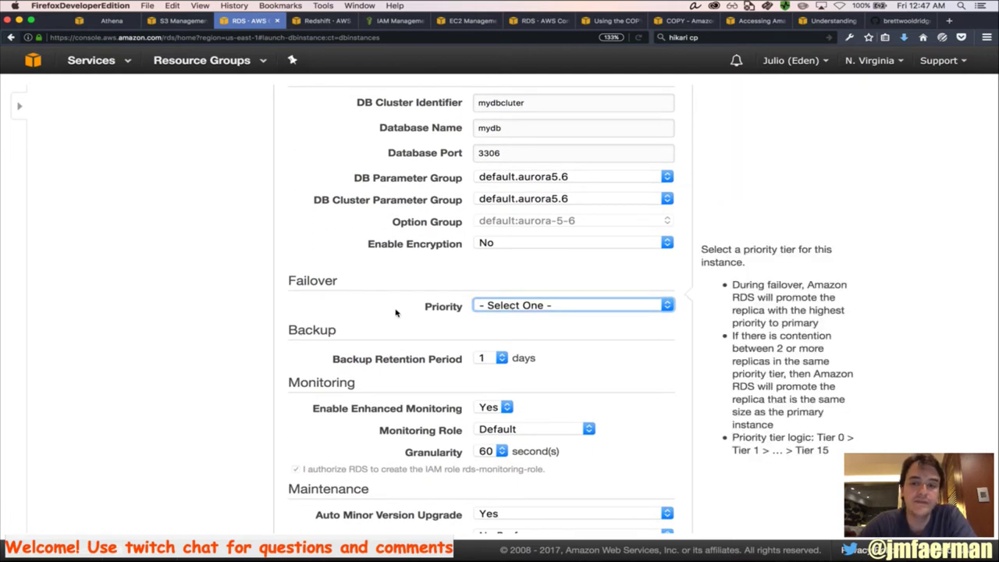
scroll(395, 310, "down", 2)
left_click(446, 284)
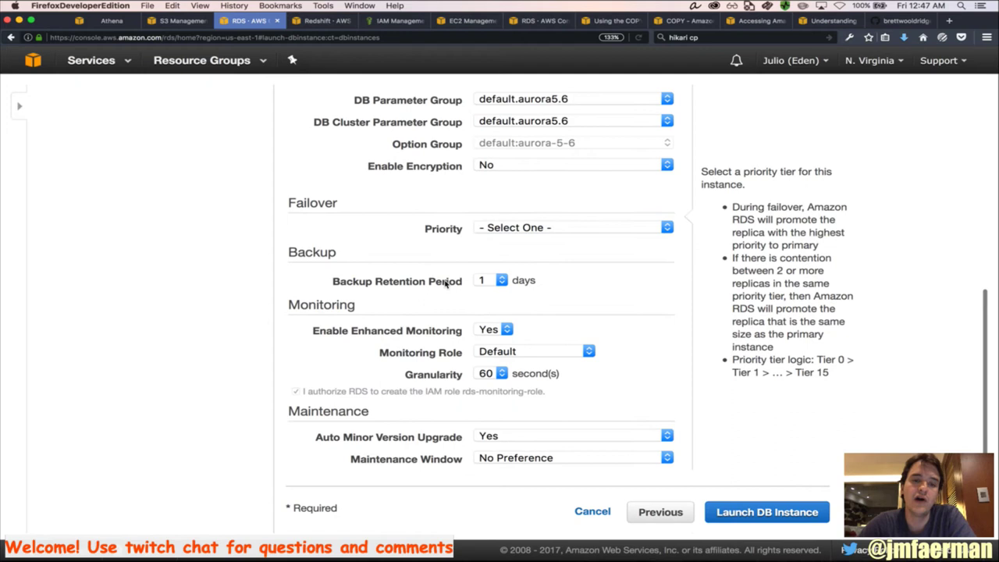
left_click(504, 282)
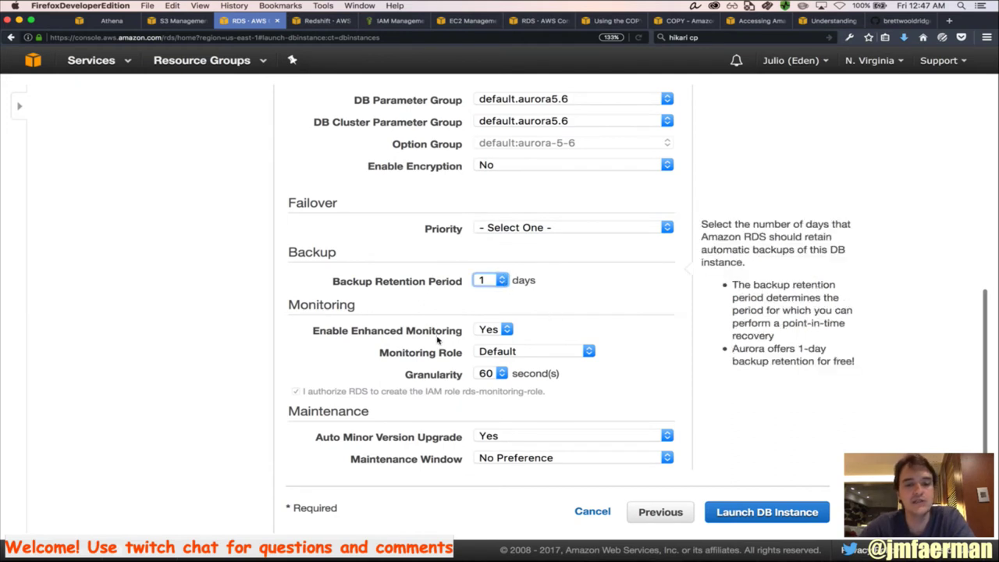
left_click(494, 459)
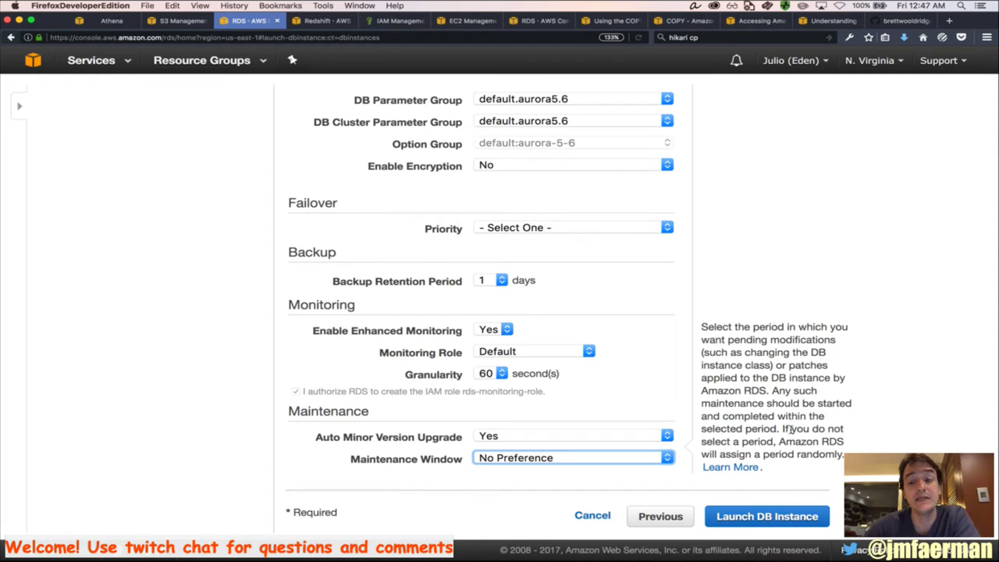
Cancel the new instance launch and select the gdelt instance's cluster endpoint address
left_click(593, 516)
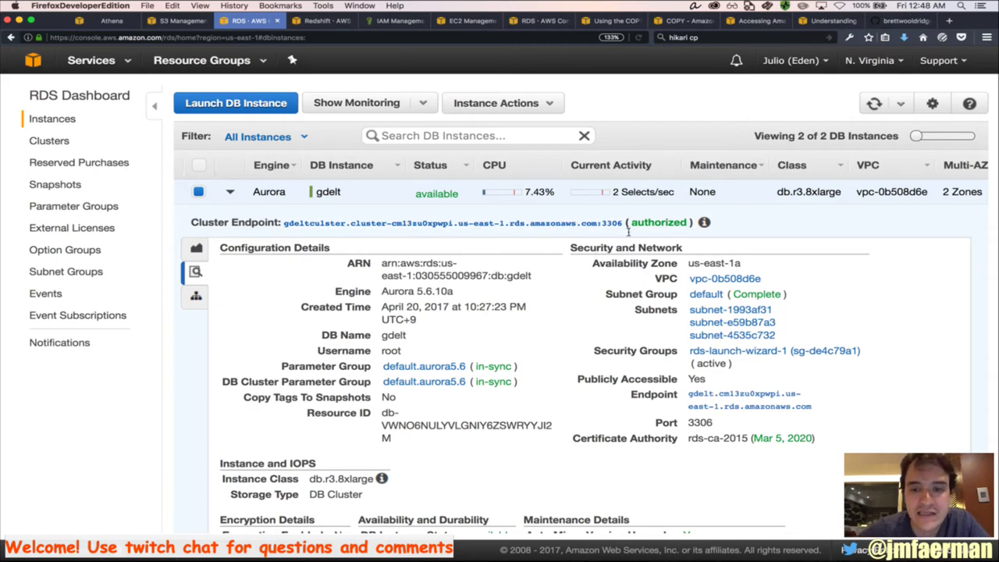
left_click_drag(623, 227, 287, 233)
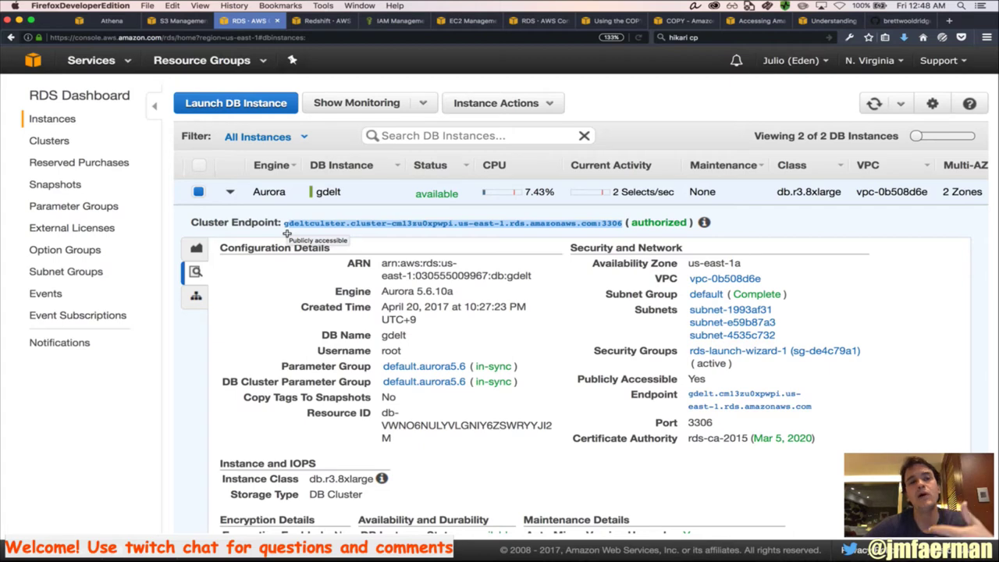
Check the EC2 instances list, reloading it after an error, then return to Chrome
left_click(442, 22)
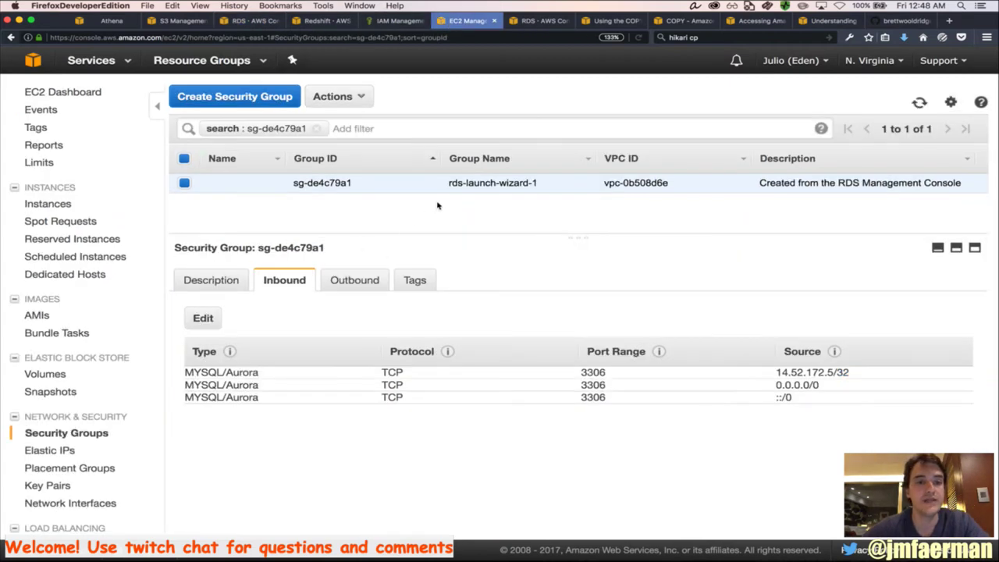
left_click(68, 205)
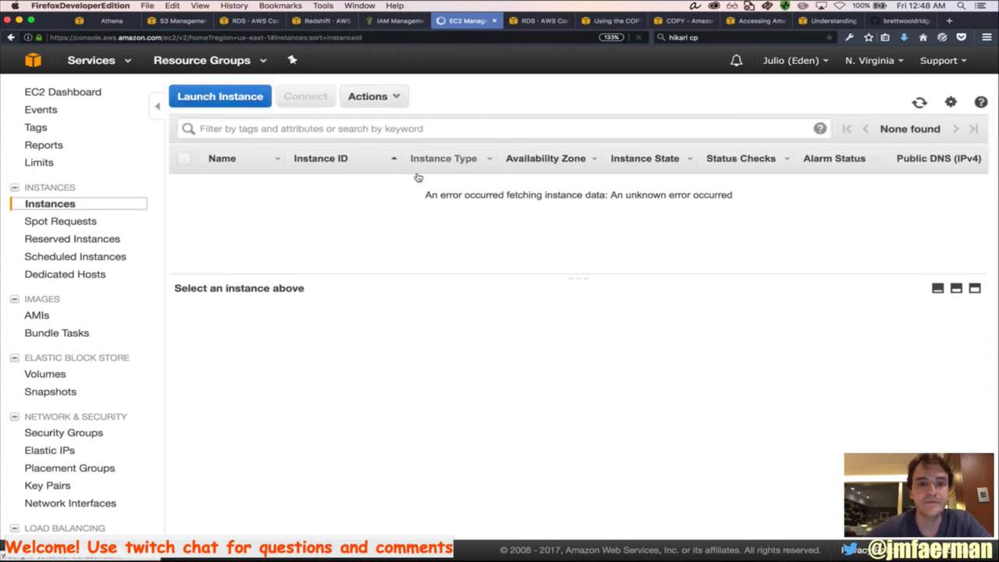
key("super+r")
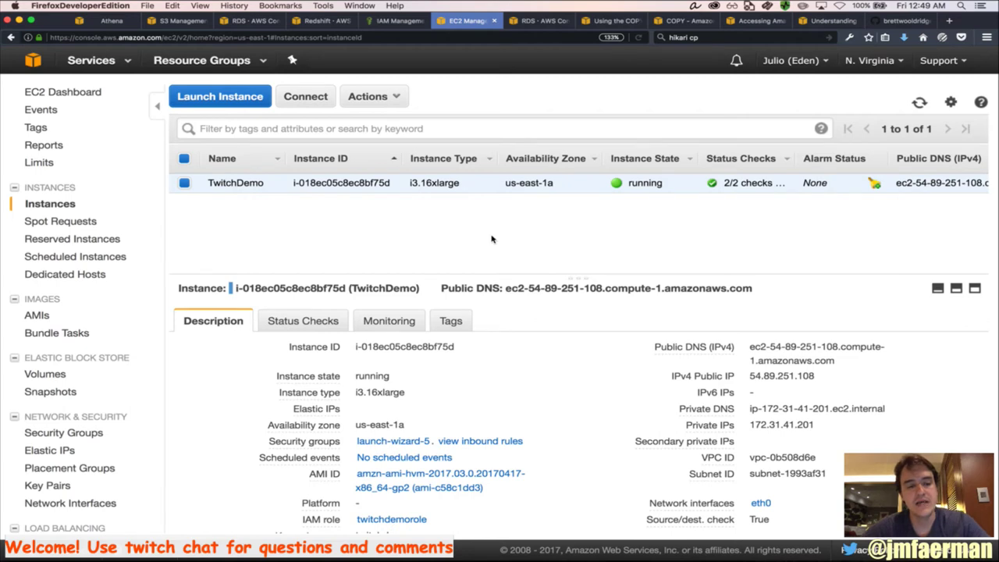
key("super+Tab")
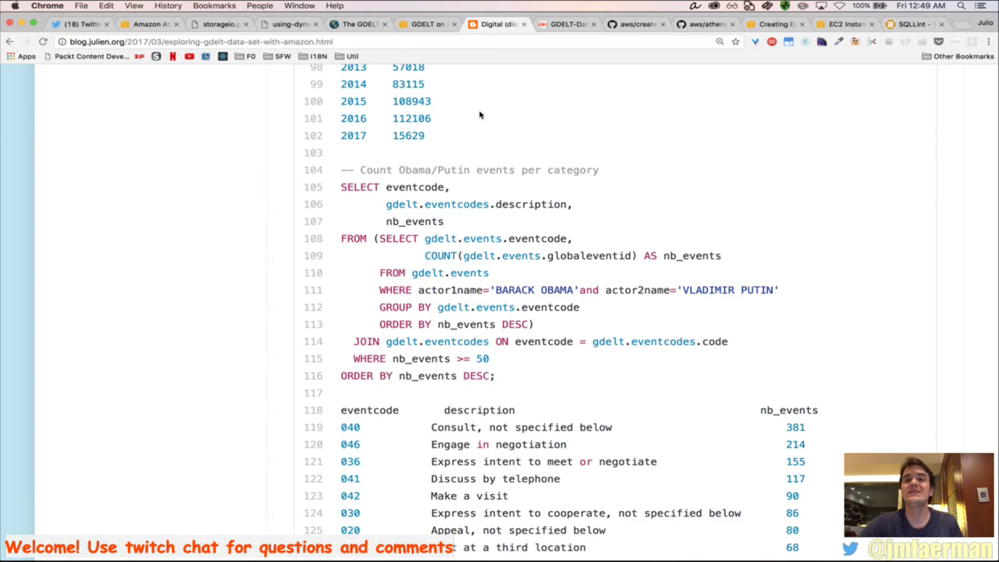
On the EC2 Instance Types page, scroll past T2, M4, M3 and C4 to the X1 table
left_click(841, 23)
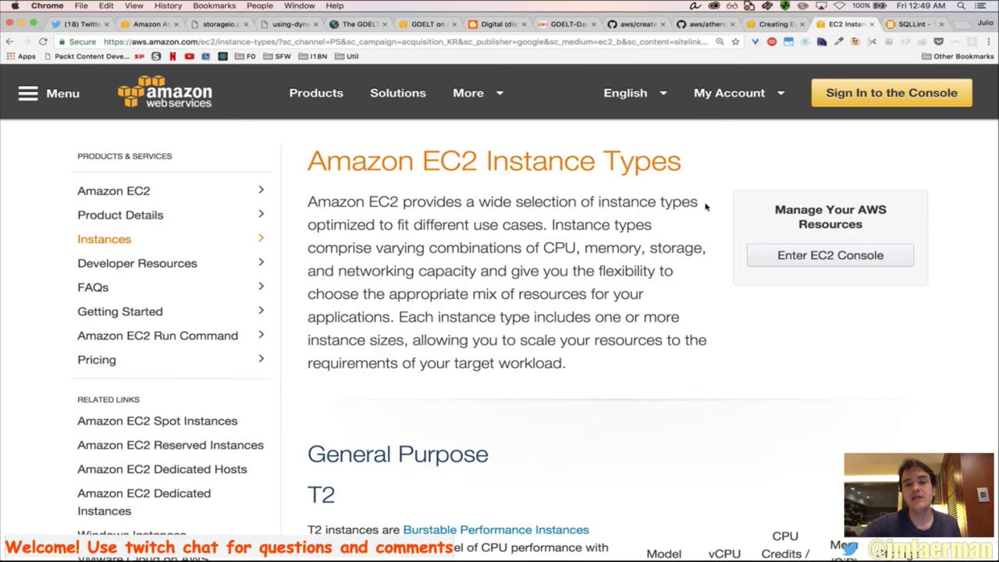
scroll(691, 222, "down", 3)
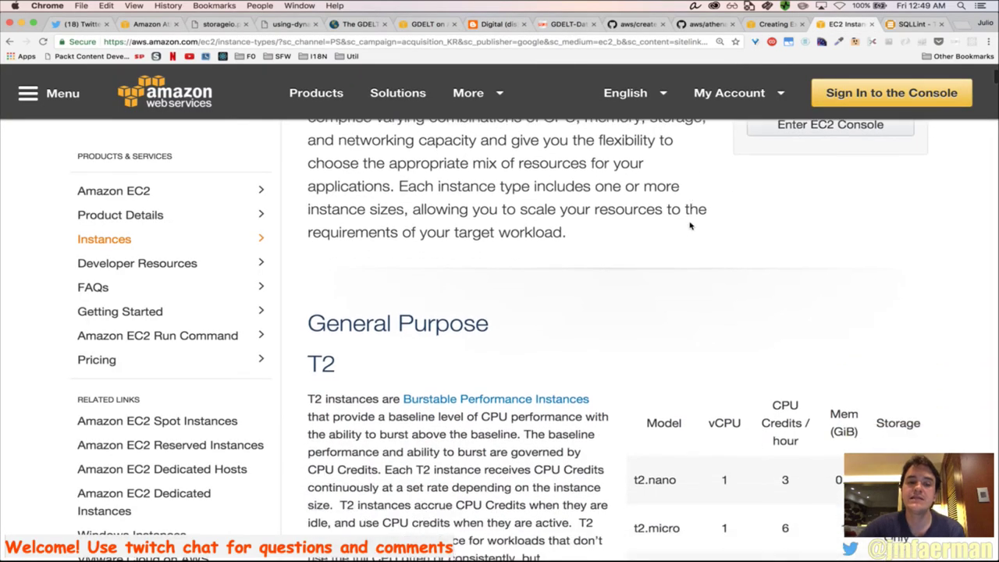
scroll(691, 226, "down", 3)
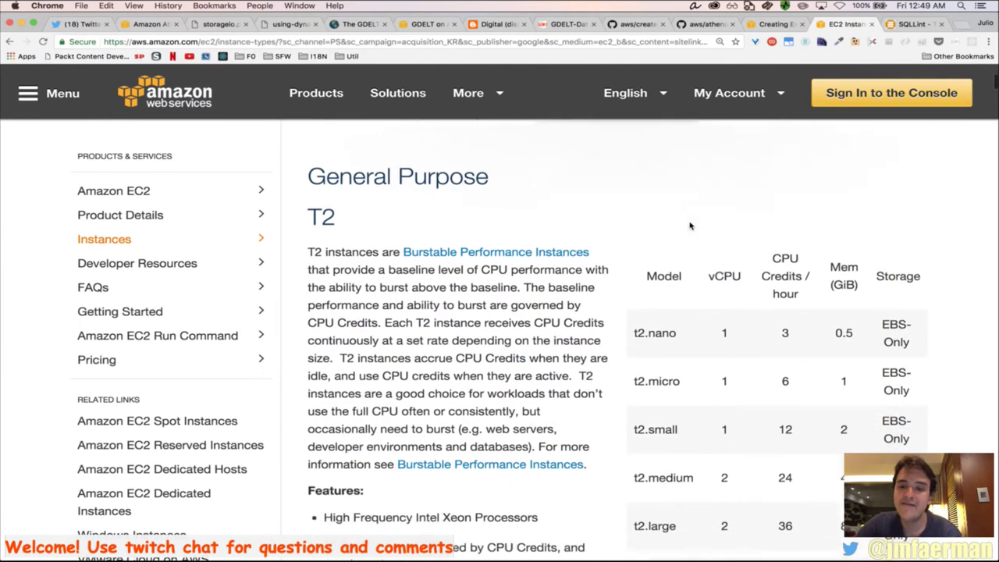
scroll(690, 226, "down", 2)
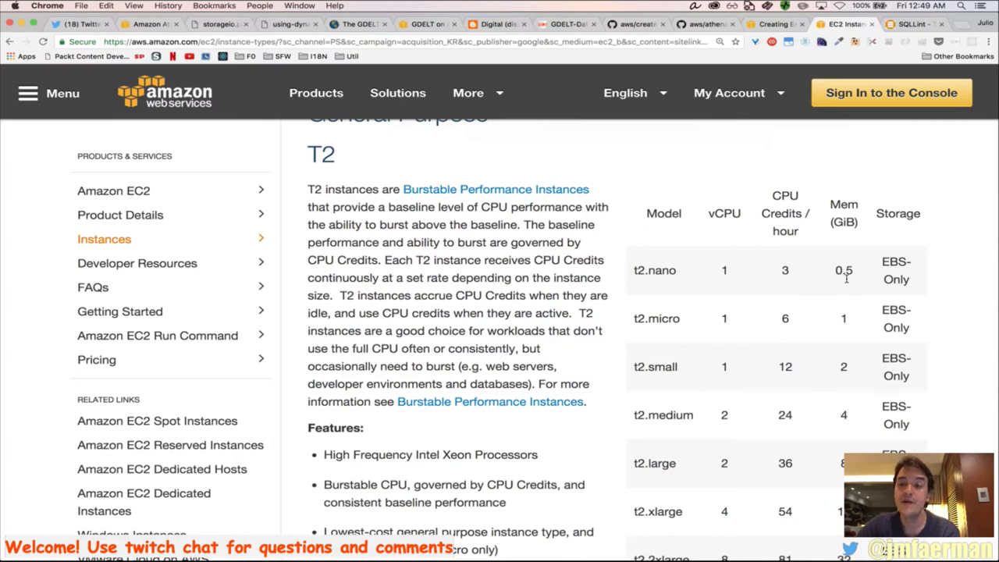
scroll(846, 277, "down", 10)
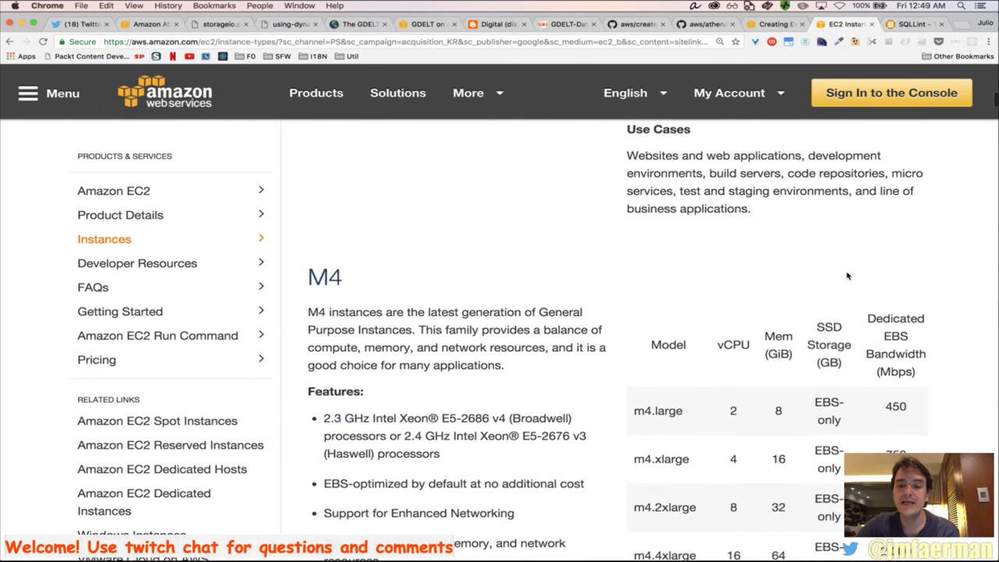
scroll(847, 276, "down", 6)
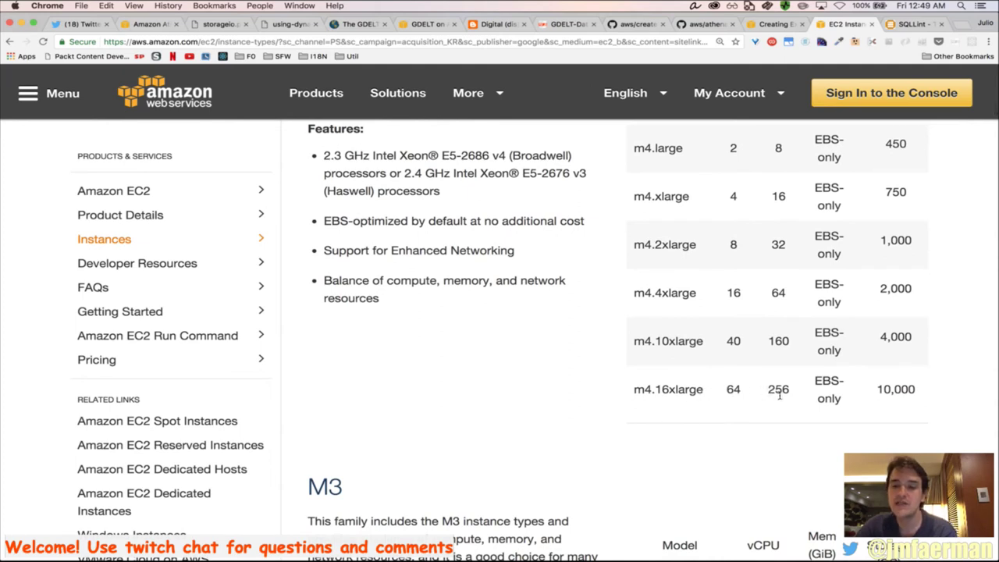
scroll(779, 396, "down", 10)
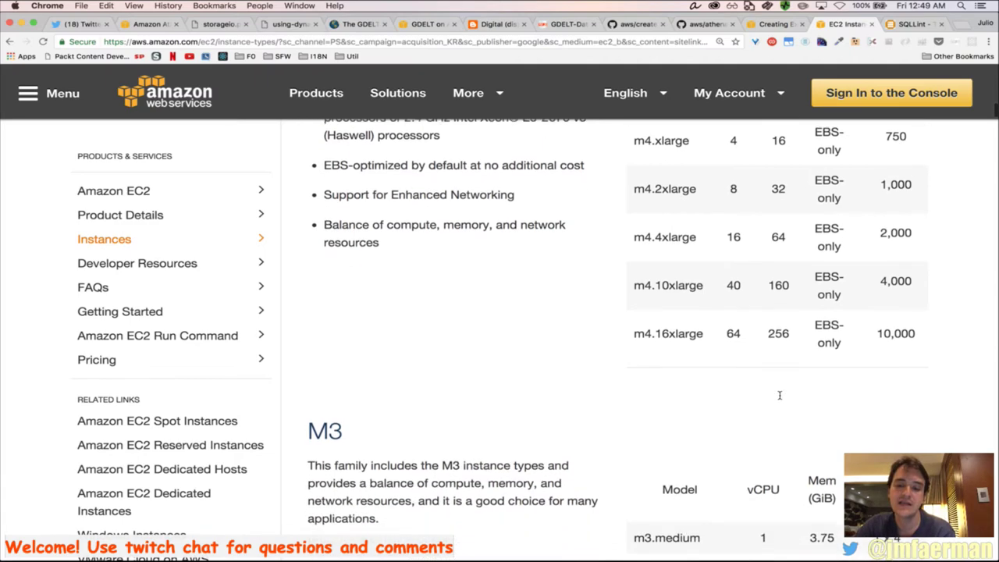
scroll(779, 393, "down", 10)
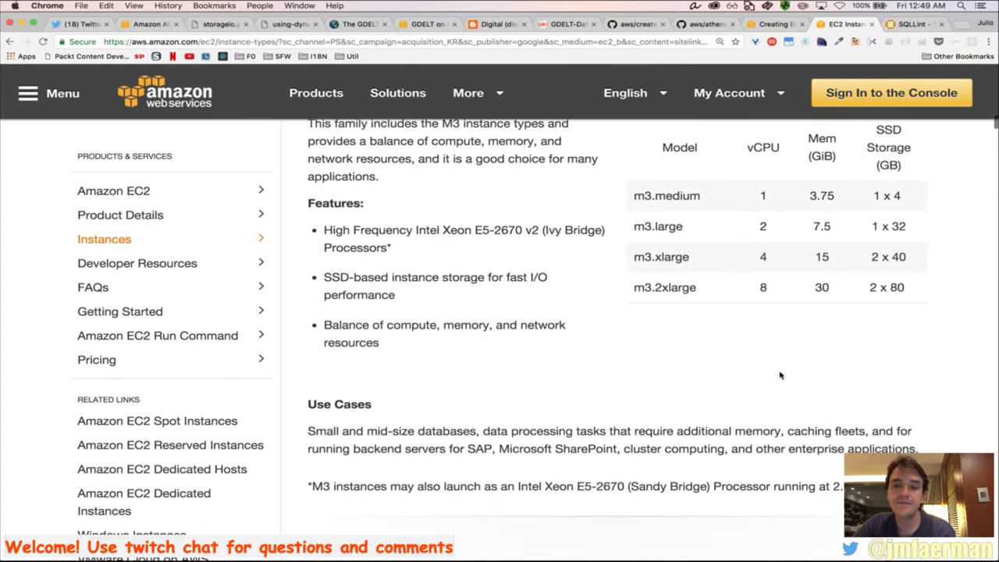
scroll(779, 376, "up", 2)
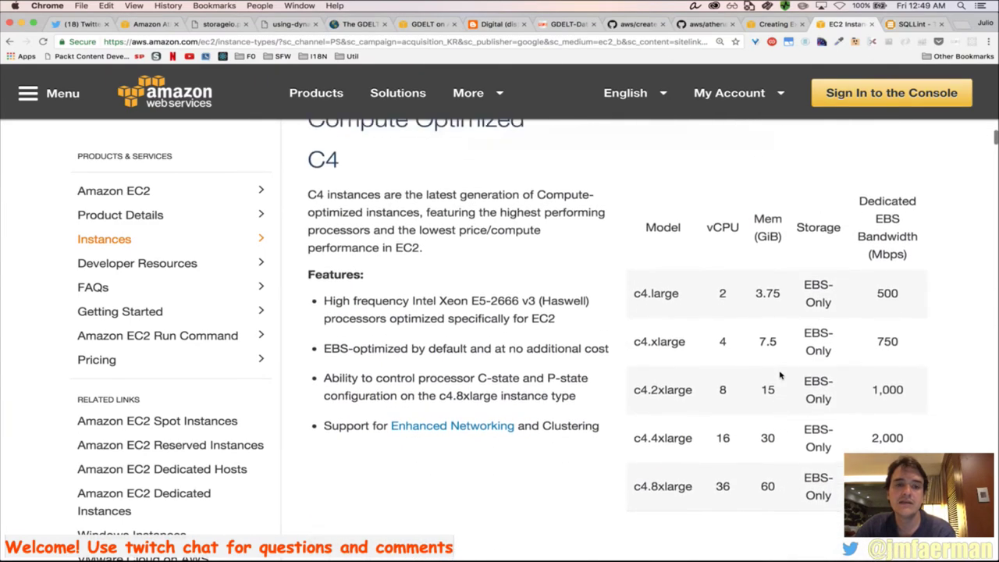
scroll(779, 376, "down", 8)
scroll(780, 375, "down", 15)
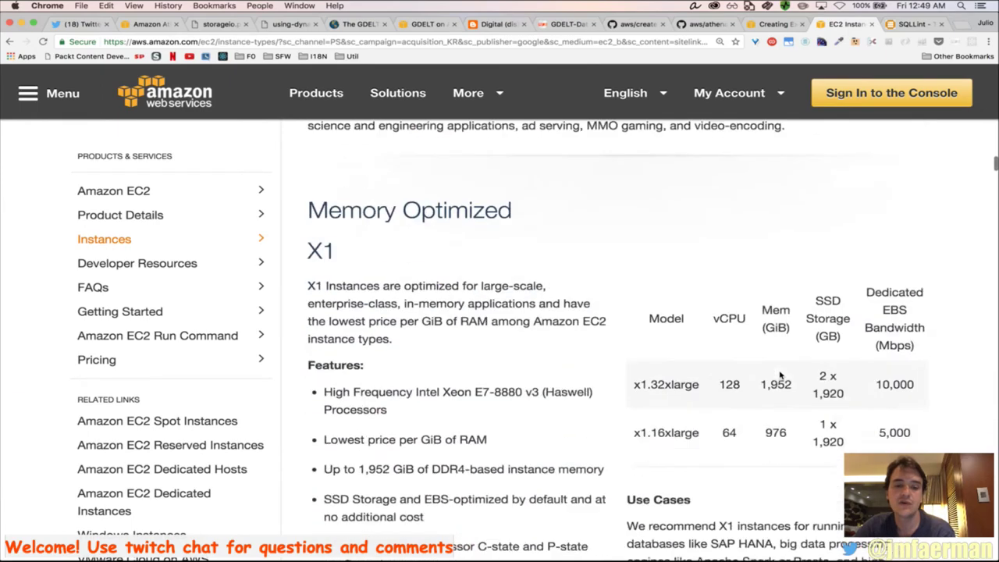
scroll(780, 375, "up", 3)
scroll(780, 375, "up", 2)
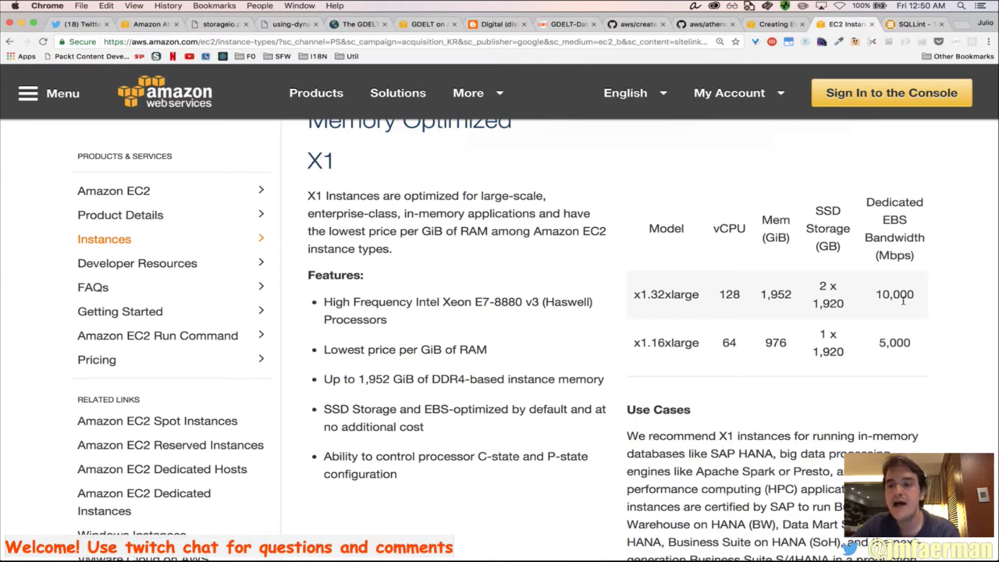
Scroll past the X1, R4, R3, P2, G2 and F1 tables down to the I3 High I/O table
scroll(938, 331, "down", 5)
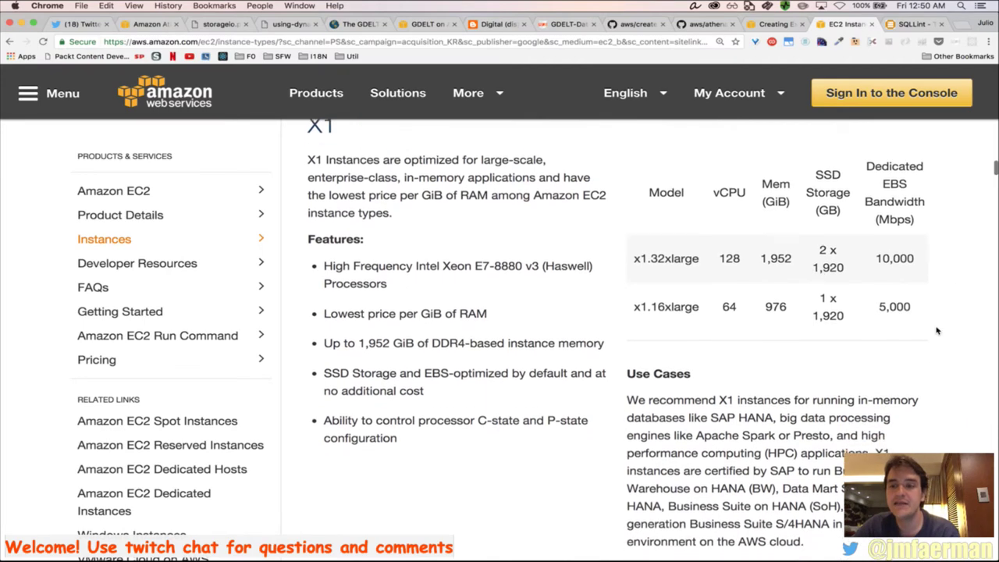
scroll(937, 331, "down", 5)
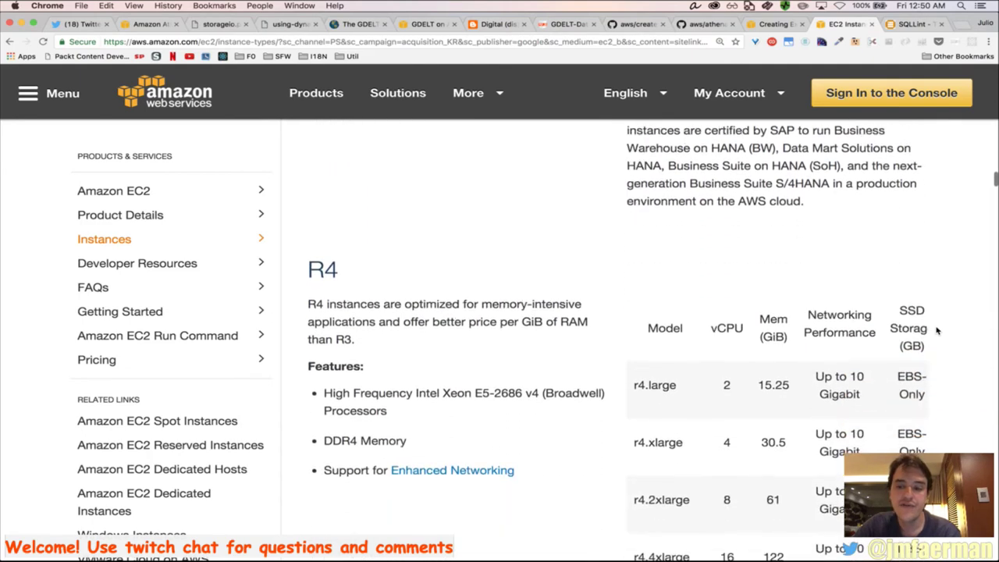
scroll(938, 331, "down", 5)
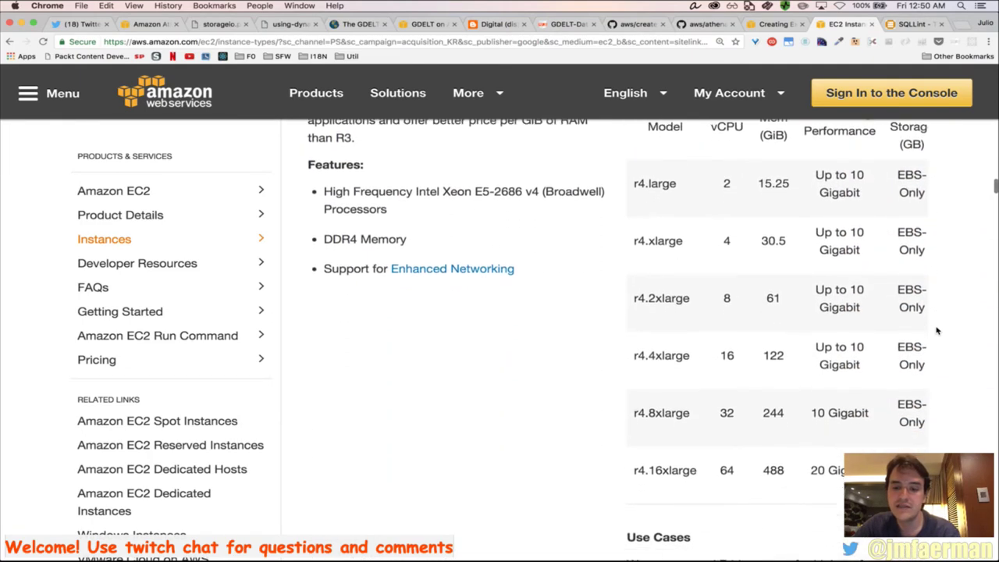
scroll(937, 331, "down", 1)
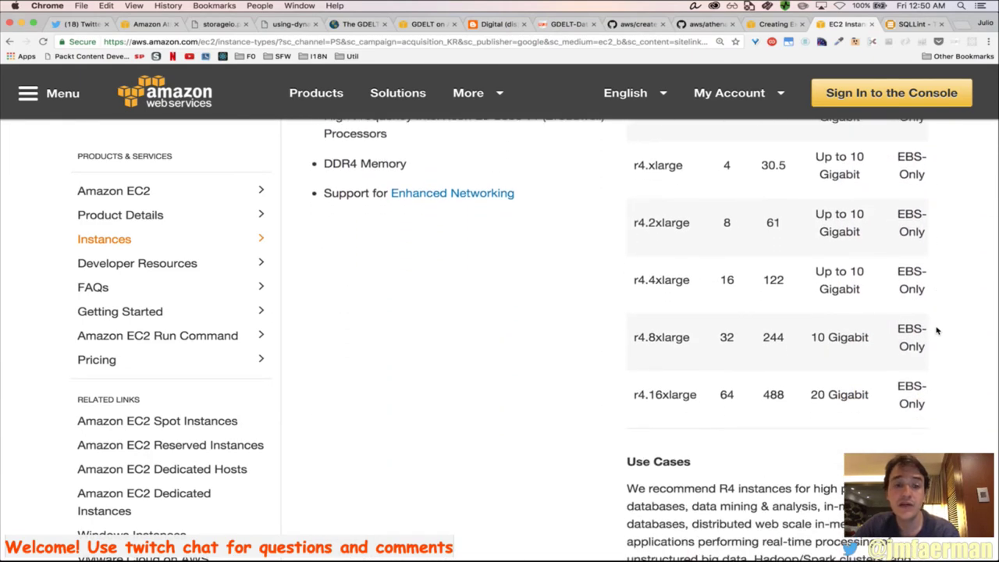
scroll(937, 331, "down", 1)
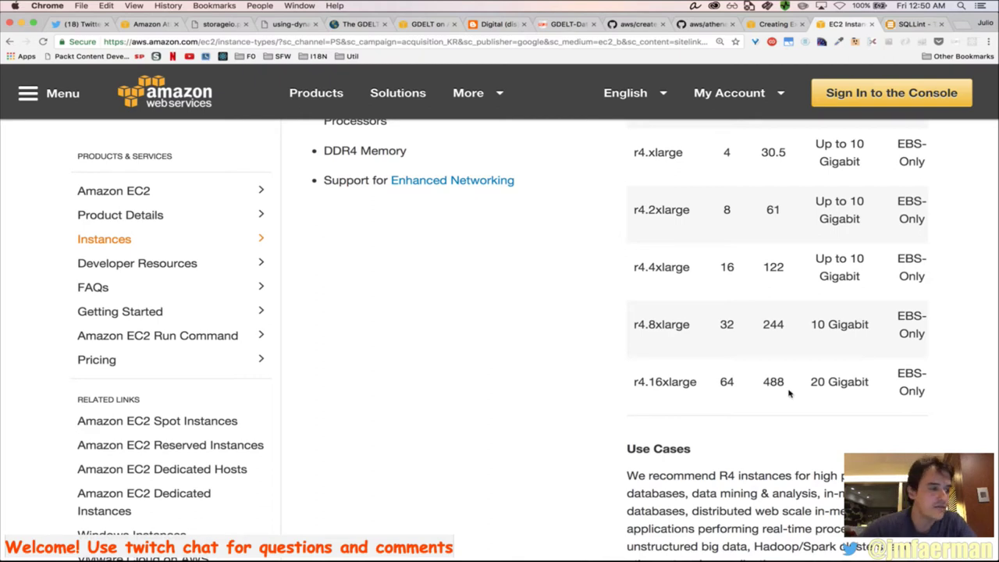
scroll(690, 405, "down", 1)
scroll(690, 404, "down", 5)
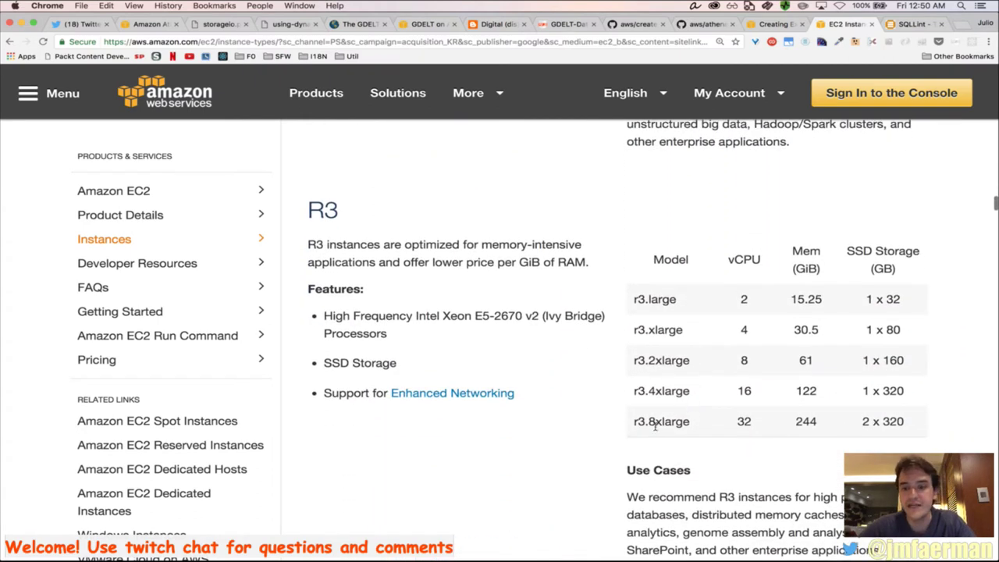
scroll(647, 427, "down", 9)
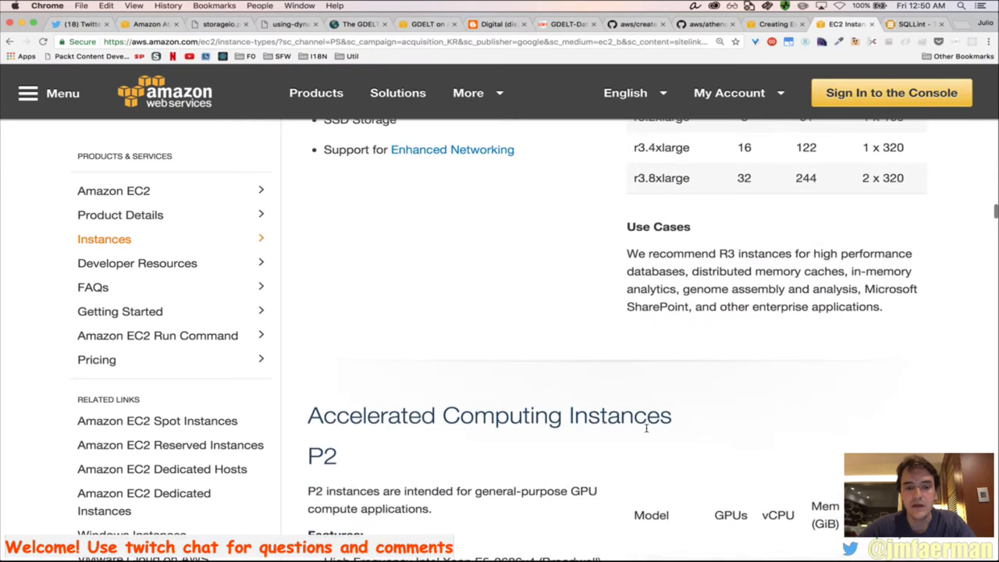
scroll(647, 426, "down", 1)
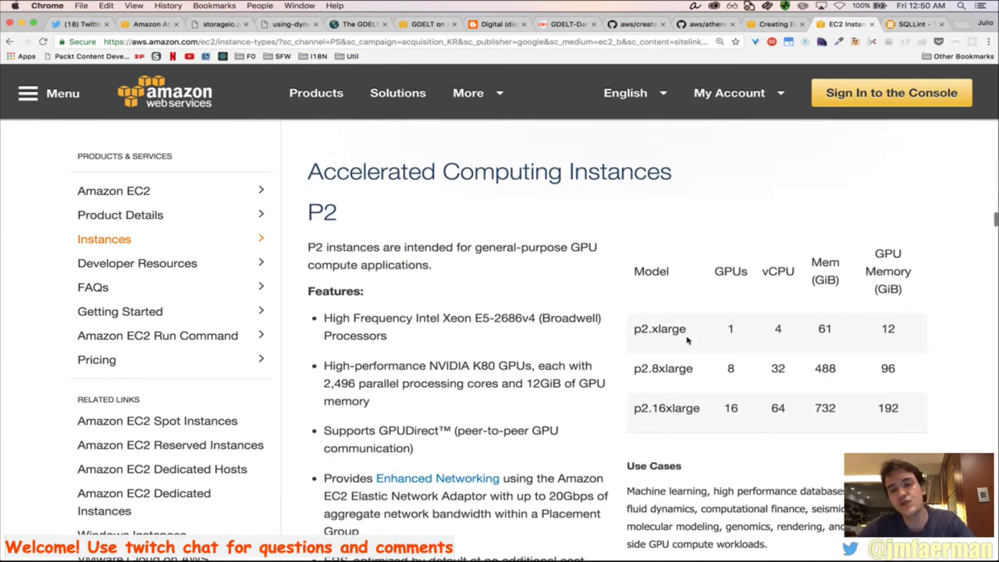
scroll(784, 402, "up", 1)
scroll(784, 402, "down", 12)
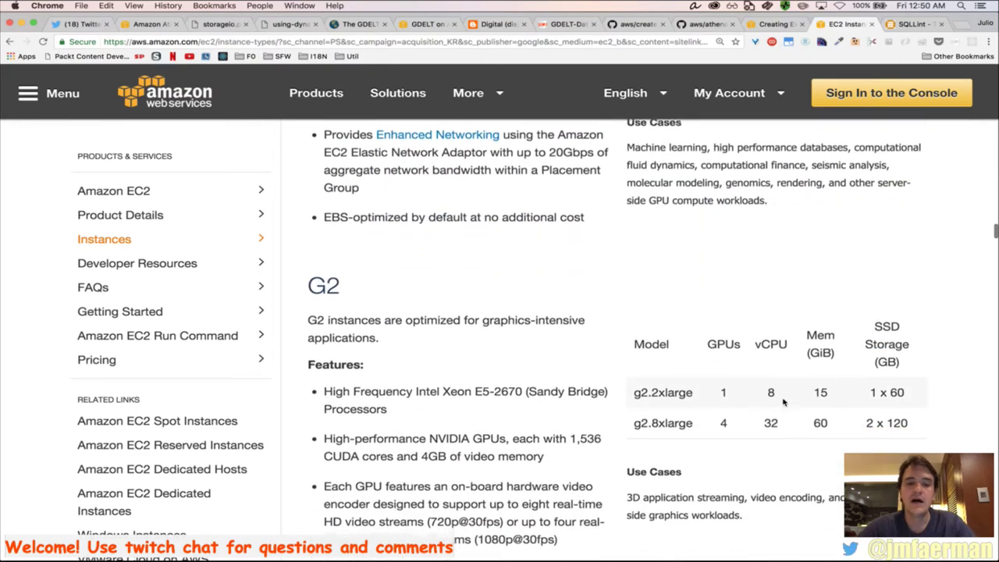
scroll(784, 402, "down", 3)
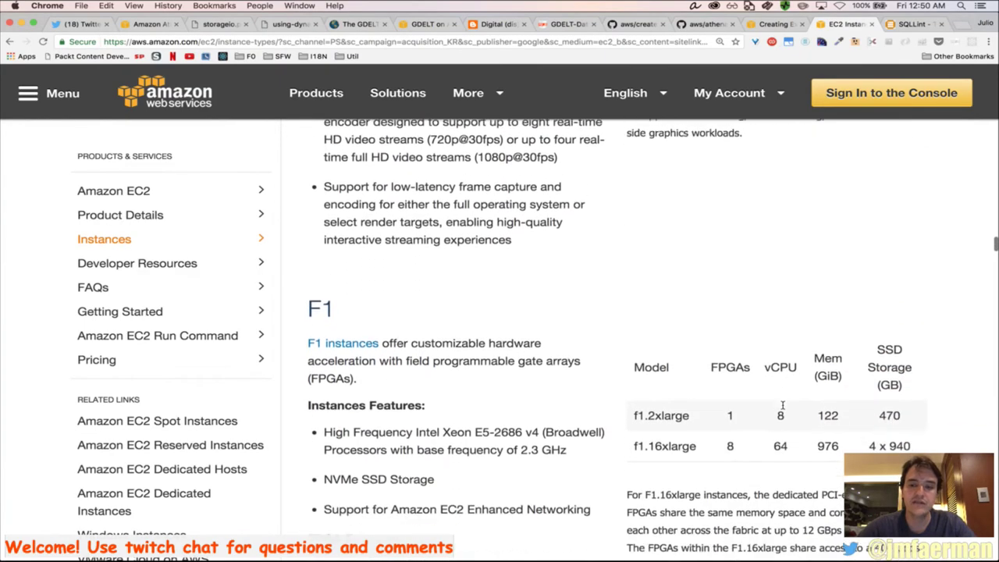
scroll(784, 402, "down", 14)
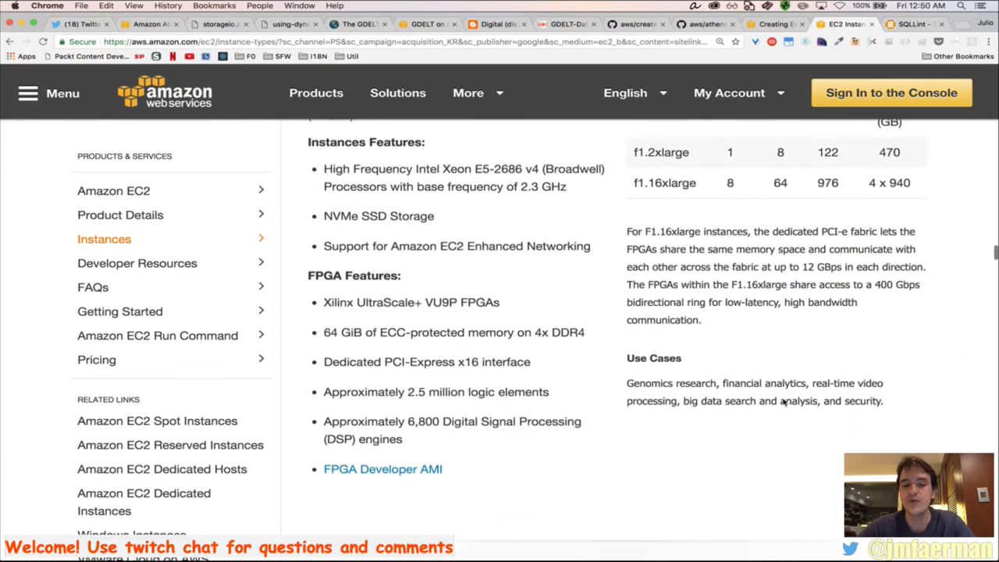
scroll(784, 402, "down", 7)
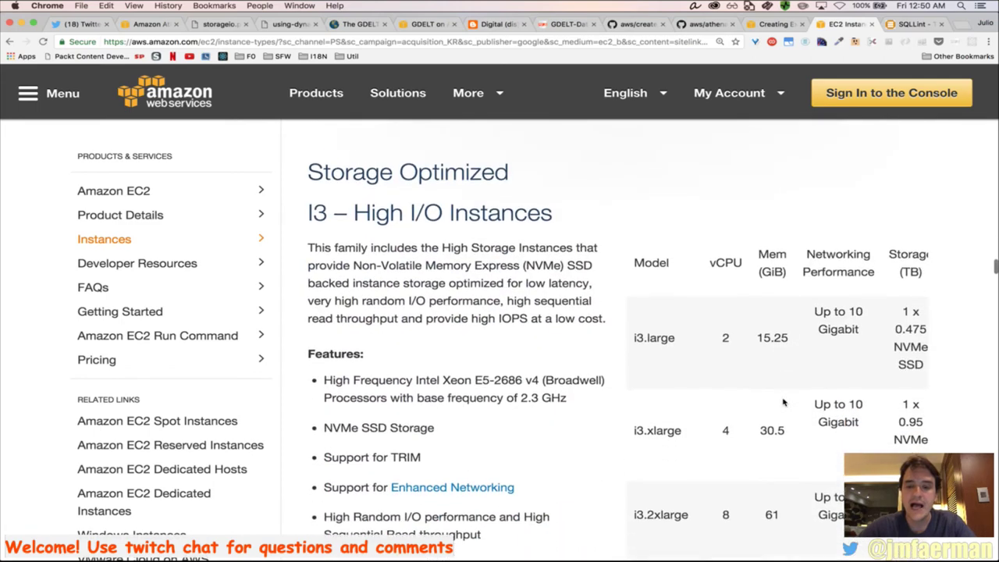
scroll(784, 402, "down", 4)
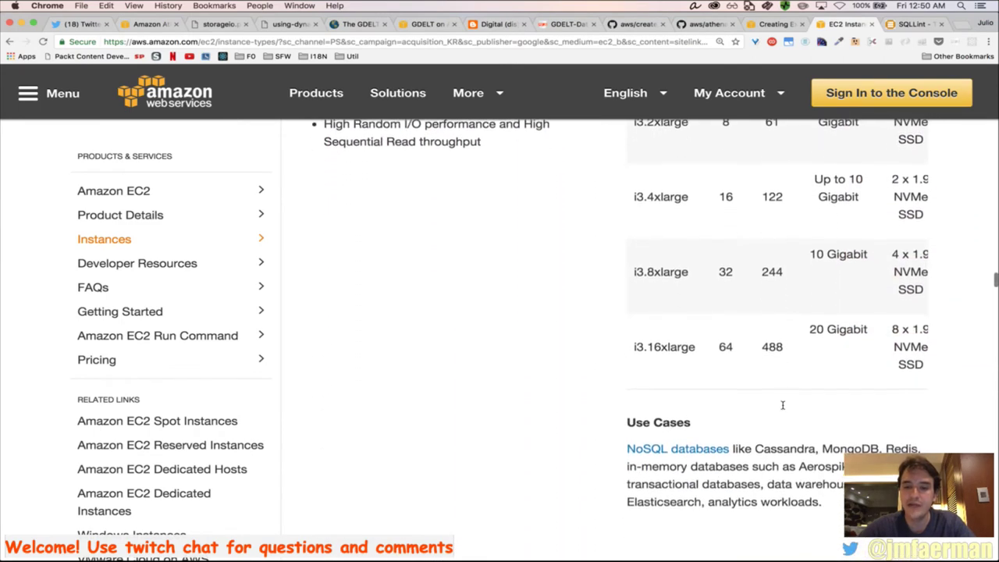
Highlight the i3.16xlarge specs: 64 vCPU, 488 GiB, 20 Gigabit network, 8 x 1.9 NVMe SSD
left_click_drag(632, 349, 698, 350)
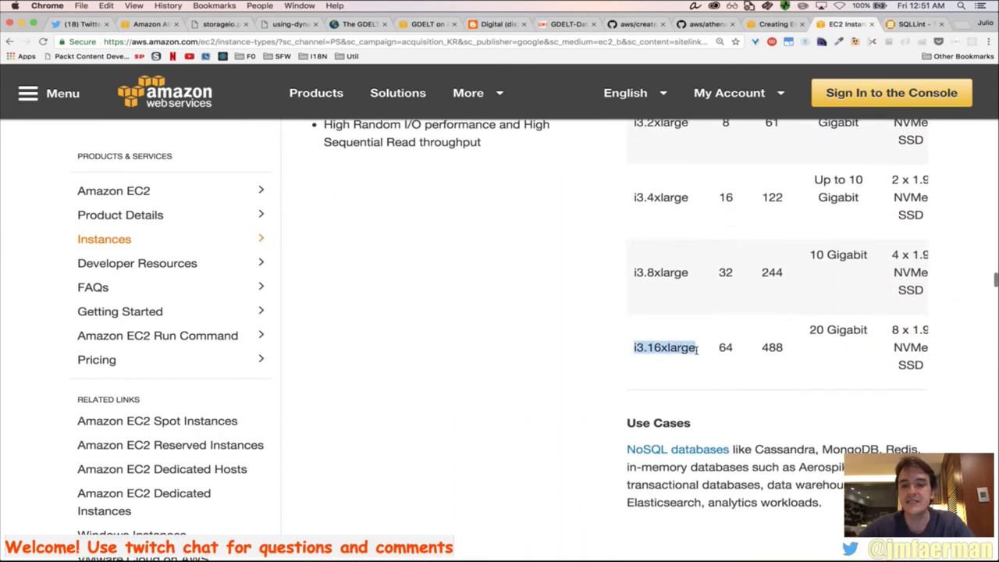
double_click(724, 350)
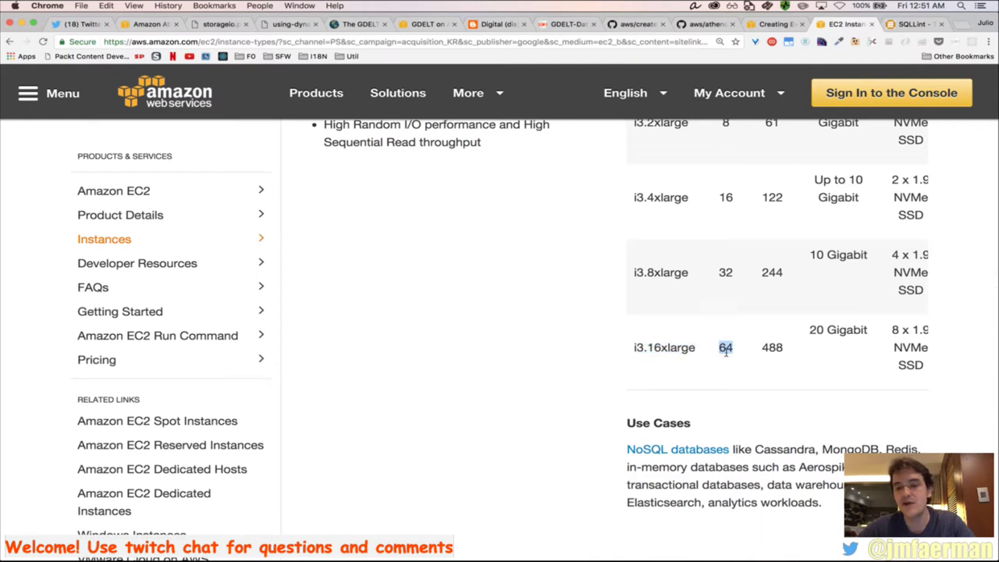
double_click(775, 351)
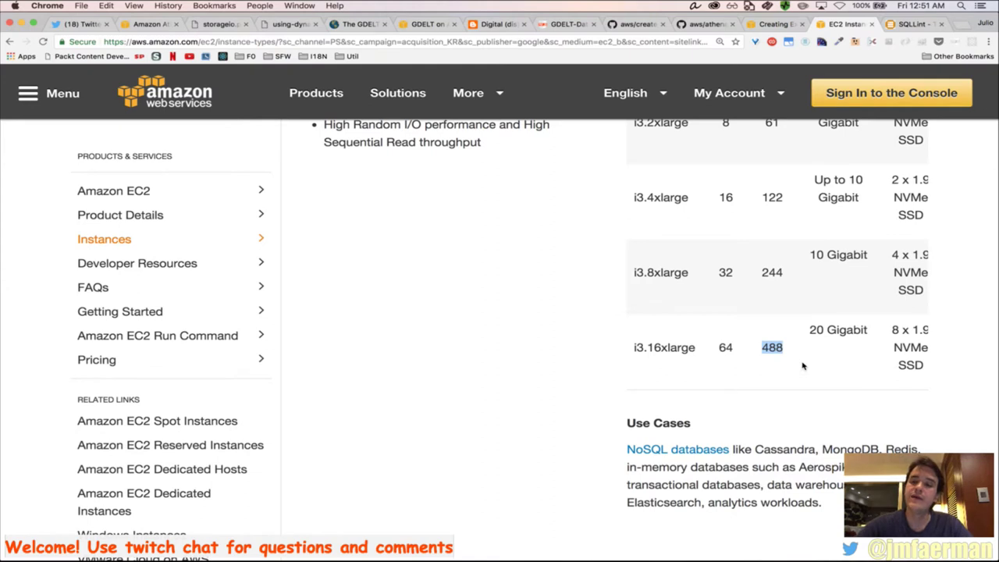
scroll(866, 347, "right", 1)
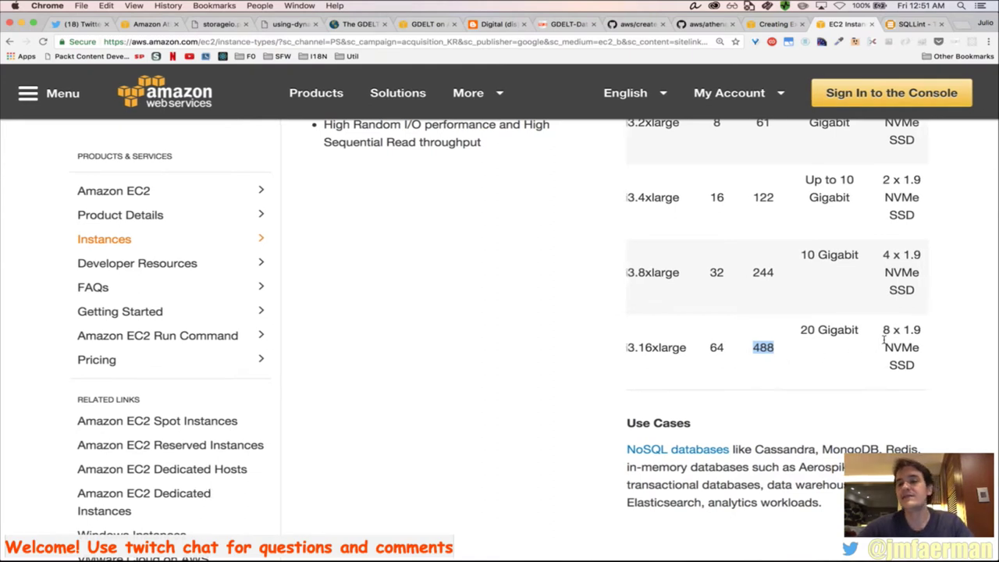
triple_click(835, 334)
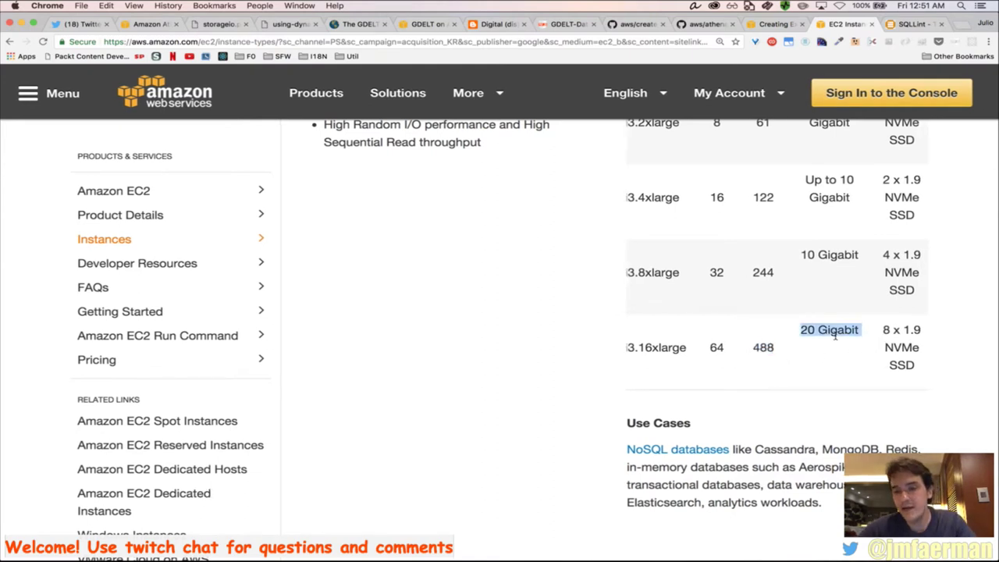
left_click(873, 329)
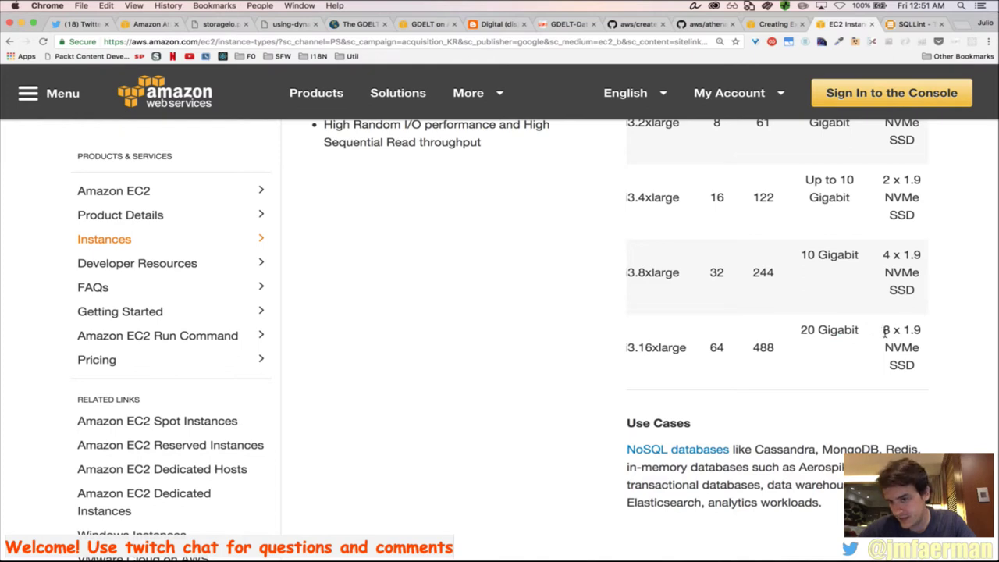
left_click_drag(886, 331, 922, 366)
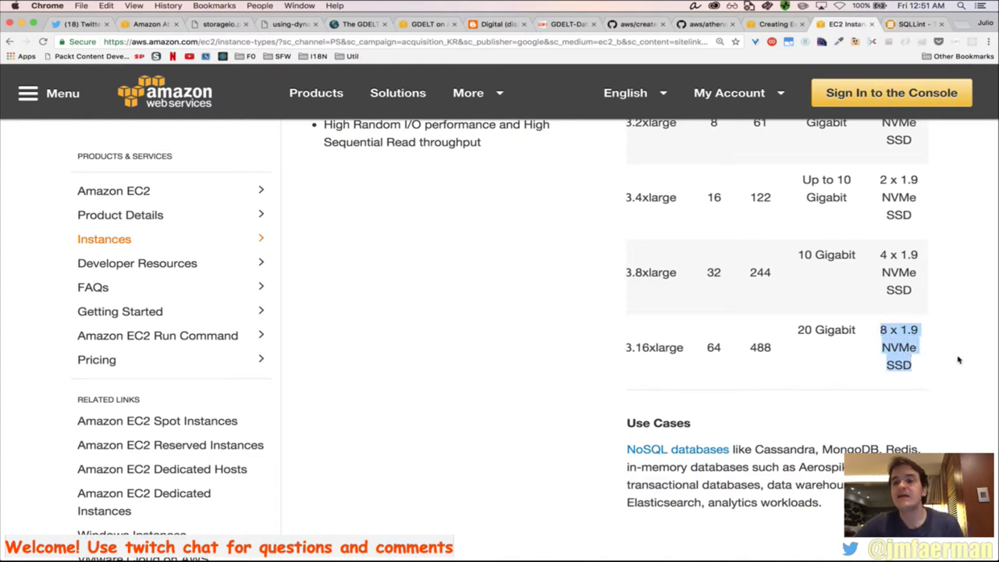
left_click(883, 336)
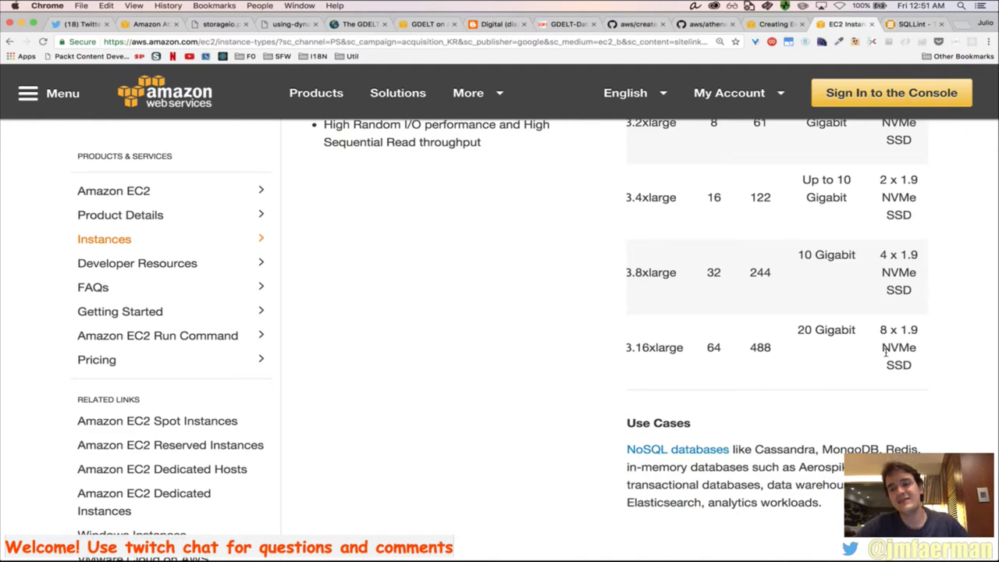
Copy the term 'NVMe SSD' and search it in a new tab
left_click_drag(883, 353, 921, 368)
key("super+c")
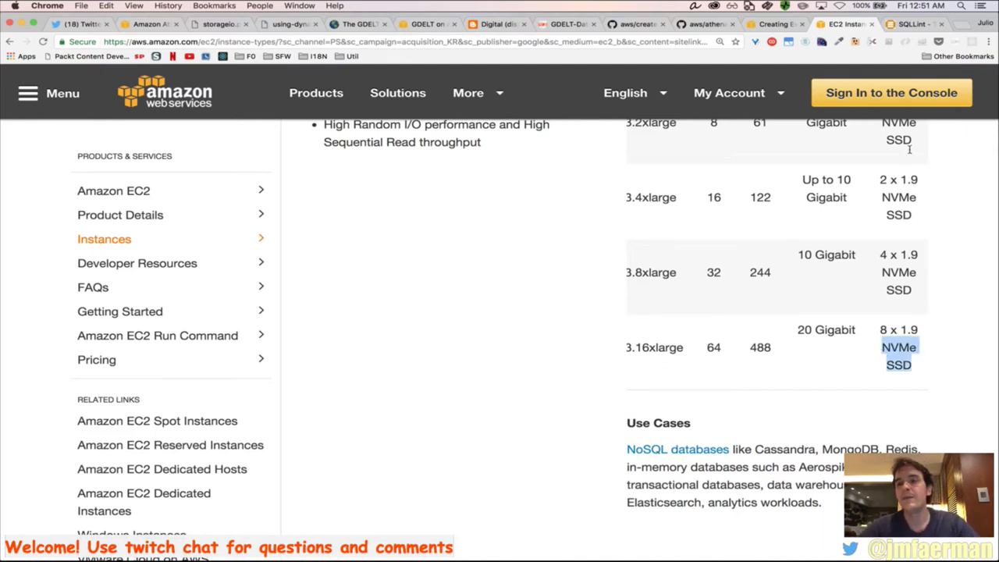
left_click(959, 24)
key("super+v")
key("Return")
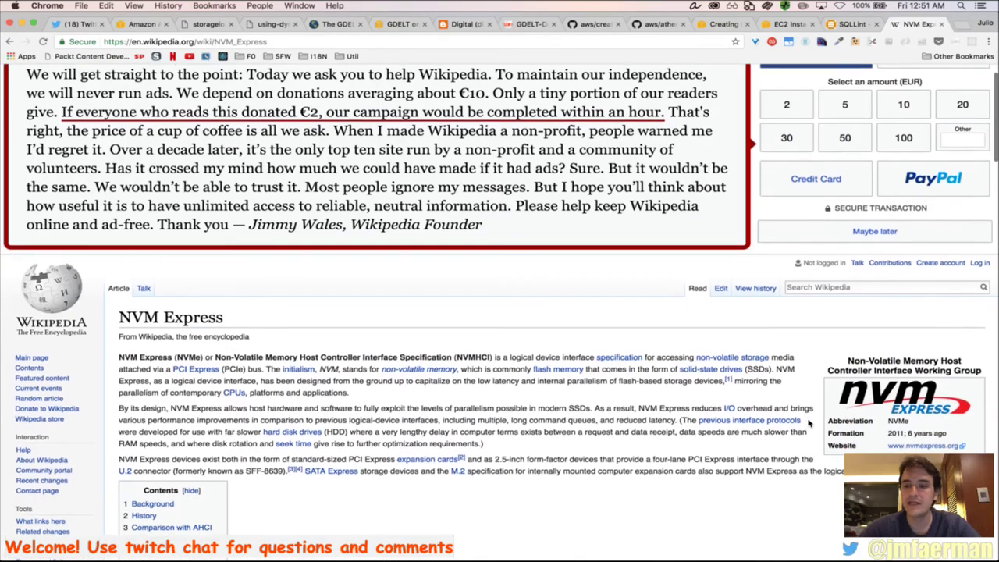
Read the NVM Express article's Background section and Intel 750 SSD photo, then return to the EC2 console
scroll(810, 423, "down", 10)
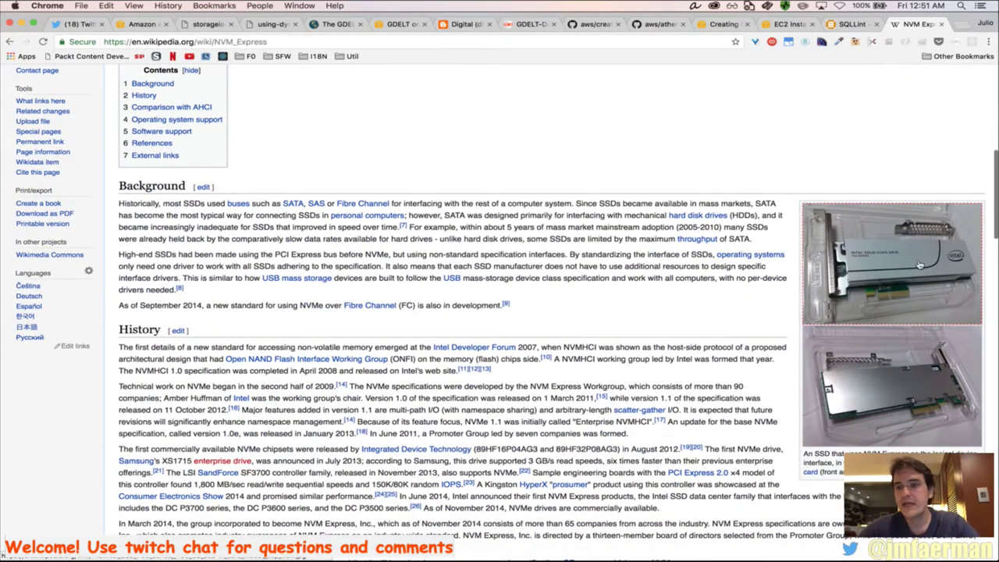
mouse_move(920, 265)
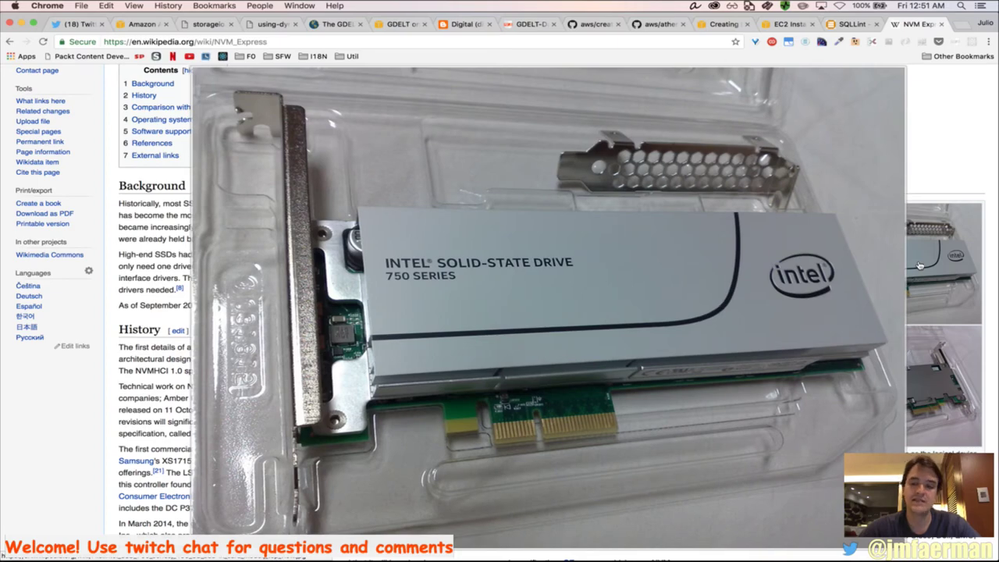
key("super+Tab")
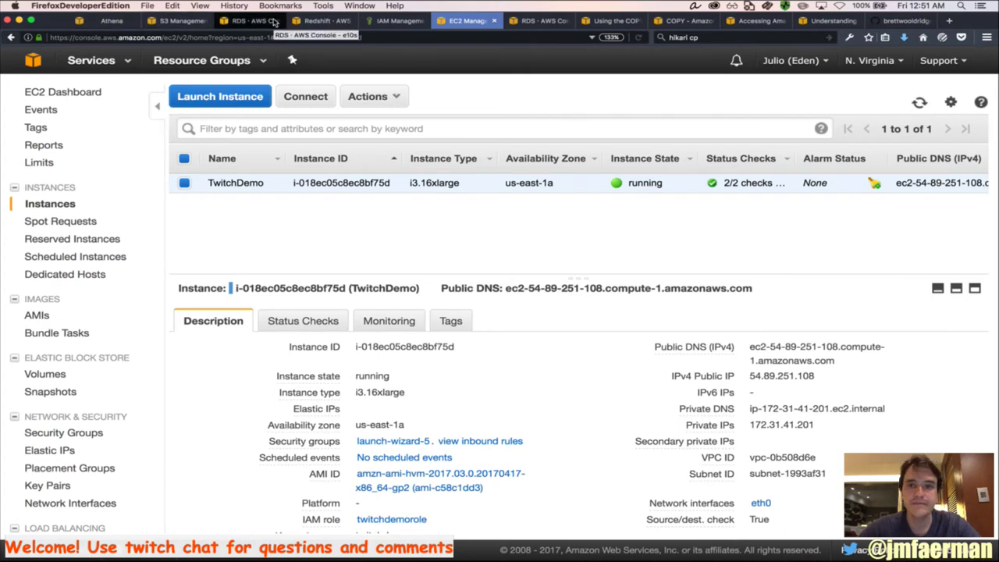
Copy the instance's example ssh command, run it in iTerm2 to connect as ec2-user, and clear the screen
left_click(303, 103)
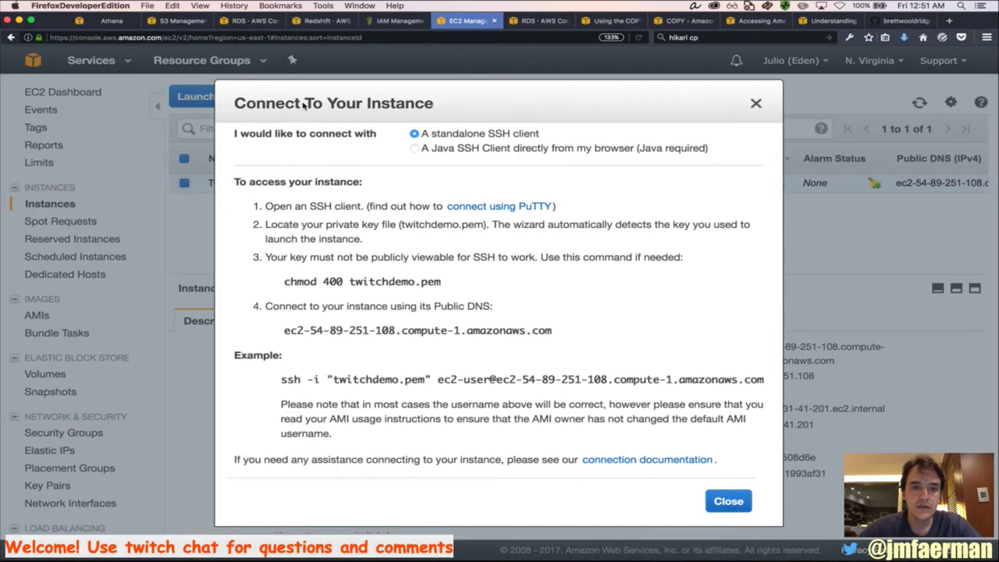
triple_click(390, 380)
key("super+c")
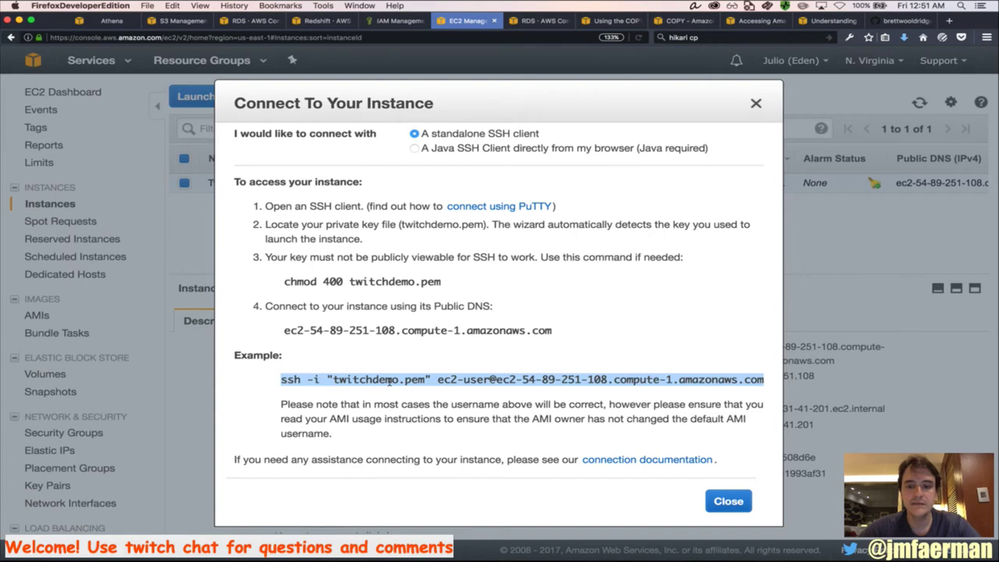
key("super+Tab")
key("super+Tab")
key("super+Tab")
key("super+Tab")
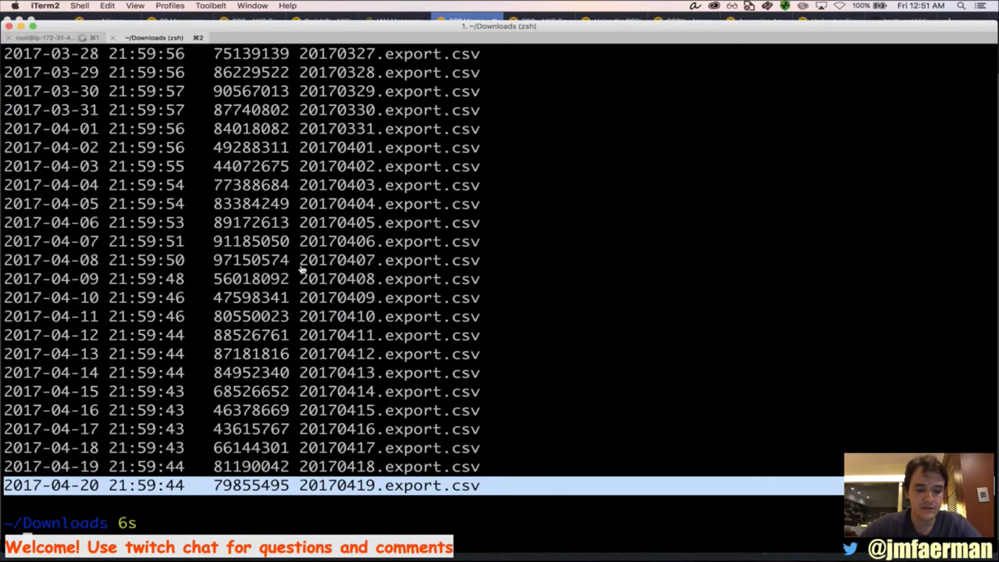
key("super+v")
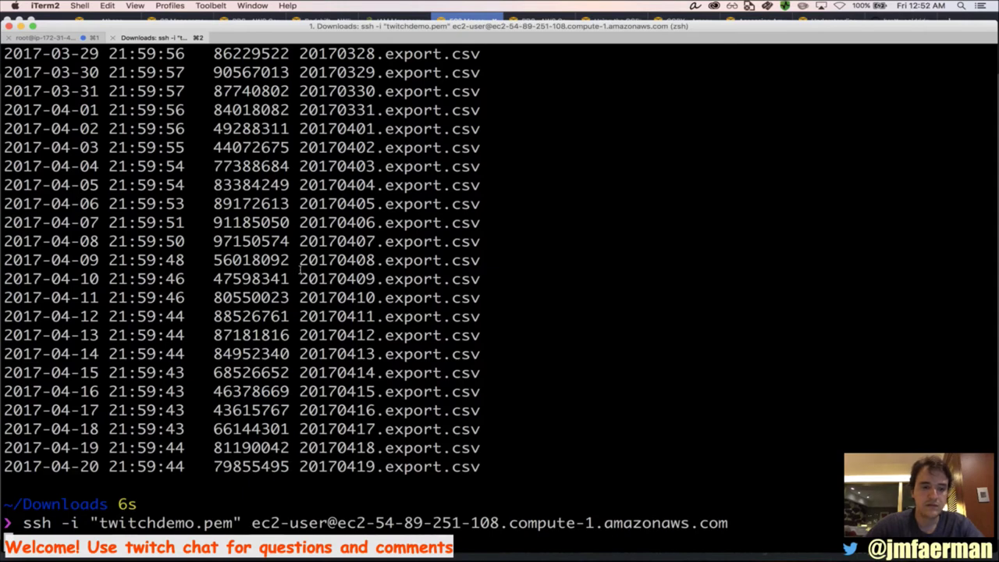
key("Return")
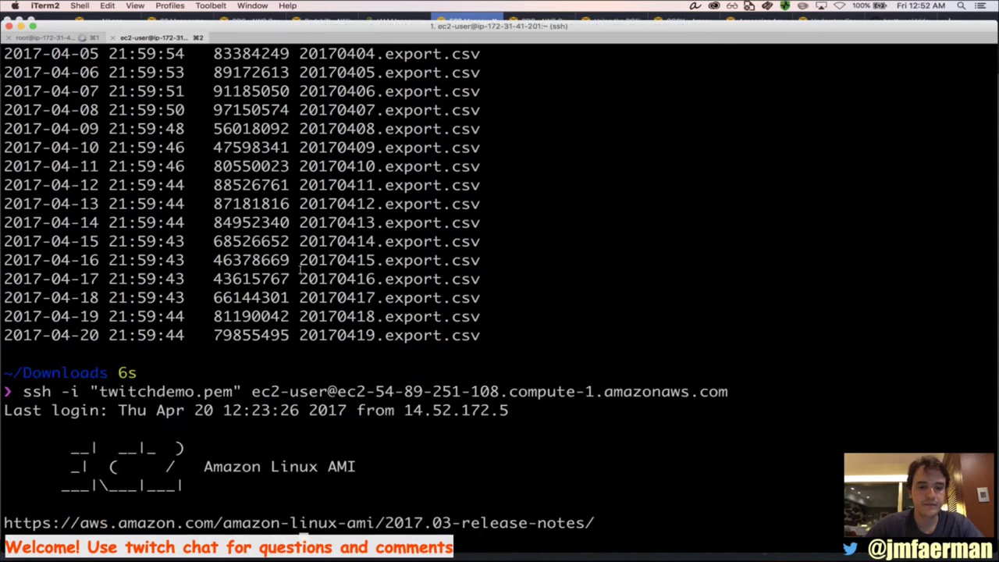
key("ctrl+l")
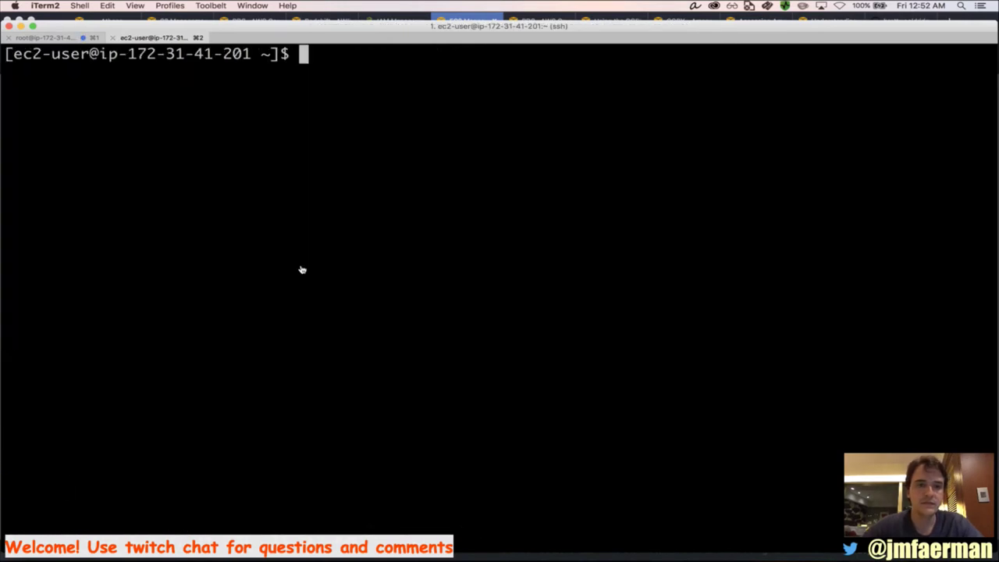
key("super+Tab")
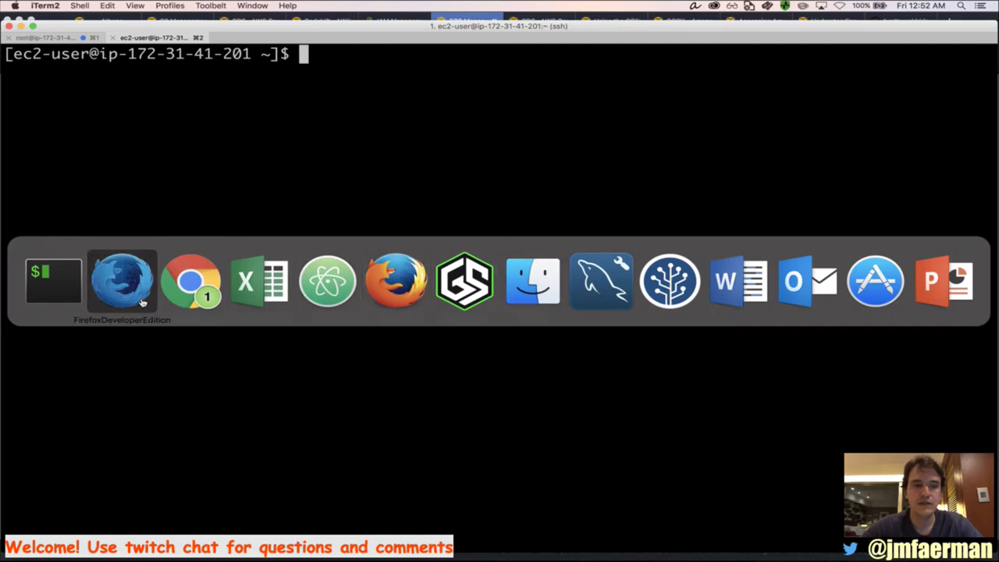
Bring Chrome back to the front with the Wikipedia NVM Express article
left_click(195, 294)
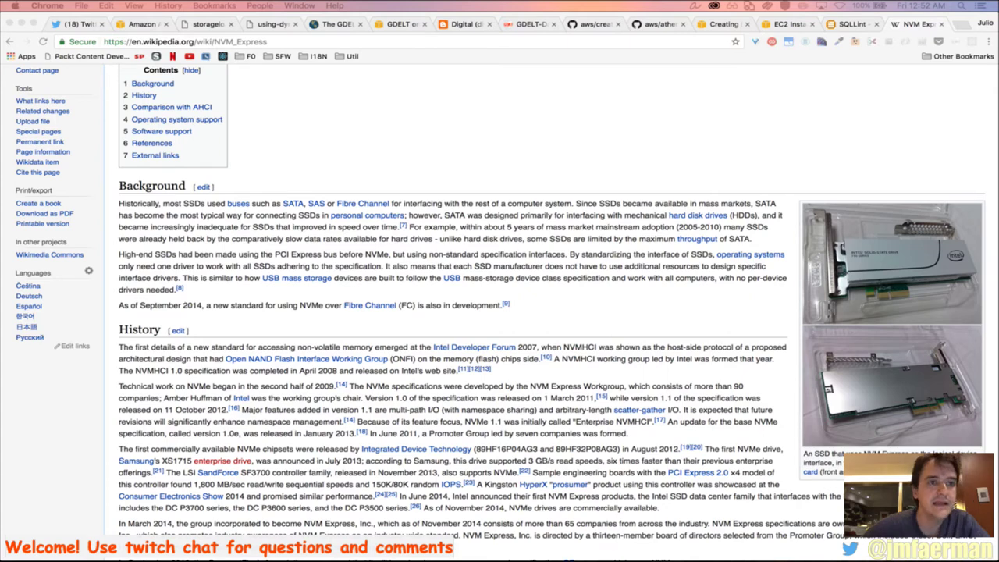
Load the SQL vs NoSQL gist URL, scroll to fio.sh, and enlarge the page text twice
left_click(260, 43)
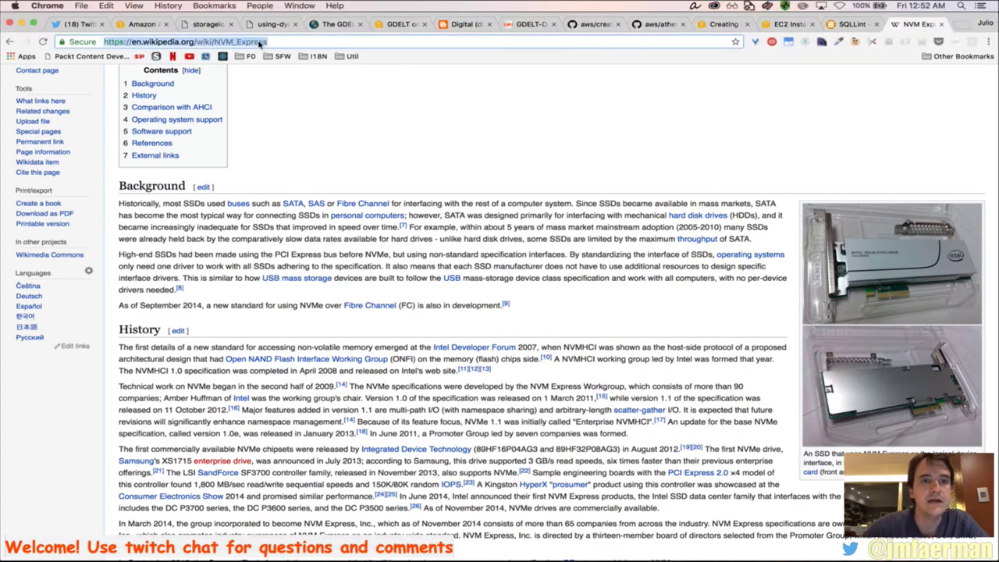
type("https://gist.github.com/jfaerman/49089982f33d13616ece795bcb1df0aa")
key("Return")
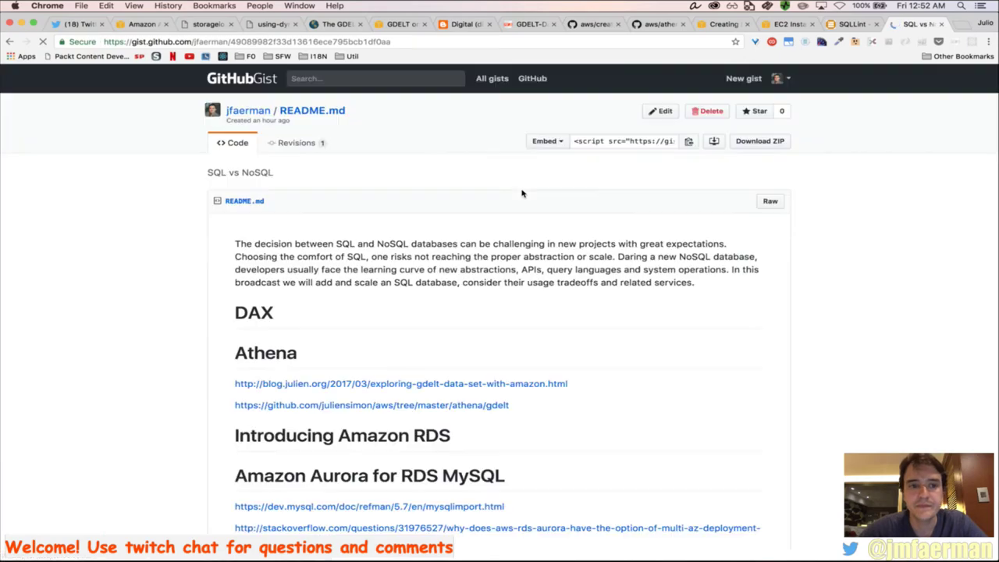
scroll(850, 312, "down", 5)
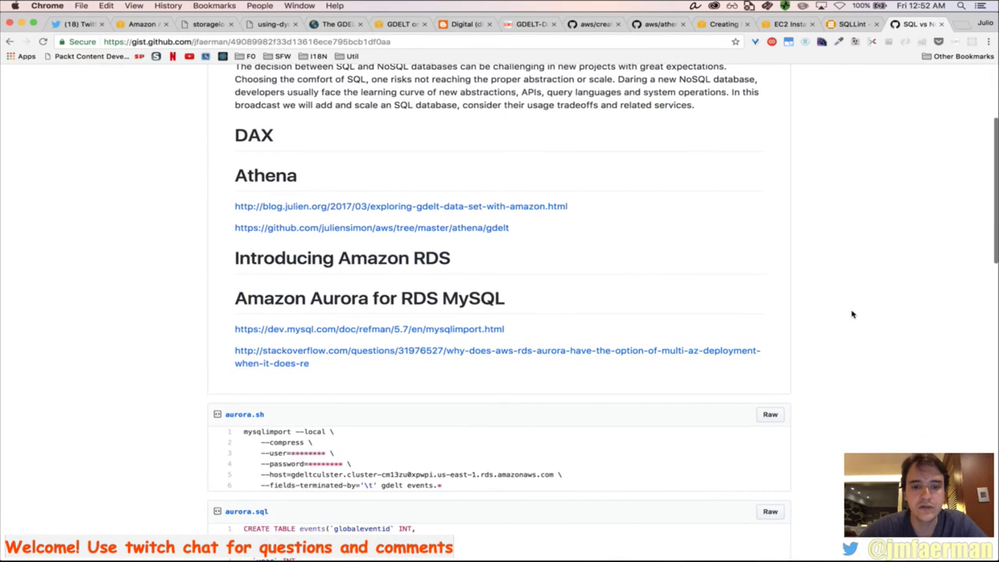
scroll(852, 315, "down", 3)
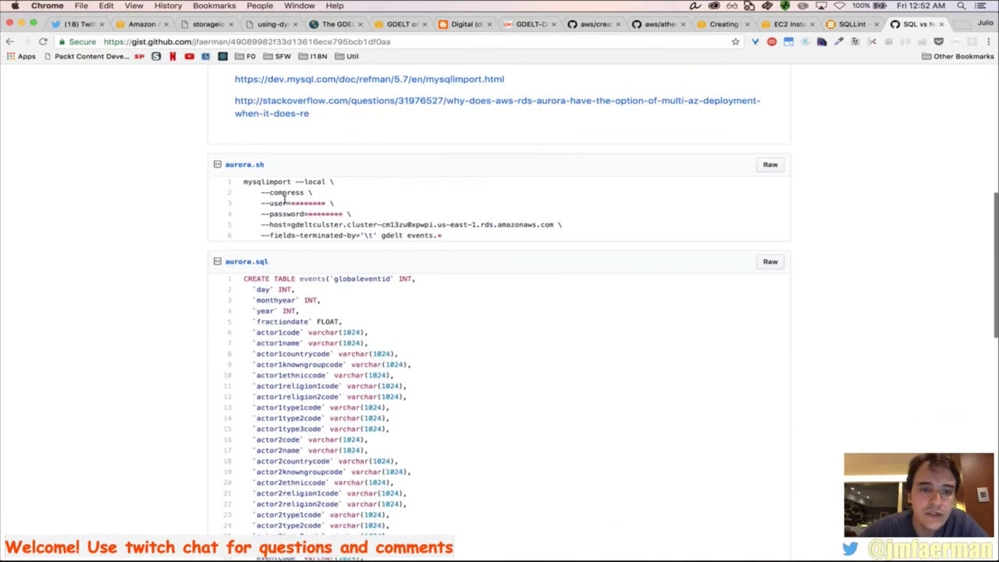
left_click_drag(244, 278, 283, 335)
scroll(283, 337, "down", 8)
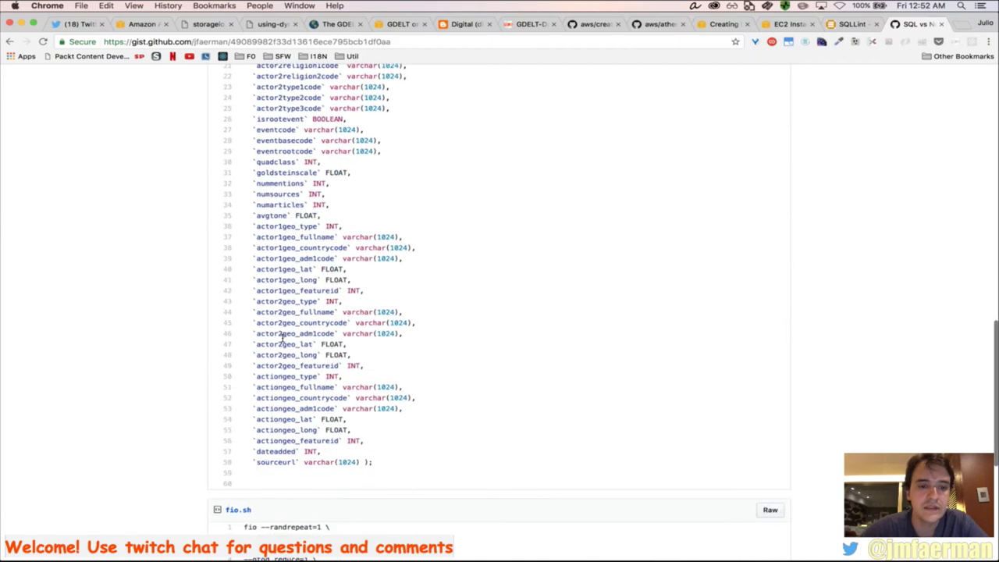
scroll(283, 337, "down", 6)
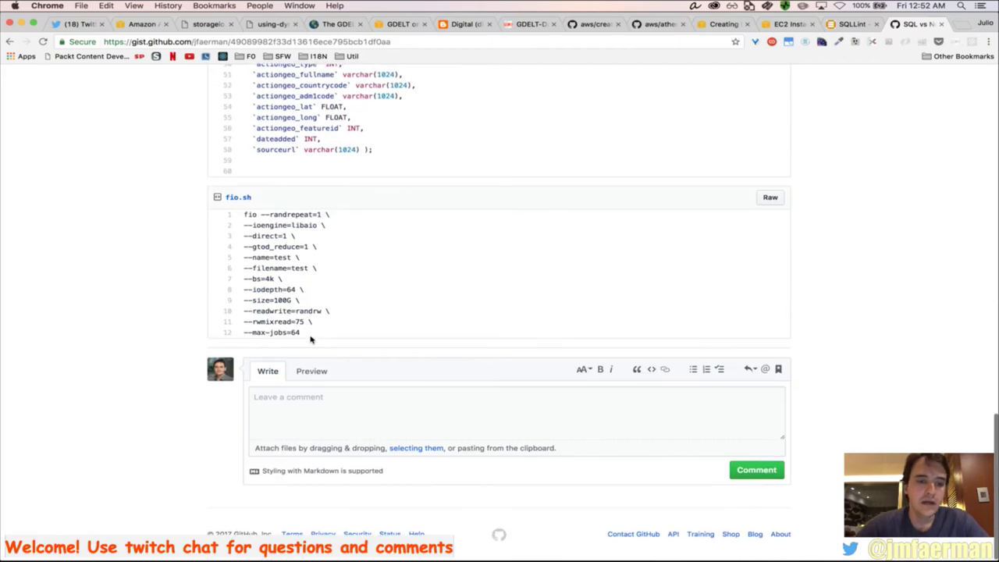
key("super+equal")
key("super+equal")
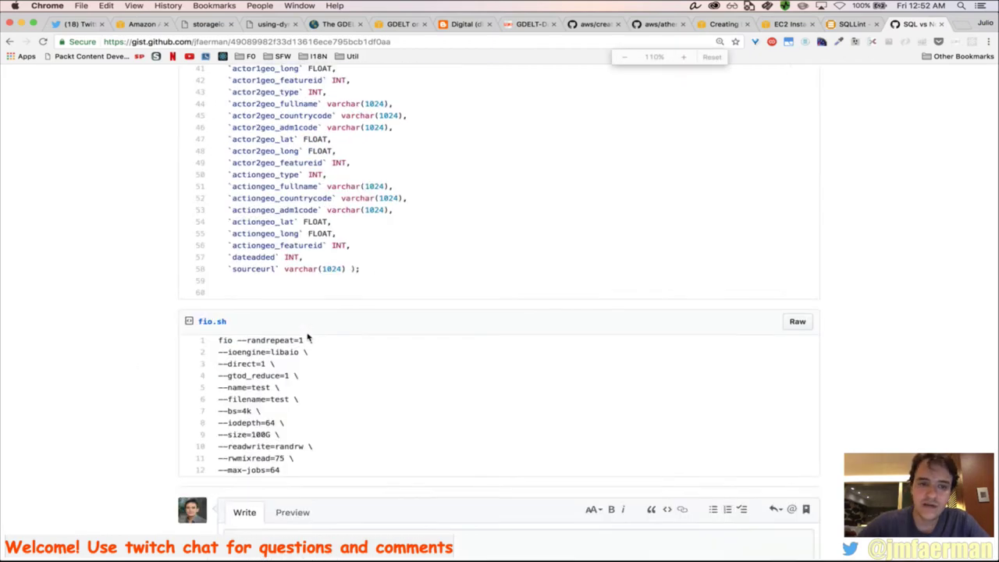
key("super+equal")
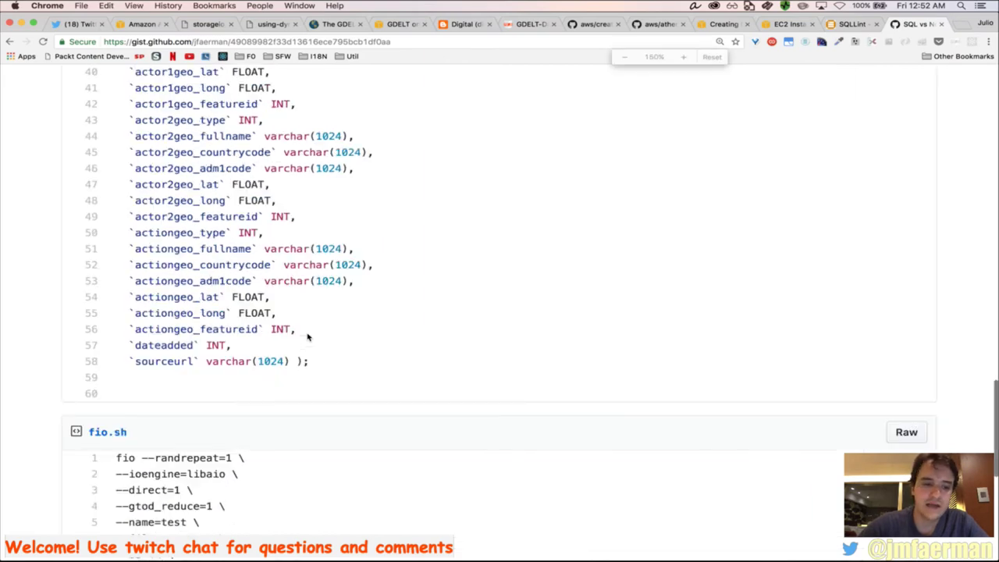
scroll(410, 279, "down", 5)
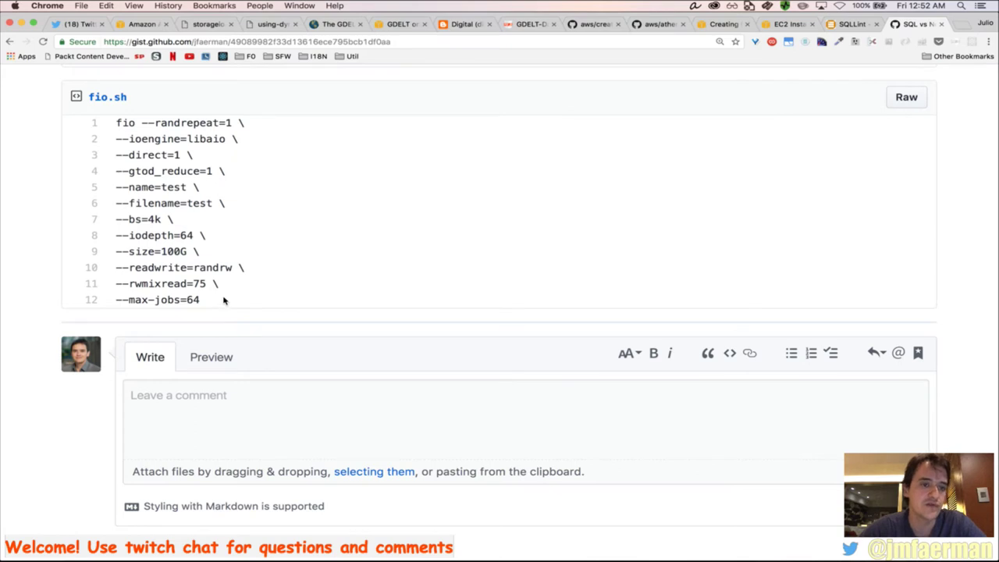
Select and copy all 12 lines of the fio.sh benchmark command
left_click_drag(222, 301, 107, 122)
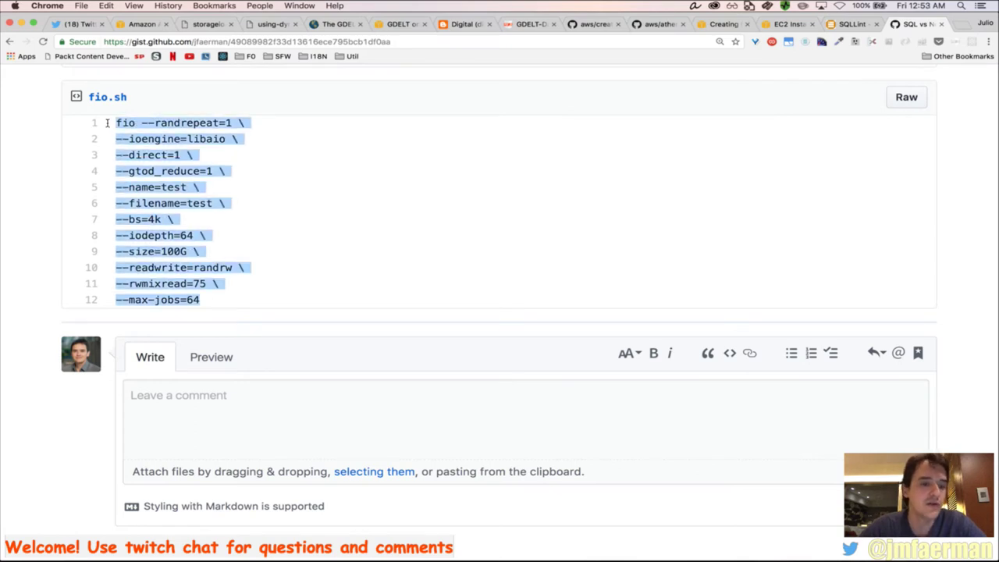
key("super+c")
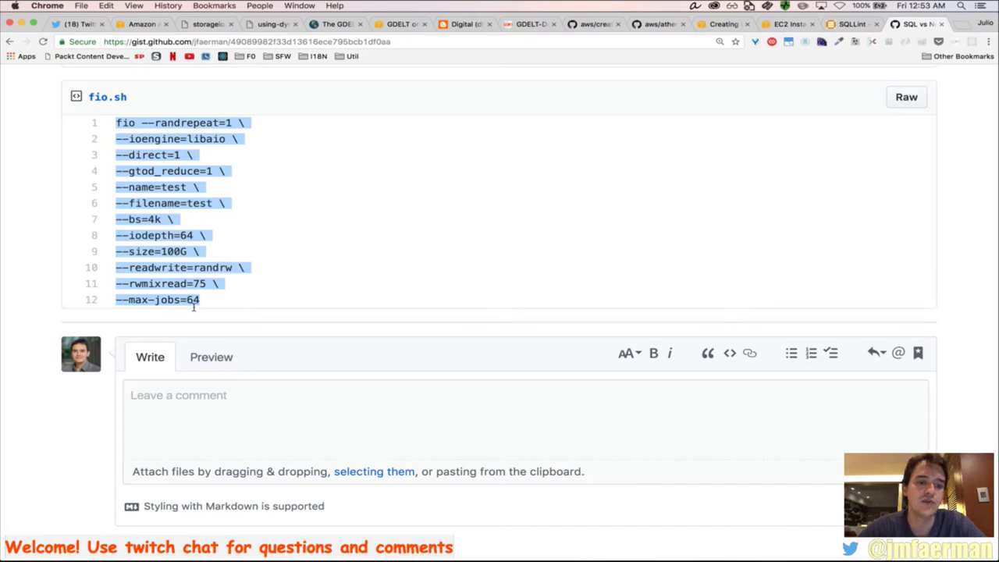
key("super+Tab")
key("super+Tab")
key("super+Tab")
key("super+Tab")
key("super+Tab")
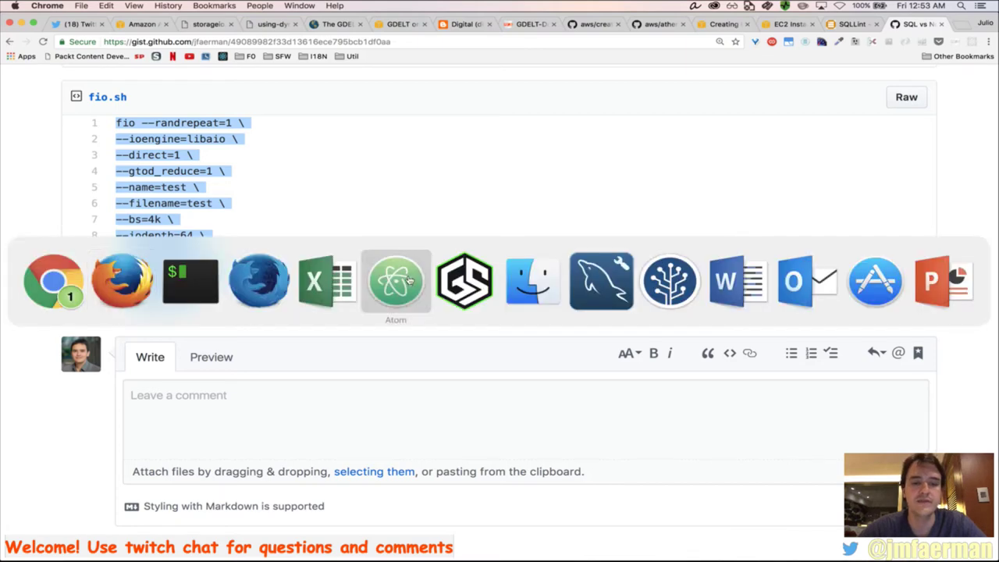
Paste the fio command into a new untitled Atom file
key("super+t")
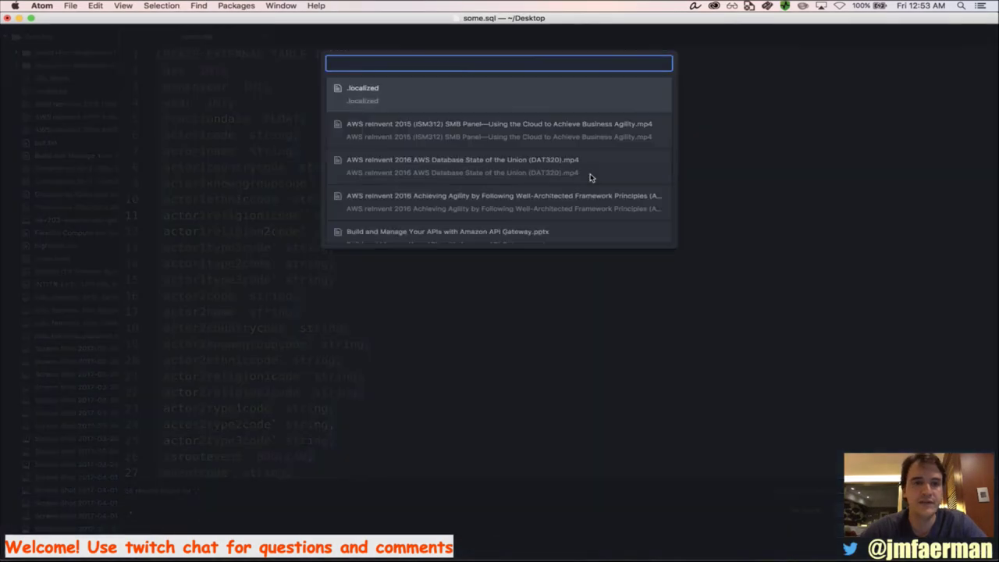
key("Escape")
left_click(524, 292)
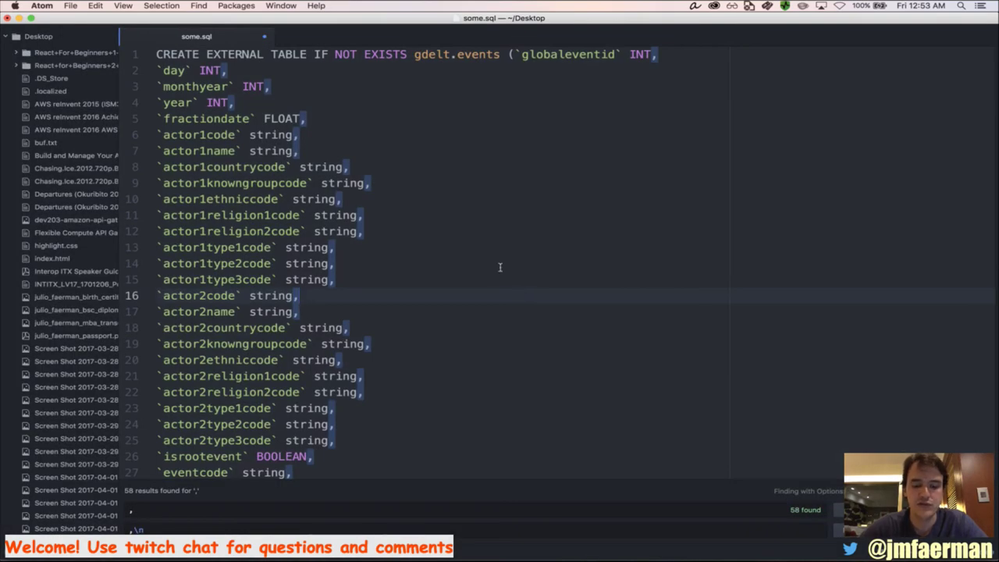
key("super+n")
key("super+v")
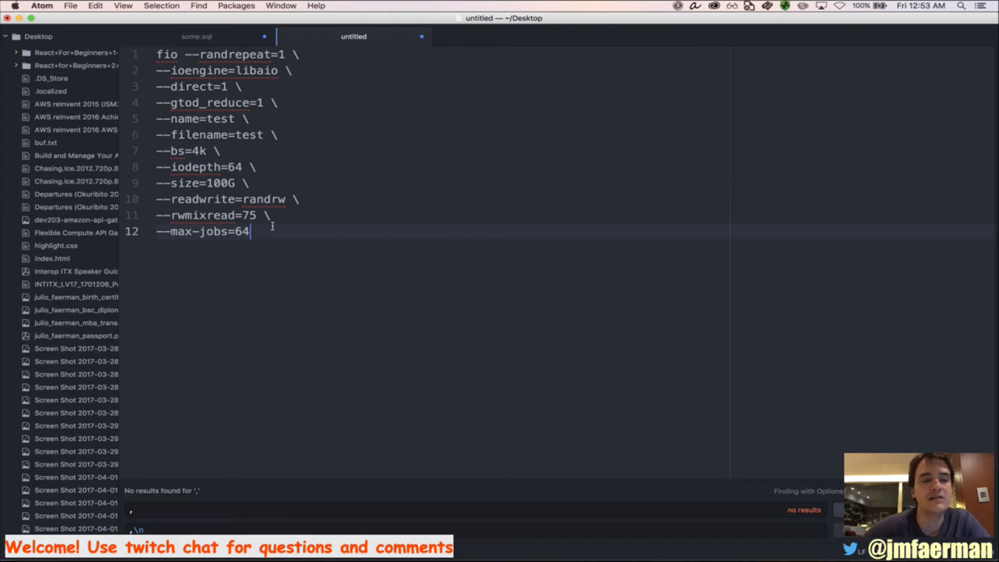
Change the fio --size from 100G to 10G and select the whole edited command
left_click(226, 183)
key("BackSpace")
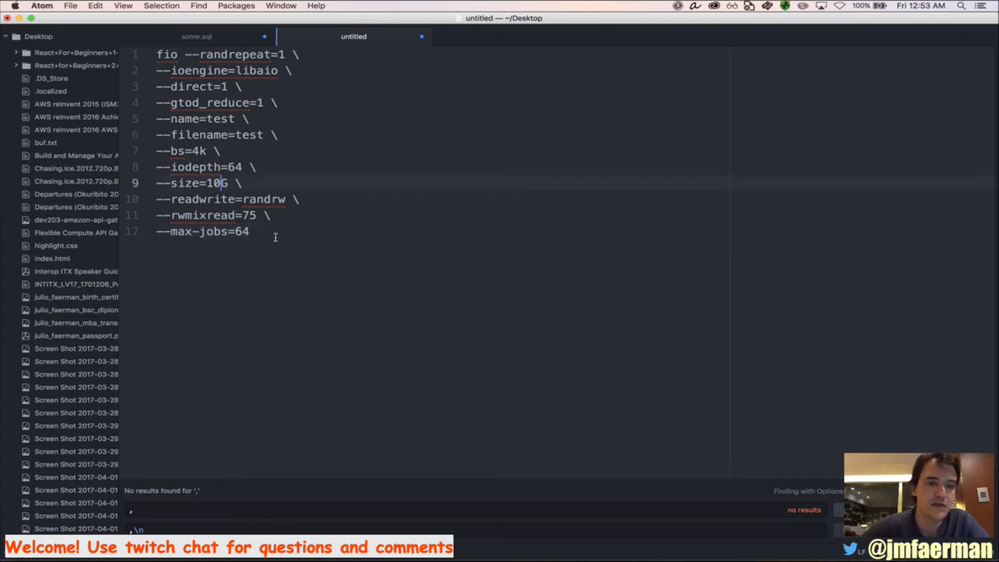
left_click_drag(288, 235, 135, 24)
key("super+Tab")
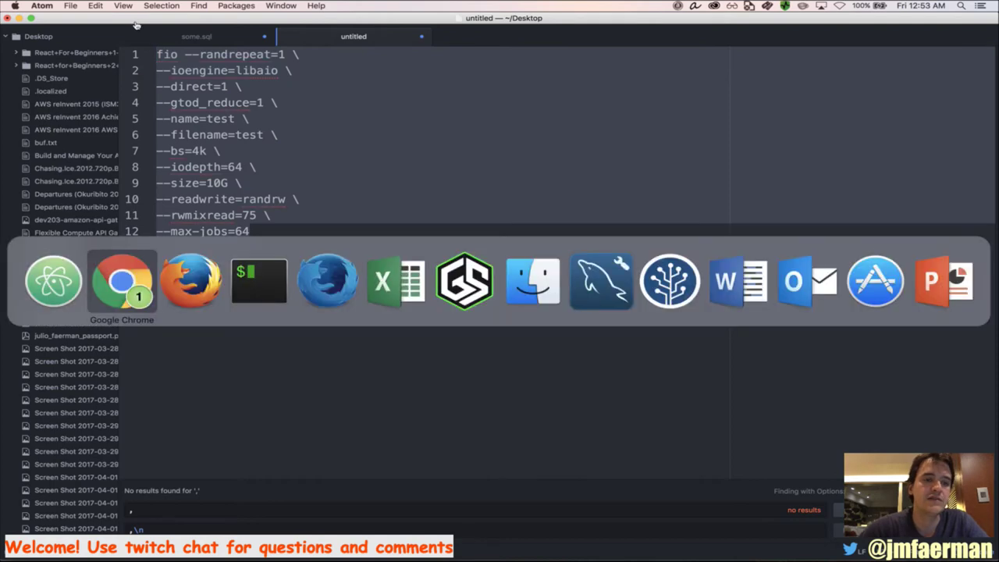
key("super+Tab")
key("super+Tab")
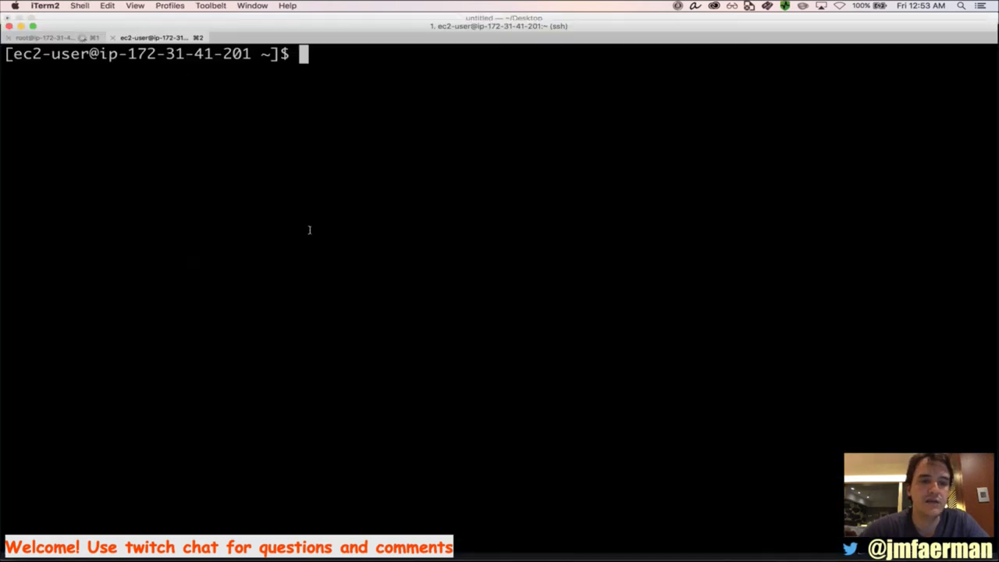
Become root with sudo -s, run the pasted fio benchmark, then view the gdelt.events import tab
type("sudo ")
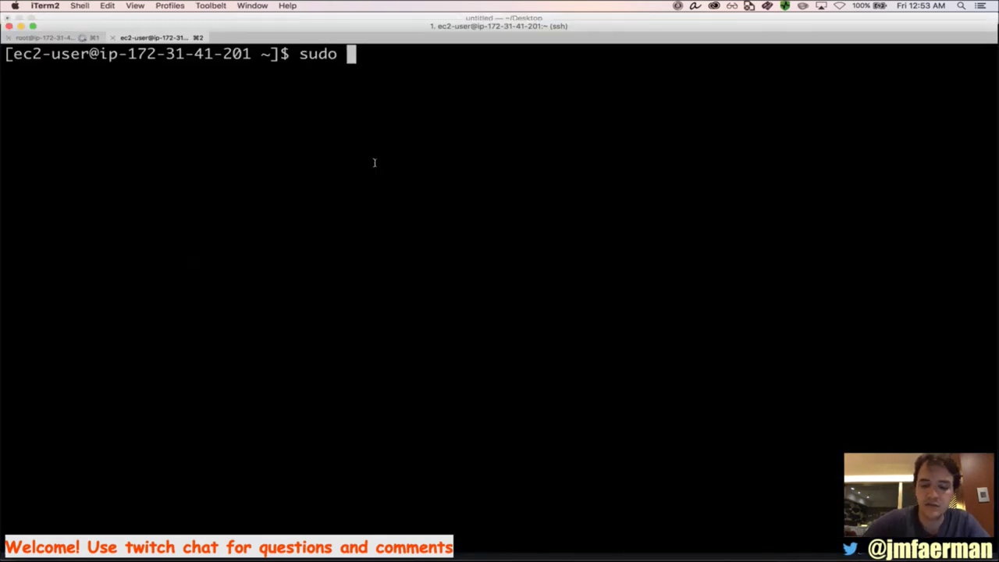
type("-s")
key("Return")
key("super+v")
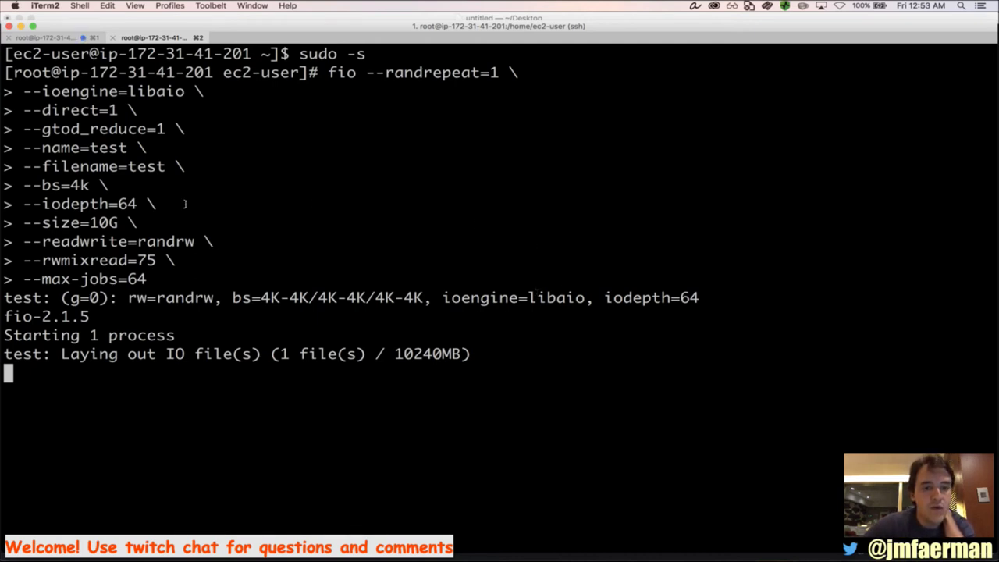
left_click(64, 40)
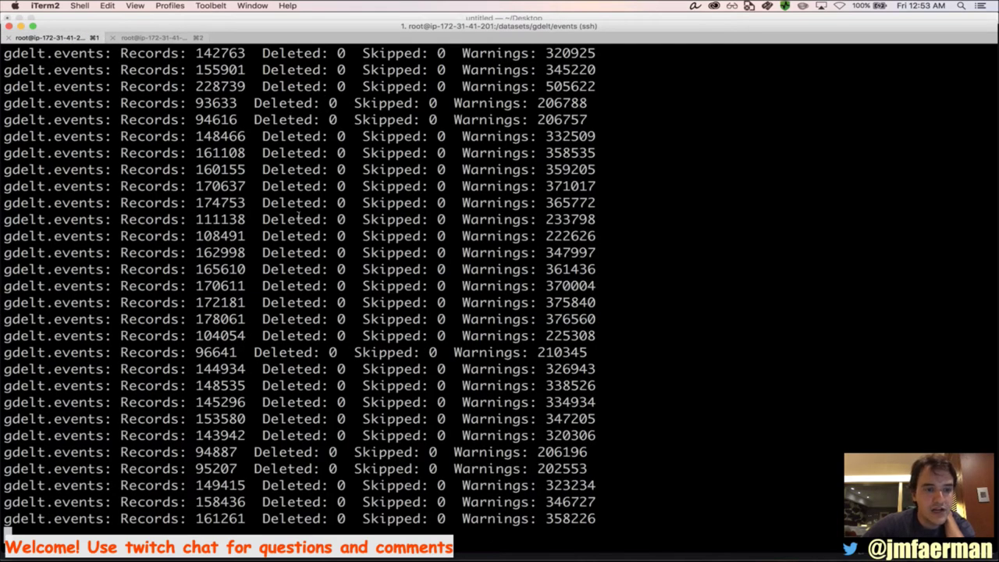
Review the events file listing and mysqlimport's per-file record and warning counts in the scrollback
scroll(289, 170, "up", 12)
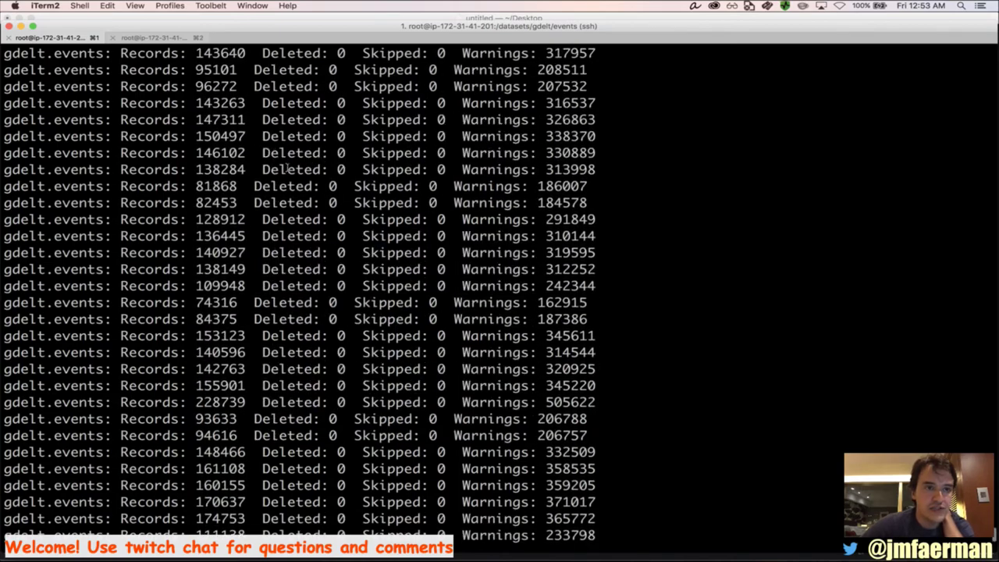
scroll(289, 170, "up", 20)
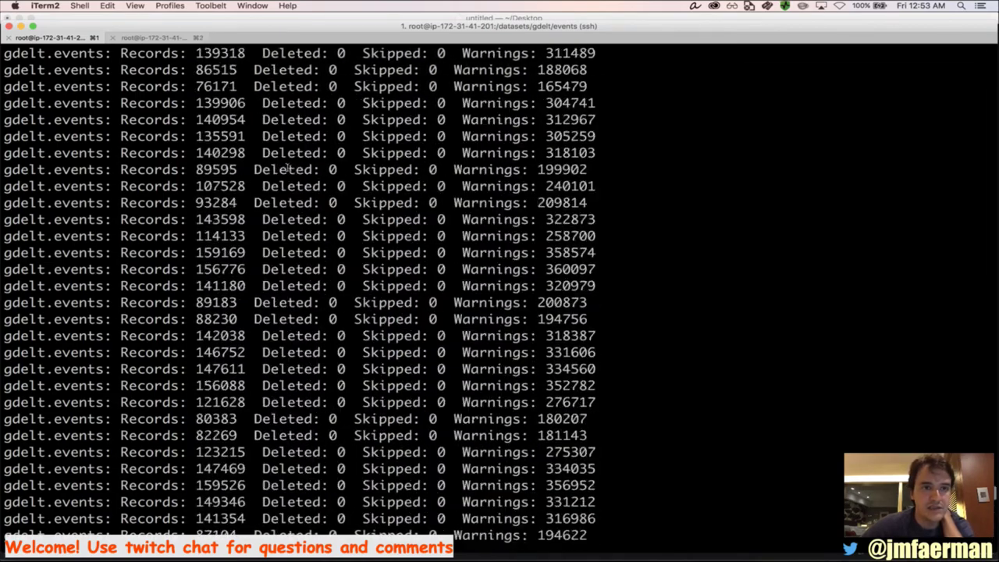
scroll(289, 170, "up", 20)
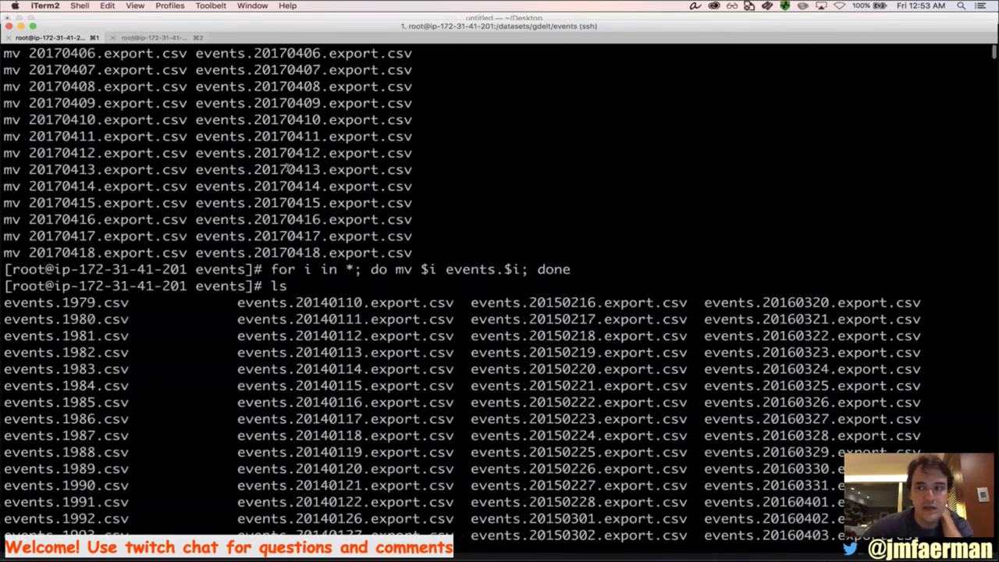
scroll(289, 169, "down", 20)
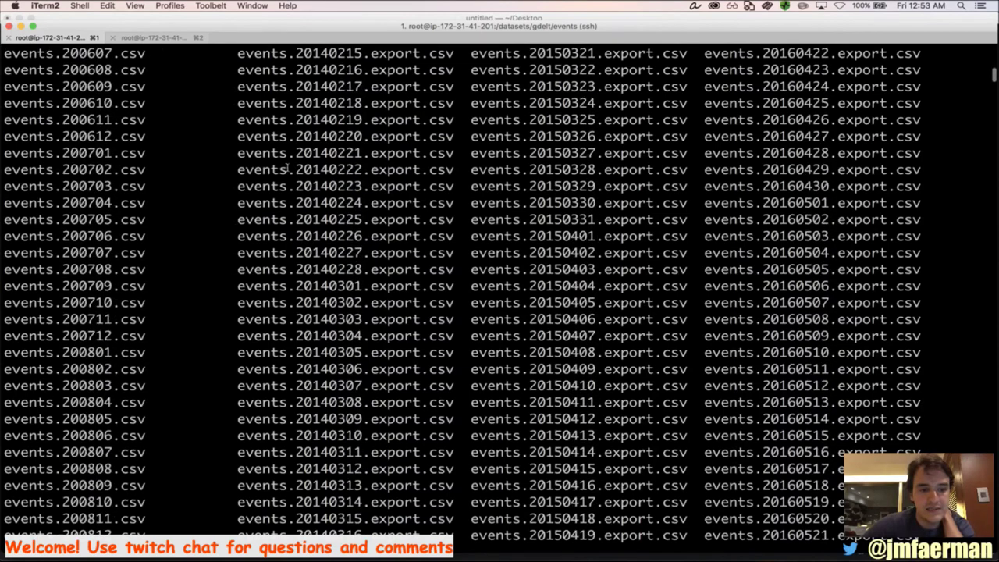
scroll(289, 169, "down", 15)
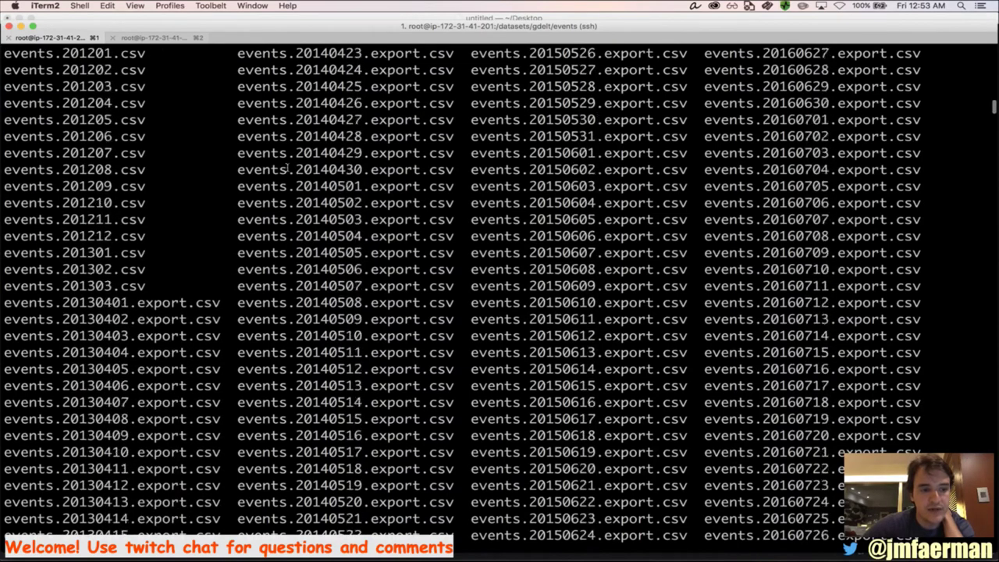
scroll(289, 169, "down", 20)
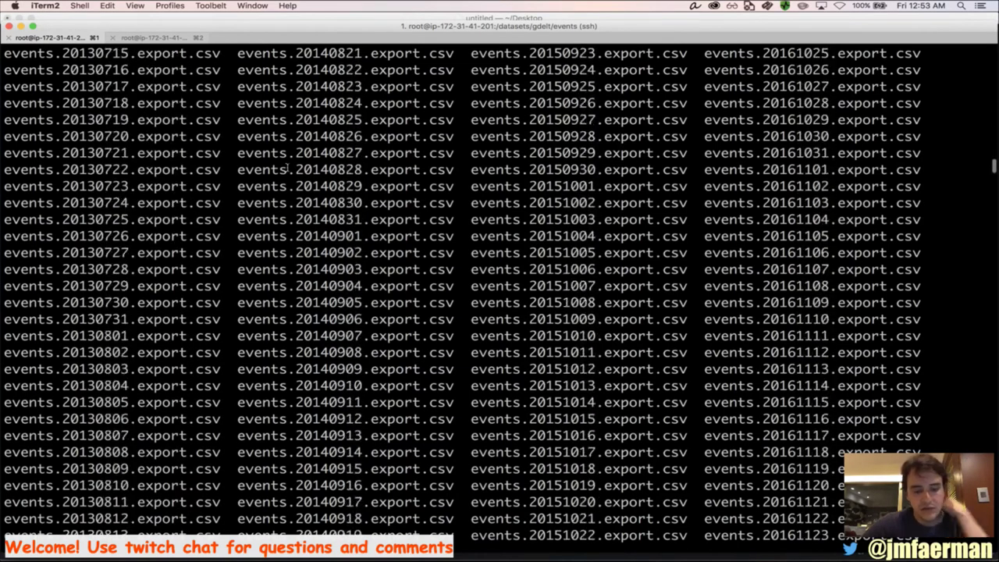
scroll(289, 169, "down", 20)
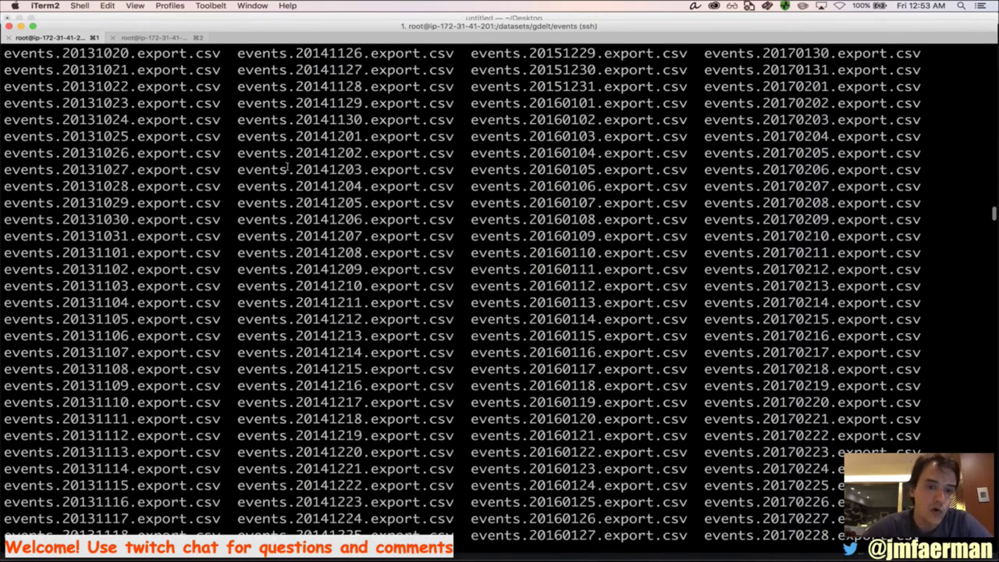
scroll(288, 169, "down", 20)
scroll(289, 169, "up", 10)
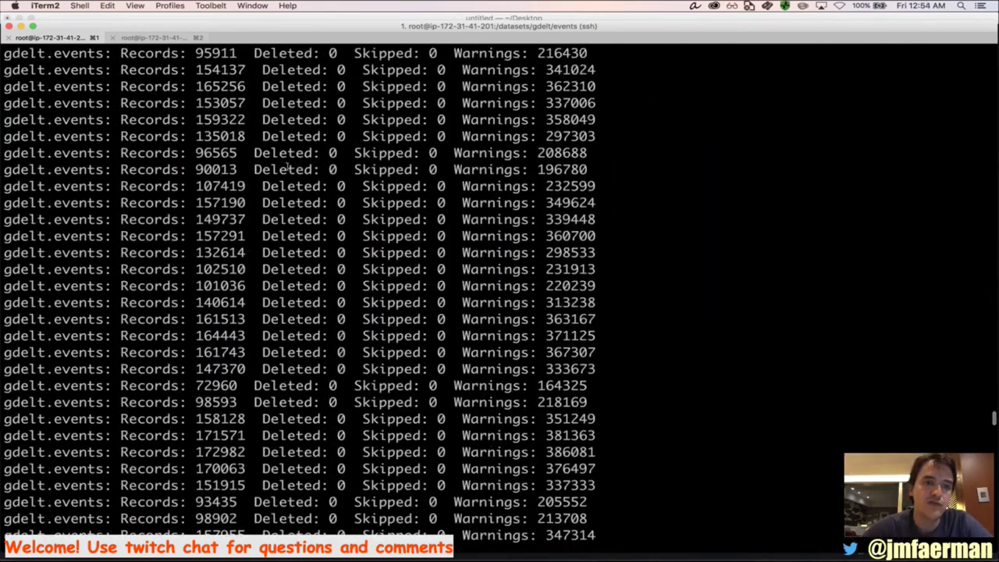
scroll(289, 169, "up", 2)
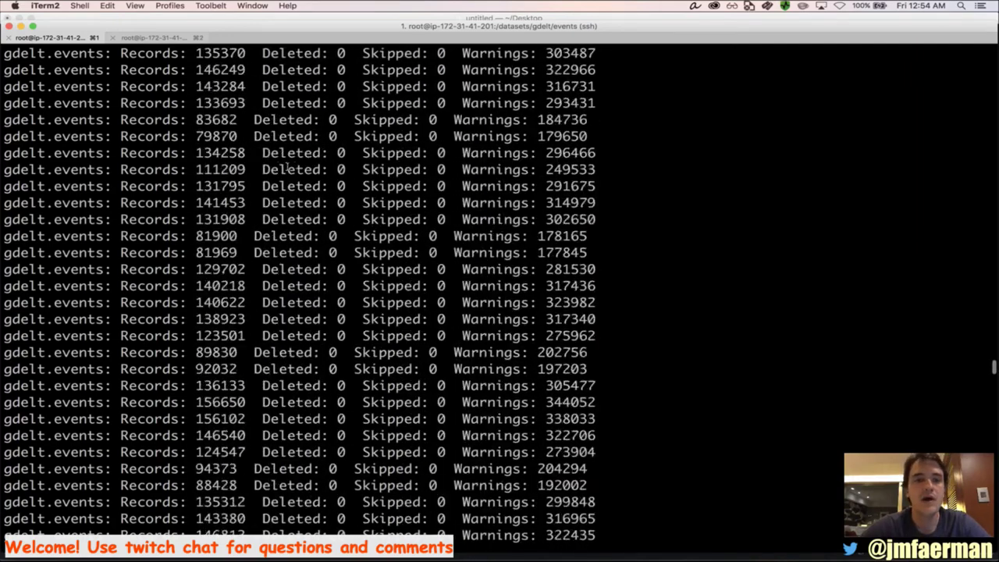
scroll(288, 167, "up", 20)
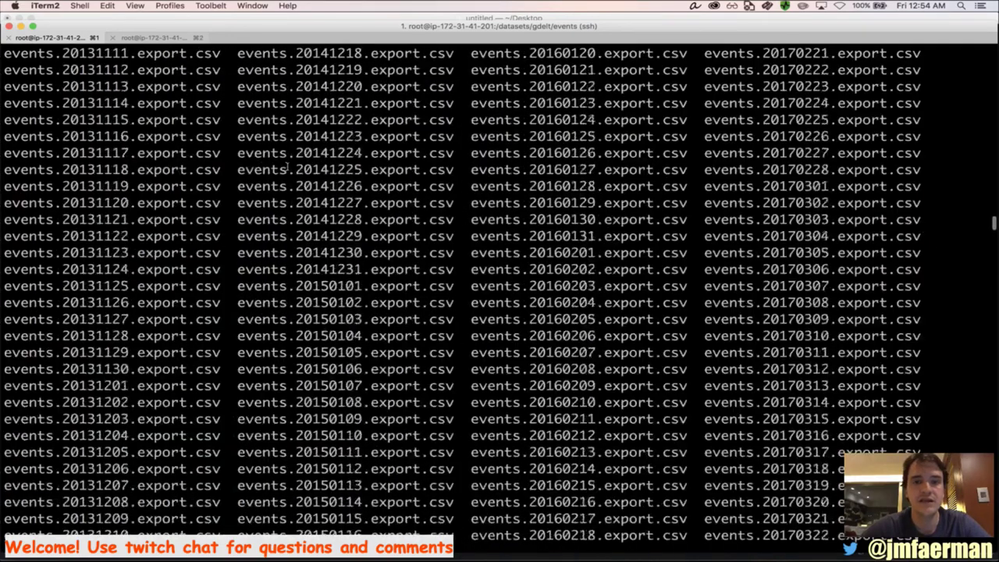
scroll(288, 166, "down", 10)
scroll(288, 167, "down", 5)
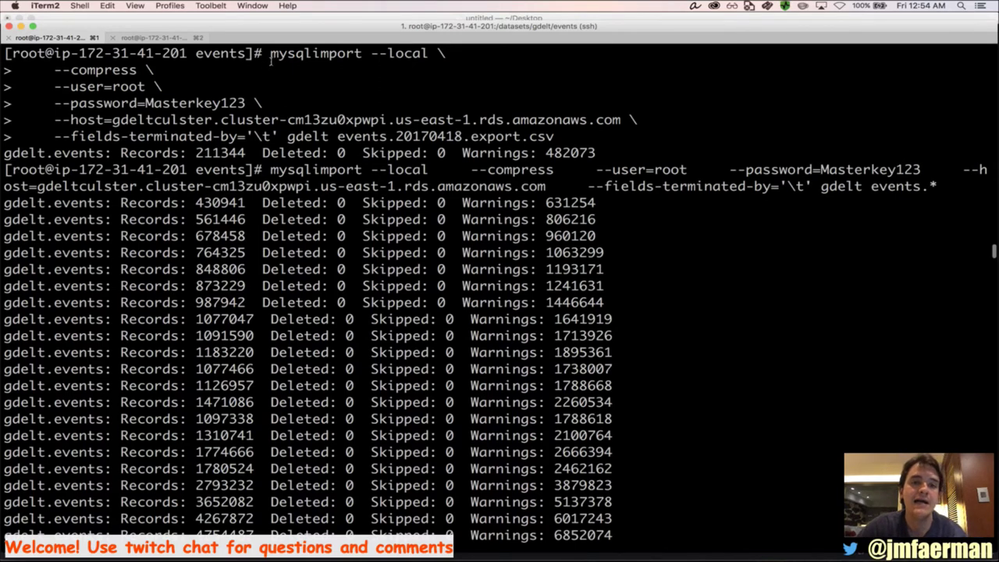
Select the single-file mysqlimport command and scroll through the ongoing import output
left_click_drag(271, 55, 576, 136)
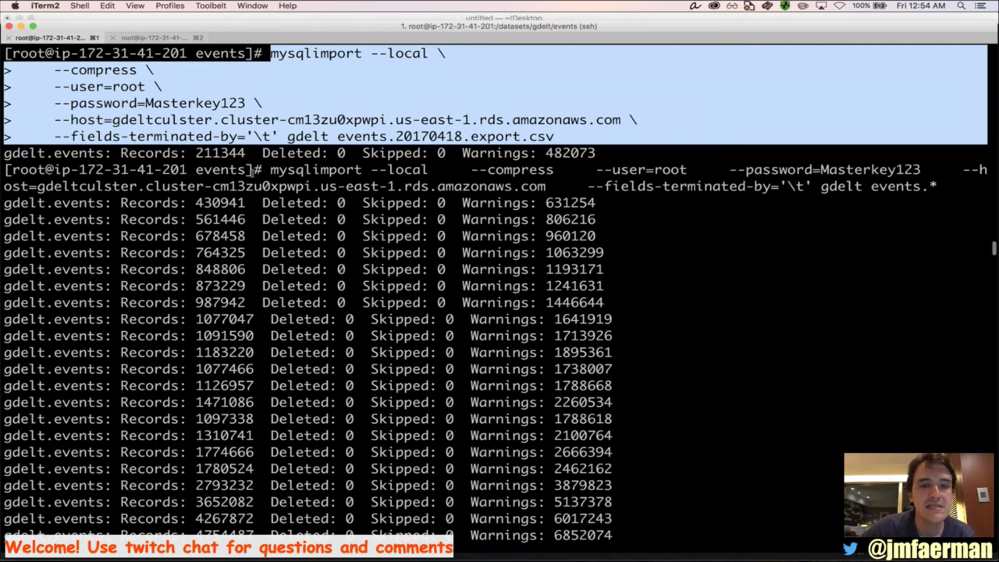
scroll(252, 170, "down", 3)
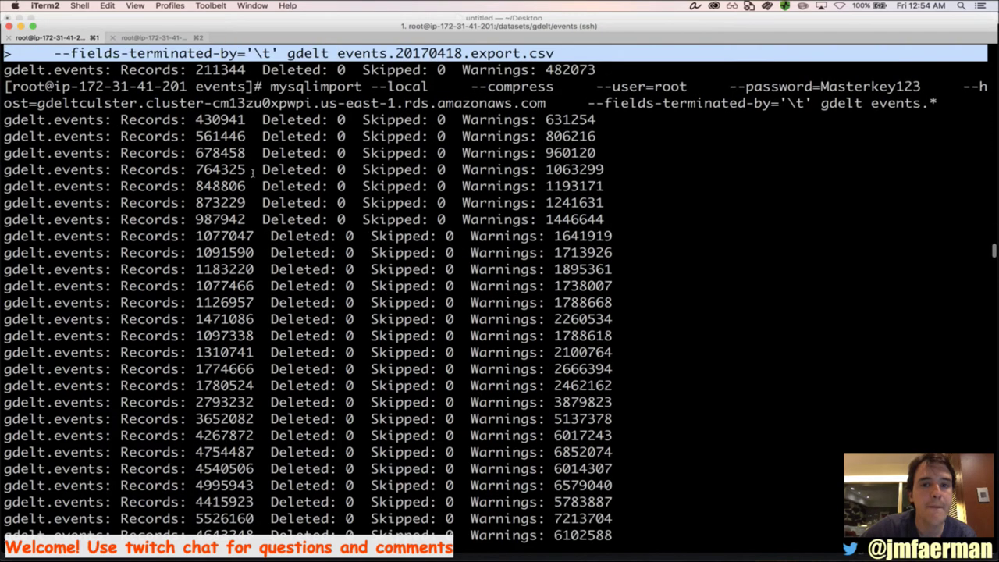
scroll(253, 169, "down", 1)
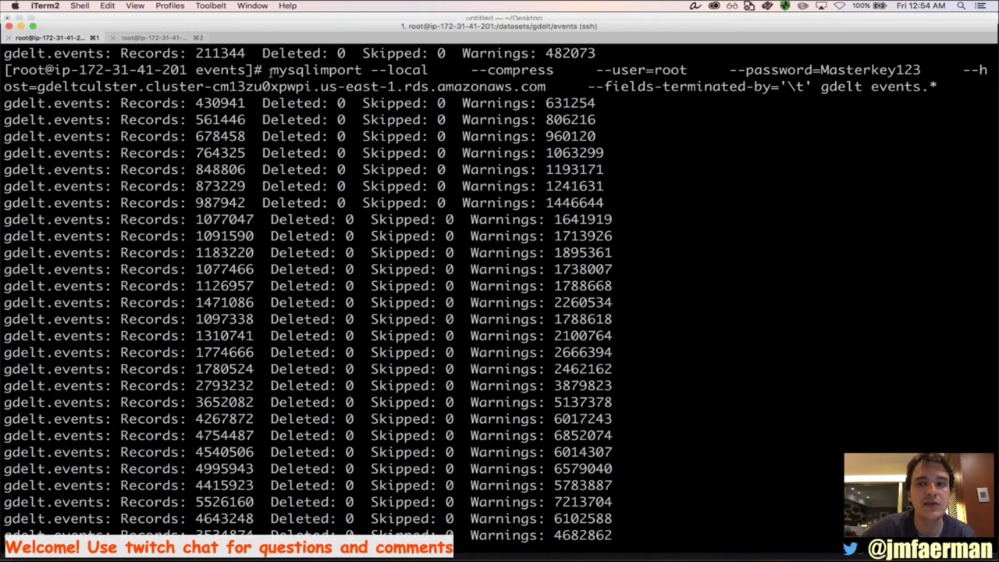
scroll(270, 71, "down", 5)
scroll(249, 185, "up", 2)
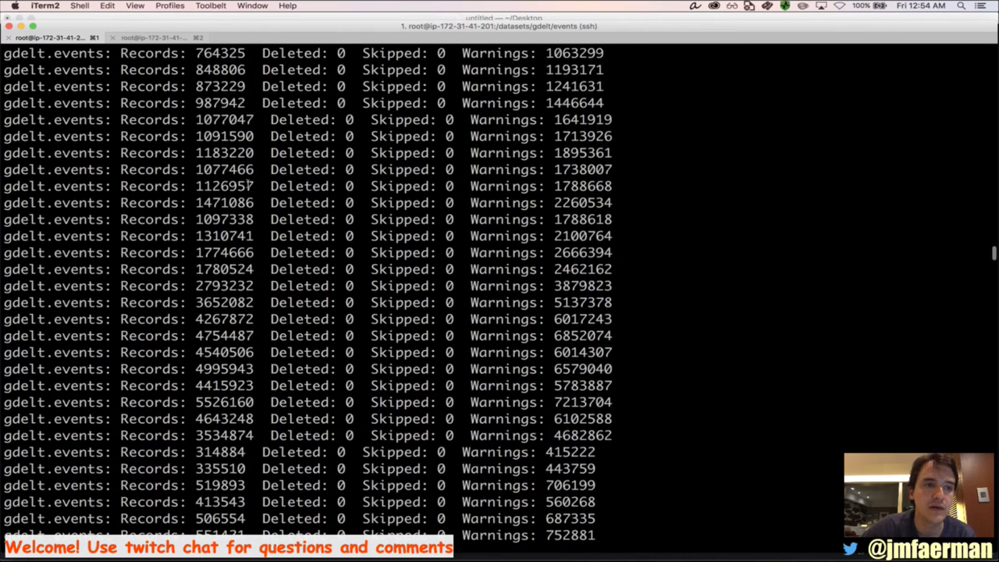
scroll(249, 185, "up", 3)
scroll(251, 185, "down", 4)
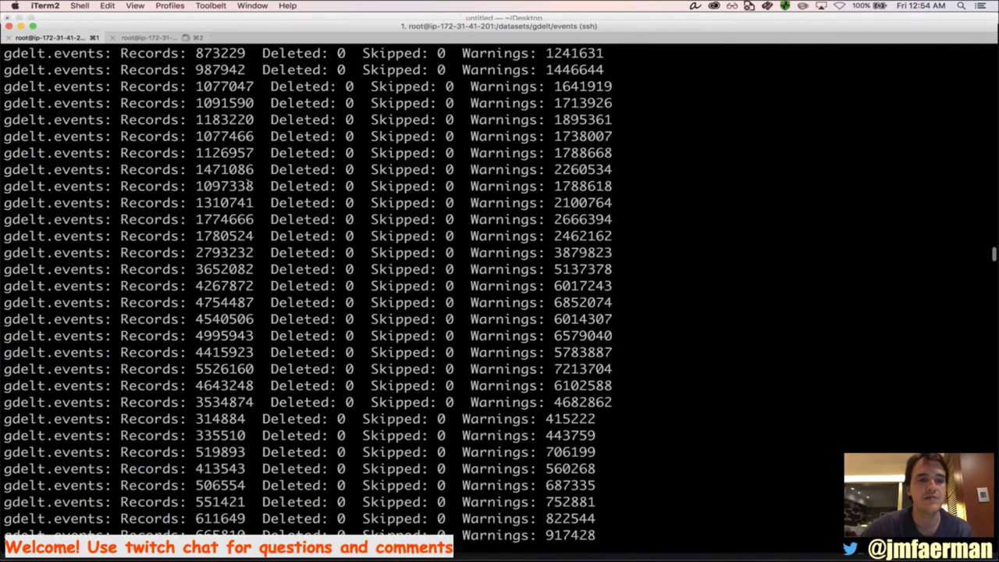
scroll(250, 185, "down", 15)
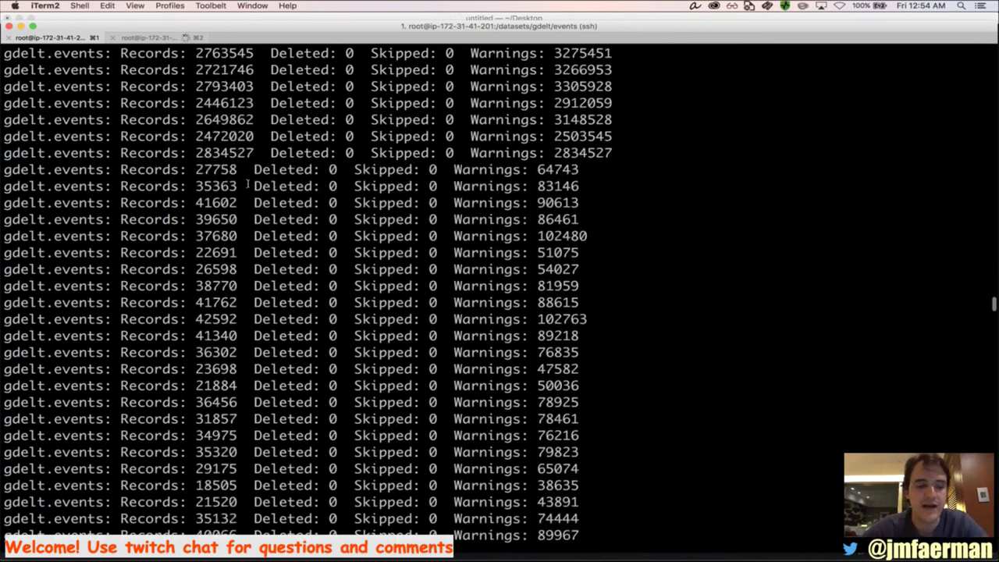
scroll(248, 185, "down", 15)
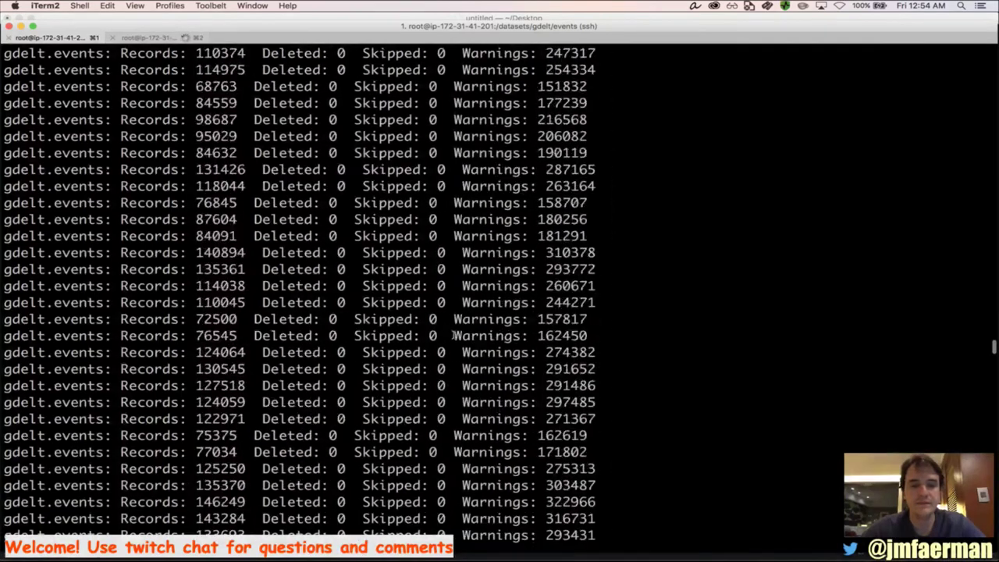
scroll(452, 335, "down", 15)
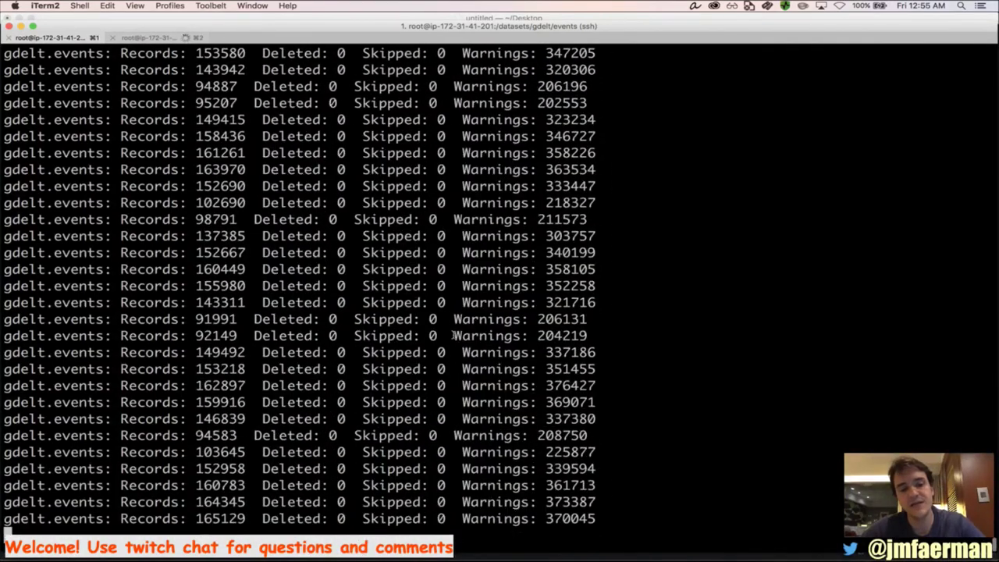
Switch via Chrome to Firefox's AWS console showing the Connect To Your Instance instructions
key("super+Tab")
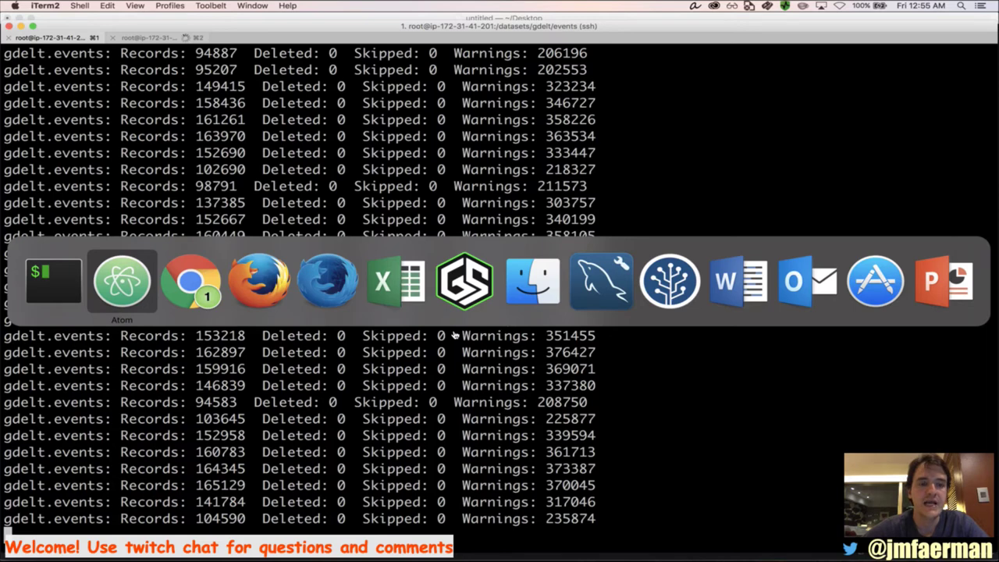
key("super+Tab")
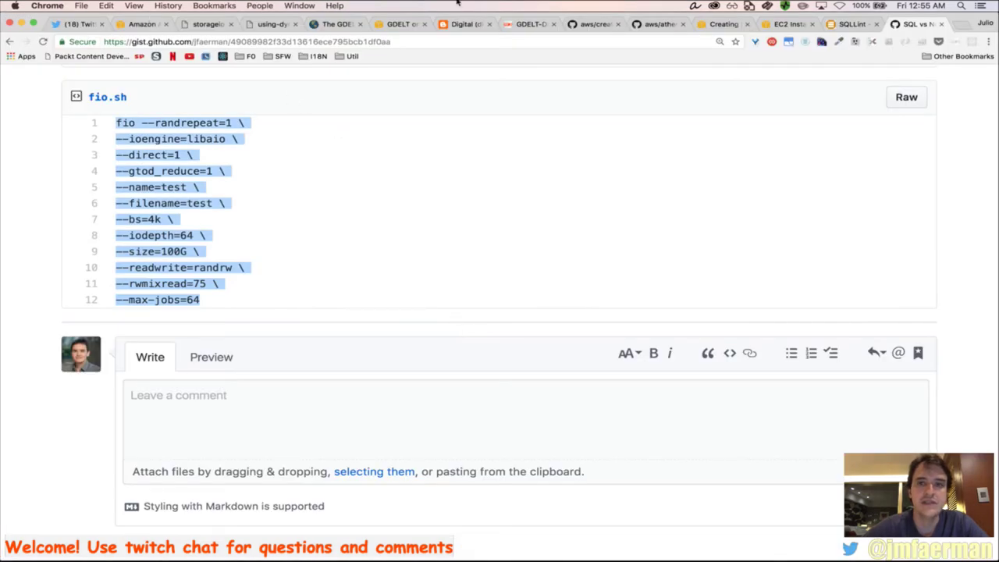
key("super+Tab")
key("super+Tab")
key("super+Tab")
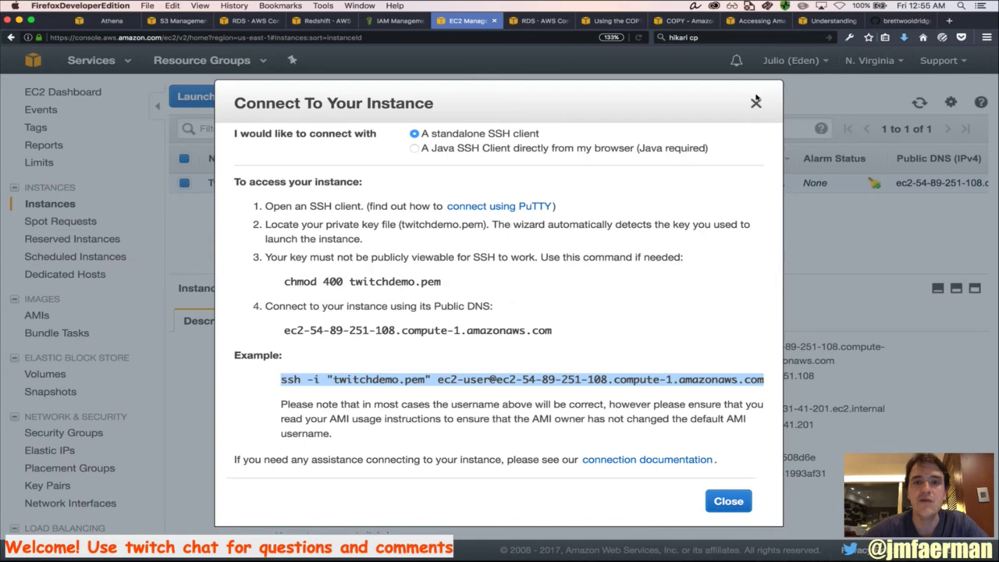
Close the EC2 Connect dialog and view RDS gdelt, then close Workbench's query tab and gdelt connection
left_click(756, 102)
left_click(248, 20)
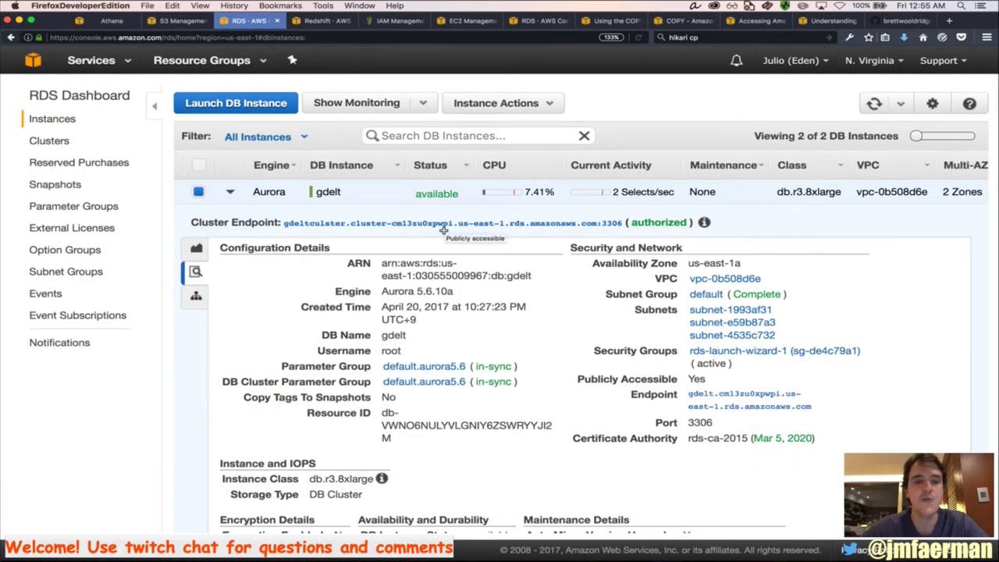
key("super+Tab")
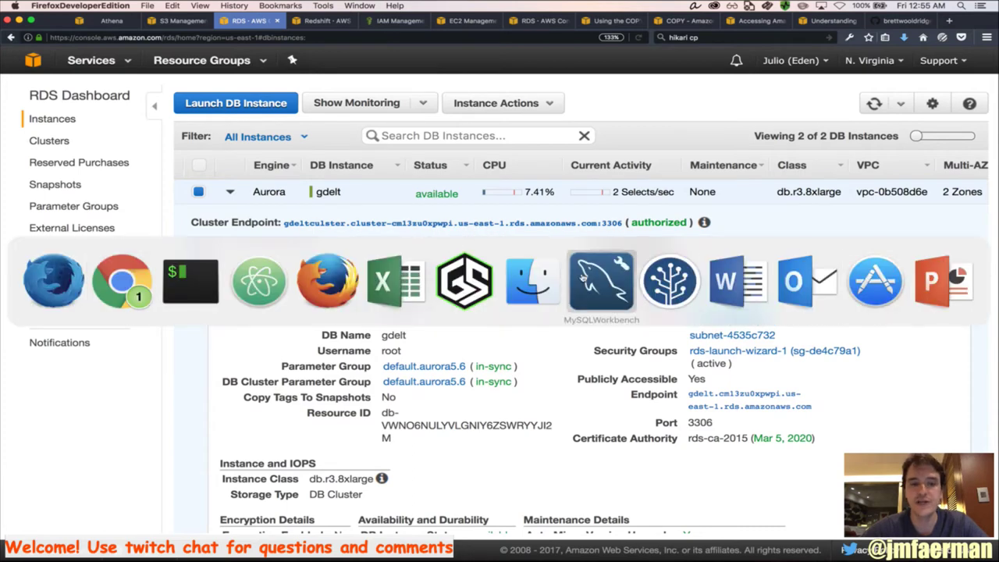
left_click(614, 275)
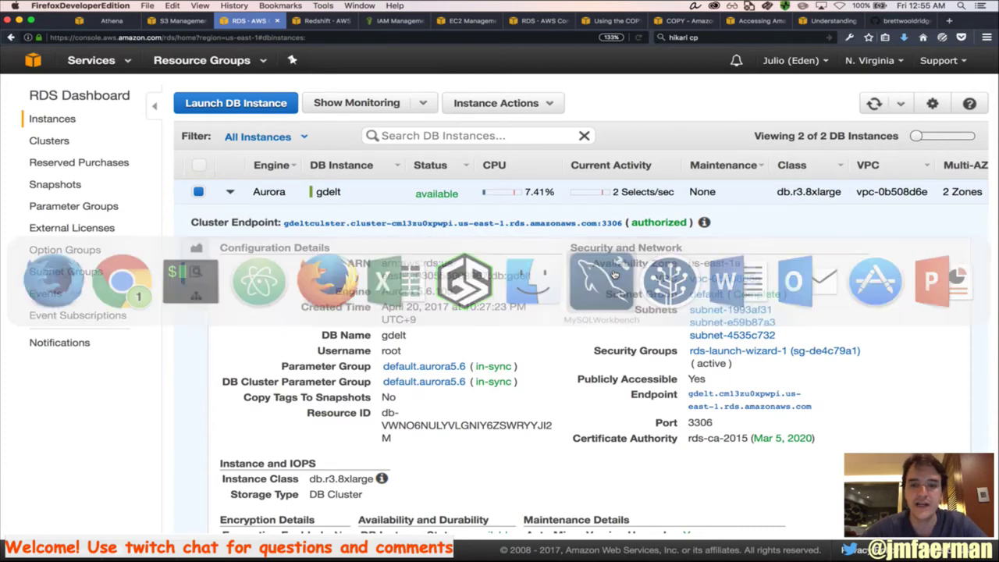
left_click(190, 61)
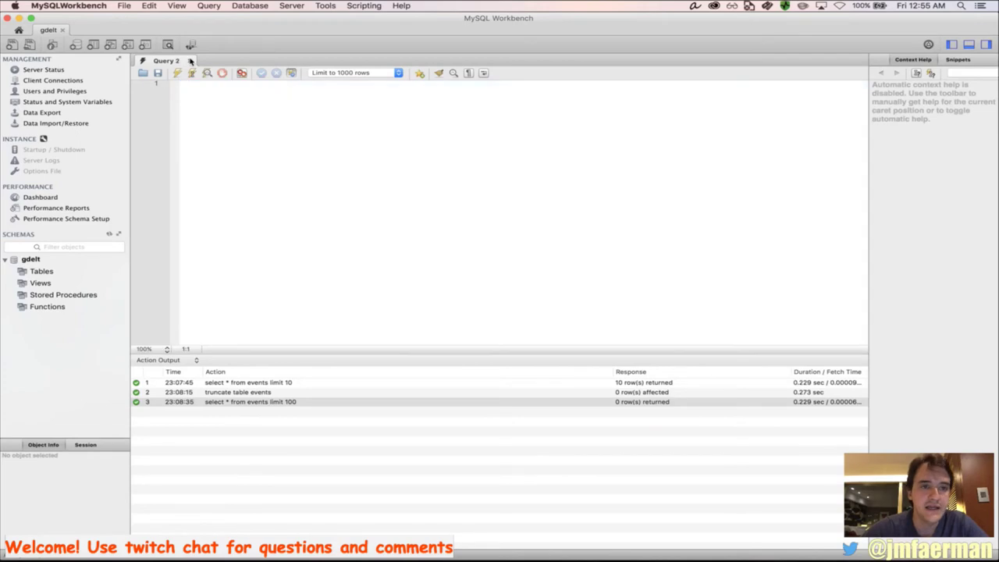
left_click(62, 30)
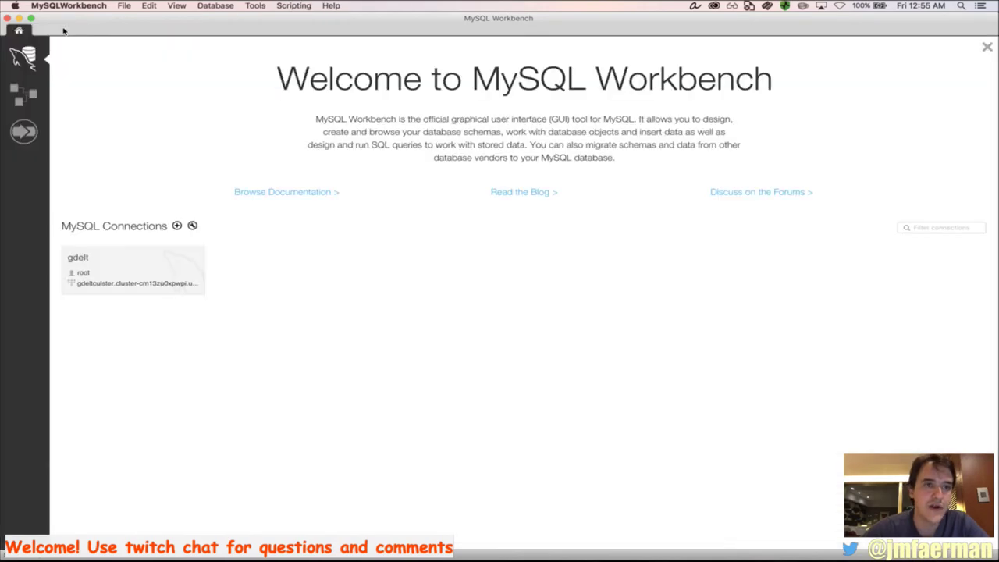
Reopen the gdelt connection from its Welcome-screen tile into a fresh, empty Query 3 editor
left_click(198, 287)
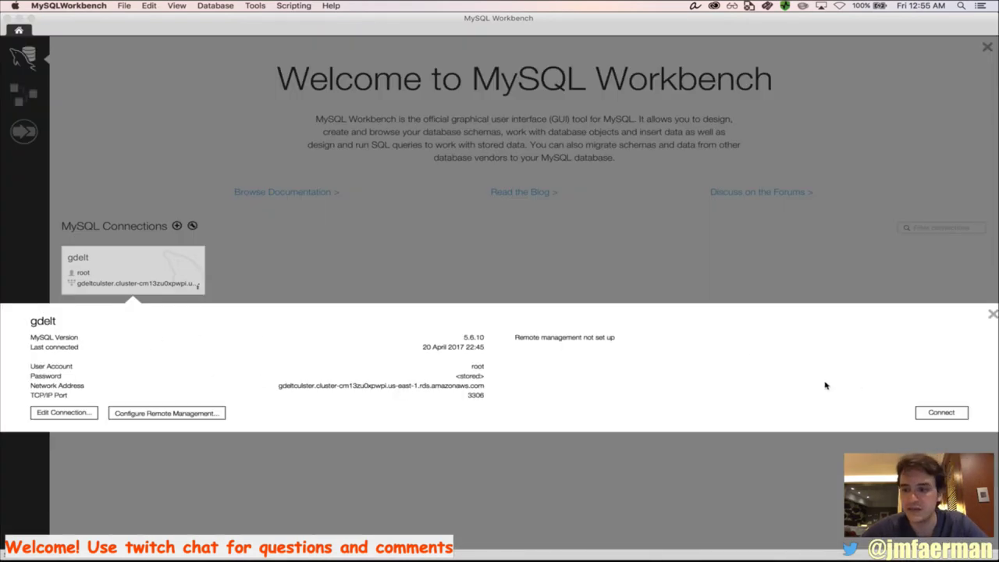
left_click(941, 412)
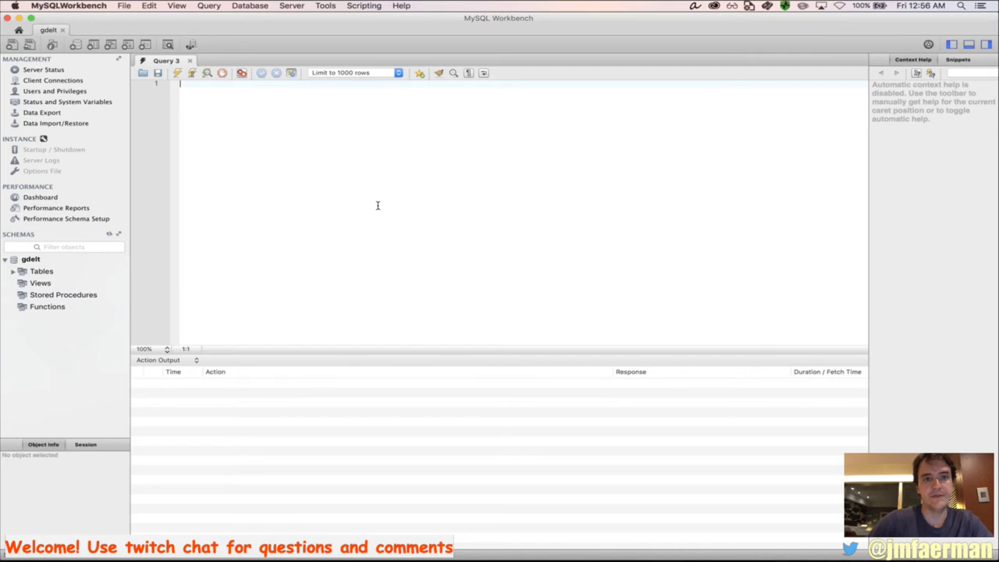
key("super+Tab")
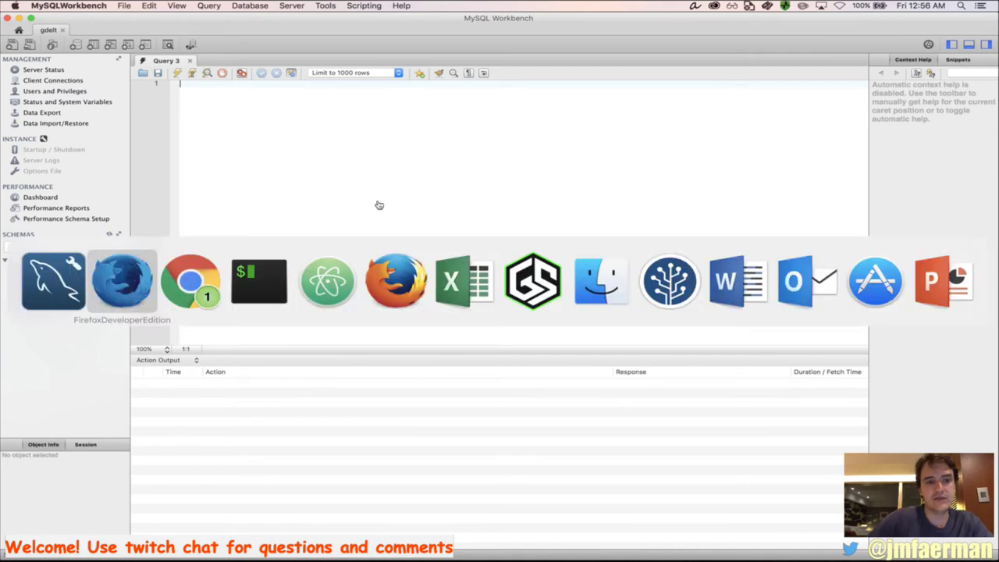
Copy the total event count query from the GDELT blog post in Chrome
key("super+Tab")
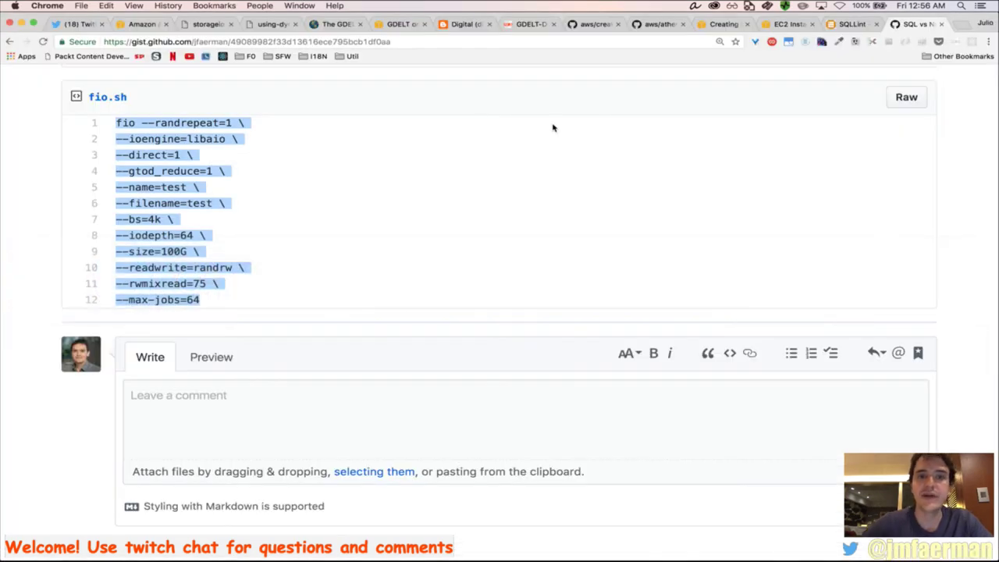
left_click(468, 25)
scroll(453, 200, "up", 5)
scroll(453, 199, "up", 15)
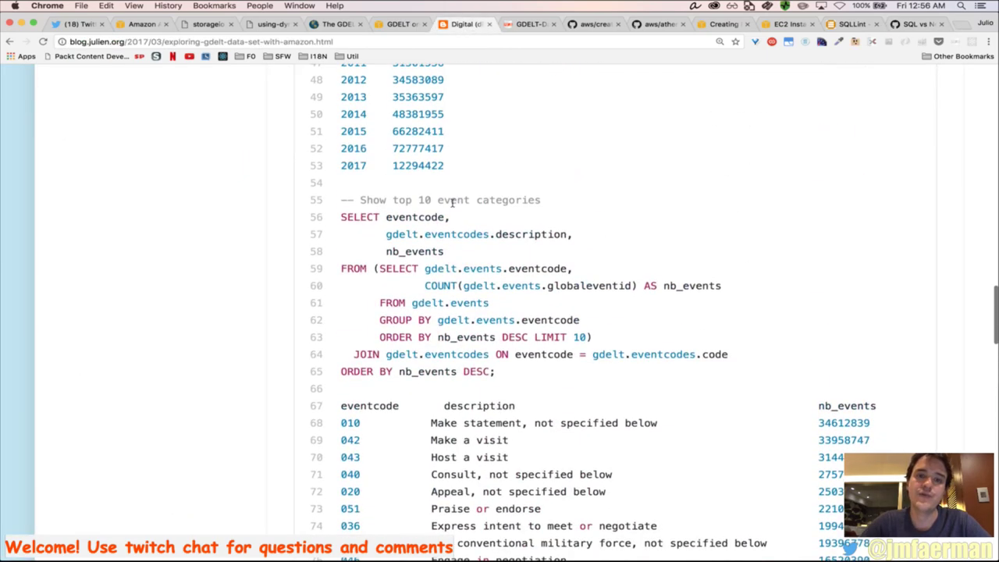
scroll(452, 200, "up", 6)
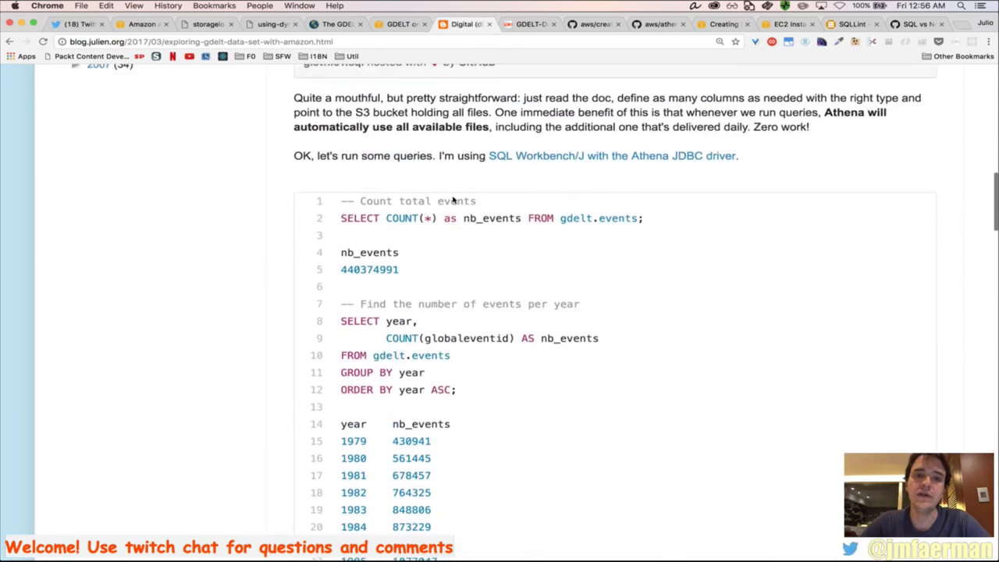
triple_click(431, 241)
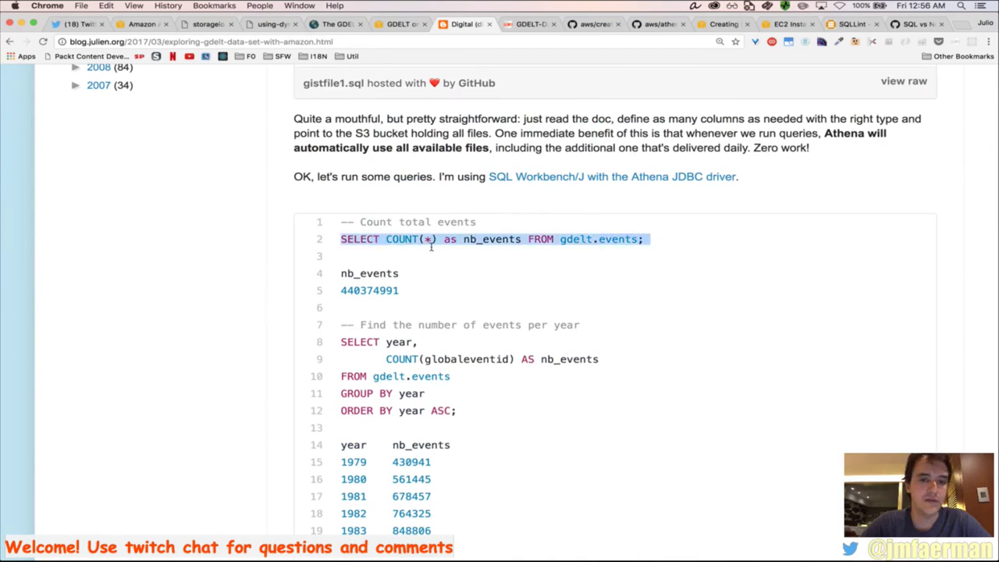
key("super+c")
Suspend the running mysqlimport job in iTerm2 and bring the Query 3 editor forward
key("super+Tab")
key("super+Tab")
key("super+Tab")
key("super+Tab")
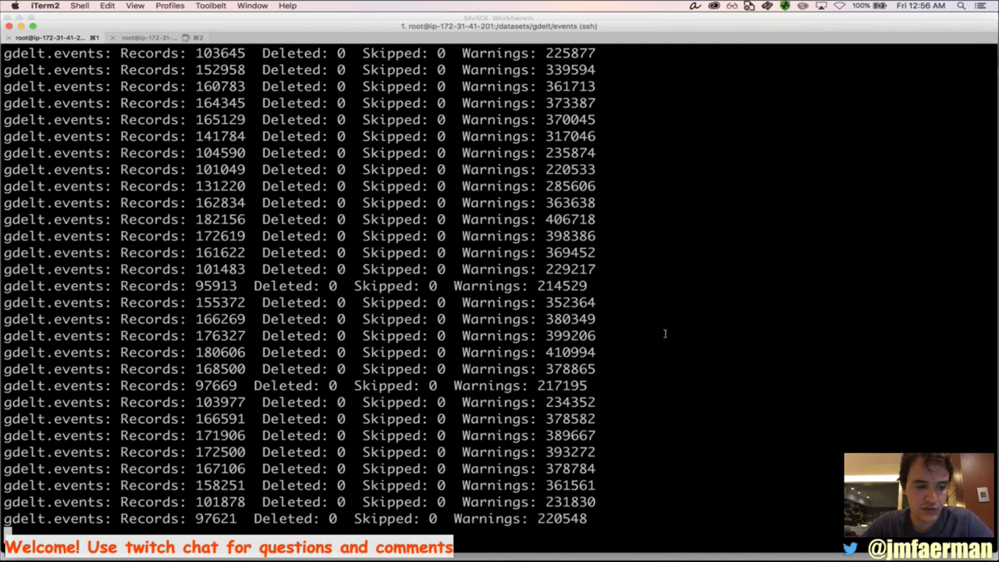
key("ctrl+z")
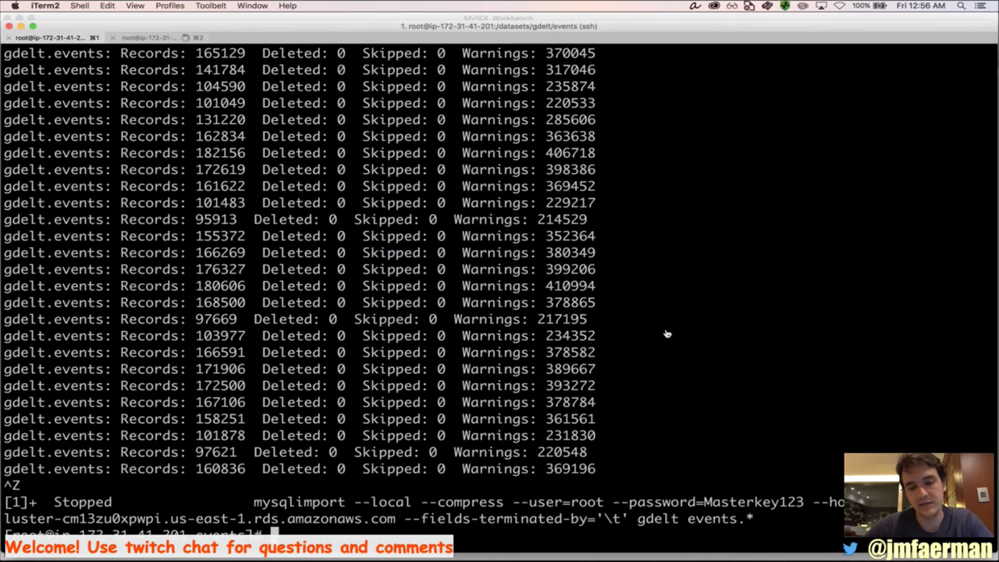
key("super+Tab")
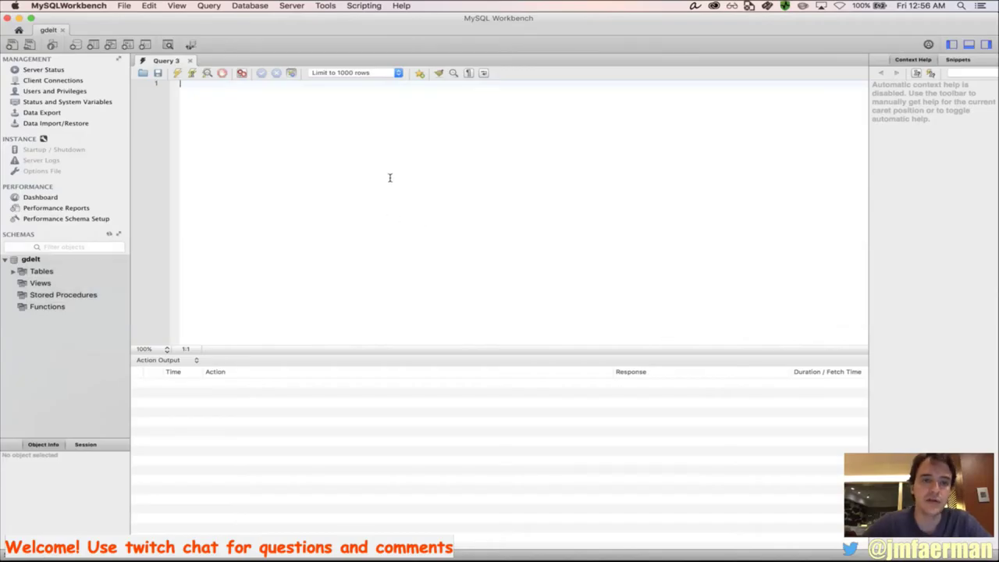
Paste and run the SELECT COUNT query, widening the Response column to read the lost-connection error
key("super+v")
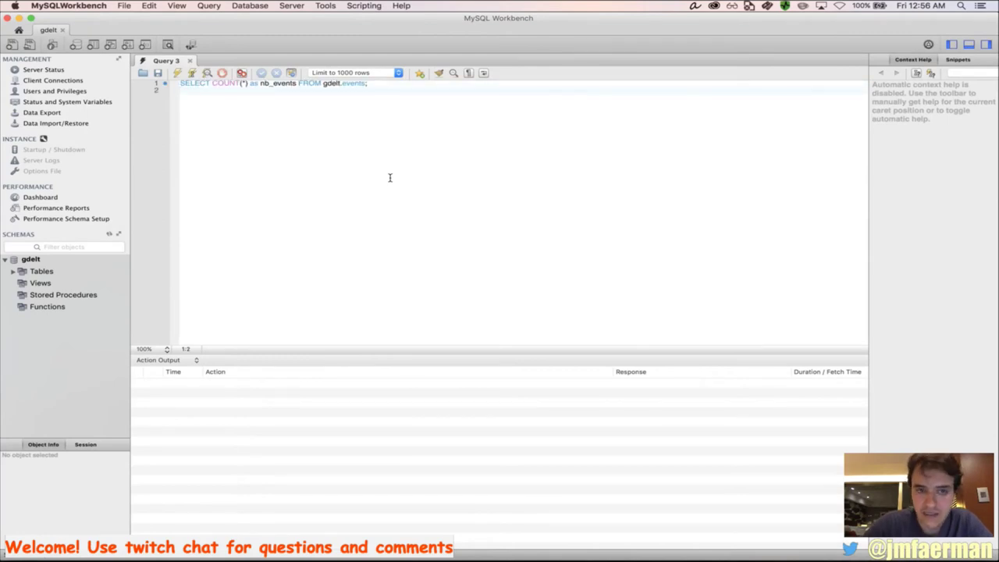
key("super+Return")
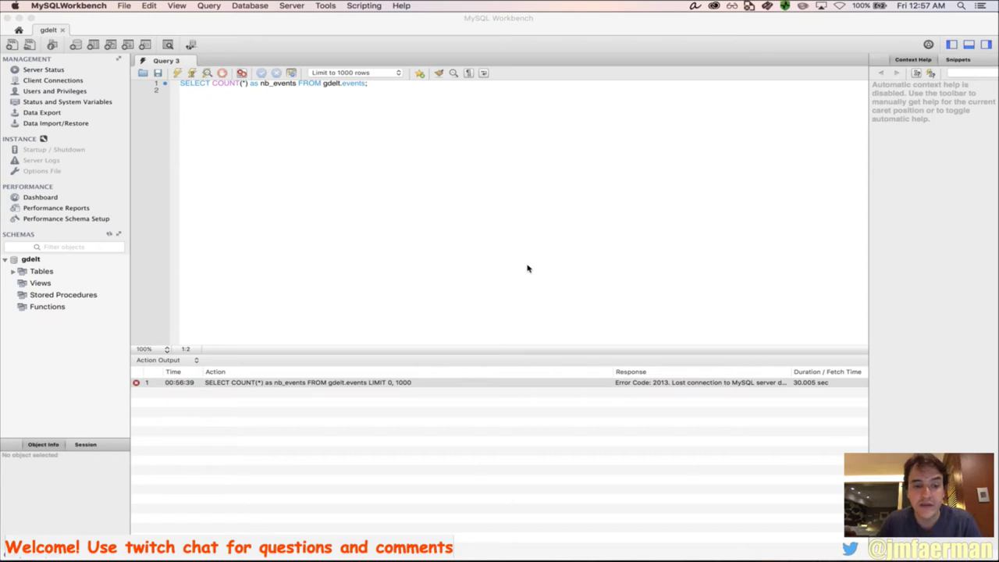
left_click(619, 374)
left_click_drag(612, 379, 484, 383)
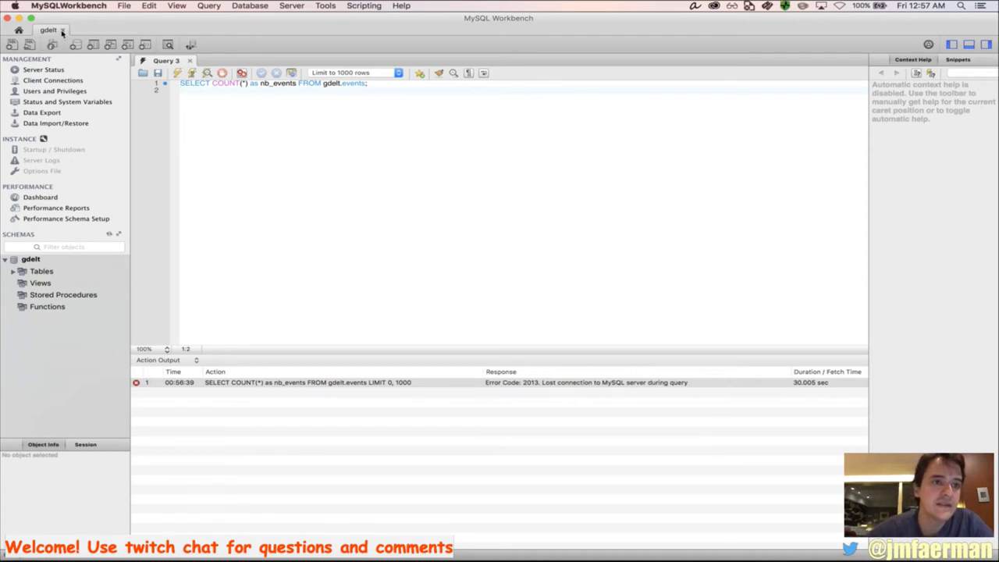
Close the failed gdelt session and reopen the gdelt connection
triple_click(212, 86)
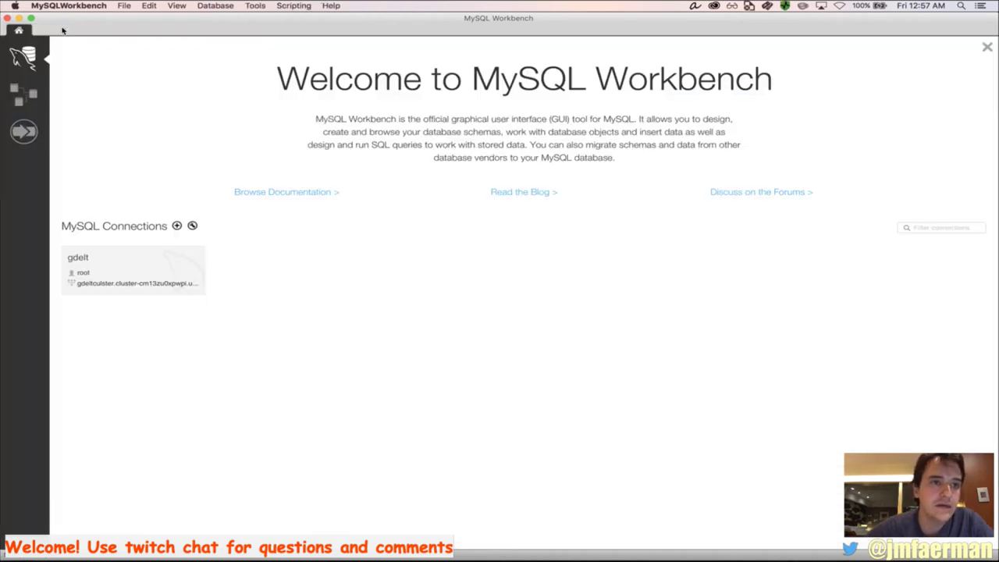
left_click(63, 30)
left_click(140, 276)
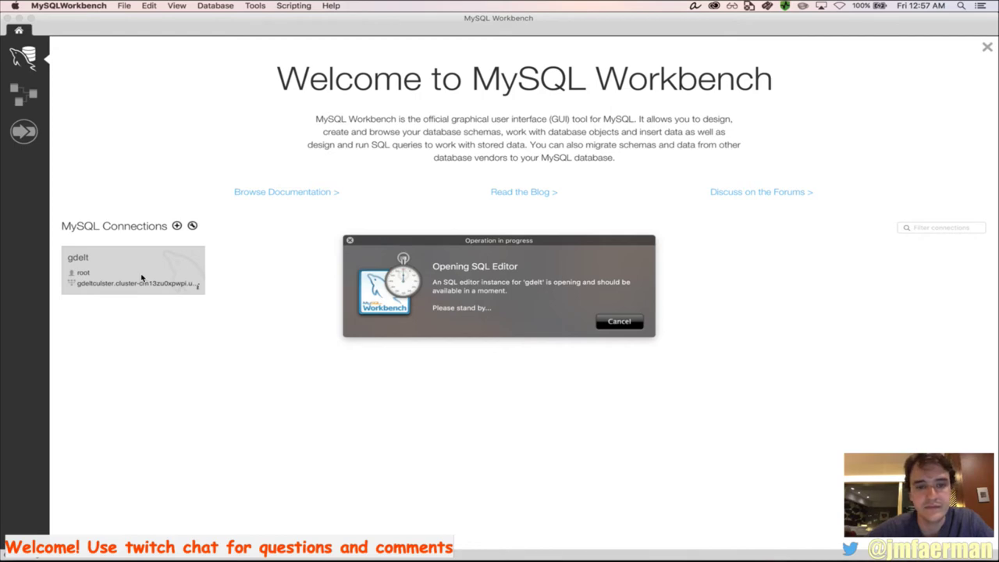
Sign in to AWS and expand the gdelt instance in the RDS DB instances list
key("super+Tab")
key("super+Tab")
key("super+Tab")
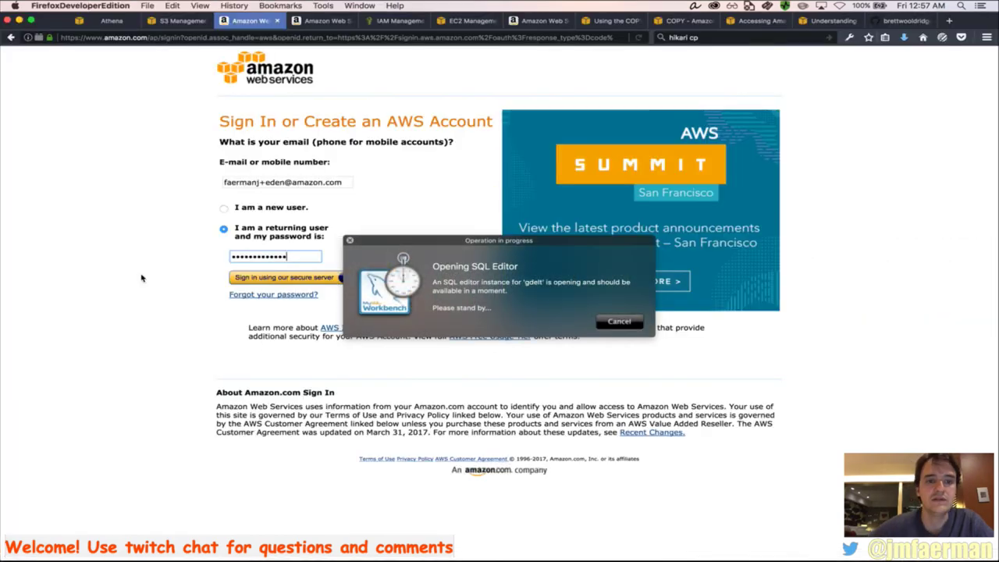
left_click(247, 279)
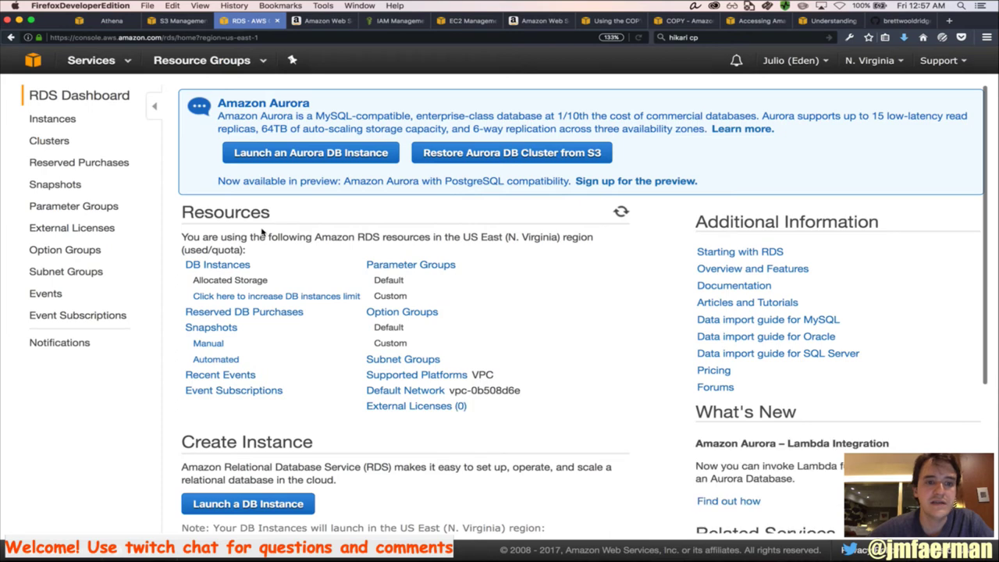
left_click(222, 266)
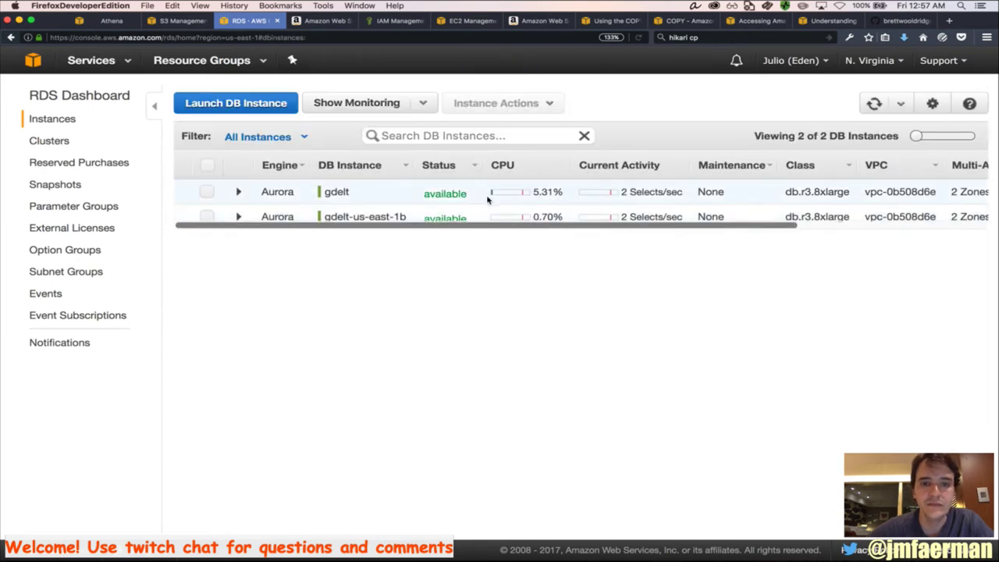
left_click(457, 199)
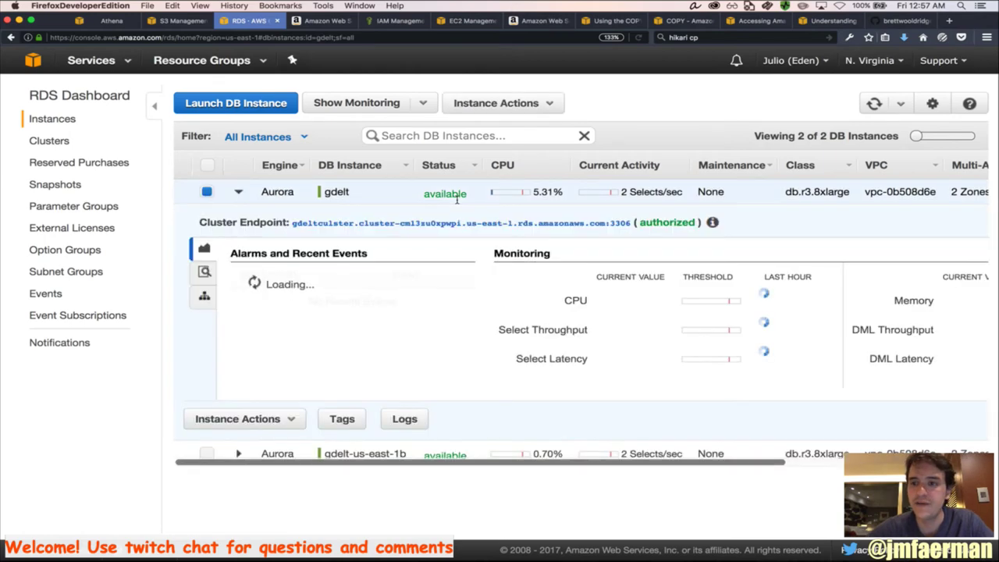
key("super+Tab")
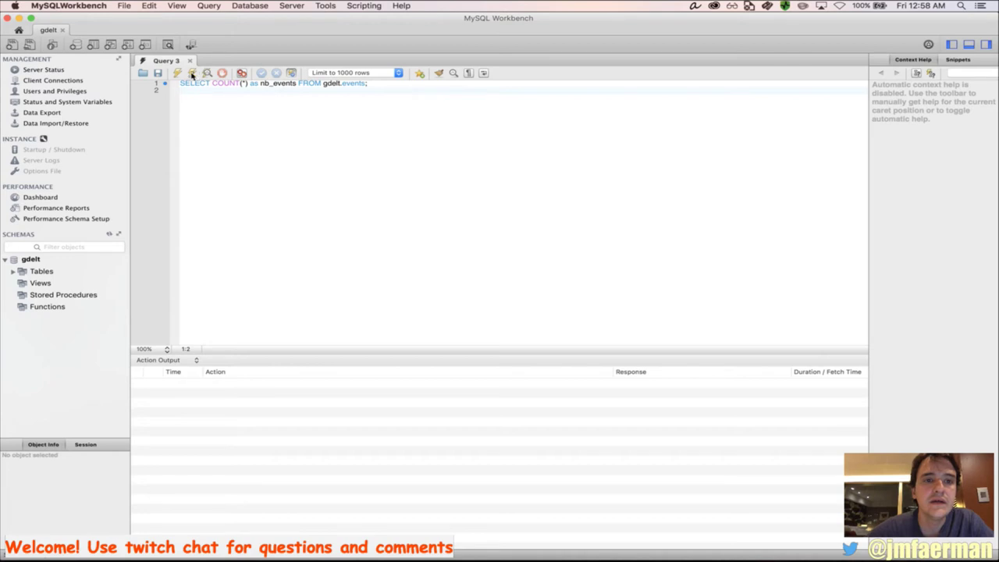
Rerun the nb_events count query and widen the Response column to read error 2013 after 30 sec
key("super+Return")
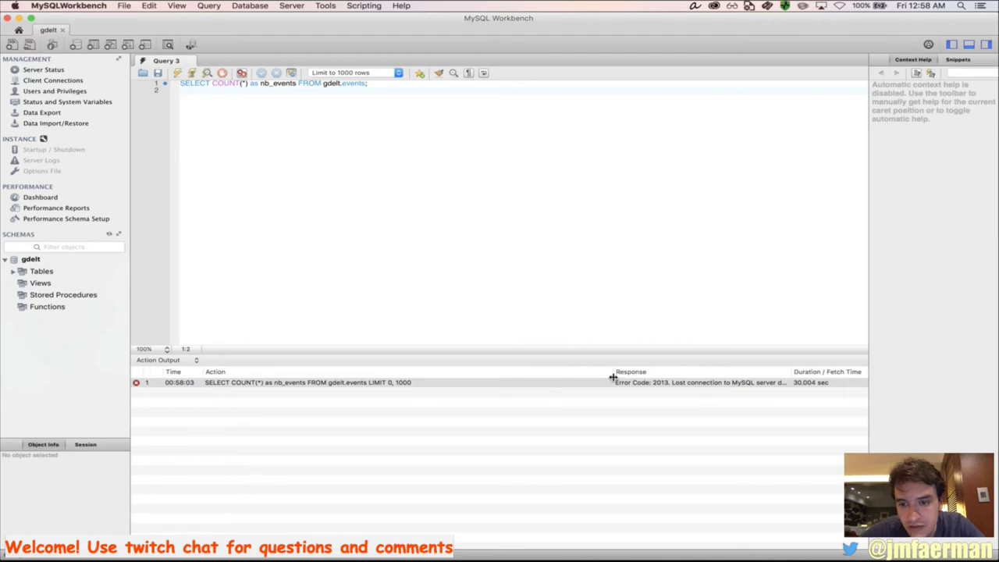
left_click_drag(617, 372, 534, 379)
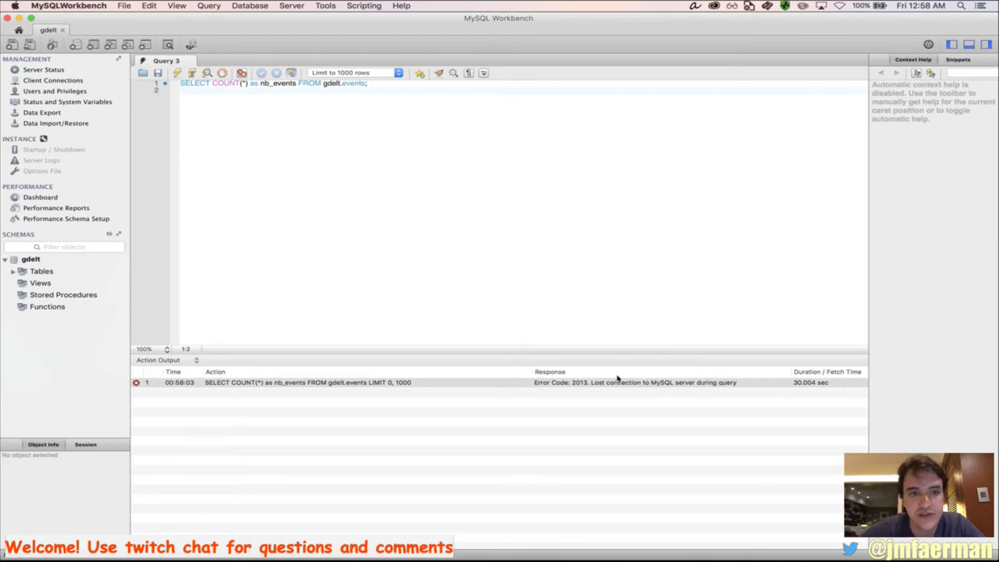
key("super+Tab")
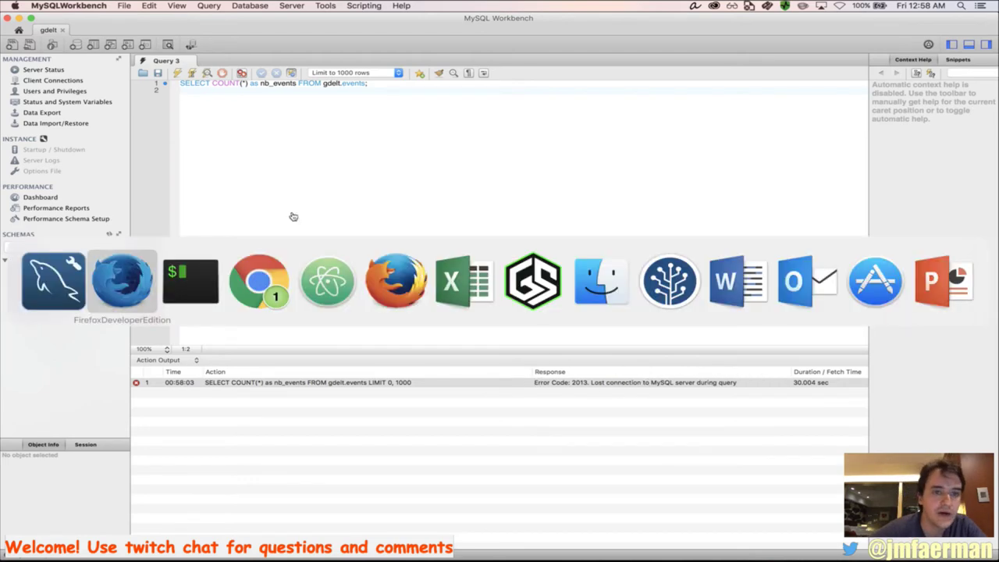
Connect to the Aurora cluster with mysql using the mysqlimport user, password and host options
key("super+Tab")
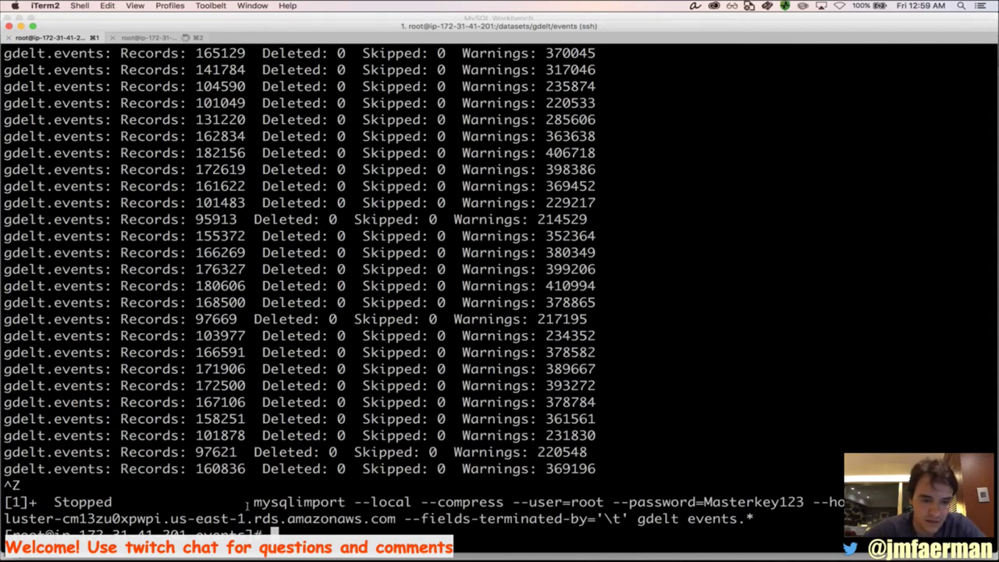
type("mysql")
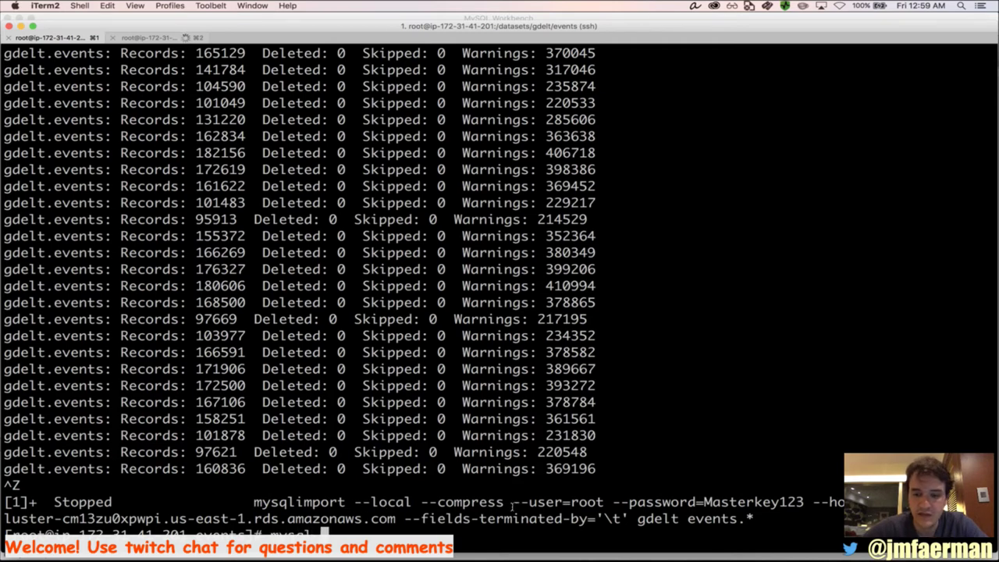
left_click_drag(513, 506, 398, 520)
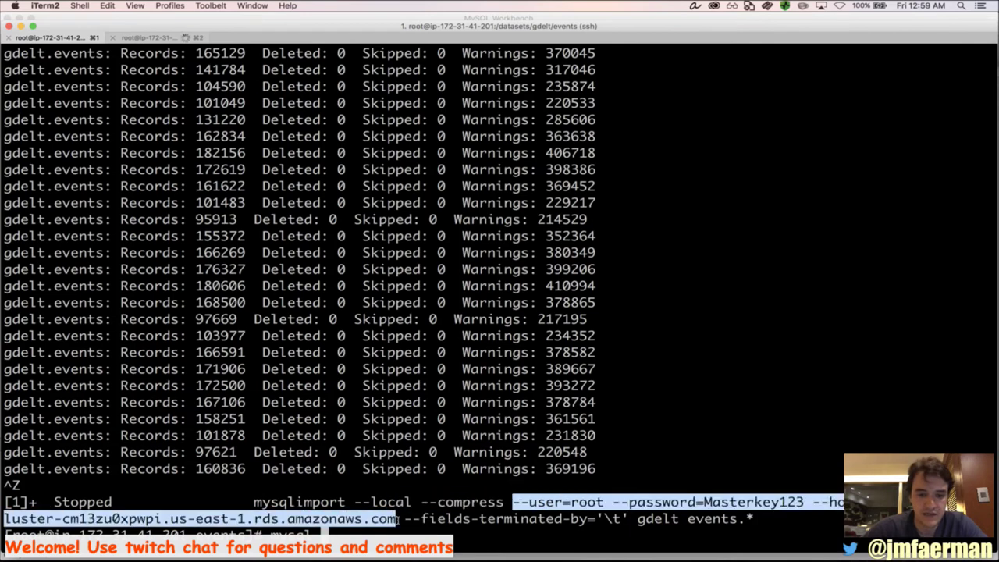
key("super+v")
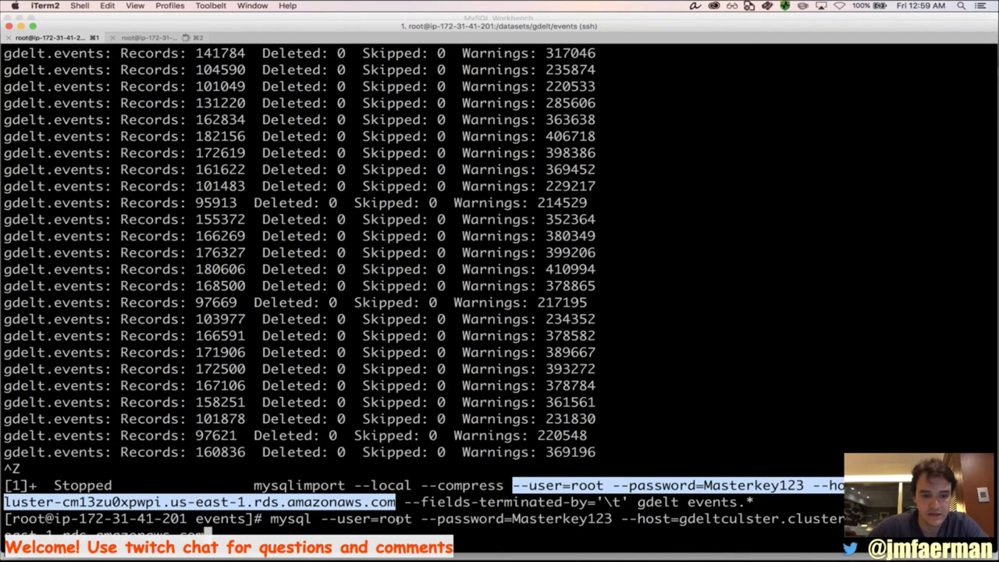
key("Return")
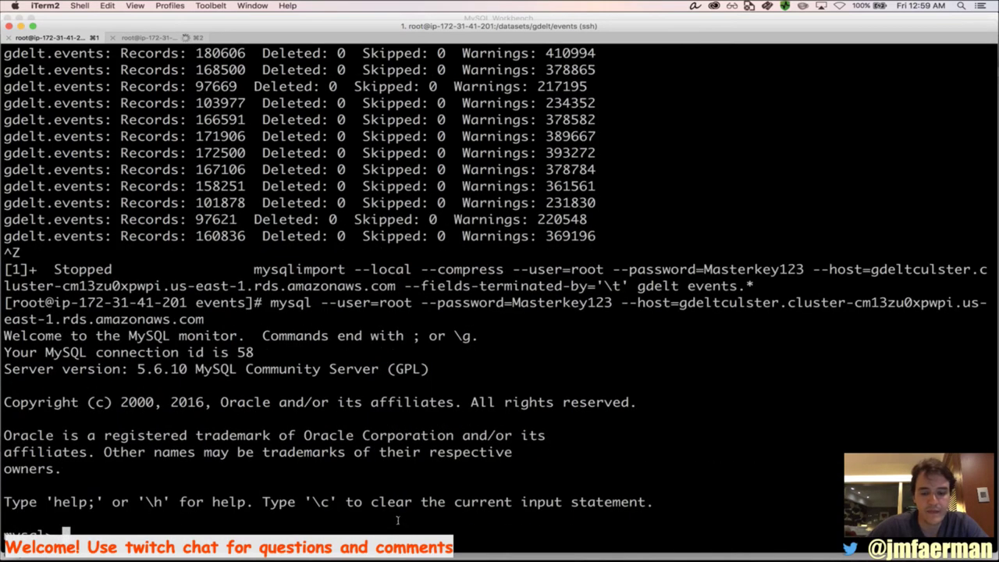
key("ctrl+l")
Run 'SELECT COUNT(*) as nb_events FROM gdelt.events;' in the mysql client
key("super+Tab")
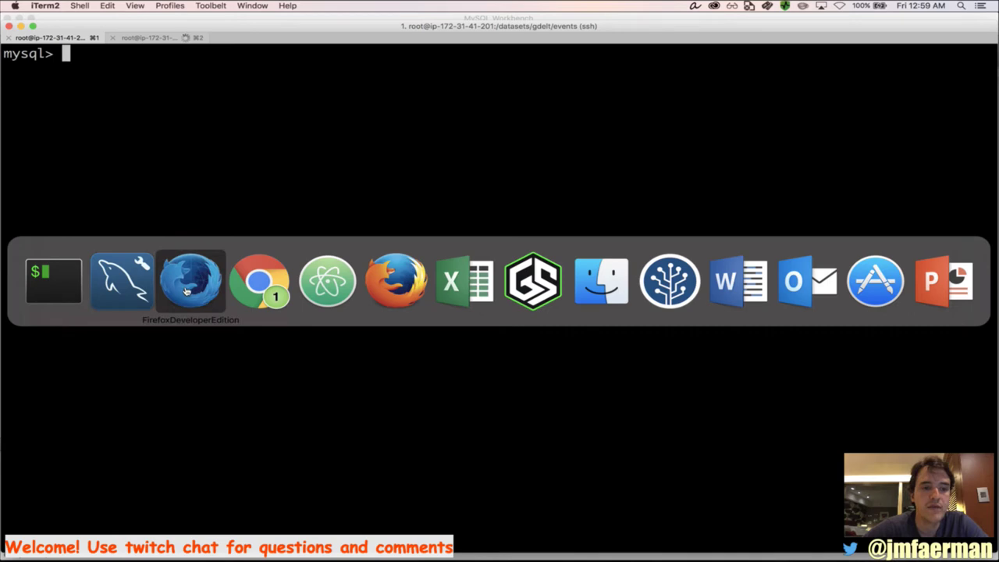
left_click(260, 281)
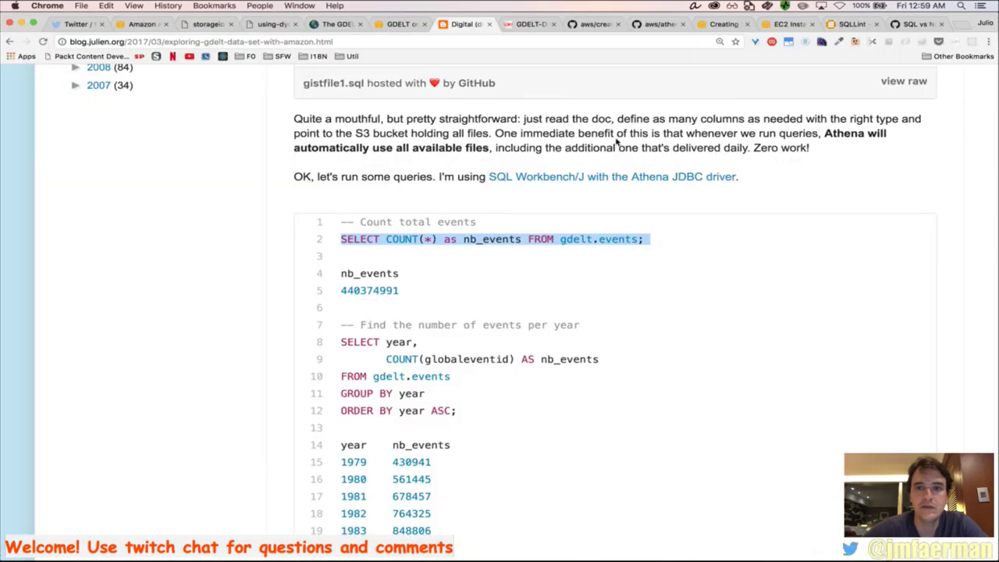
key("super+Tab")
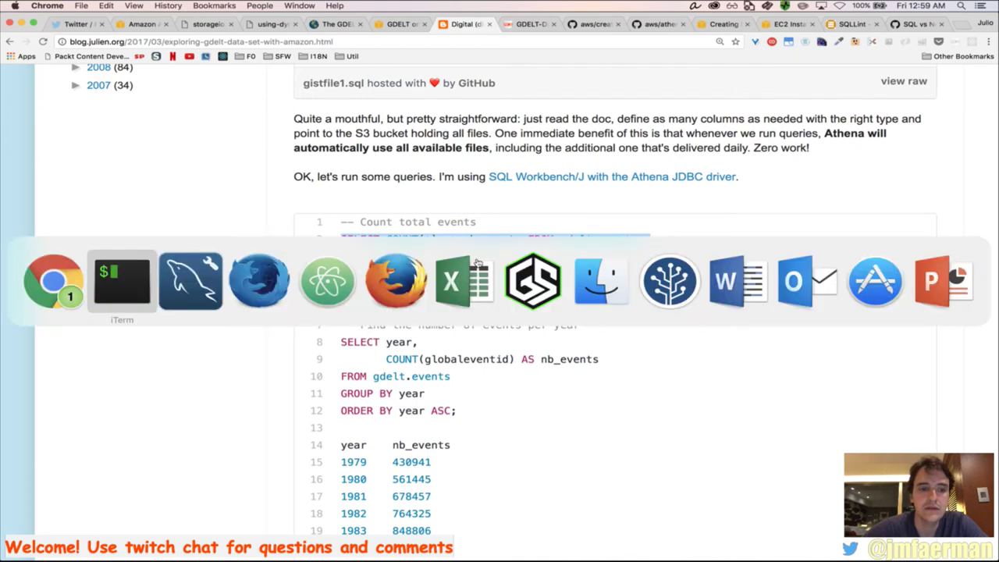
key("super+Tab")
left_click(106, 269)
type("SELECT COUNT(*) as nb_events FROM gdelt.events;")
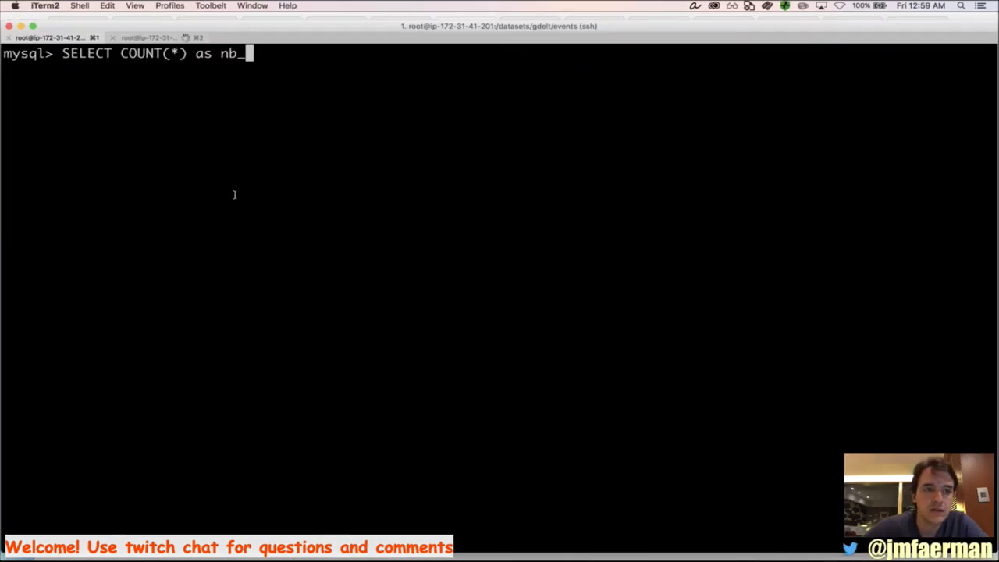
key("Return")
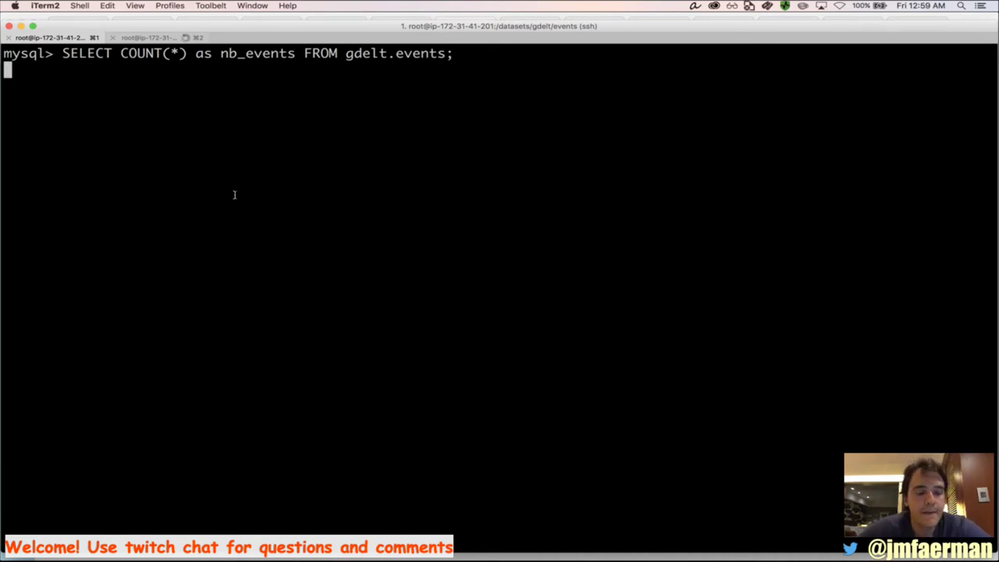
key("super+Tab")
key("super+Tab")
key("super+Tab")
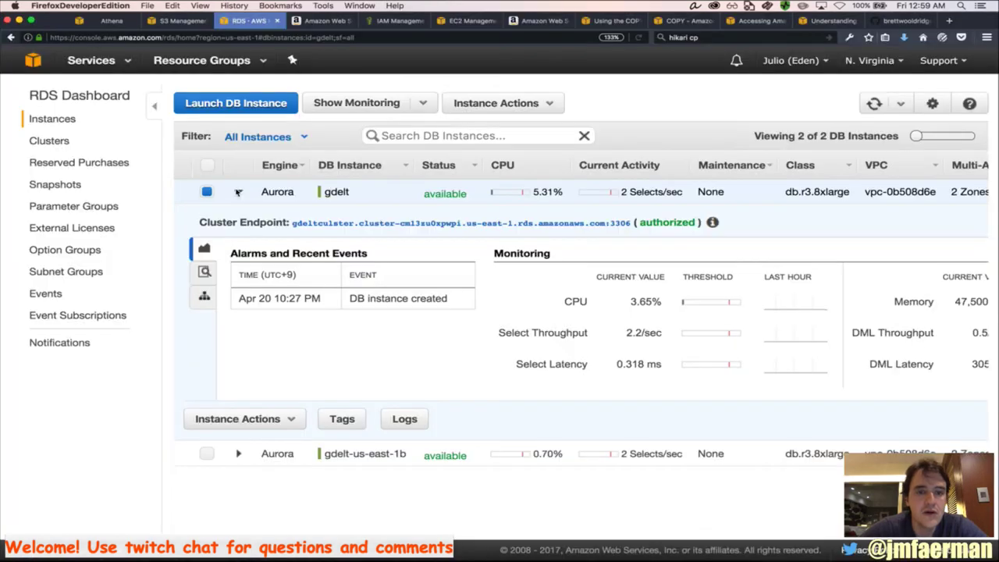
Show the gdelt instance's monitoring graphs on the RDS dashboard
left_click(382, 104)
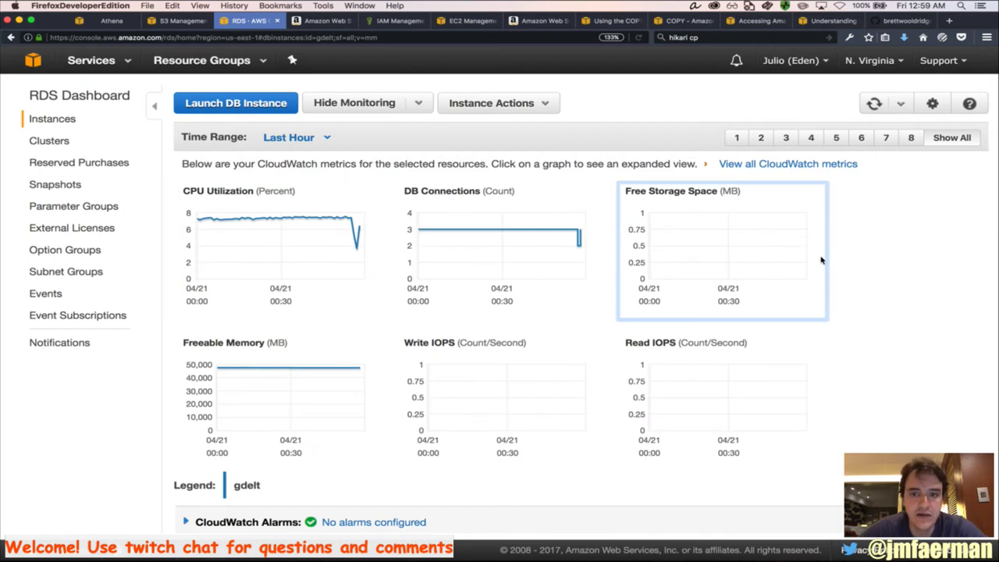
scroll(840, 316, "down", 3)
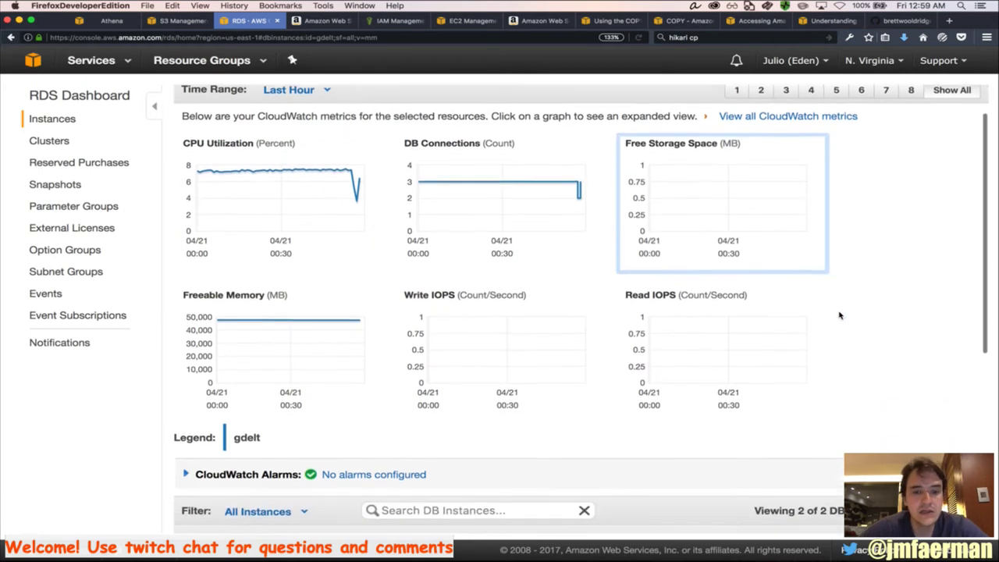
scroll(840, 316, "down", 5)
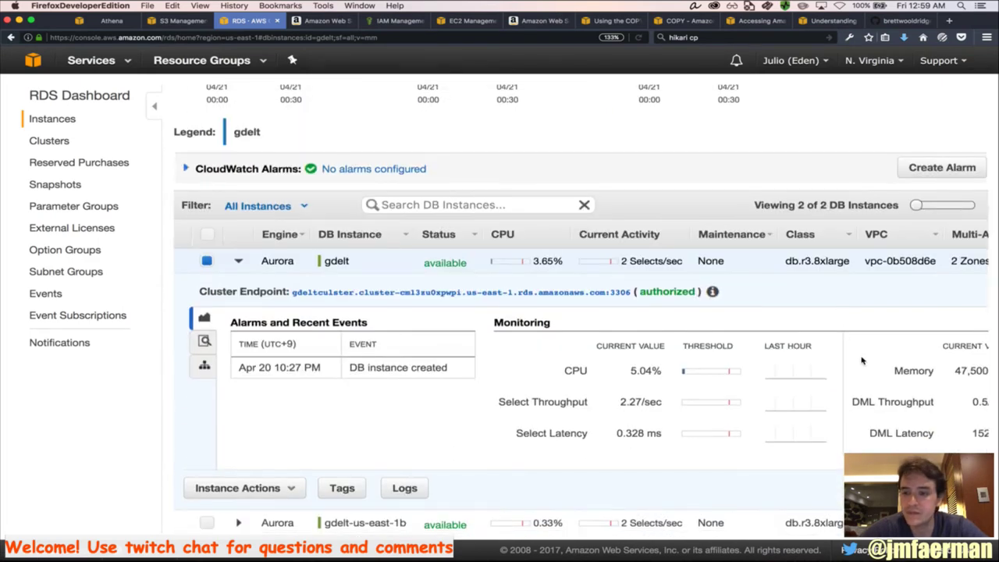
scroll(851, 336, "right", 4)
scroll(863, 361, "right", 2)
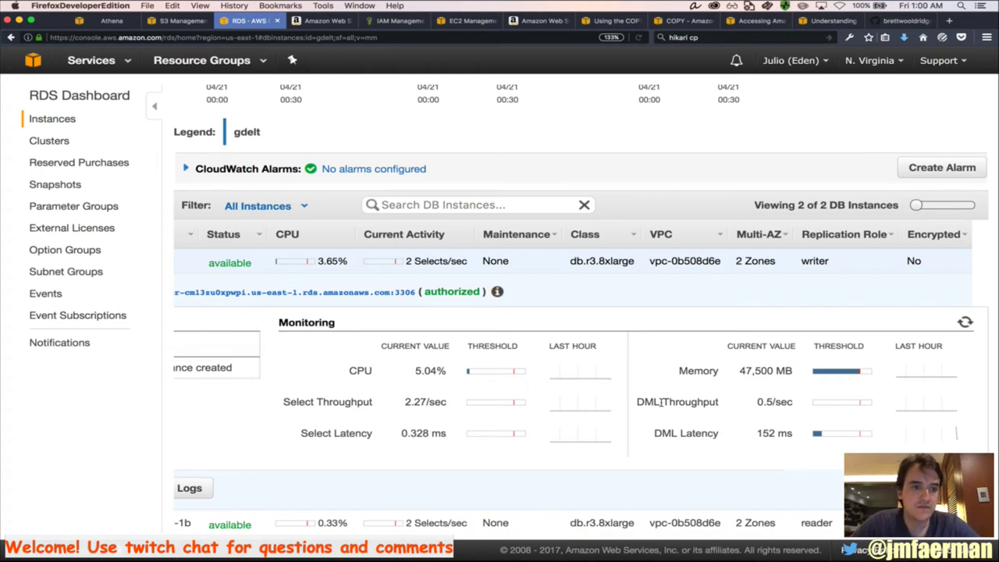
key("super+Tab")
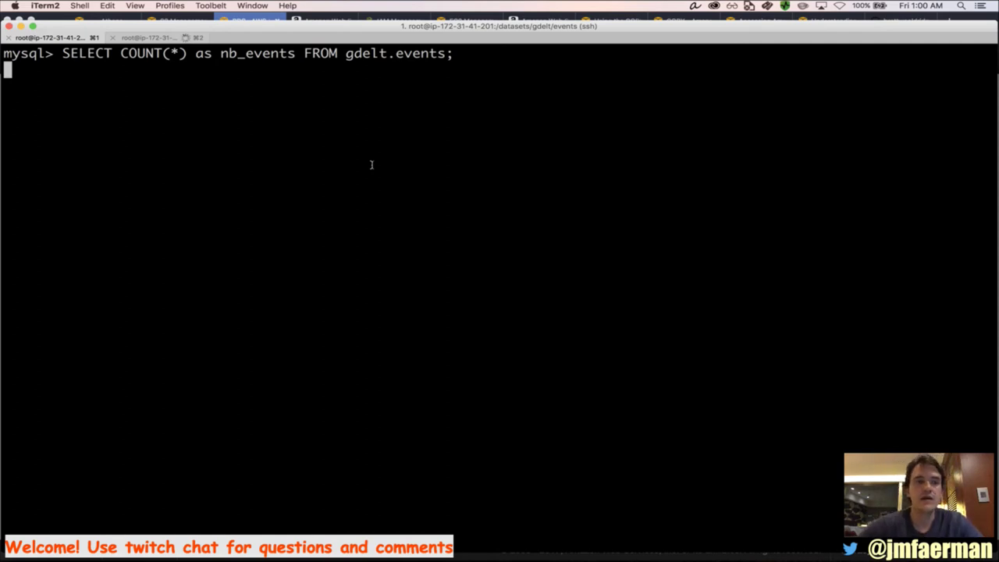
View the gdelt instance's Connection Information, then close it
key("super+Tab")
left_click(498, 291)
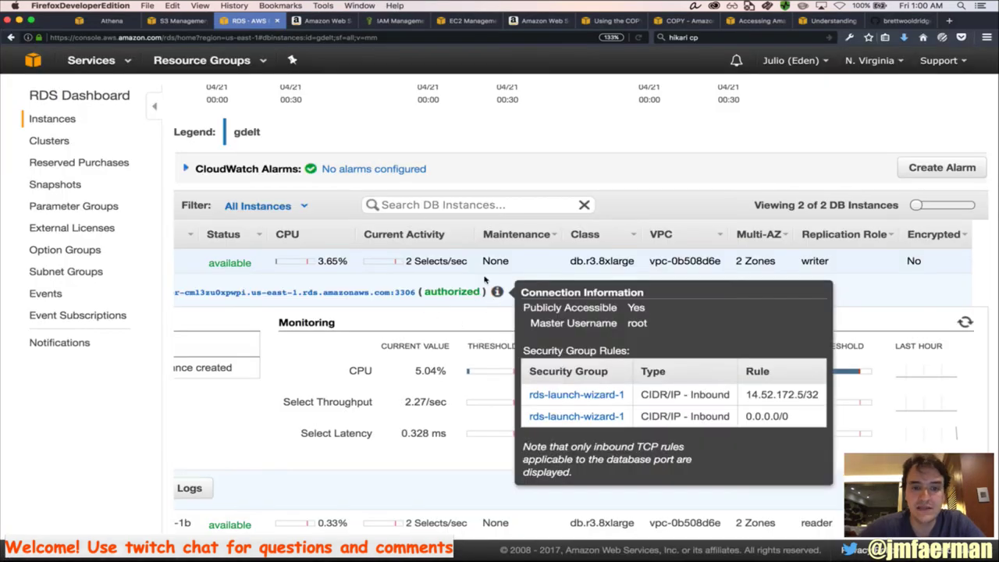
left_click(535, 268)
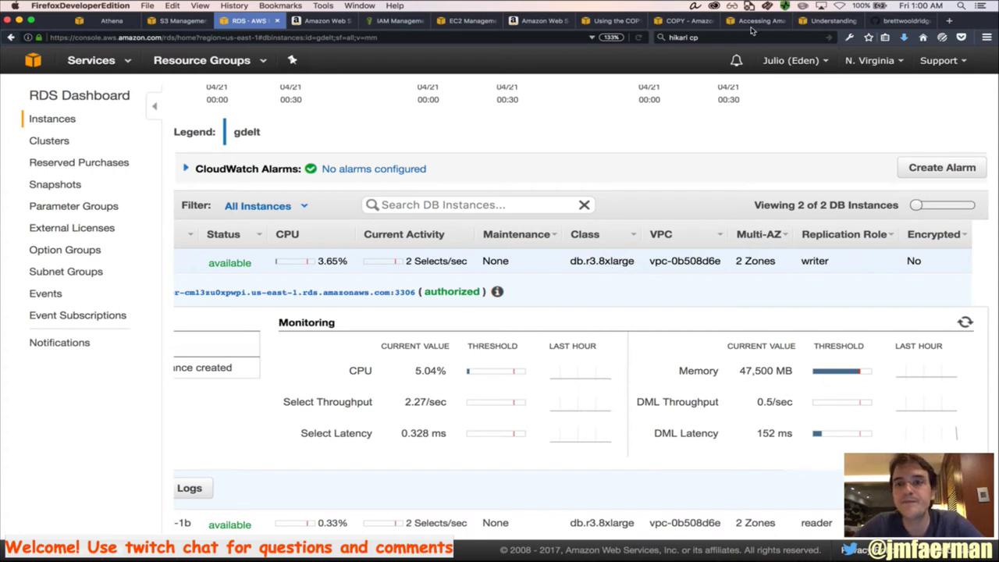
key("super+Tab")
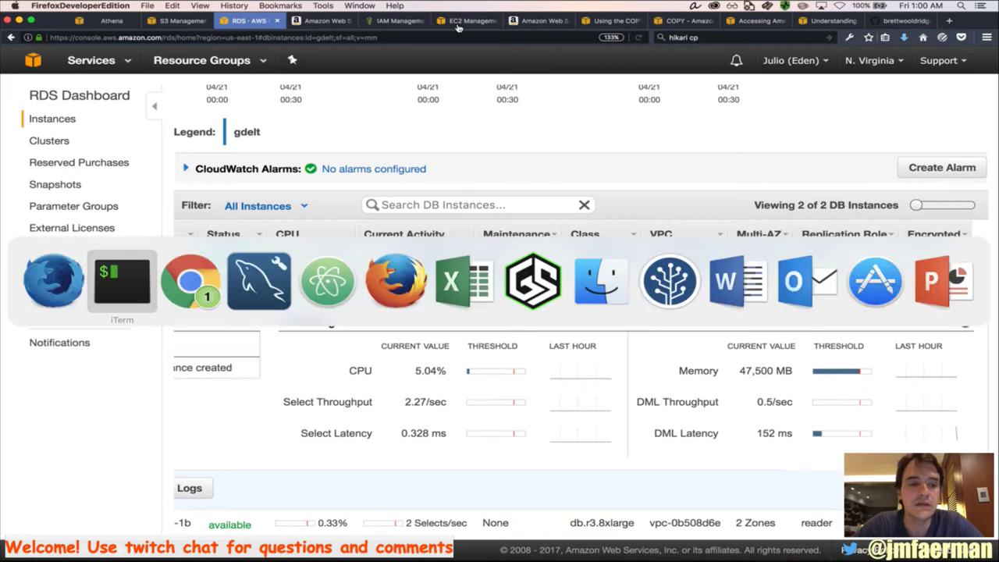
Find the r3.8xlarge row on the EC2 instance-types page and mark its 32 vCPU and 244 GiB memory
left_click(789, 26)
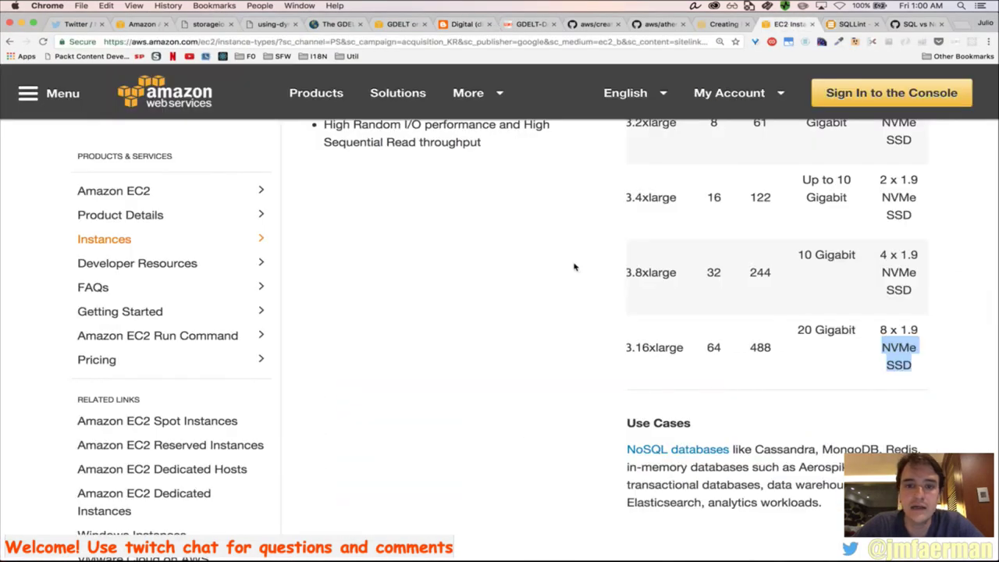
scroll(655, 301, "up", 2)
key("super+f")
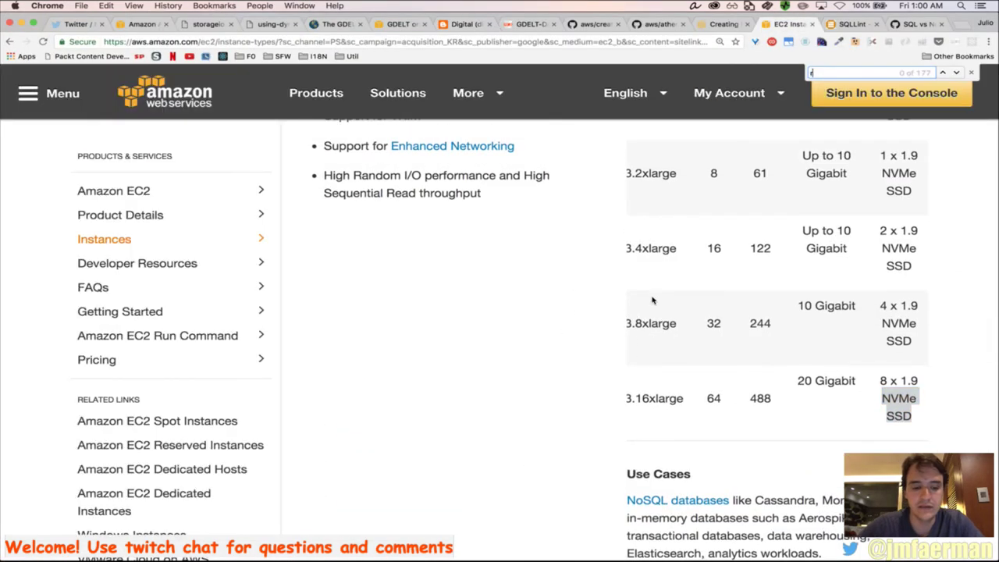
type("r3.8")
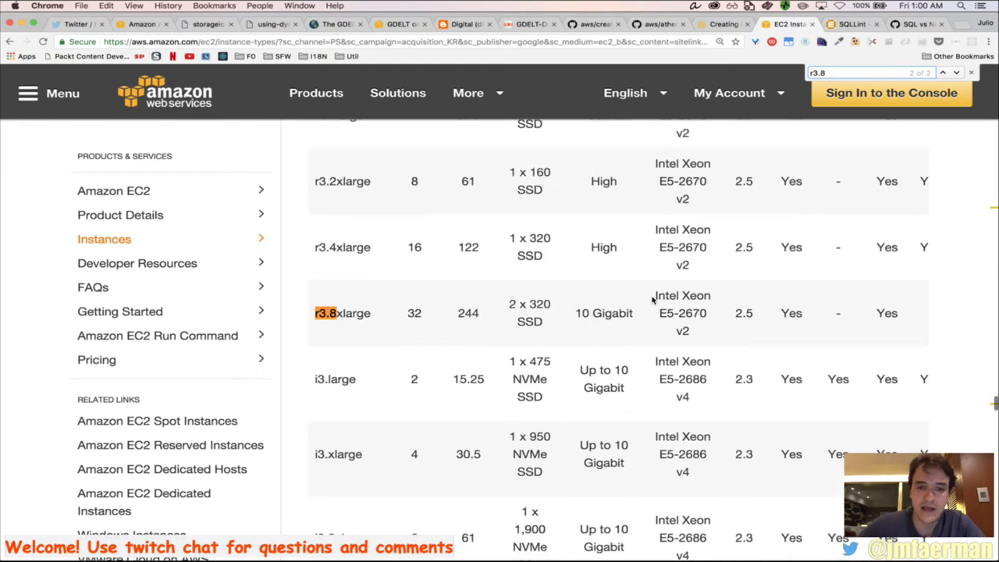
double_click(413, 313)
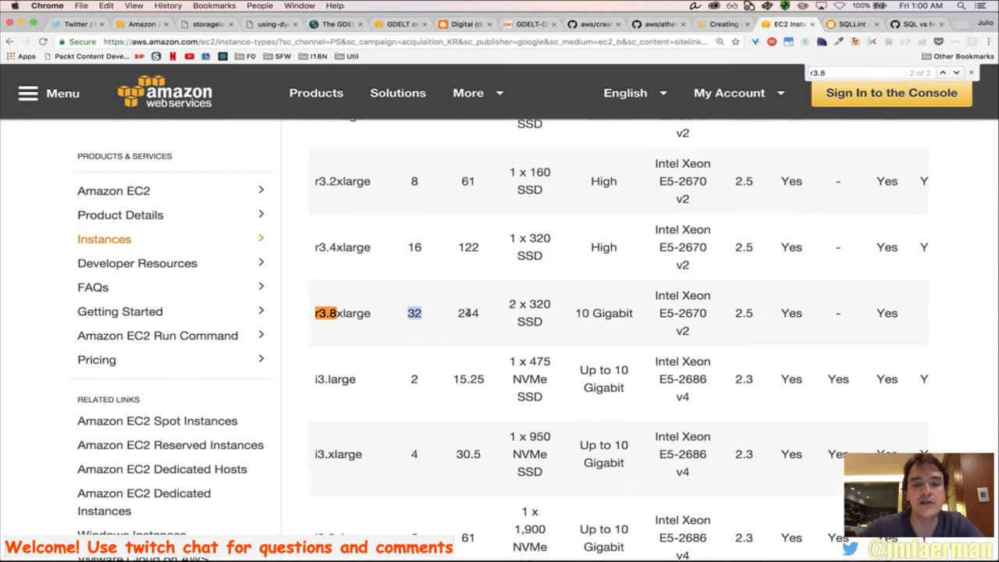
double_click(468, 313)
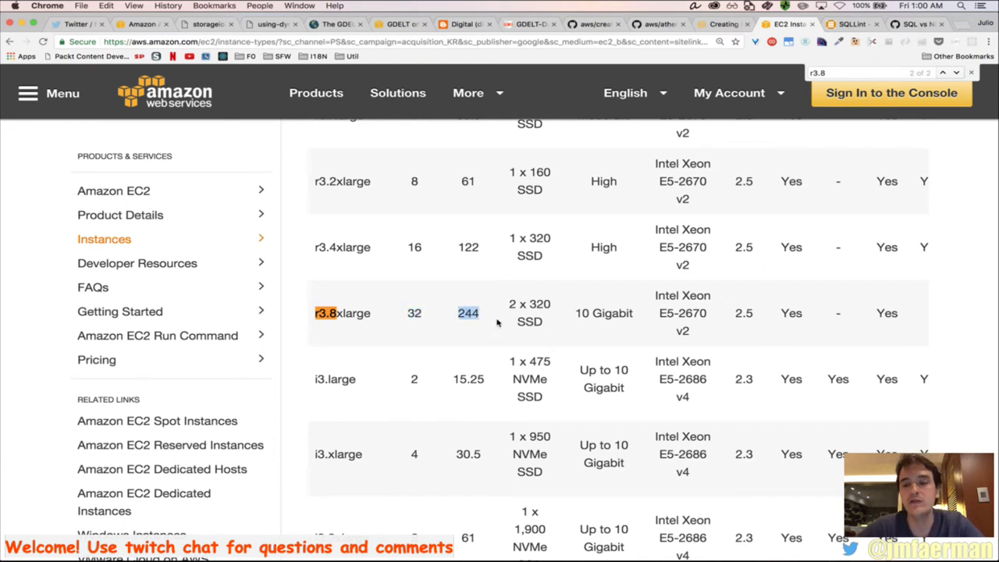
scroll(738, 315, "right", 2)
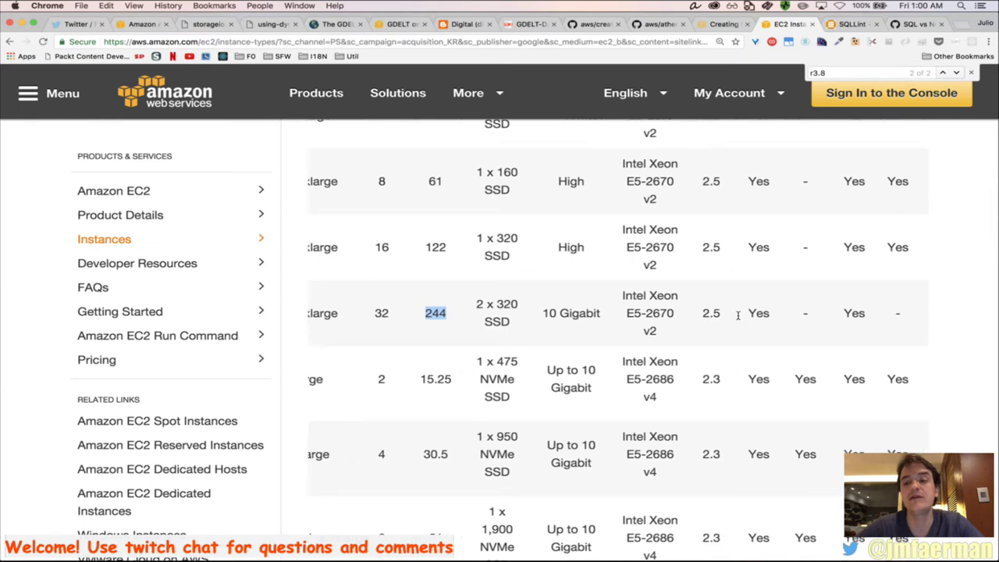
scroll(738, 314, "right", 5)
scroll(738, 314, "left", 7)
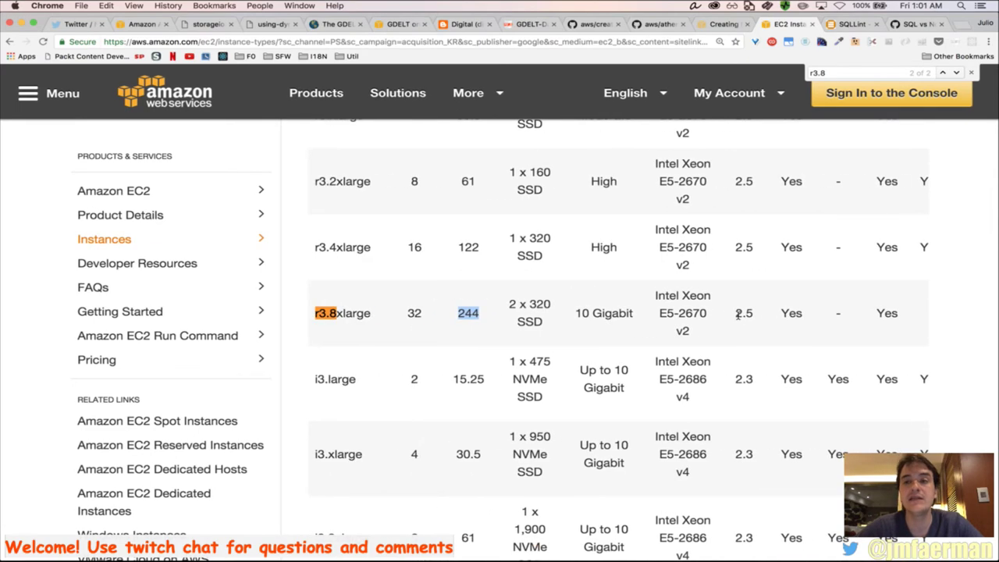
Return to the running count query in the mysql session, then check the fio benchmark session
key("super+Tab")
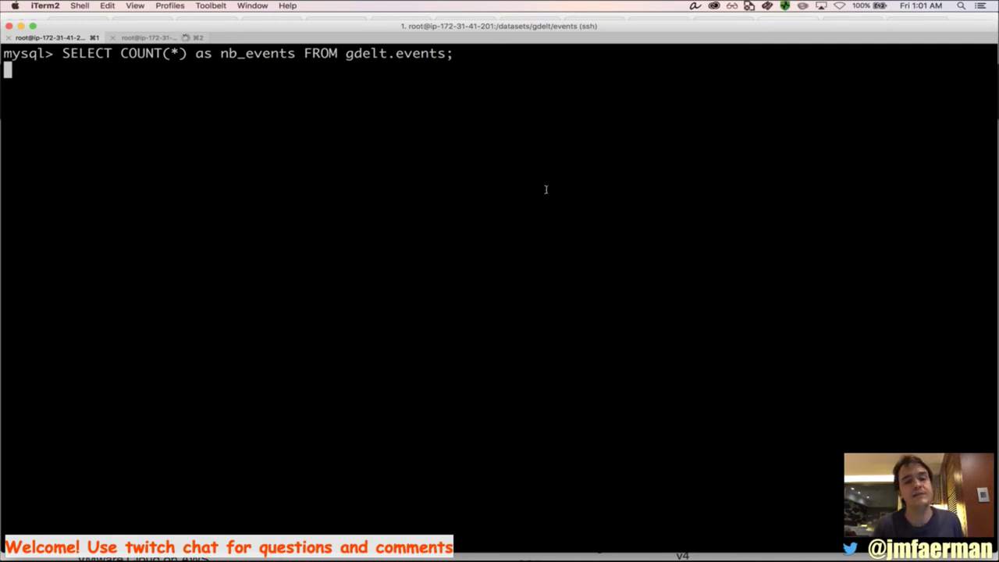
key("Return")
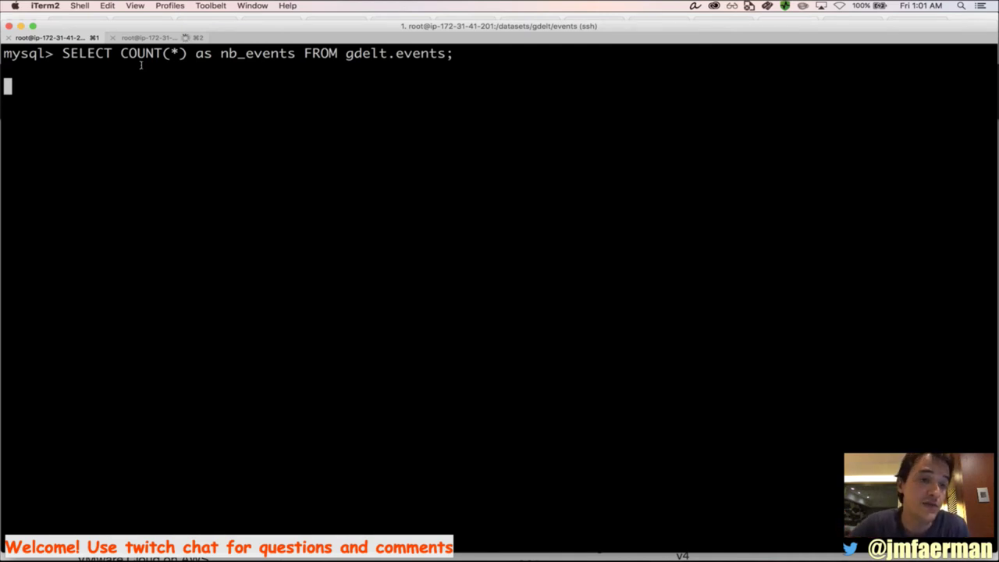
left_click(154, 39)
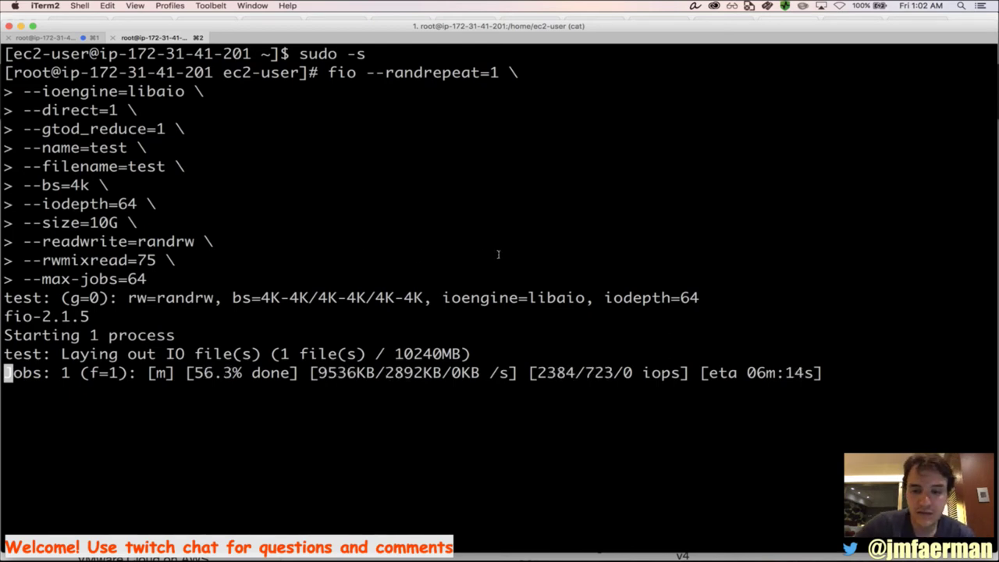
Mark the count result of 273460704 events and its 2 min 53.51 sec duration
left_click(76, 39)
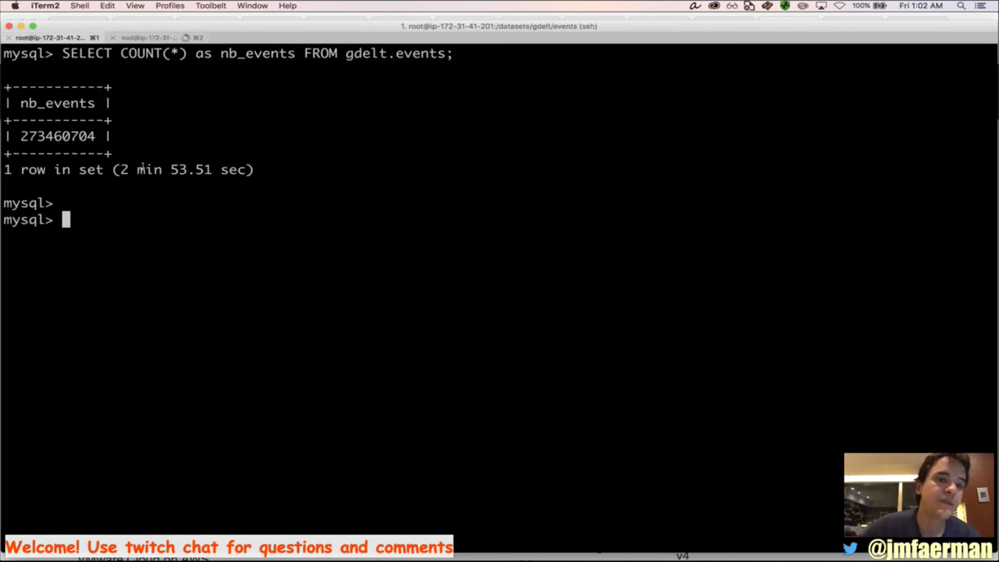
left_click_drag(119, 170, 169, 170)
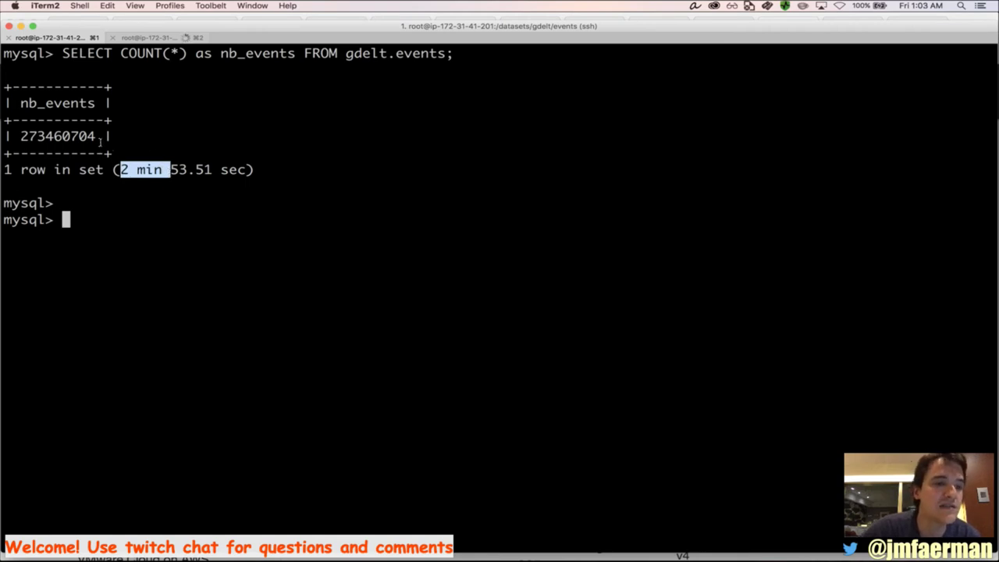
left_click_drag(71, 138, 20, 140)
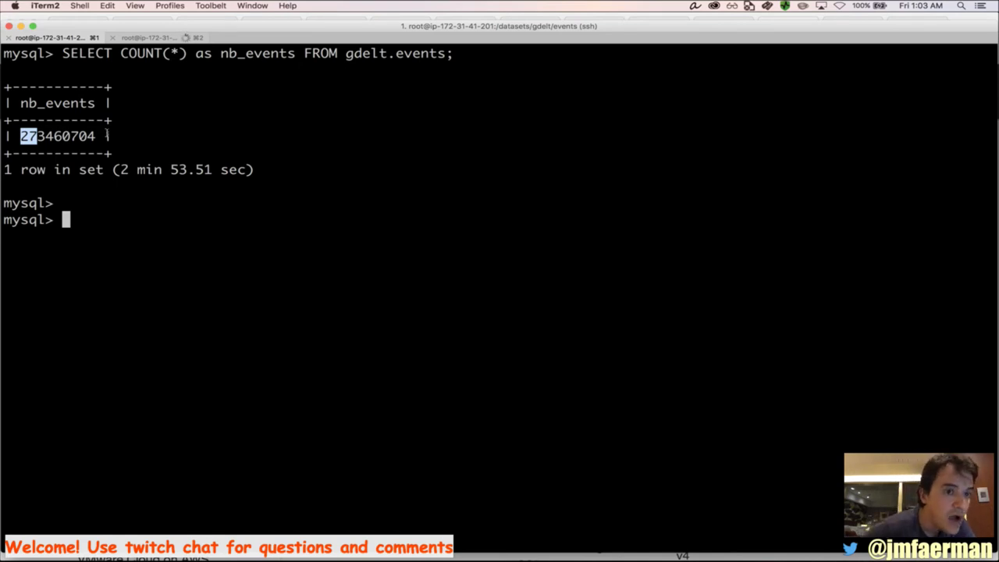
left_click_drag(46, 137, 21, 139)
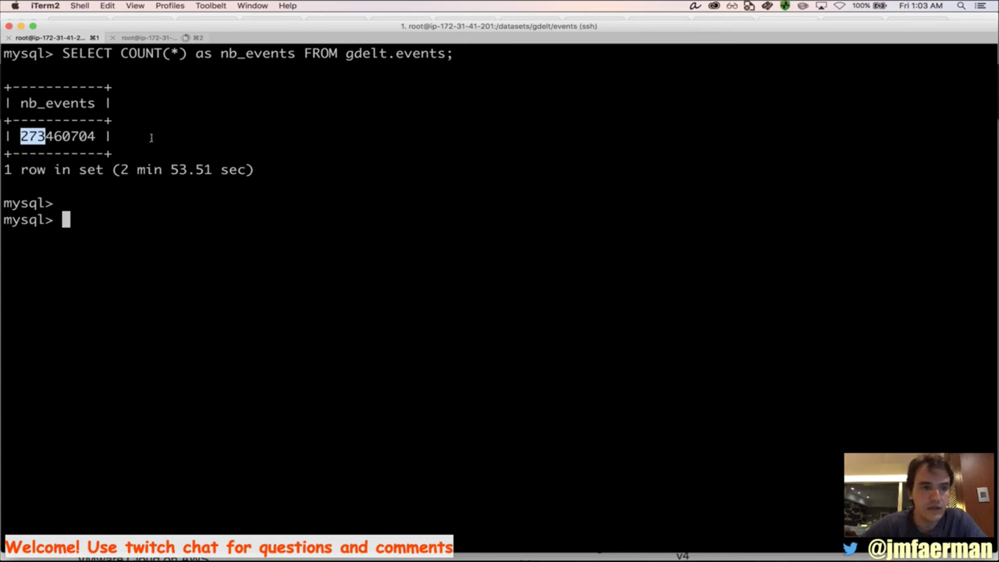
Bring Chrome's EC2 Instance Types page with the r3.8xlarge specs back to the front
key("super+Tab")
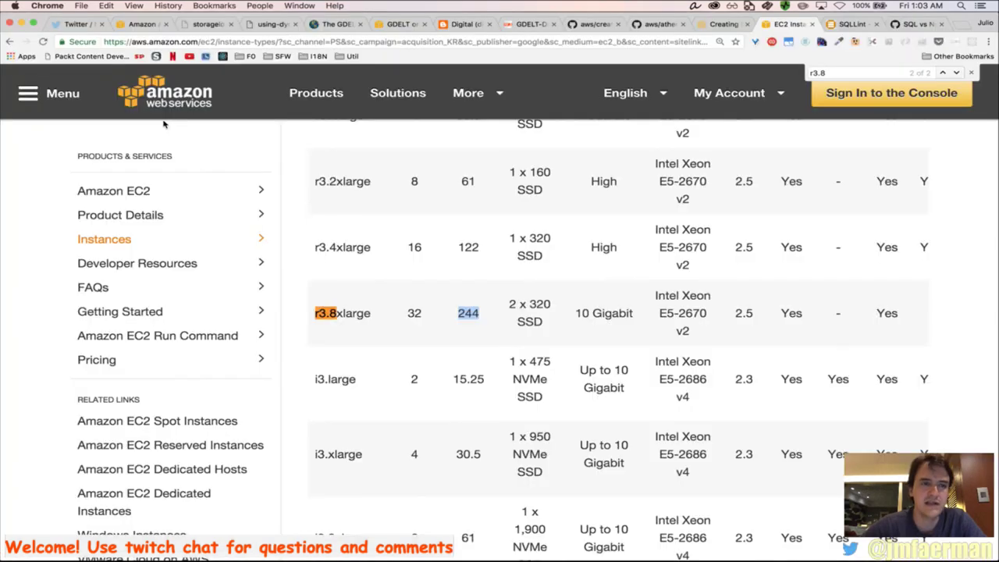
key("super+Tab")
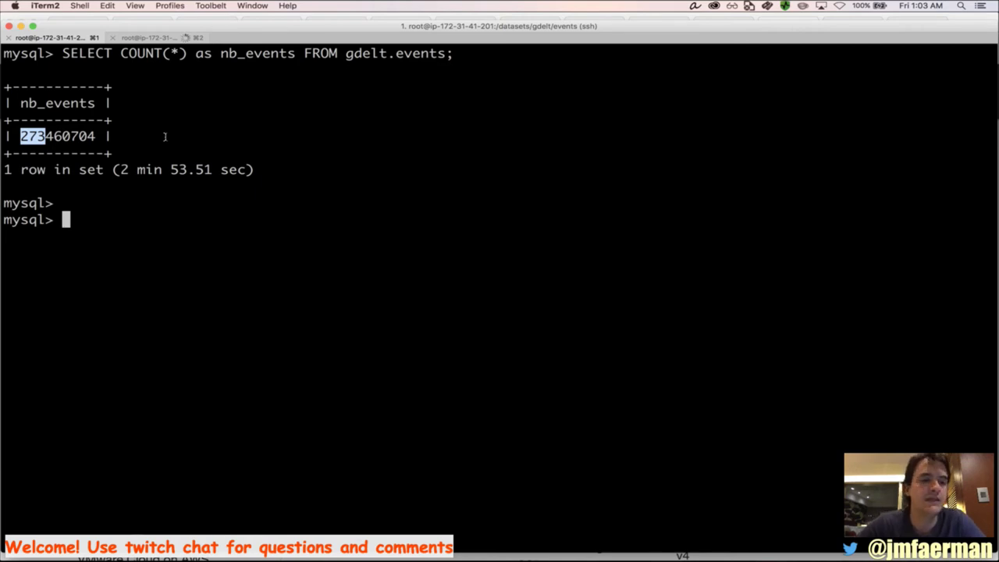
key("super+Tab")
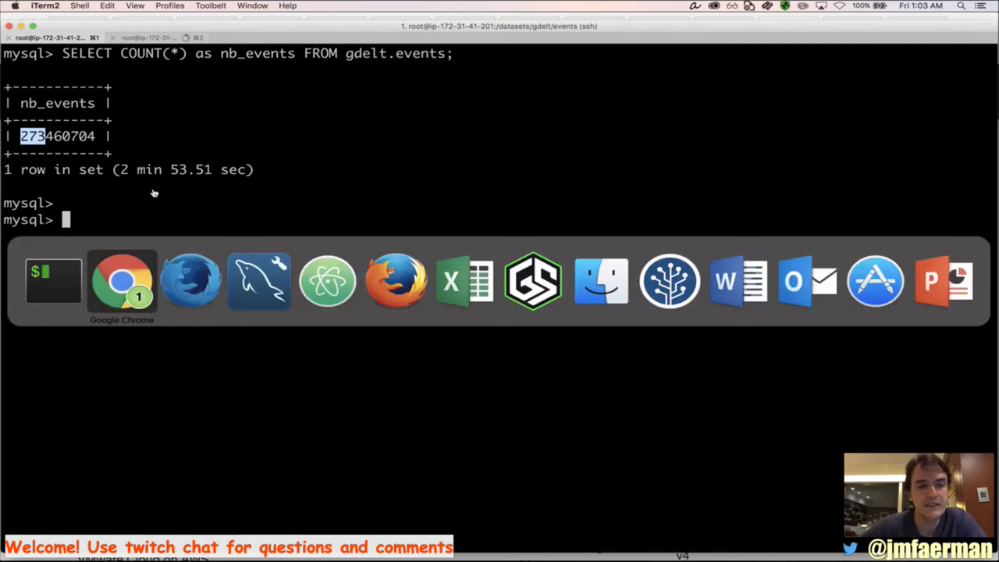
key("super+Tab")
key("super+shift+Tab")
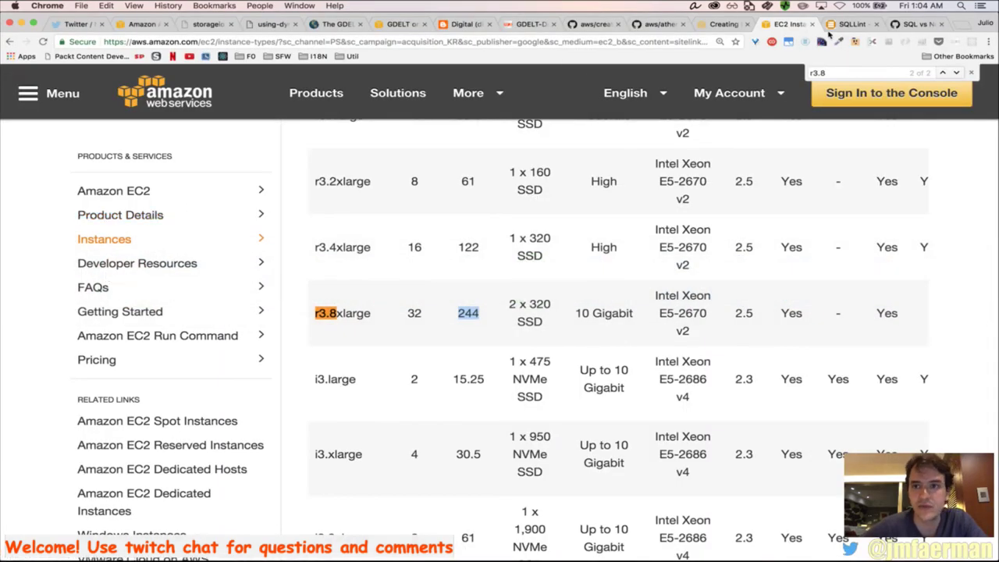
Select the per-year nb_events query in the GDELT blog article
left_click(467, 24)
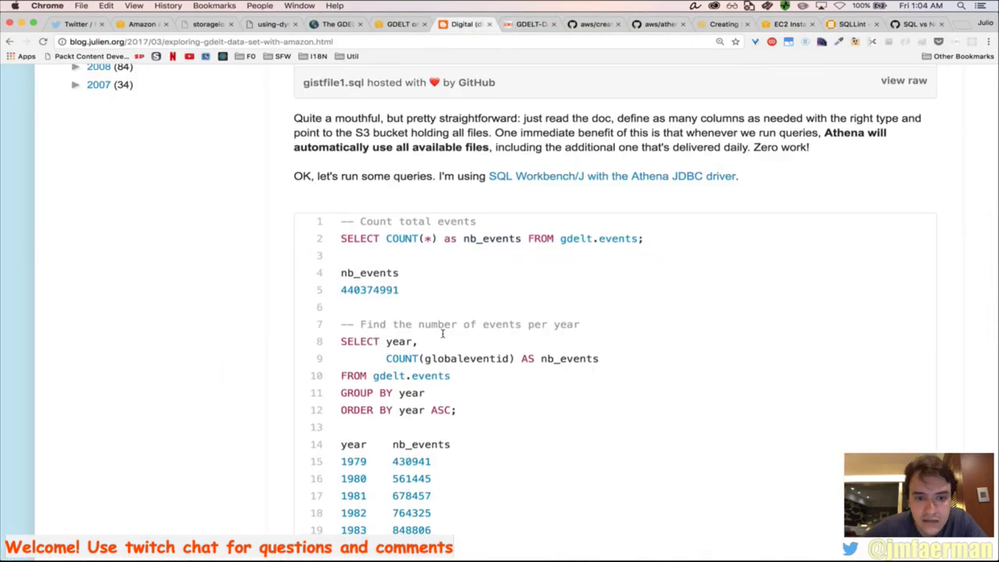
scroll(445, 313, "down", 1)
left_click_drag(466, 377, 336, 312)
key("super+c")
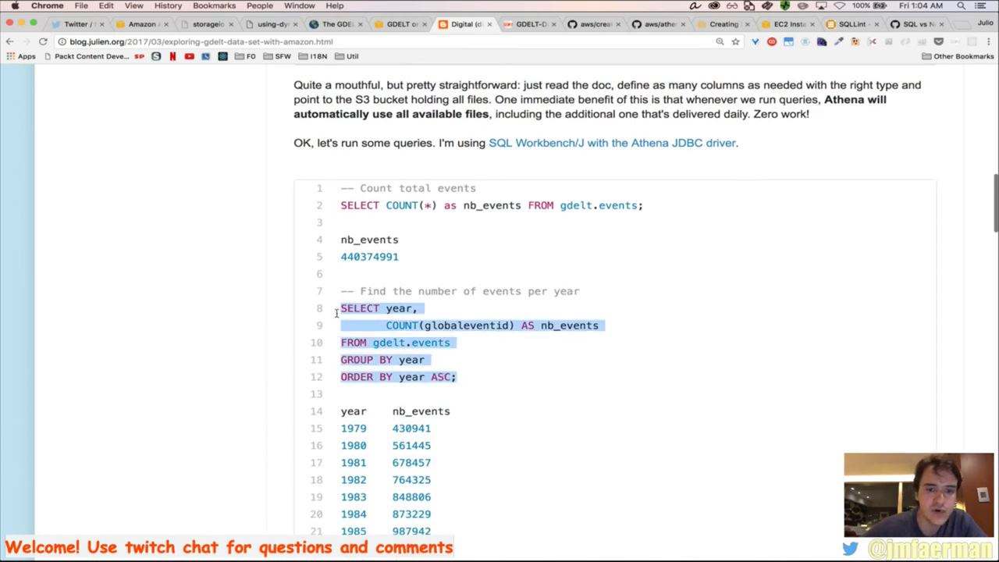
Paste and run the per-year events query at the mysql prompt, then return to the blog
key("super+Tab")
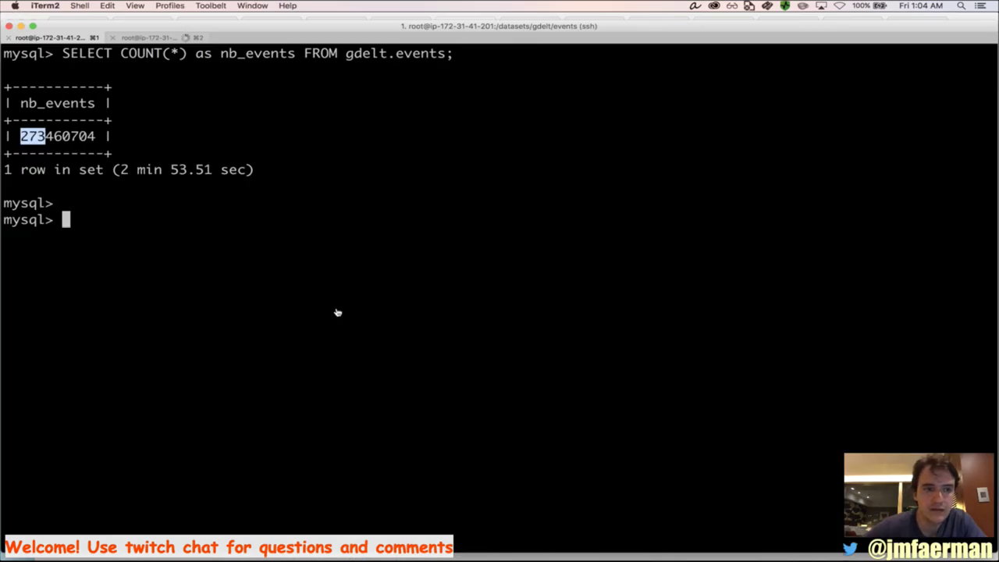
key("super+v")
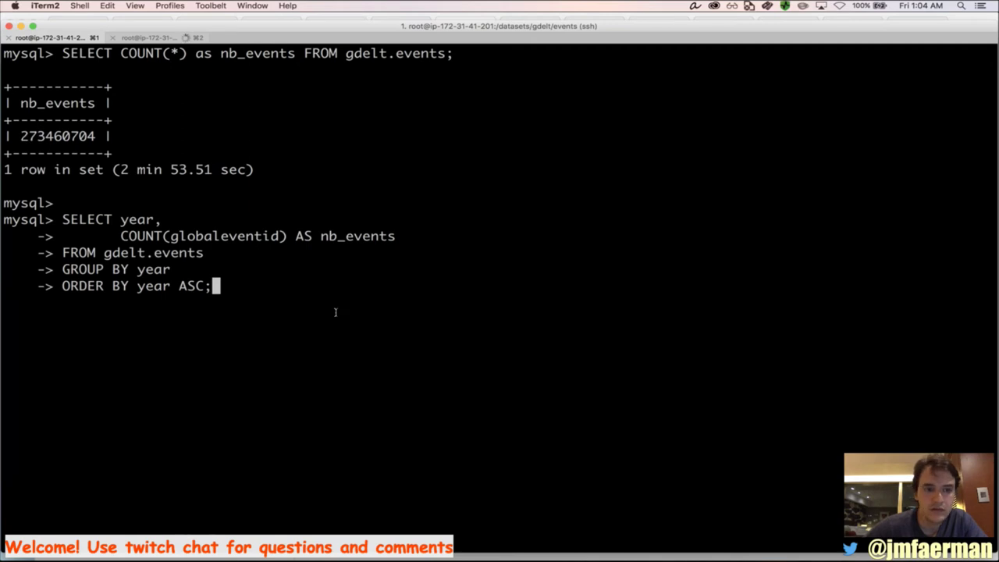
key("Return")
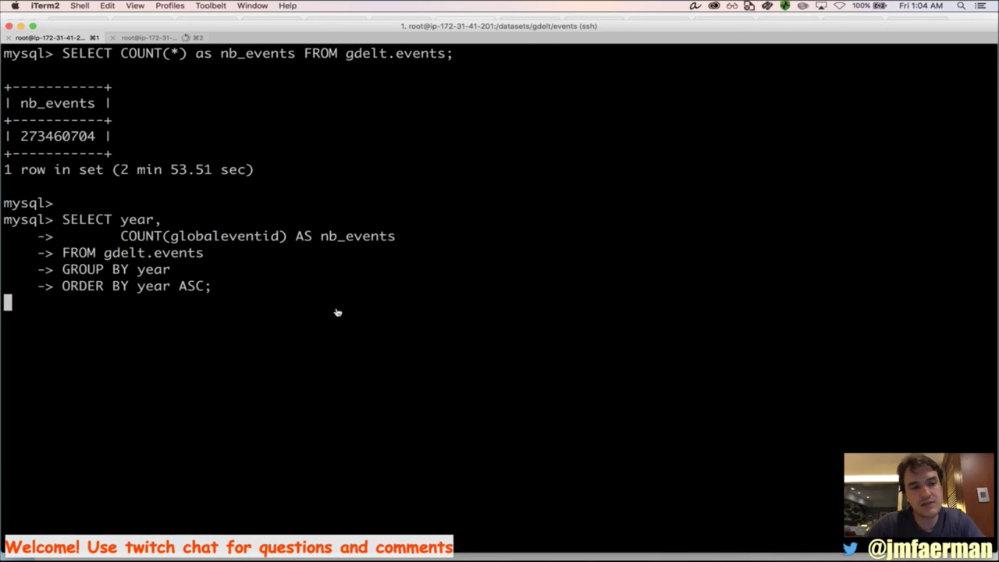
key("super+Tab")
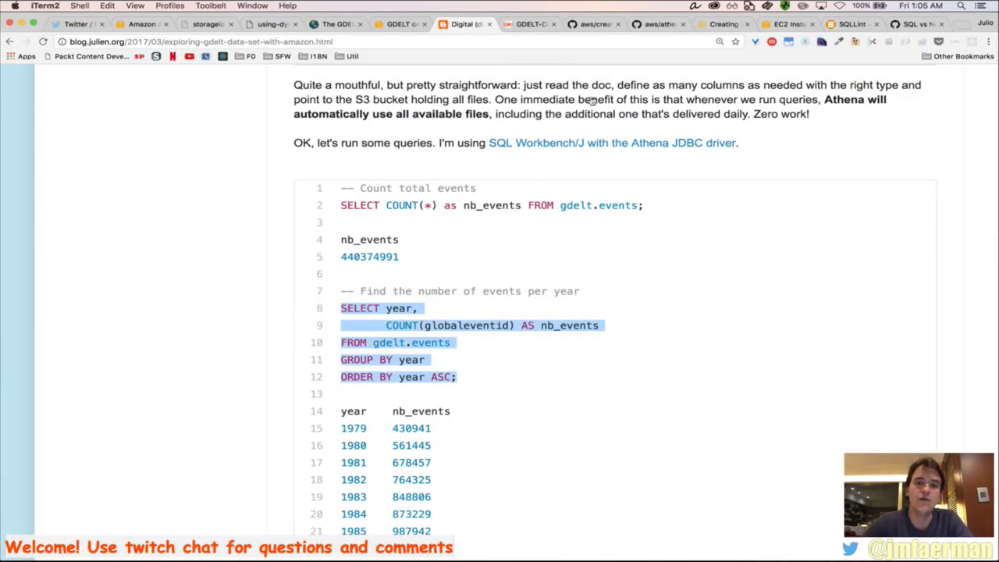
Check the running per-year query in iTerm2, then open a new empty Chrome tab
key("super+Tab")
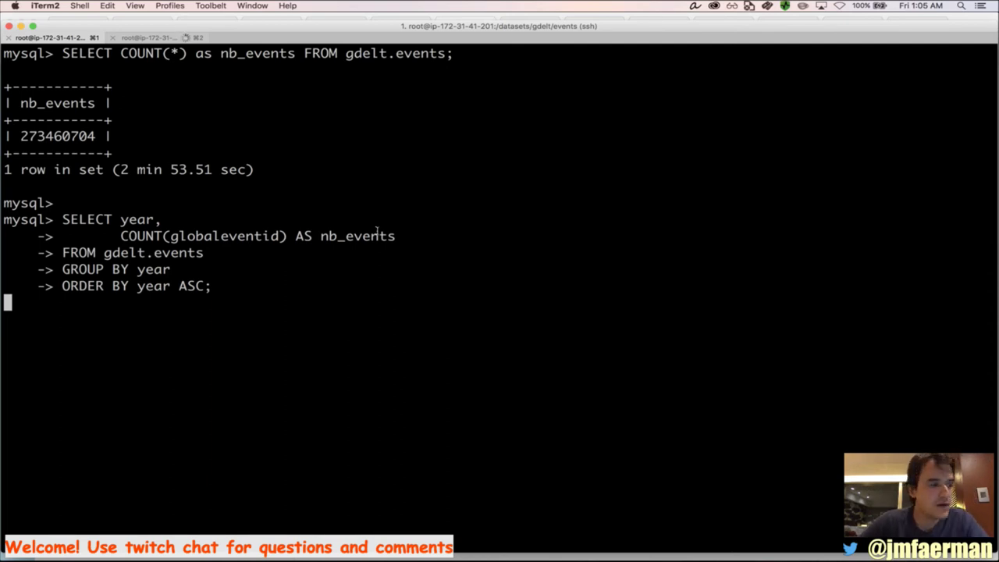
key("super+Tab")
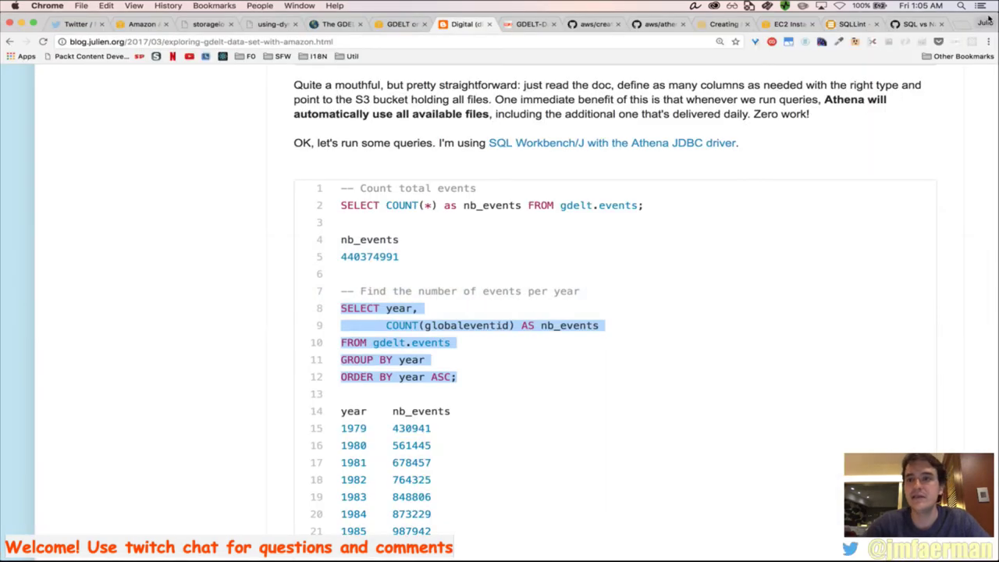
left_click(959, 26)
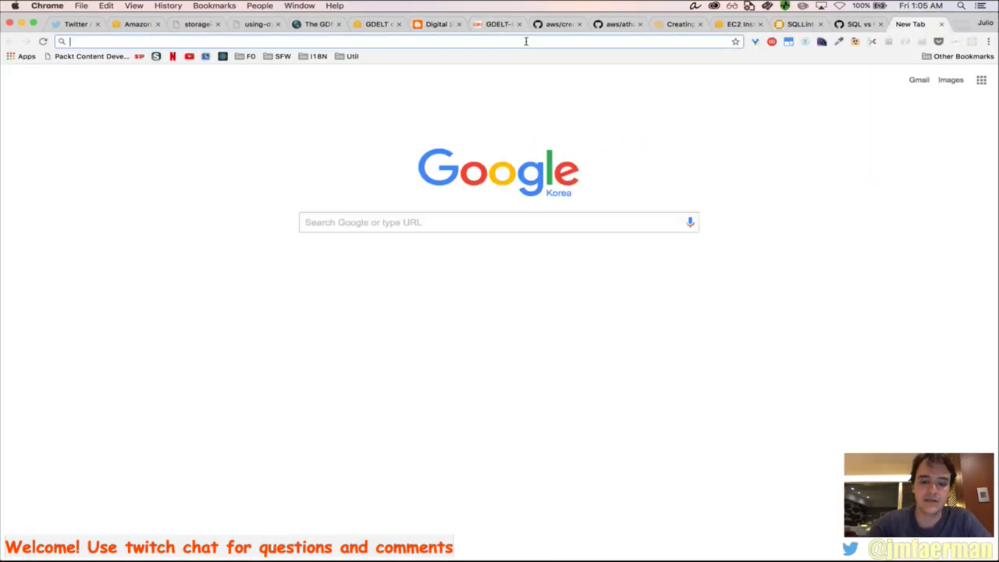
Search 'rds max connections' and read the article listing RDS MySQL connection limits per instance type
type("rds ")
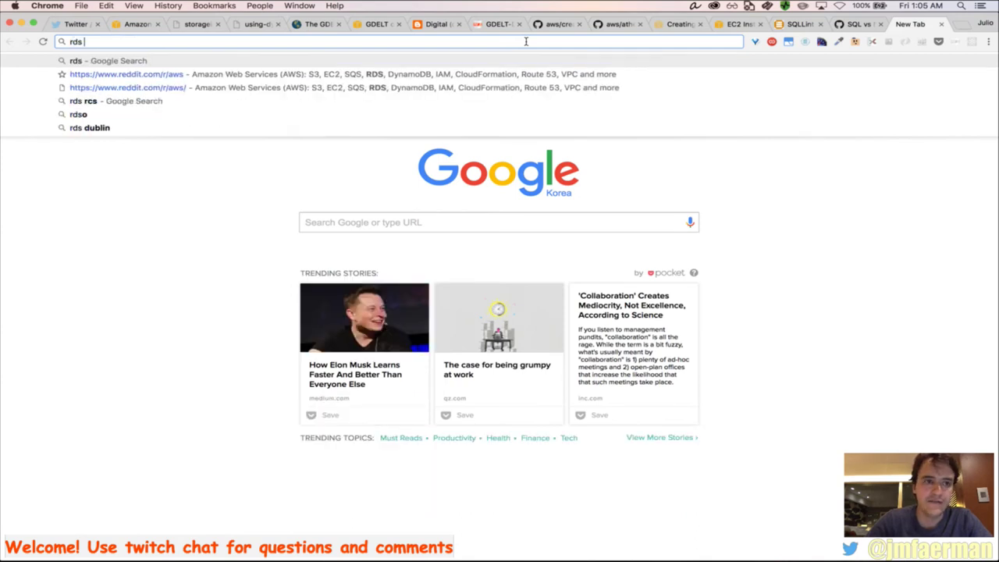
type("max")
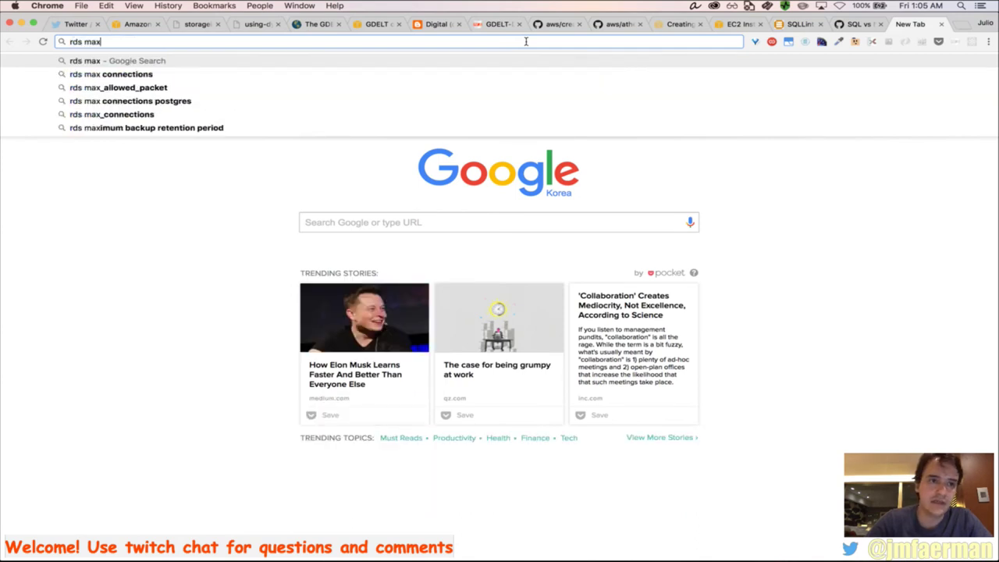
key("Down")
key("Return")
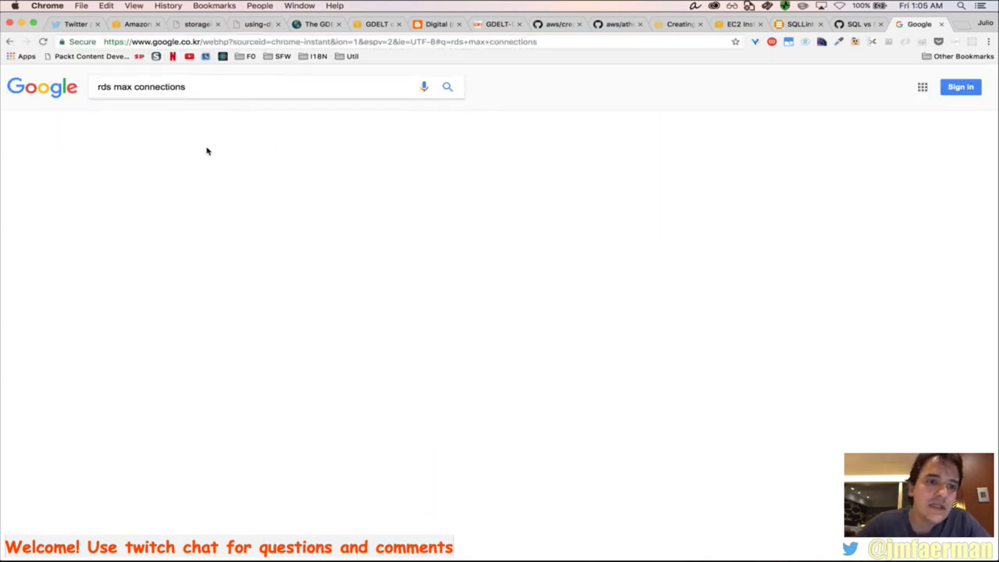
left_click(192, 164)
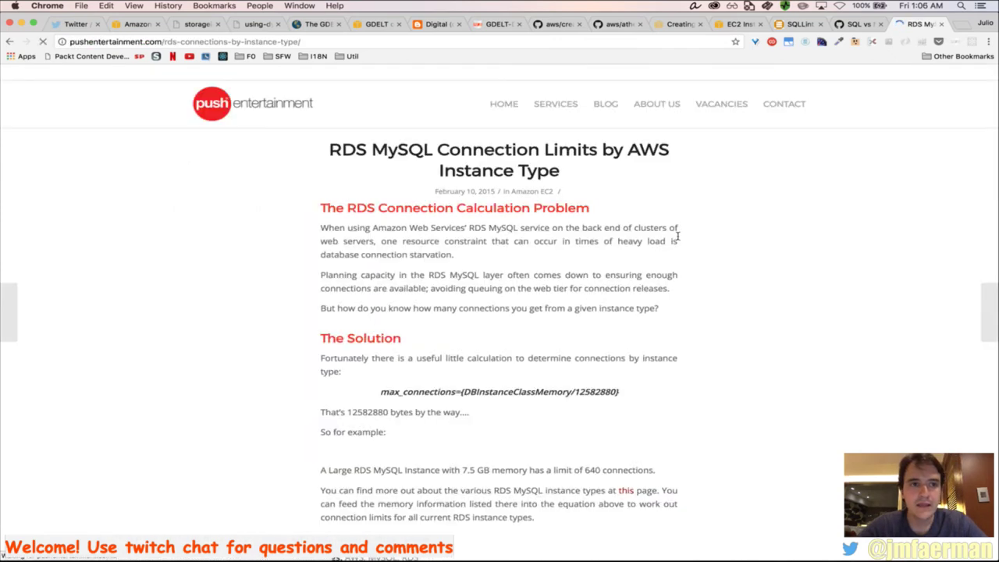
scroll(601, 390, "down", 5)
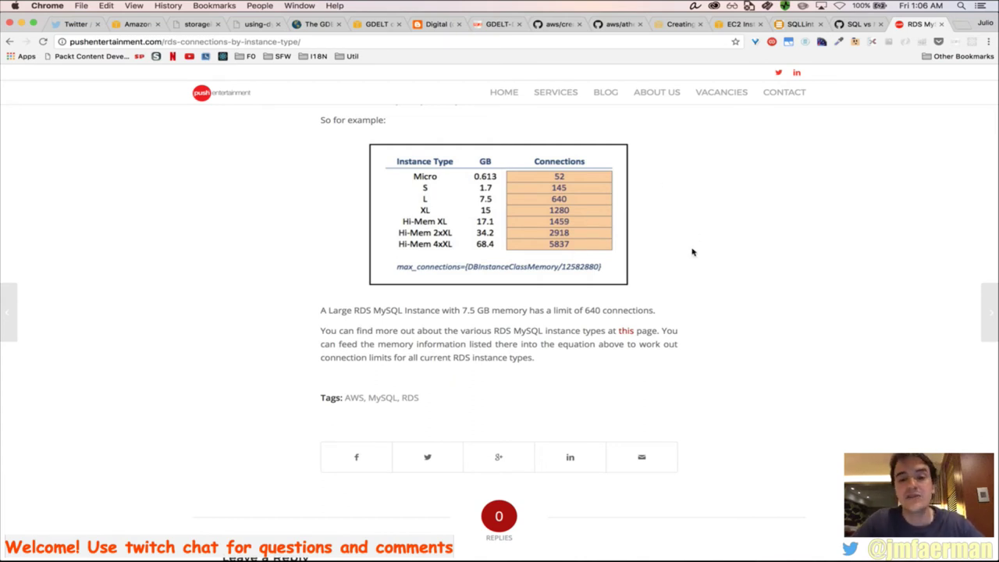
left_click(865, 28)
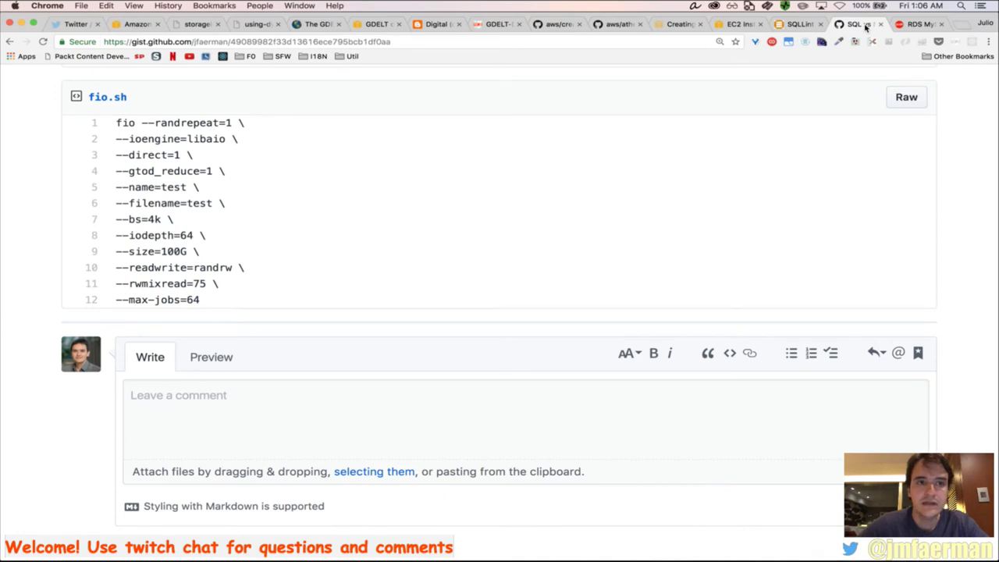
Check the fio benchmark progress and the GDELT year-count query in iTerm2, then view the RDS dashboard
key("super+Tab")
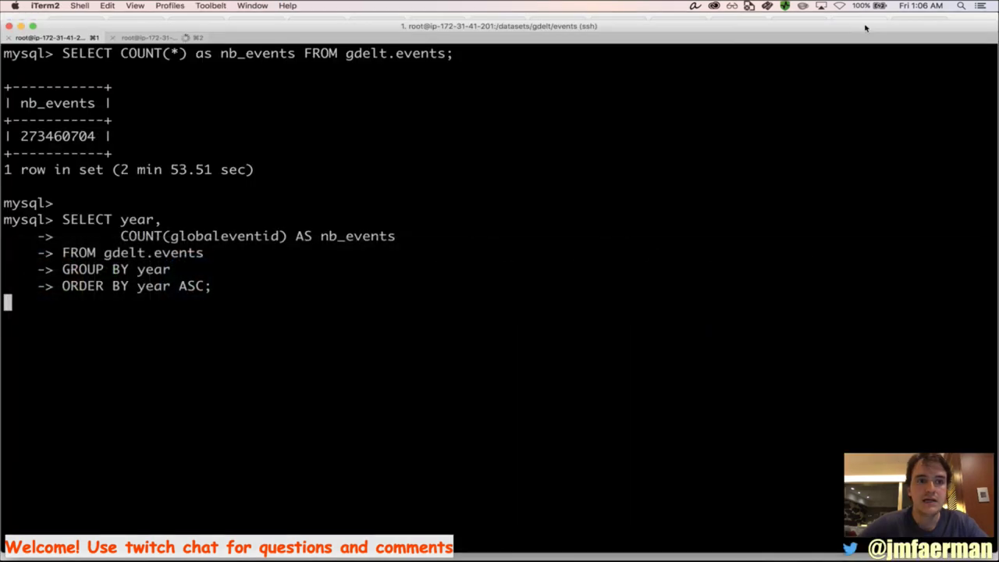
left_click(146, 39)
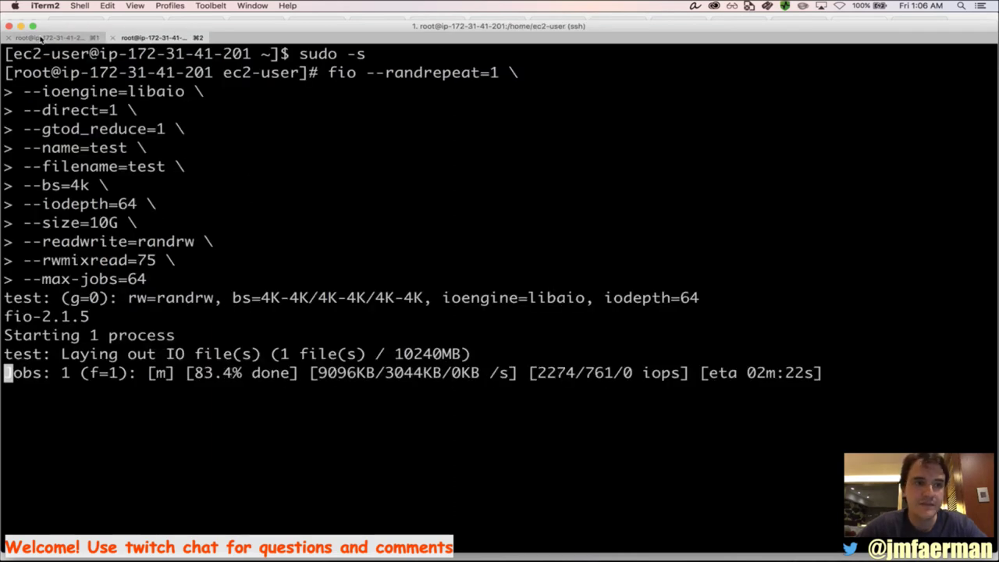
left_click(43, 37)
key("super+Tab")
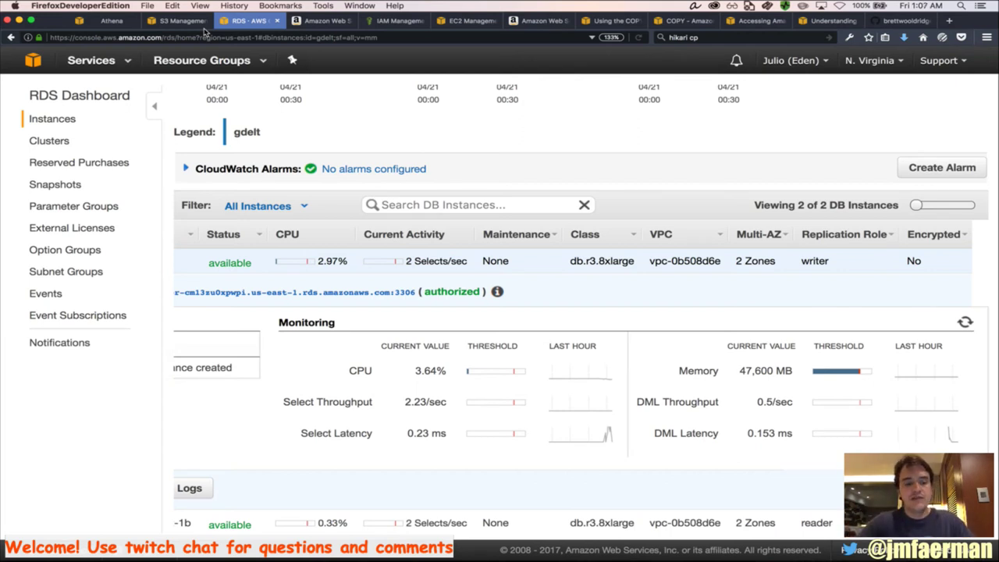
Cycle between applications and list Firefox's open windows from the RDS dashboard
key("super+Tab")
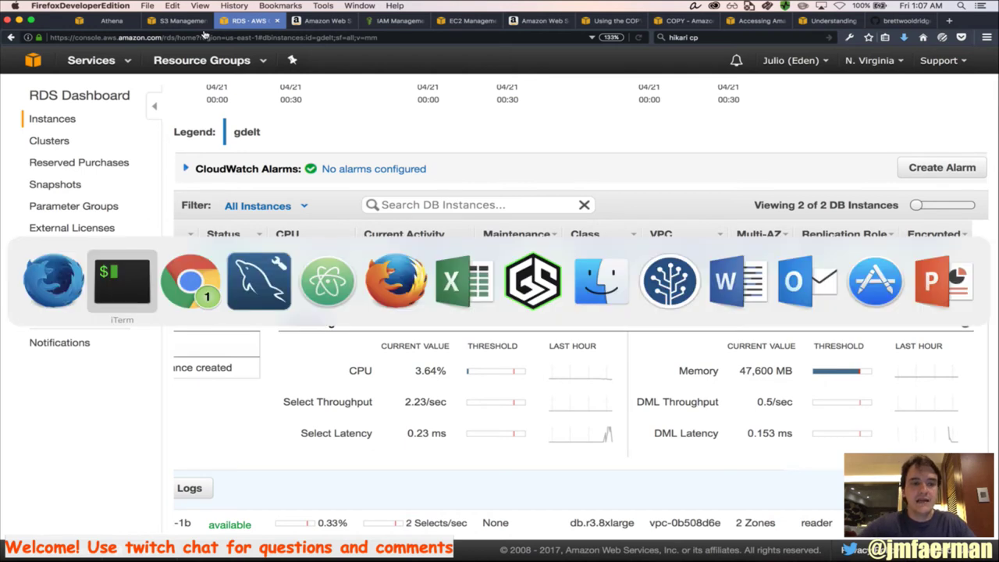
key("super+Tab")
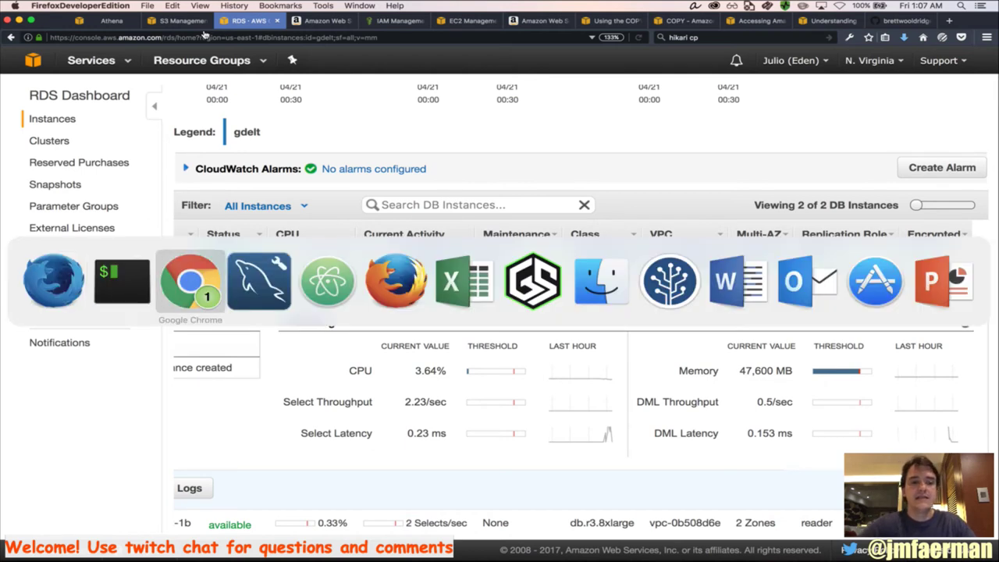
key("super+Tab")
key("super+Tab")
key("super+Tab")
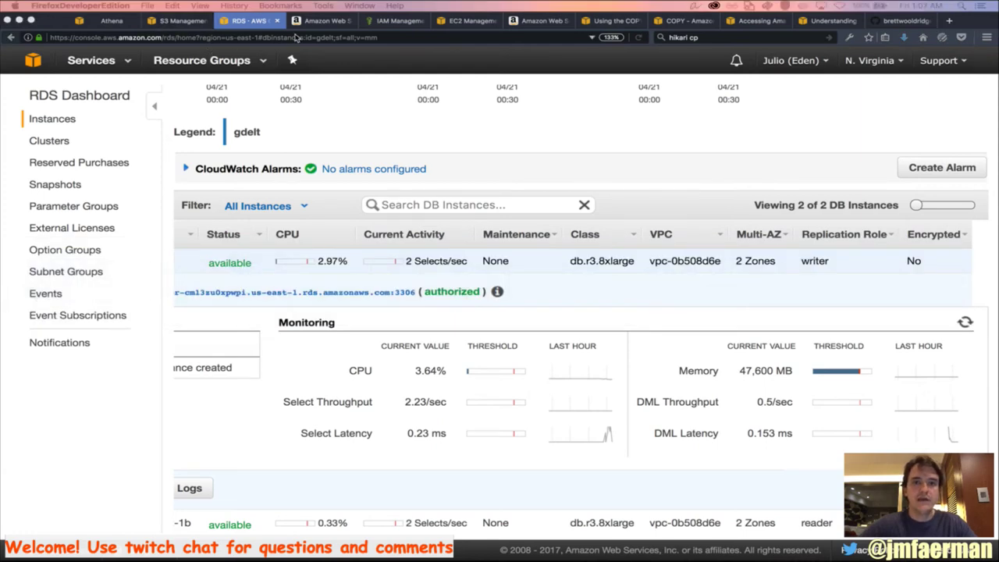
key("super+Tab")
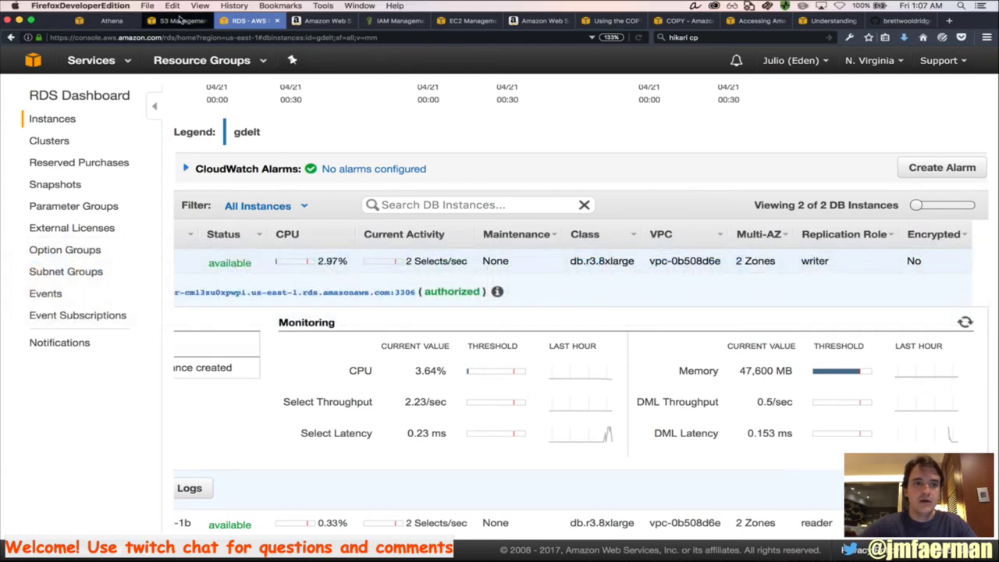
left_click(357, 7)
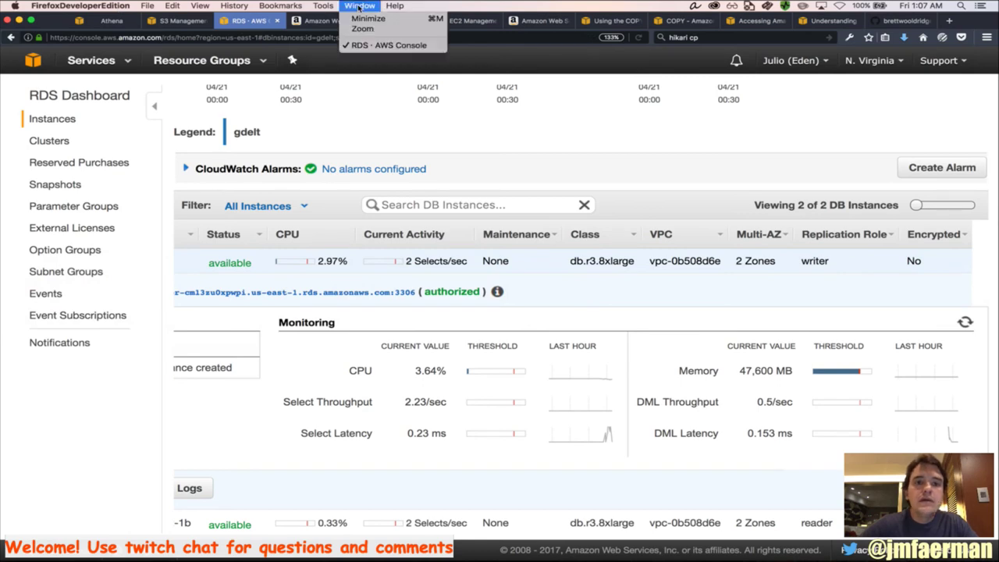
In Chrome, go back from the Athena pricing page to the aws athena search results
key("super+Tab")
key("super+Tab")
key("super+Tab")
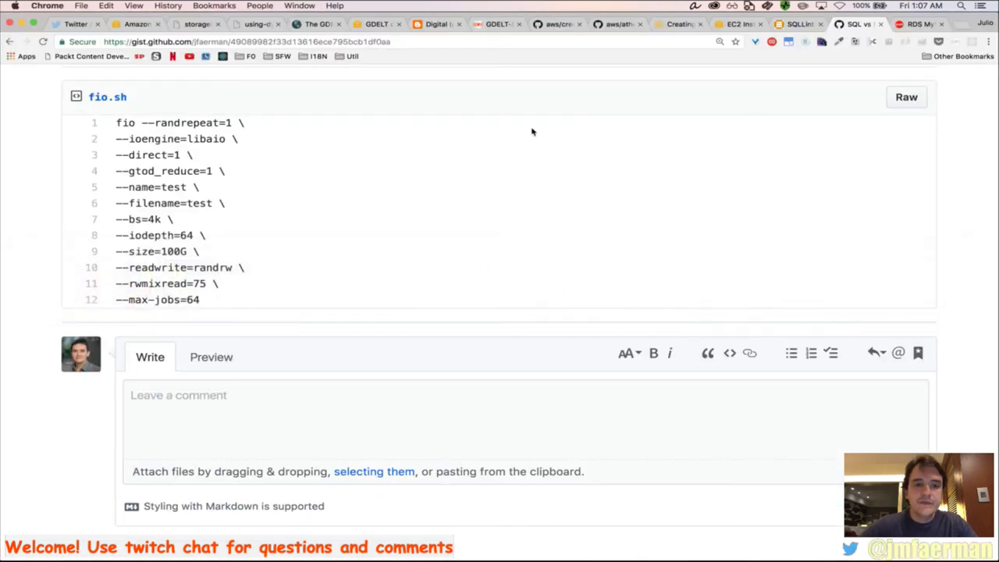
left_click(135, 25)
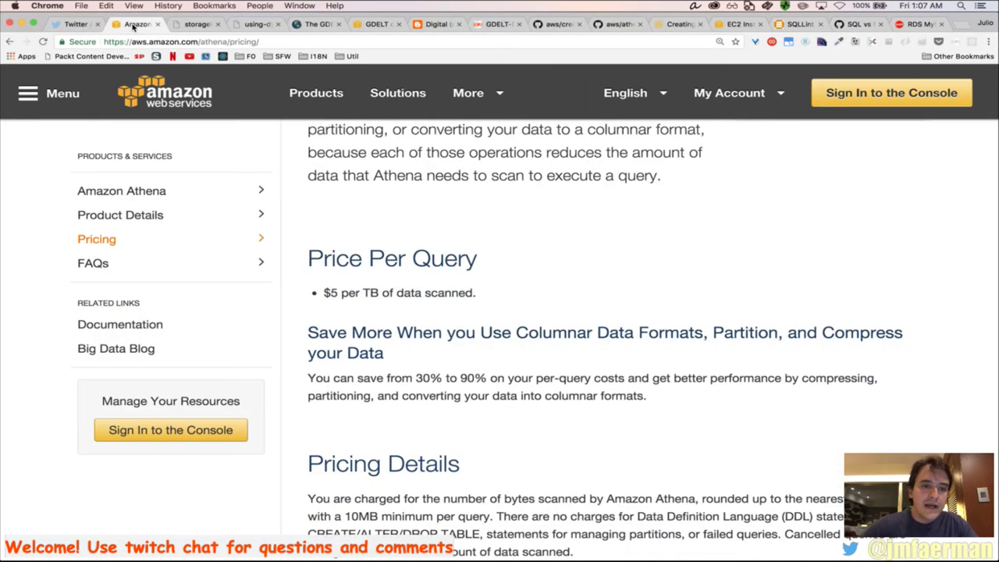
scroll(453, 313, "up", 4)
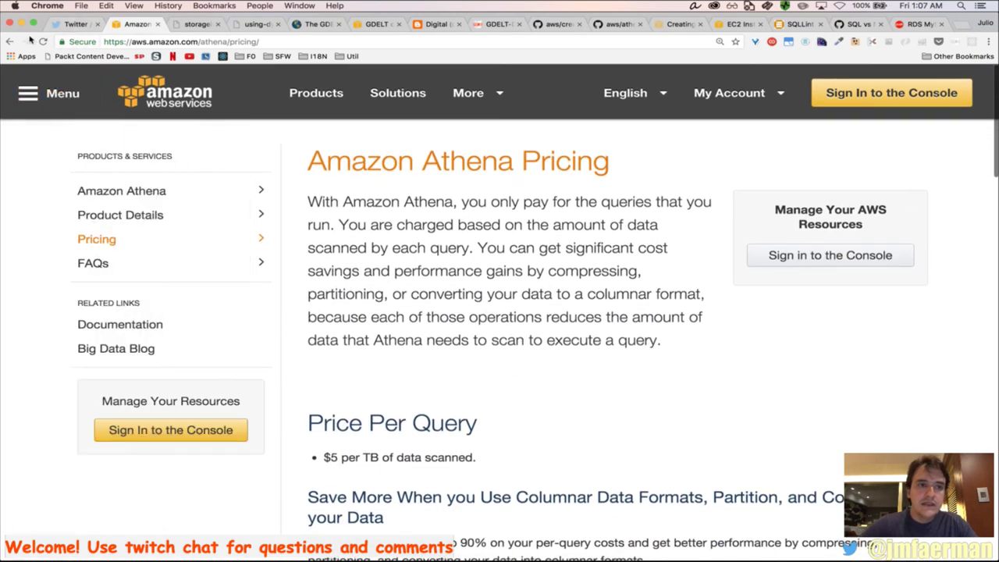
left_click(8, 42)
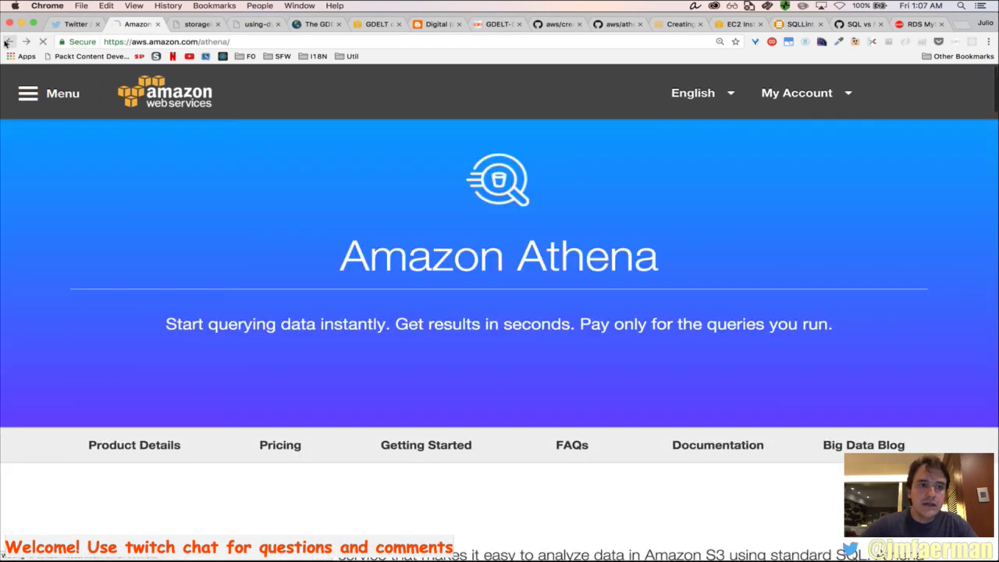
left_click(8, 41)
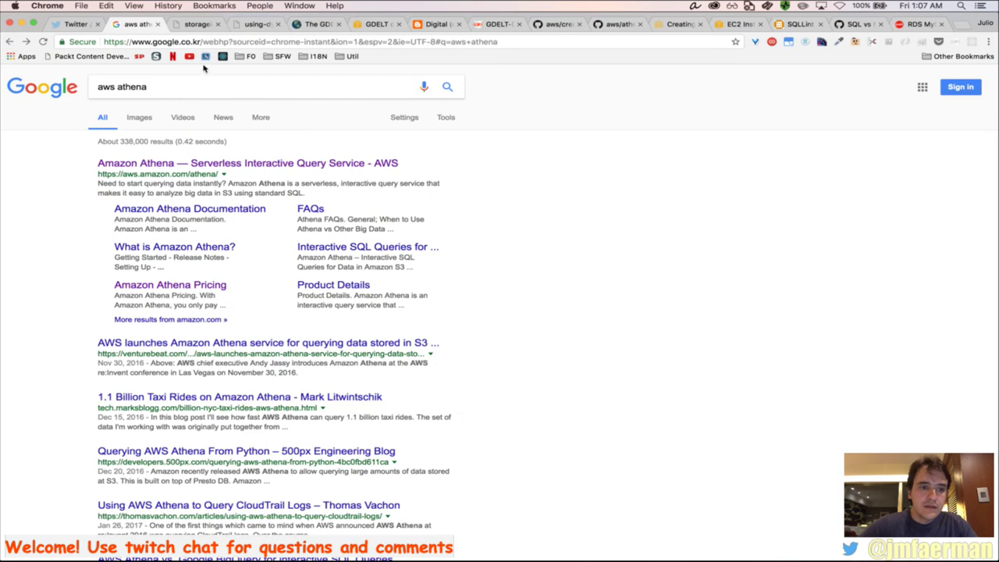
Change the search to 'aws redshift spectrum' and open a Redshift Spectrum result in a new tab
double_click(187, 90)
type("red")
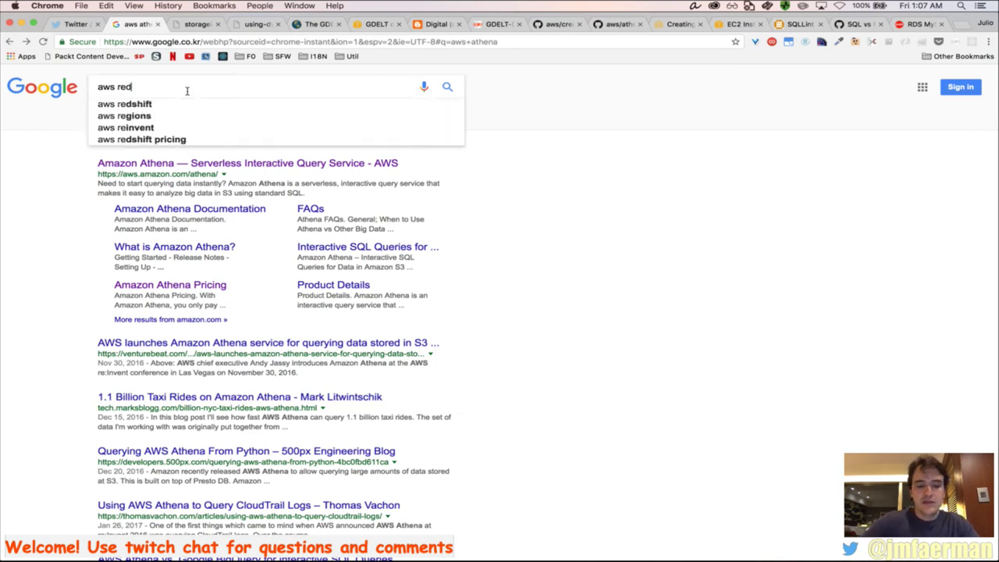
type("shift s")
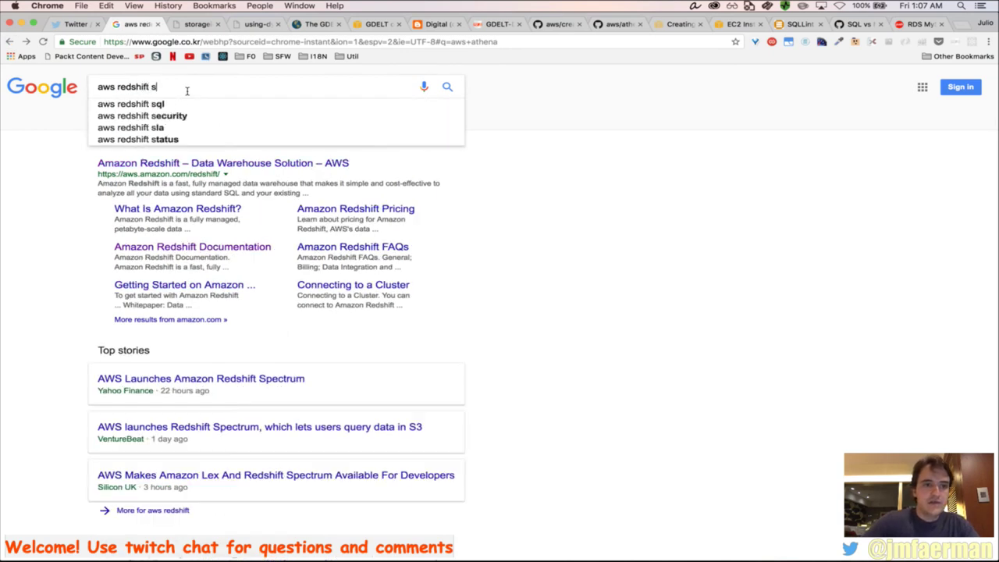
type("pectrum")
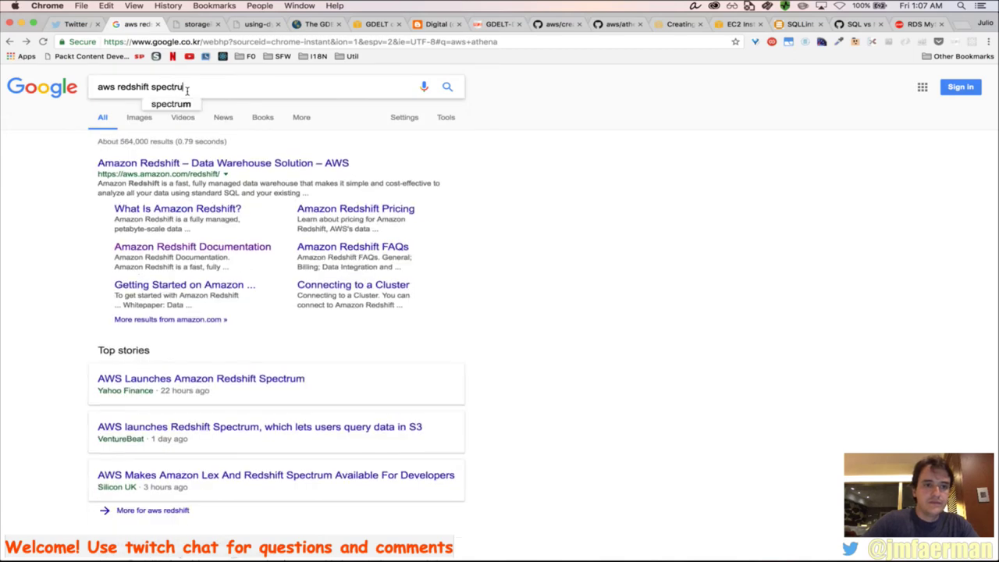
key("Return")
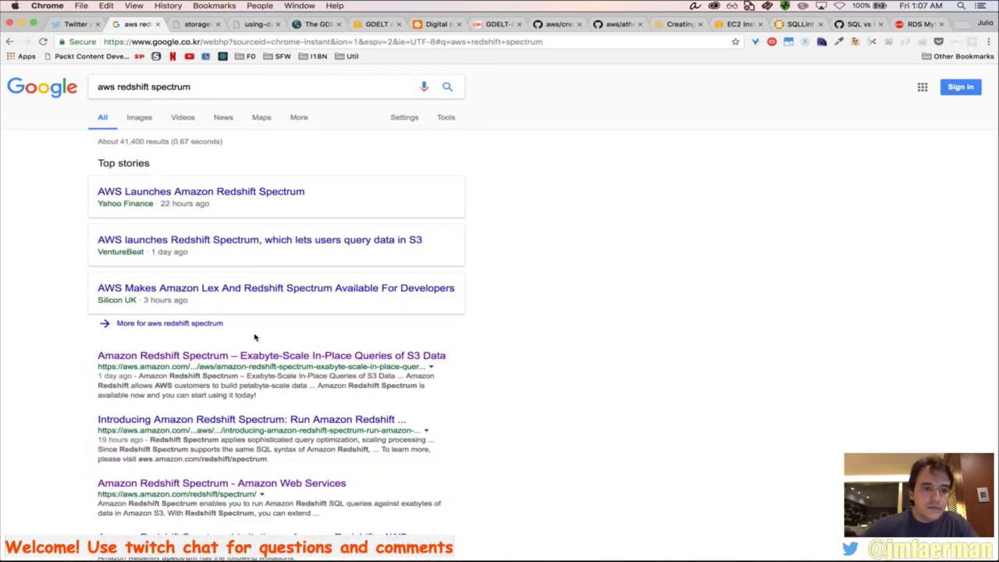
left_click(244, 357, "super")
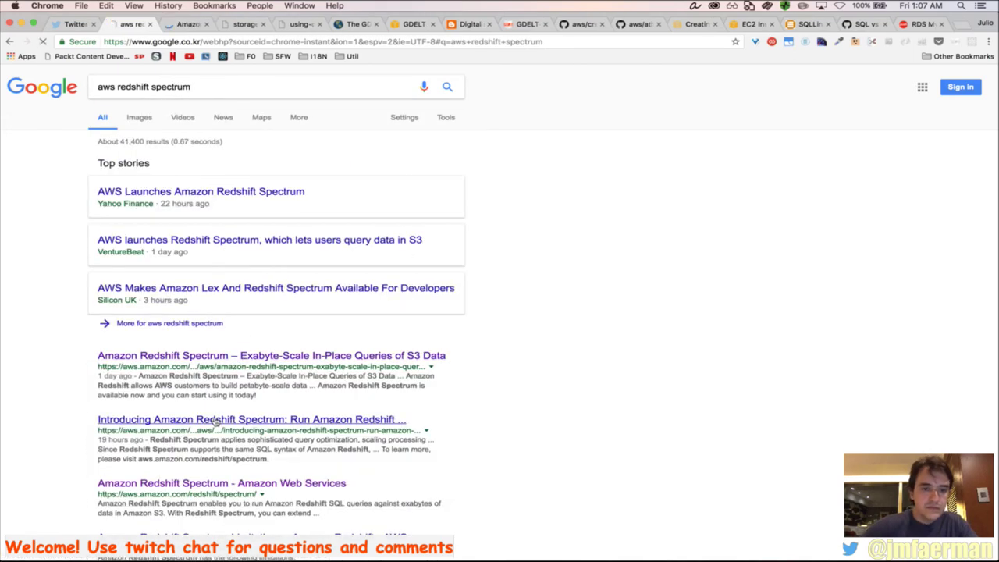
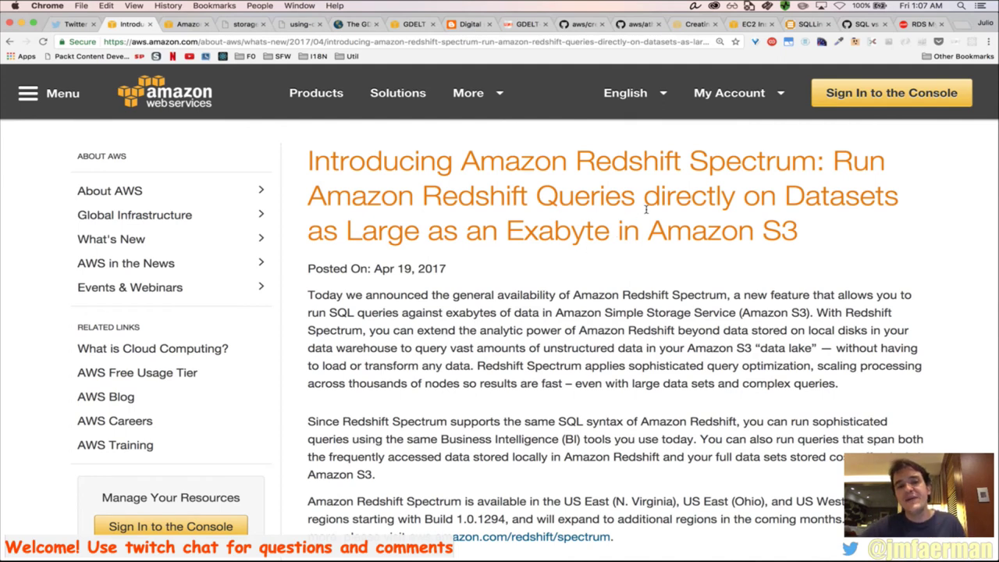
Switch to the AWS Blog's Redshift Spectrum post and start reading it
scroll(646, 209, "down", 2)
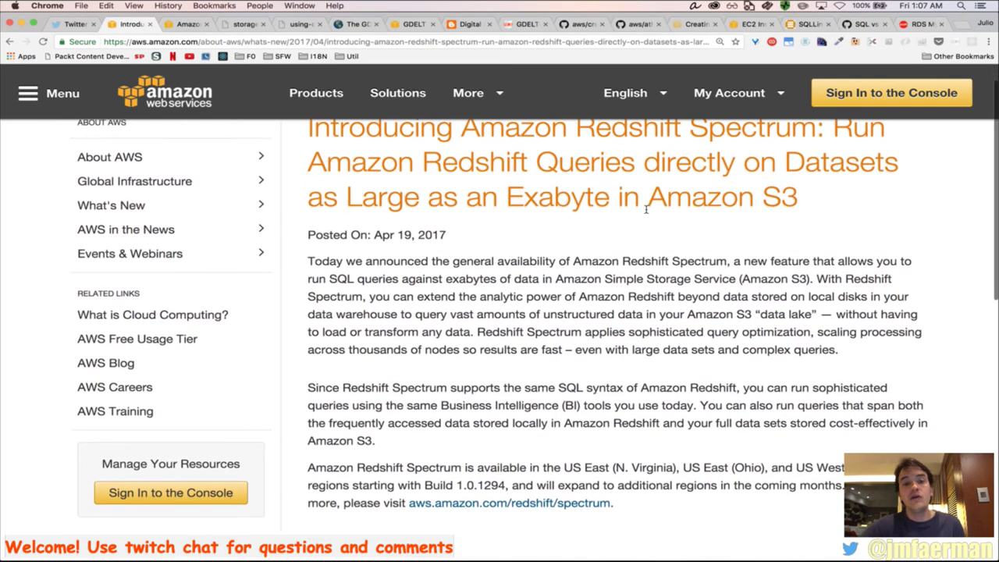
scroll(645, 210, "down", 3)
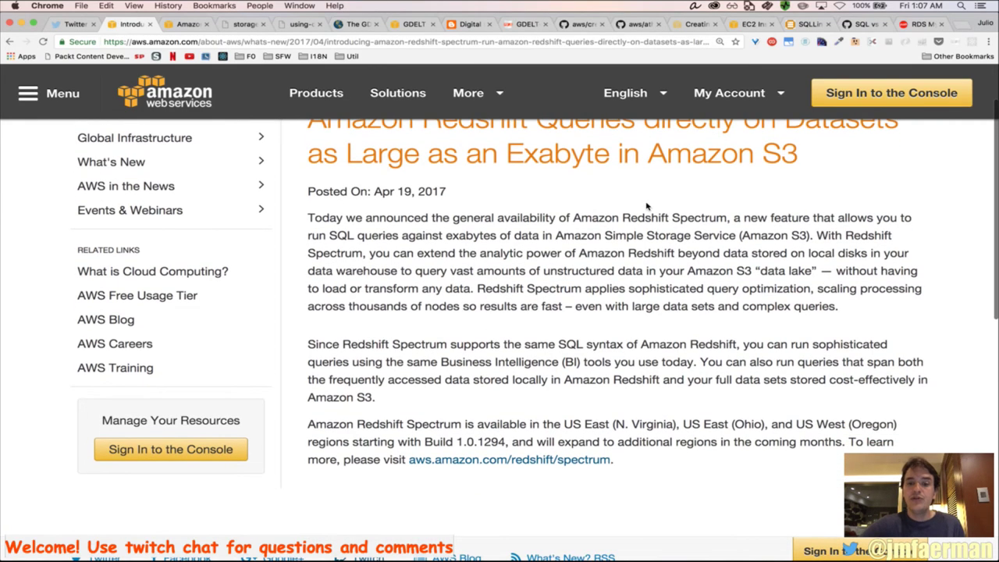
scroll(646, 210, "up", 4)
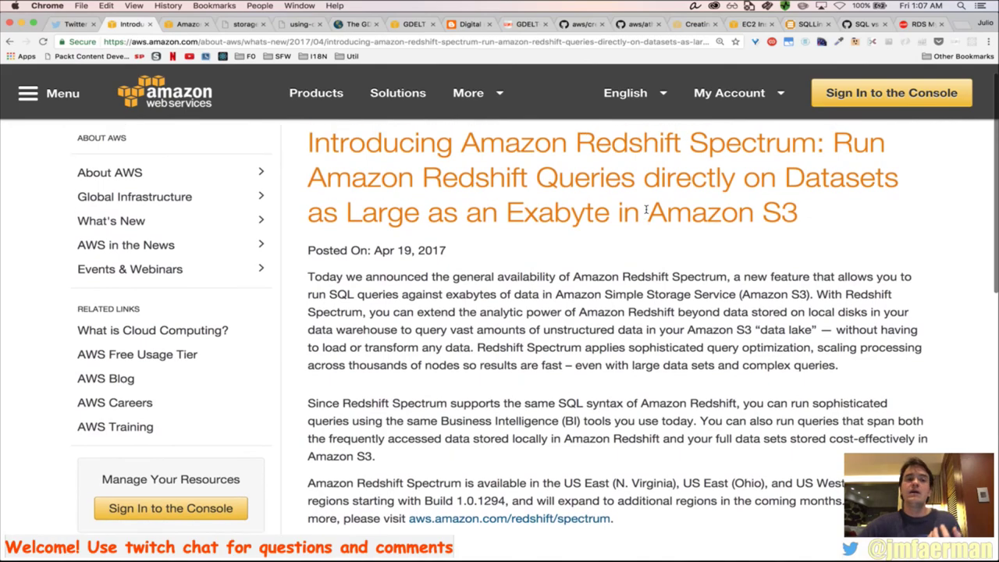
left_click(182, 25)
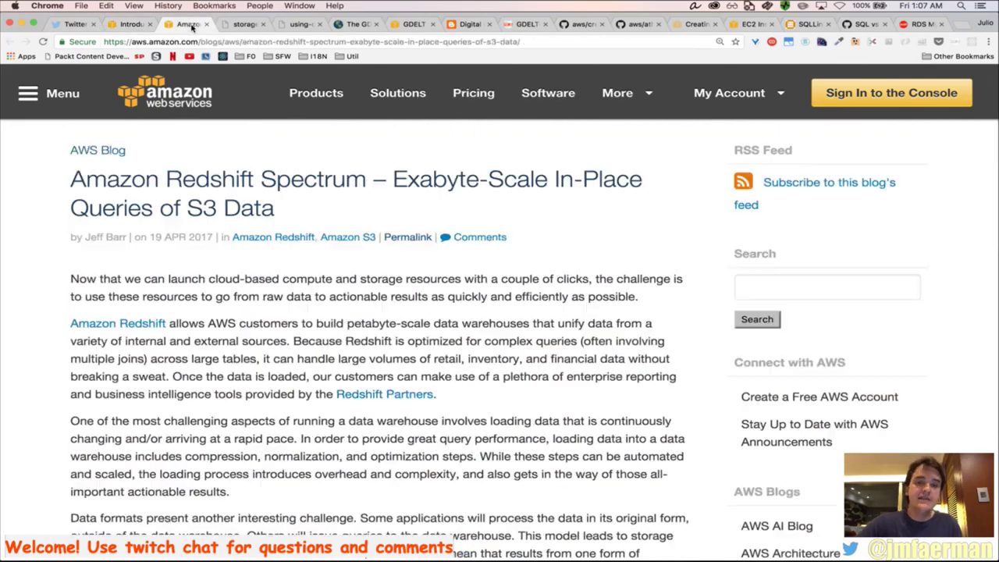
scroll(489, 341, "down", 15)
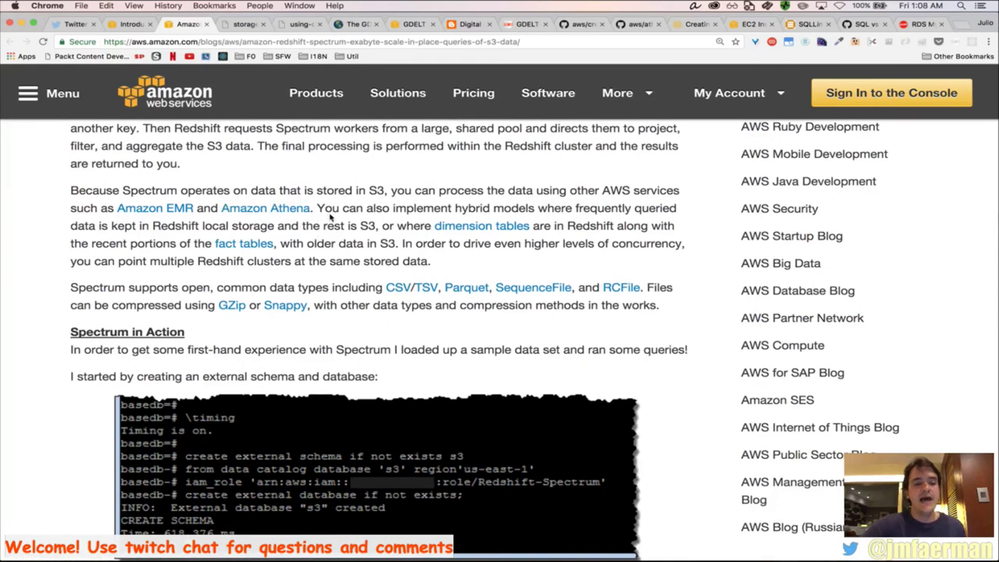
scroll(331, 219, "down", 3)
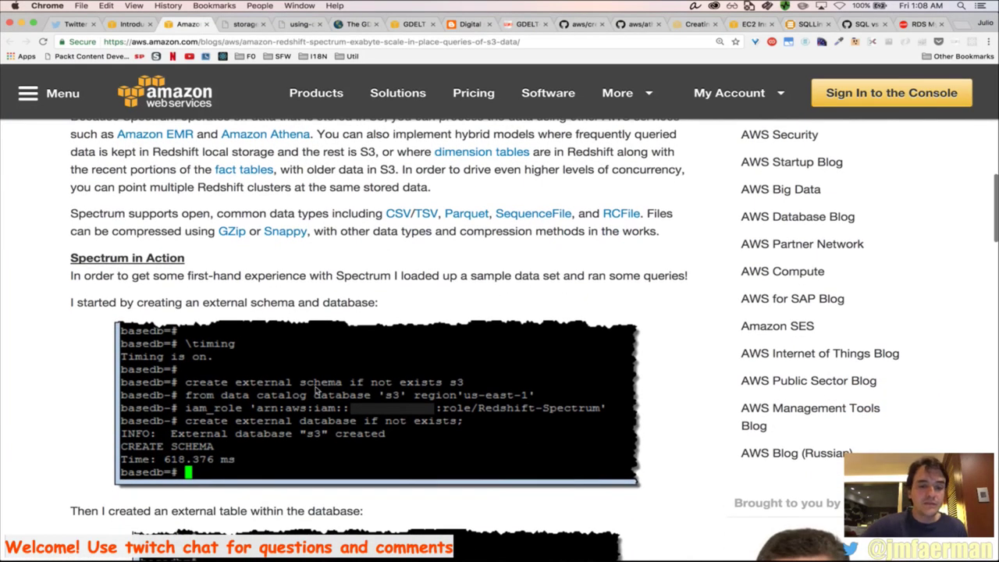
scroll(340, 416, "down", 5)
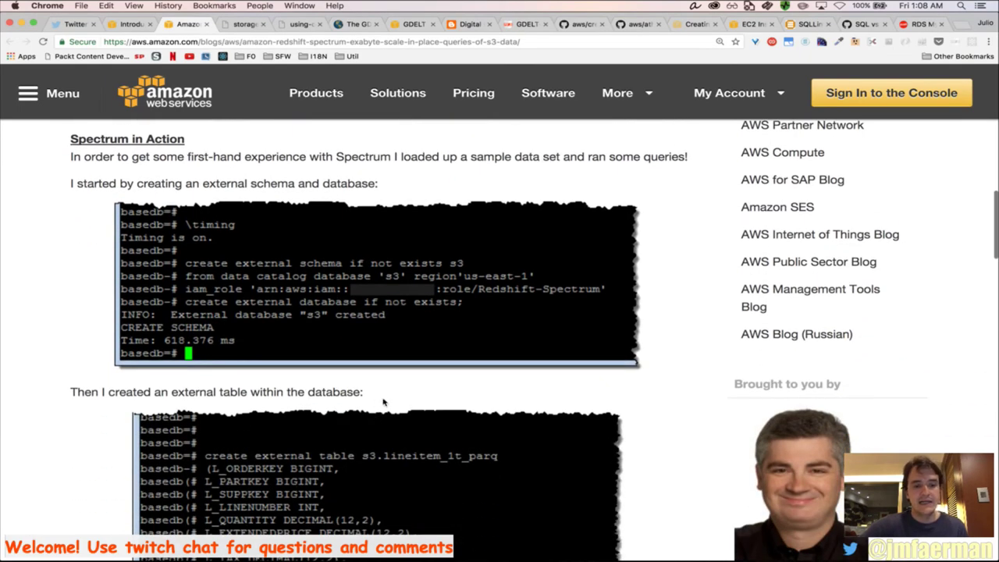
Read down to the 6-billion-row query results (4 rows, 253650.153 ms), then bring Firefox forward
scroll(384, 402, "down", 12)
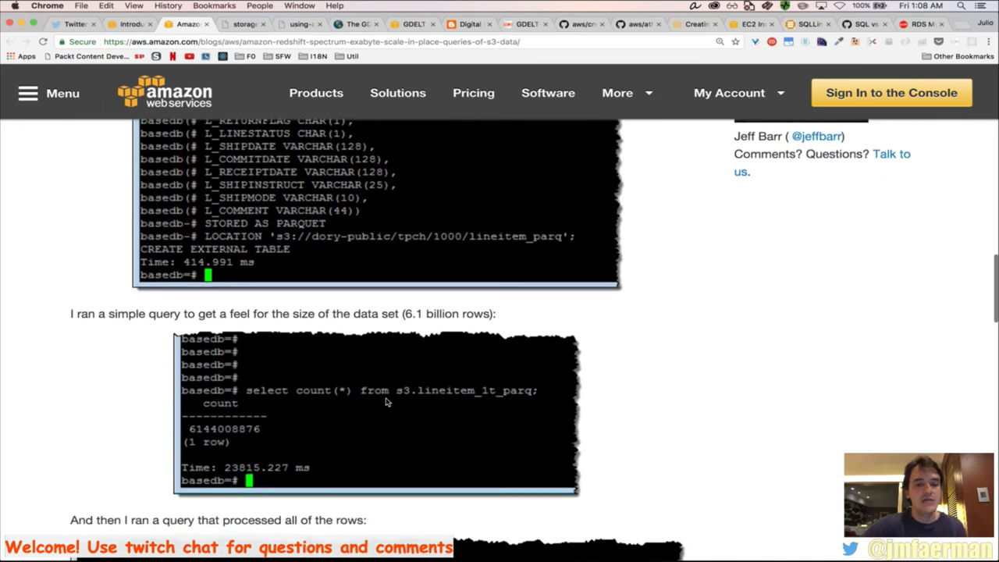
scroll(386, 402, "down", 2)
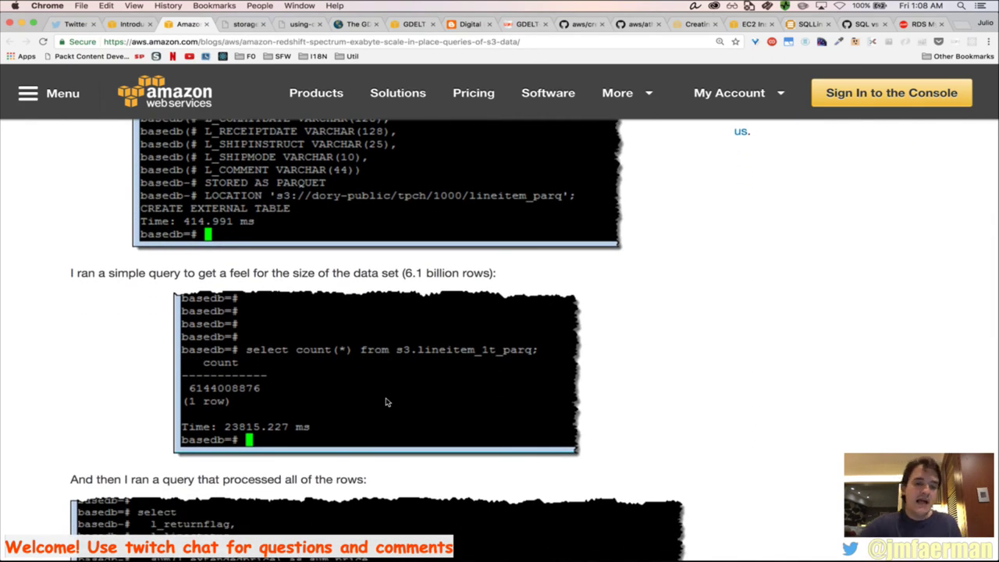
scroll(385, 402, "down", 2)
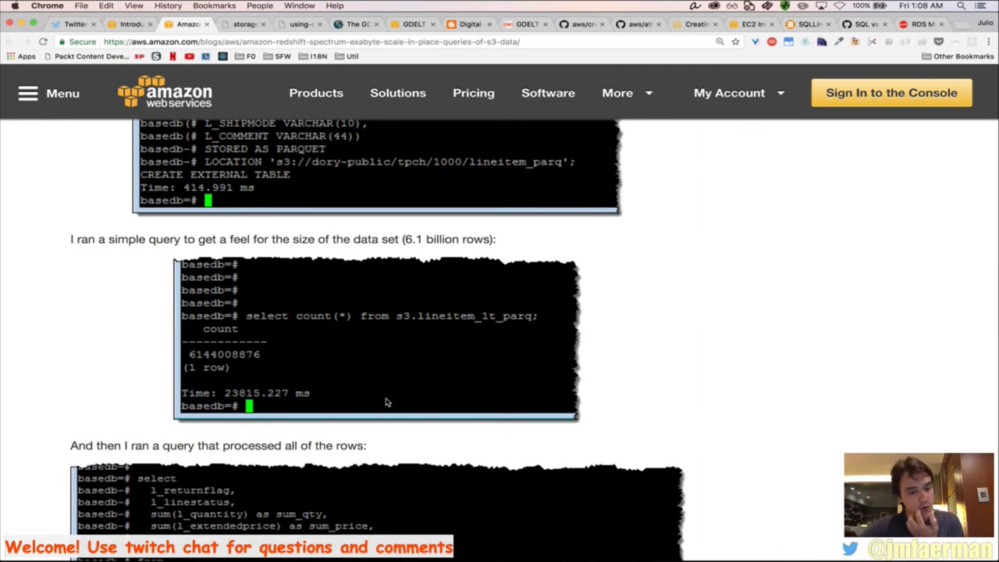
scroll(385, 402, "down", 10)
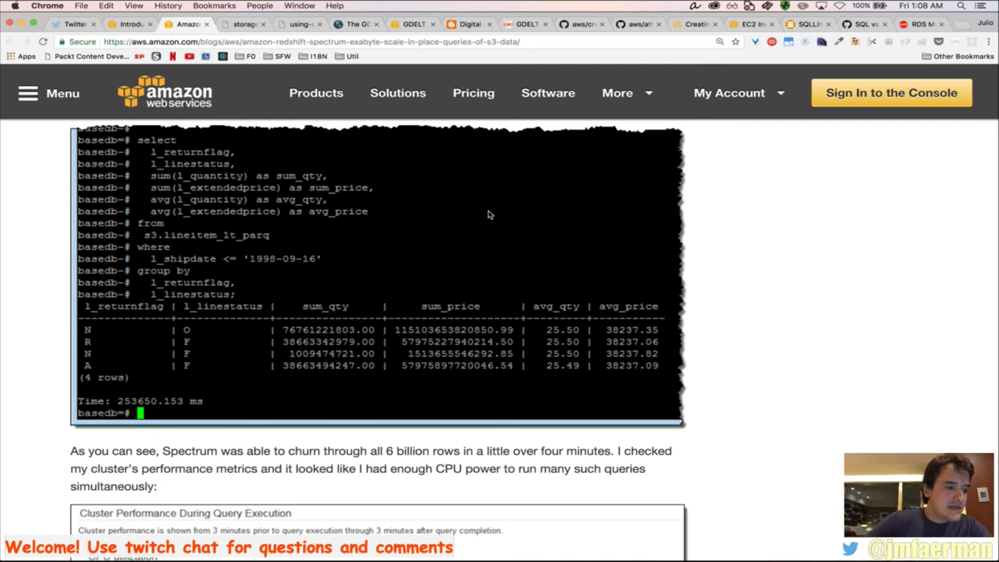
key("super+Tab")
key("super+Tab")
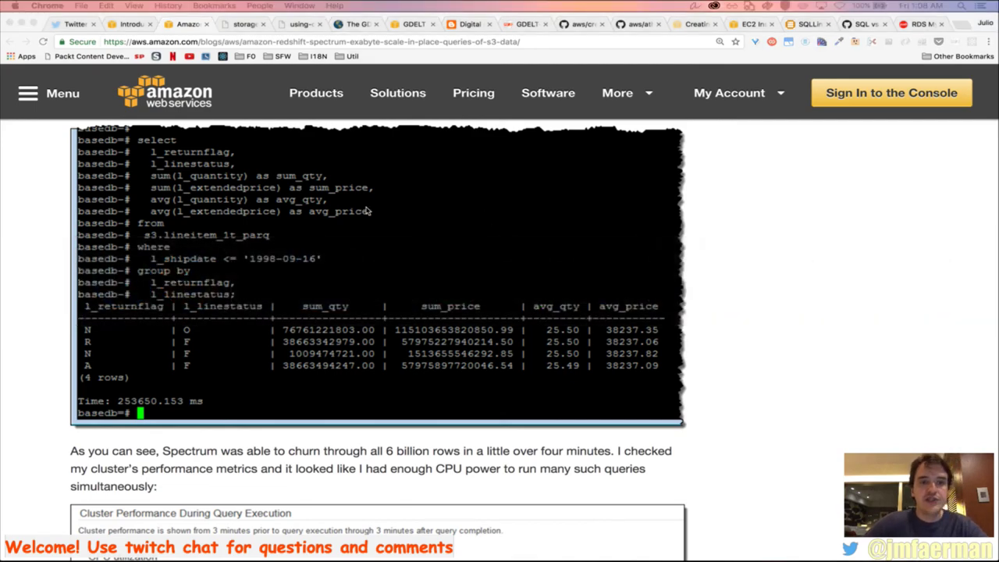
key("super+Tab")
key("super+Tab")
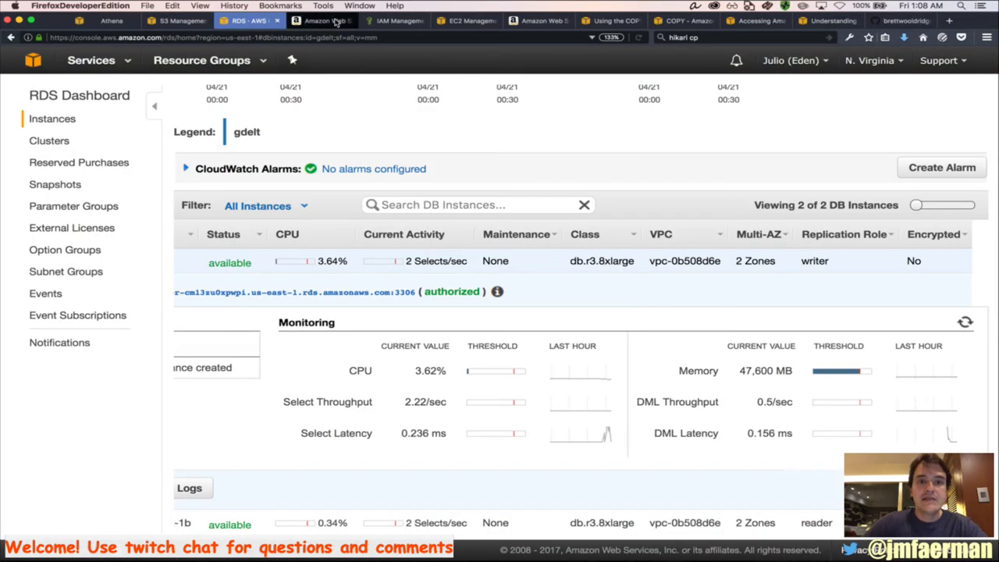
Sign back in to the expired AWS console session without saving the login details
left_click(344, 22)
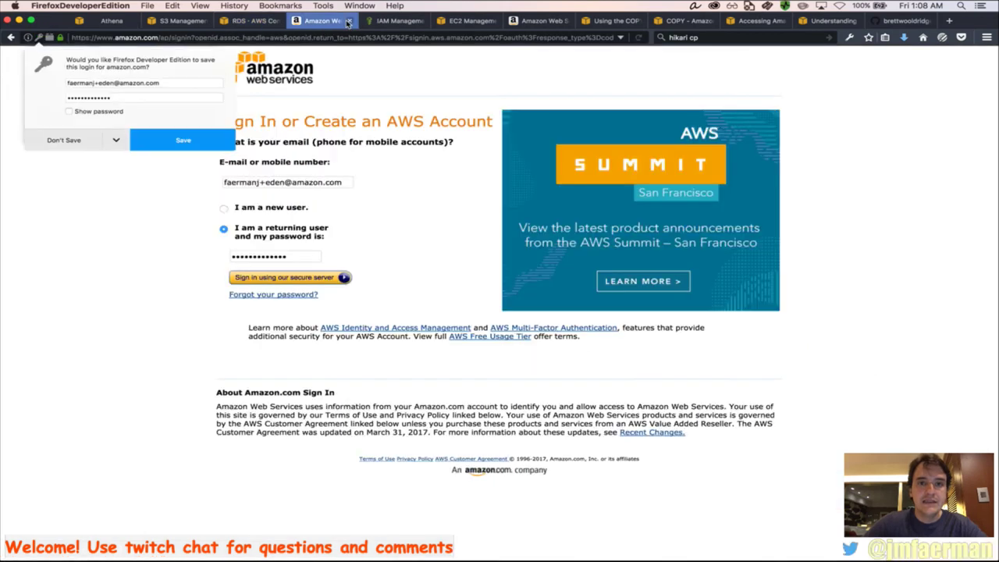
left_click(349, 21)
left_click(349, 22)
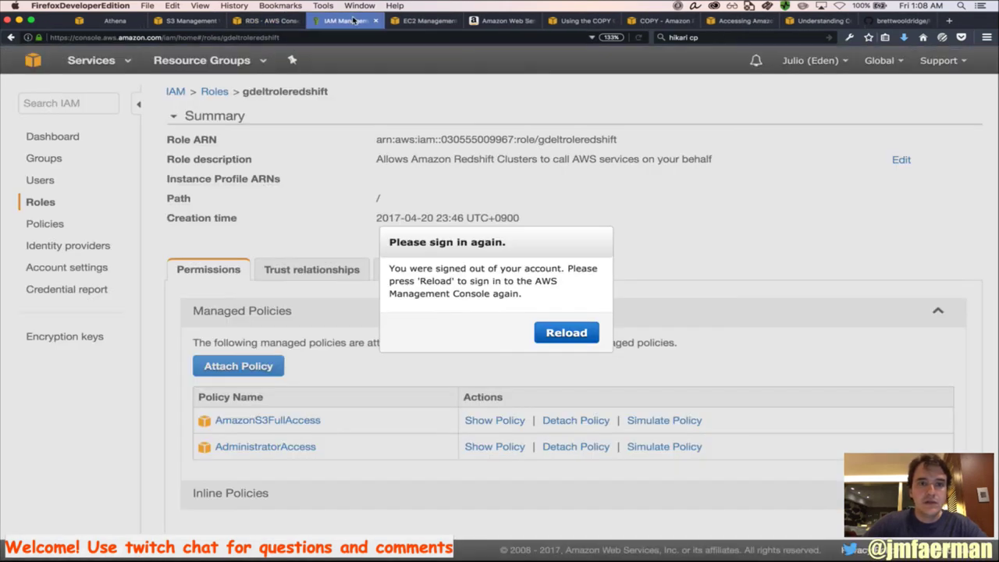
left_click(564, 334)
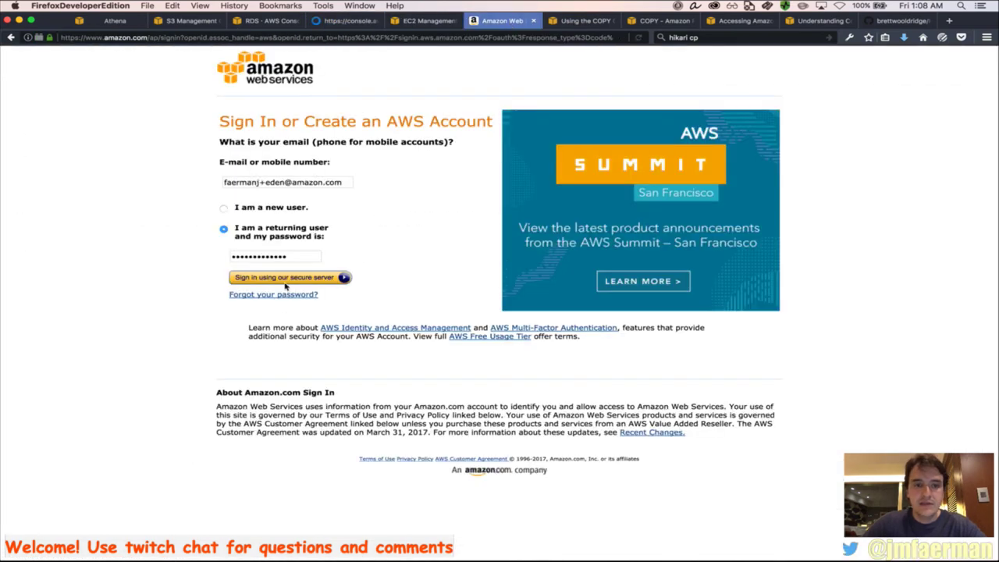
left_click(292, 278)
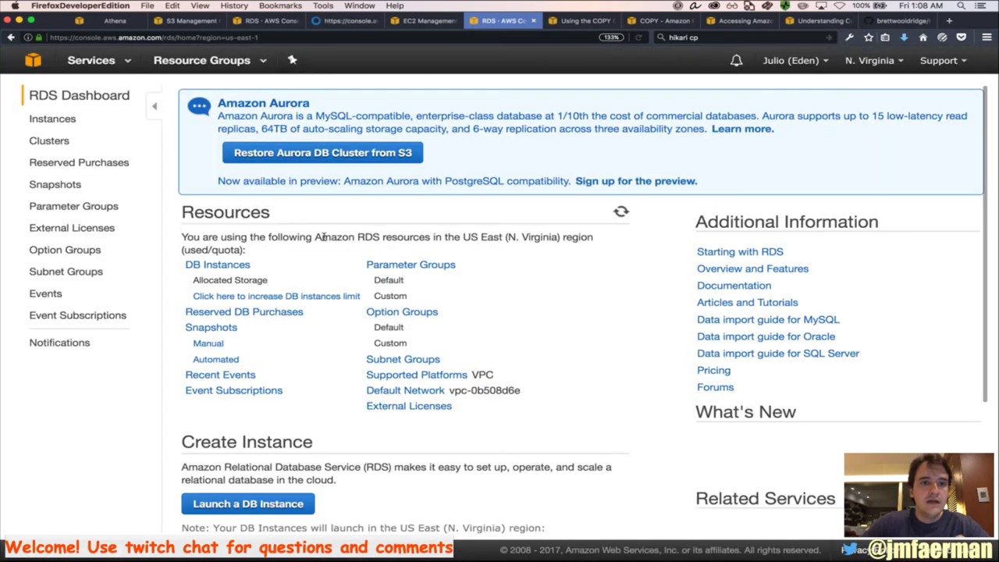
Find 'redshift' in the AWS services search and open the Redshift console
left_click(104, 56)
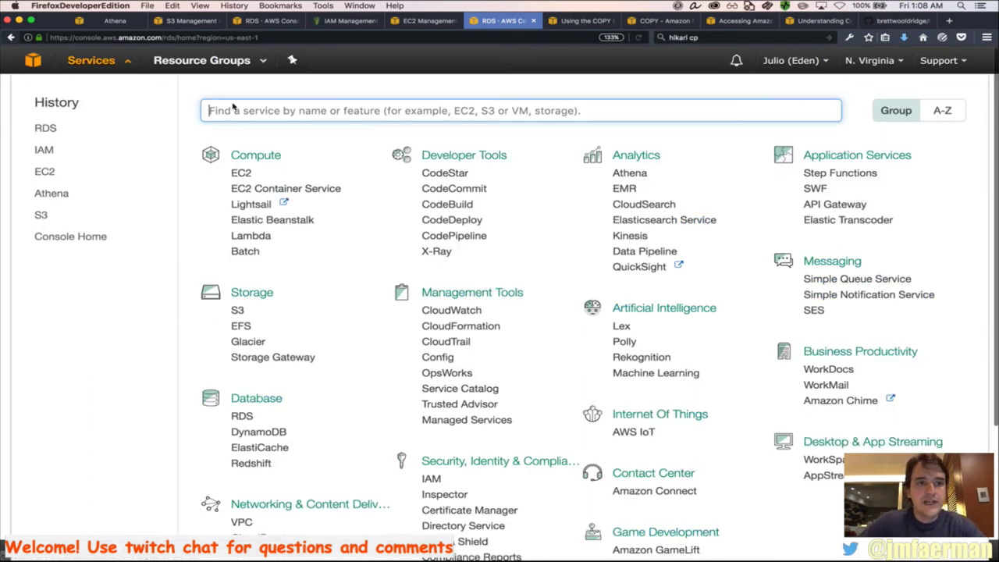
type("reds")
type("hfit")
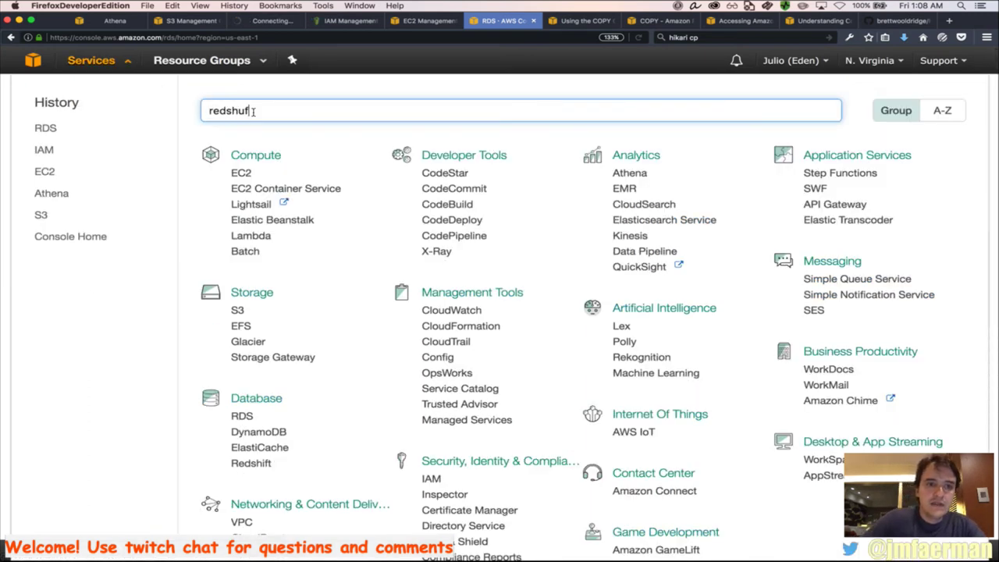
key("BackSpace")
key("BackSpace")
key("BackSpace")
type("uf")
key("BackSpace")
key("BackSpace")
type("ift")
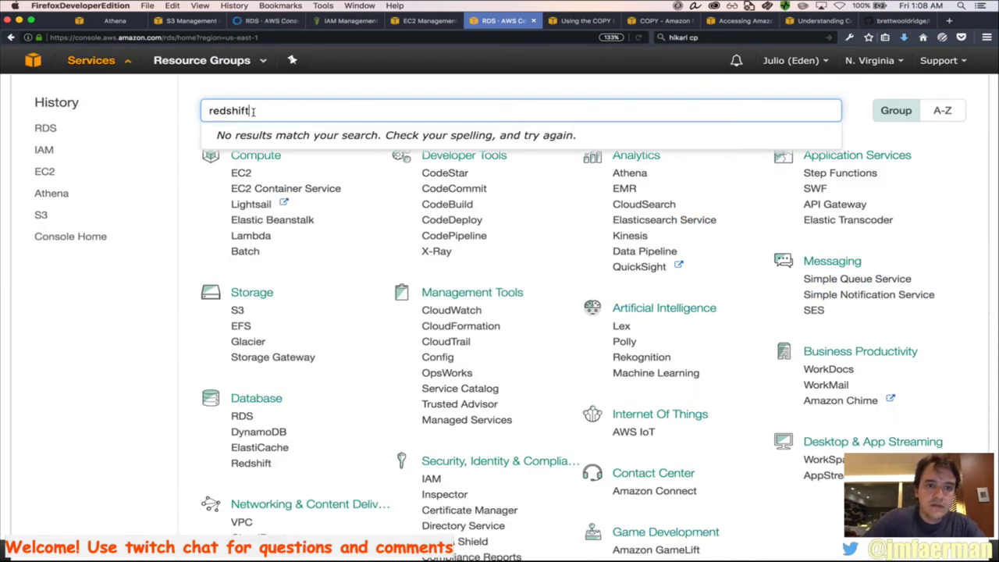
left_click(279, 145)
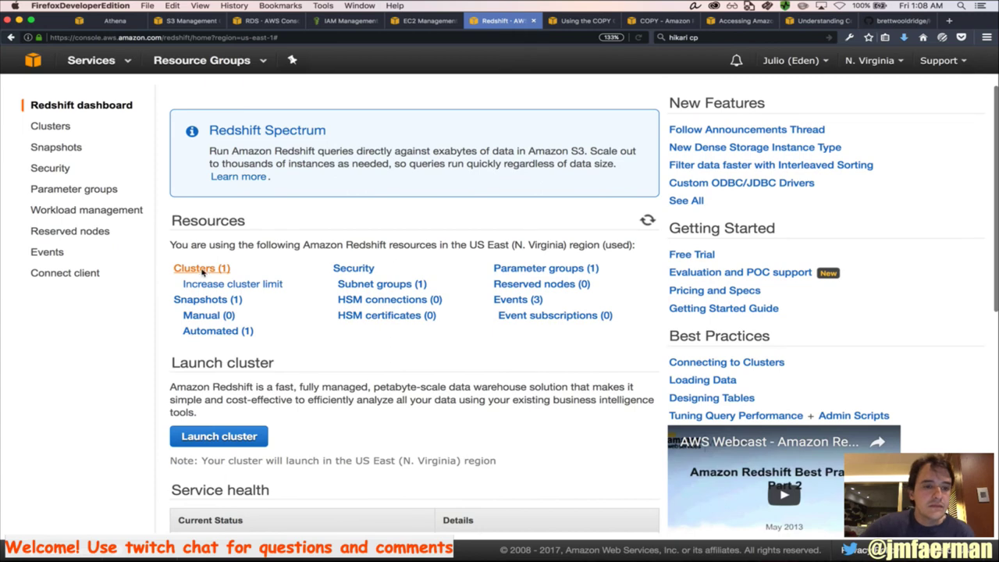
Expand the gdelt cluster and open its security group sg-849ff6e1 for editing
left_click(201, 268)
left_click(326, 193)
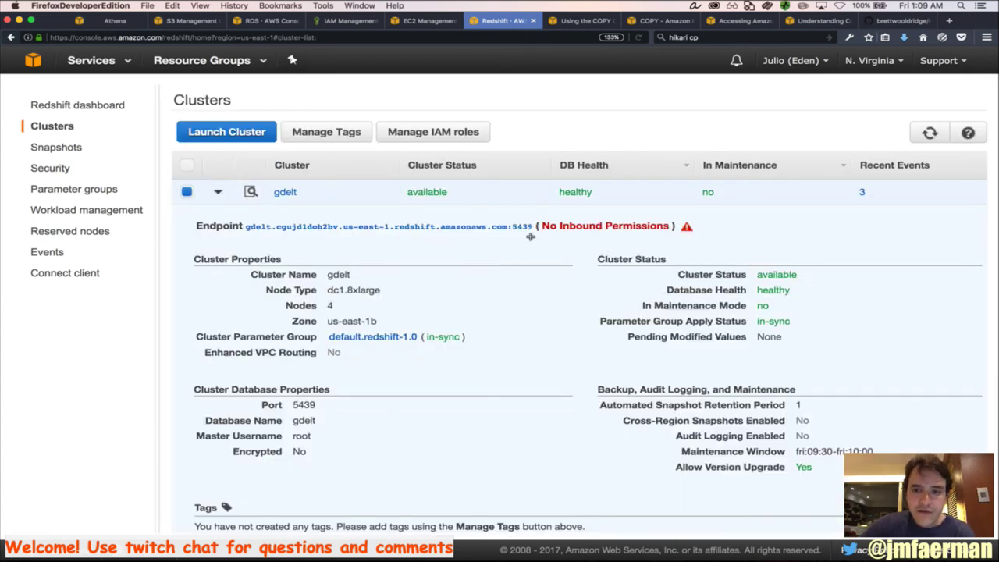
left_click(678, 225)
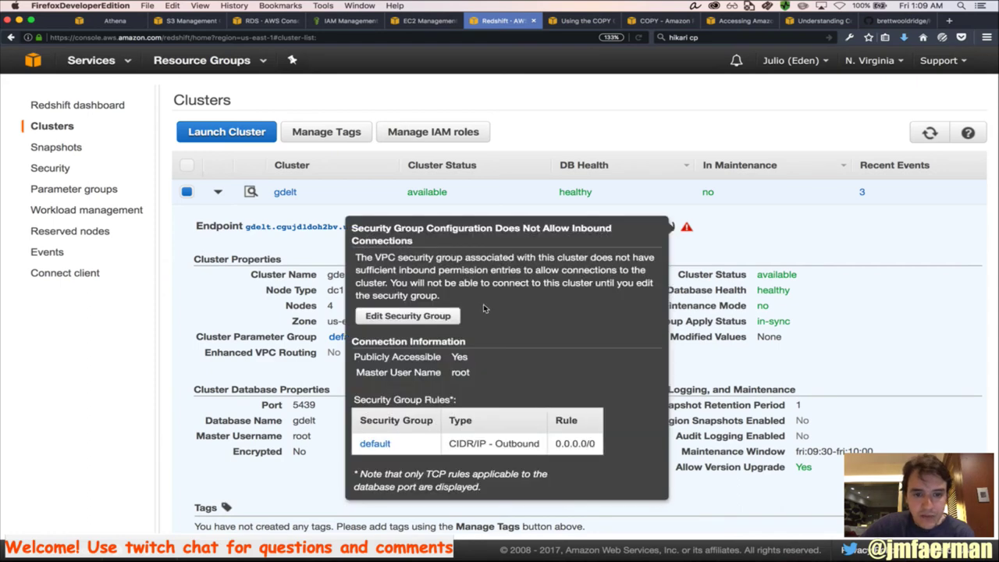
left_click(448, 316)
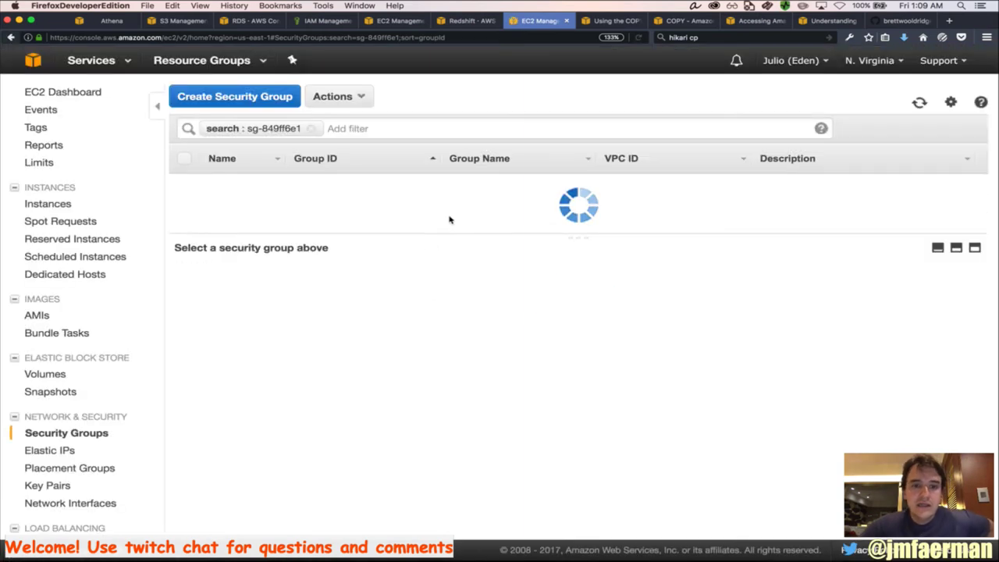
Save an inbound Custom TCP rule for port 5439 from Anywhere (0.0.0.0/0, ::/0)
left_click(286, 280)
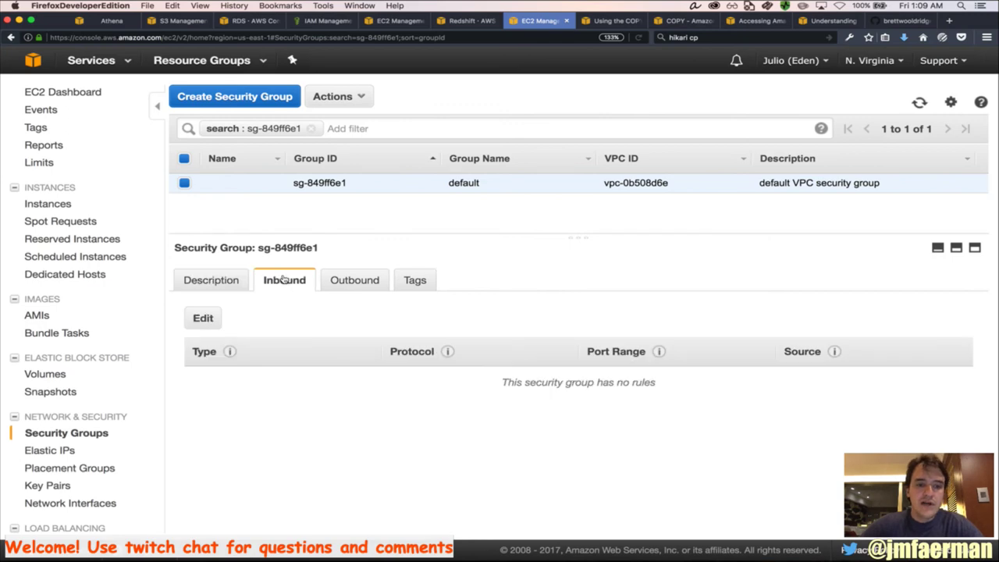
left_click(209, 320)
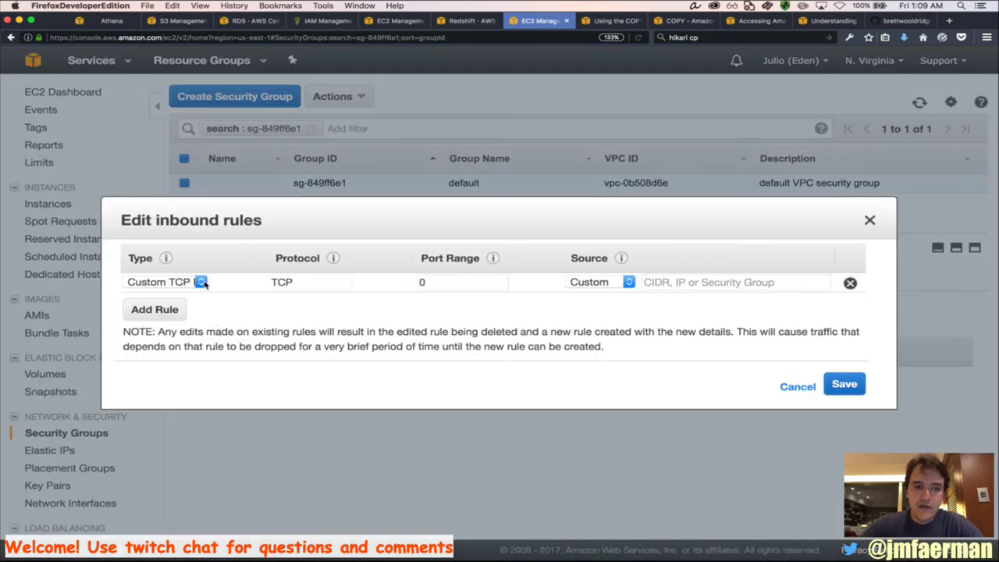
left_click(468, 21)
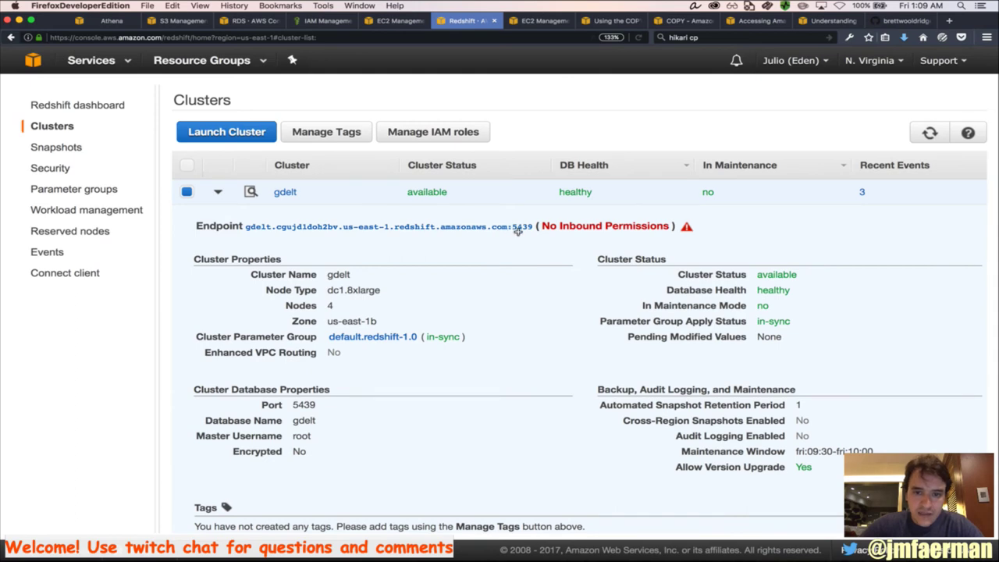
left_click(523, 22)
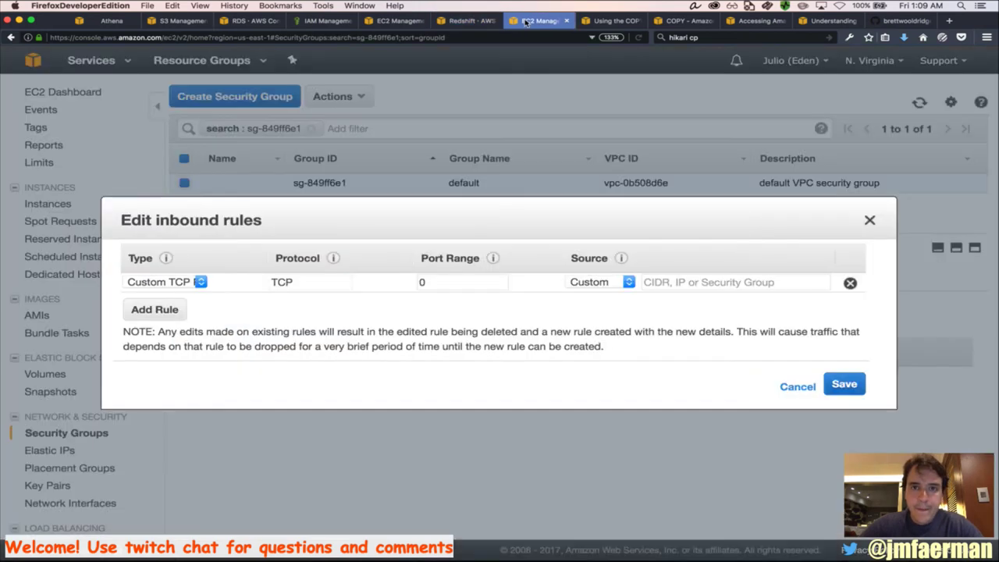
left_click(446, 281)
key("BackSpace")
type("5439")
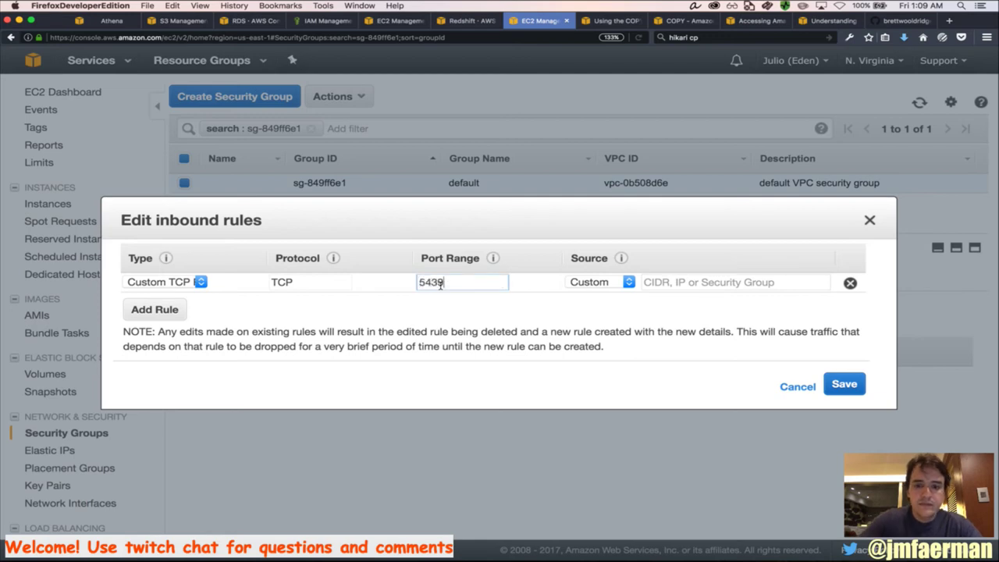
left_click(601, 284)
left_click(593, 290)
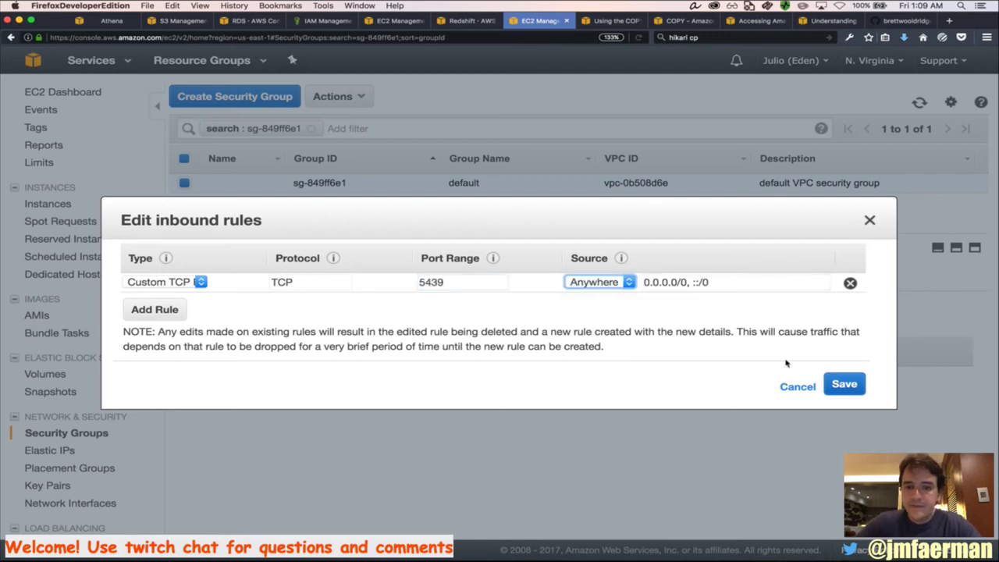
left_click(844, 384)
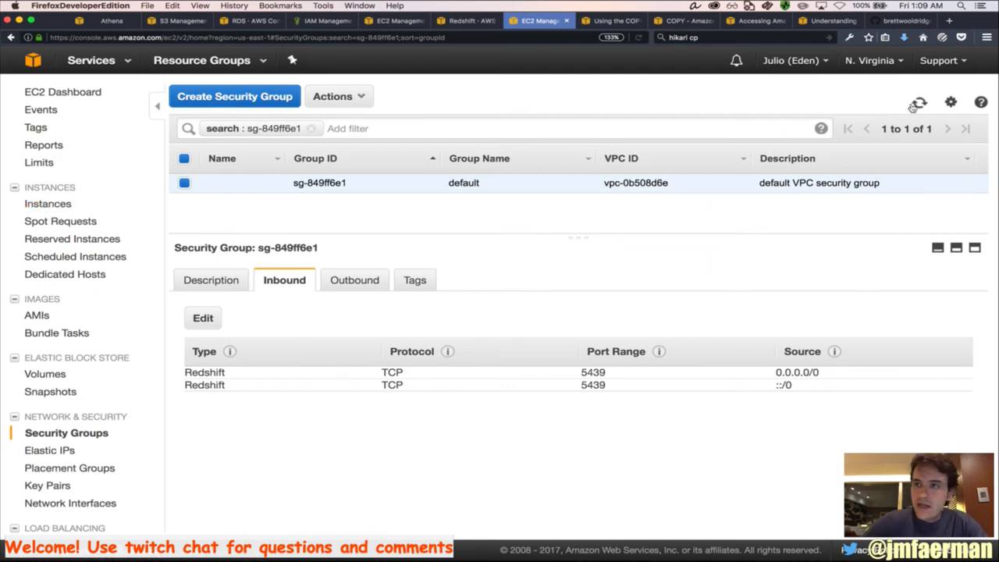
Check Firefox's recent downloads, then search the system for 'sqlworkbench'
left_click(904, 37)
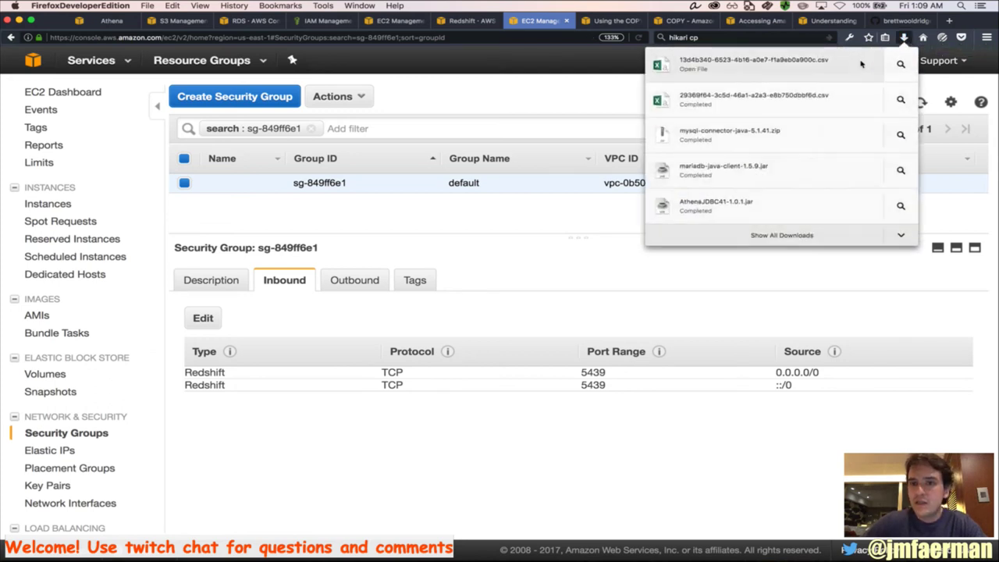
left_click(792, 301)
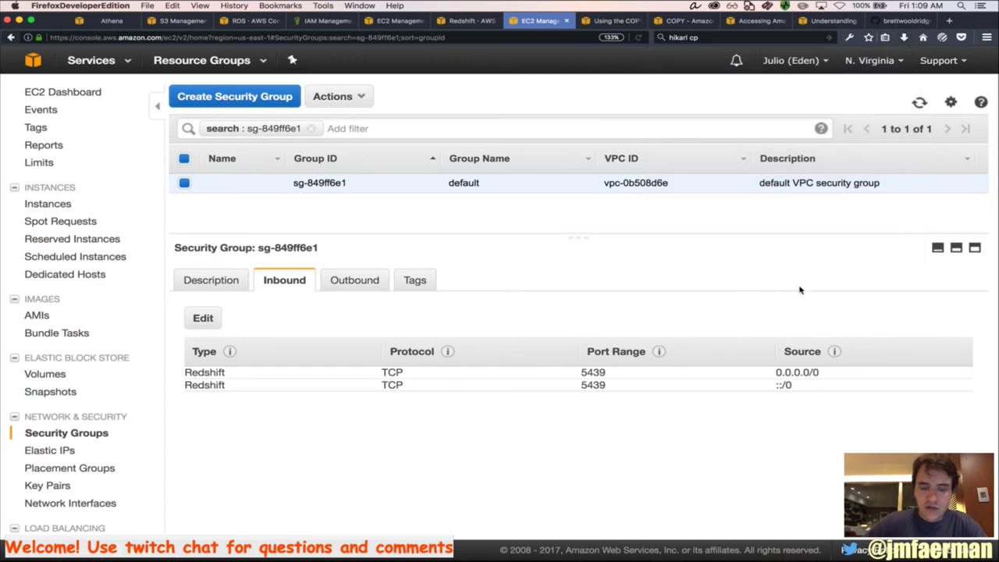
key("super+space")
type("sql")
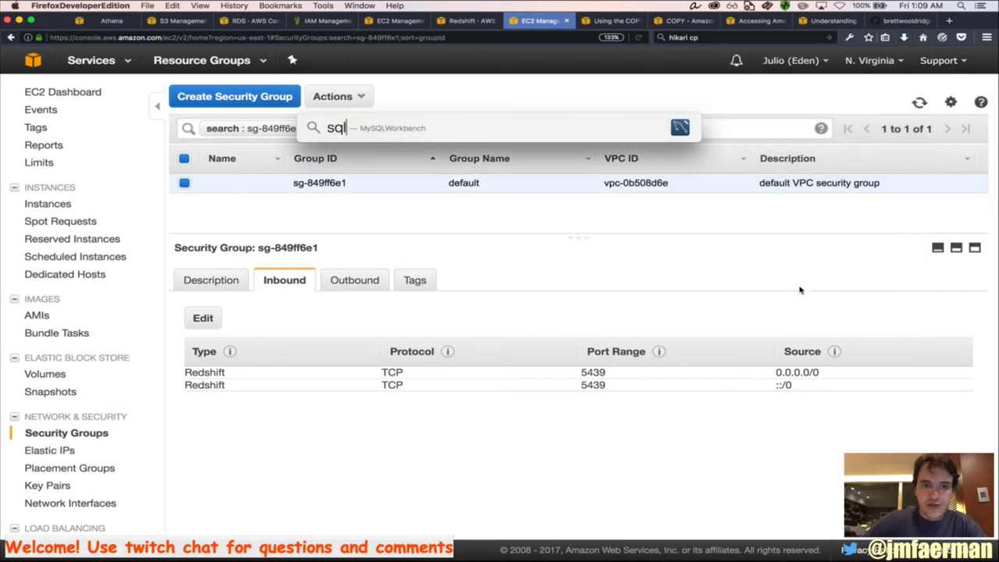
type("wor")
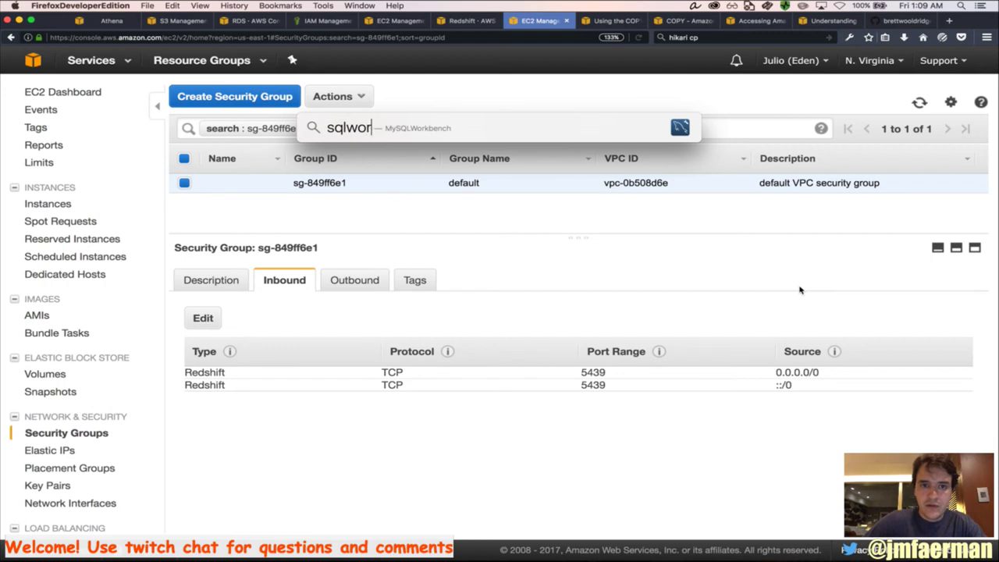
type("kbench")
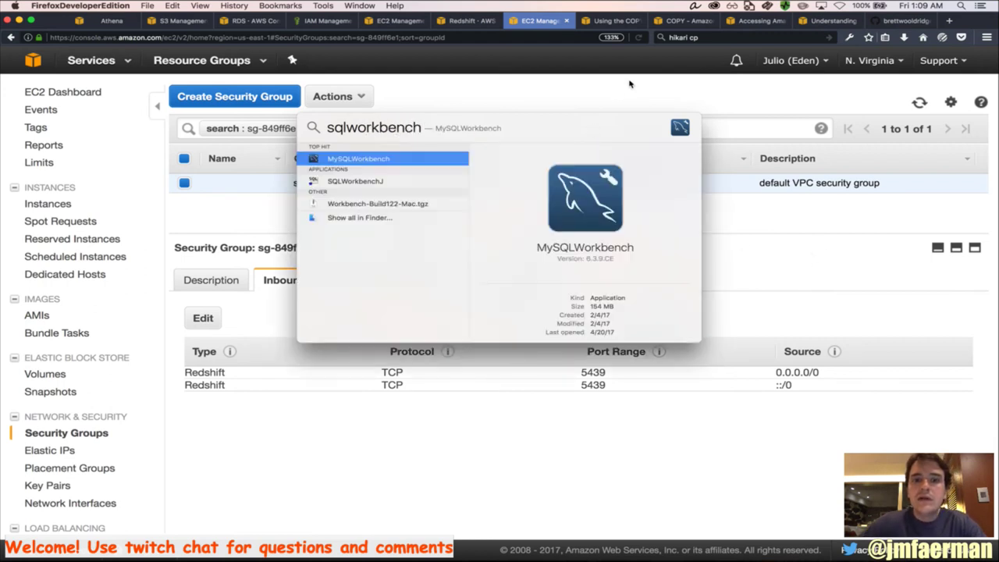
Launch SQLWorkbenchJ and rename the PostgreSQL driver entry to Redshift in Manage Drivers
double_click(375, 182)
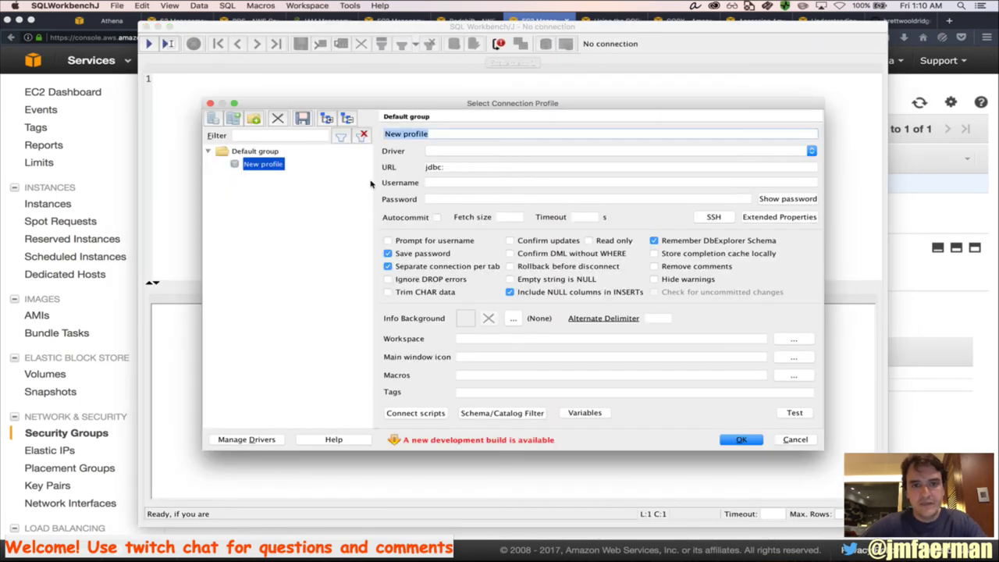
left_click(265, 442)
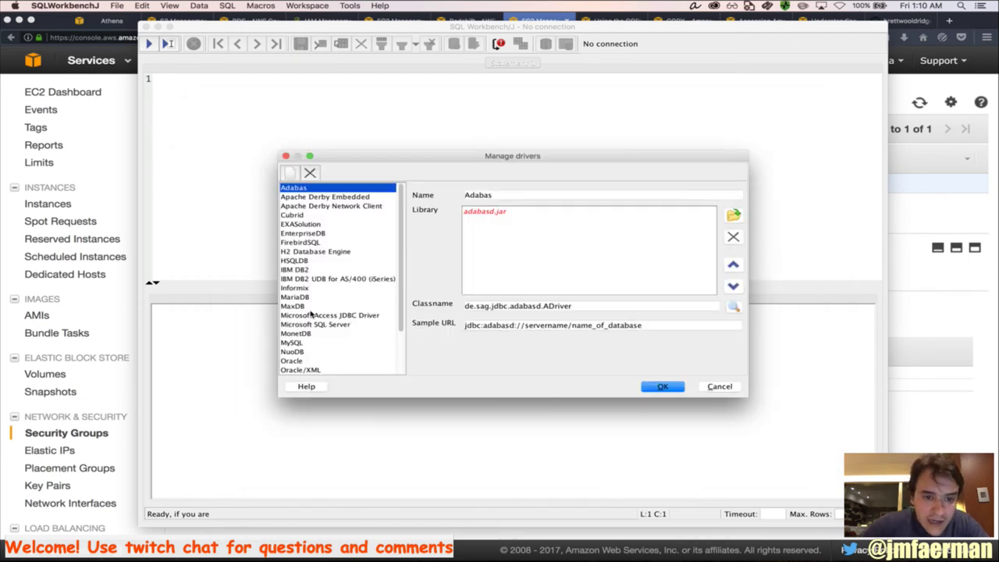
scroll(307, 320, "down", 3)
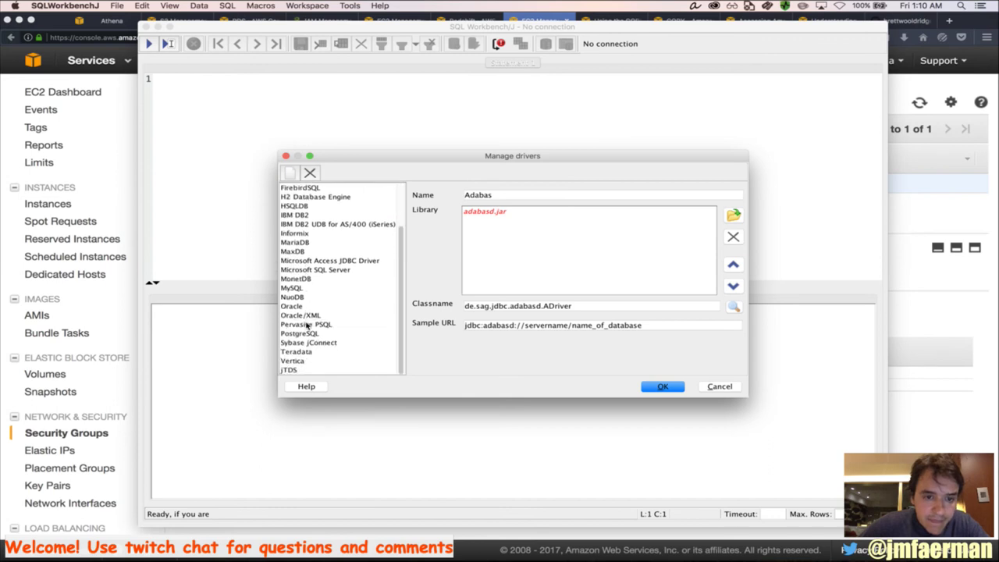
left_click(312, 333)
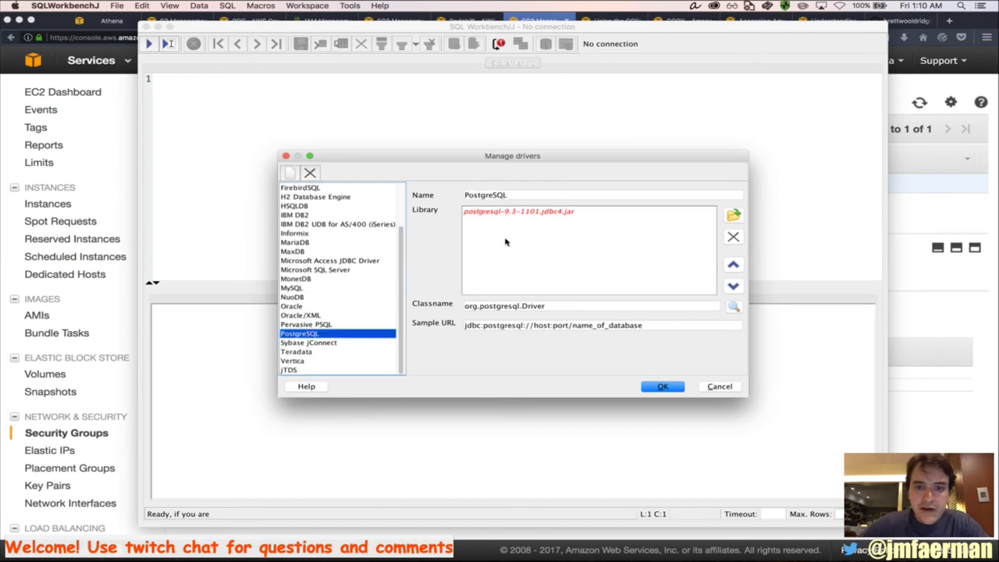
double_click(492, 196)
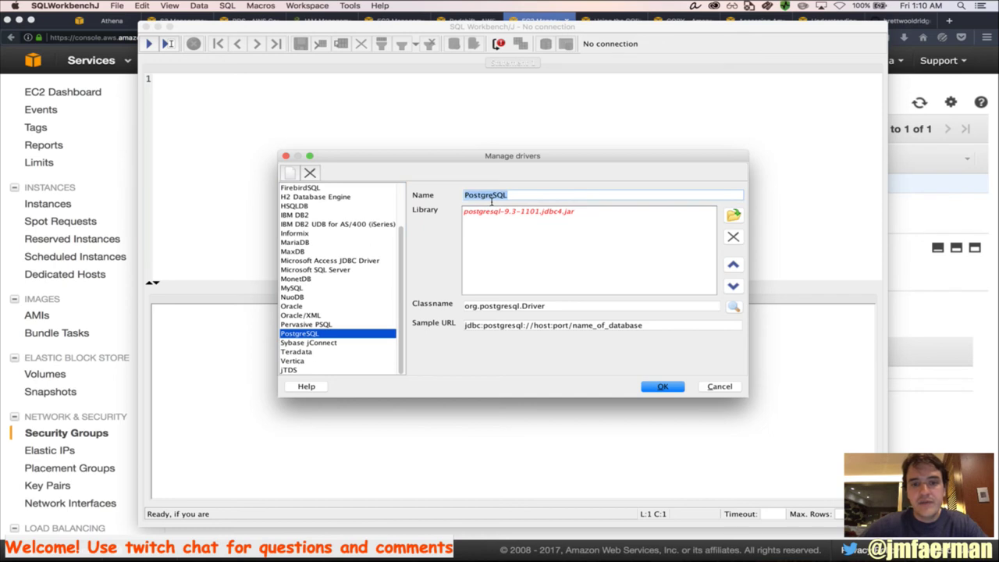
type("Pos")
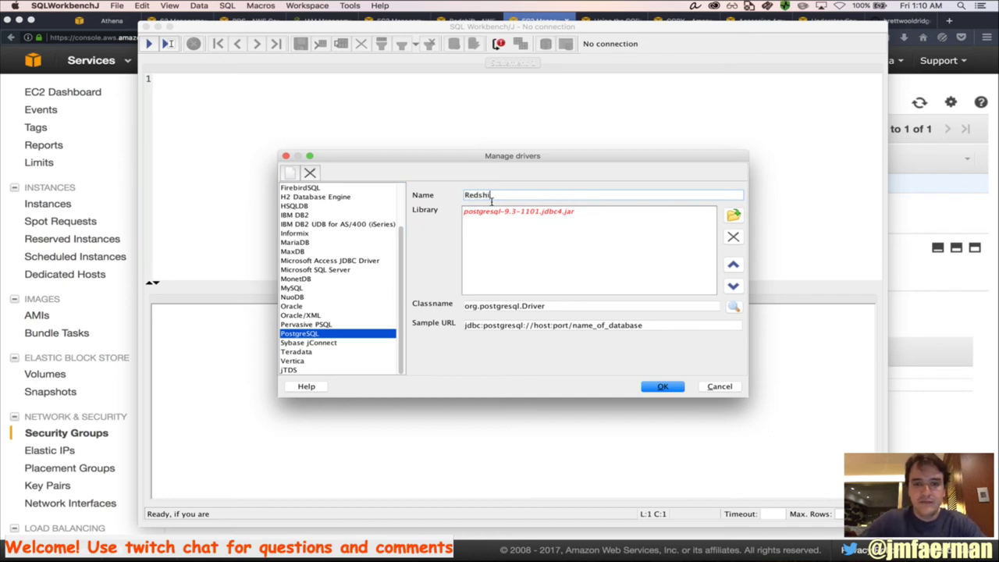
type("t")
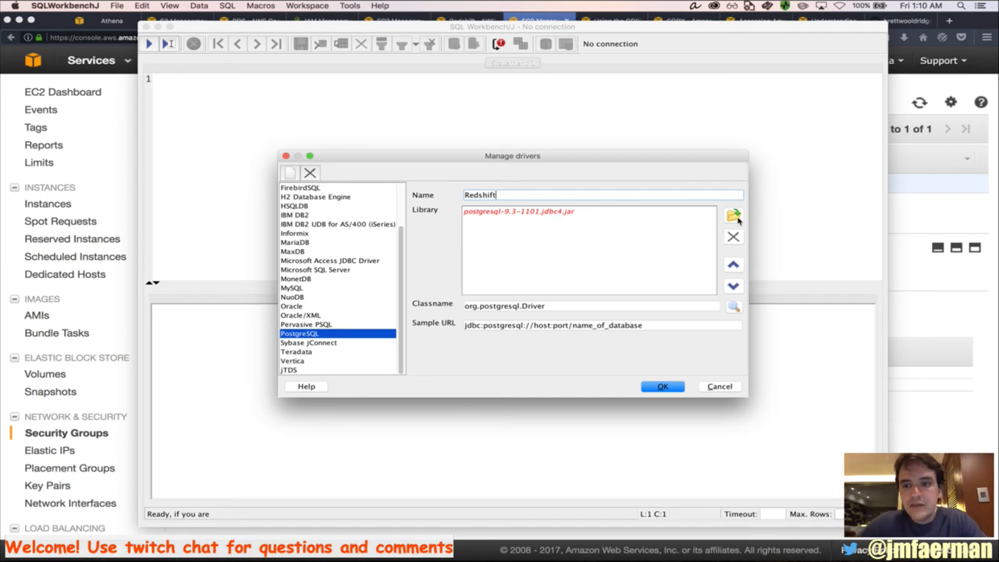
key("super+Tab")
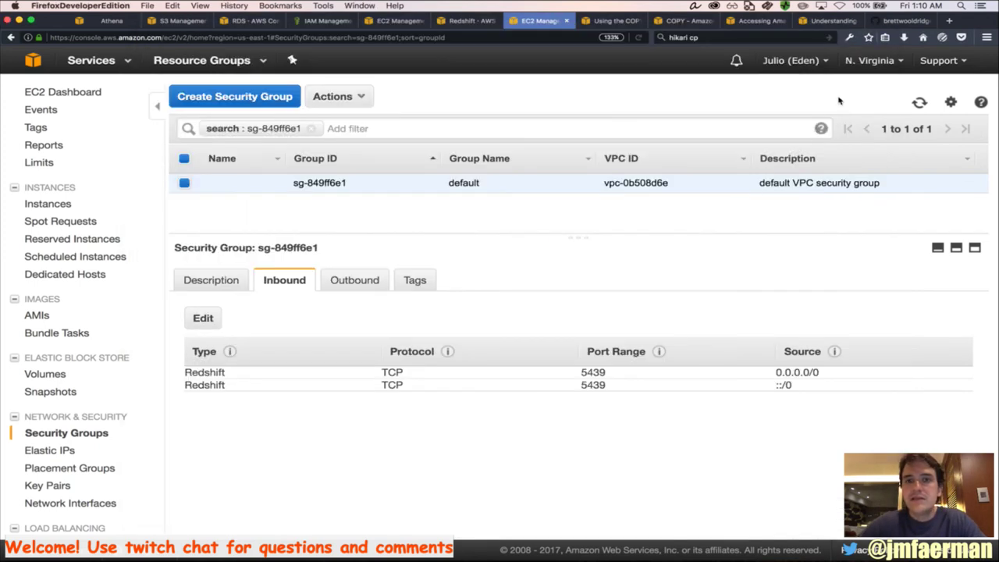
key("super+Tab")
key("super+Tab")
key("super+Tab")
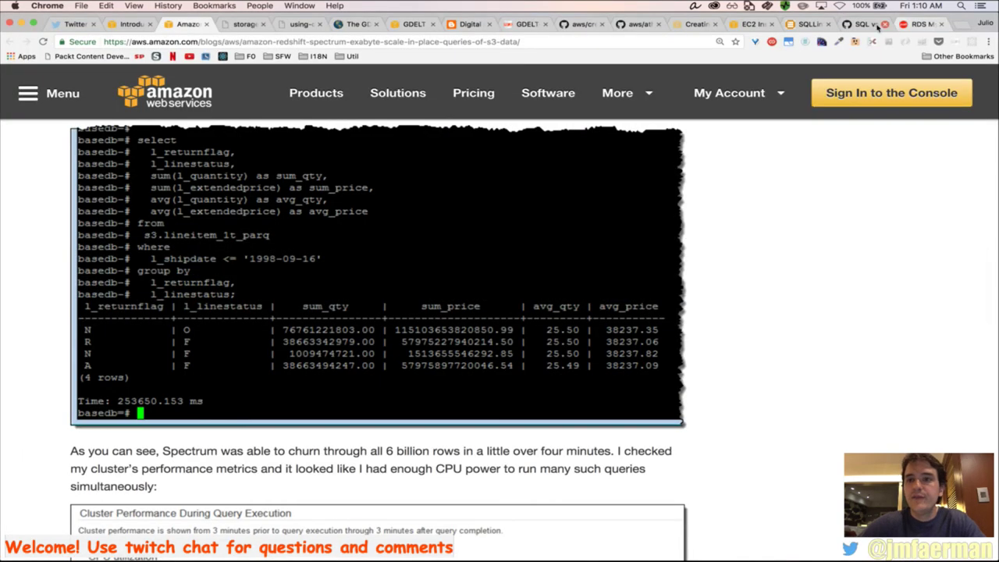
Search 'redshift jdbc driver' and open the AWS Configure a JDBC Connection documentation
left_click(965, 27)
type("red")
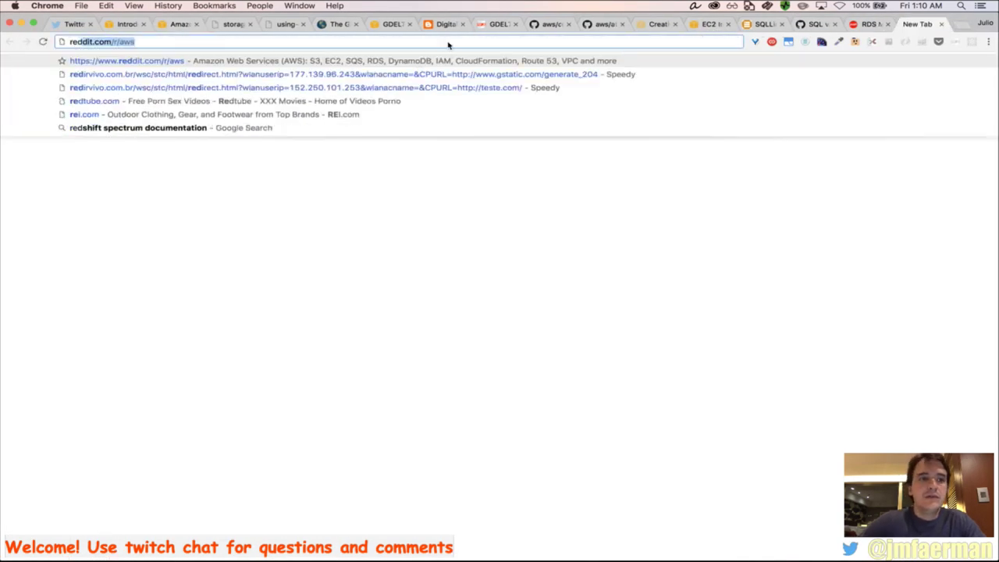
type("shift jdbc driver")
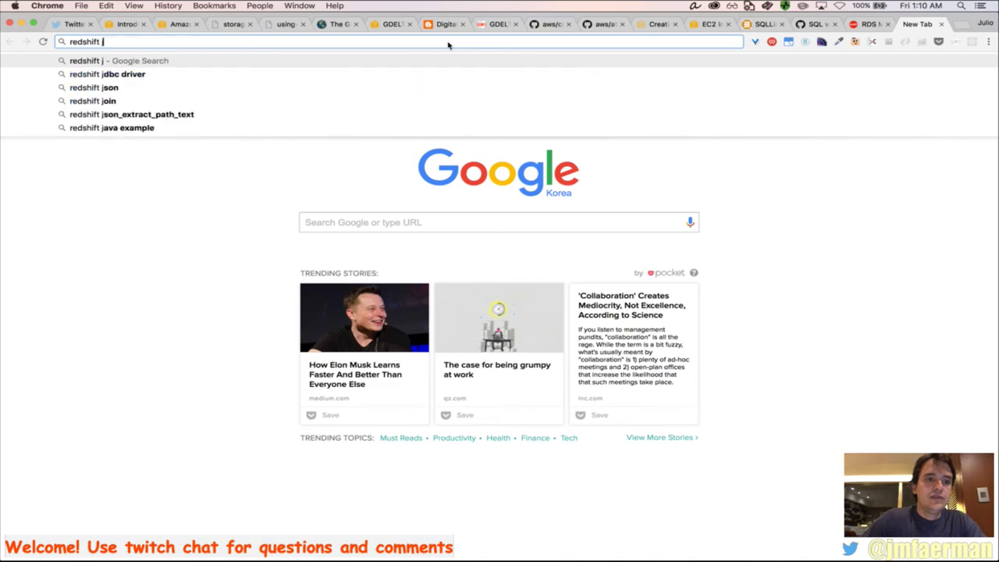
key("Return")
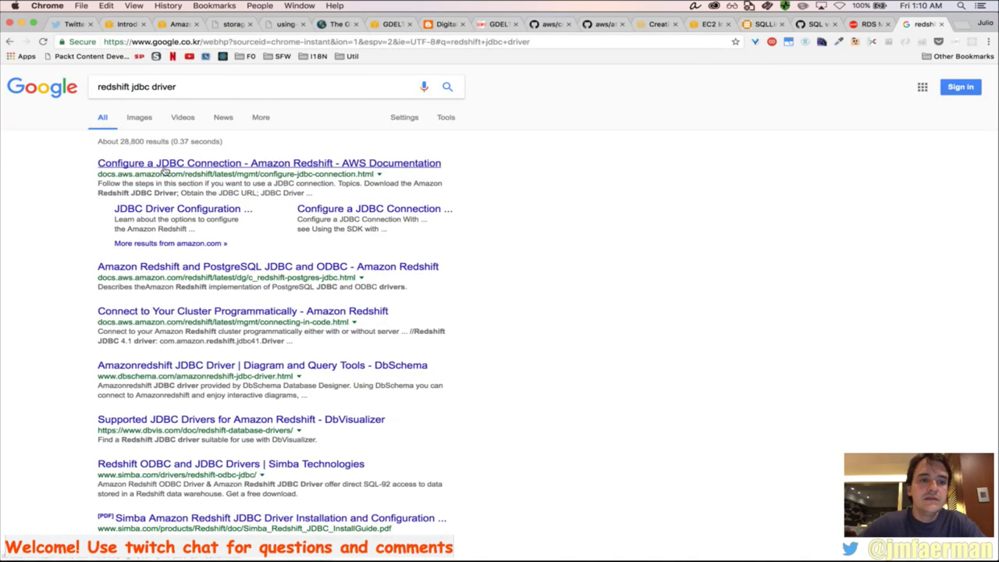
left_click(165, 167)
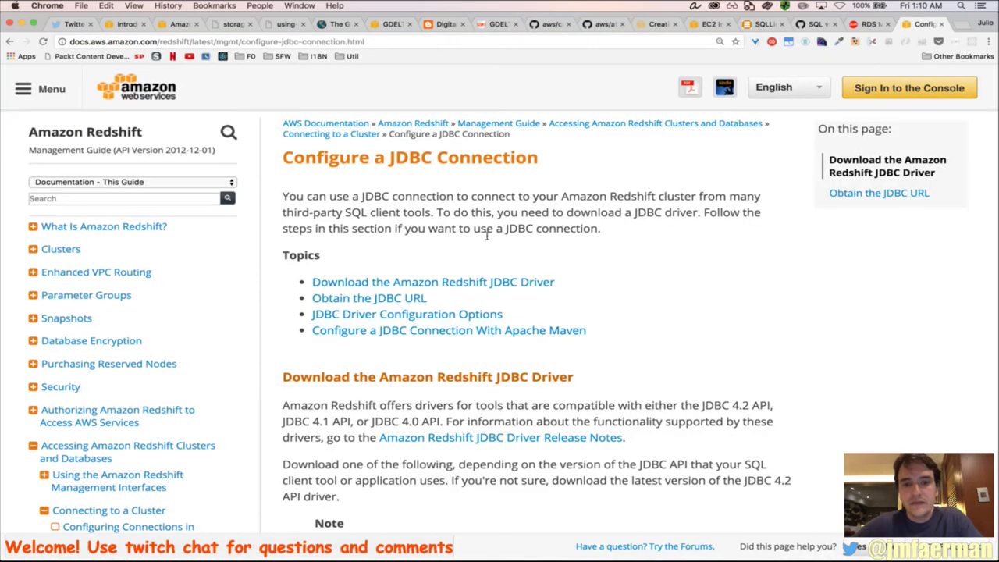
Copy the driver class name com.amazon.redshift.jdbc42.Driver from the docs page
left_click(412, 300)
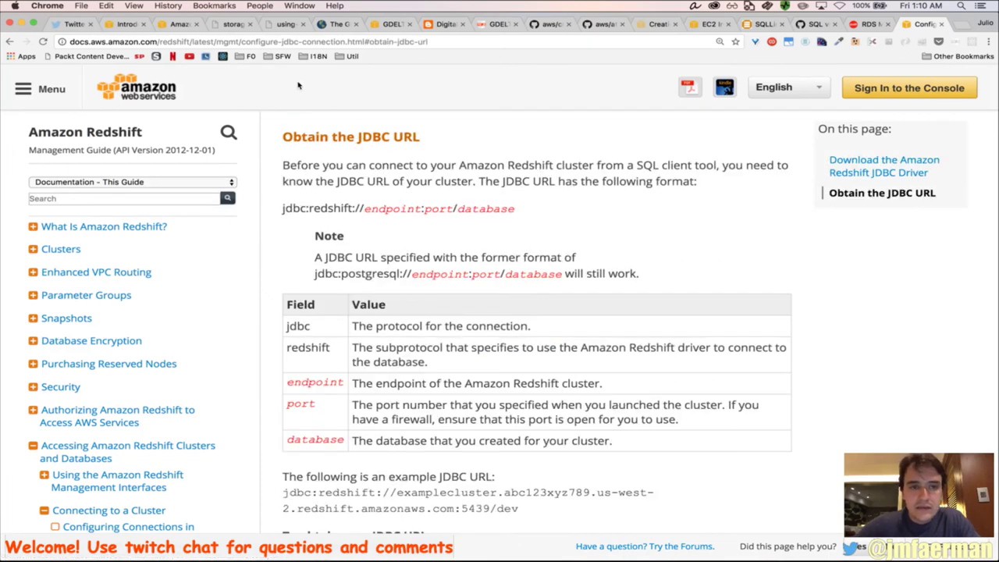
scroll(406, 234, "up", 8)
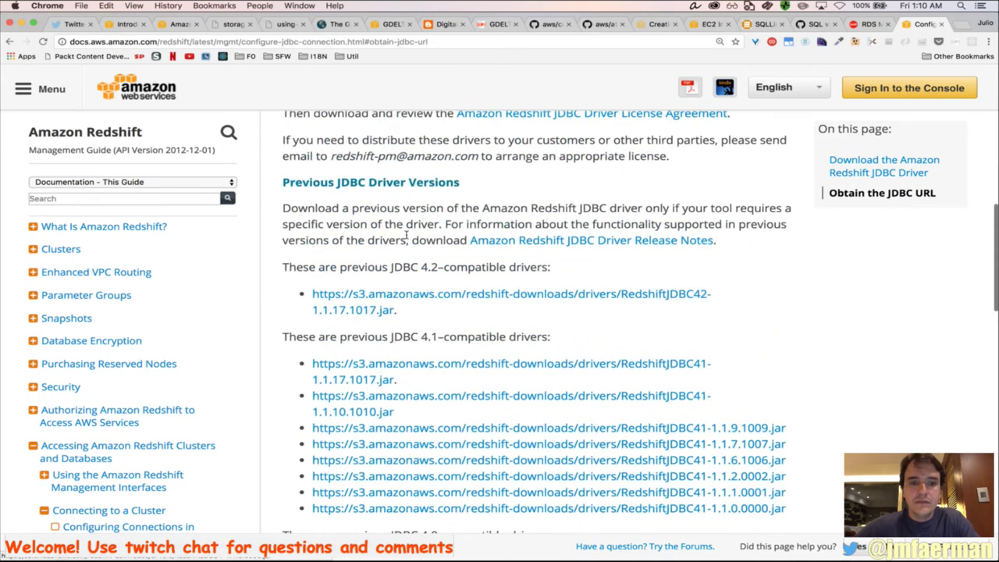
scroll(406, 235, "up", 5)
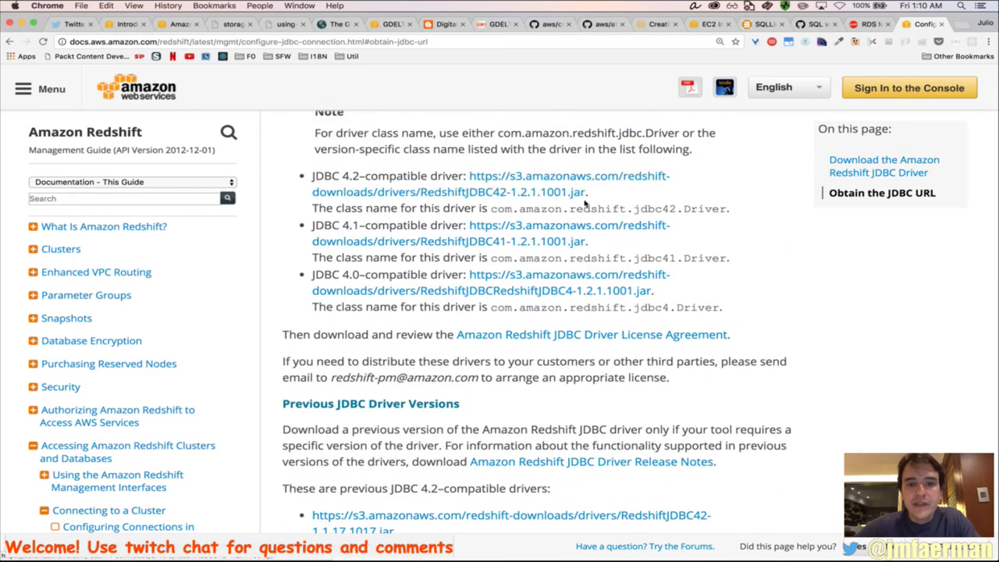
left_click_drag(492, 212, 726, 212)
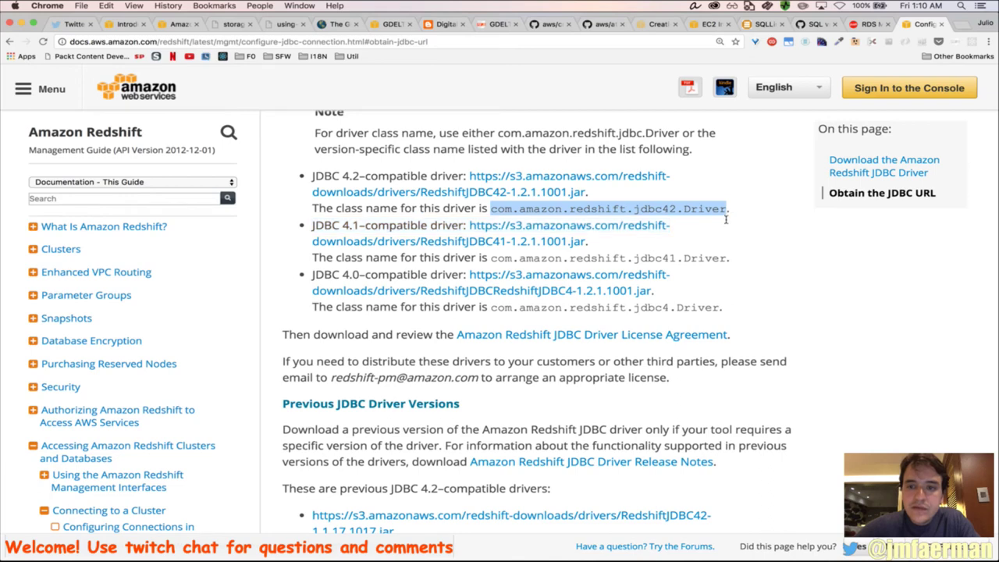
key("super+c")
key("super+Tab")
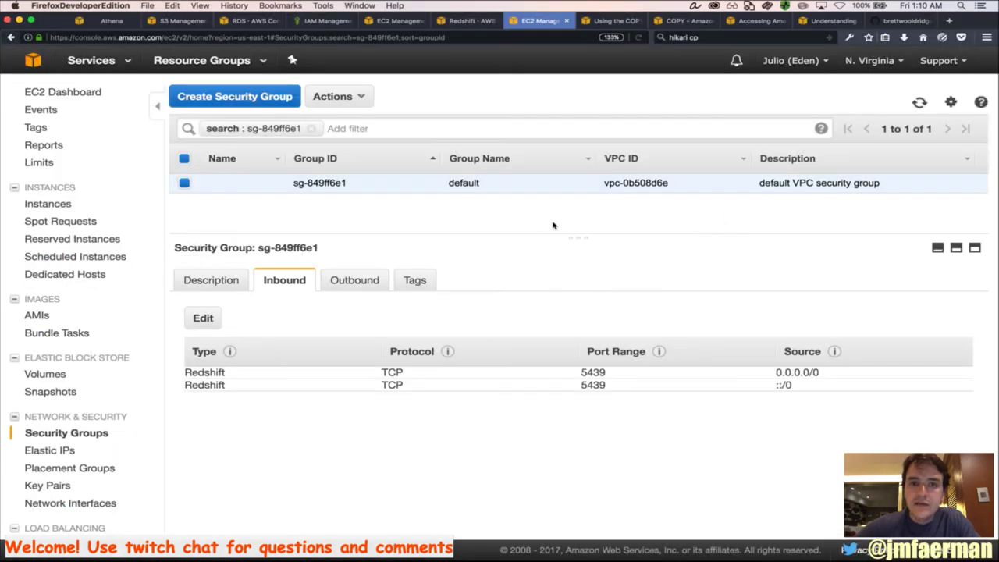
Add the RedshiftJDBC42 jar from Downloads/WorkDocs/LocalWork/Code/jdbc/redshift as the driver library
key("super+Tab")
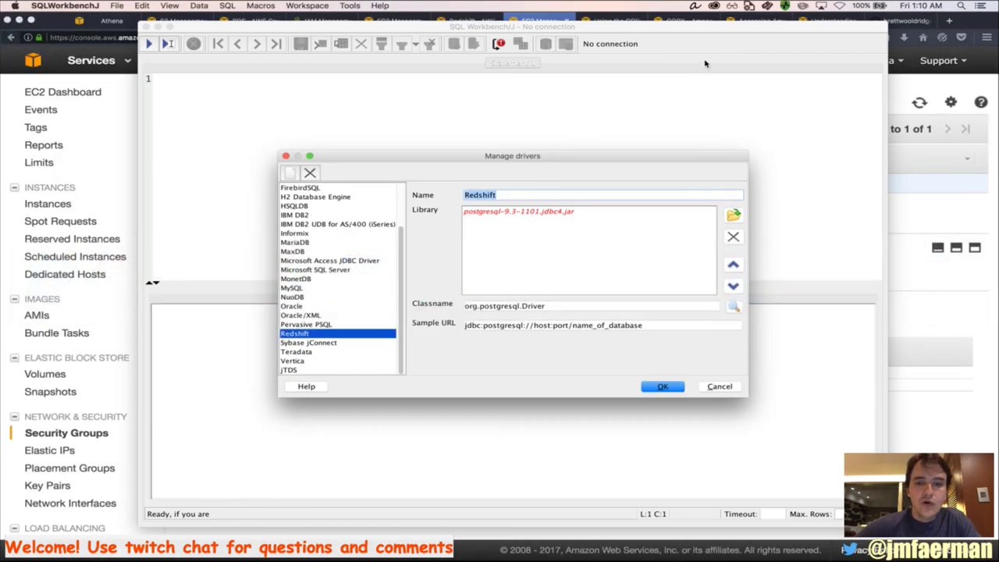
left_click(734, 216)
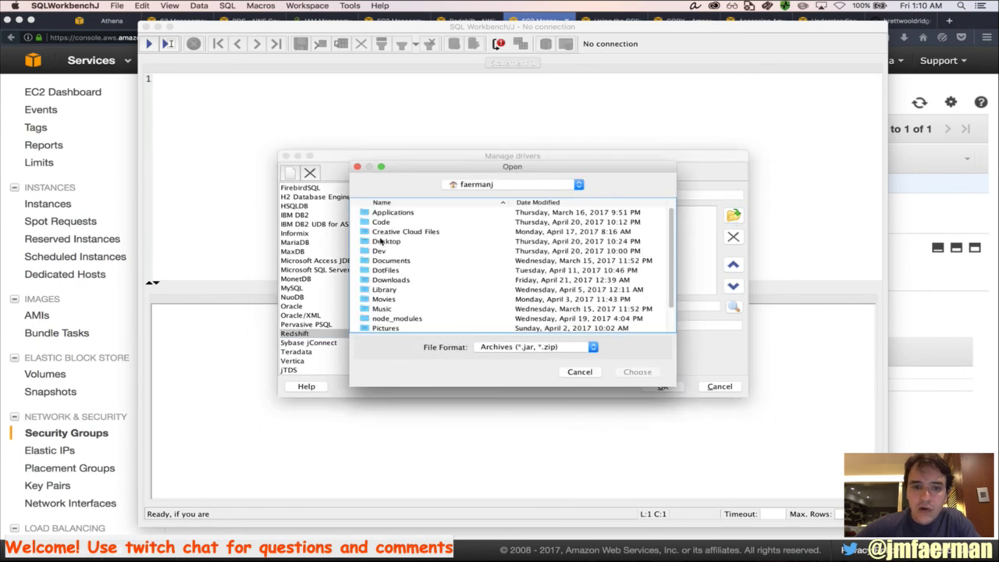
left_click(474, 186)
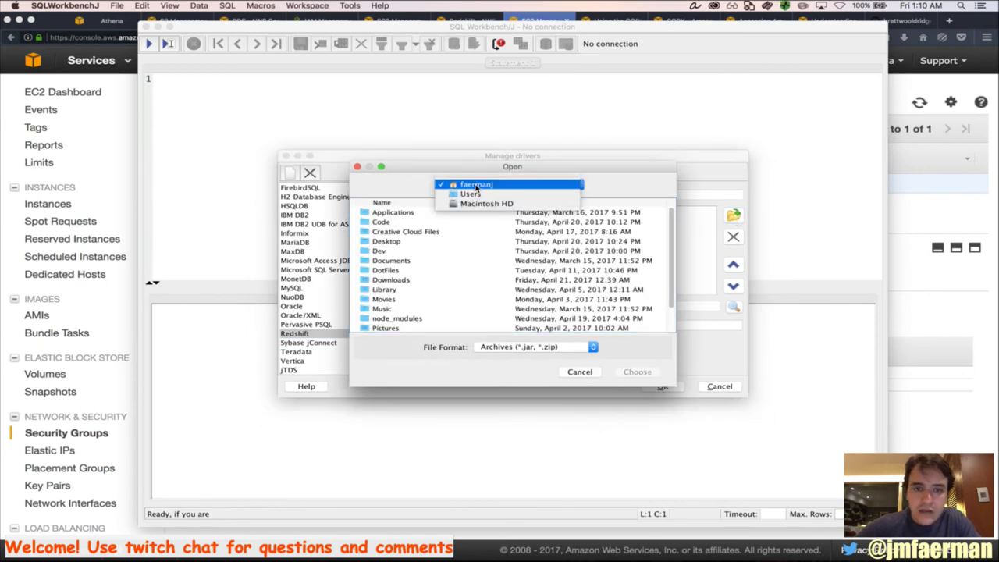
left_click(477, 185)
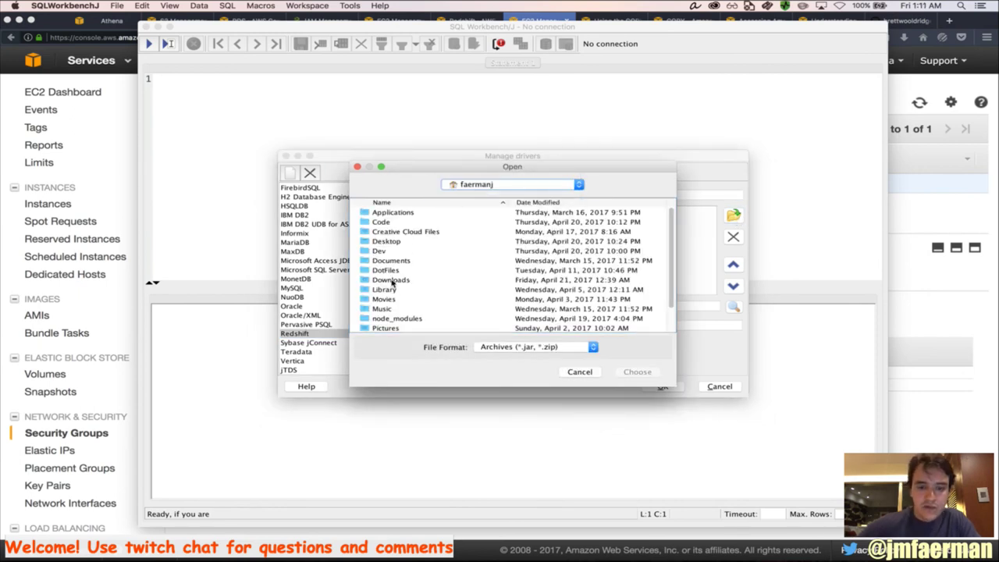
left_click(393, 281)
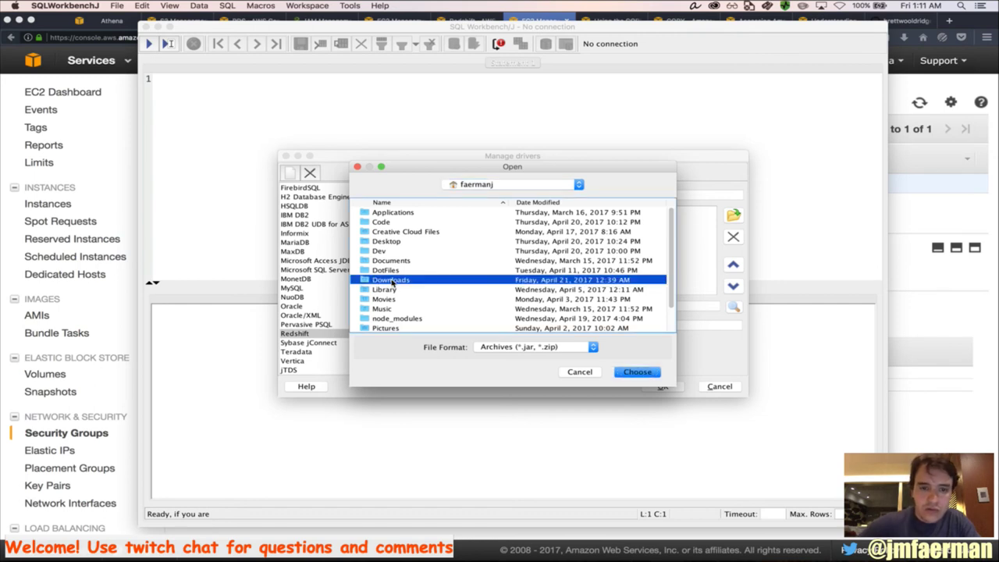
scroll(392, 283, "down", 2)
double_click(391, 328)
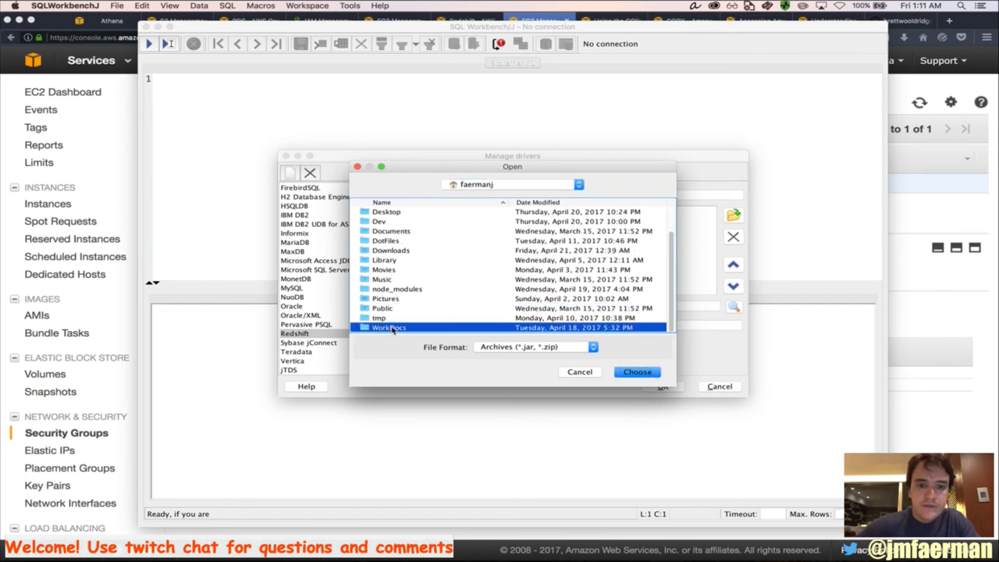
double_click(401, 211)
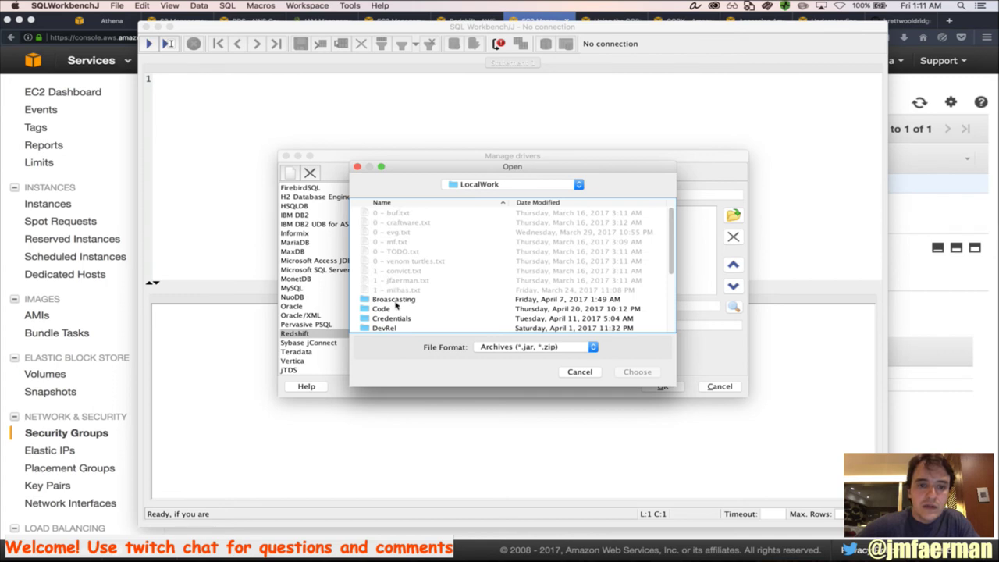
scroll(397, 306, "down", 3)
left_click(383, 269)
double_click(383, 261)
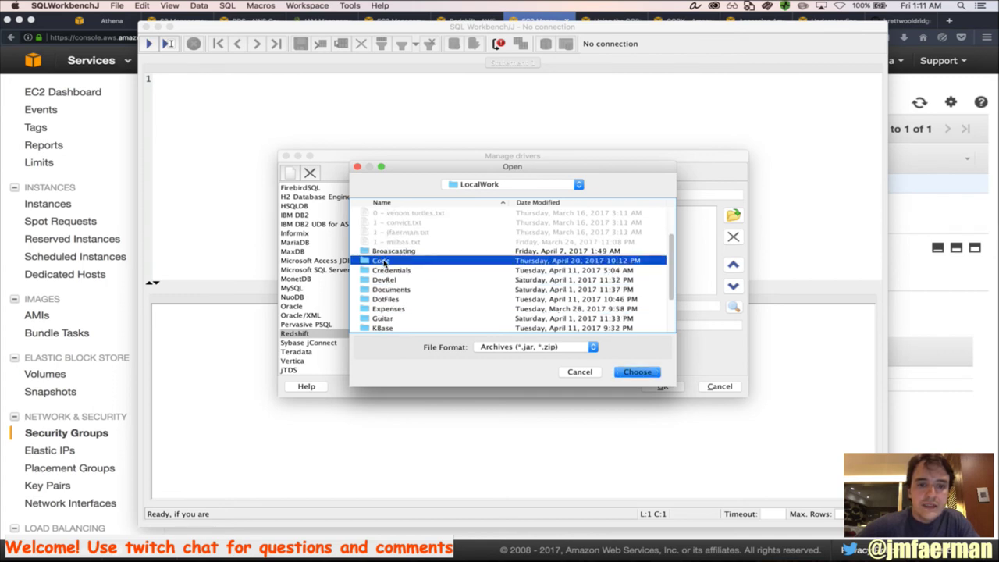
double_click(382, 222)
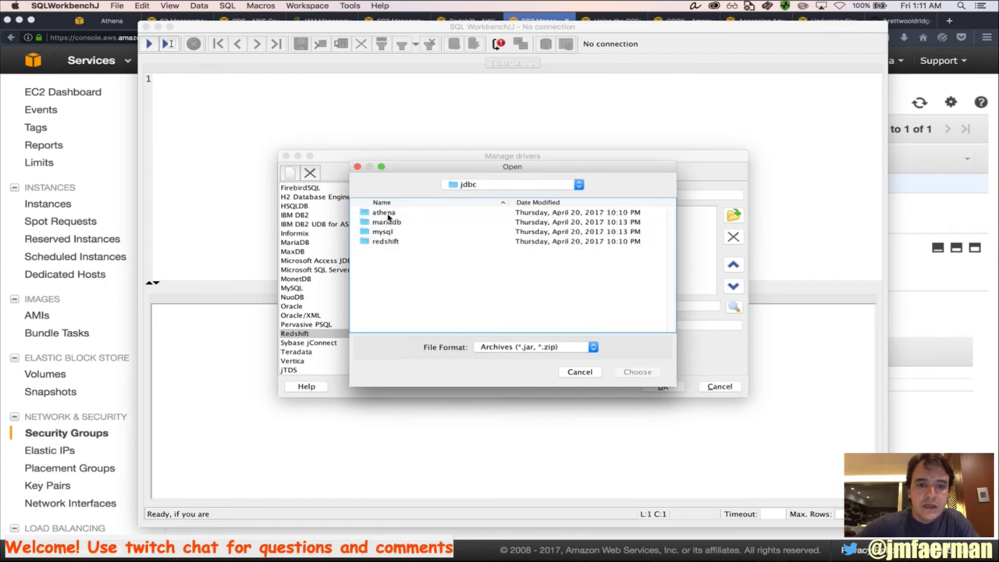
double_click(386, 241)
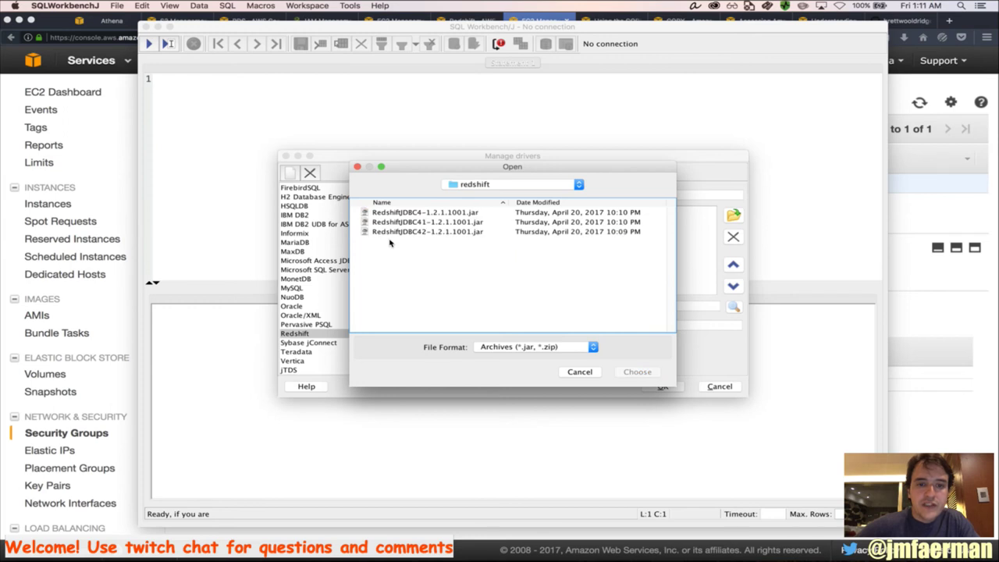
double_click(439, 232)
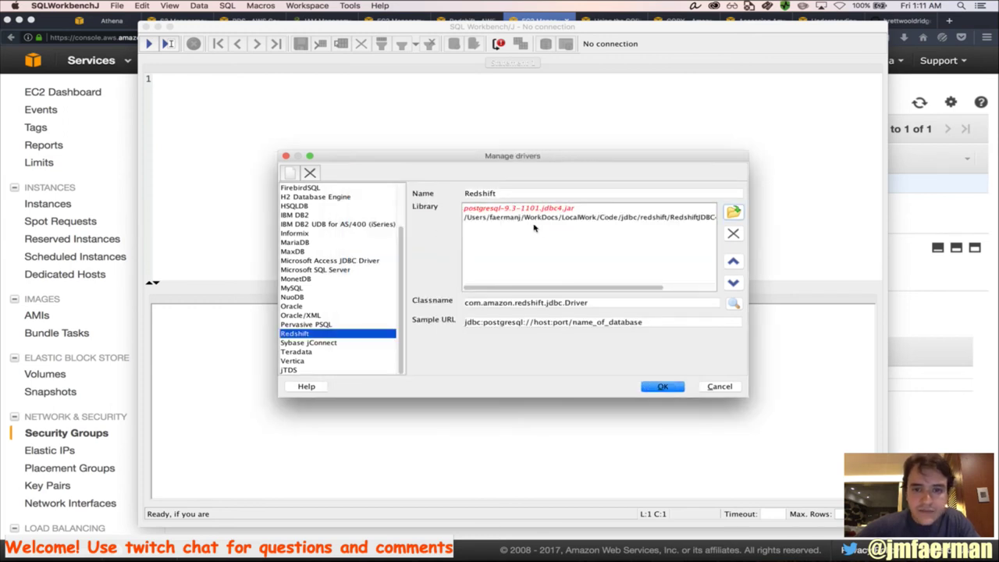
Remove the postgresql jar and set the class to com.amazon.redshift.jdbc42.Driver
left_click(558, 209)
left_click(735, 233)
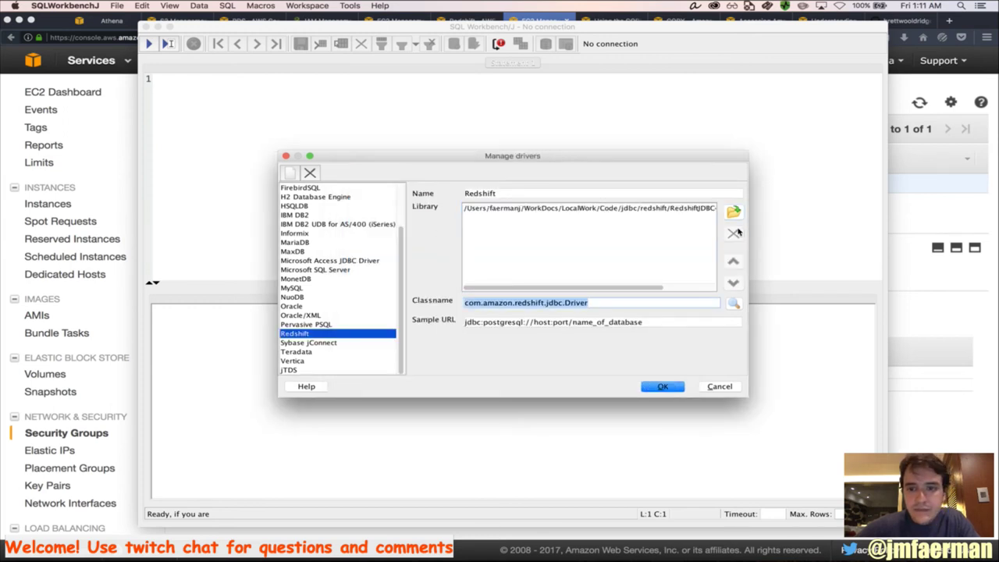
key("super+v")
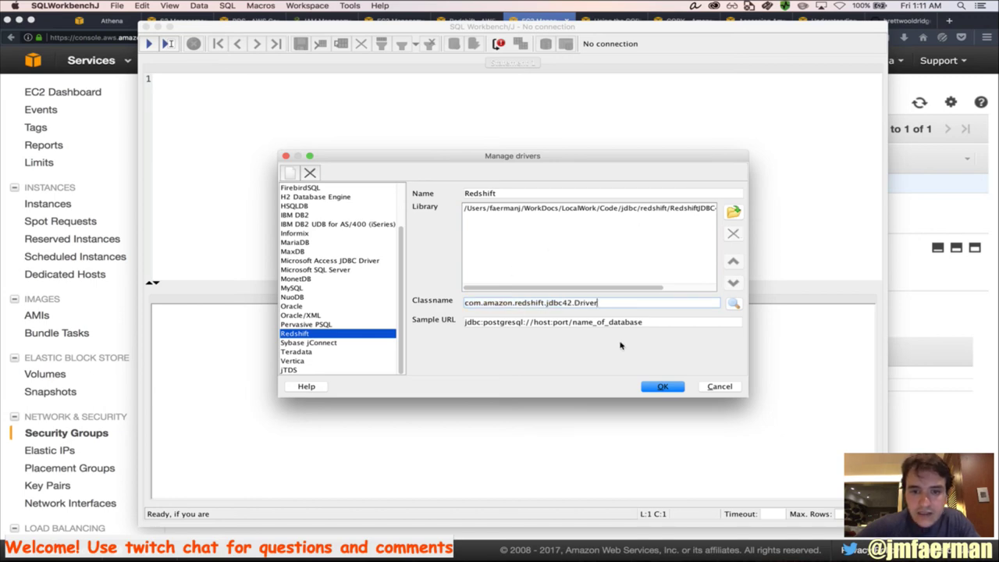
Replace the sample URL with the docs' jdbc:redshift format and save the driver settings
key("super+Tab")
key("super+Tab")
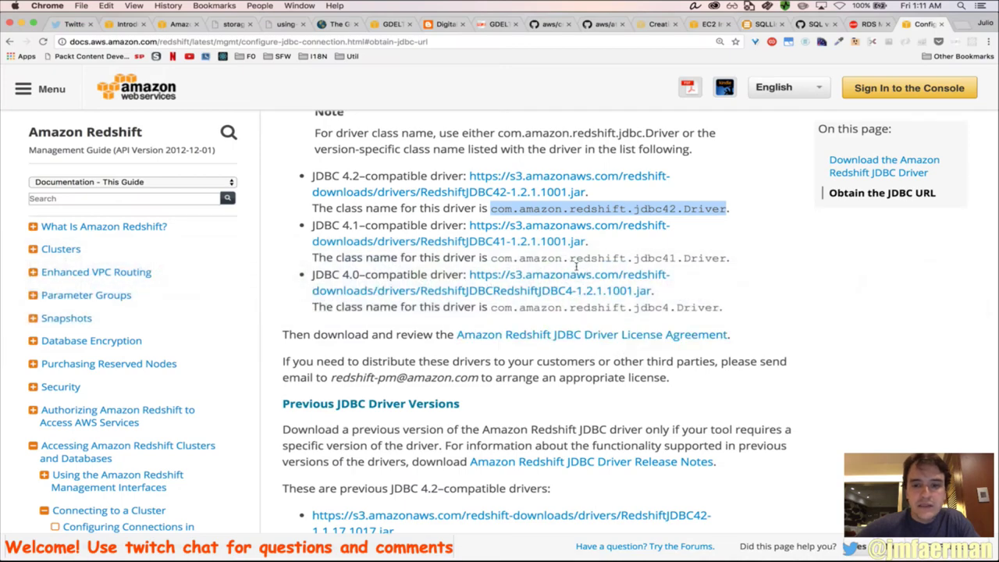
scroll(534, 388, "down", 5)
scroll(534, 388, "down", 5)
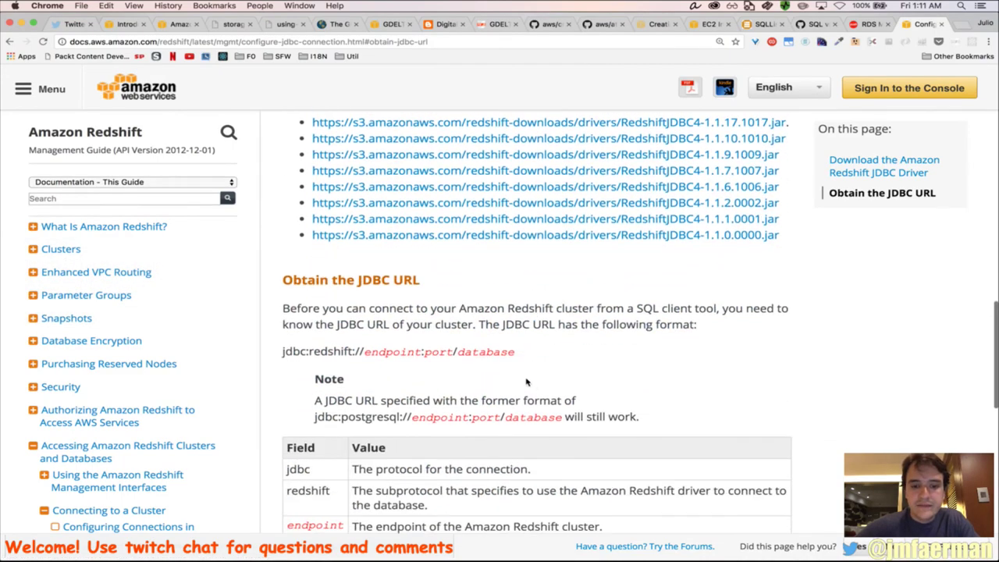
triple_click(414, 353)
key("super+c")
key("super+Tab")
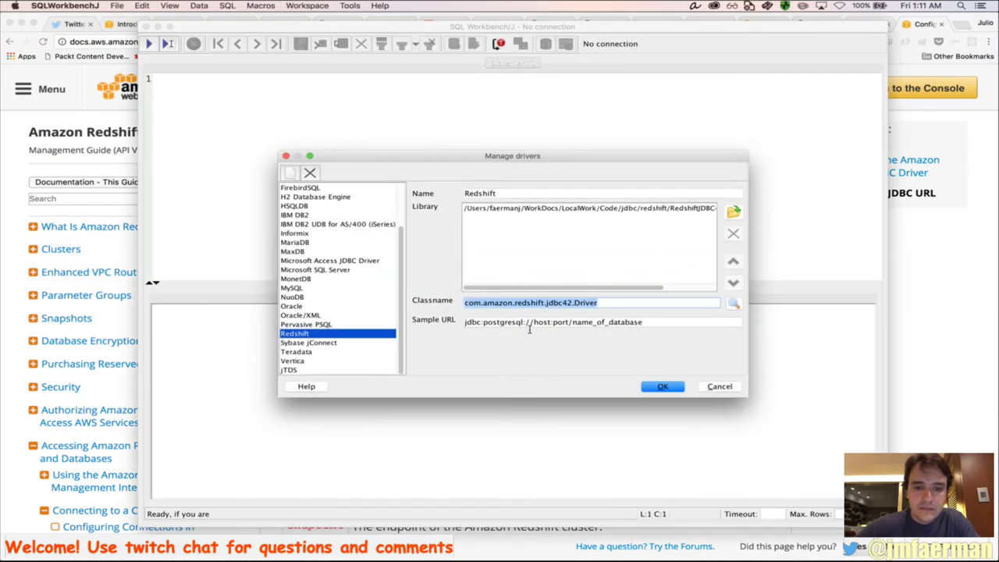
triple_click(547, 322)
key("super+v")
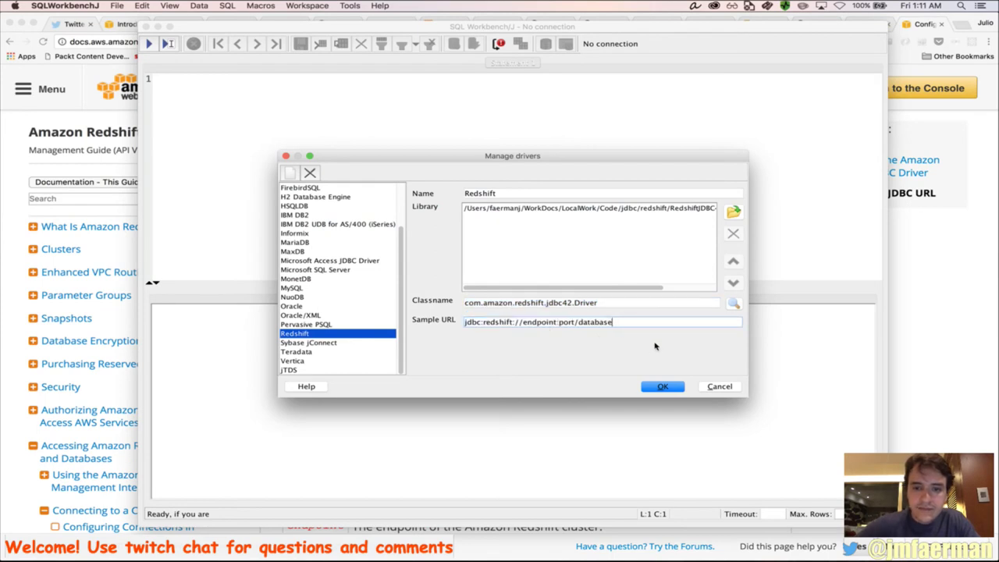
left_click(661, 387)
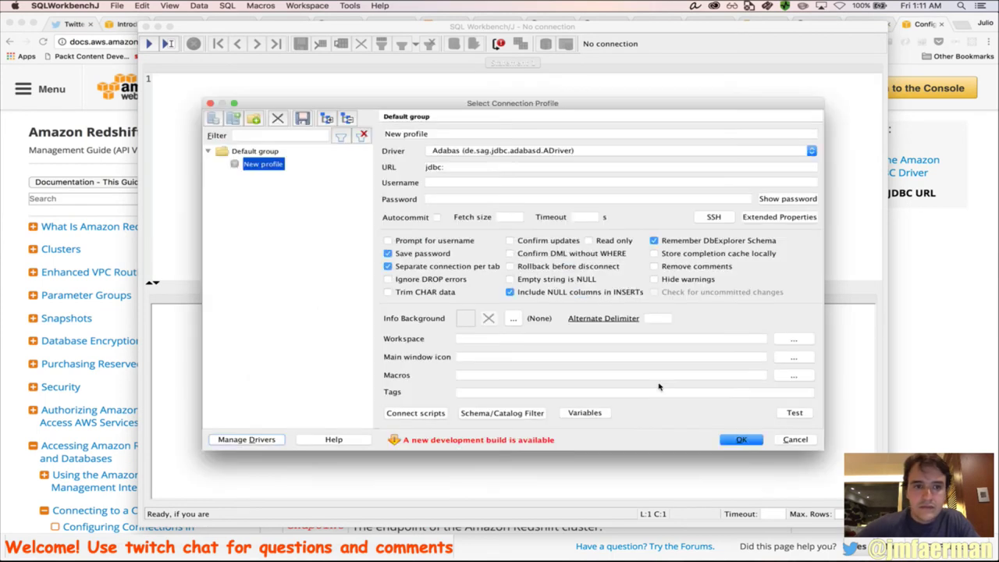
Name the new connection profile GDELT and choose the Redshift driver
double_click(452, 139)
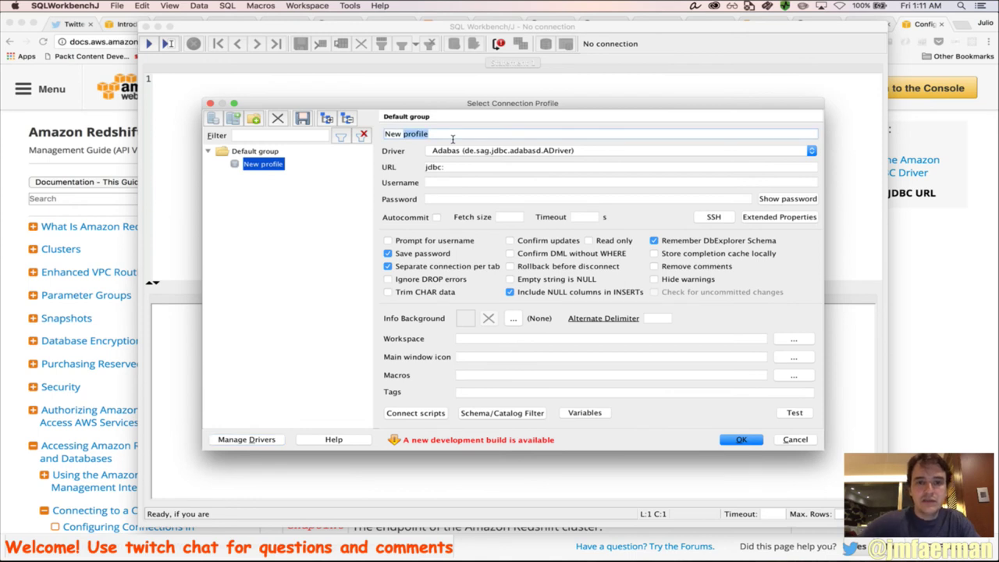
triple_click(452, 139)
type("GDELT")
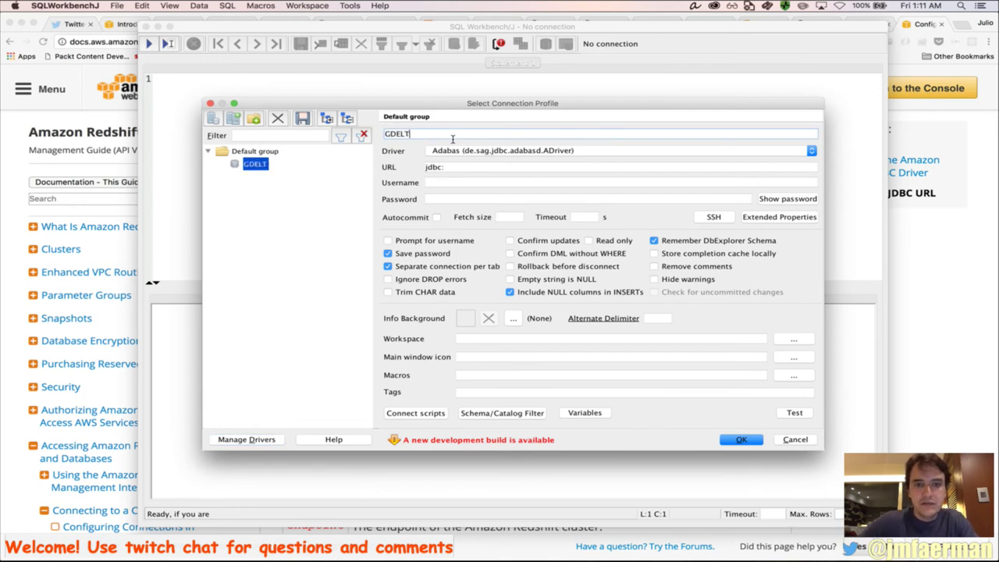
left_click(513, 153)
key("r")
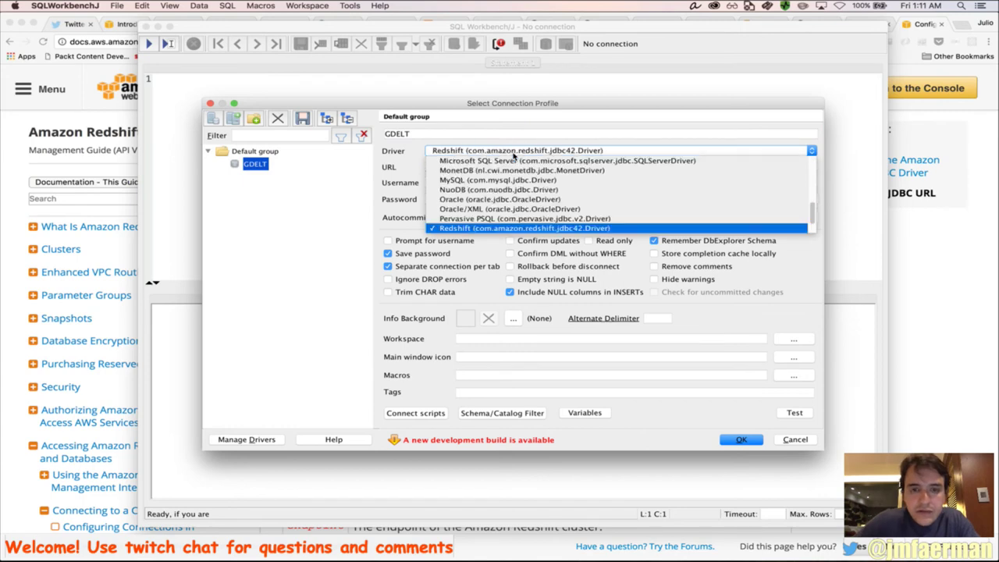
key("Return")
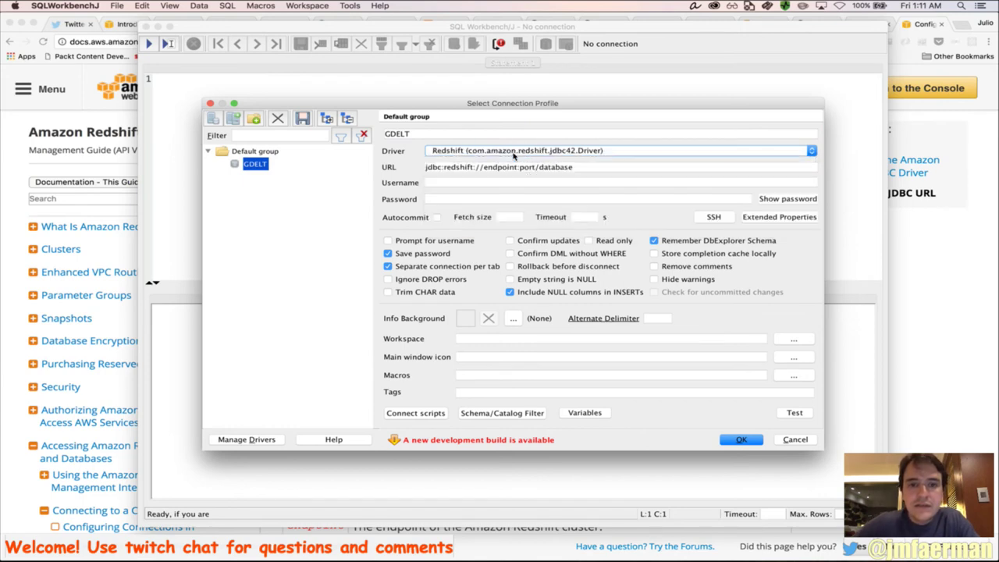
triple_click(493, 173)
Copy the gdelt cluster's endpoint from the Redshift Clusters page in Firefox
key("super+Tab")
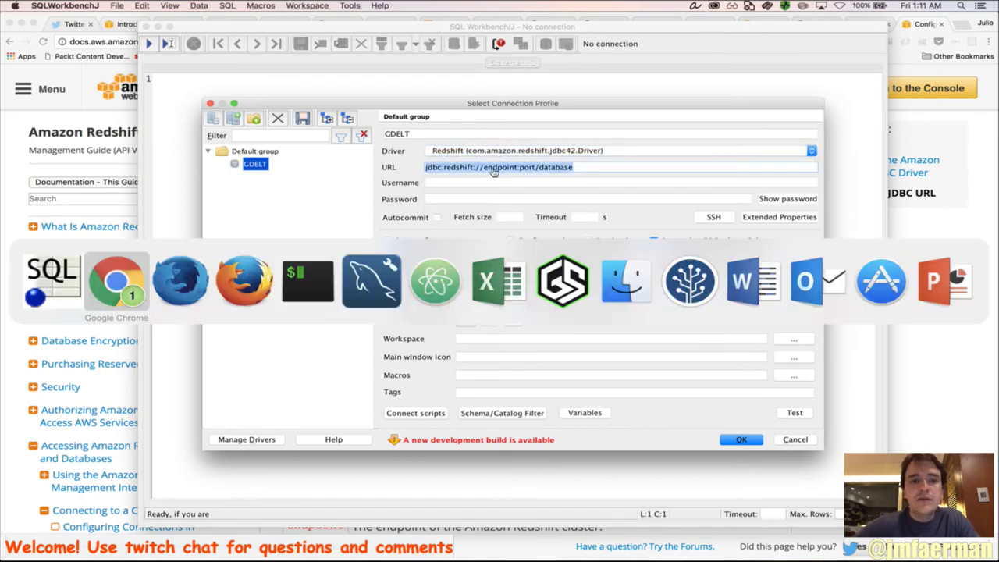
key("super+Tab")
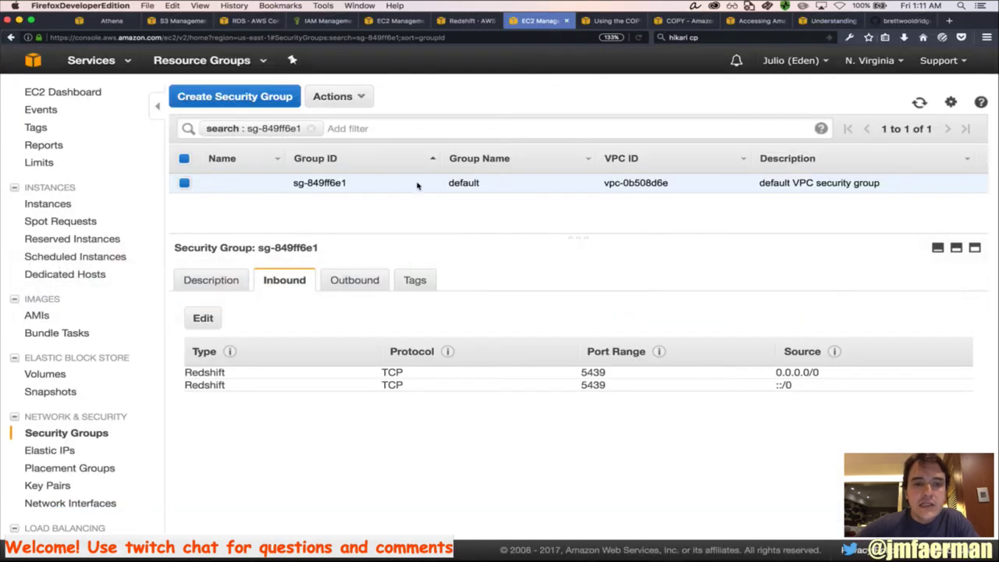
left_click(472, 20)
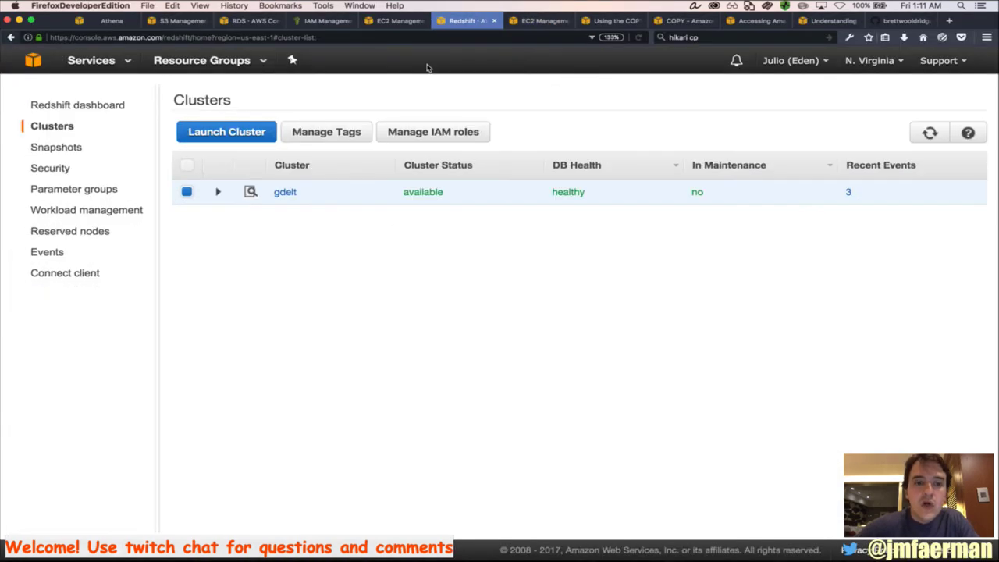
left_click(219, 191)
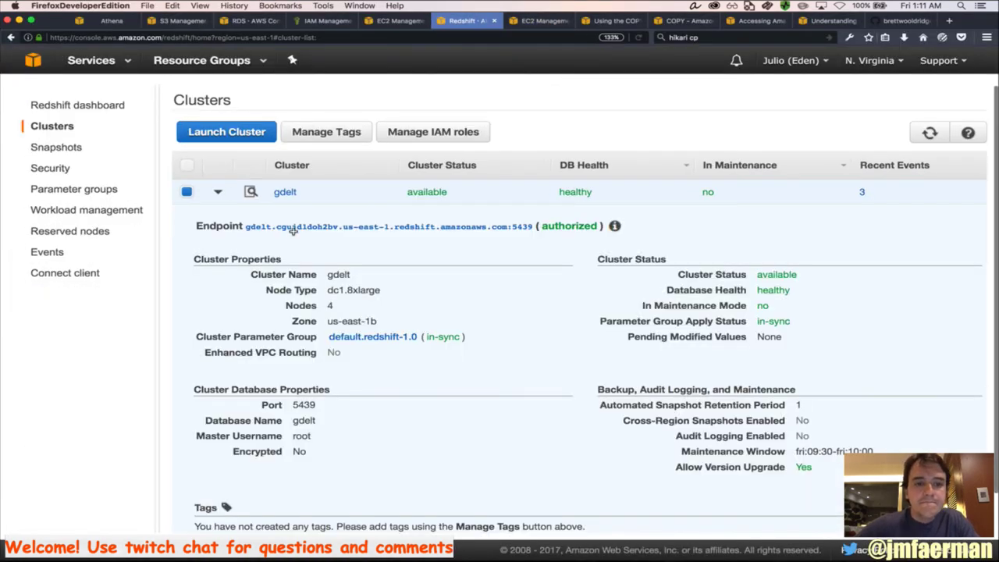
triple_click(291, 236)
key("super+c")
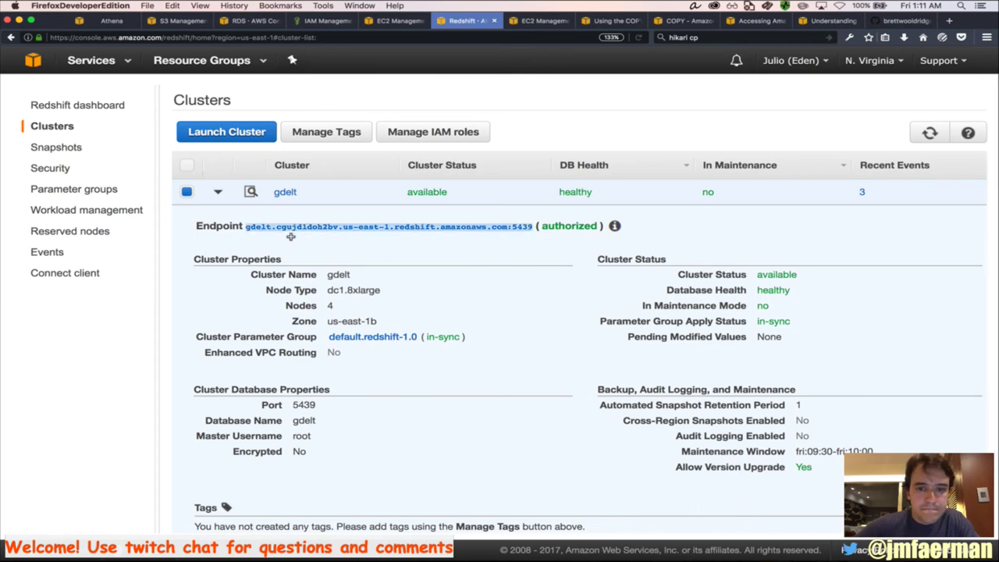
key("super+Tab")
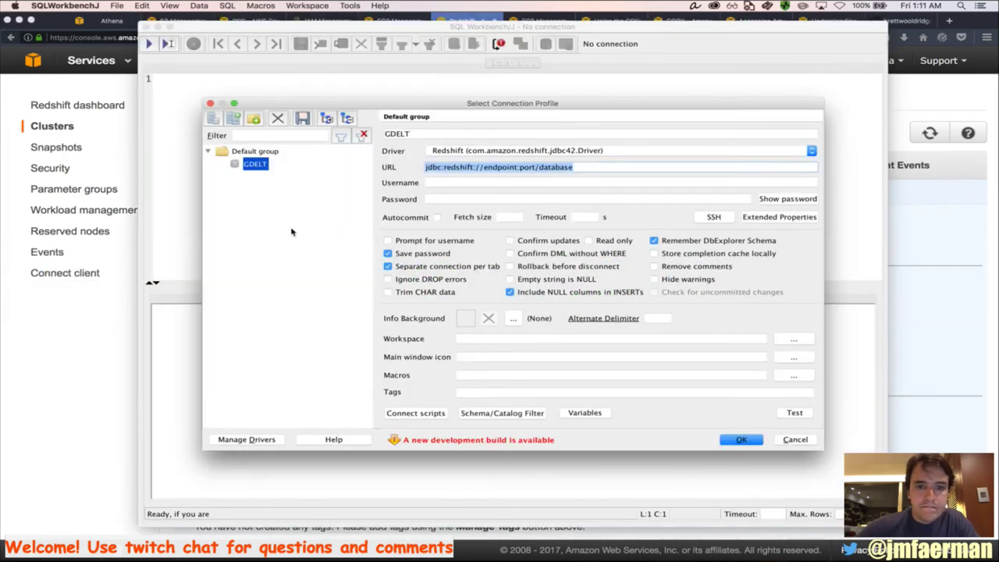
Set the URL to the gdelt endpoint plus /gdelt, username root, and enter the password
left_click(485, 167)
key("shift+End")
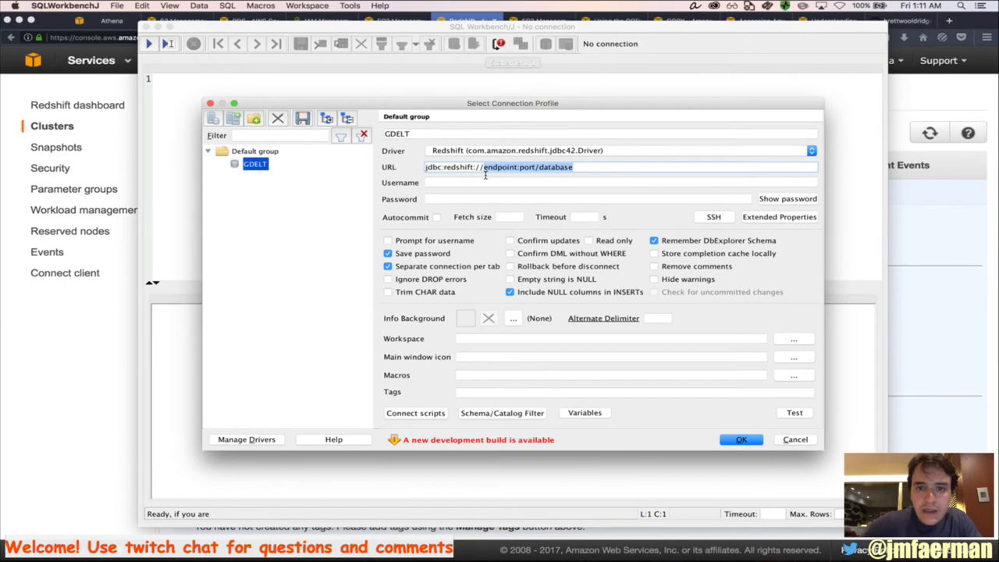
key("super+v")
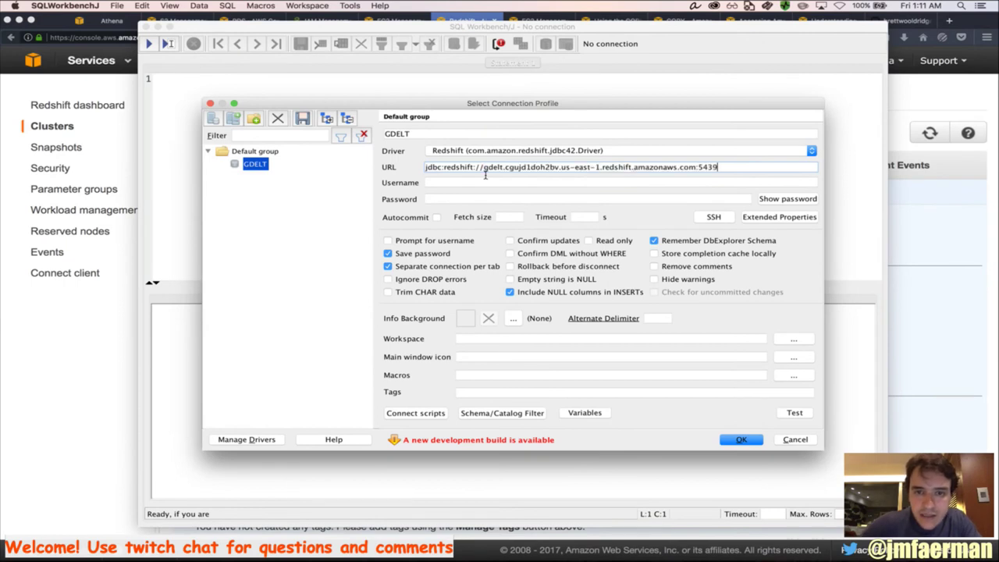
type("/gdel")
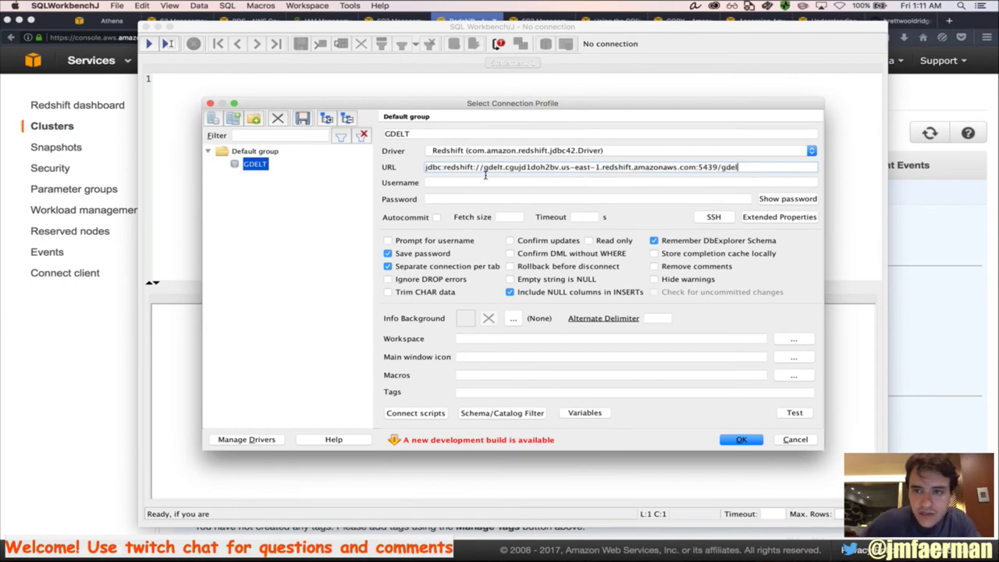
type("t")
left_click(454, 186)
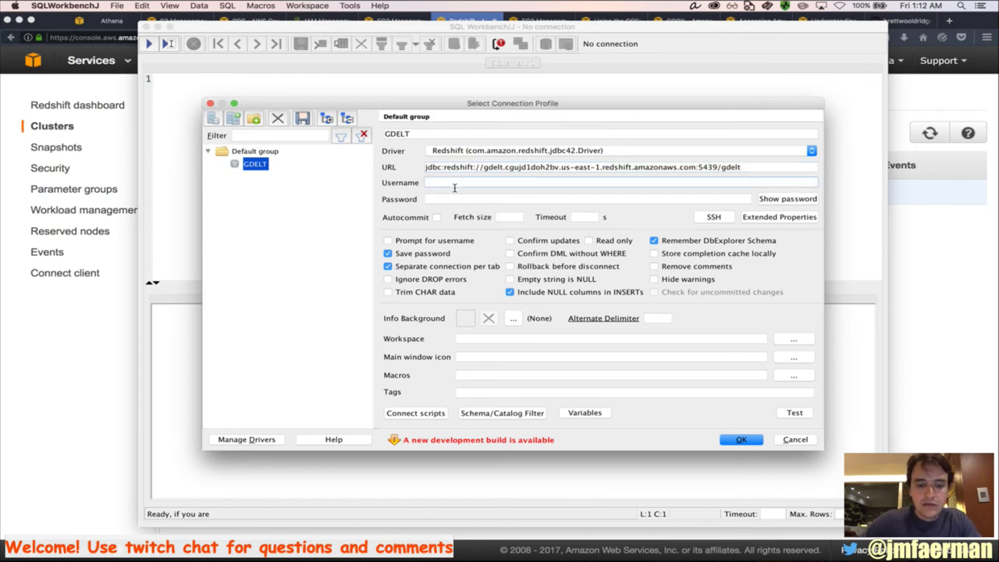
type("root")
left_click(439, 202)
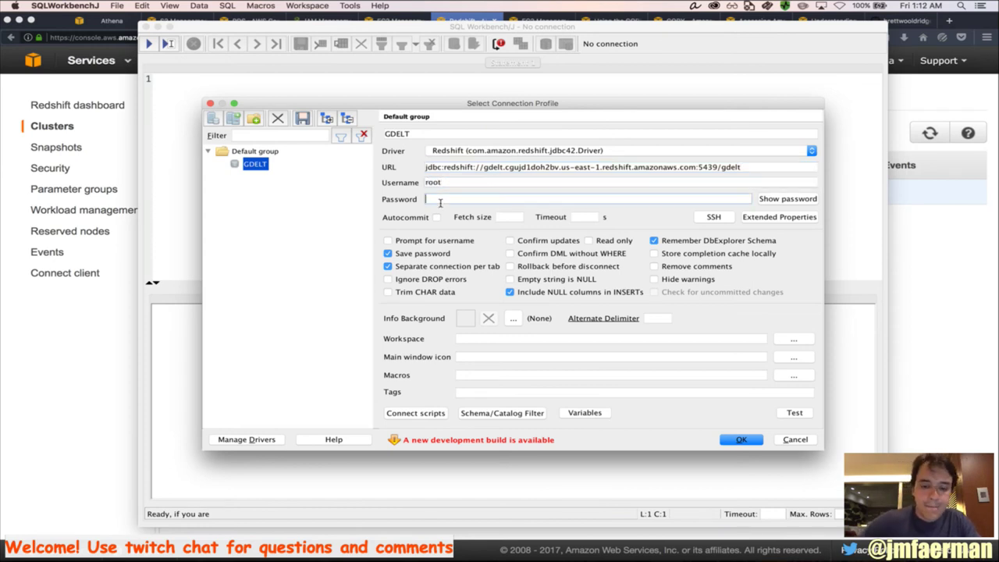
type("••••••••••••")
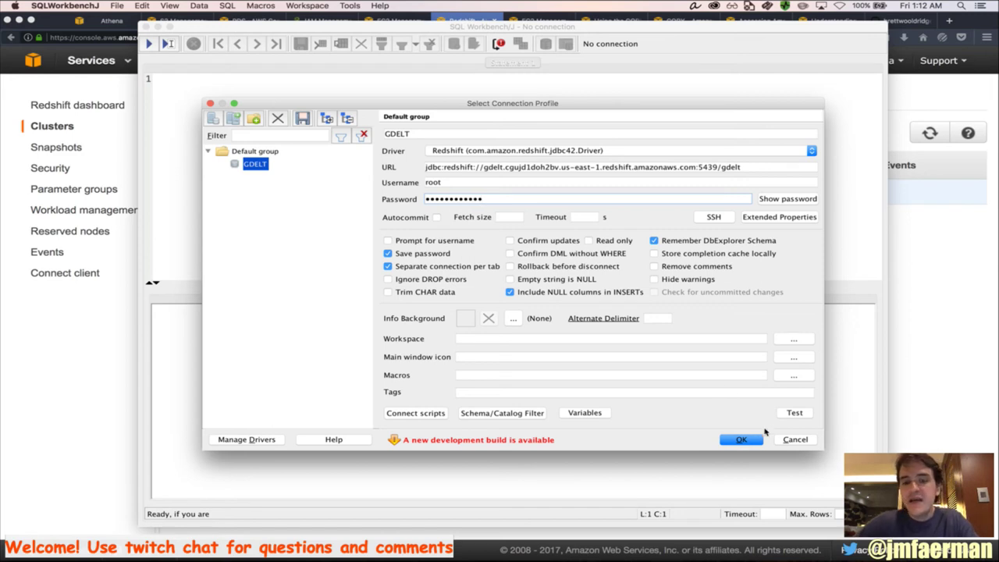
Test the GDELT connection successfully, then save the profile and connect
left_click(794, 413)
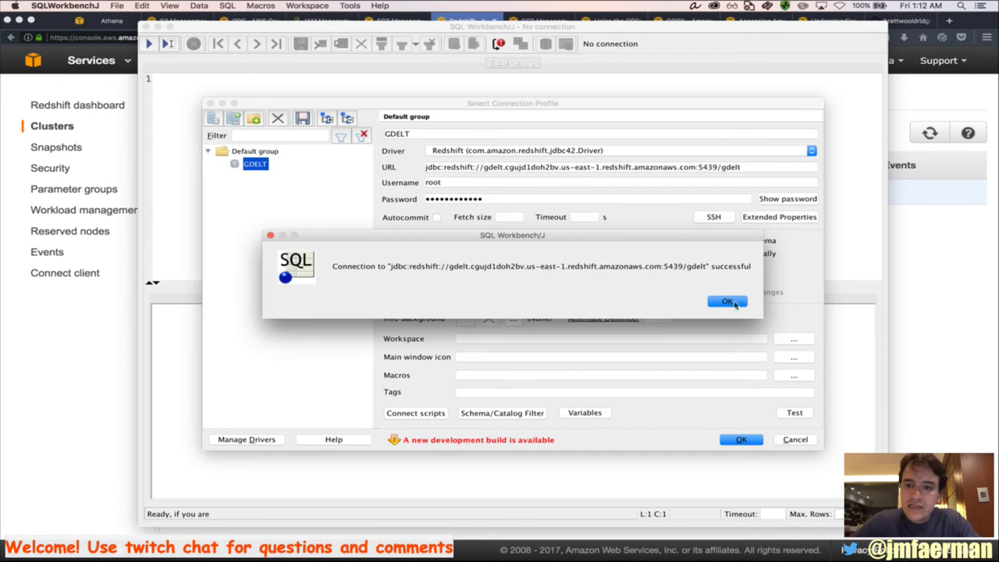
left_click(738, 303)
left_click(742, 440)
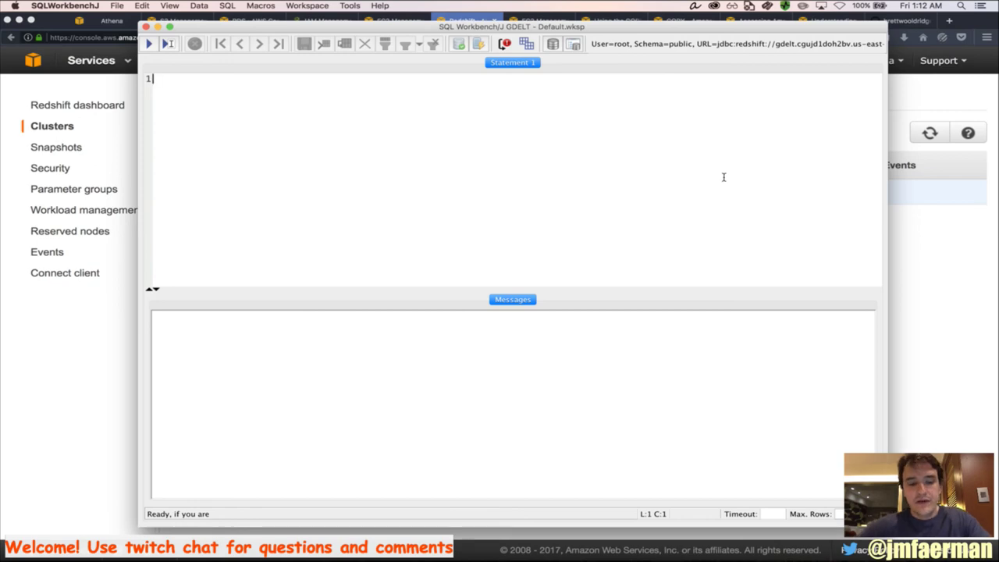
Maximize the empty SQL Workbench/J editor and bring up Chrome's Redshift JDBC URL docs
key("alt+super+f")
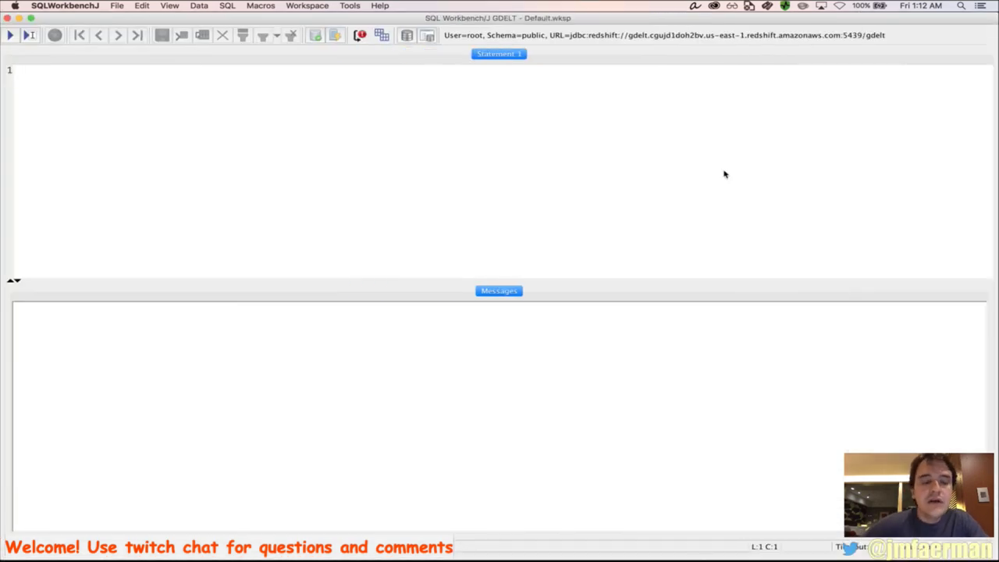
key("super+Tab")
key("super+Tab")
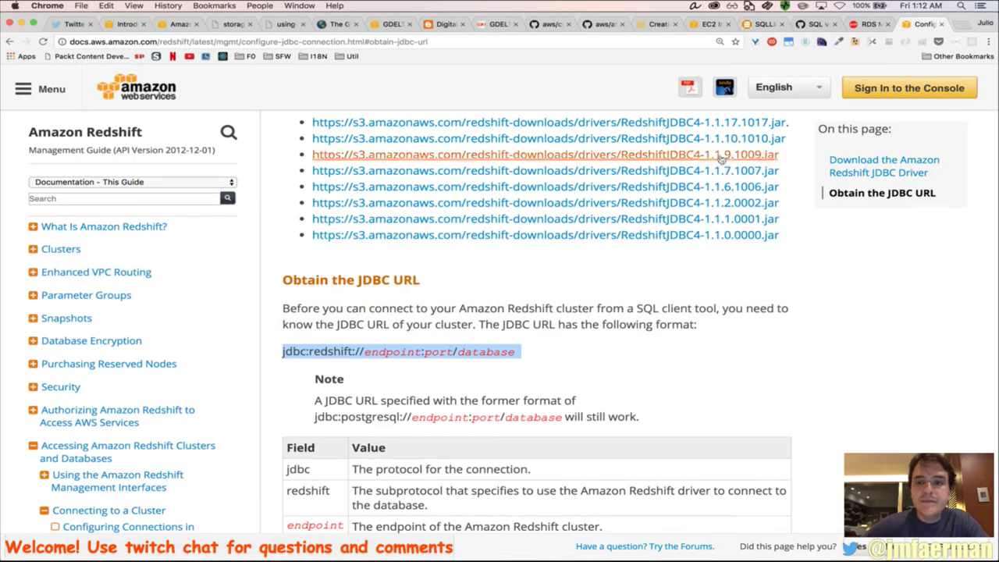
Reload the suspended Creating External Schemas page and locate the spectrum_schema example
left_click(660, 25)
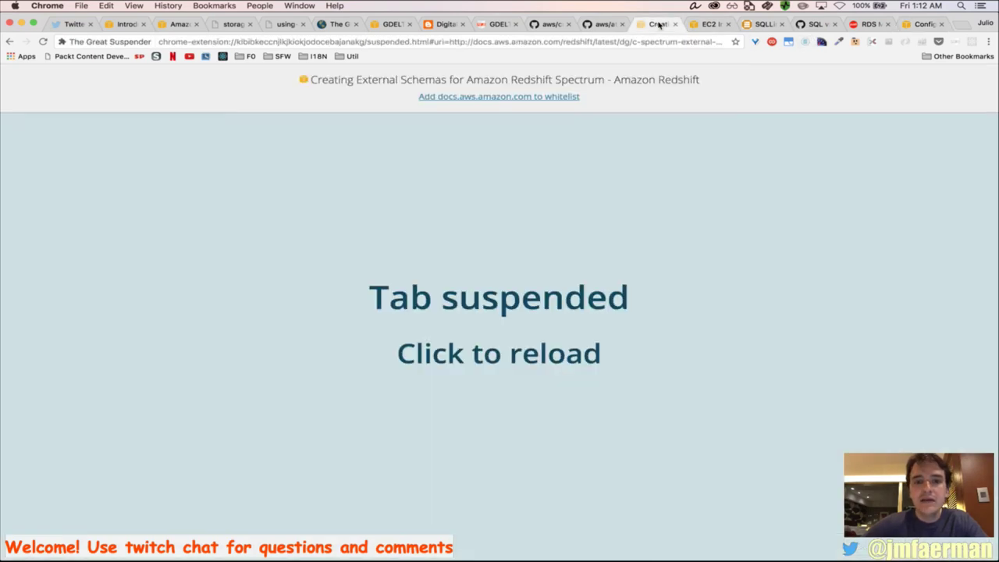
left_click(499, 102)
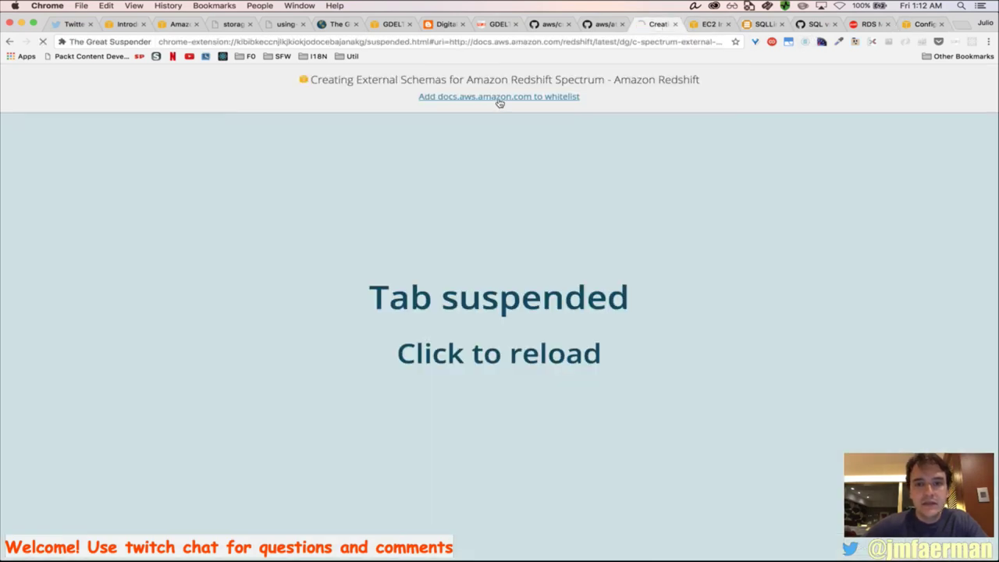
scroll(412, 353, "down", 1)
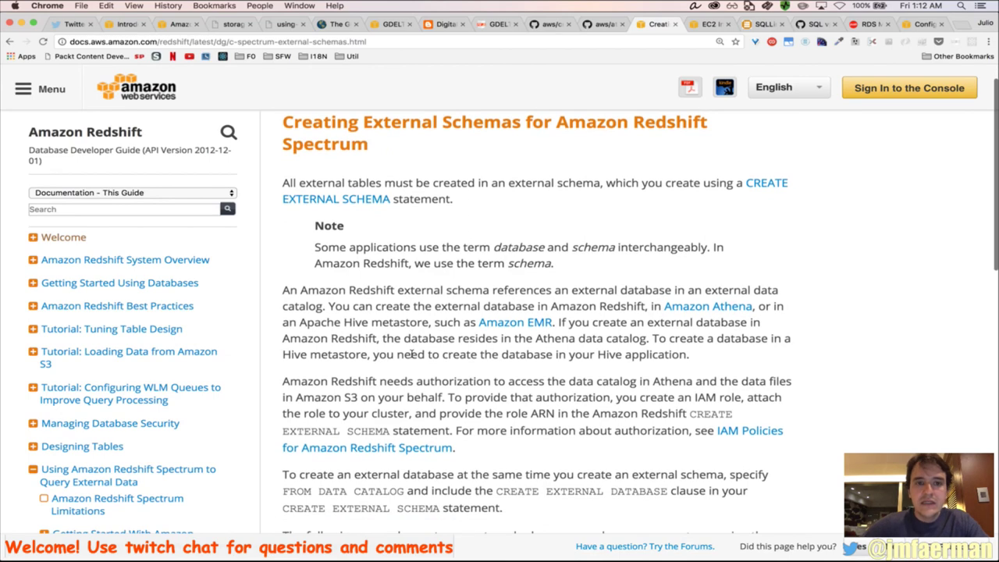
scroll(414, 347, "down", 1)
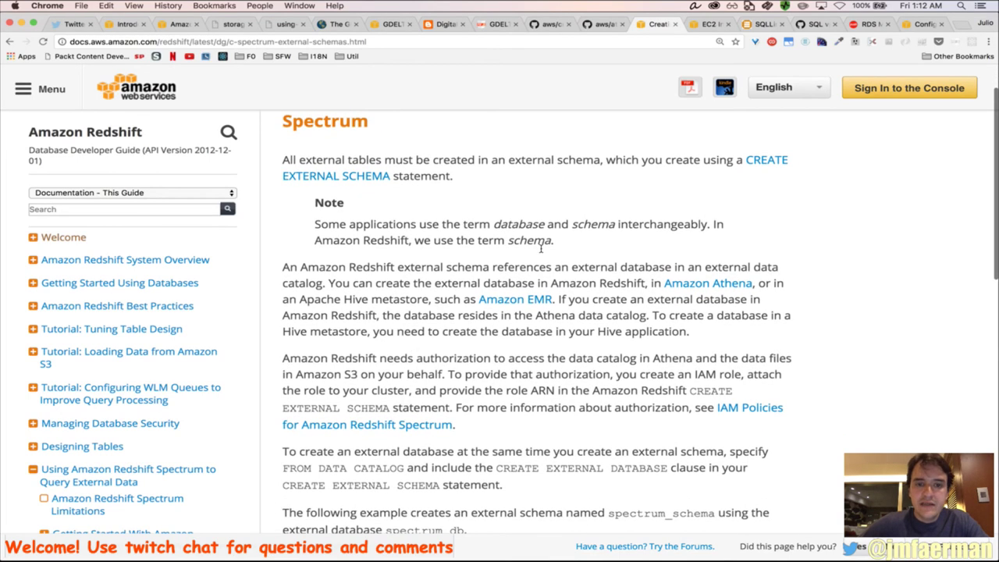
scroll(541, 248, "down", 5)
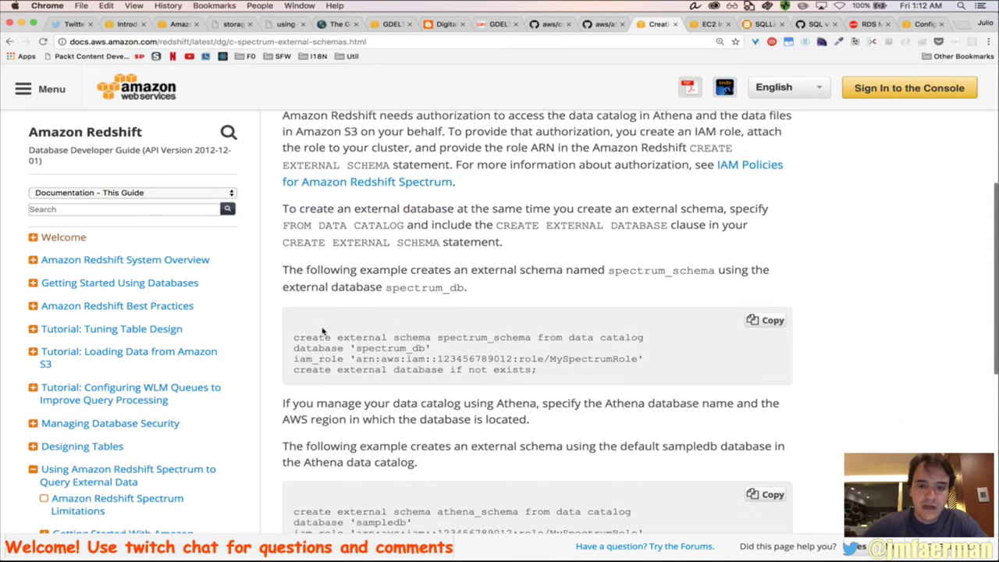
left_click_drag(316, 332, 539, 378)
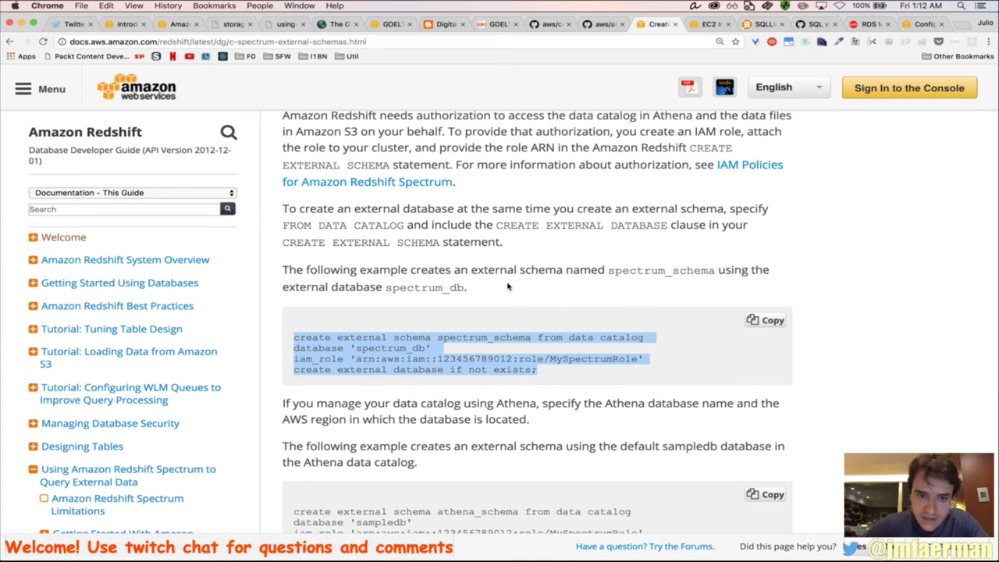
scroll(531, 306, "down", 3)
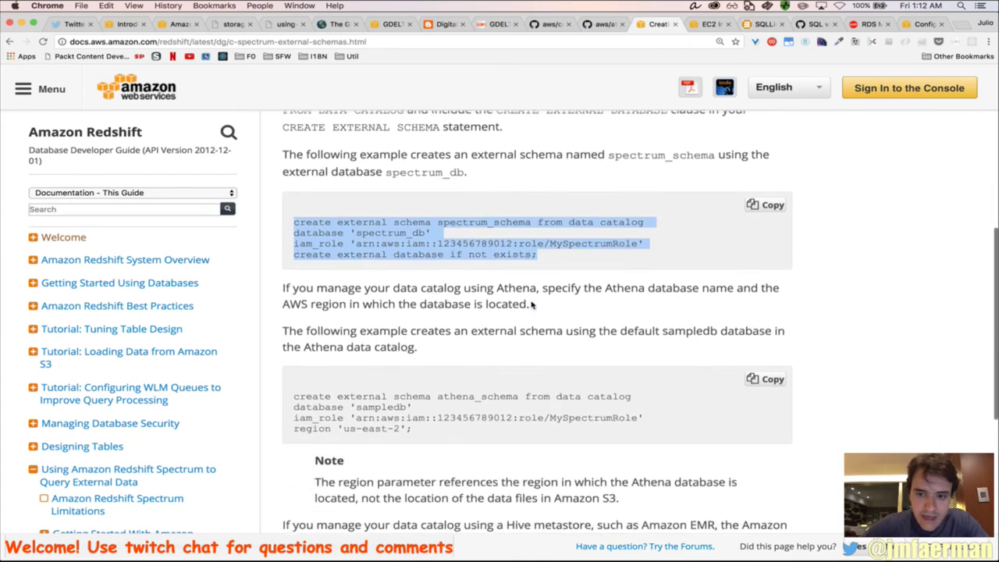
left_click(490, 329)
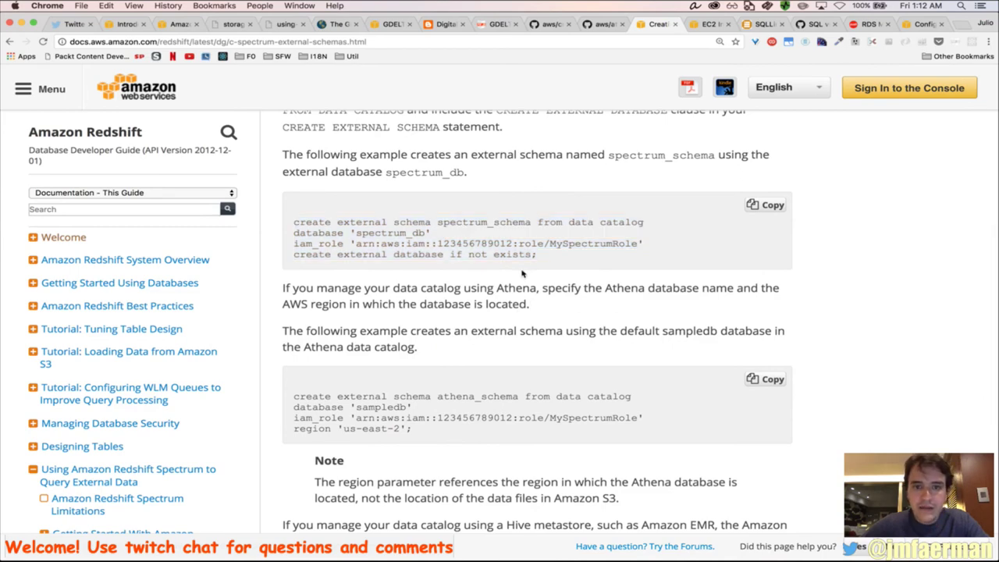
Select and copy the spectrum_schema example statement
scroll(487, 242, "up", 10)
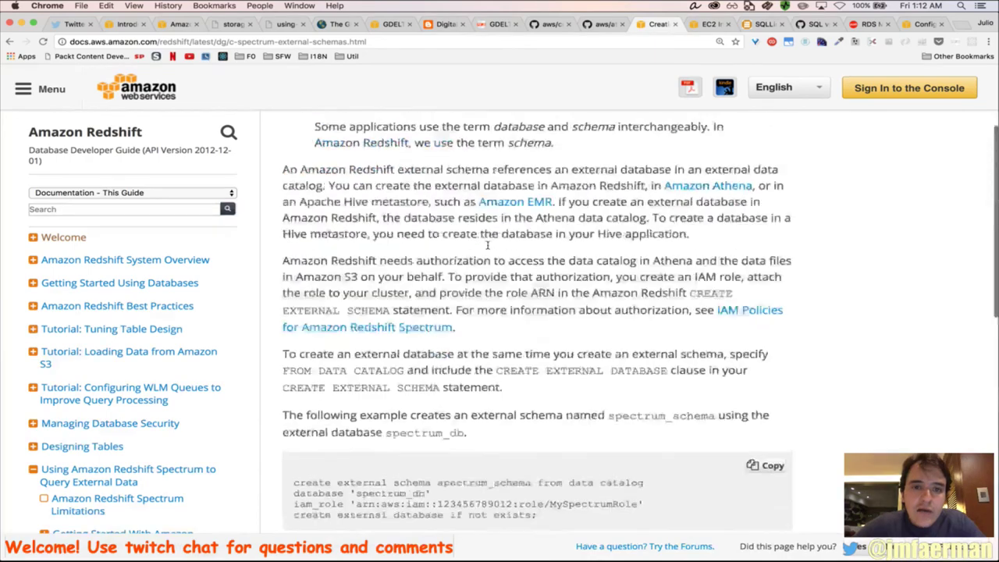
scroll(488, 242, "down", 2)
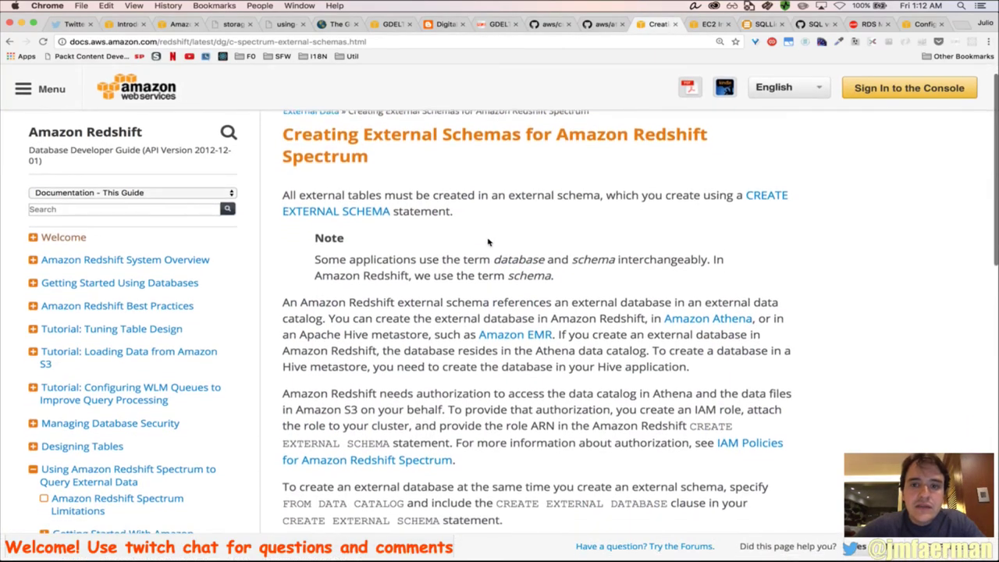
scroll(490, 243, "down", 2)
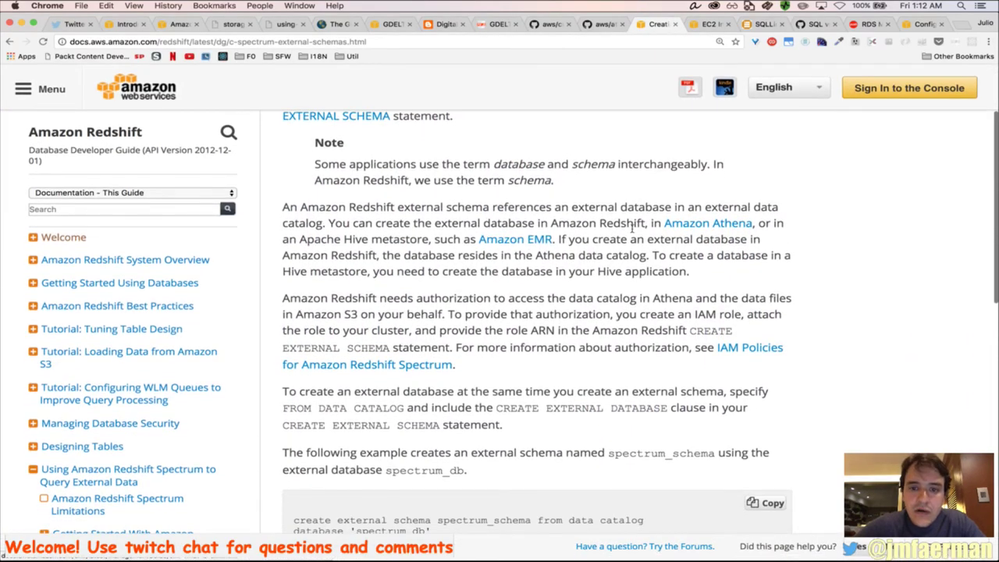
scroll(515, 290, "down", 3)
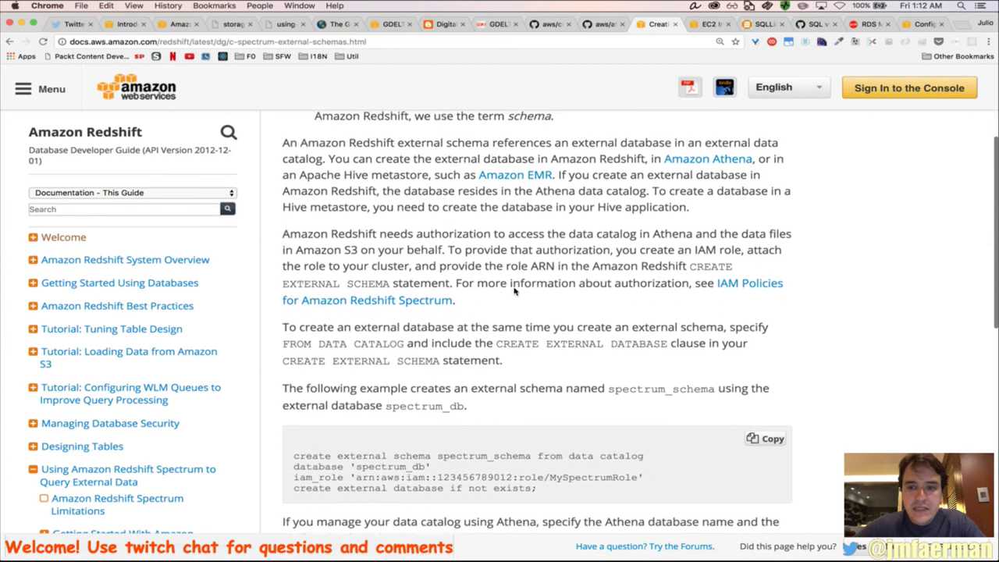
scroll(514, 291, "down", 3)
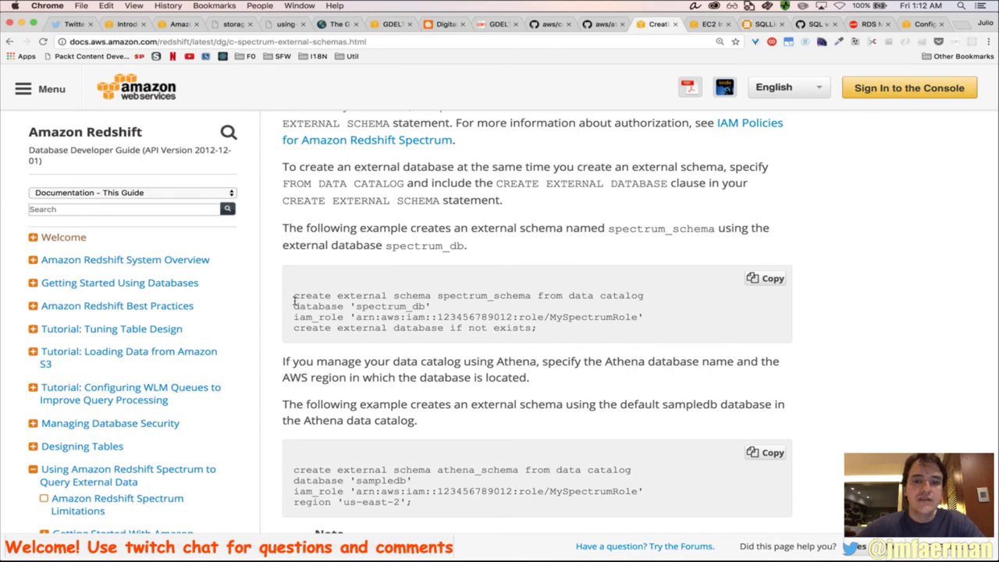
left_click_drag(295, 302, 537, 336)
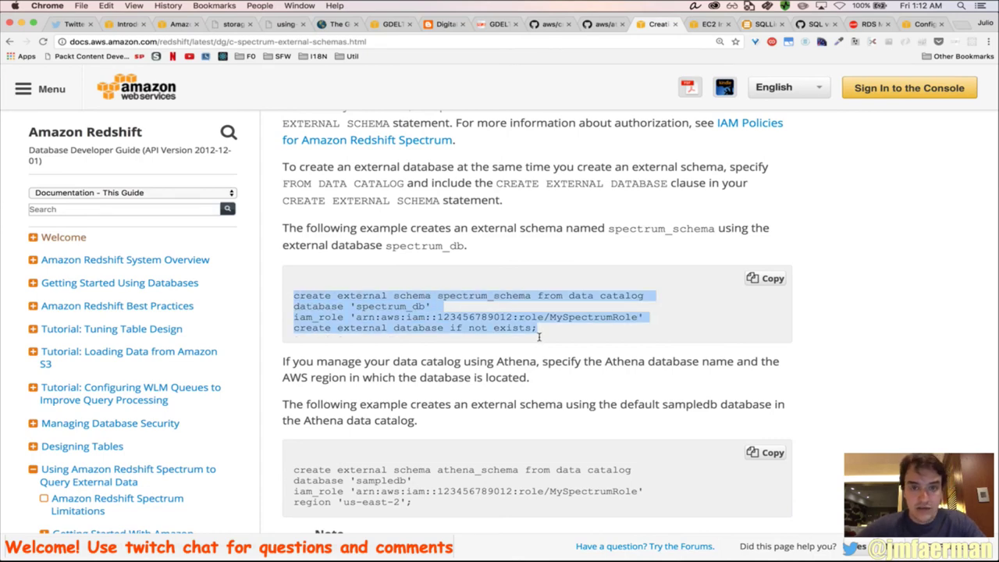
key("super+c")
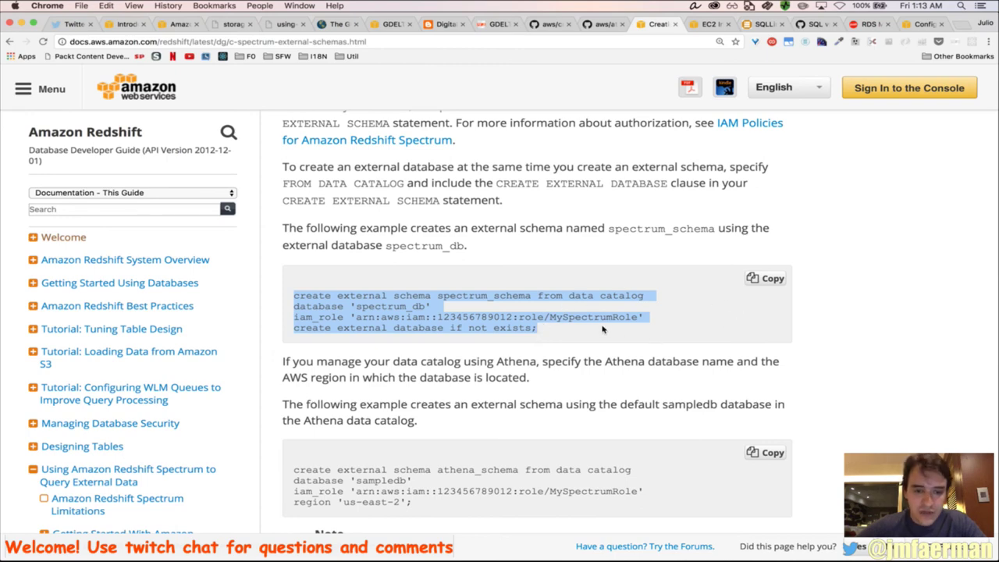
Select the athena_schema example statement and return to SQL Workbench/J
scroll(602, 330, "down", 2)
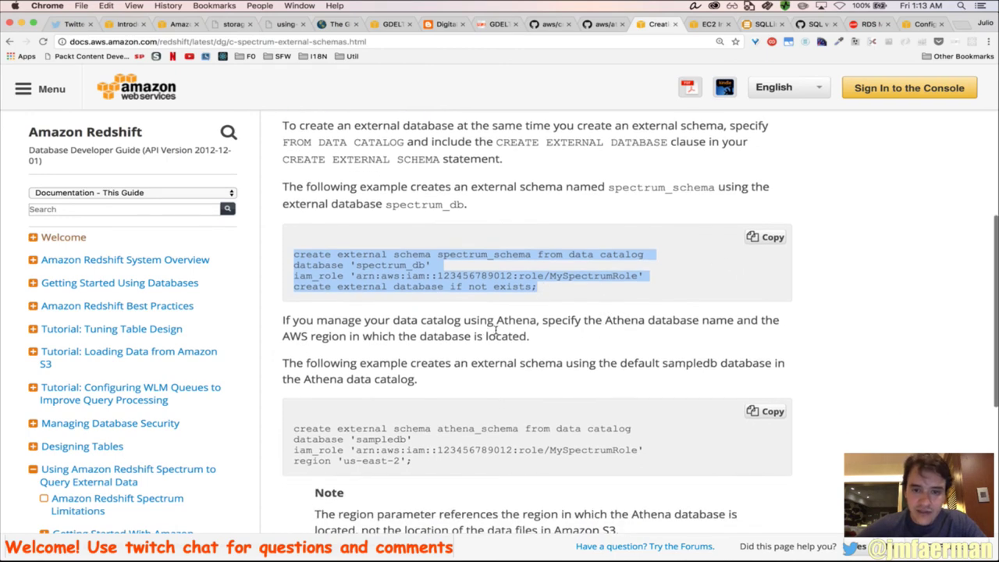
left_click(591, 326)
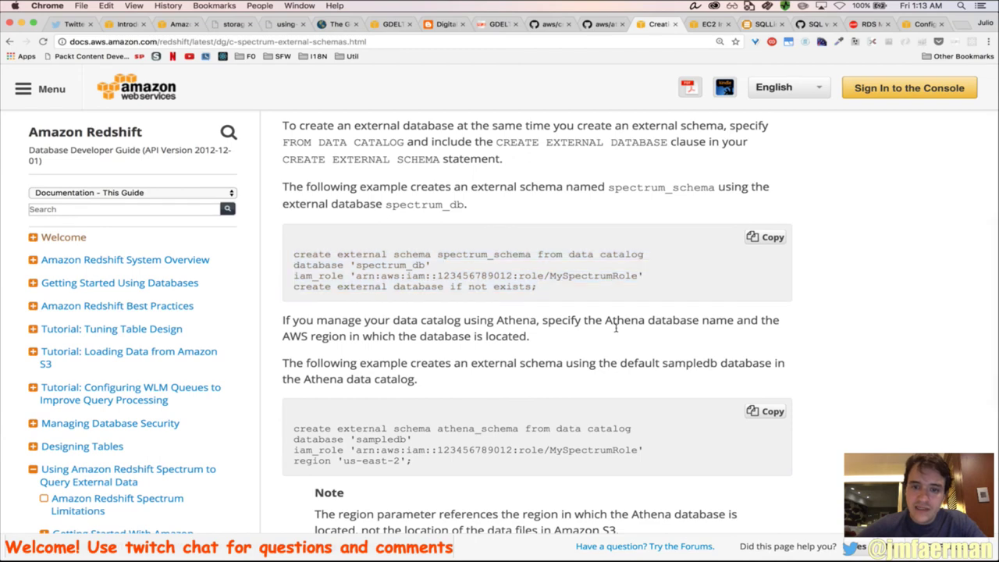
scroll(597, 349, "down", 1)
scroll(597, 349, "down", 2)
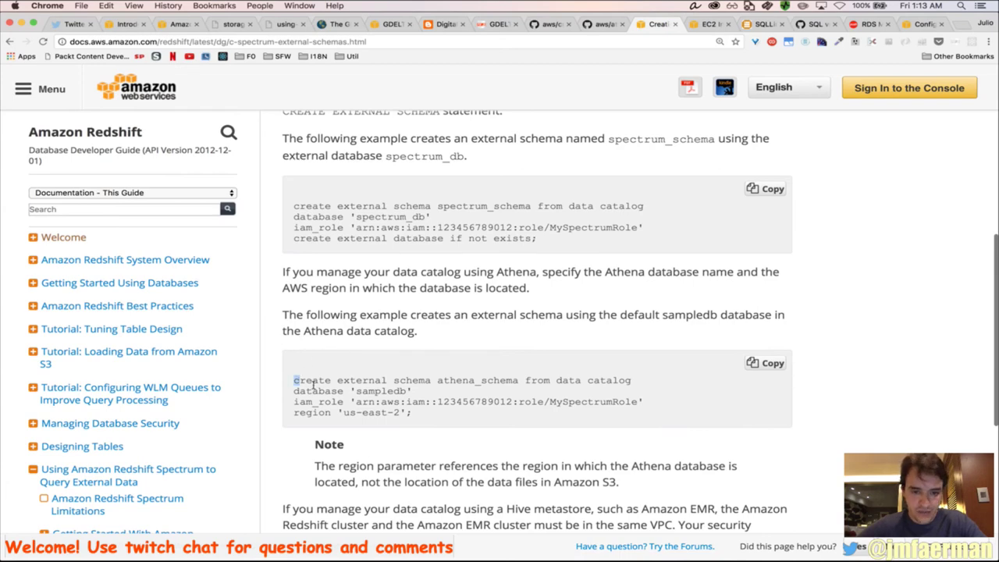
left_click_drag(295, 378, 440, 422)
key("super+Tab")
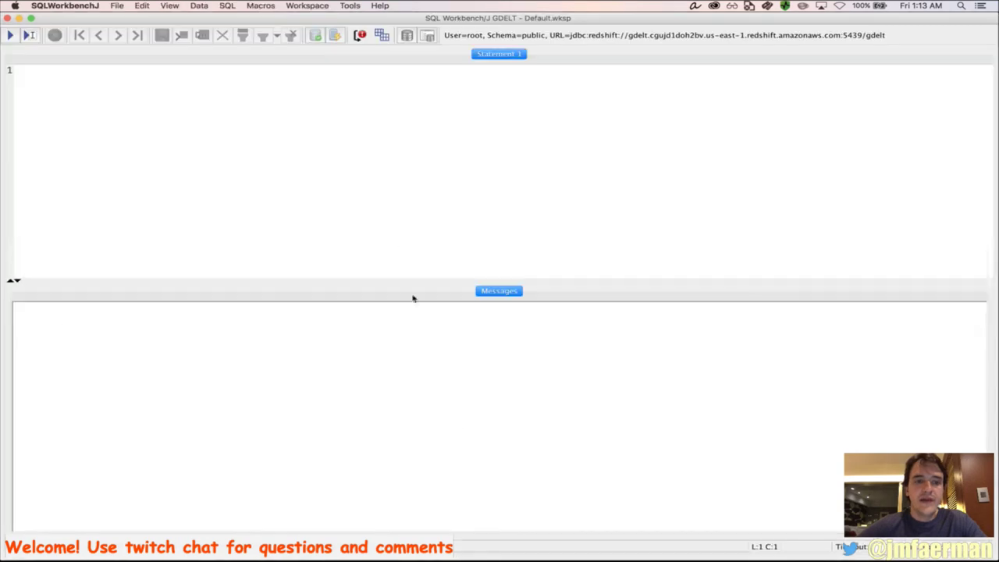
Paste the athena_schema example into the editor and change database 'sampledb' to 'gdelt'
key("super+v")
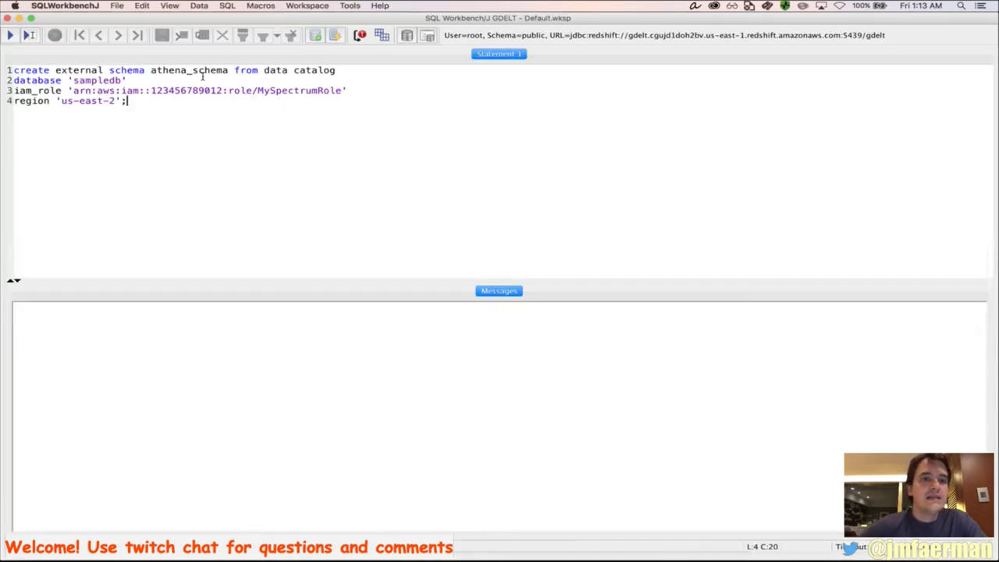
double_click(95, 86)
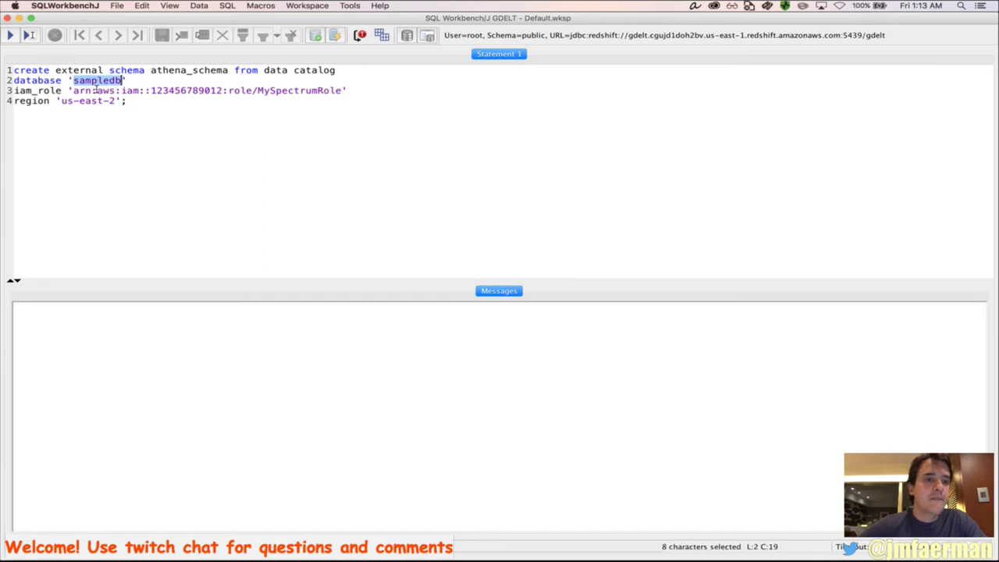
type("gdelt")
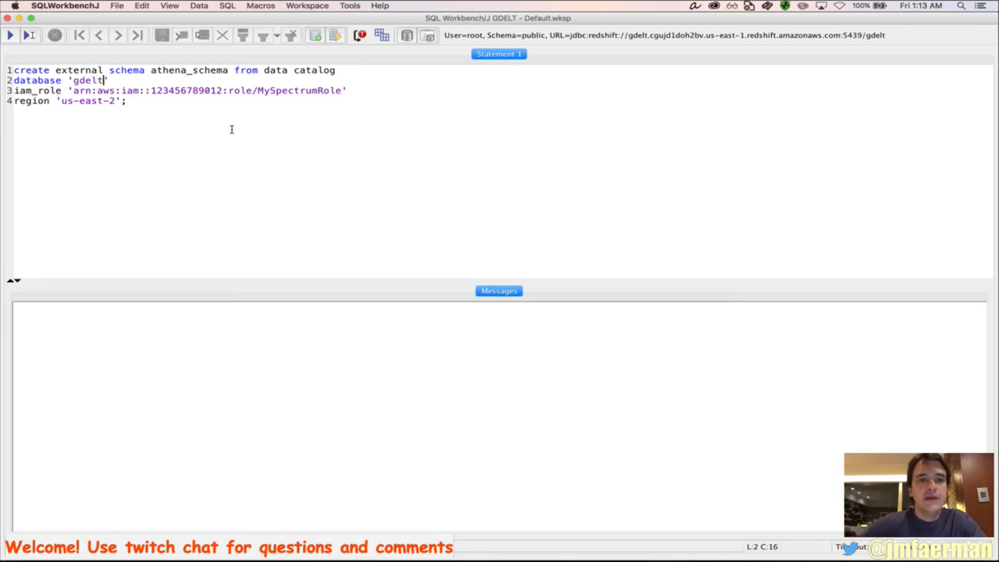
key("super+Tab")
key("super+Tab")
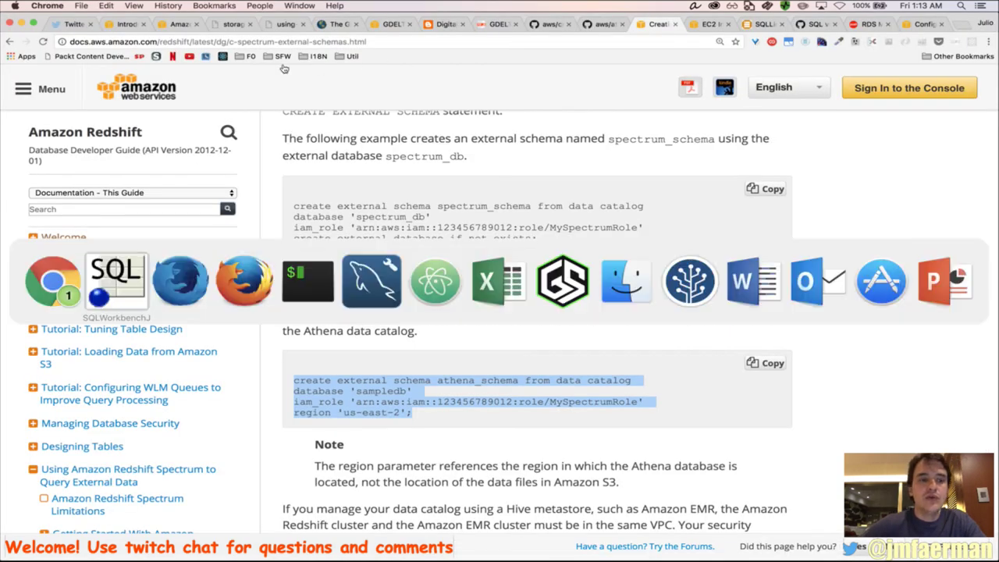
key("super+Tab")
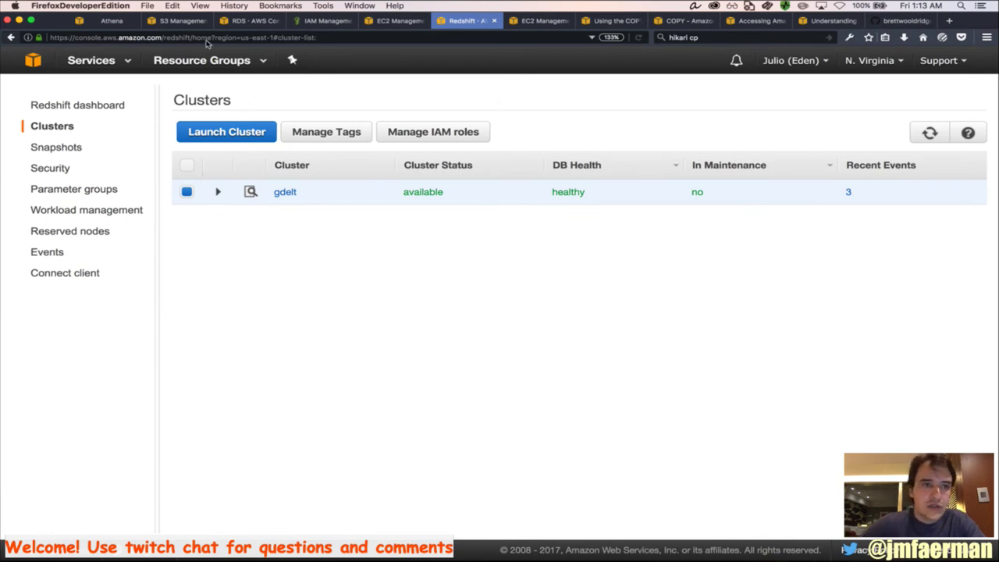
Select the gdeltroleredshift Role ARN in IAM, then look over the RDS dashboard
left_click(320, 21)
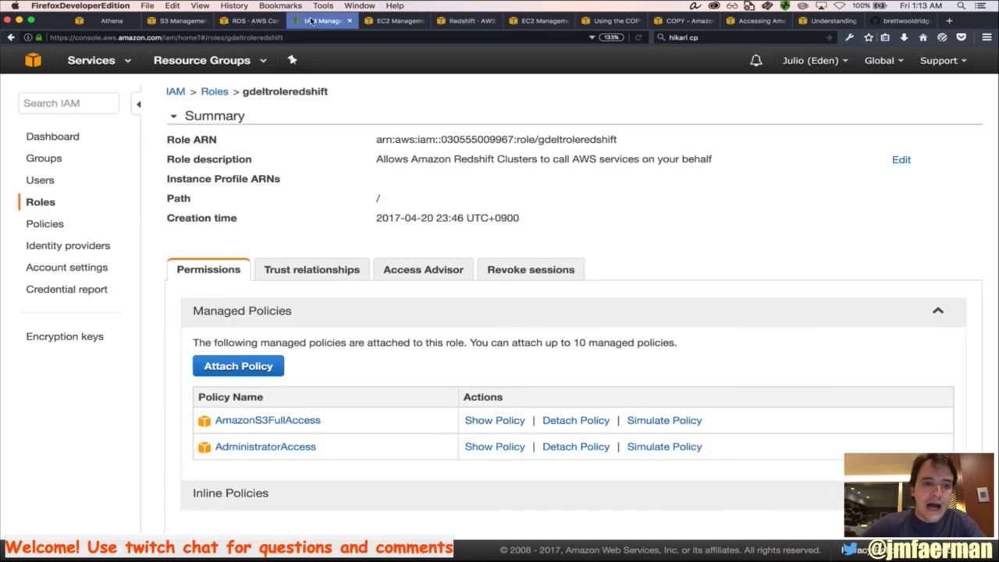
triple_click(446, 144)
key("super+c")
key("super+Tab")
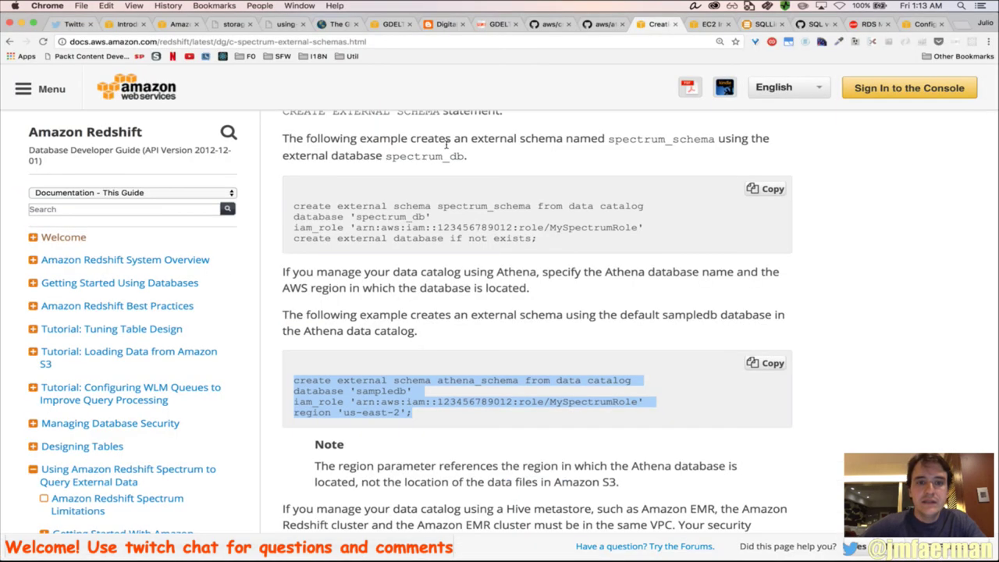
key("super+Tab")
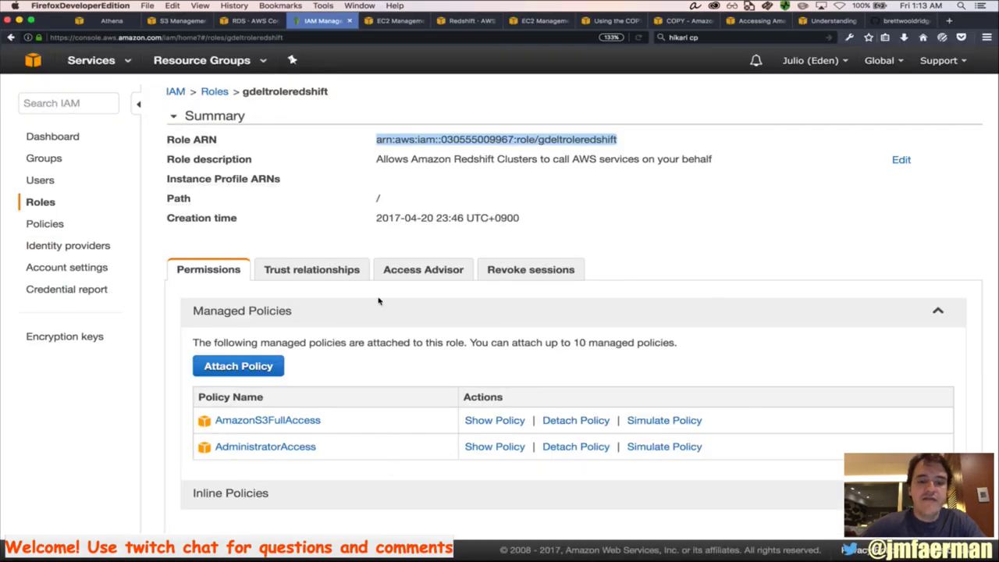
left_click(250, 21)
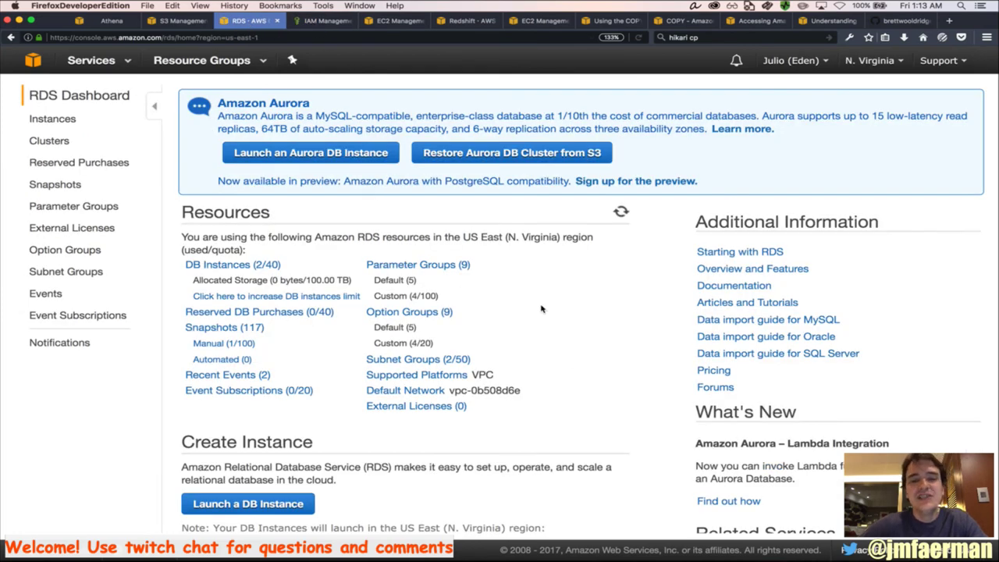
key("super+Tab")
key("super+Tab")
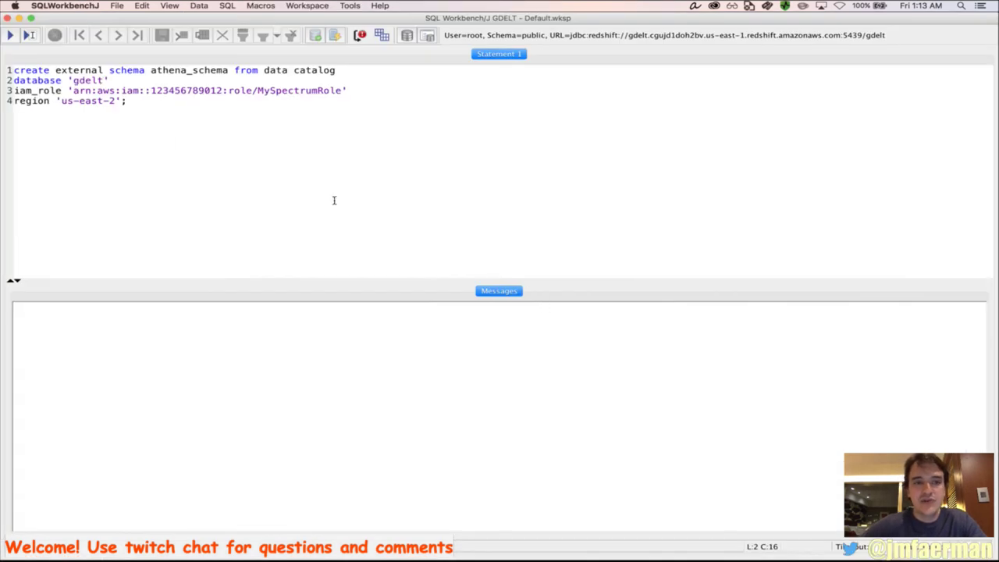
Paste the gdeltroleredshift role ARN, change the region to us-east-1, and create athena_schema
key("Down")
key("Left")
key("Left")
key("Left")
key("Left")
key("Left")
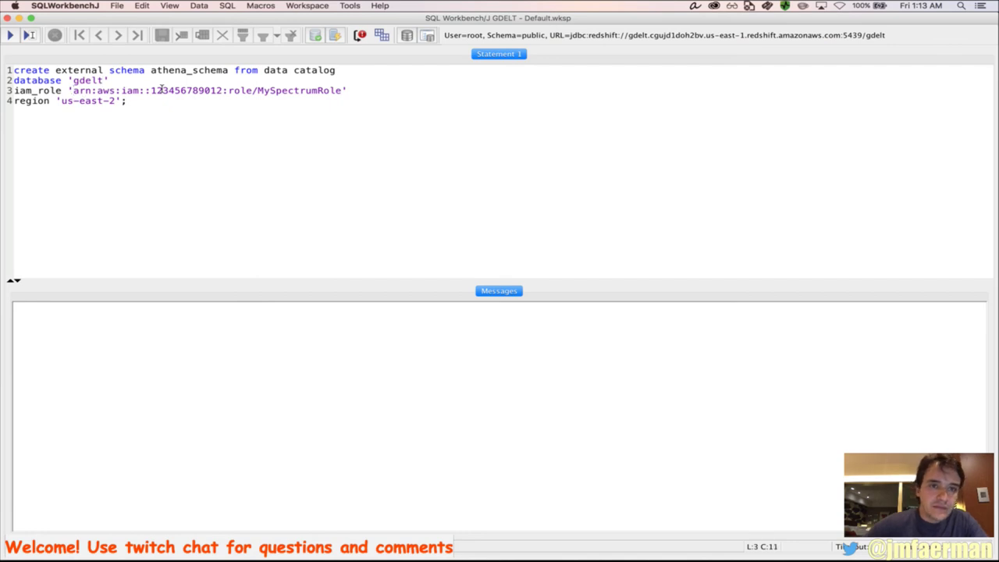
key("shift+End")
key("shift+Left")
key("super+v")
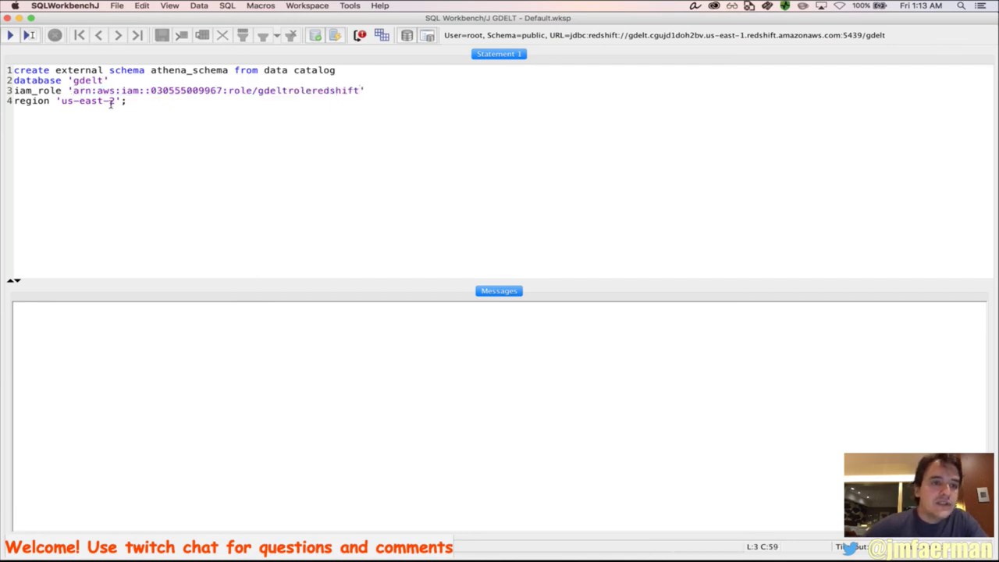
left_click(109, 101)
key("BackSpace")
type("1")
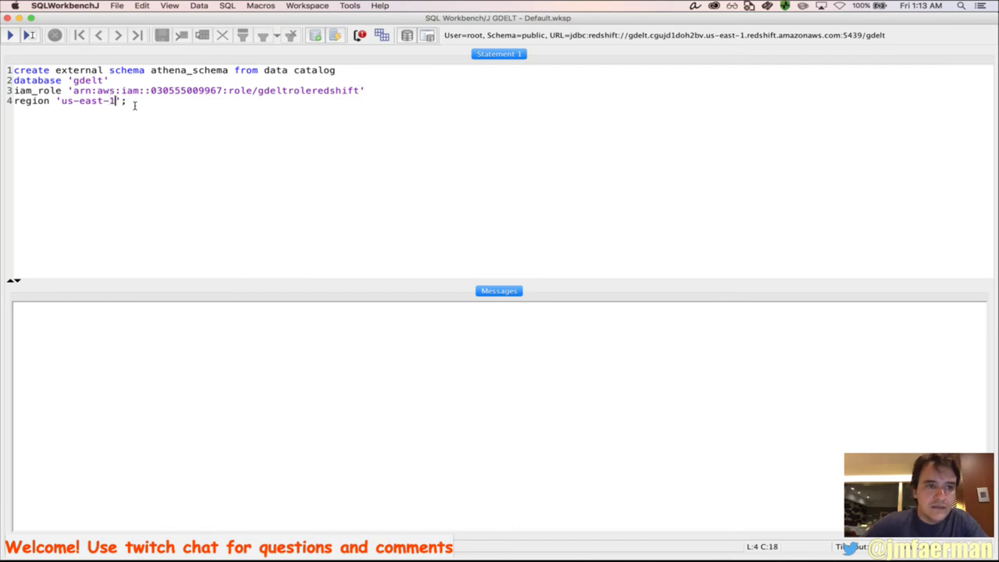
left_click(204, 105)
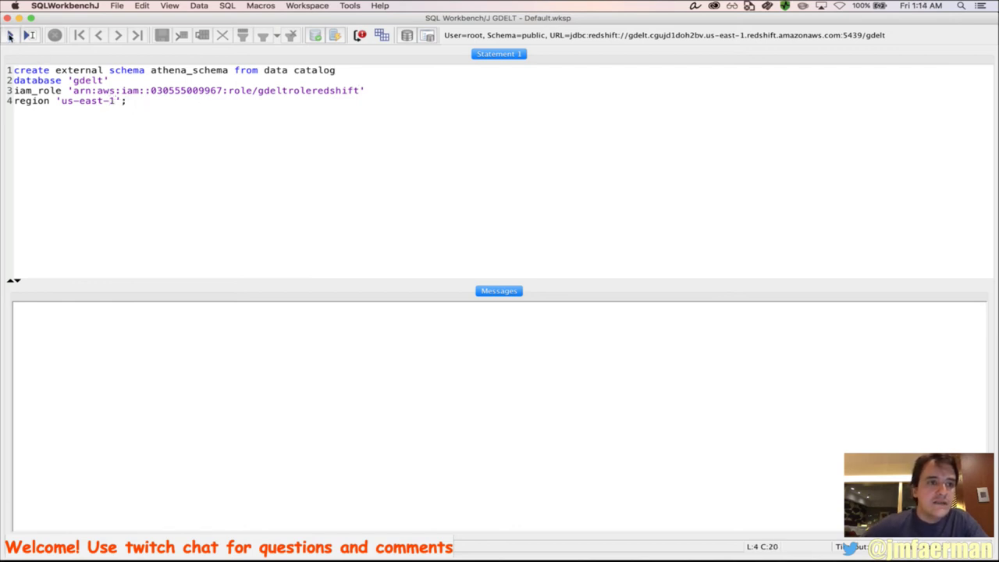
left_click(10, 36)
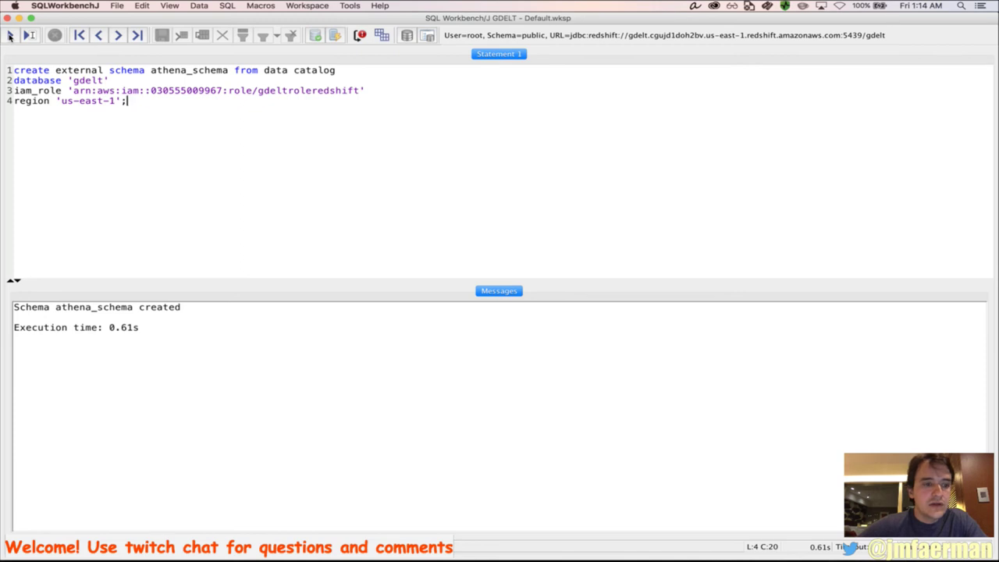
Rename the schema from athena_schema to gdelt and run the statement again
double_click(94, 309)
key("super+c")
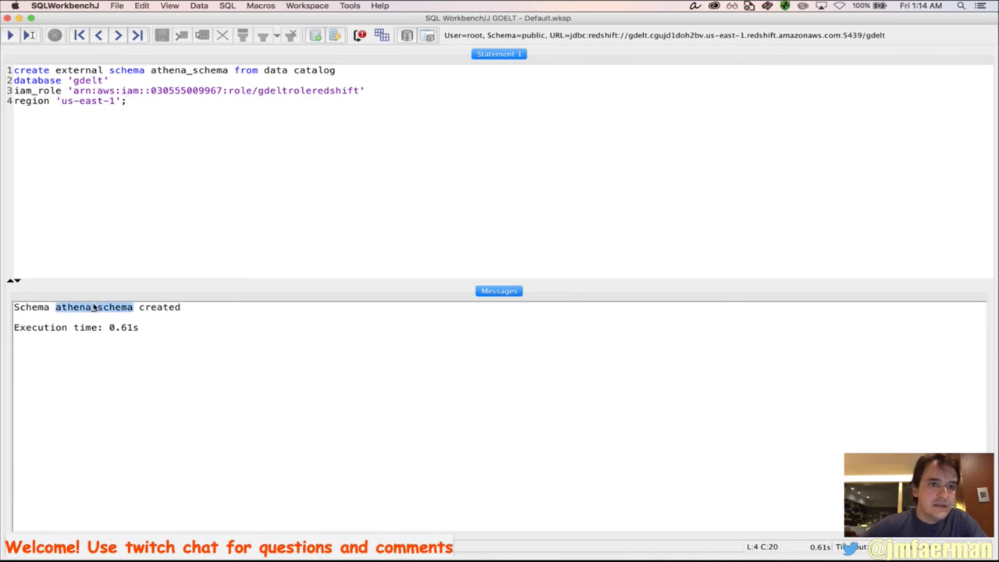
double_click(190, 71)
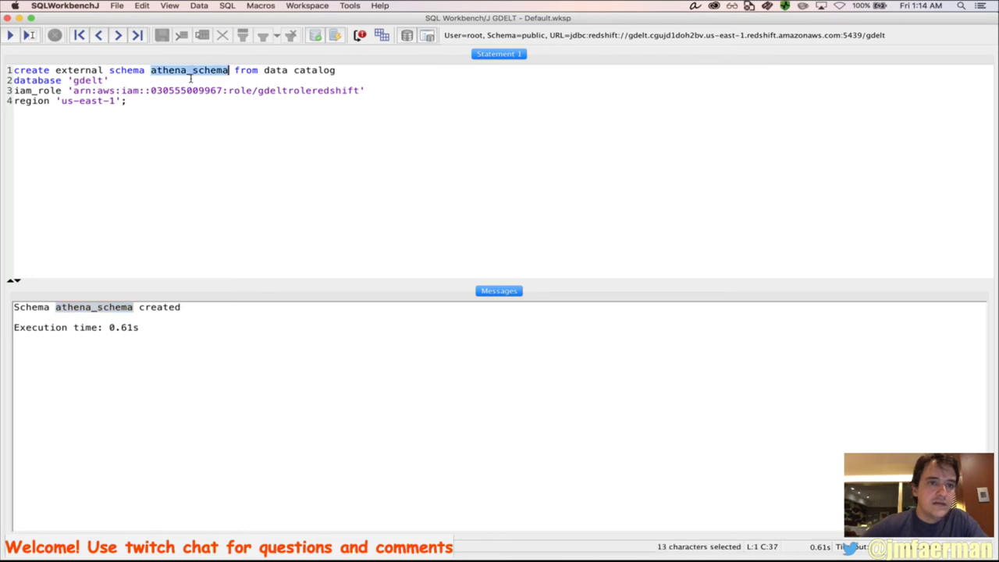
type("gdelt")
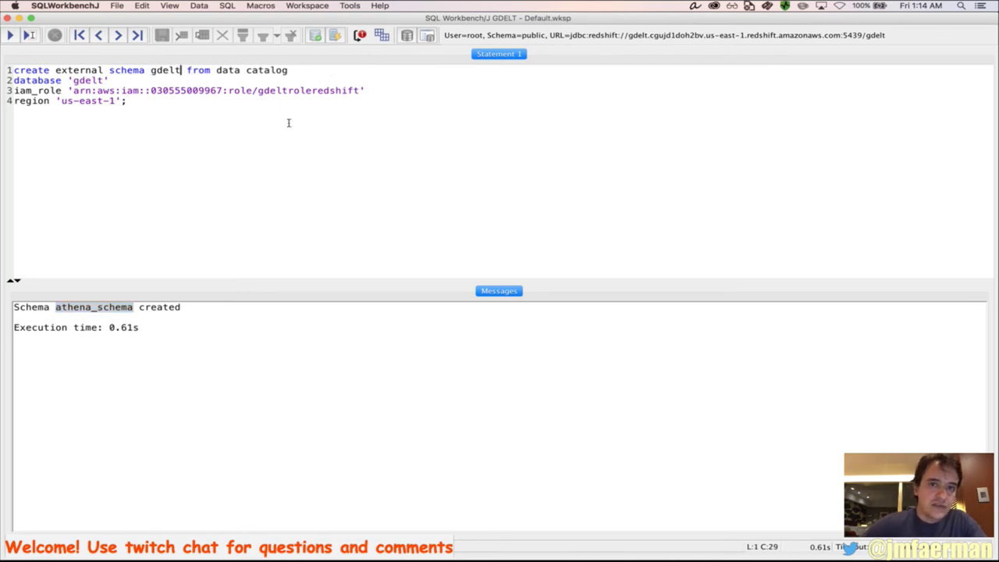
left_click(289, 171)
left_click(10, 36)
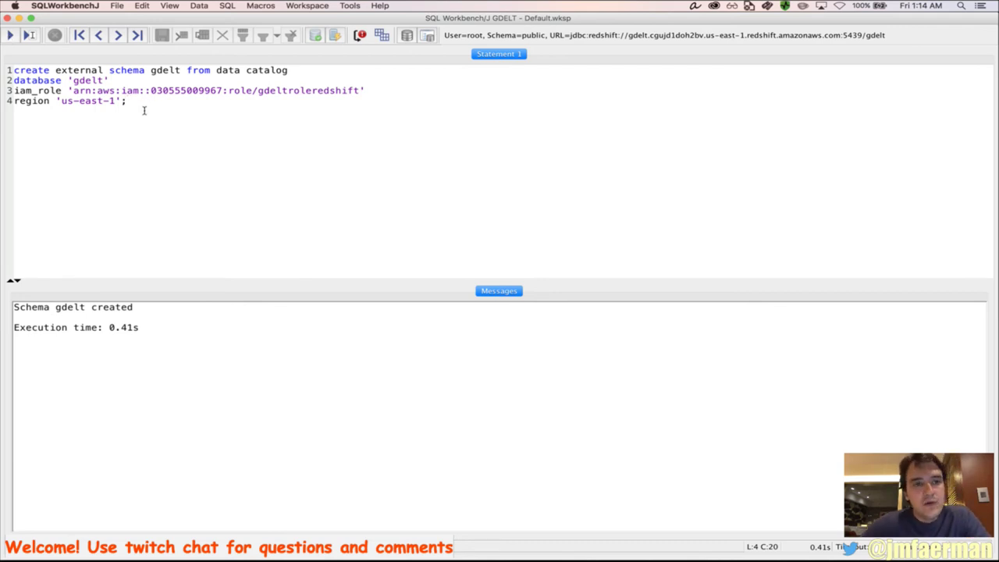
key("super+Tab")
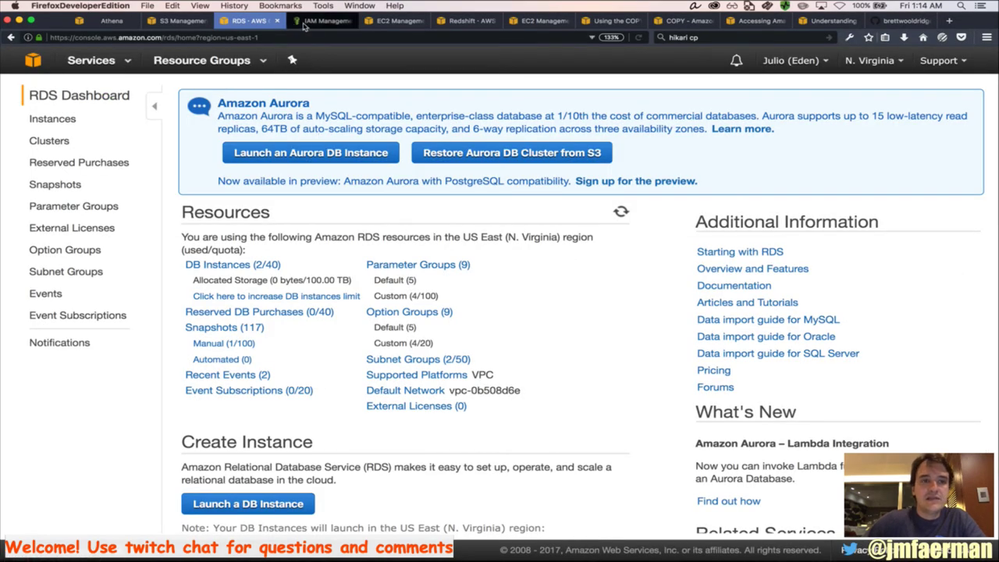
Expand the gdelt cluster in the Redshift clusters list and select its dc1.8xlarge node type
left_click(466, 21)
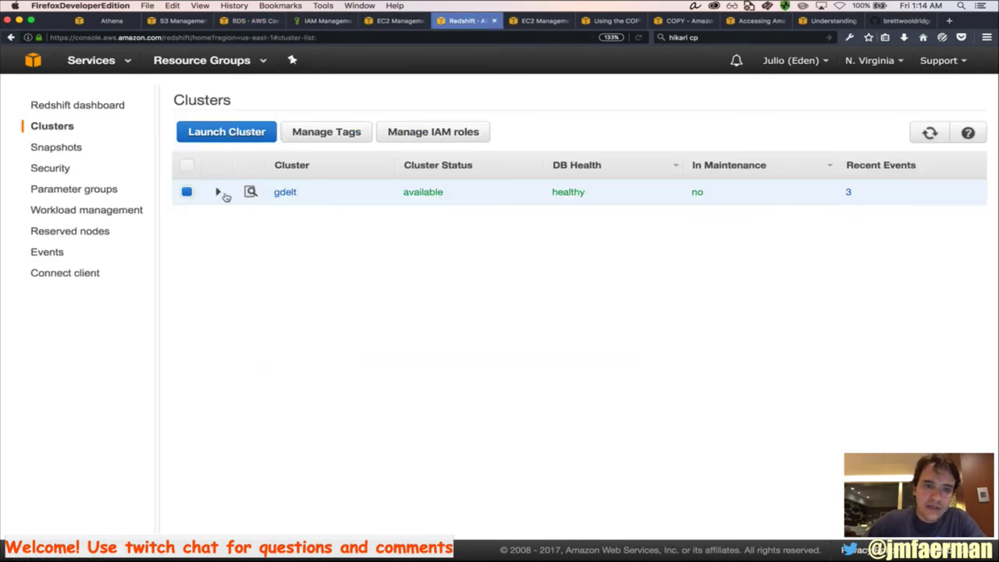
left_click(217, 192)
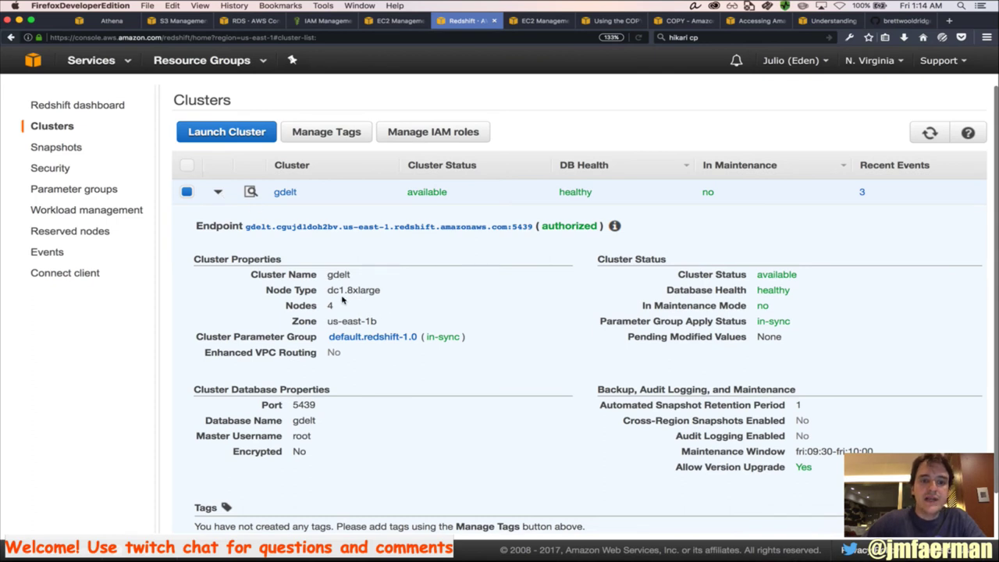
left_click_drag(327, 290, 382, 292)
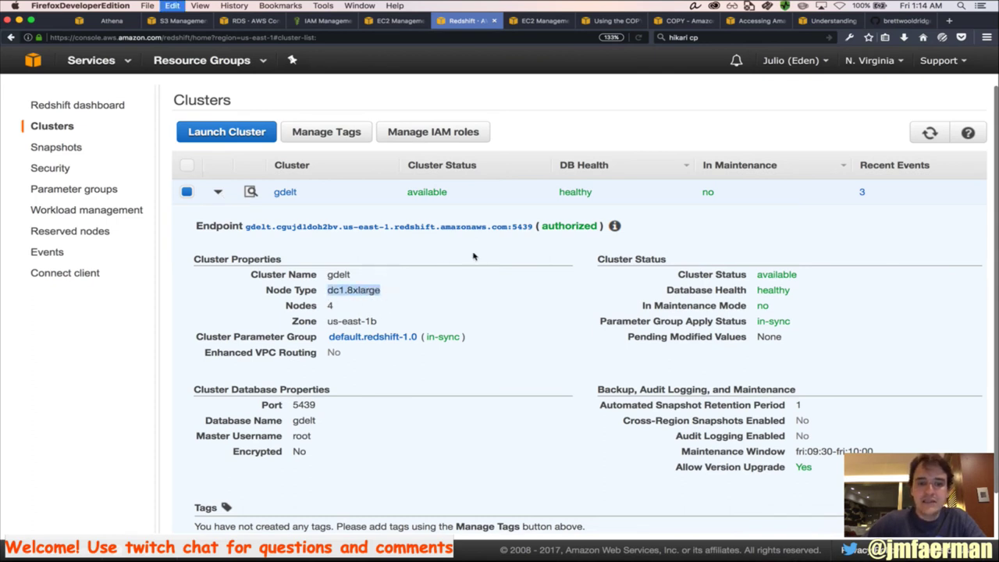
Search the web for dc1.8xlarge and open the Amazon Redshift pricing page
key("super+Tab")
key("super+Tab")
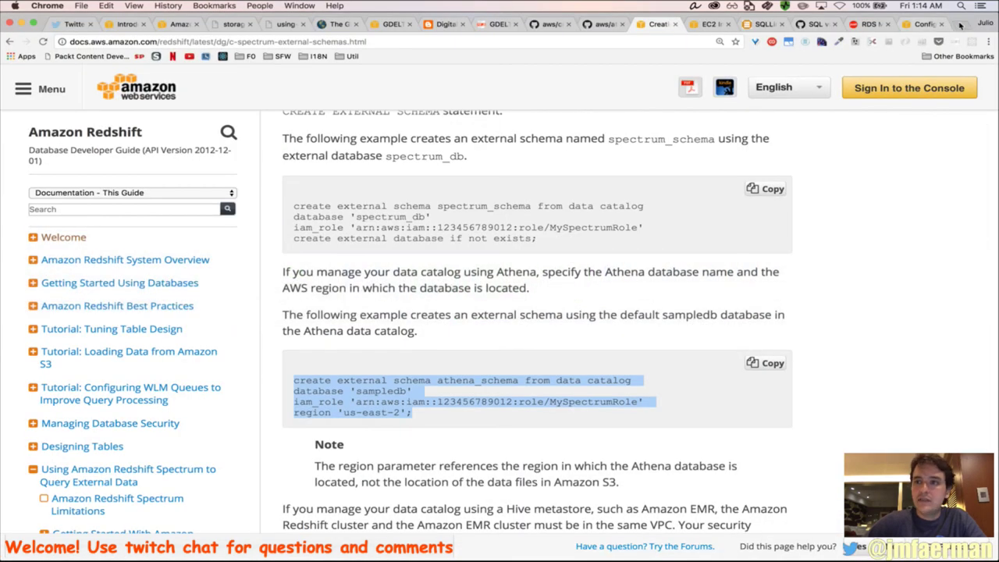
left_click(961, 26)
key("super+v")
key("Return")
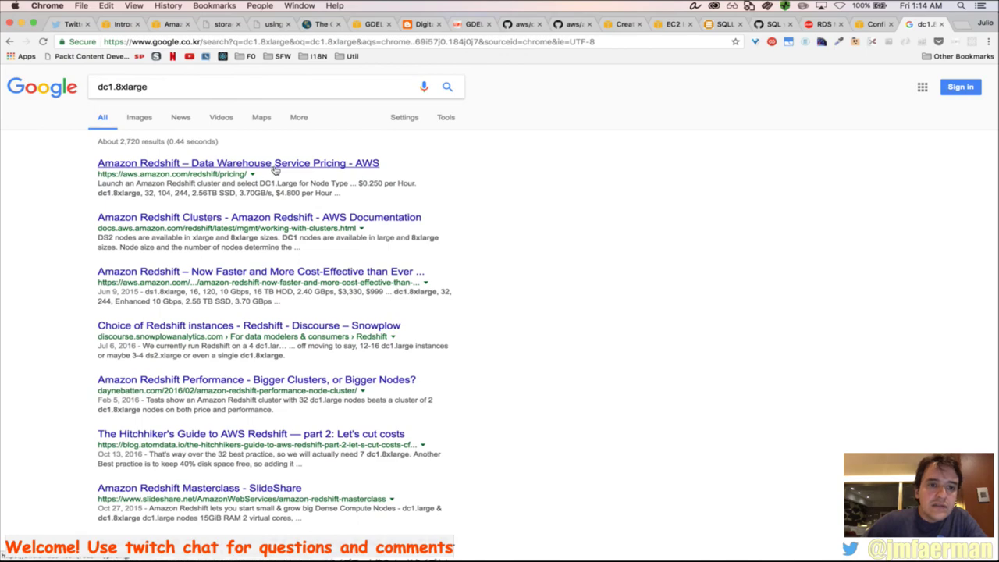
left_click(275, 170)
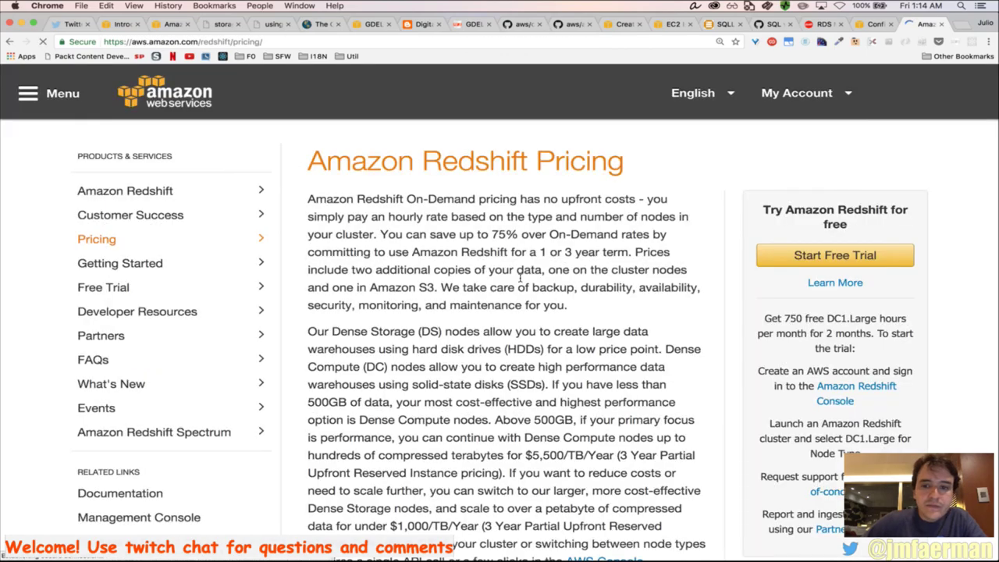
Switch pricing to US East (N. Virginia) and find dc1.8xlarge at $4.800 per hour
scroll(557, 401, "down", 5)
key("super+f")
key("super+v")
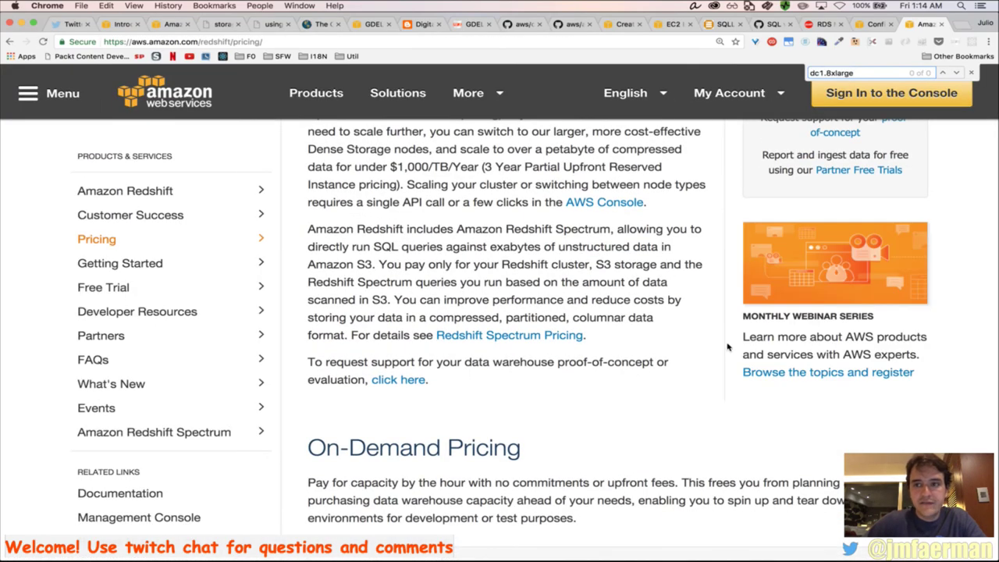
scroll(727, 352, "down", 6)
scroll(727, 351, "down", 2)
scroll(727, 347, "up", 1)
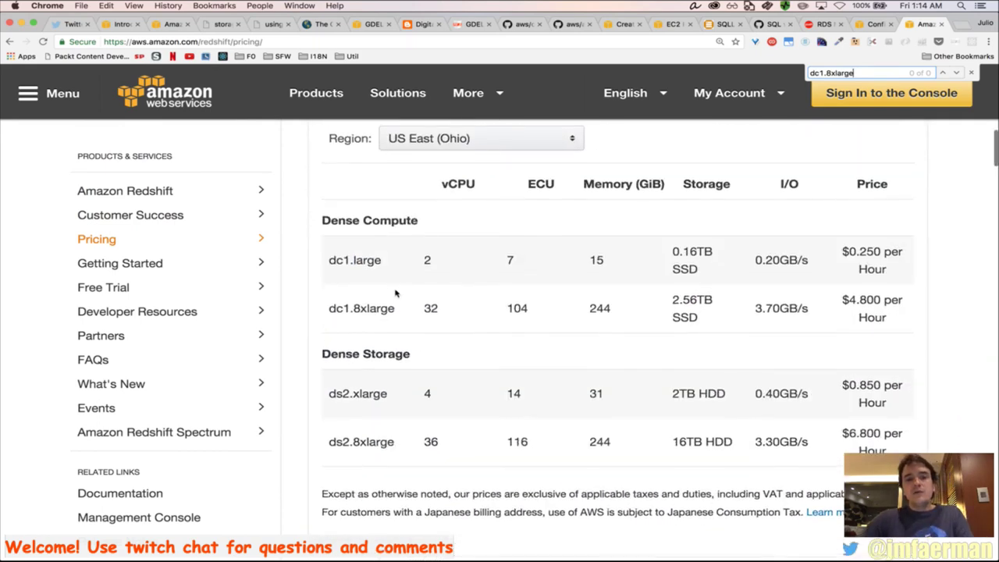
scroll(375, 273, "up", 2)
scroll(448, 183, "down", 2)
left_click(469, 153)
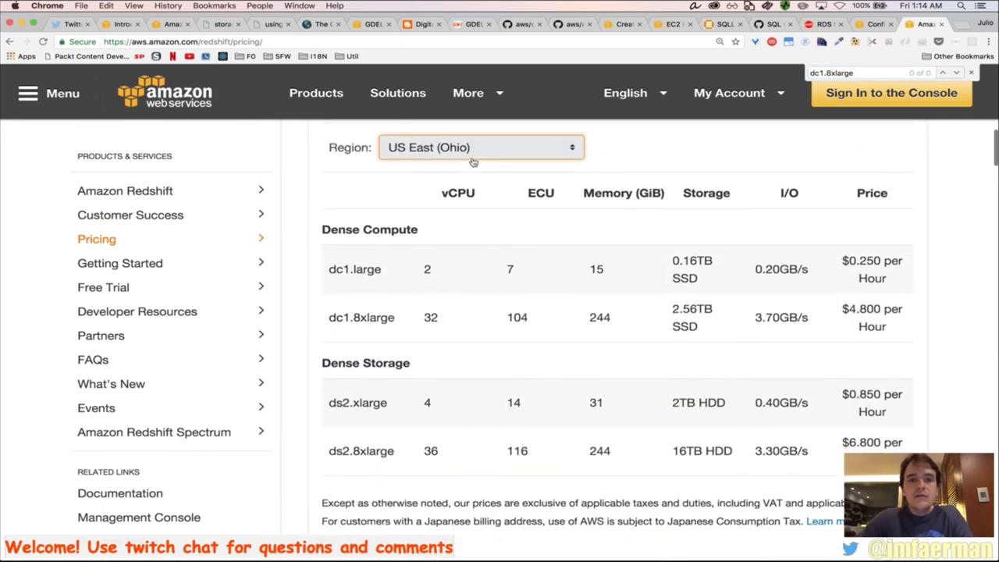
left_click(474, 154)
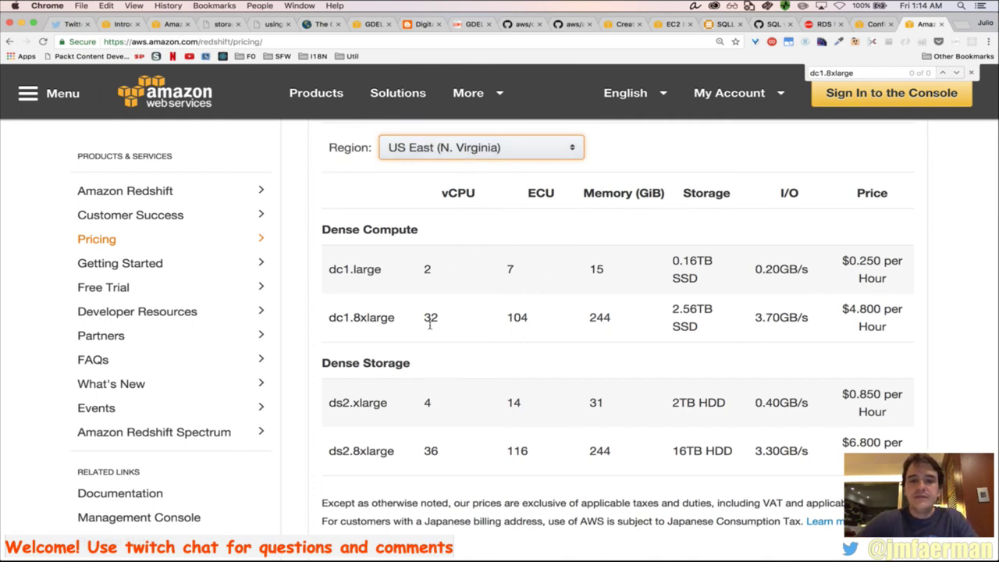
key("super+f")
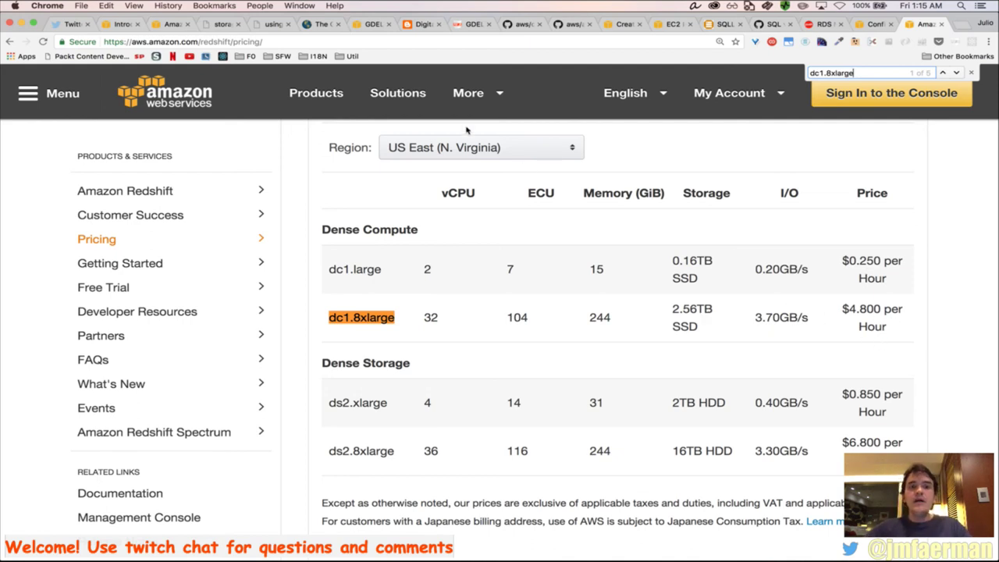
key("super+Tab")
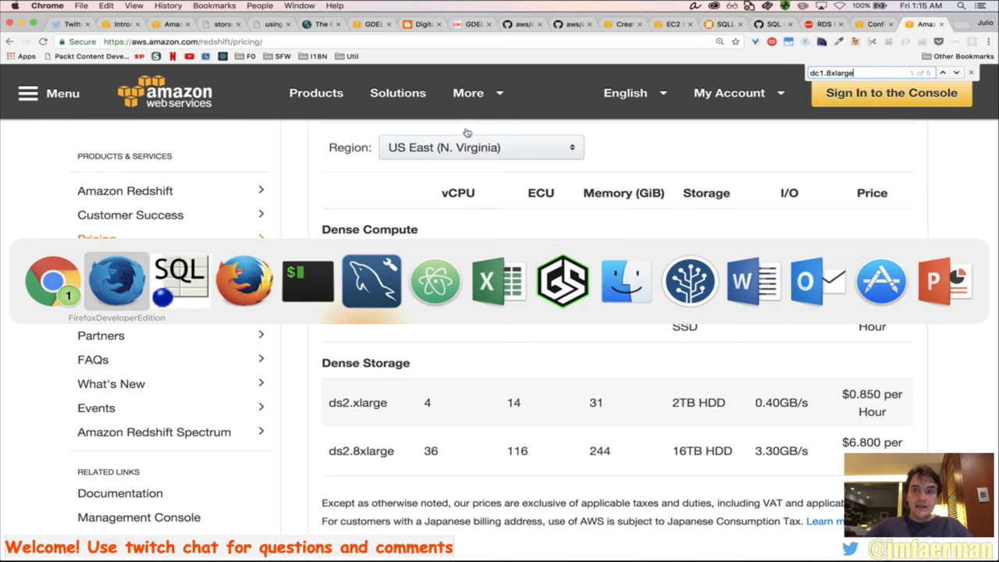
Select the count events query in the GDELT Athena blog post
left_click(169, 285)
key("super+Tab")
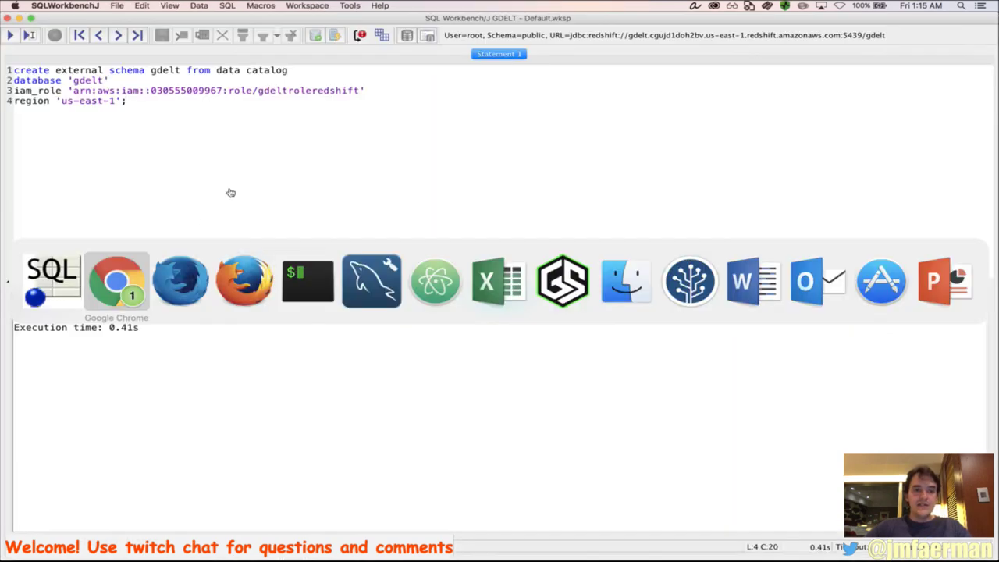
key("super+Tab")
key("super+shift+Tab")
key("super+shift+Tab")
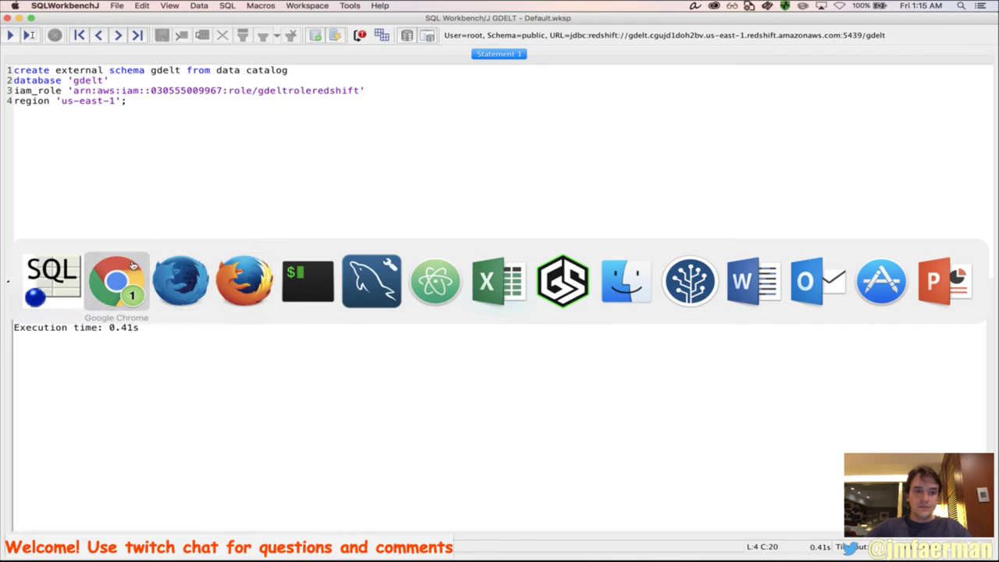
left_click(423, 24)
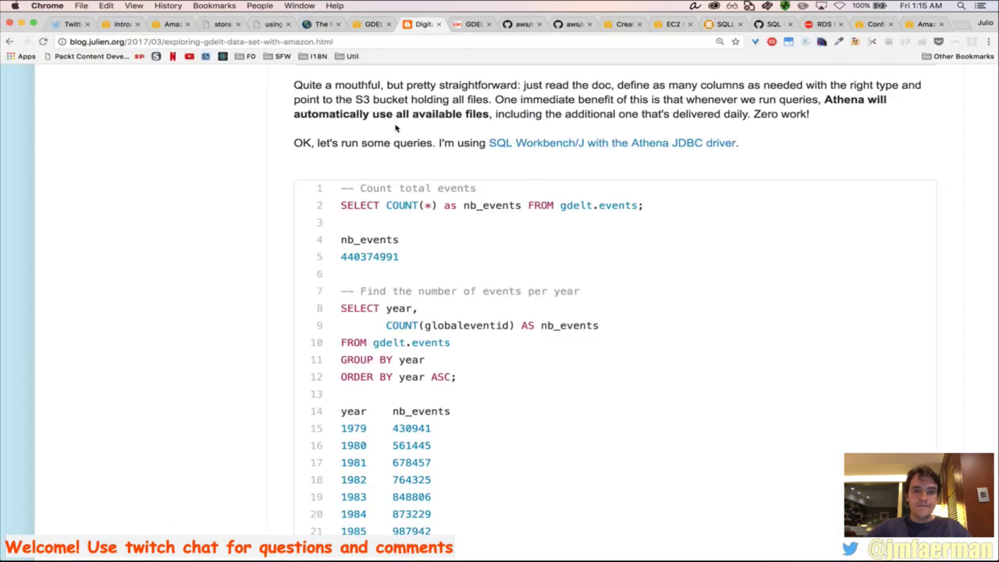
triple_click(417, 206)
key("super+c")
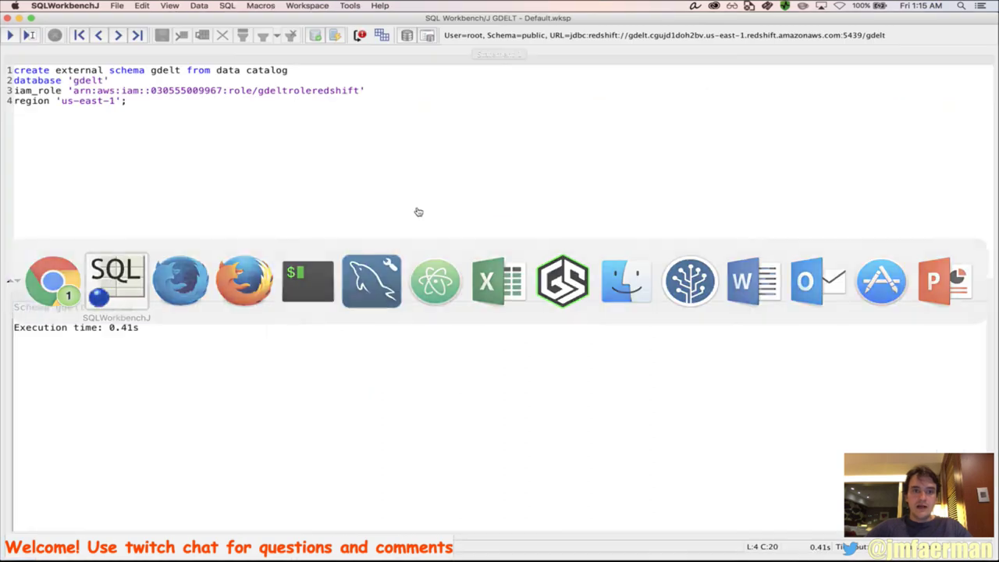
key("super+Tab")
Replace the editor statement with the count query and run it against gdelt.events
key("super+a")
key("super+v")
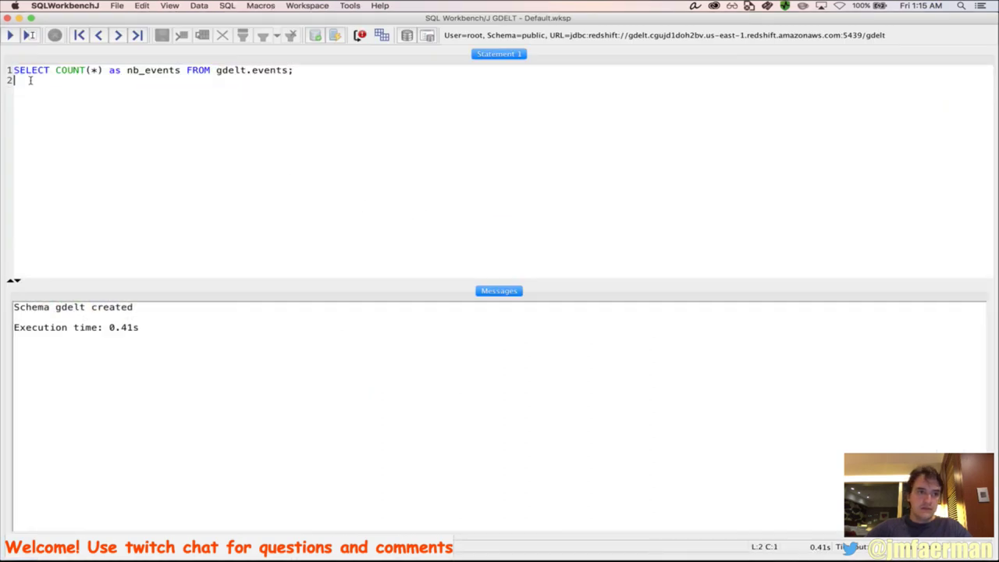
key("super+e")
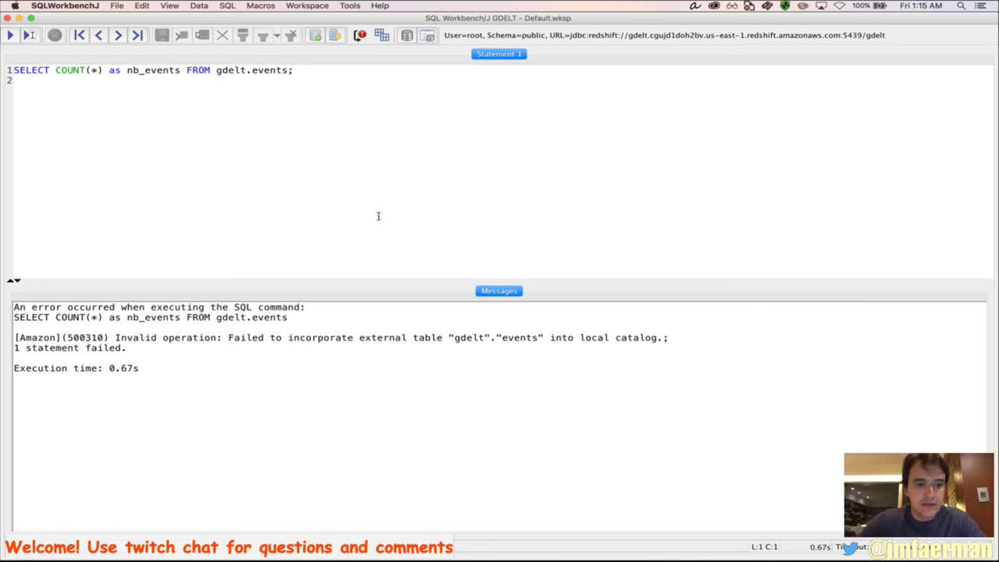
key("super+Tab")
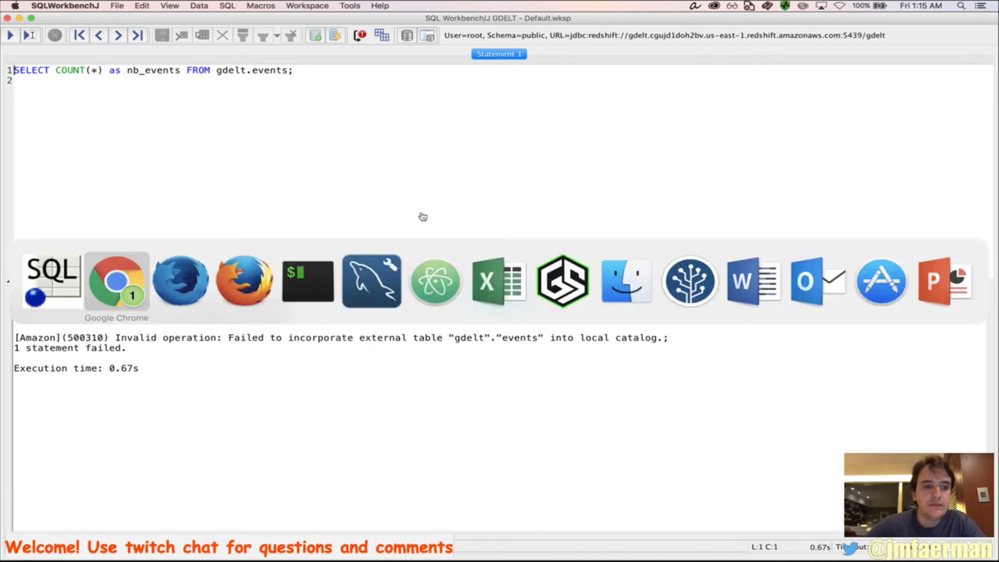
key("super+Tab")
key("super+Tab")
key("super+Tab")
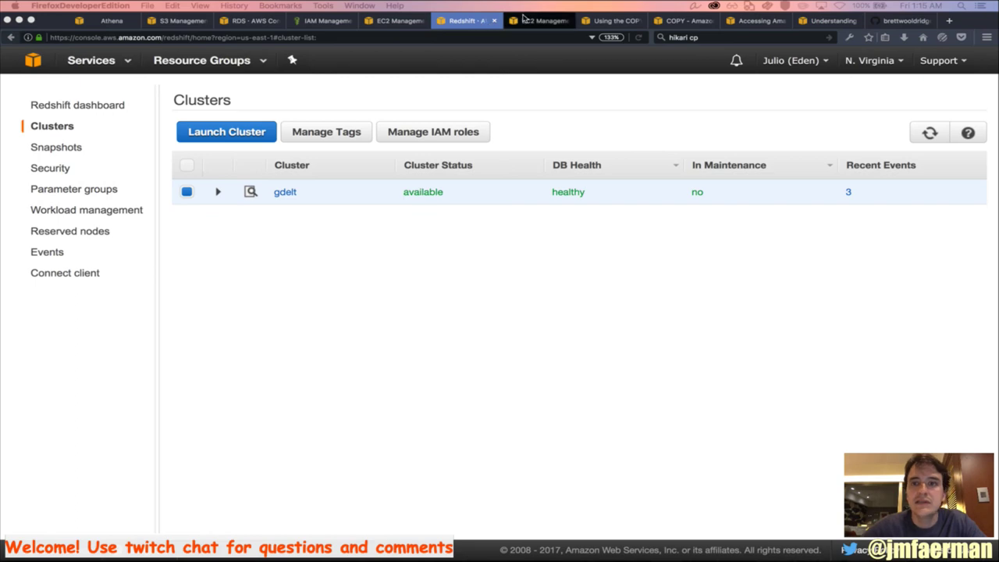
Look through the Firefox tabs, from Lambda container reuse to the S3 table-loading docs
left_click(826, 20)
left_click(539, 20)
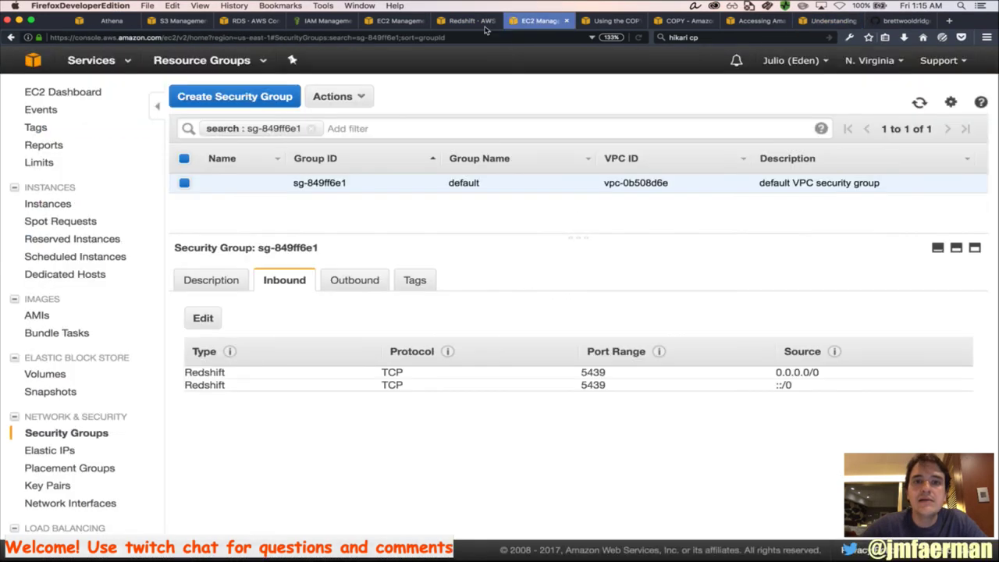
left_click(467, 22)
key("super+Tab")
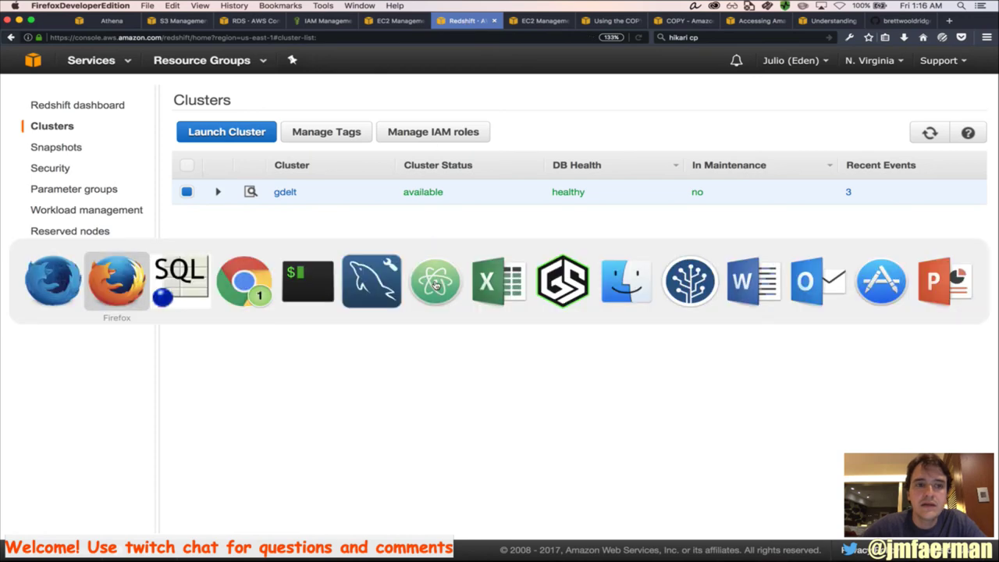
left_click(435, 281)
key("super+Tab")
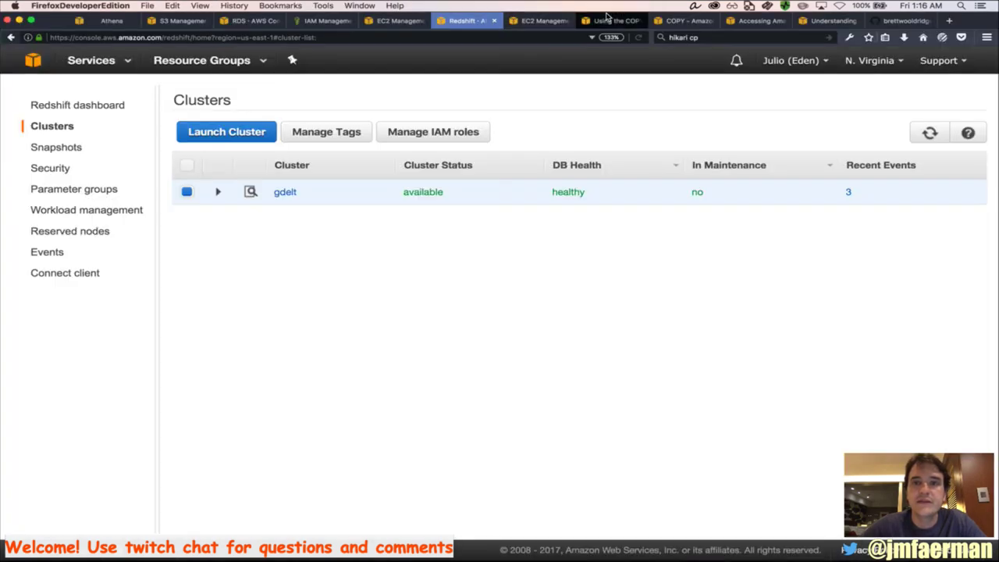
left_click(618, 21)
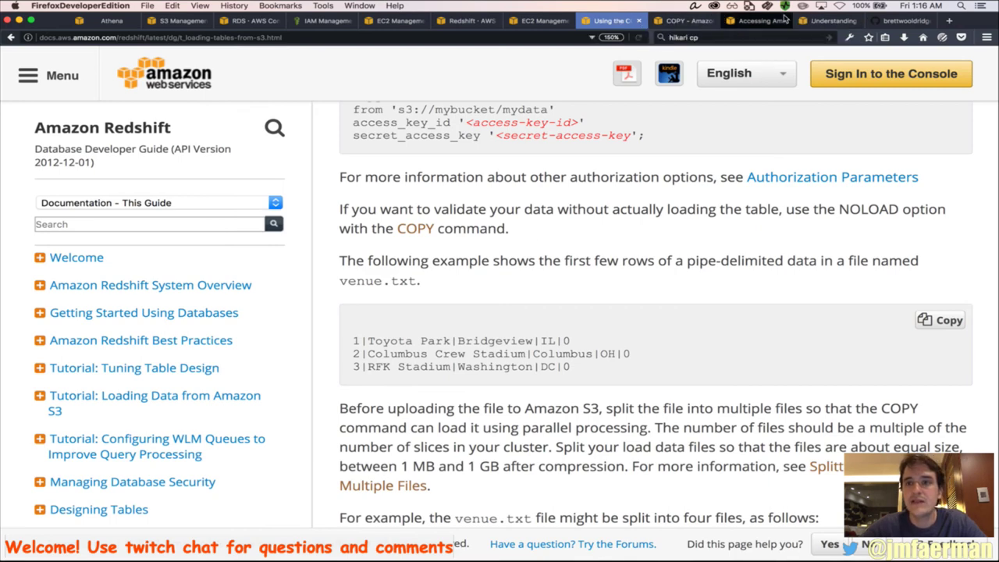
Browse Chrome's pricing and JDBC tabs to the Spectrum external schemas documentation
key("super+Tab")
key("super+Tab")
key("super+Tab")
key("super+Tab")
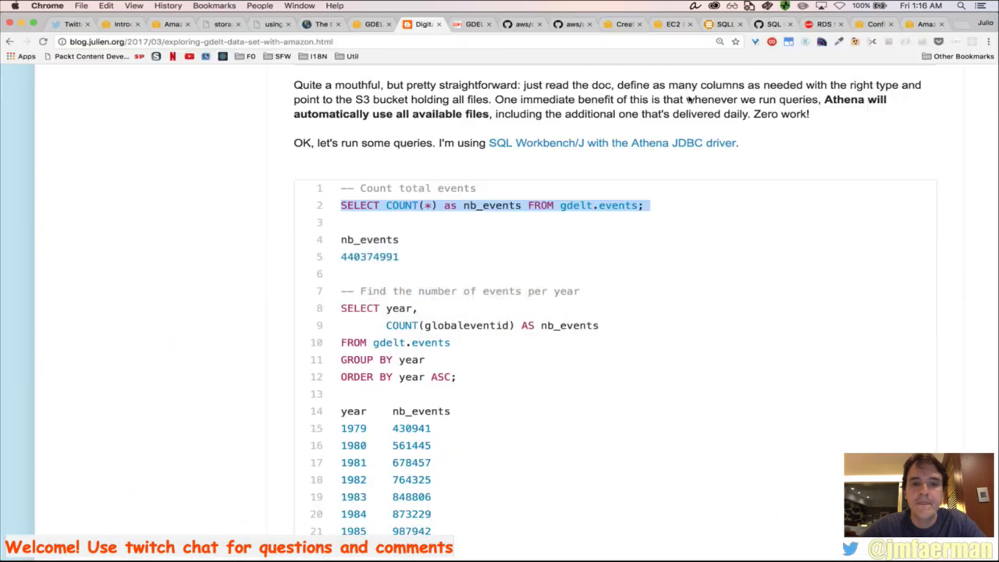
left_click(923, 23)
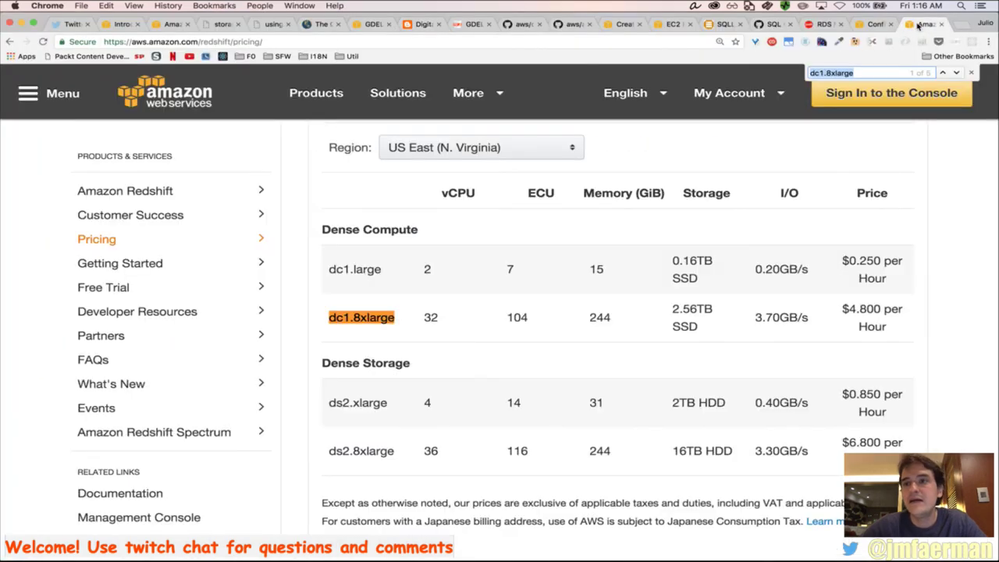
left_click(867, 24)
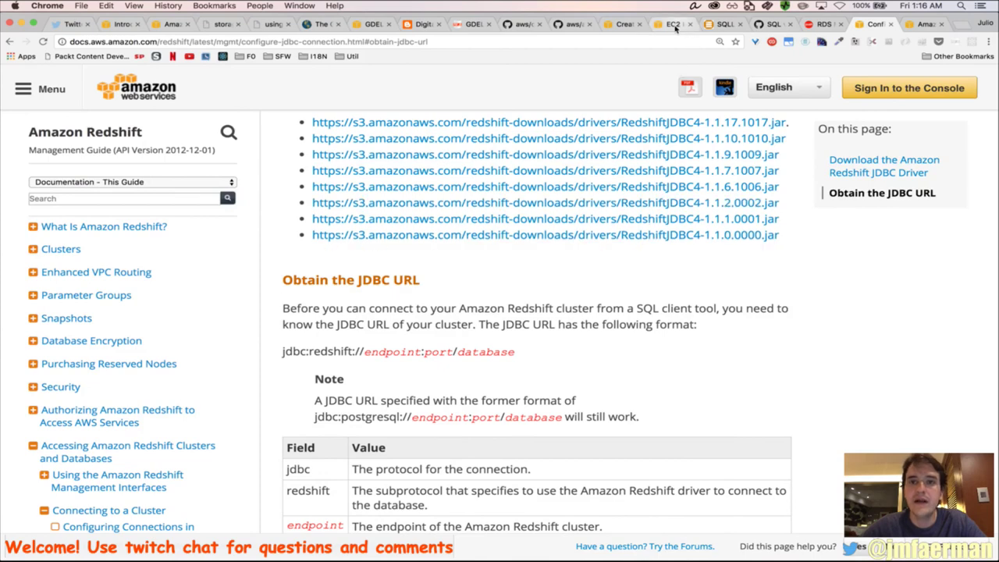
left_click(625, 24)
scroll(463, 382, "down", 5)
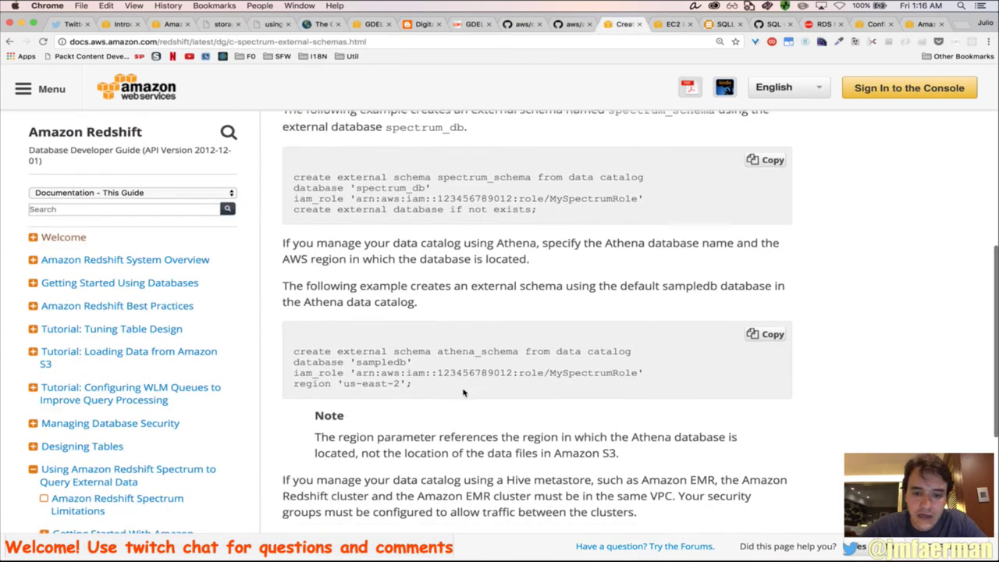
scroll(463, 393, "down", 2)
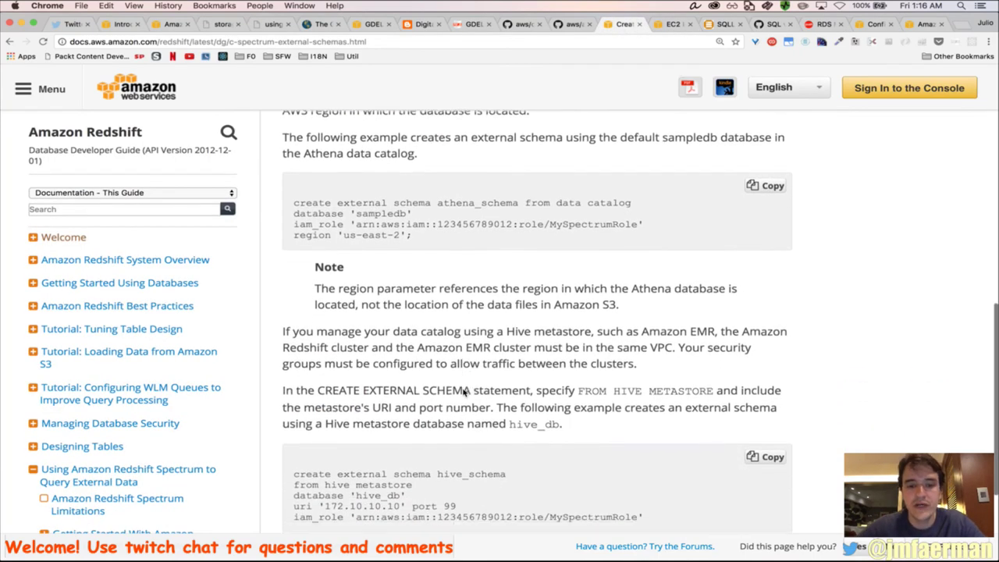
scroll(463, 397, "up", 1)
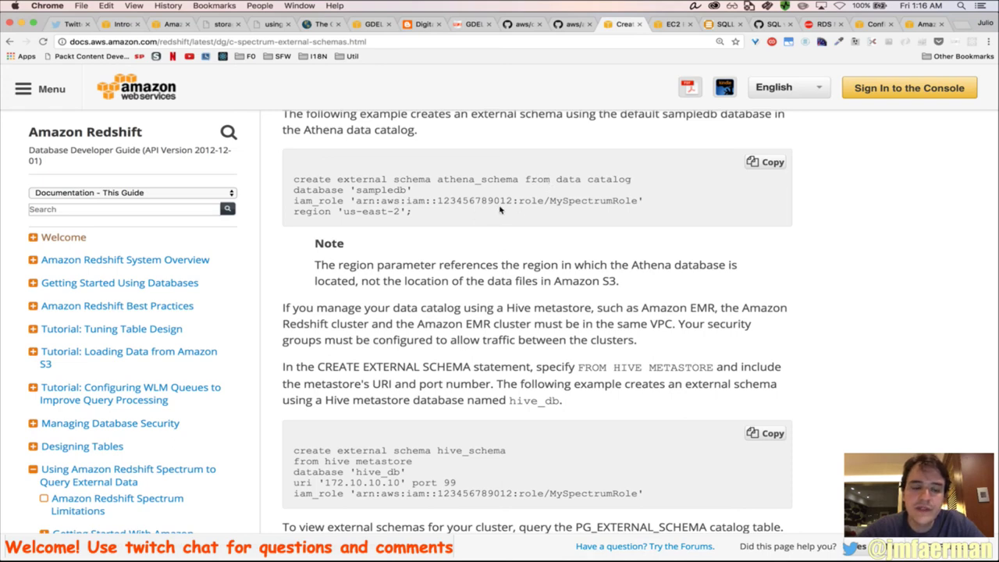
scroll(501, 210, "down", 4)
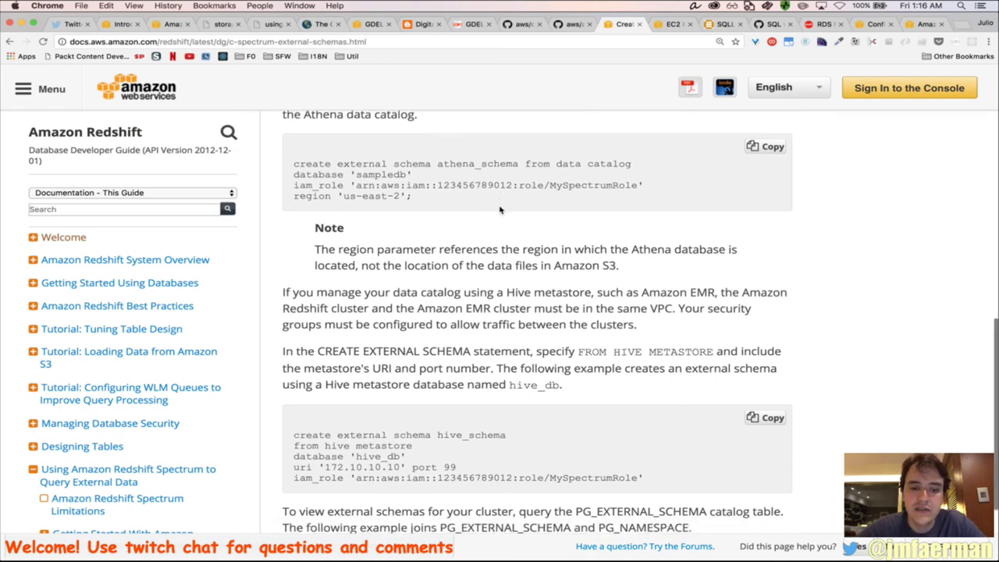
scroll(500, 210, "down", 2)
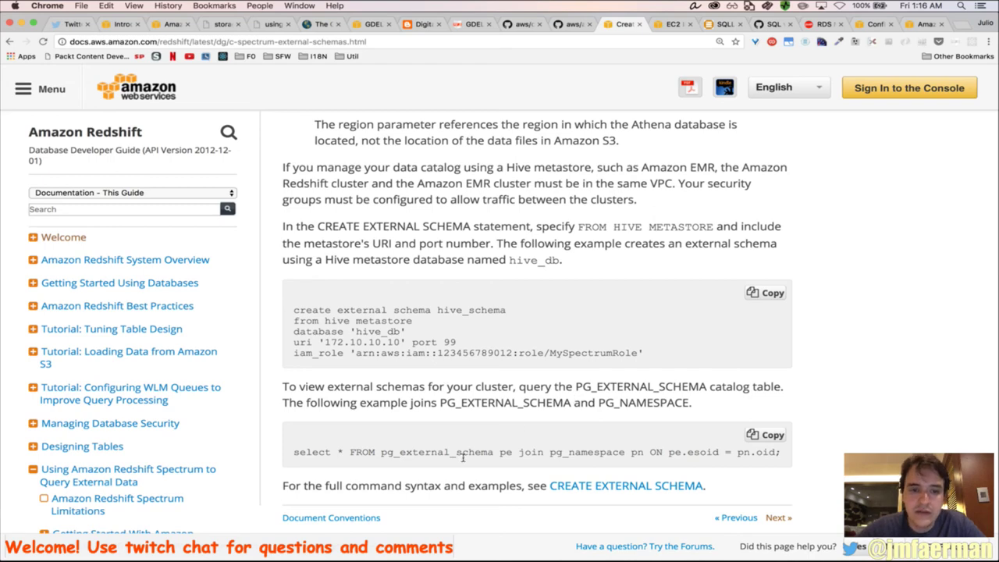
Copy the pg_external_schema join query and select the old count query in SQL Workbench/J
triple_click(463, 458)
key("super+Tab")
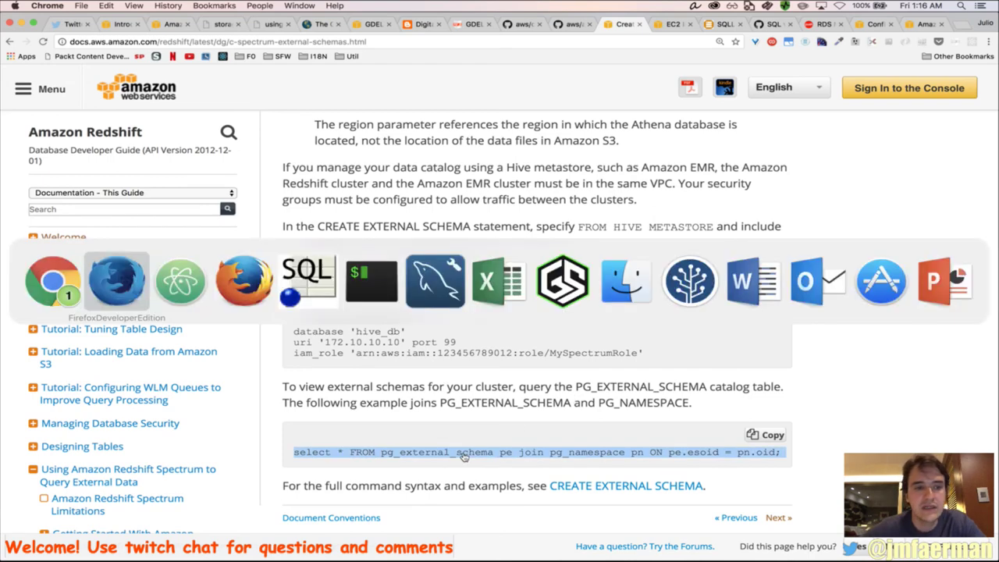
key("super+Tab")
key("super+Tab")
key("super+Tab")
key("super+a")
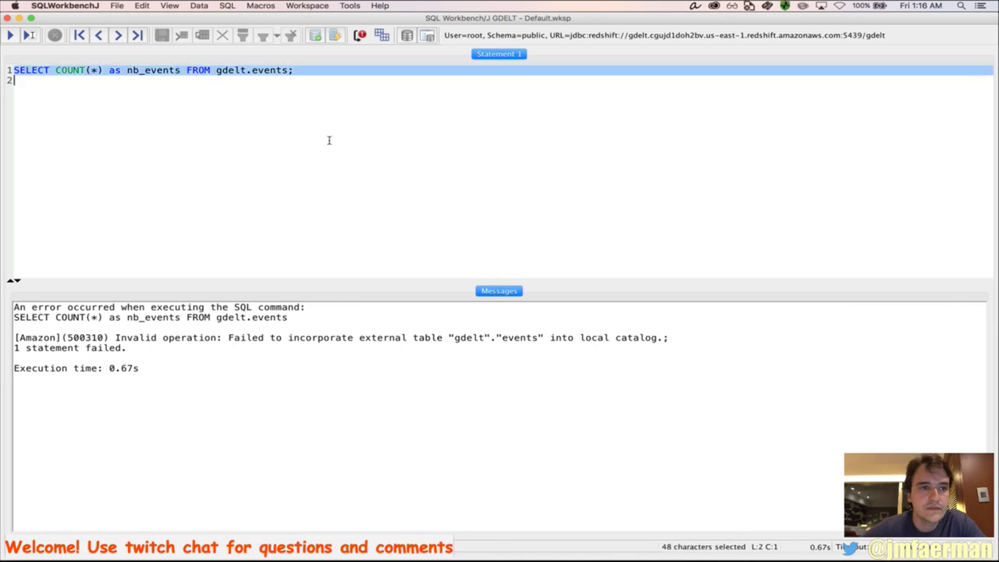
Paste the pg_external_schema join query over the count query and run it, getting a transaction-aborted error
key("super+v")
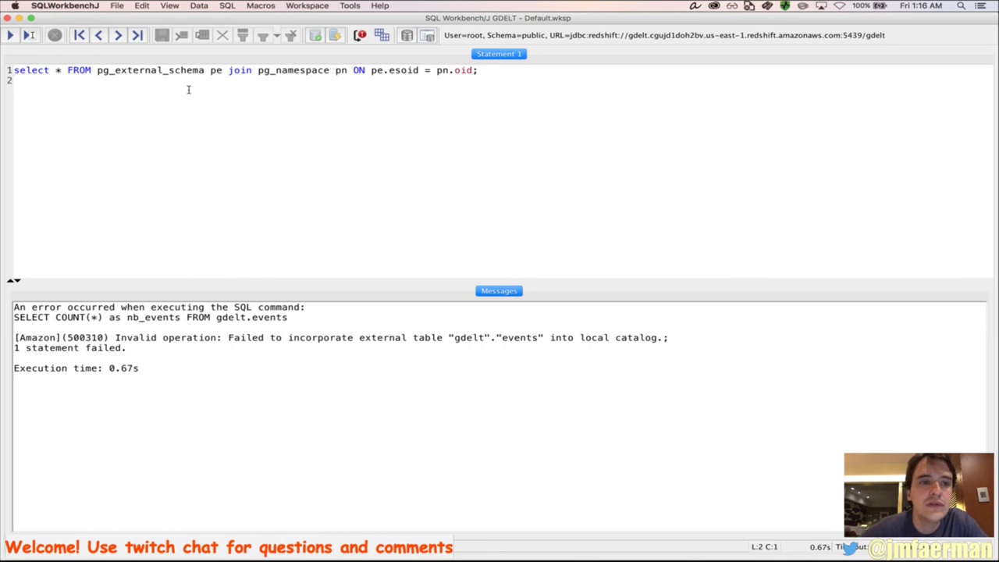
left_click(10, 36)
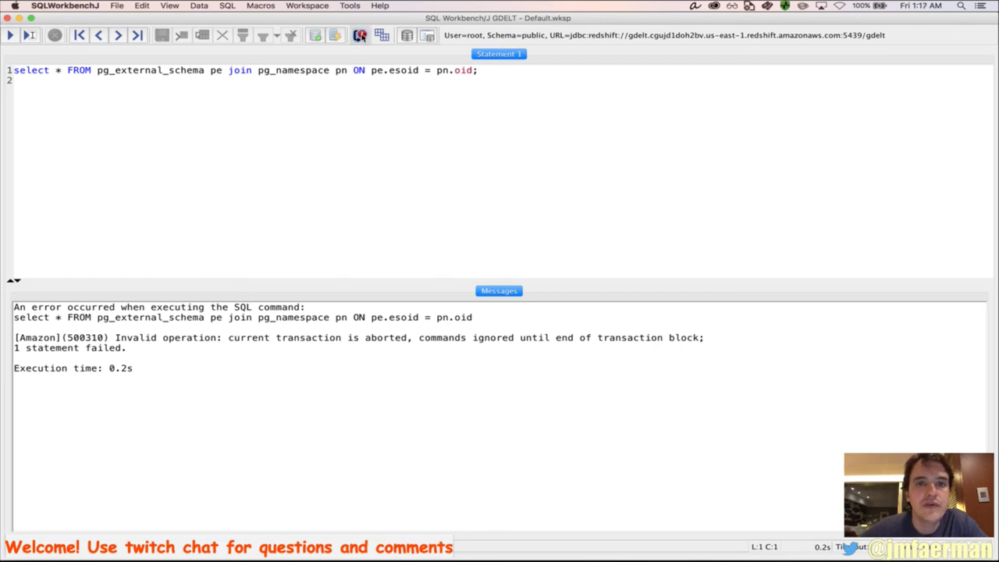
triple_click(347, 72)
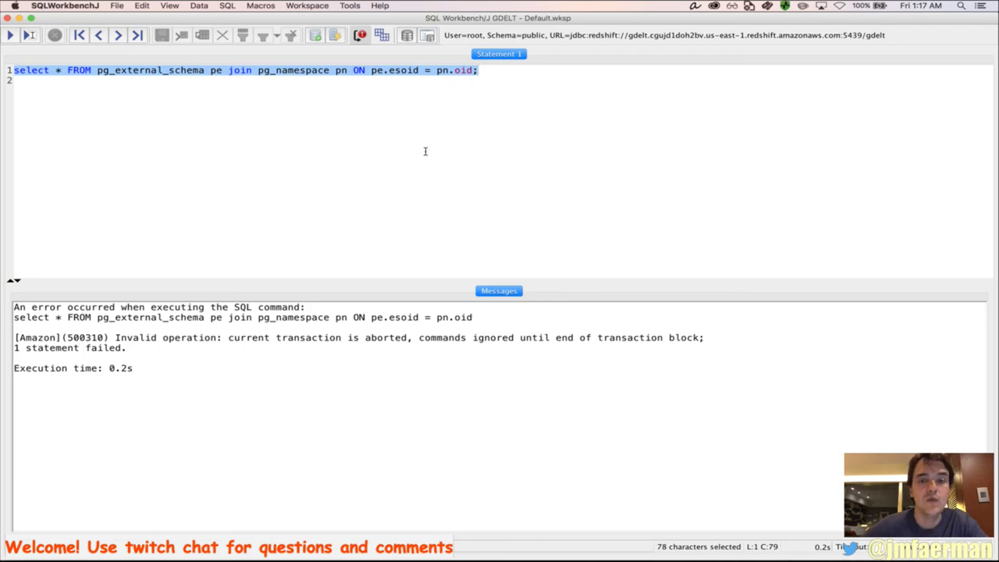
key("super+Tab")
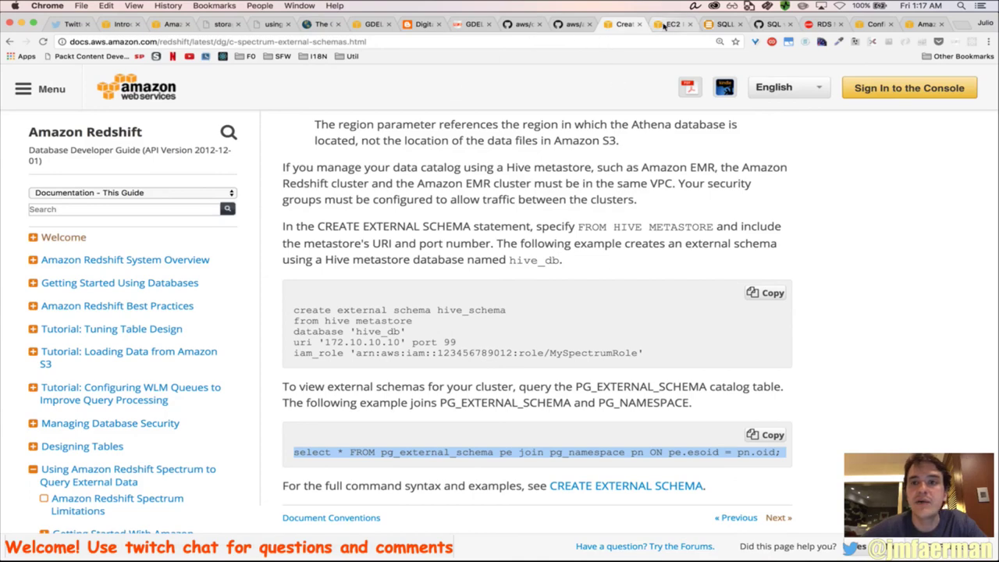
Look over the pricing and JDBC docs, then scroll the Spectrum blog up to 'Spectrum in Action'
left_click(924, 24)
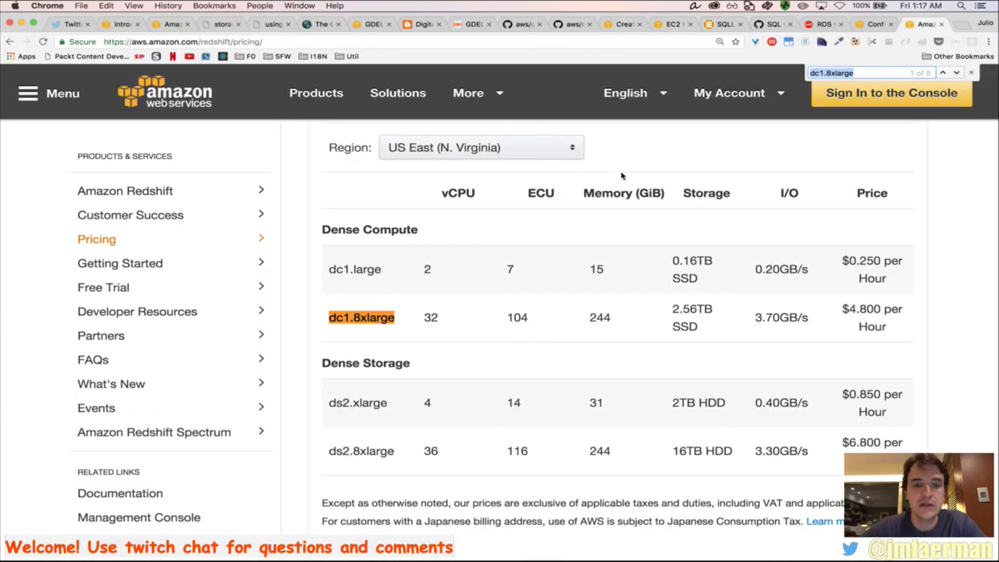
left_click(876, 26)
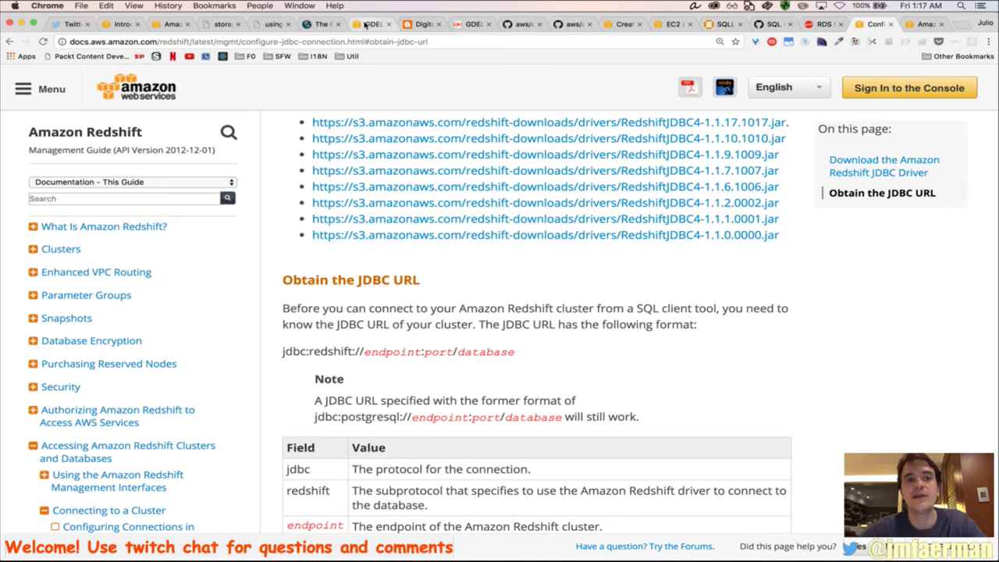
left_click(171, 25)
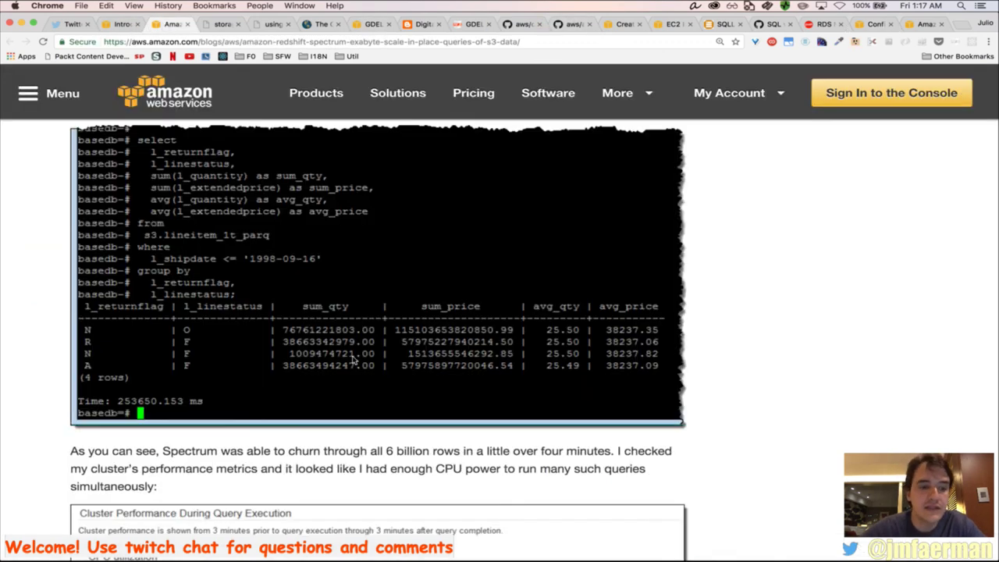
scroll(355, 413, "up", 10)
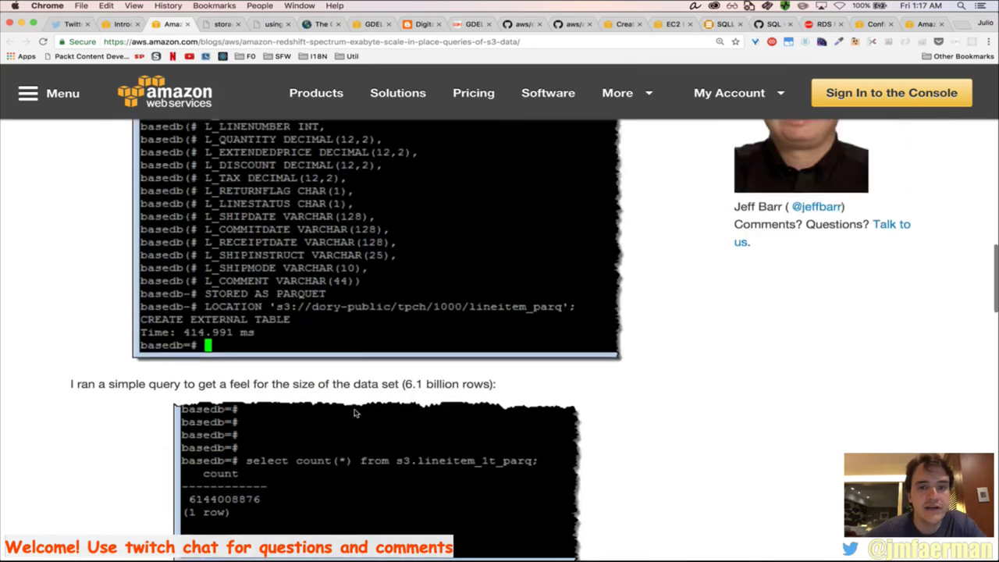
scroll(355, 413, "up", 5)
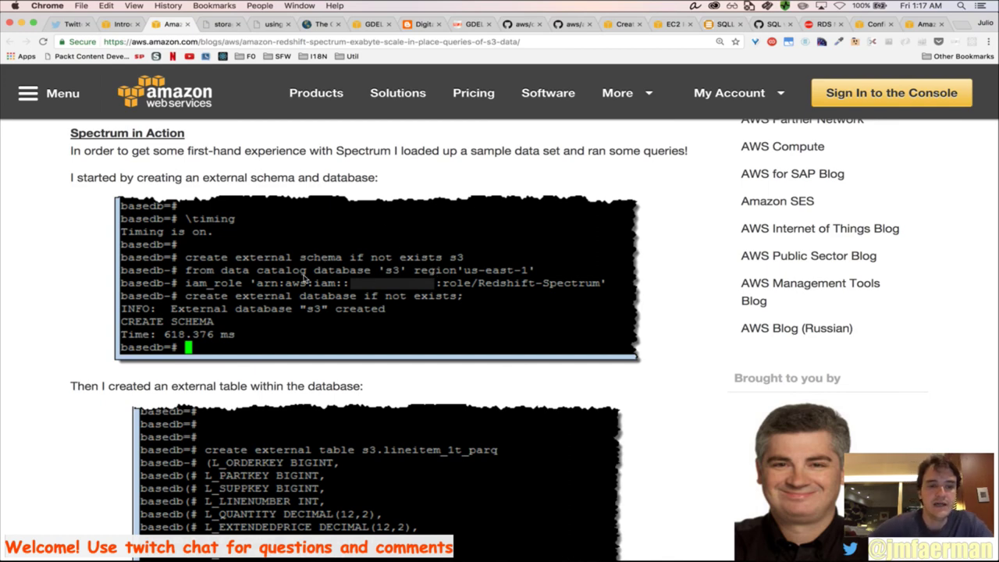
key("ctrl+Right")
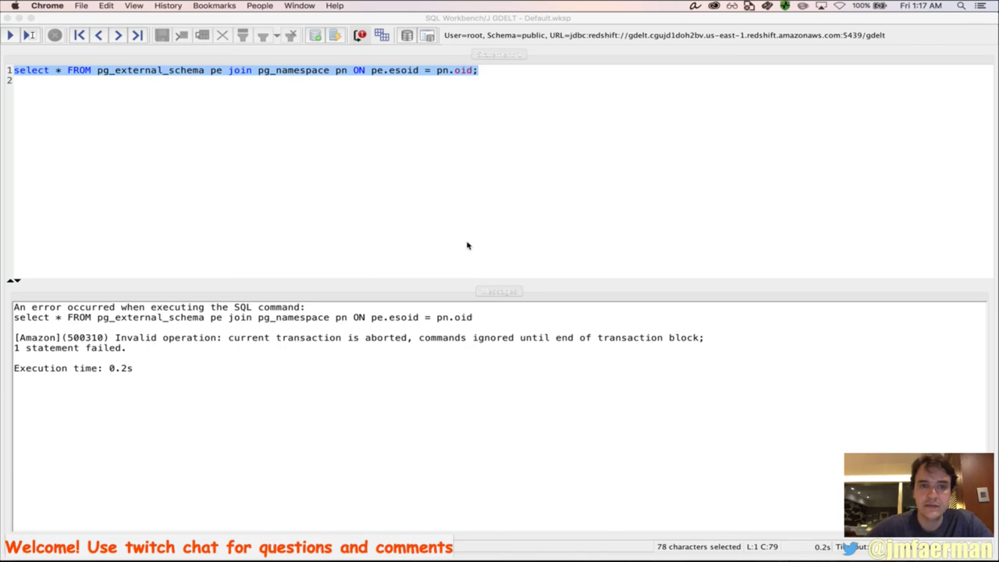
Place the Spectrum blog beside the SQL editor as a reference
key("ctrl+Left")
key("super+alt+Right")
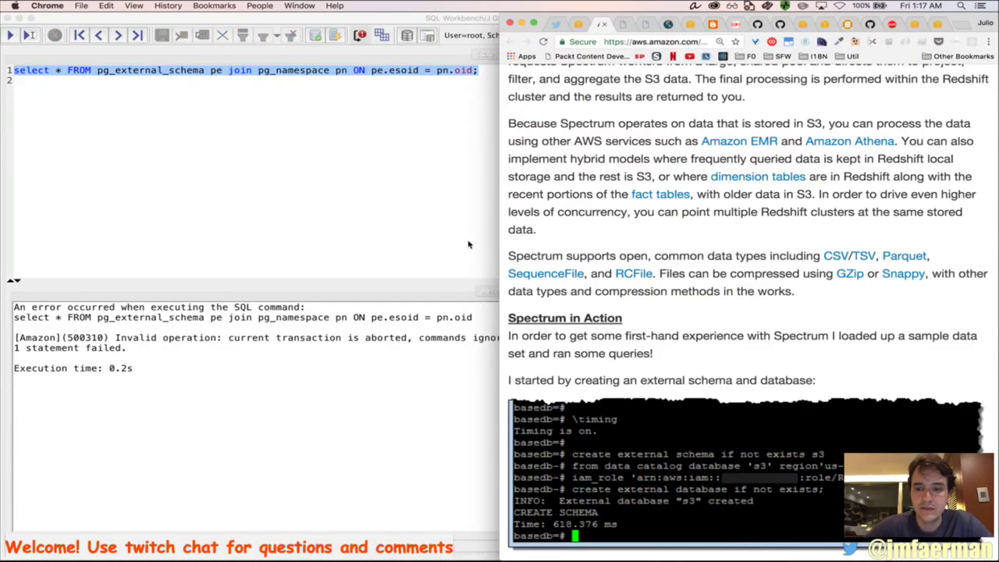
scroll(791, 246, "down", 10)
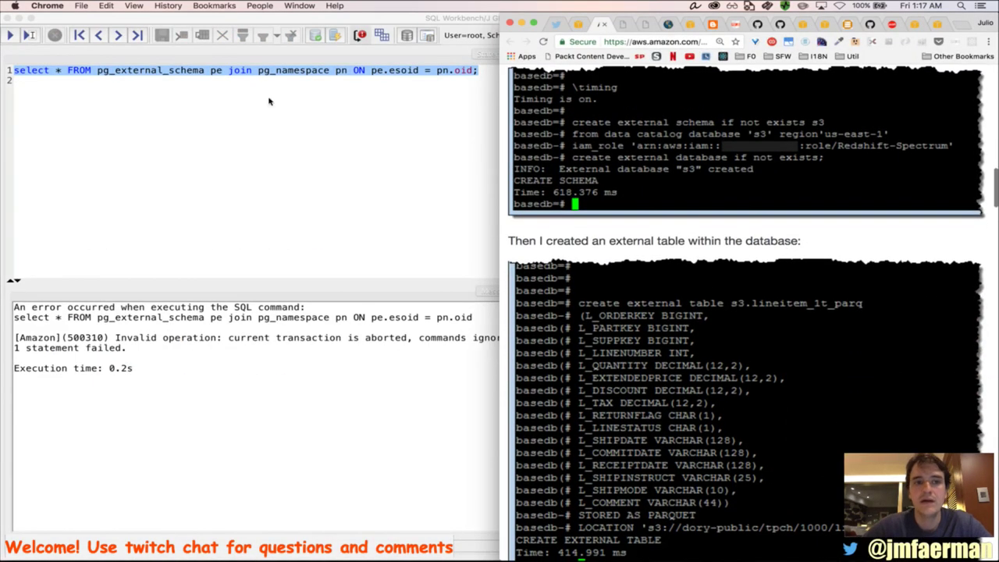
left_click(242, 95)
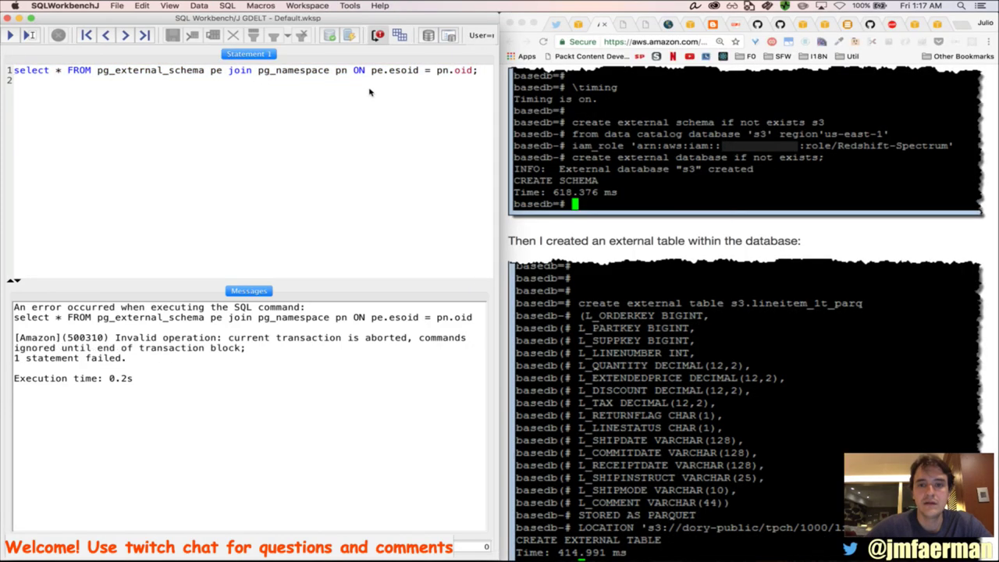
Replace the old query with 'create external schema if not exists gdelt2;' and run it twice
triple_click(330, 71)
key("BackSpace")
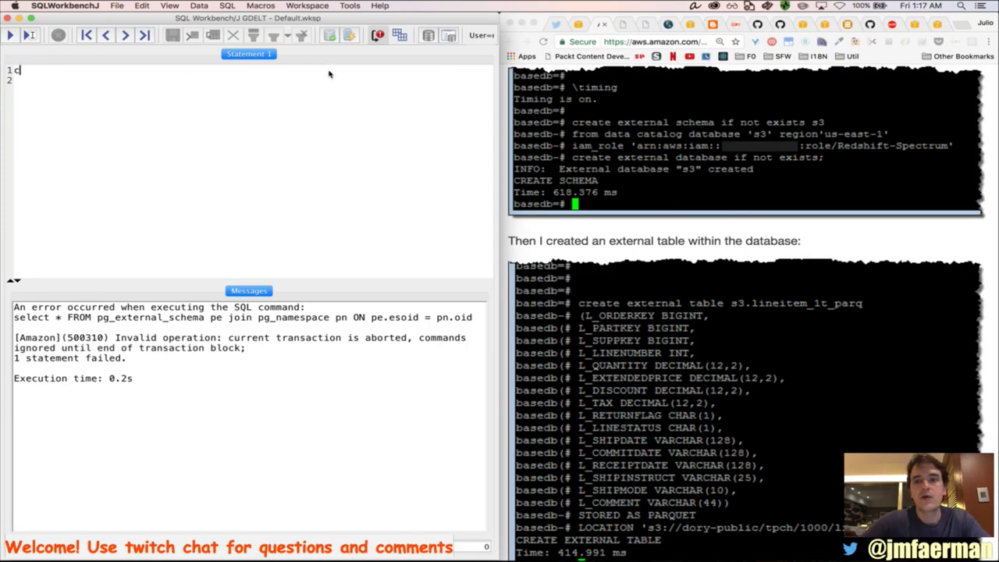
type("create exter")
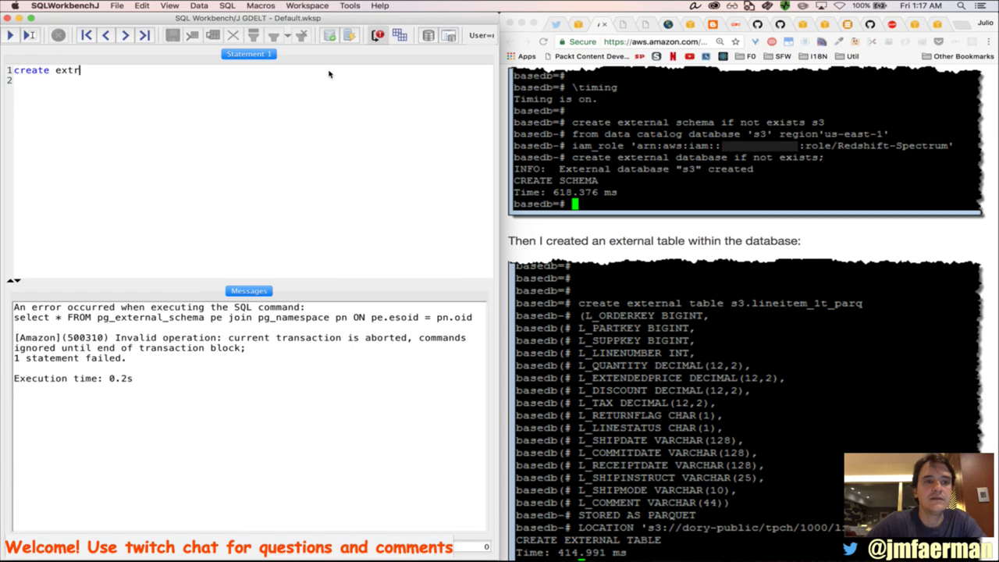
type("nal schema")
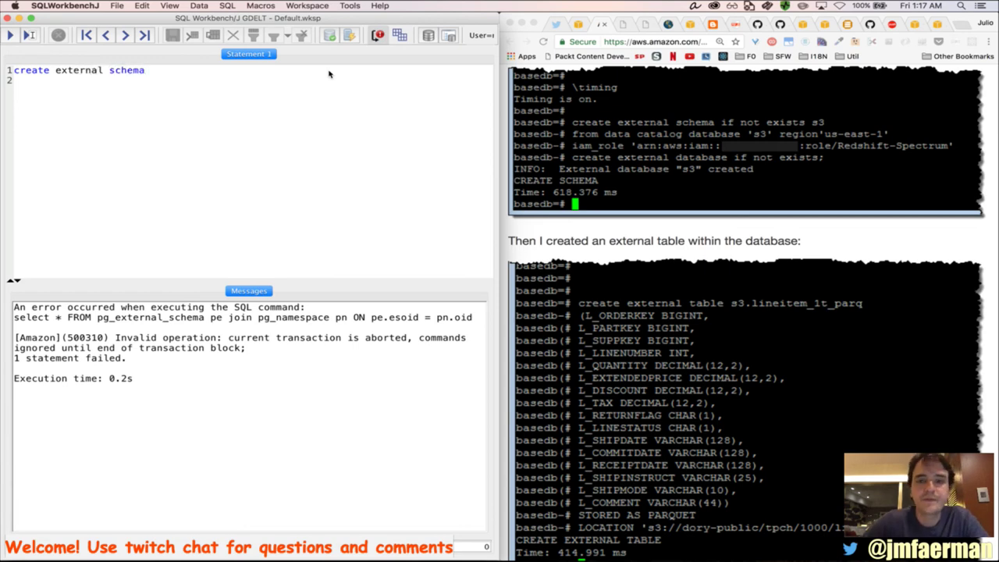
type(" if ")
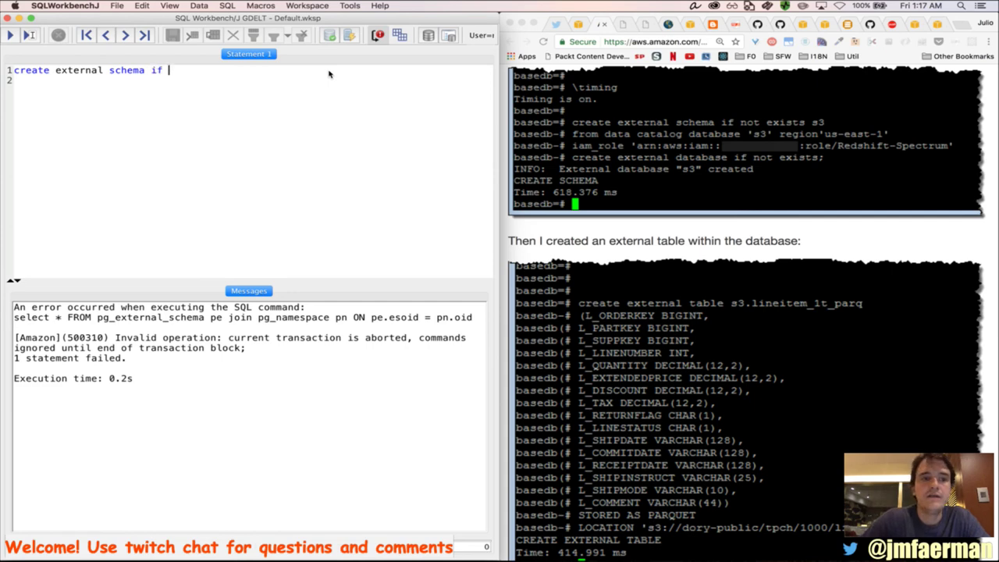
type("not exists")
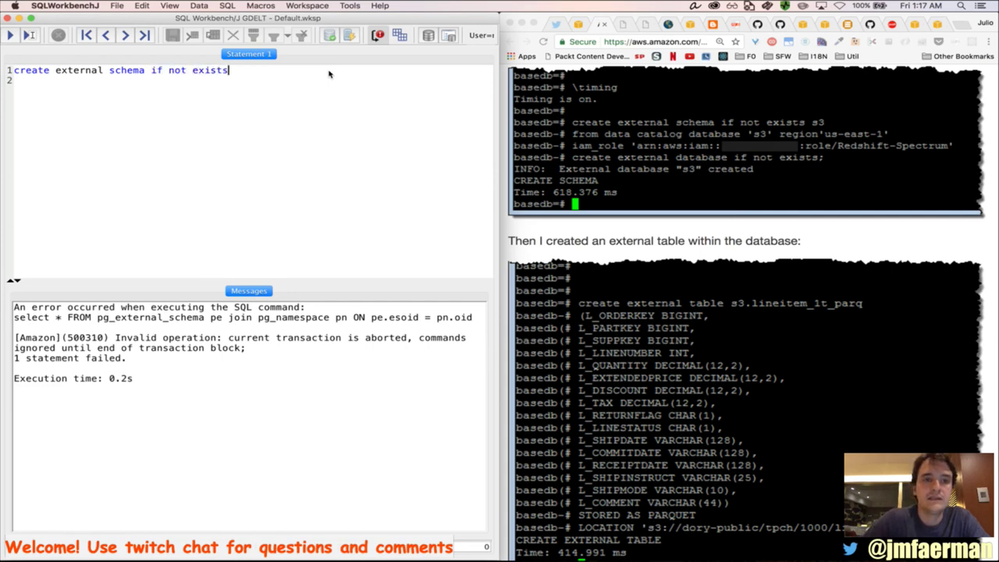
type(" gdelt")
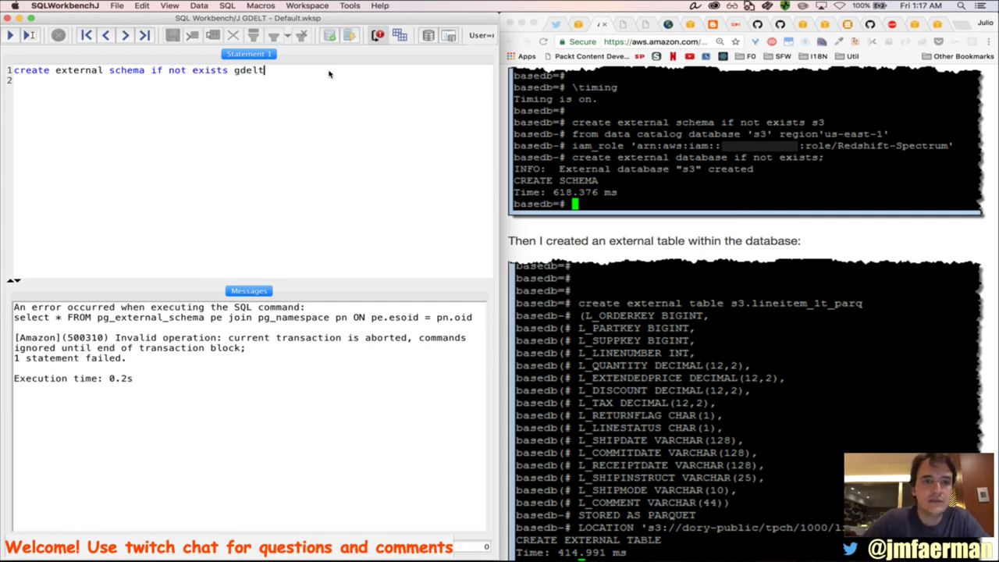
type("2")
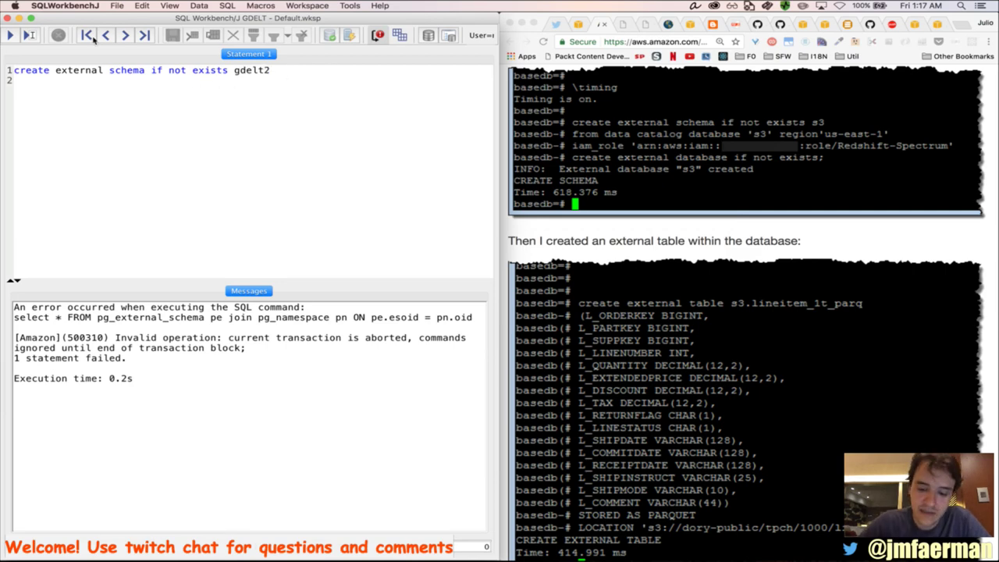
type(";")
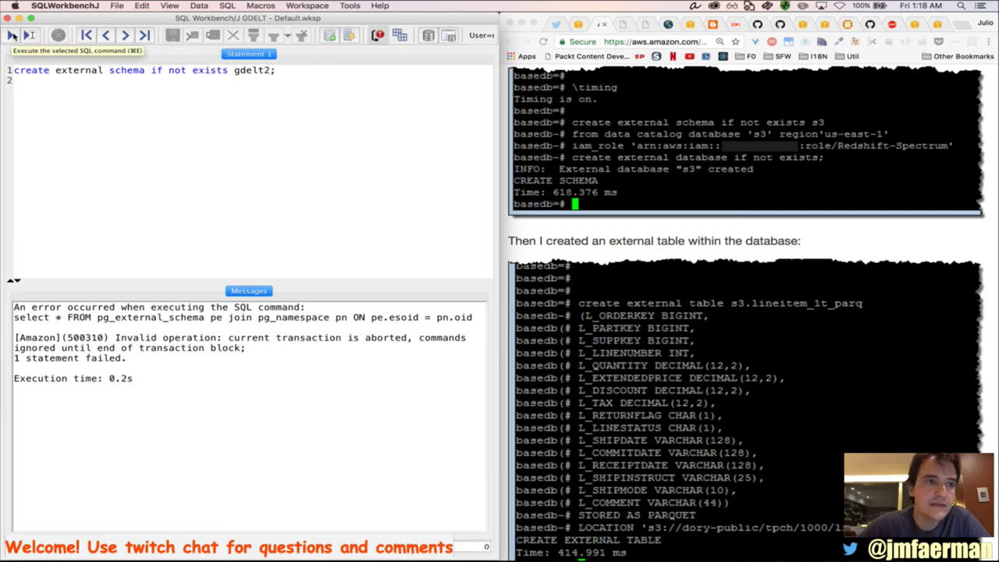
left_click(10, 35)
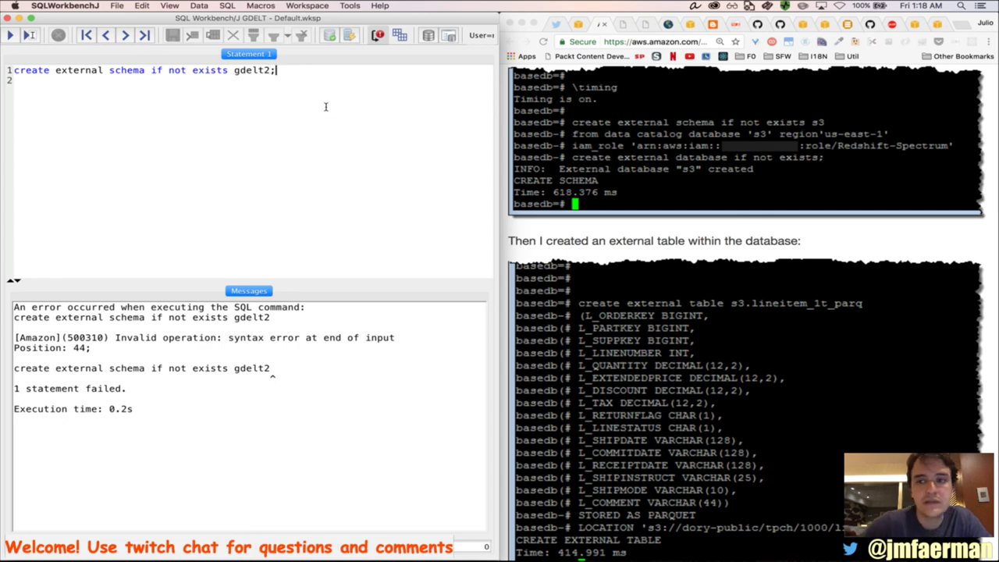
left_click(12, 35)
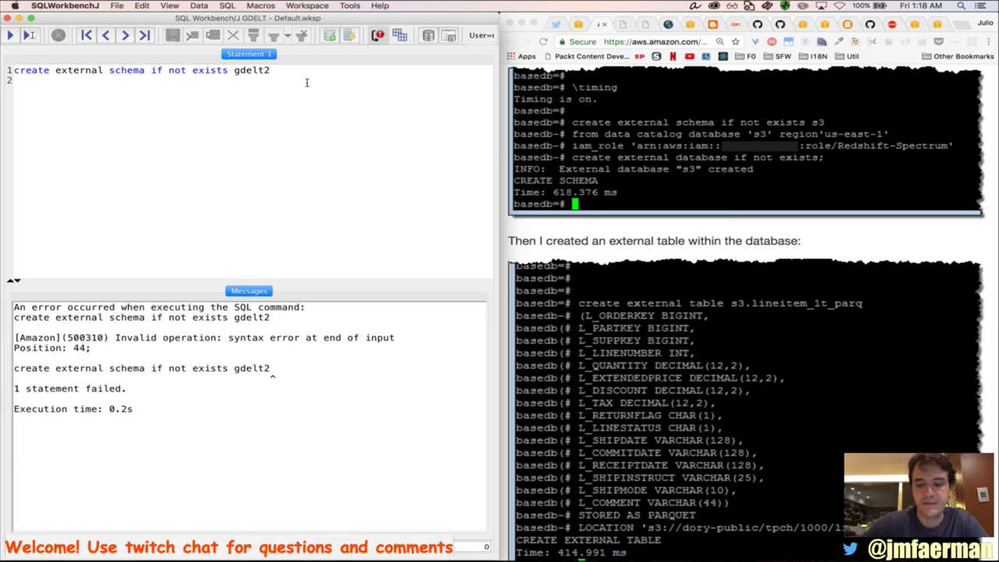
Add a 'from data catalog database' line and rename the schema from gdelt2 to s3
key("Return")
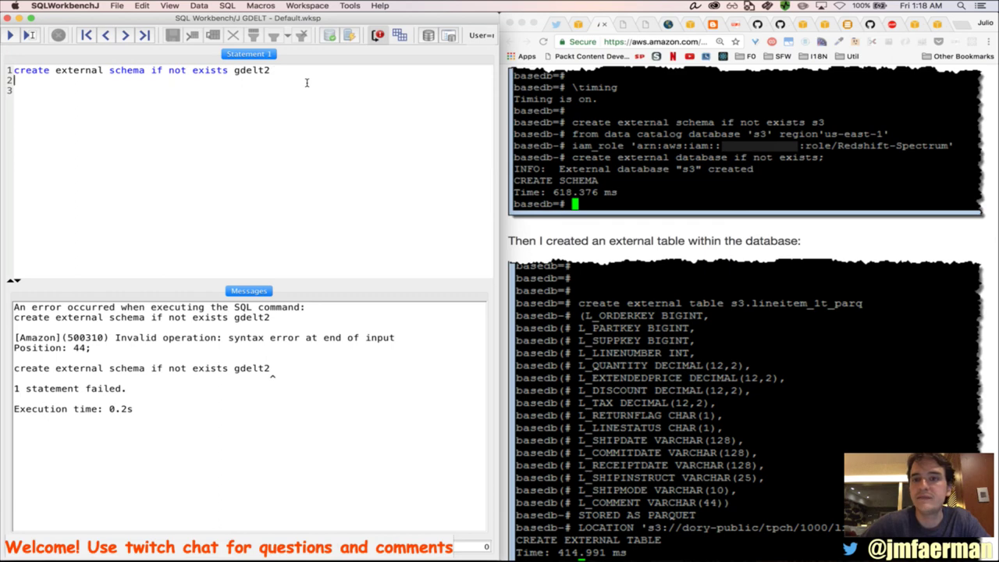
type("from data ca")
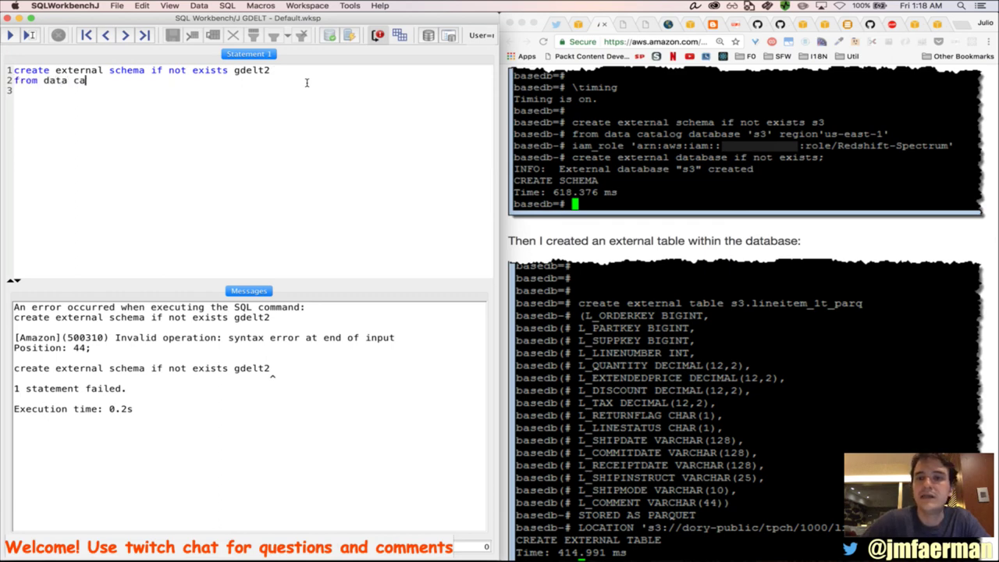
type("talog databa")
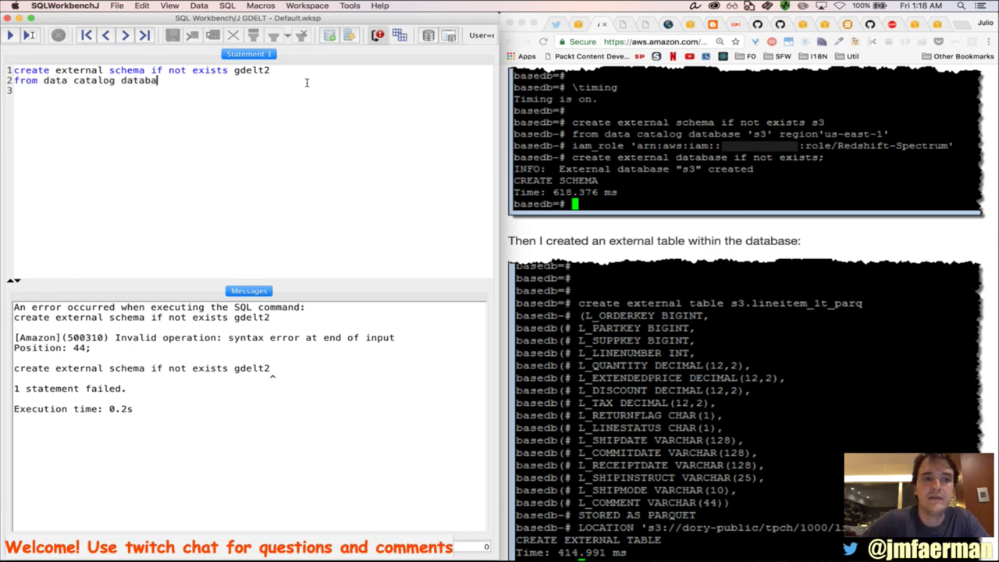
type("se")
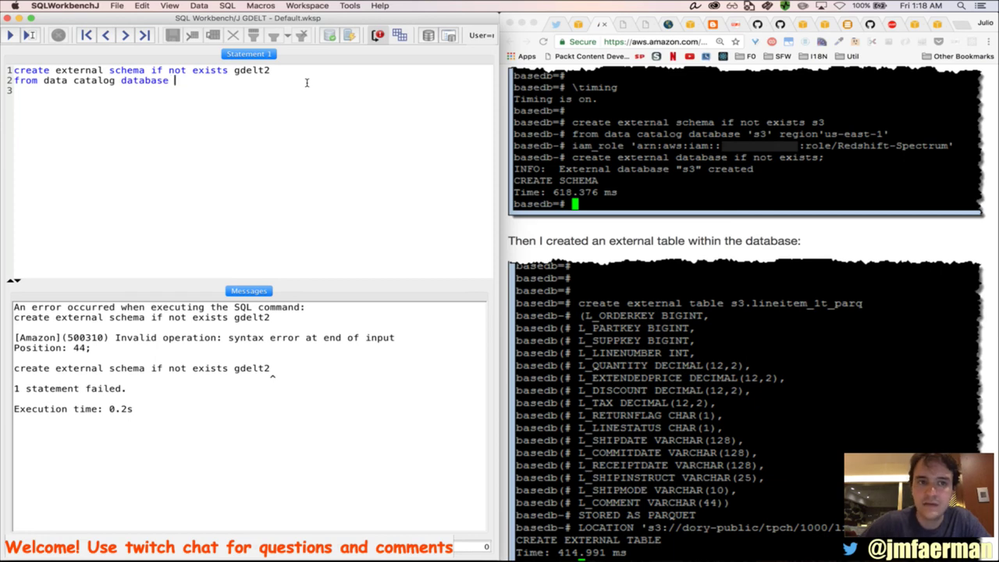
key("shift+Left")
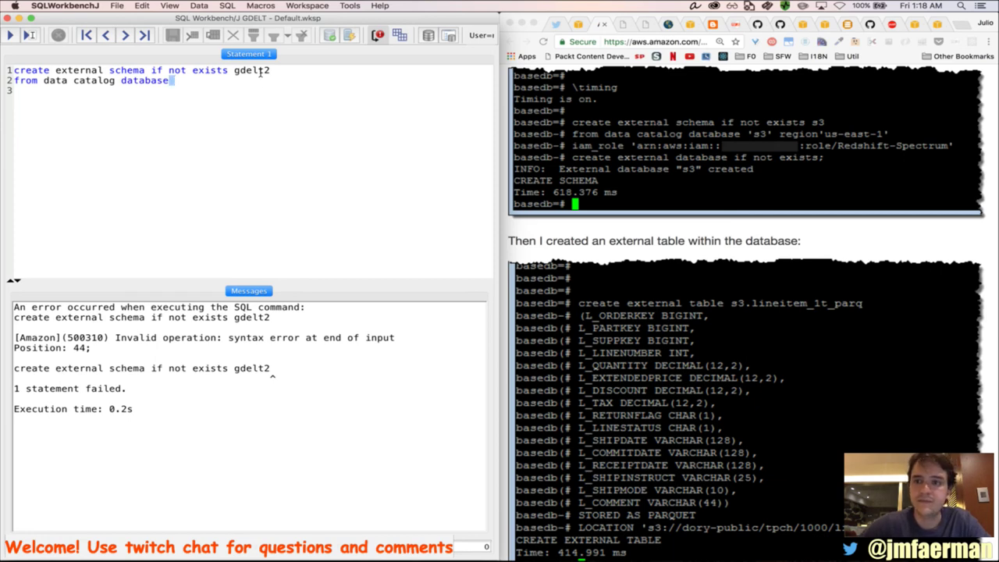
double_click(252, 70)
key("BackSpace")
type("s3")
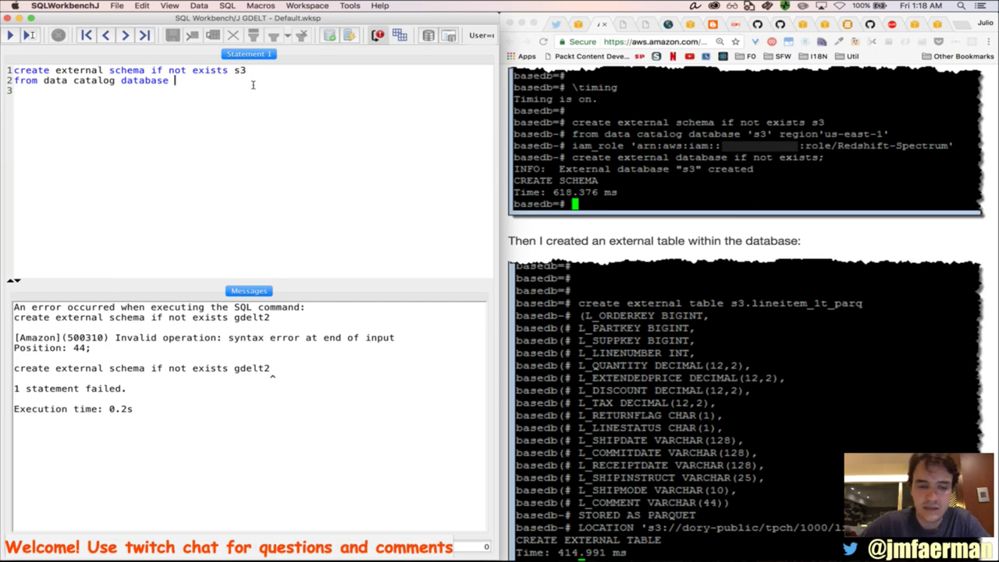
Complete the clause with database 's3', region 'us-east-1' and an empty iam_role ''
type("''")
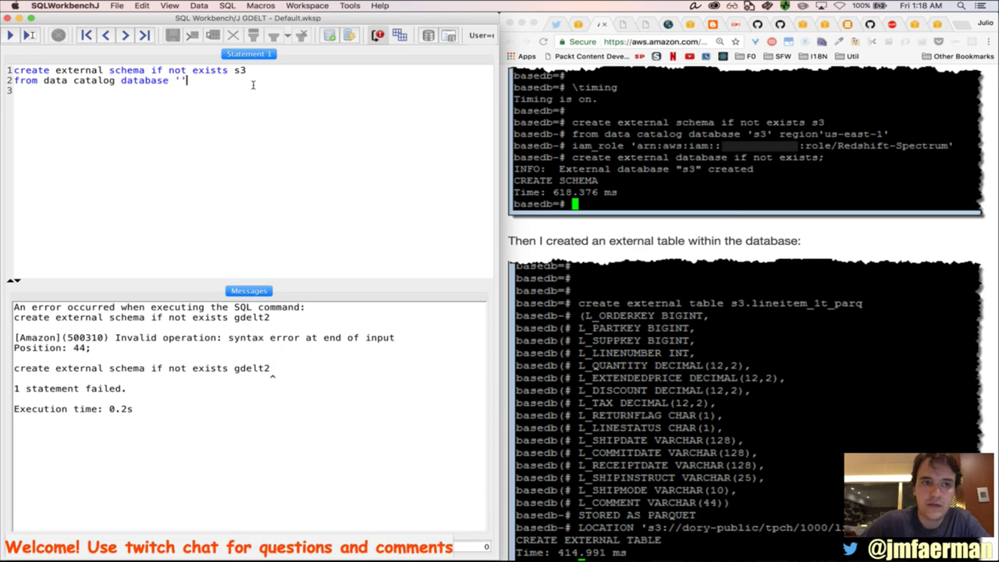
key("Left")
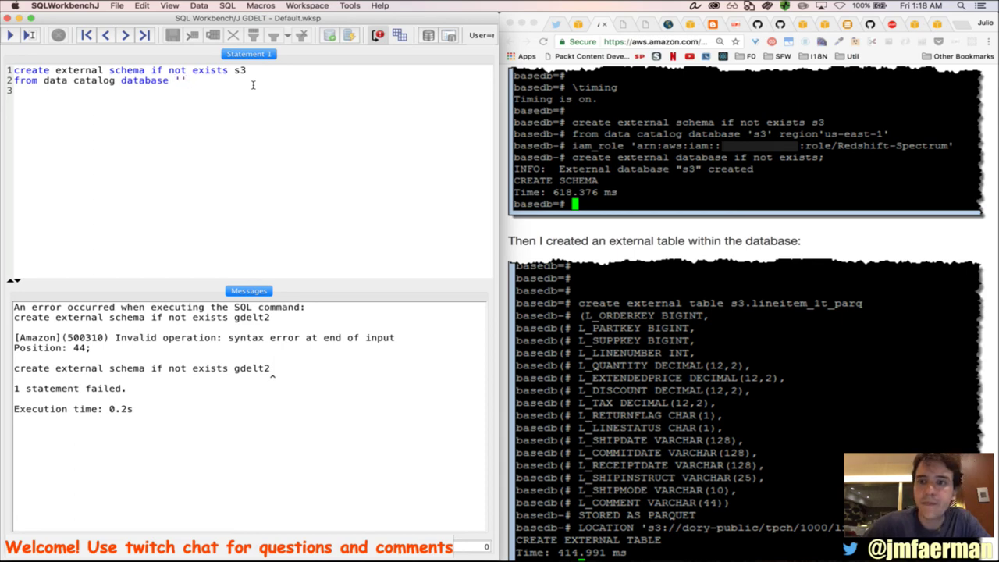
type("s")
type("3")
key("Right")
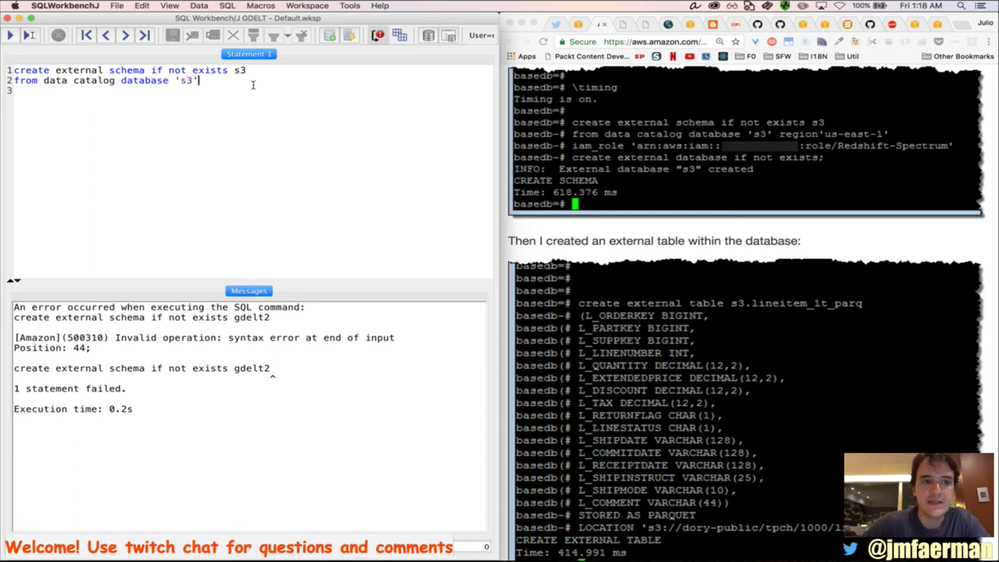
type("region ")
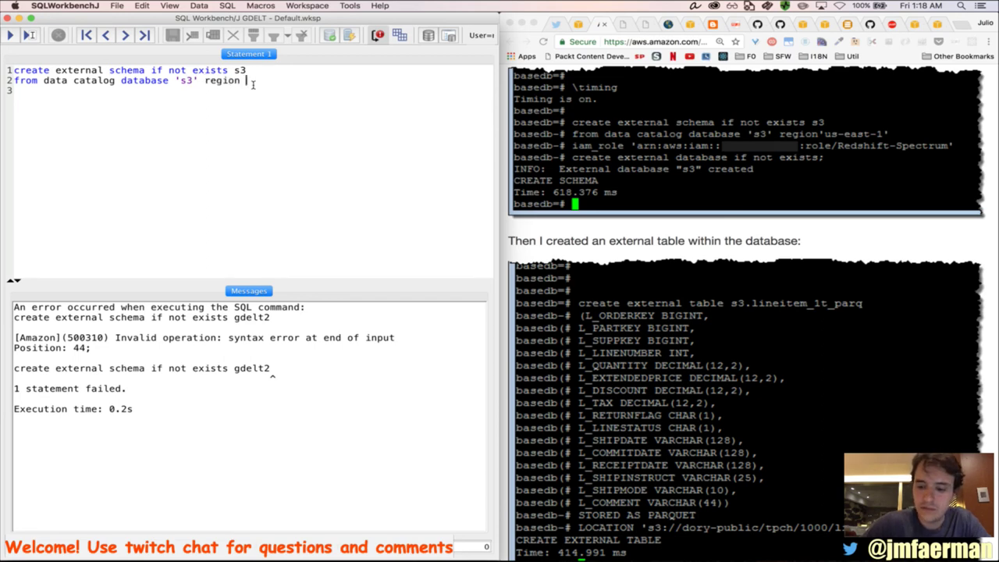
type("''us")
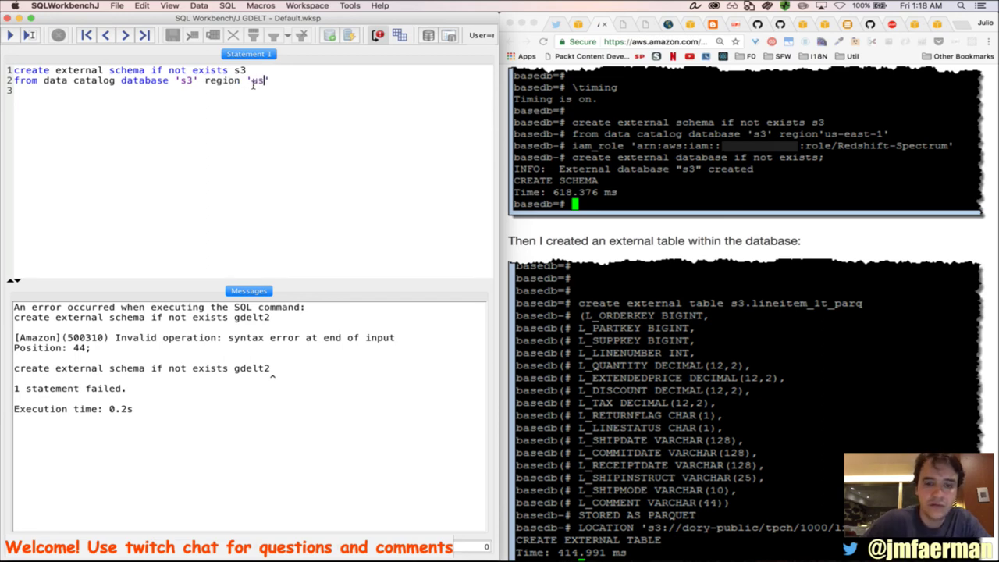
type("-east-1'")
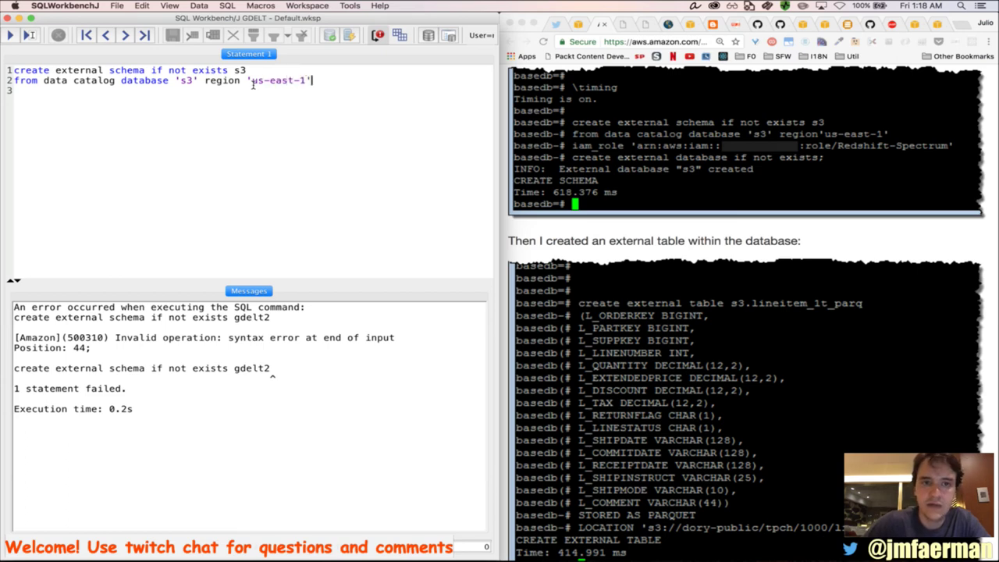
type("iam")
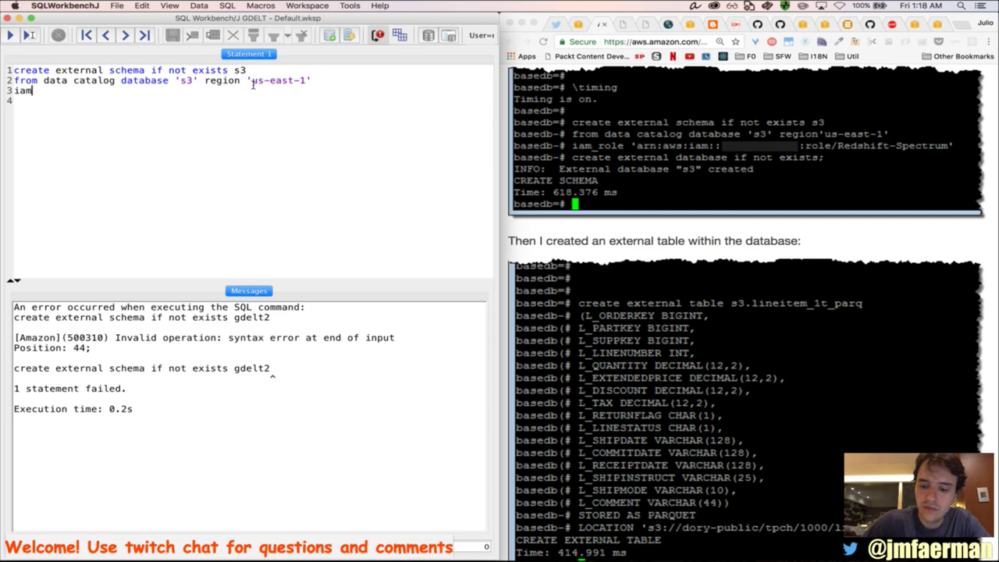
type("_role")
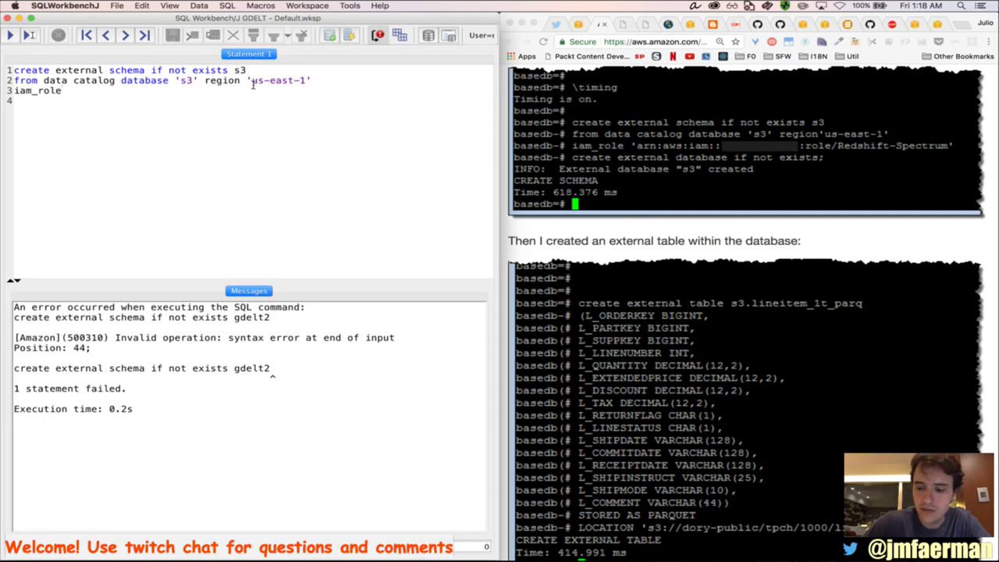
key("BackSpace")
key("BackSpace")
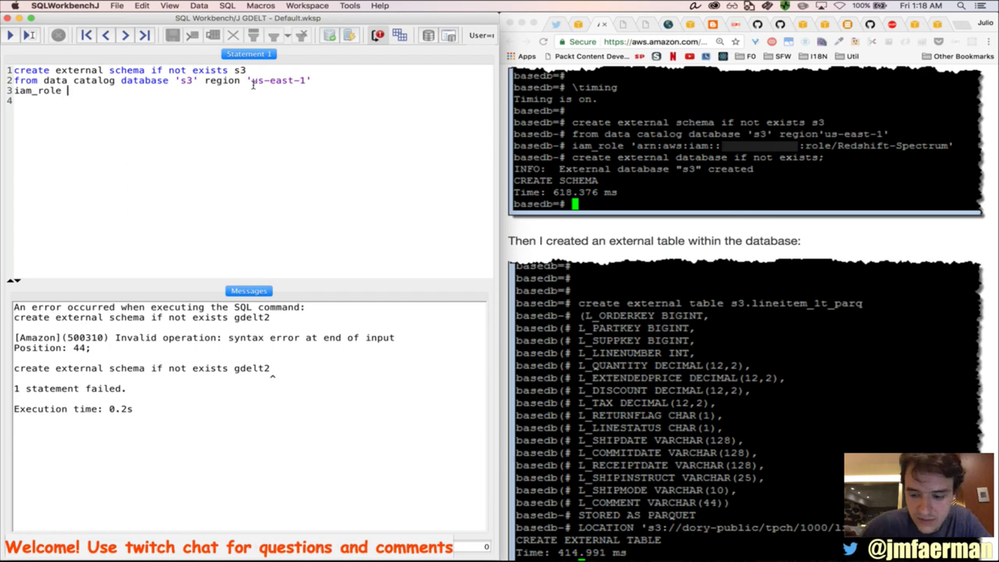
type("''")
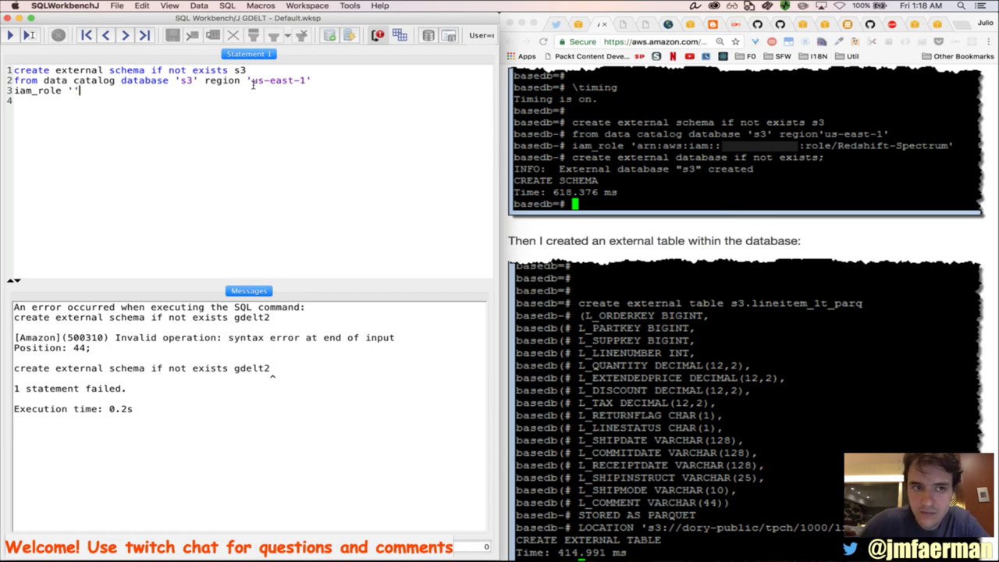
key("super+Tab")
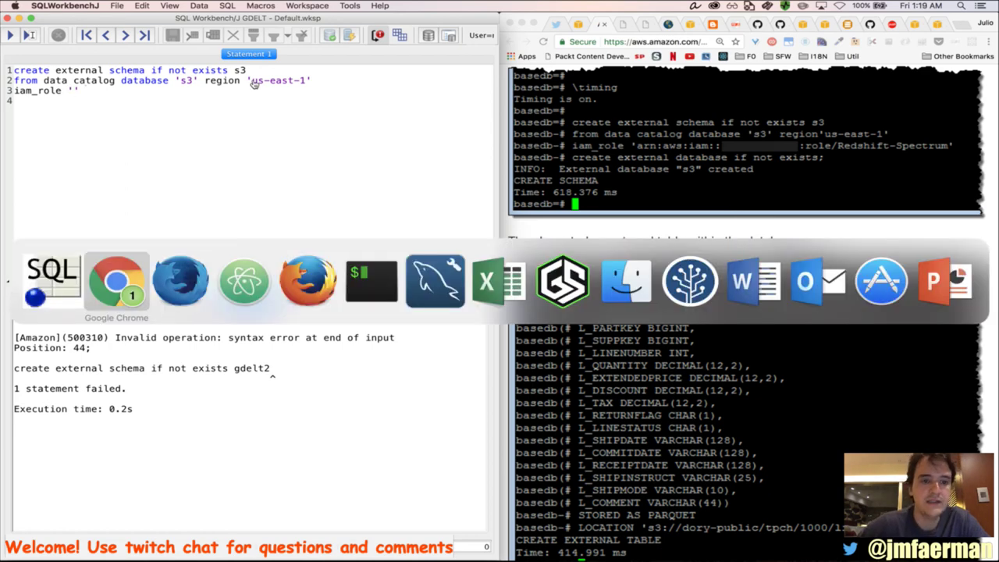
Copy the gdeltroleredshift role ARN from the IAM console into the iam_role quotes
key("super+Tab")
key("super+Tab")
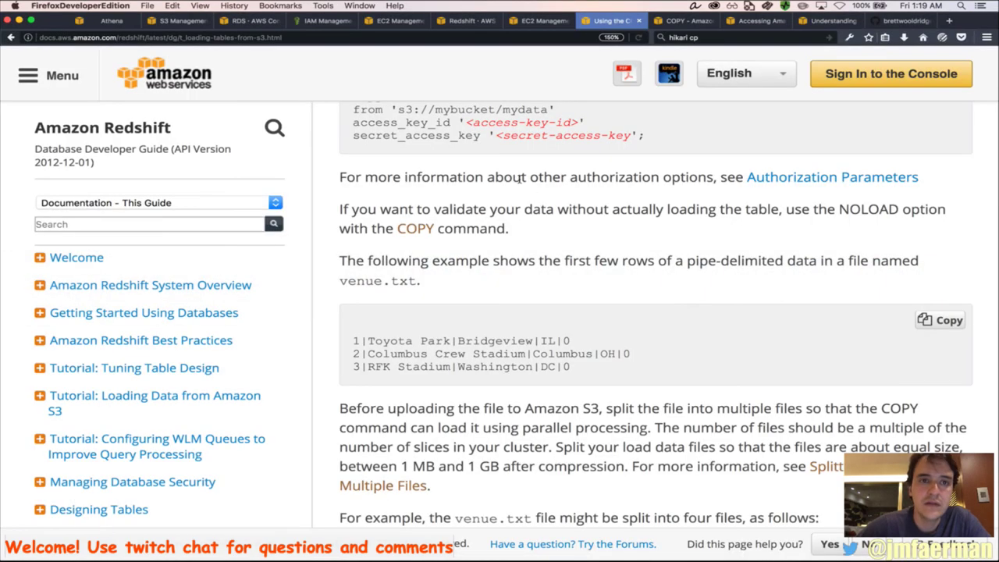
left_click(467, 23)
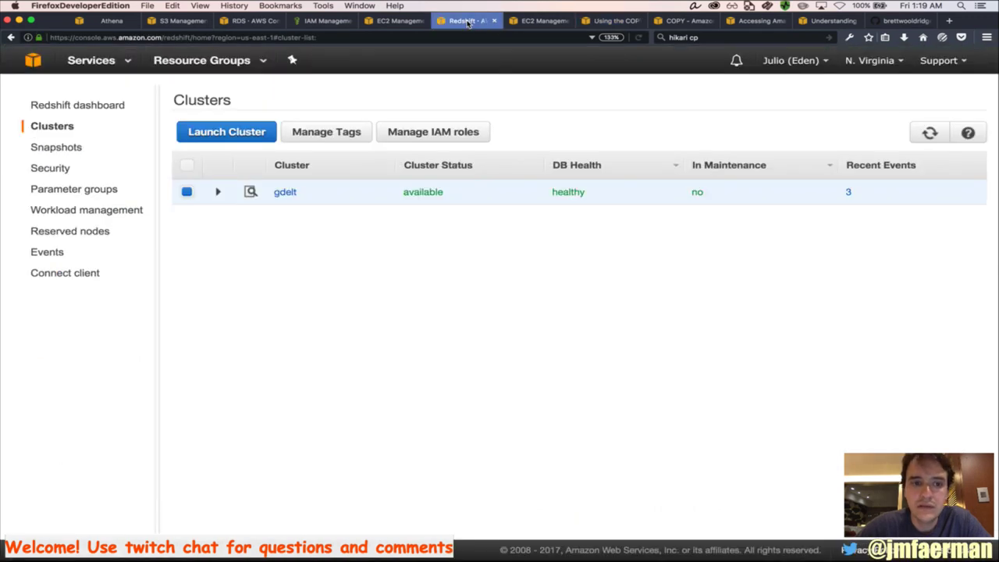
left_click(324, 21)
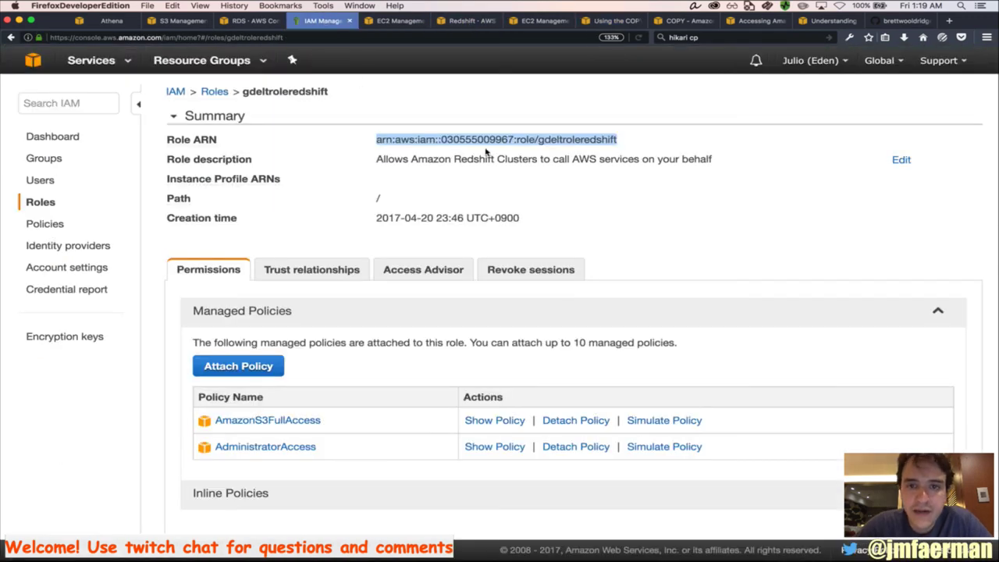
triple_click(512, 145)
key("super+c")
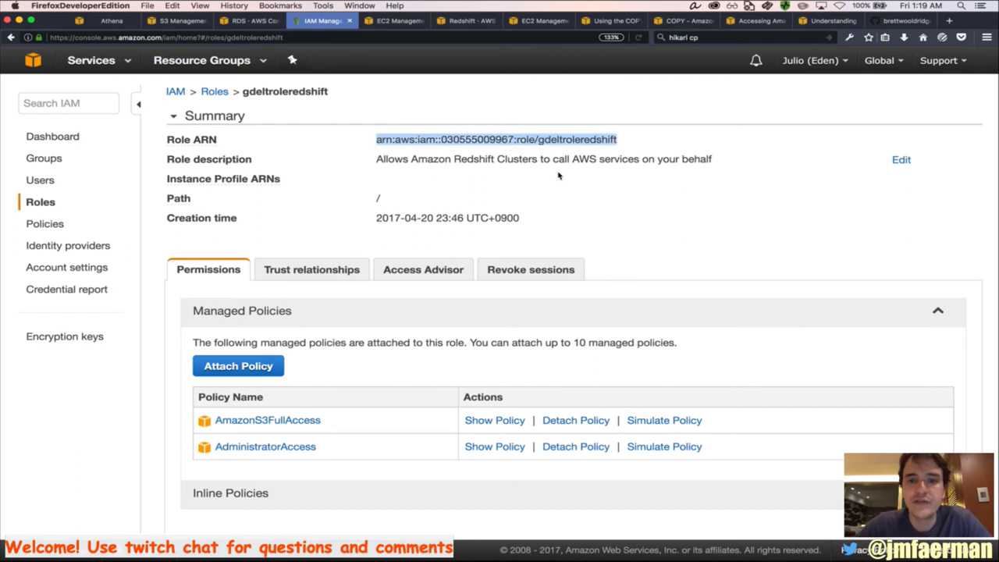
key("super+Tab")
key("super+Tab")
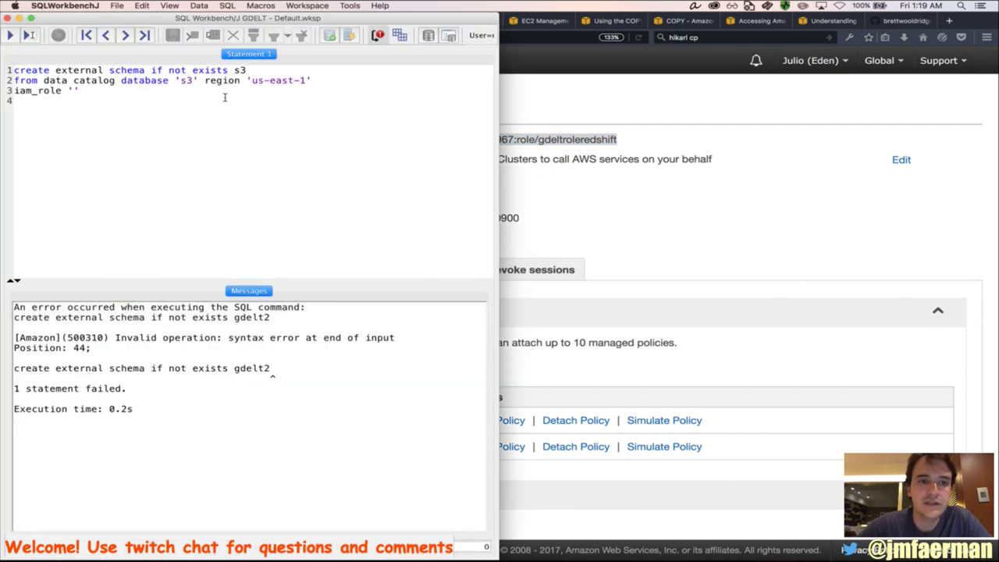
key("super+v")
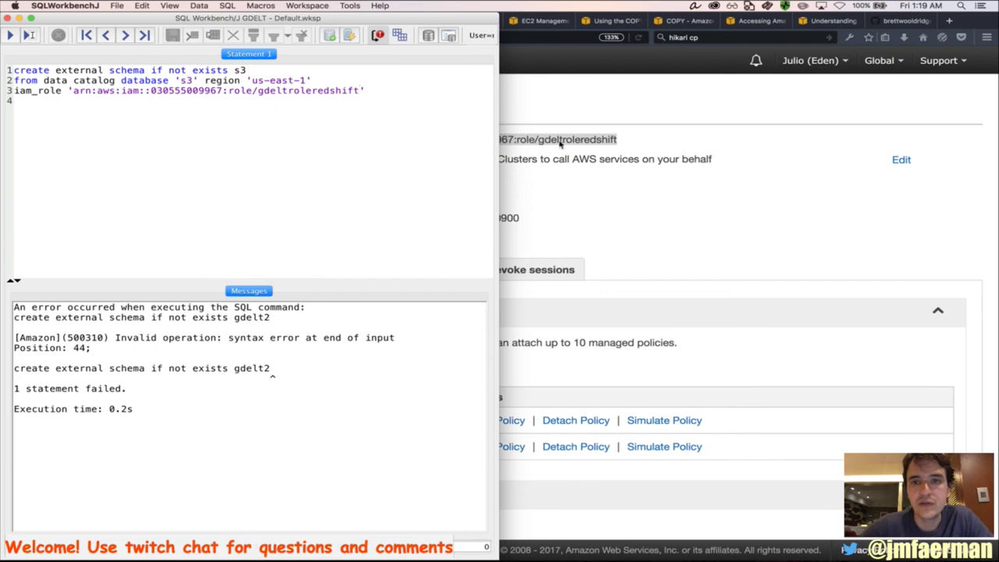
key("super+Tab")
key("super+Tab")
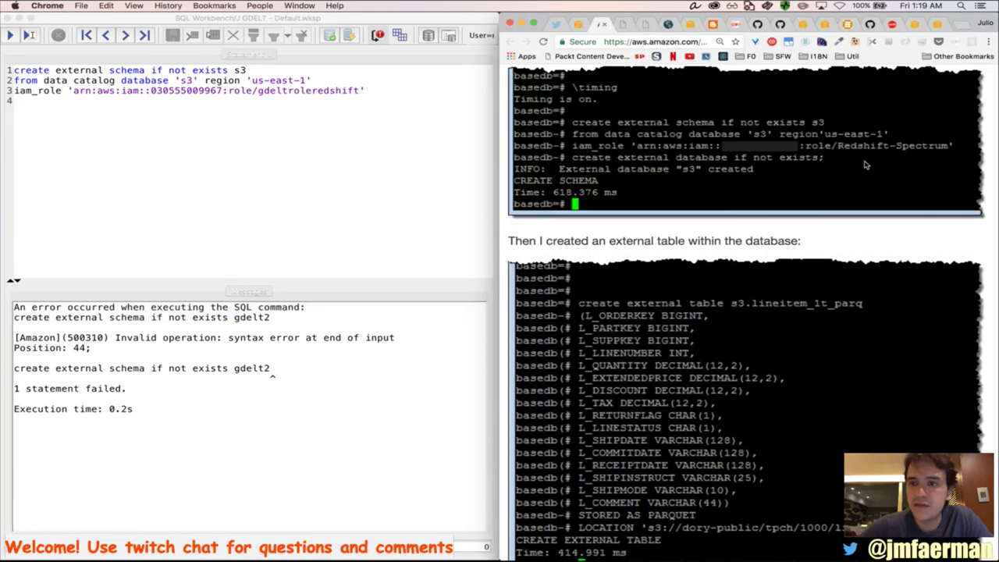
Add a fourth line 'create external database if not exists' and run the script
left_click(384, 92)
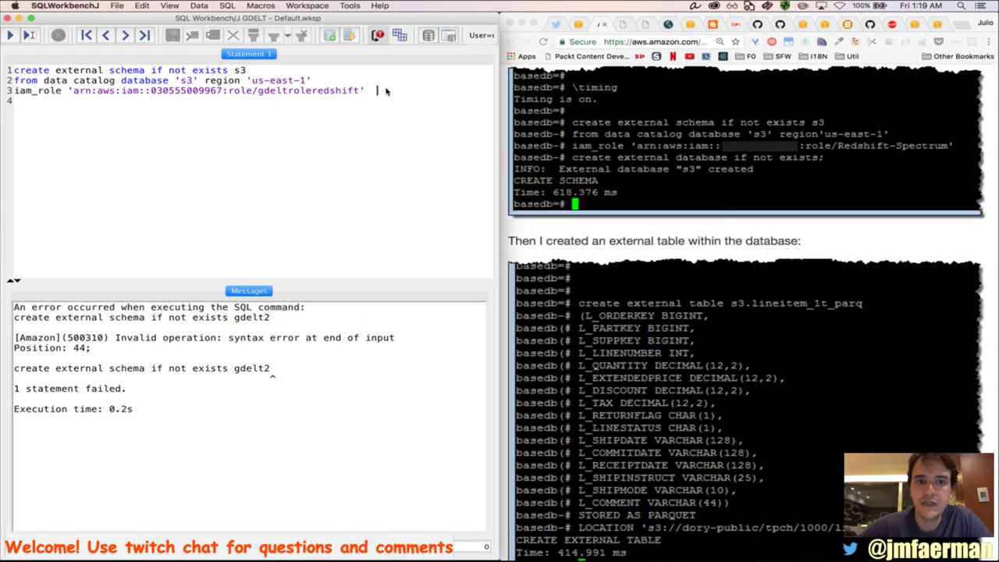
key("Return")
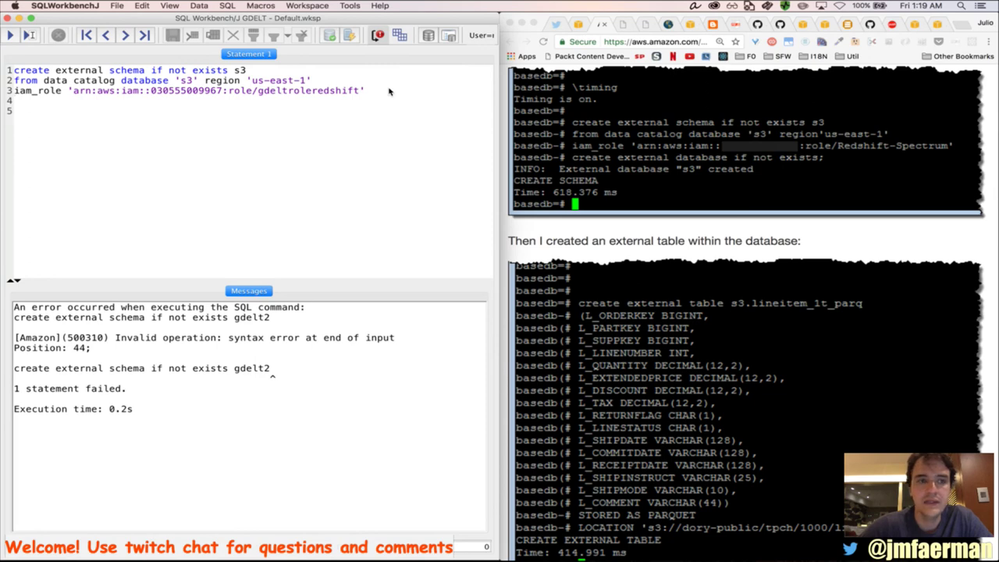
type("crte")
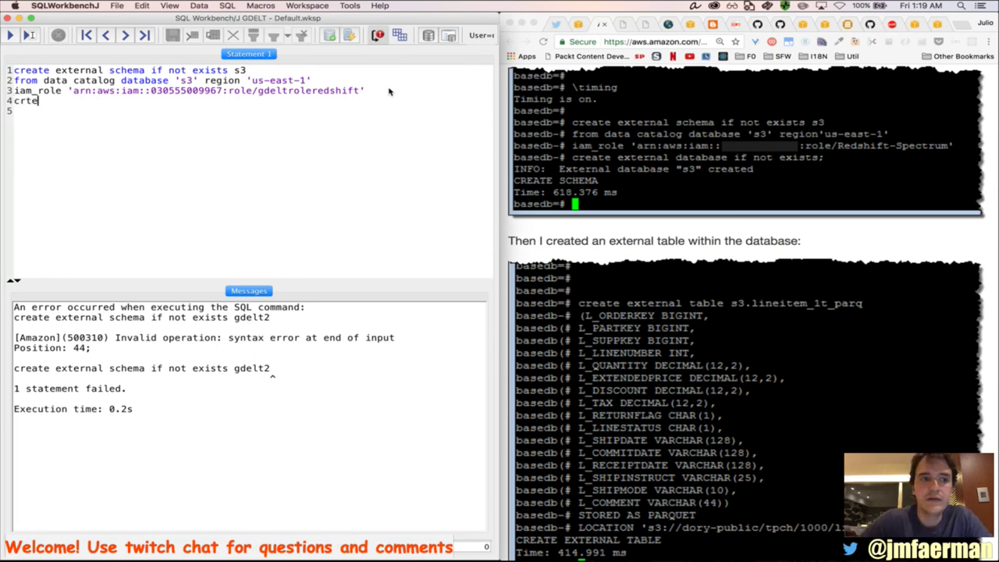
key("BackSpace")
key("BackSpace")
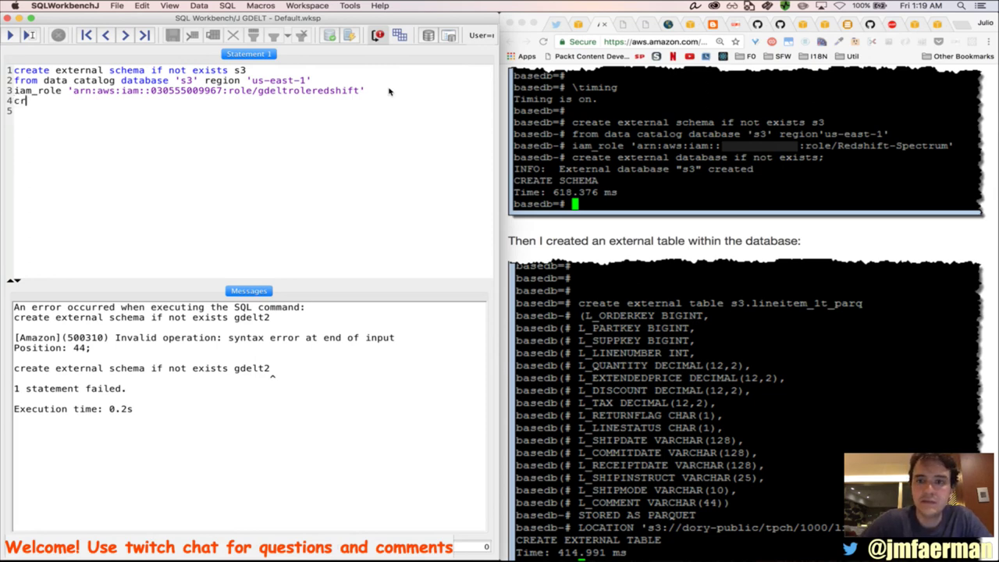
type("eate")
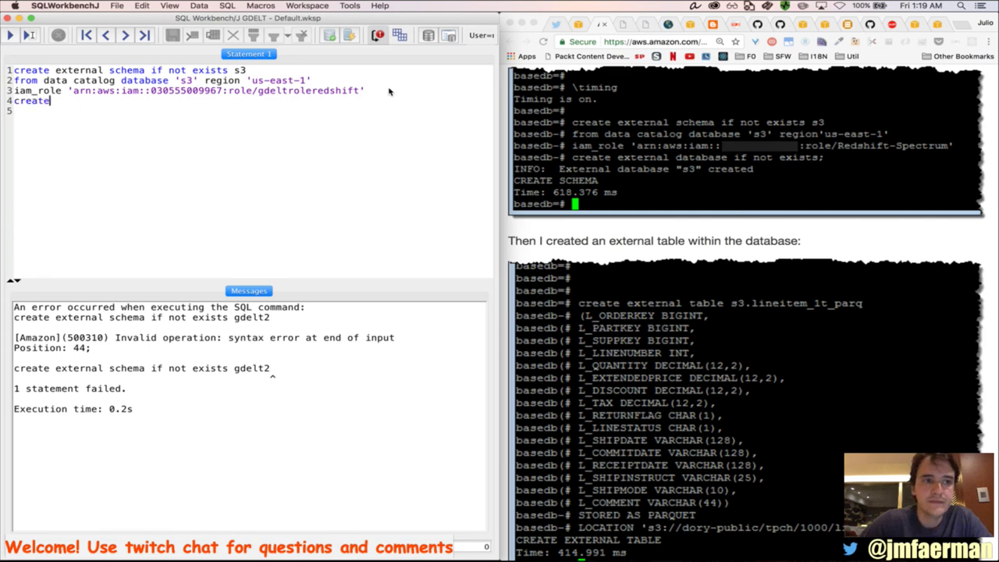
type(" external d")
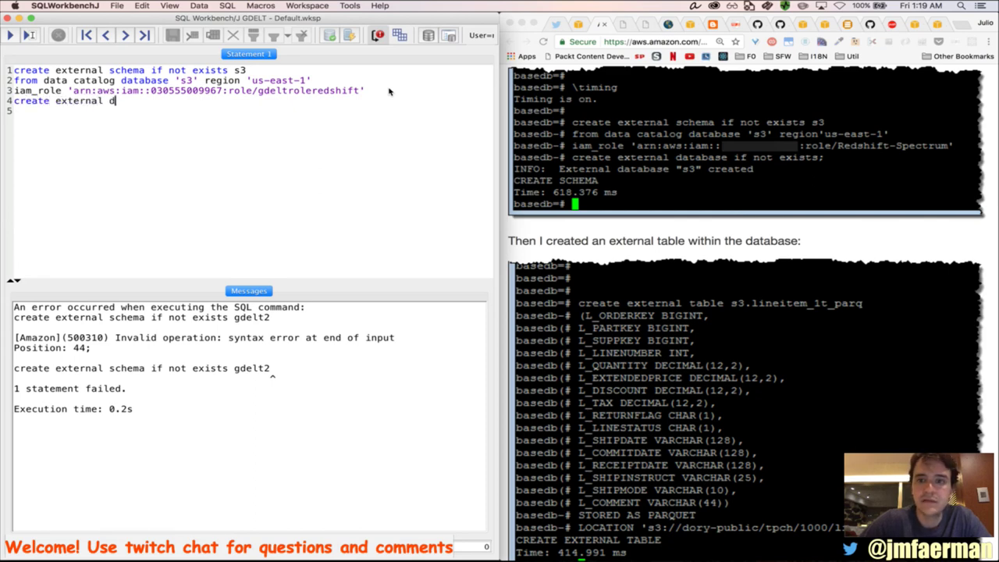
type("atabase if not exists;")
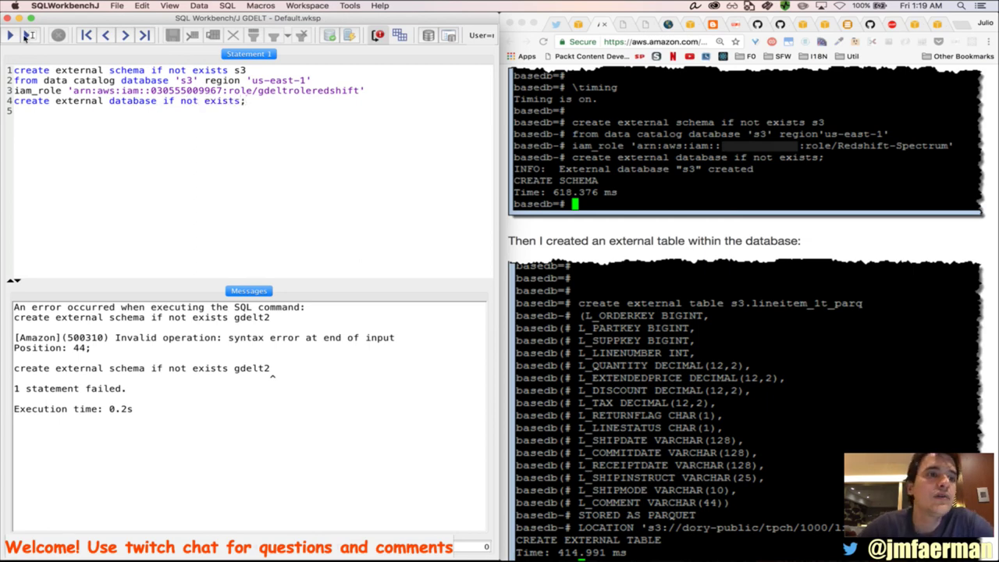
left_click(10, 35)
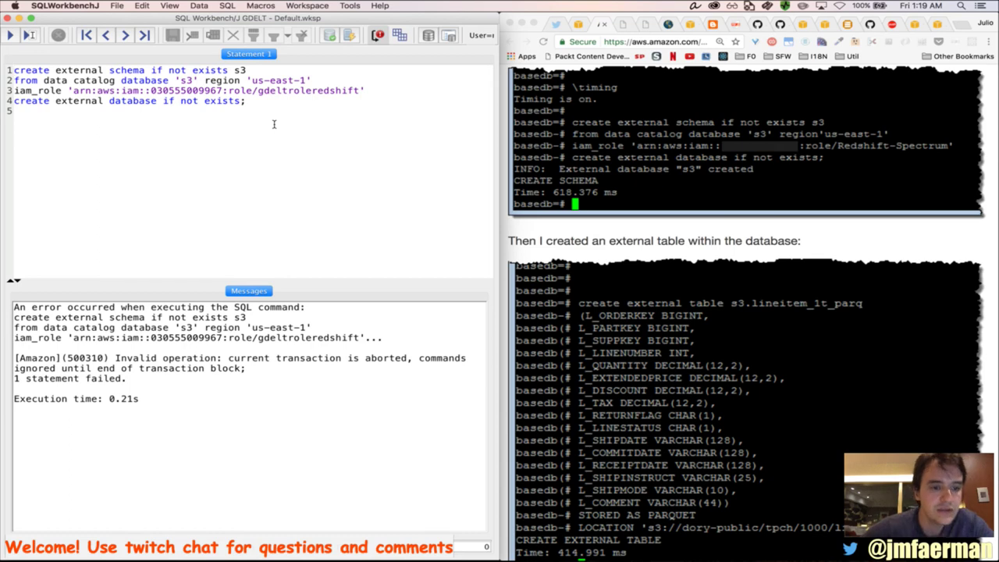
Select all four lines, turn on 'Ignore all errors', and widen the SQL Workbench window
left_click_drag(274, 124, 11, 68)
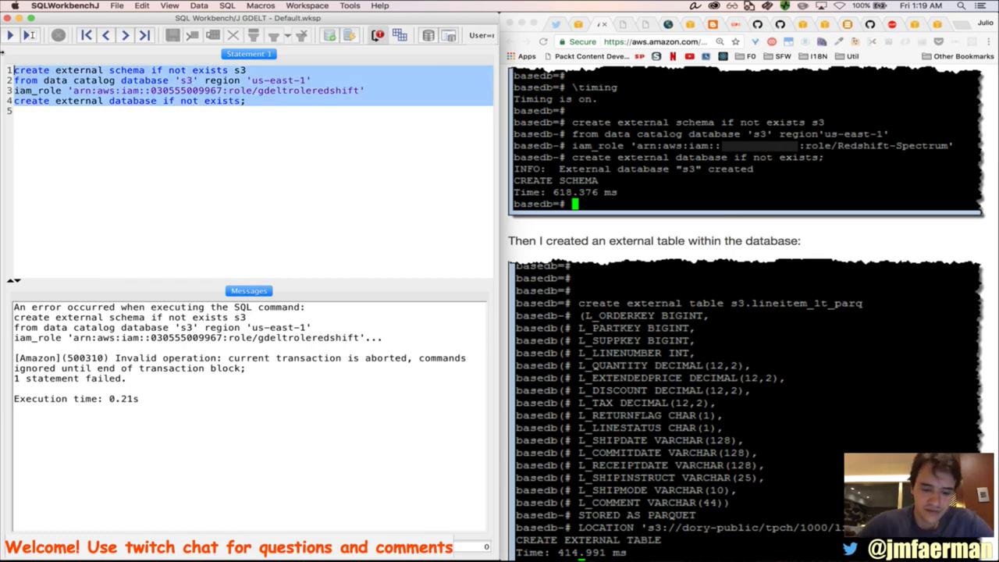
left_click(378, 37)
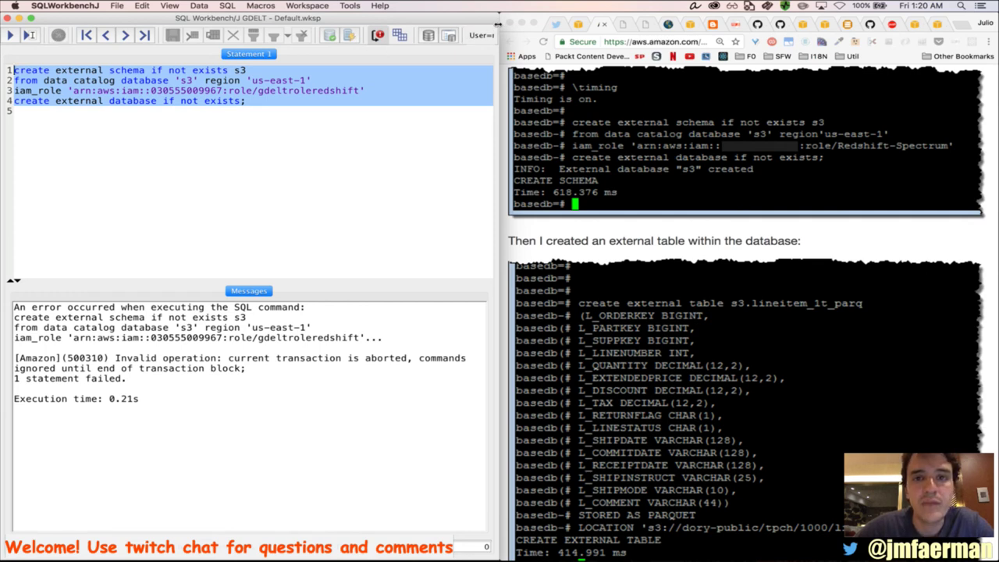
left_click_drag(498, 24, 764, 24)
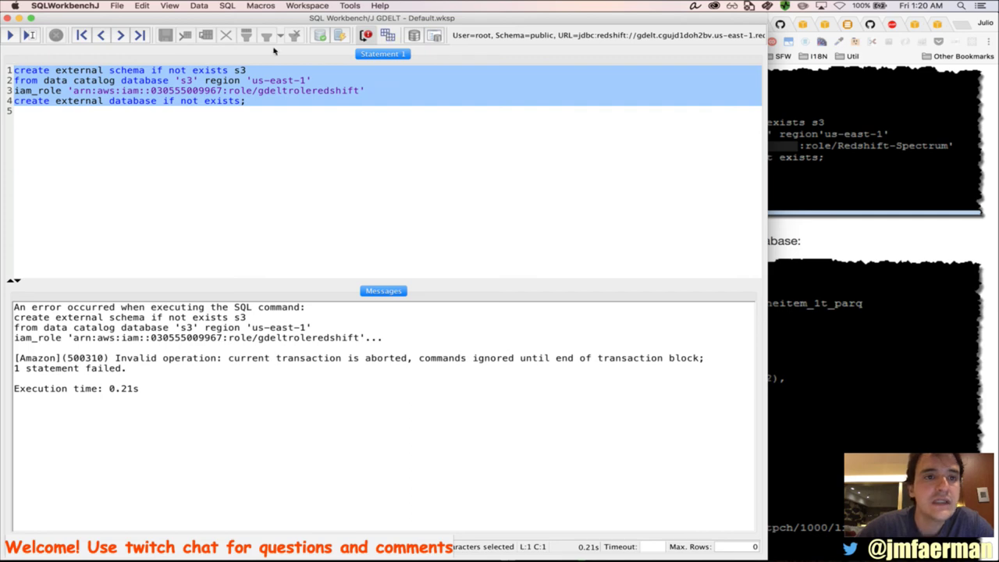
key("super+Tab")
key("super+Tab")
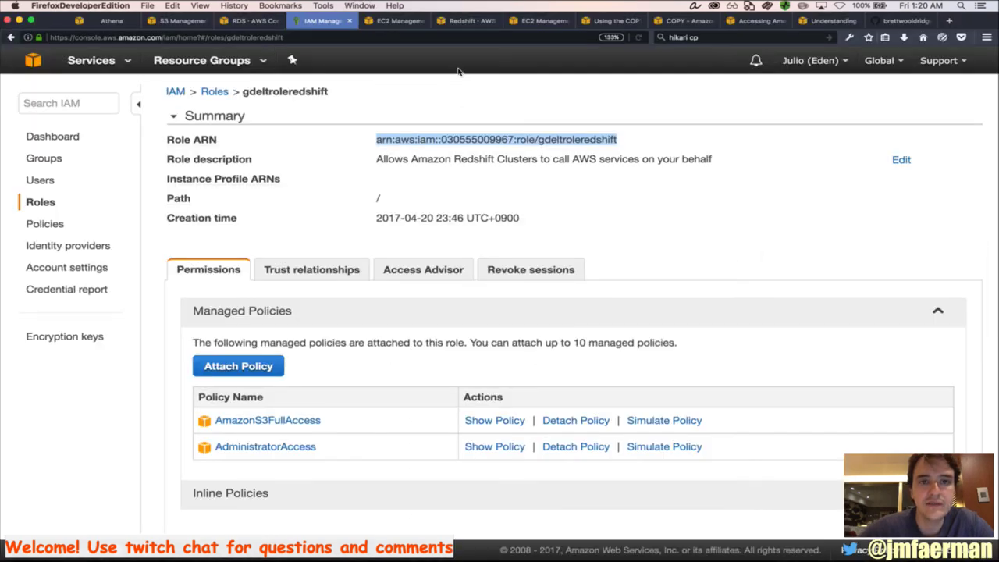
Inspect the gdelt cluster's Queries list in the Redshift console, finding query 220 terminated
left_click(476, 20)
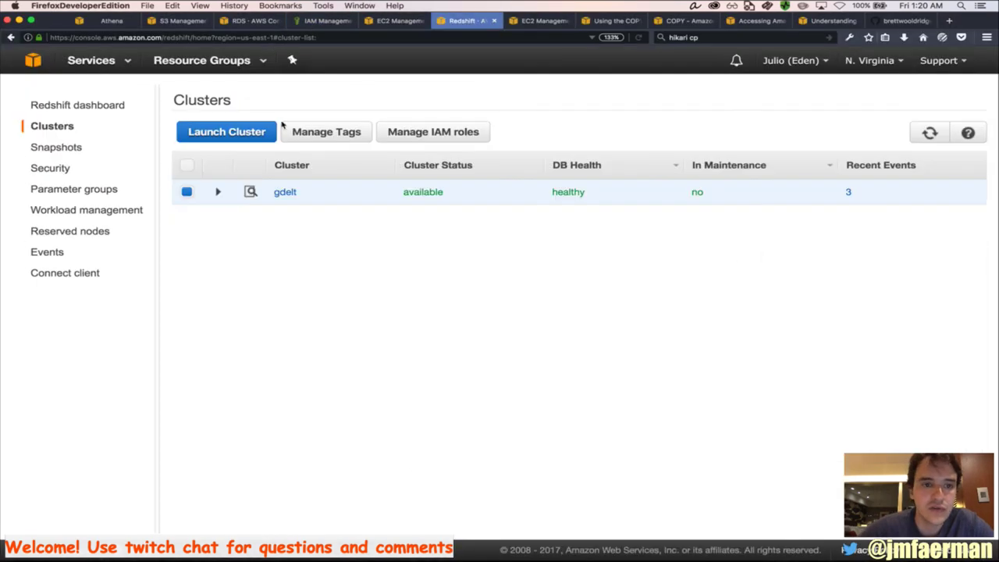
left_click(251, 192)
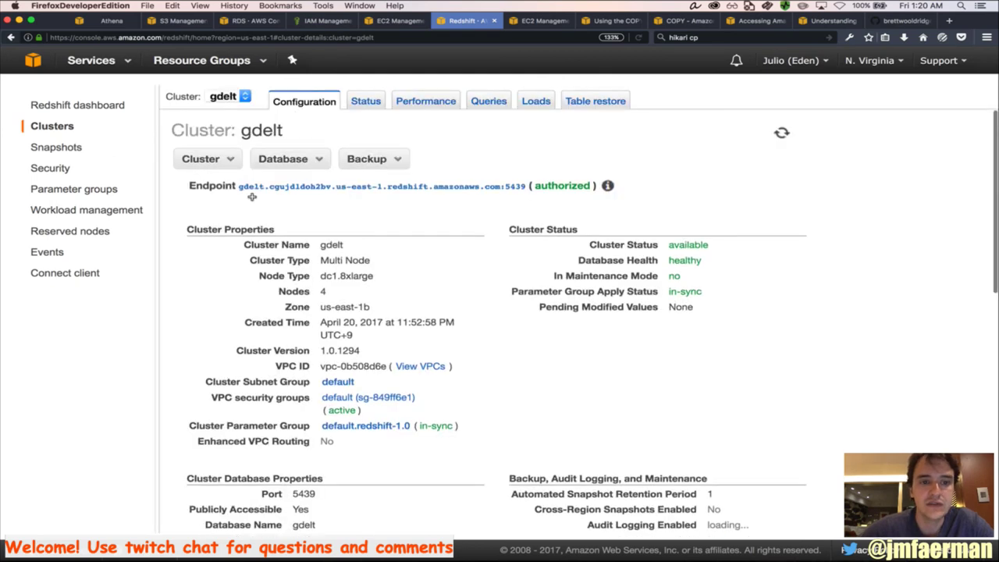
left_click(485, 104)
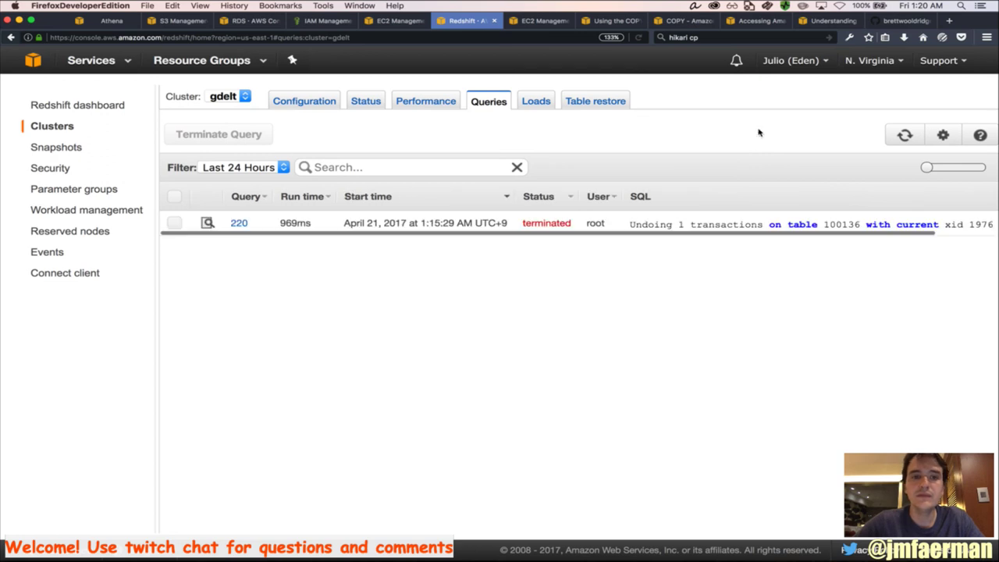
left_click(174, 223)
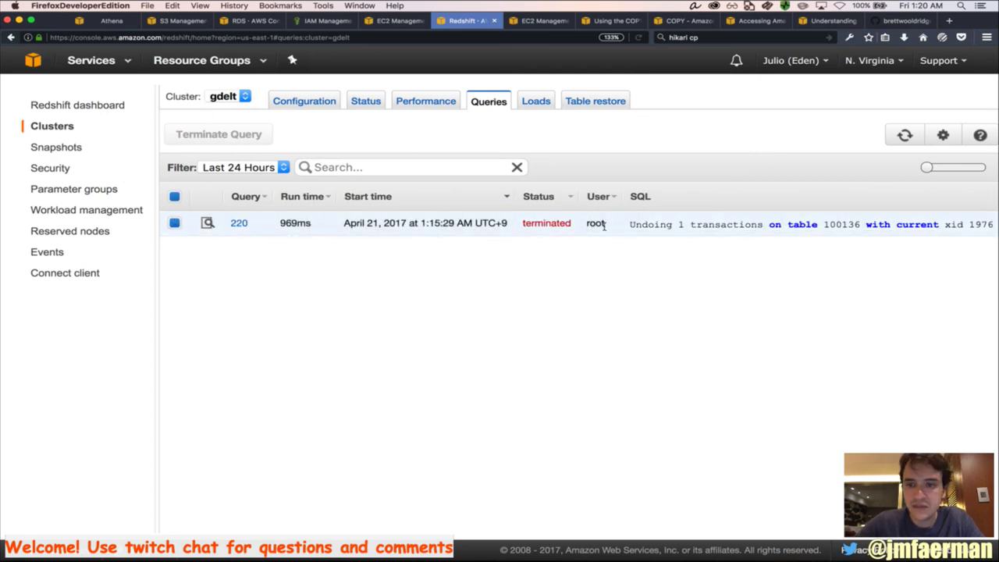
scroll(684, 228, "right", 3)
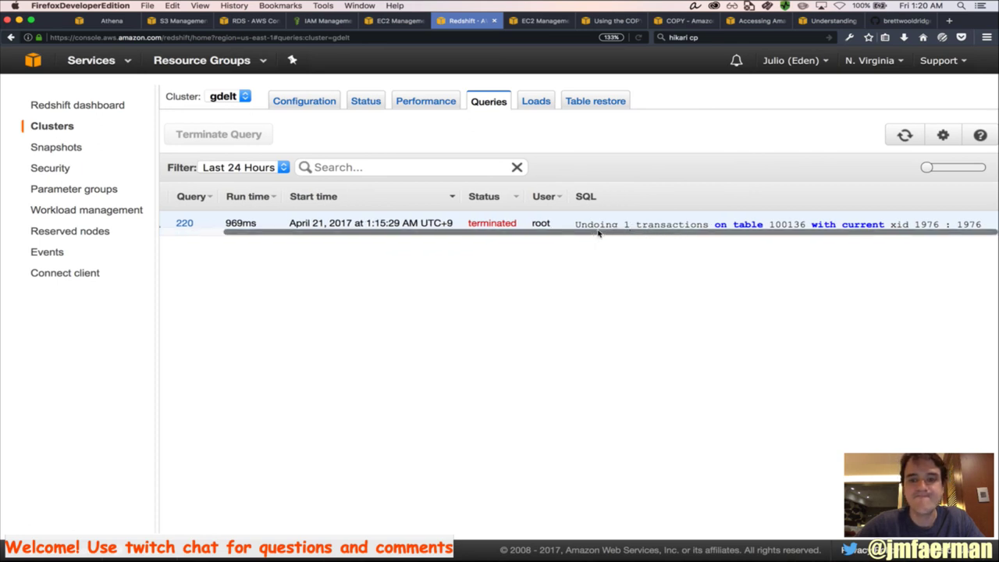
scroll(598, 232, "left", 3)
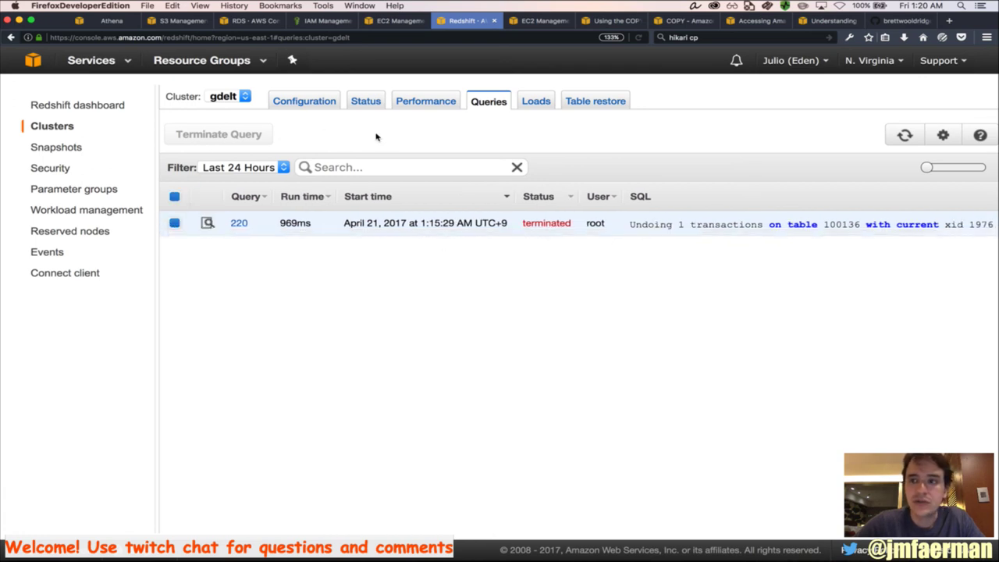
key("super+Tab")
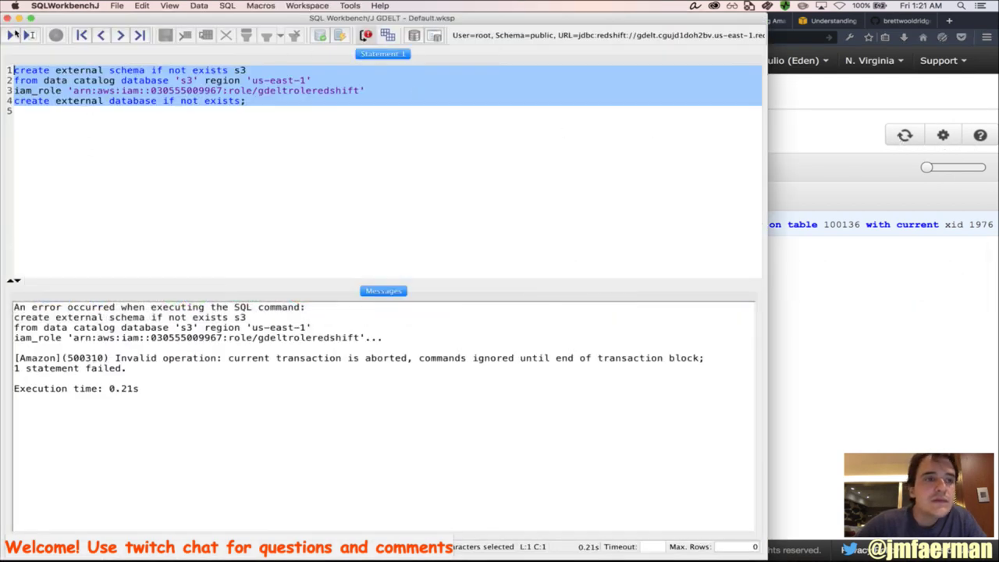
Rerun the selected schema statement, then bring the Redshift queries page forward
left_click(14, 35)
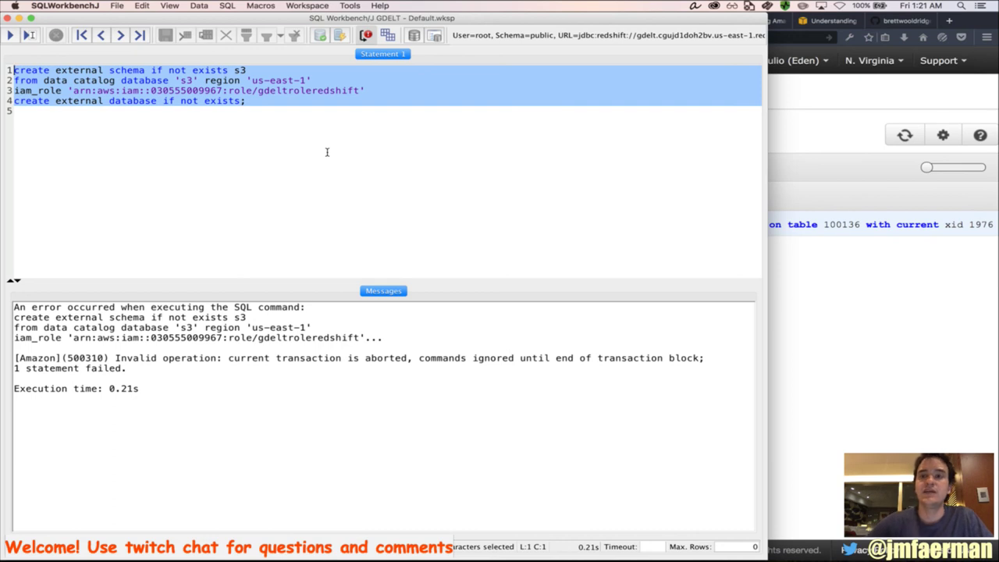
left_click(819, 109)
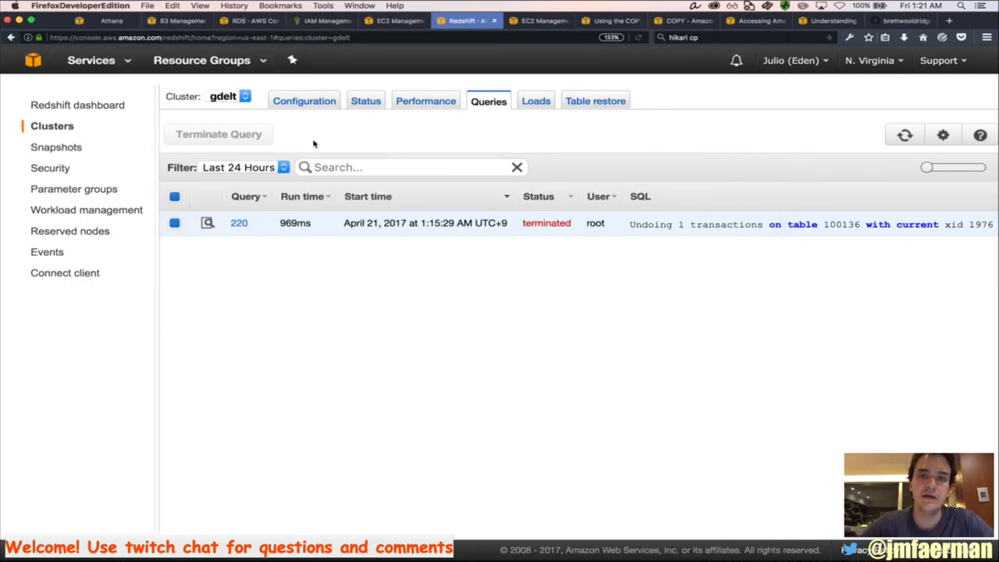
Read the Redshift Spectrum blog post down to its Available Now pricing note
key("super+Tab")
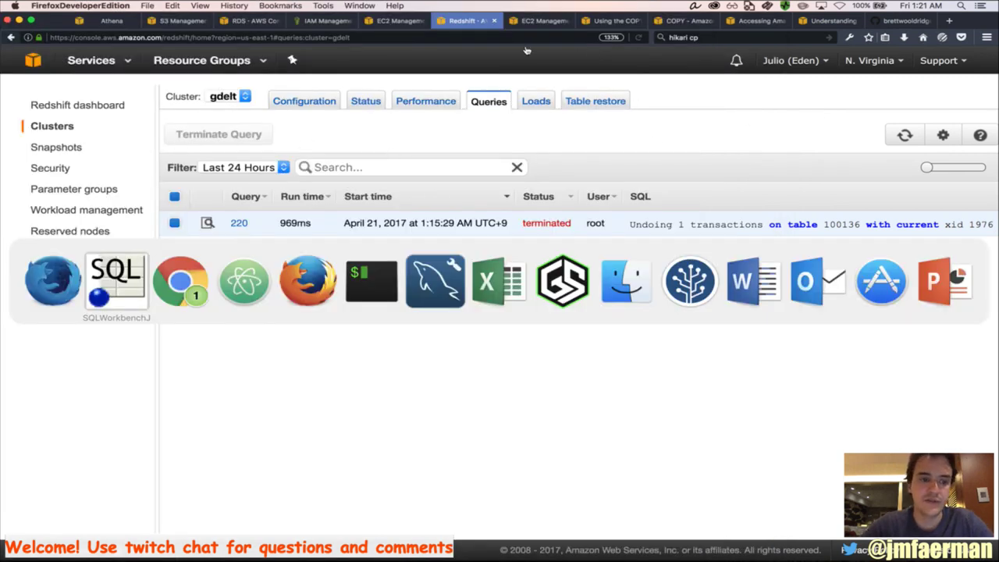
key("super+Tab")
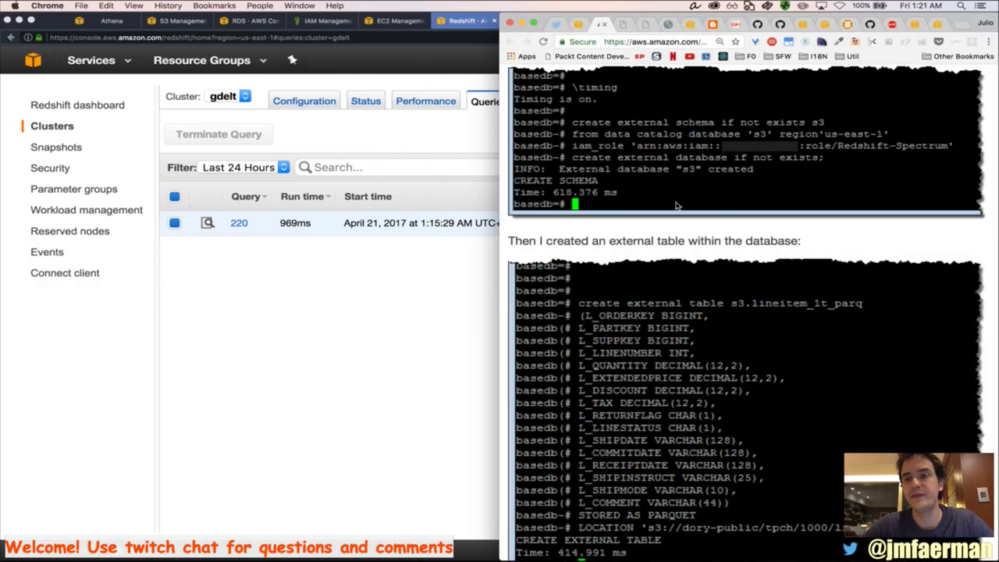
scroll(678, 220, "down", 5)
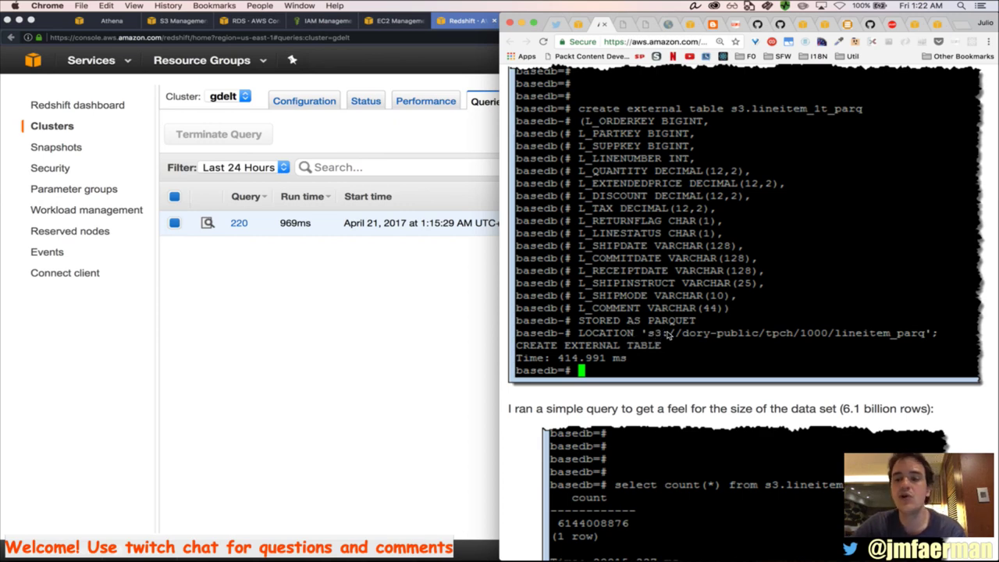
scroll(667, 335, "down", 2)
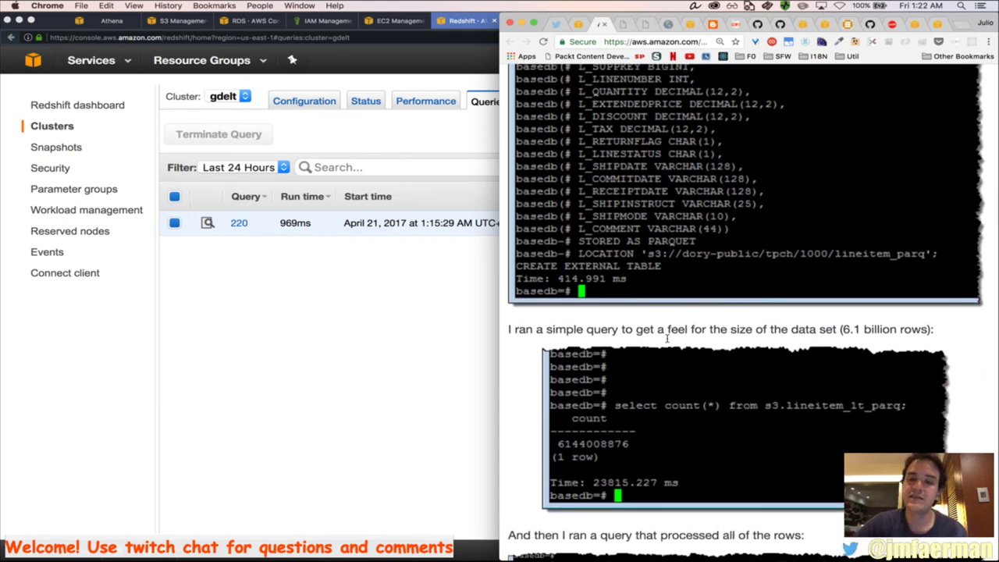
scroll(693, 229, "down", 3)
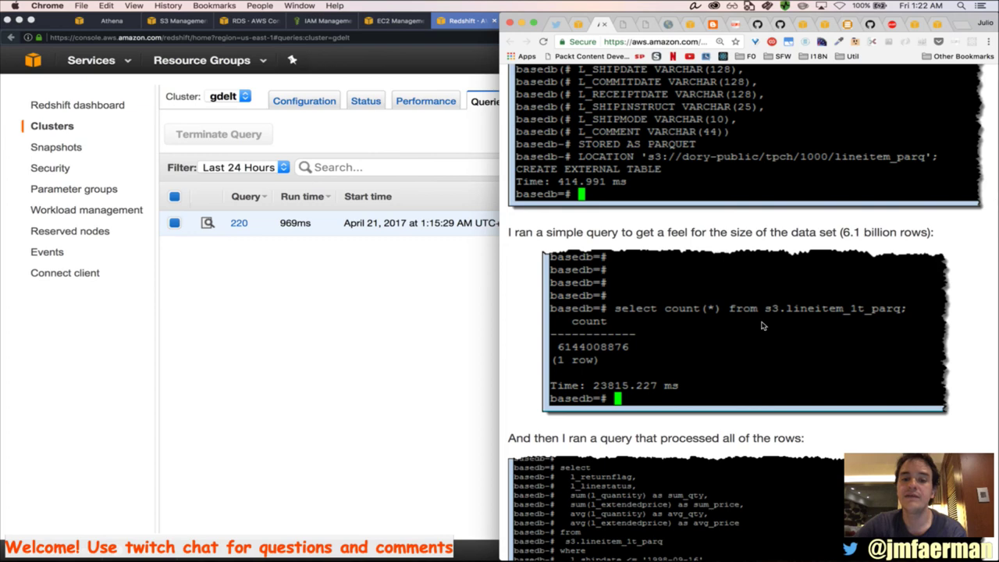
scroll(744, 329, "down", 4)
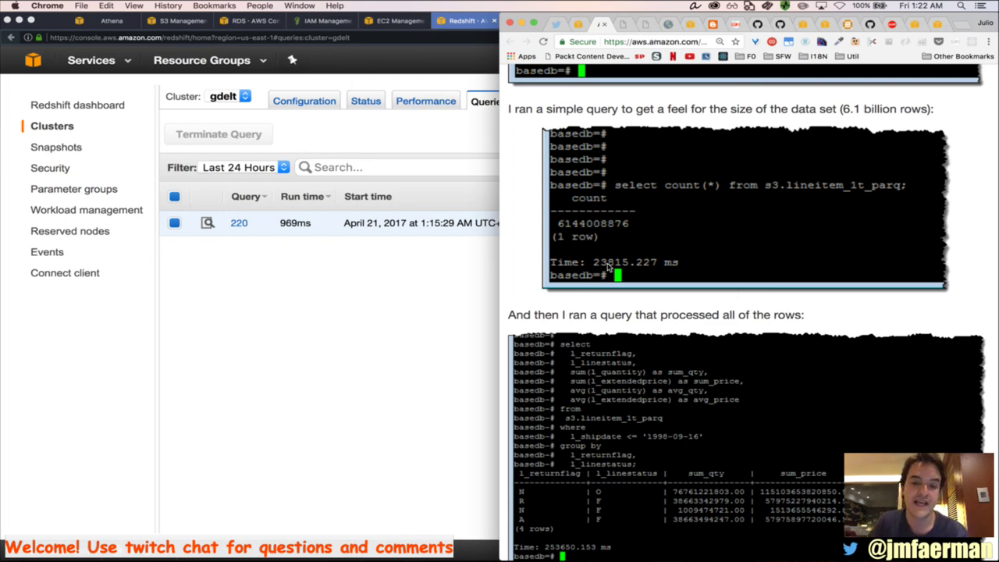
scroll(732, 378, "down", 5)
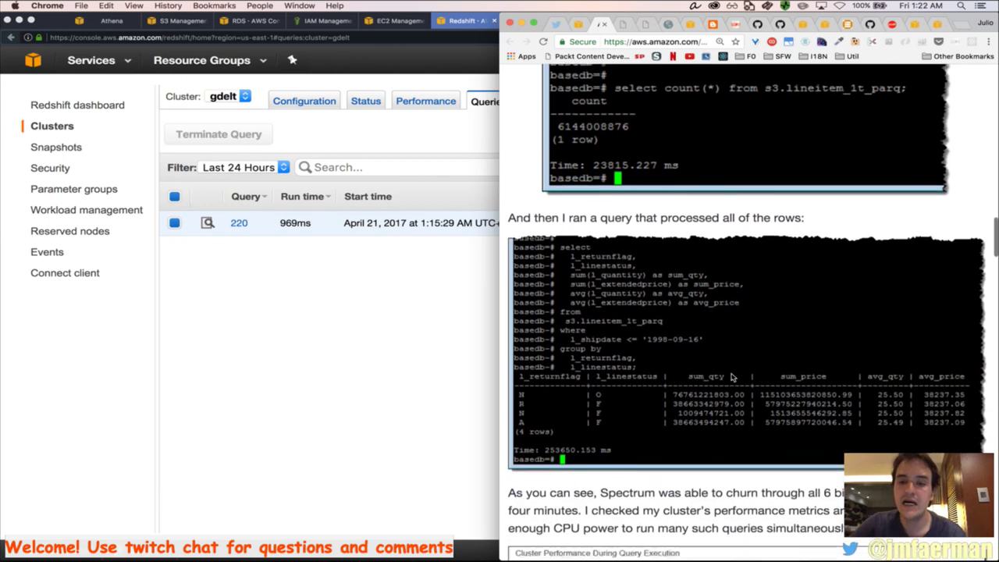
scroll(732, 378, "down", 1)
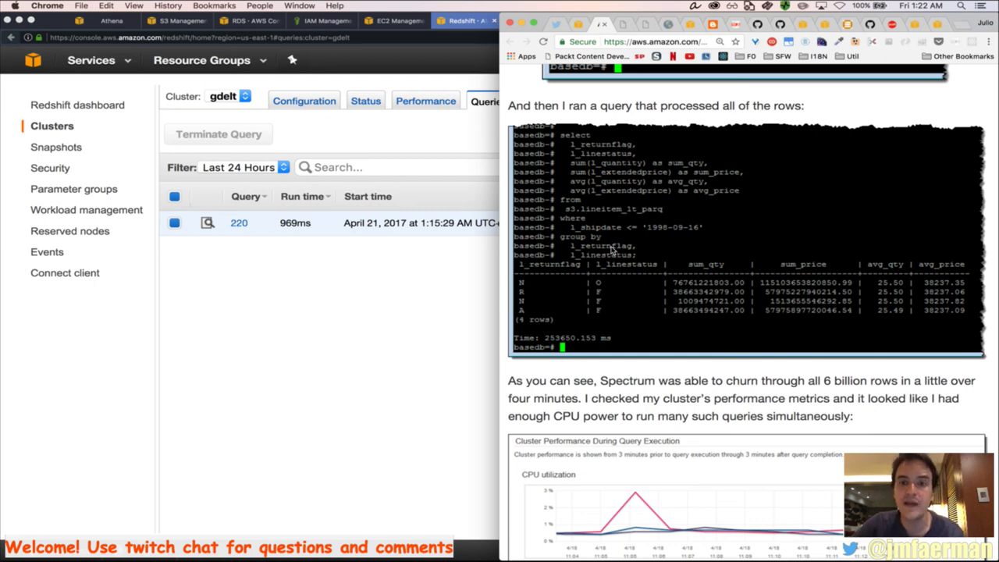
scroll(617, 242, "down", 1)
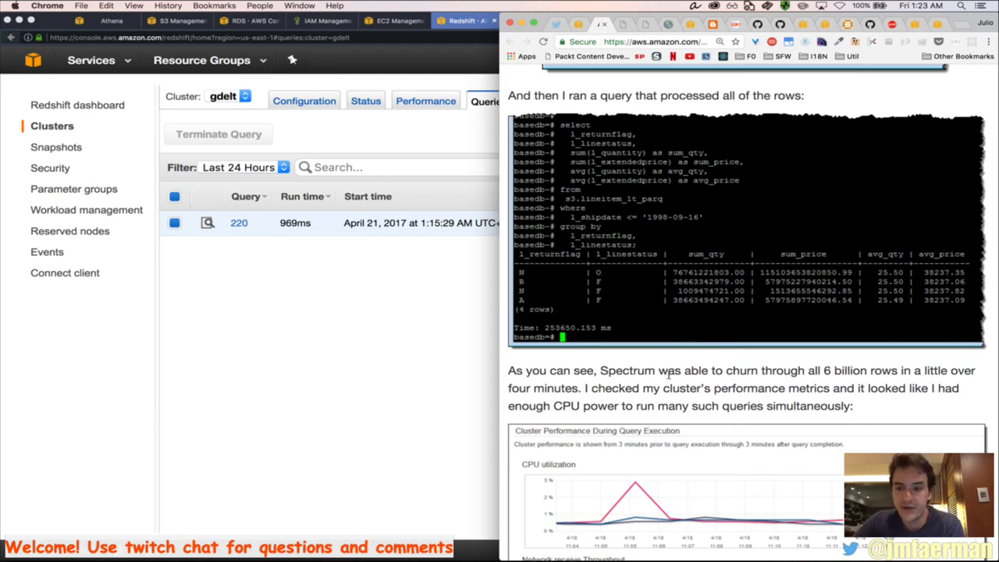
scroll(668, 389, "down", 1)
scroll(667, 388, "down", 2)
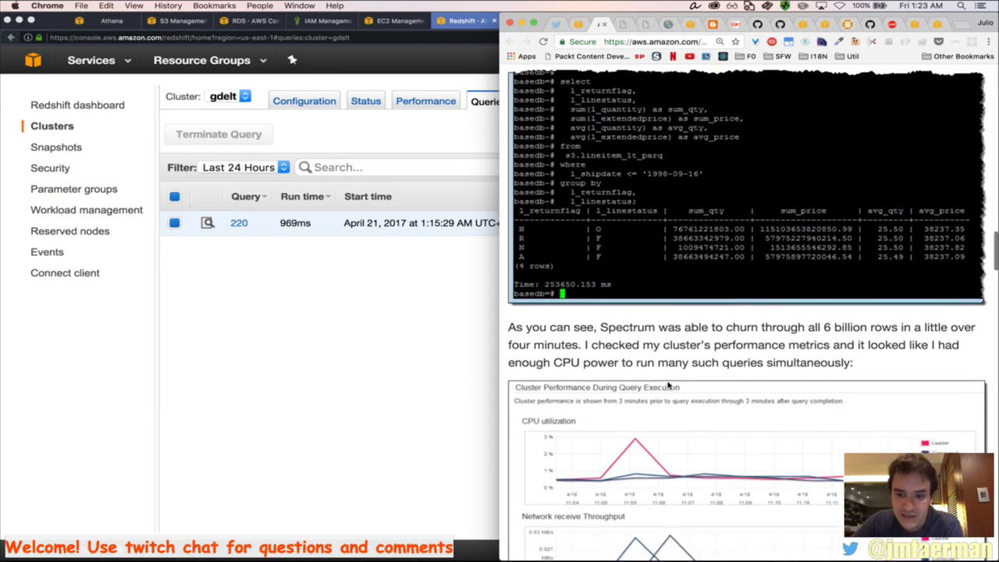
scroll(668, 385, "down", 3)
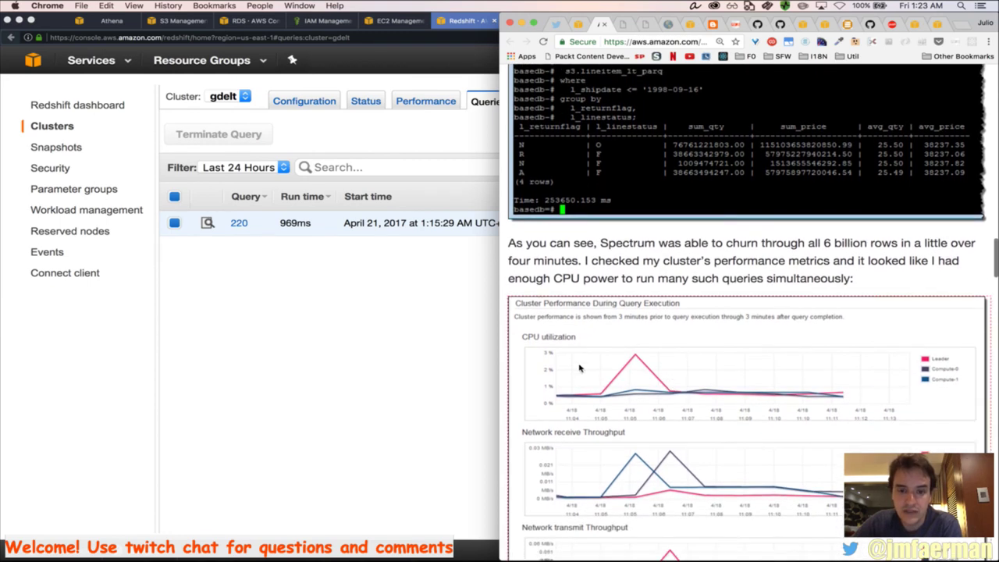
scroll(574, 363, "down", 8)
scroll(740, 401, "up", 8)
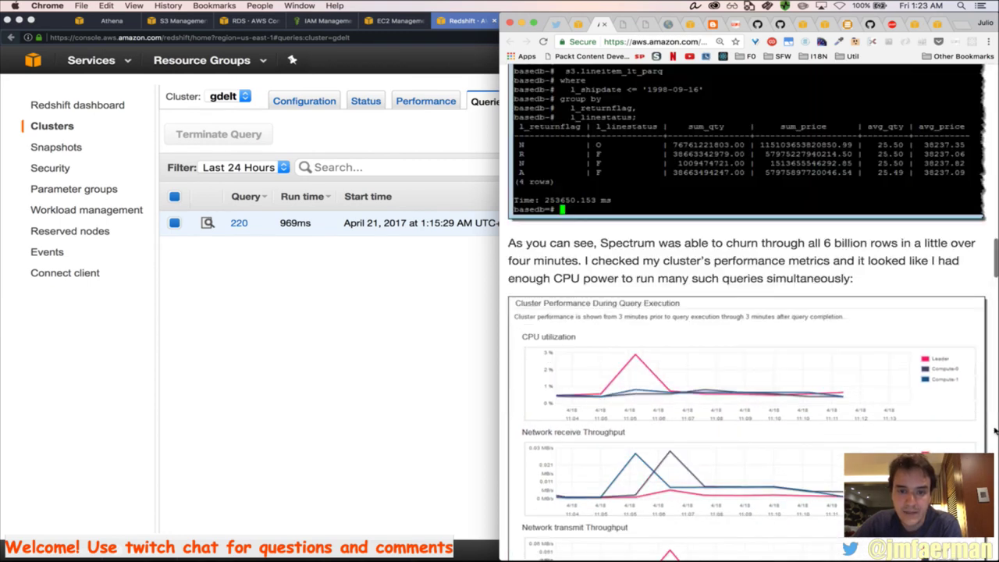
scroll(851, 341, "down", 7)
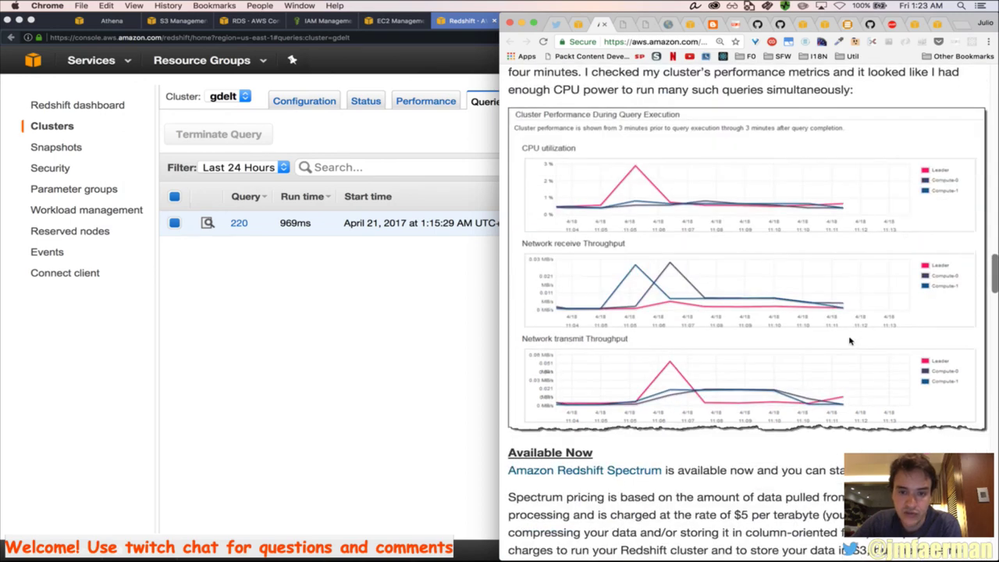
scroll(850, 341, "down", 6)
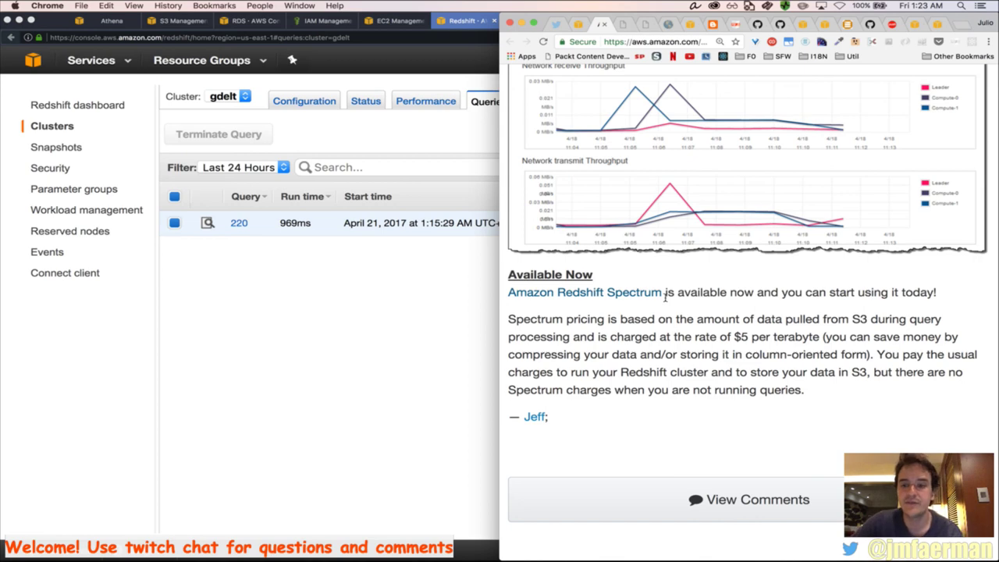
left_click(413, 359)
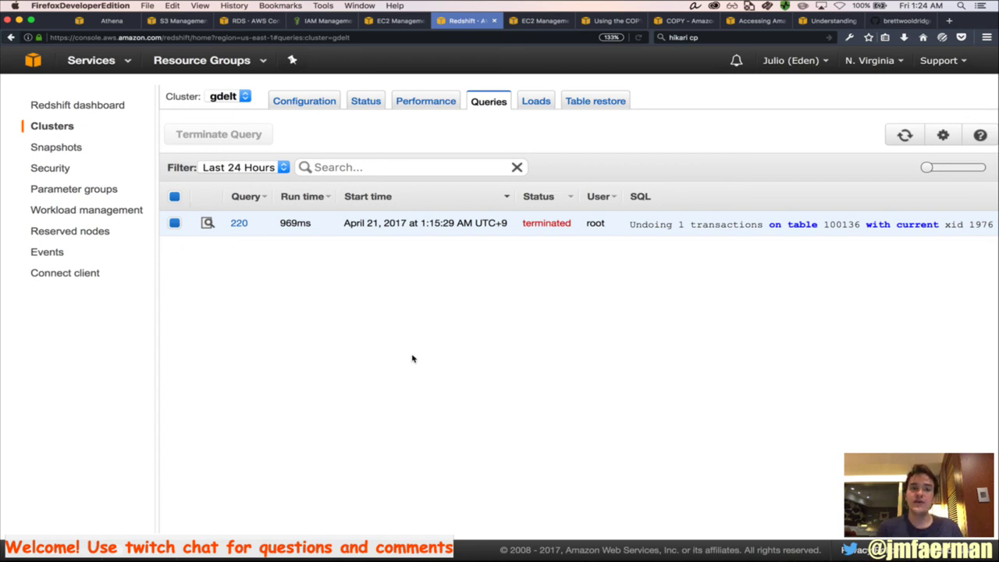
Switch to the Athena query editor, which prompts to sign in again
left_click(121, 23)
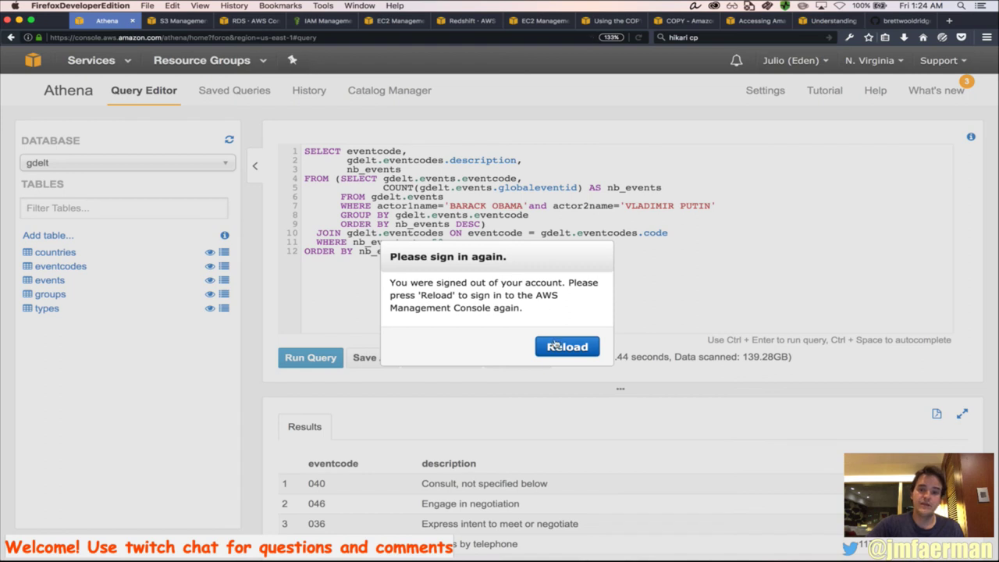
Reload the expired Athena session to sign back in, then go to the RDS console
left_click(559, 346)
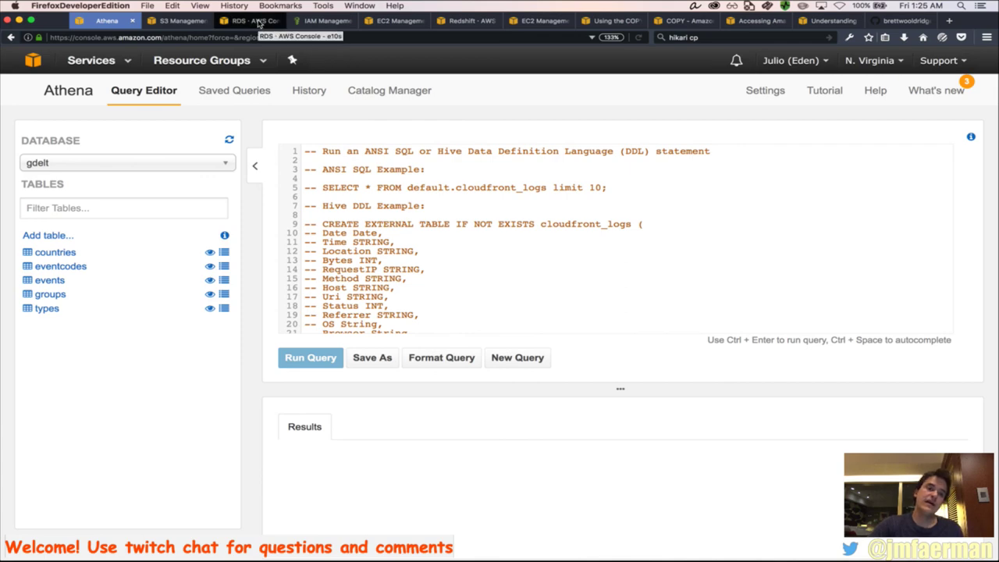
left_click(259, 24)
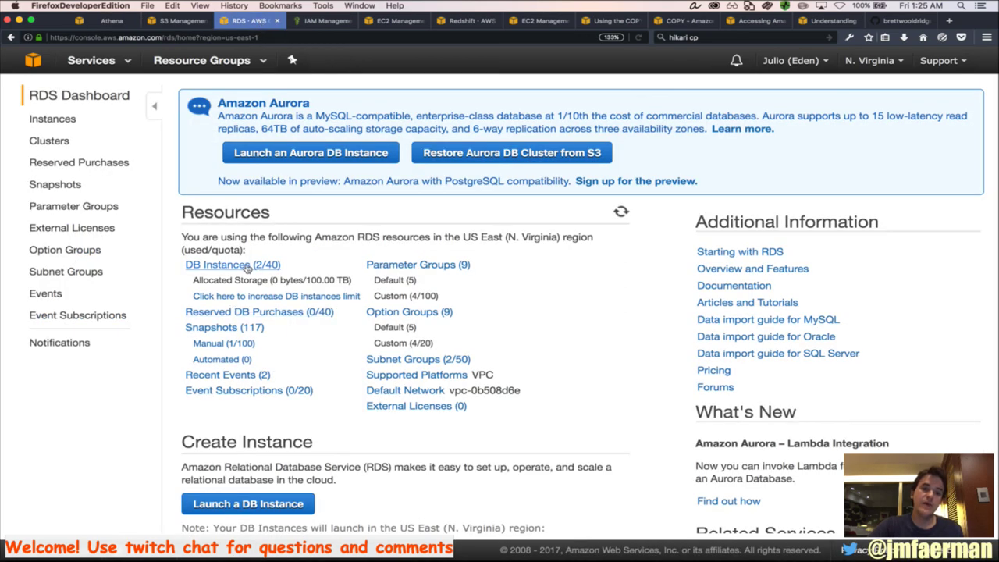
Expand the gdelt Aurora instance's details under DB Instances, then switch back to Chrome
left_click(247, 267)
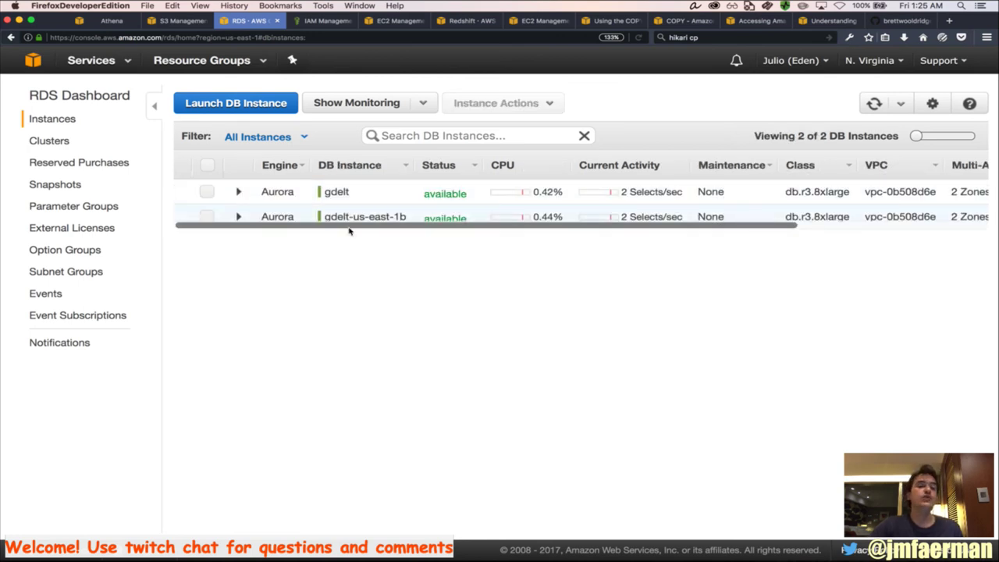
left_click(239, 193)
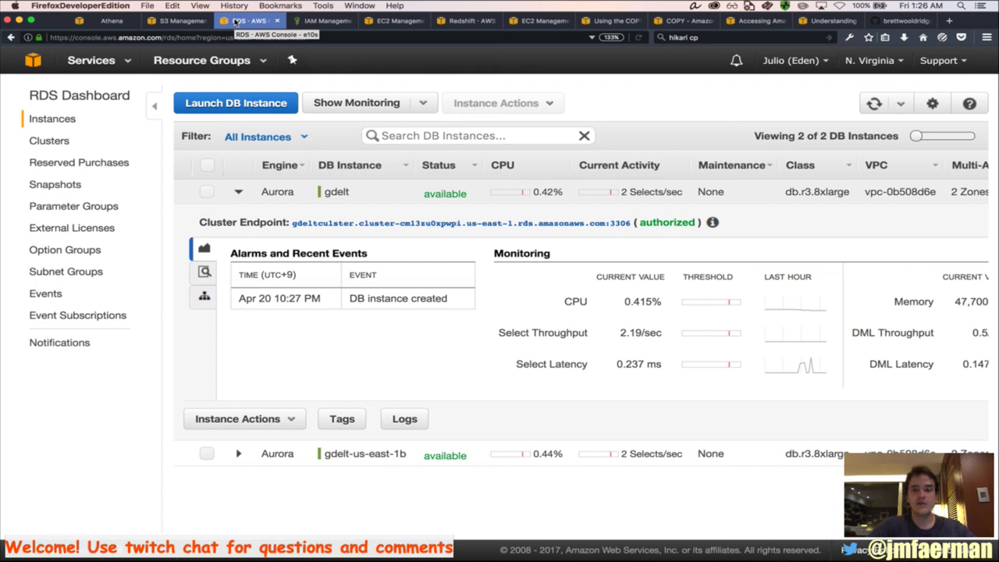
key("super+Tab")
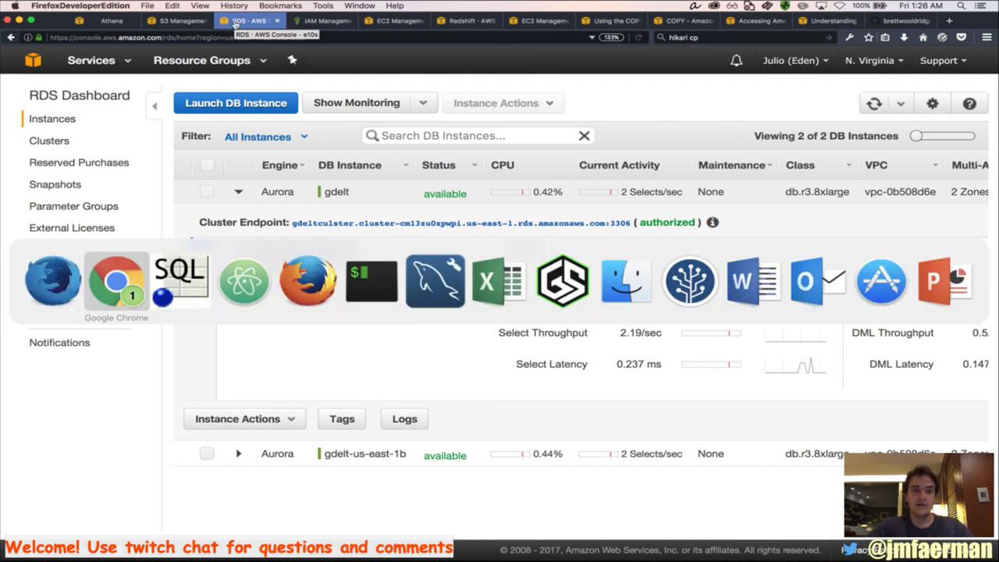
key("super+Tab")
key("super+Tab")
key("super+Tab")
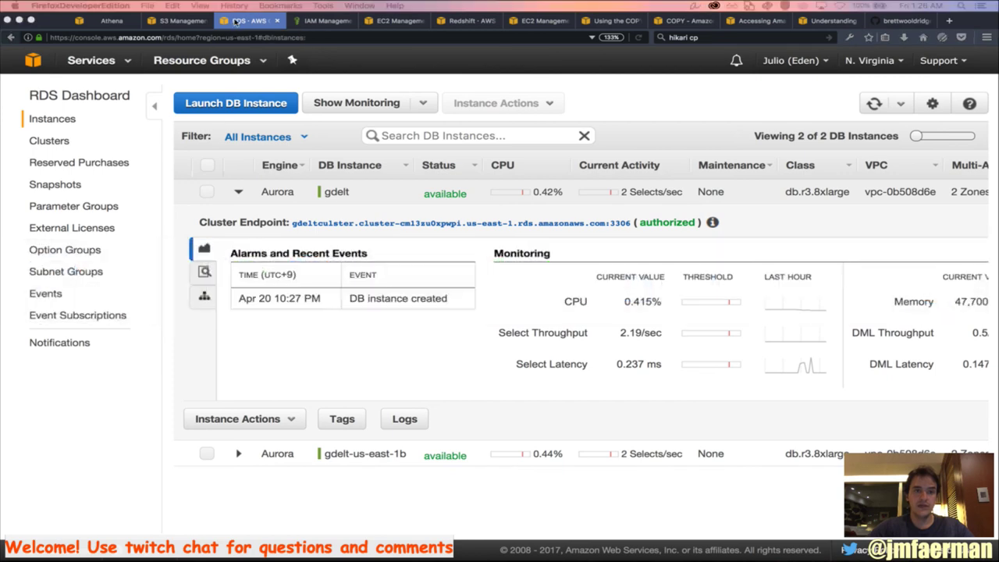
key("super+Tab")
key("super+Tab")
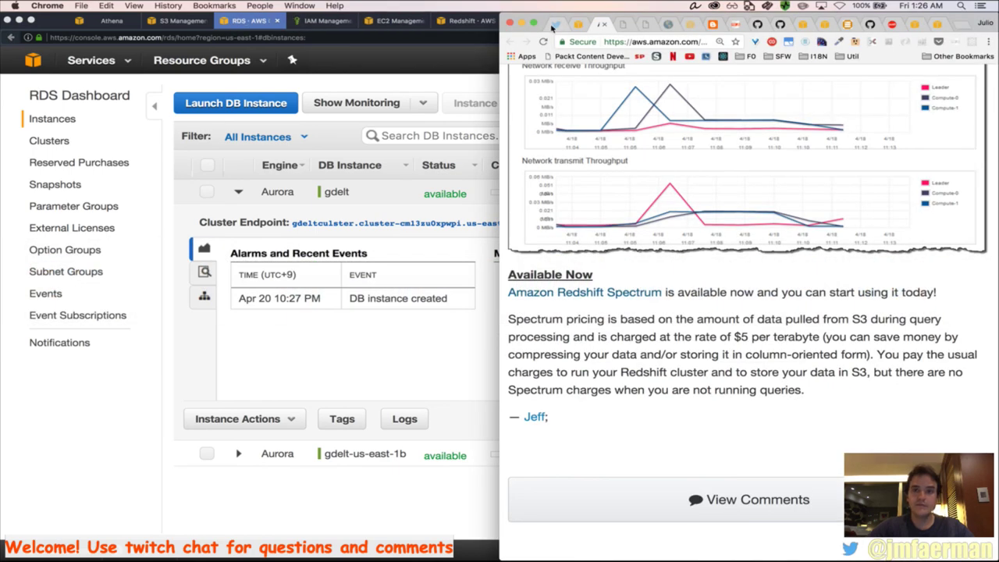
Widen Chrome, check the Redshift Spectrum announcement page's address, then return to the Spectrum blog post
left_click(533, 25)
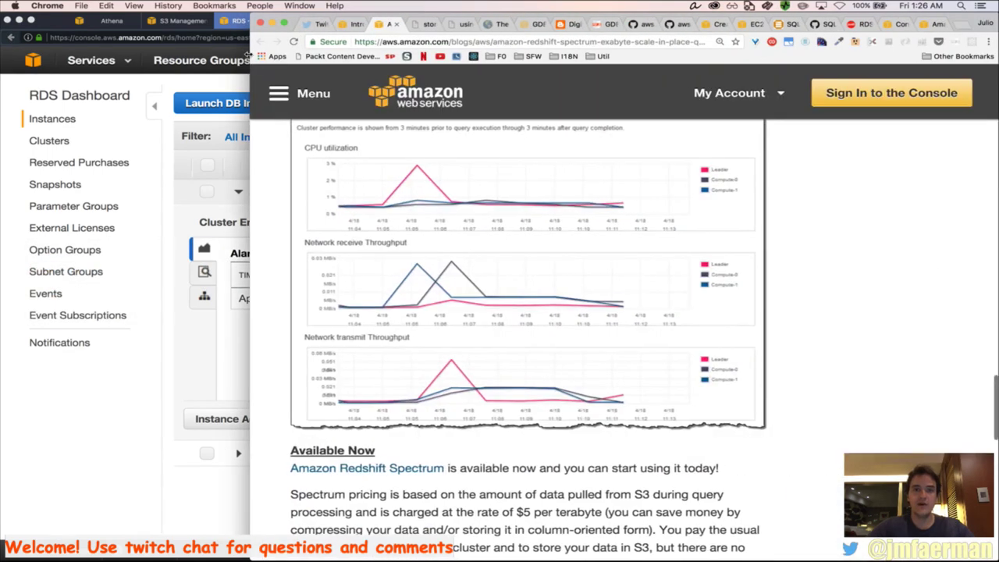
left_click(359, 25)
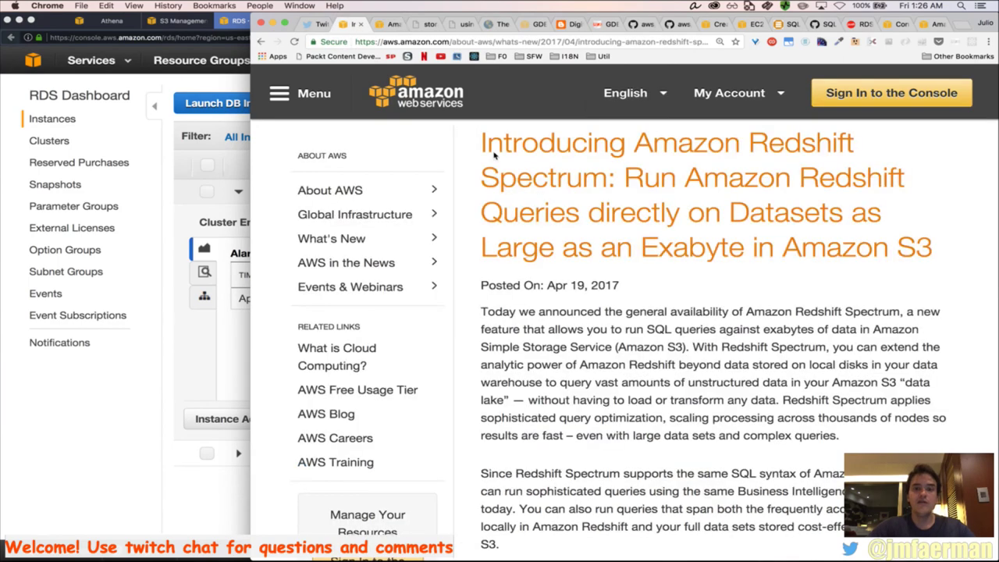
left_click(400, 42)
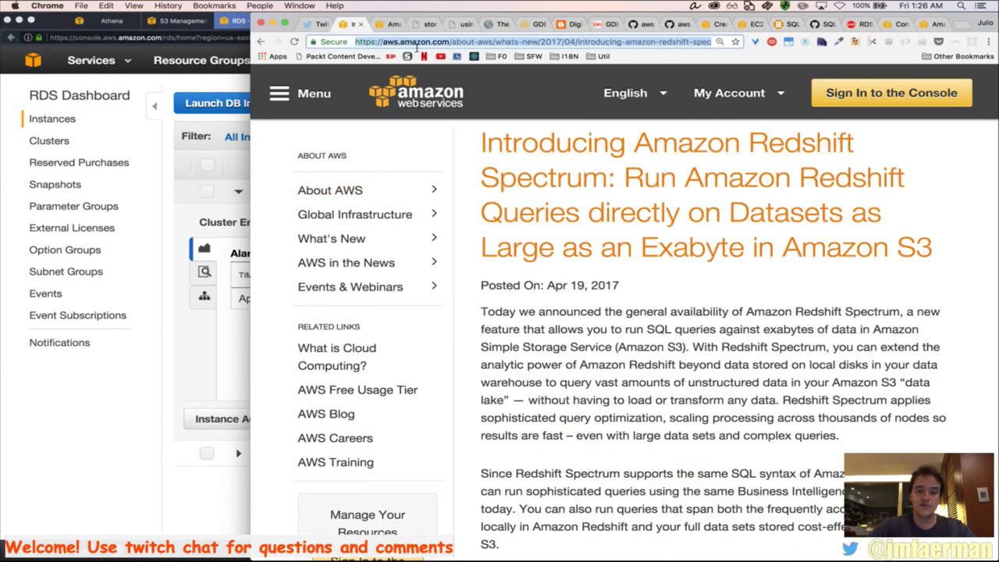
left_click(394, 25)
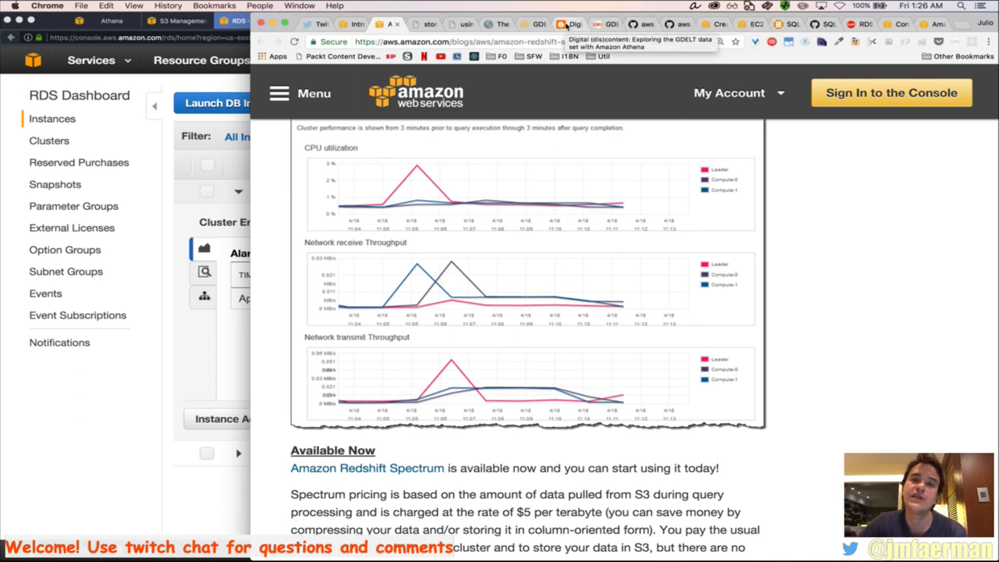
Scroll the 'Digital (dis)content' tab to the GDELT Athena article title and its gdelt.events table
left_click(567, 26)
scroll(726, 203, "right", 3)
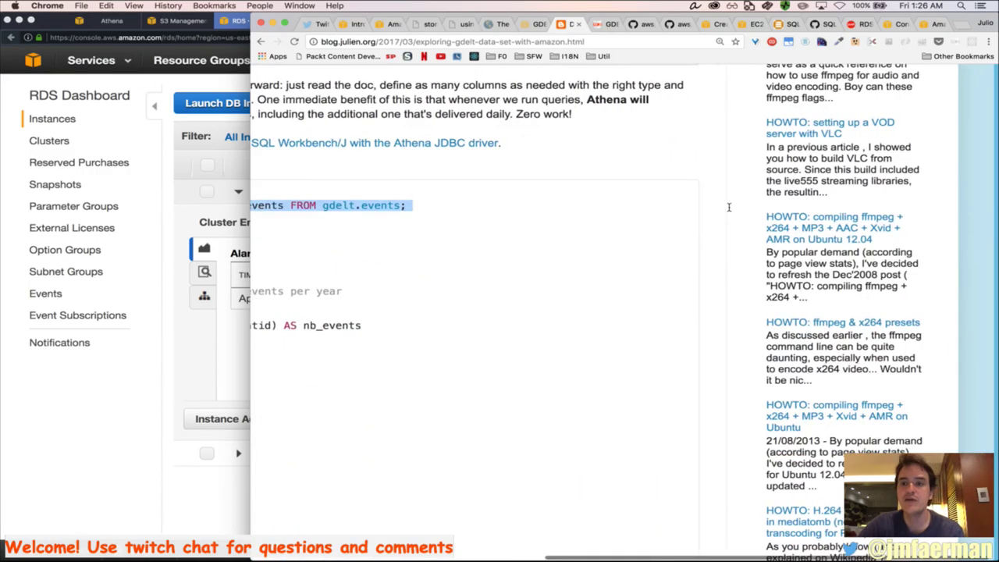
scroll(728, 206, "up", 10)
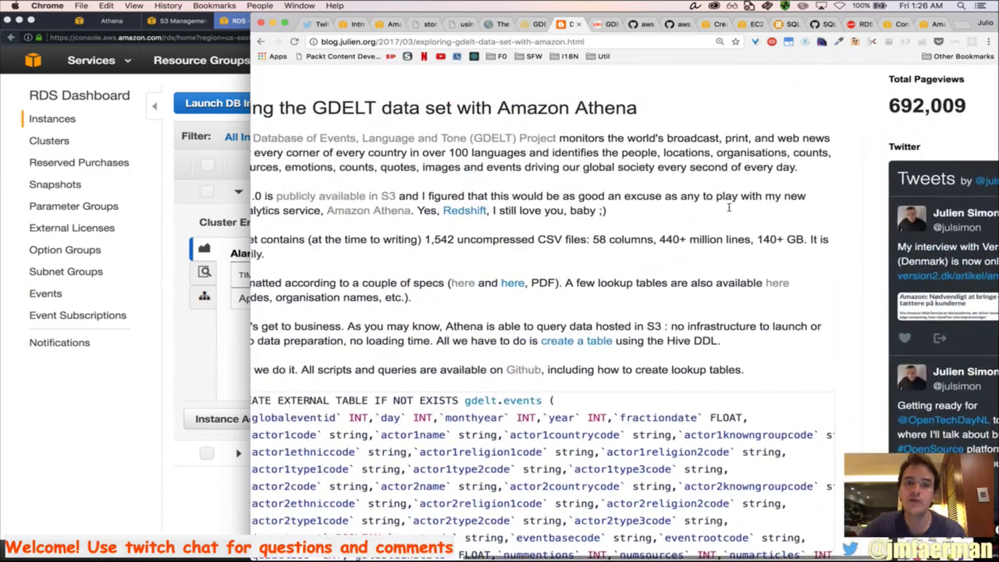
scroll(729, 207, "left", 3)
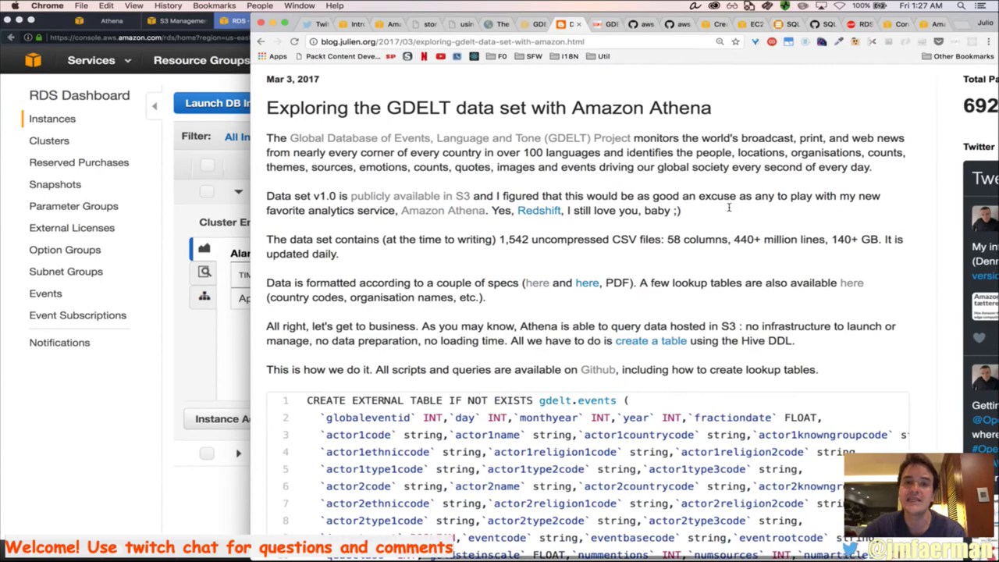
scroll(728, 207, "right", 5)
scroll(729, 207, "left", 1)
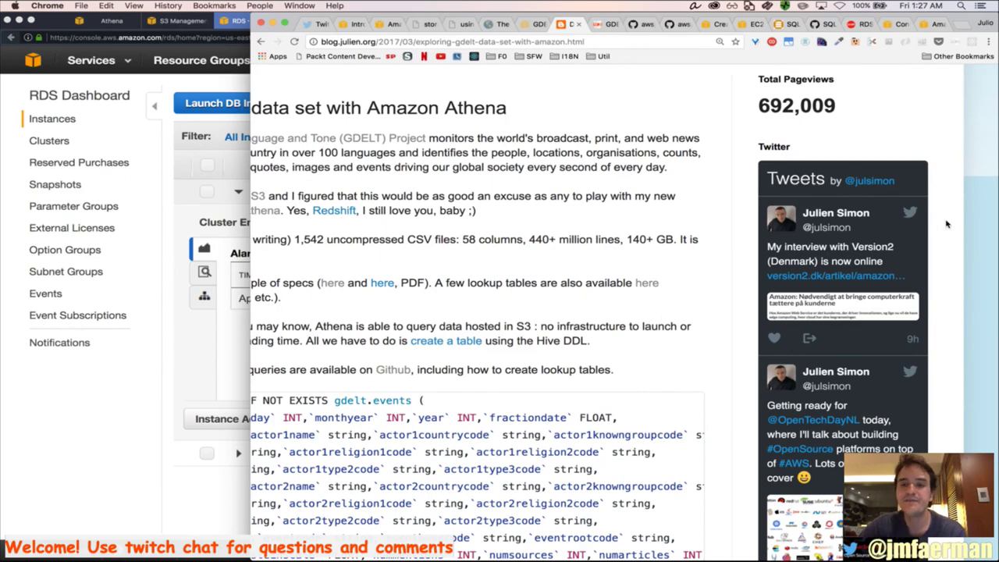
scroll(647, 123, "left", 8)
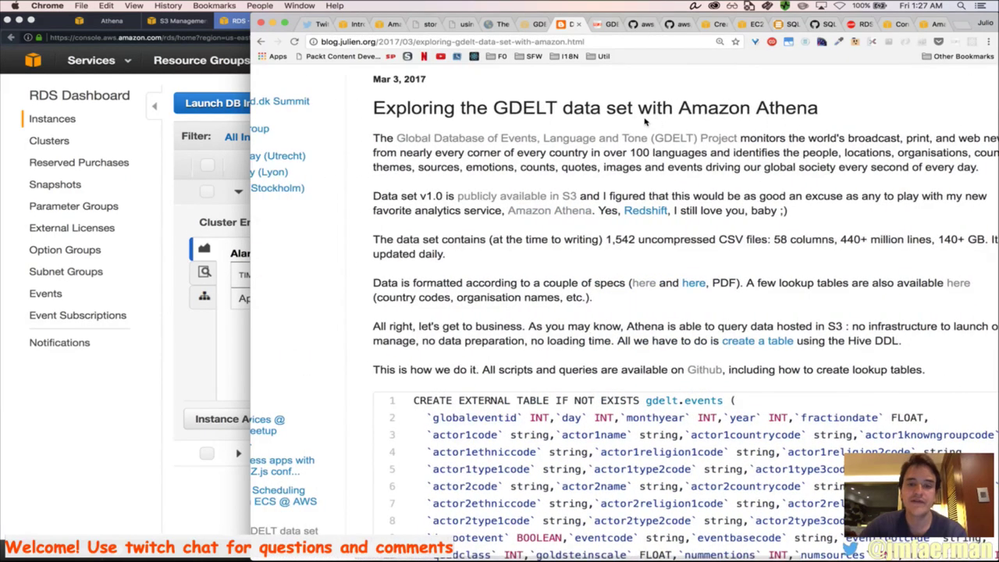
scroll(645, 121, "down", 5)
scroll(644, 121, "up", 6)
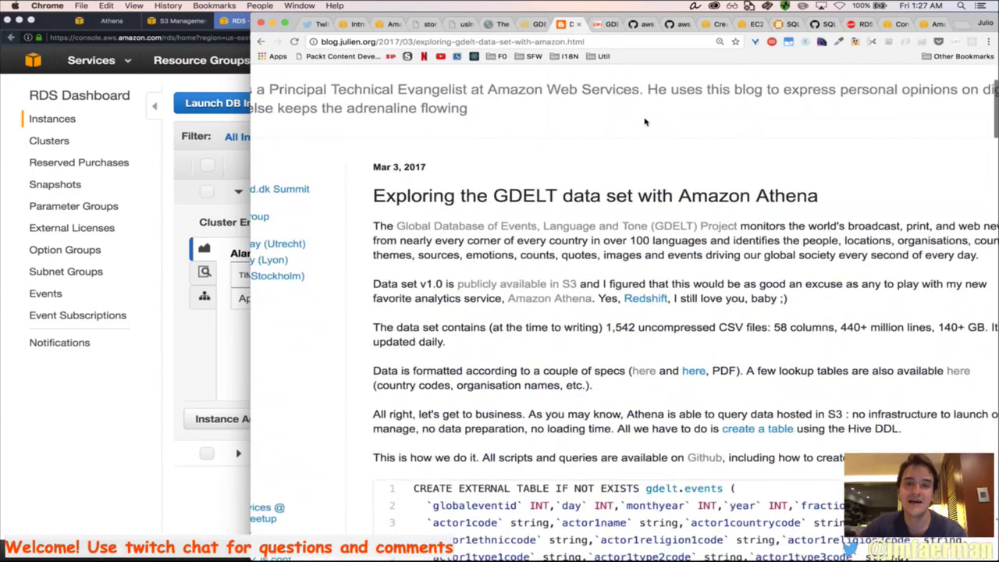